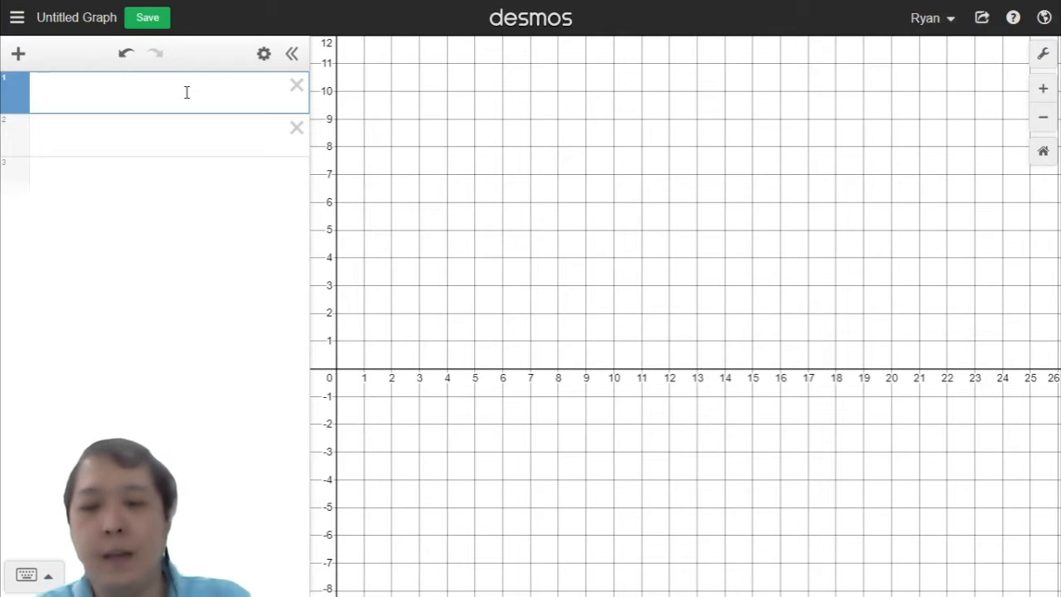
Step: Enter the circle equation x² + y² = 9 in the first expression line
text(x^2)
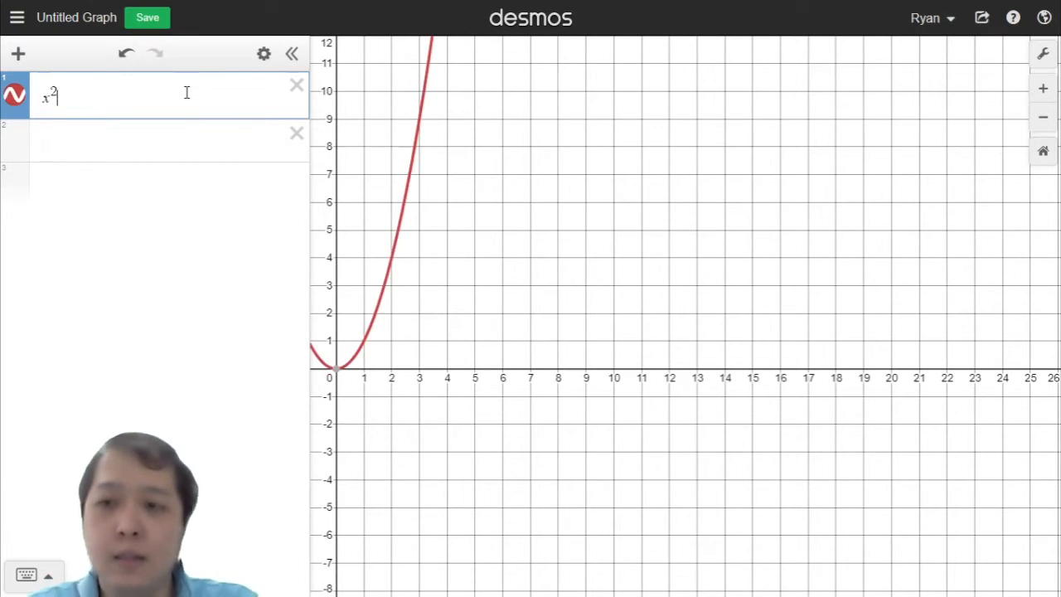
text(+y)
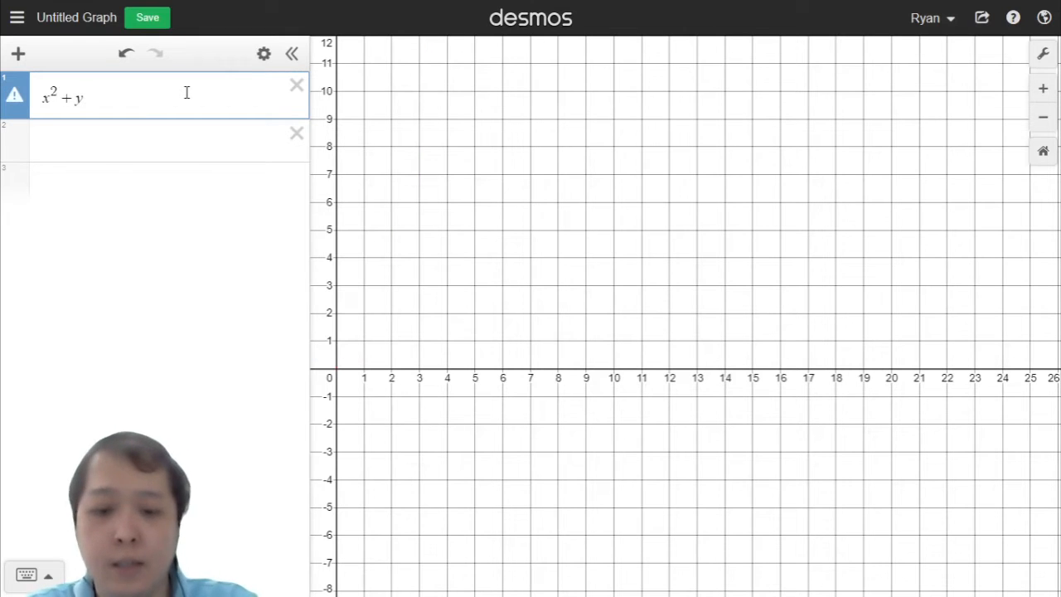
text(^2)
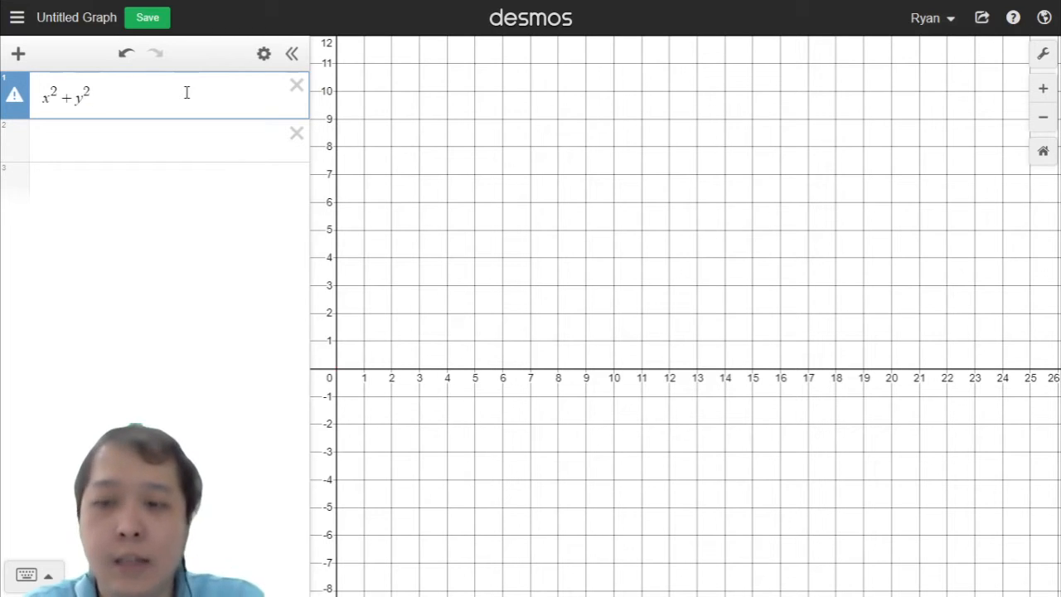
text(=)
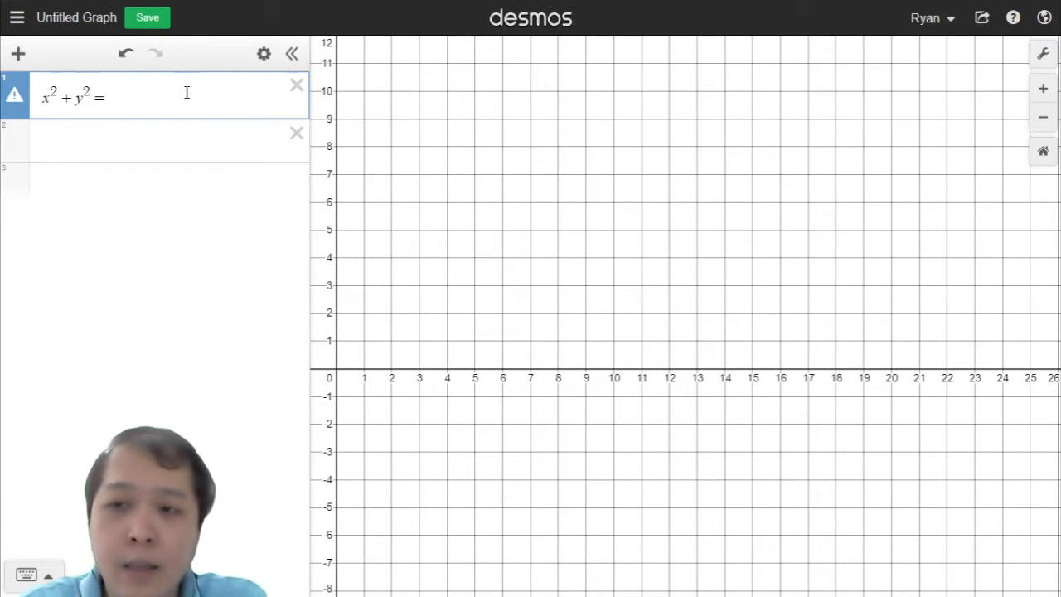
text(r)
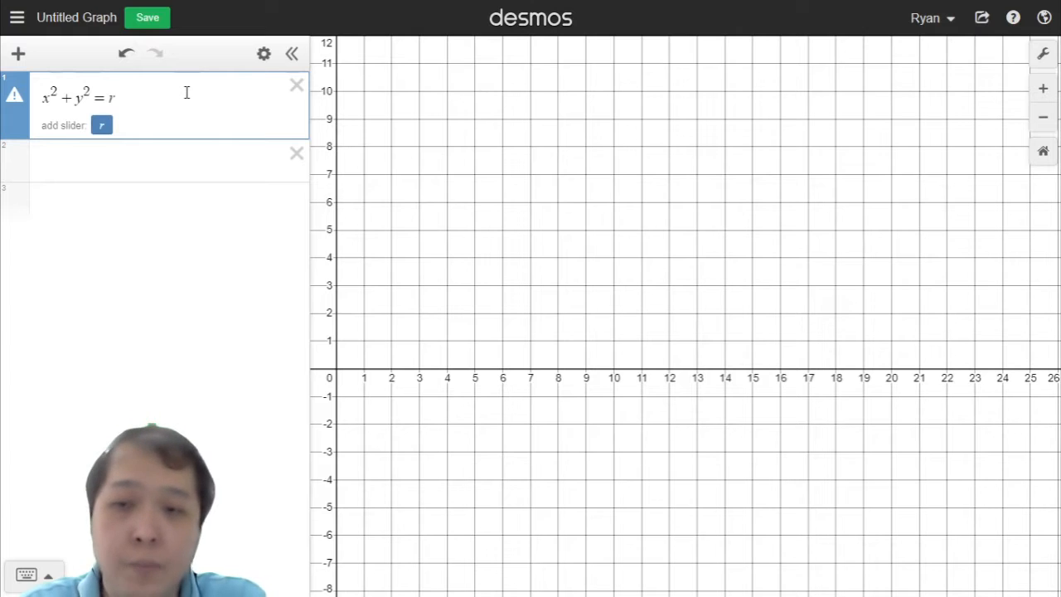
key(BackSpace)
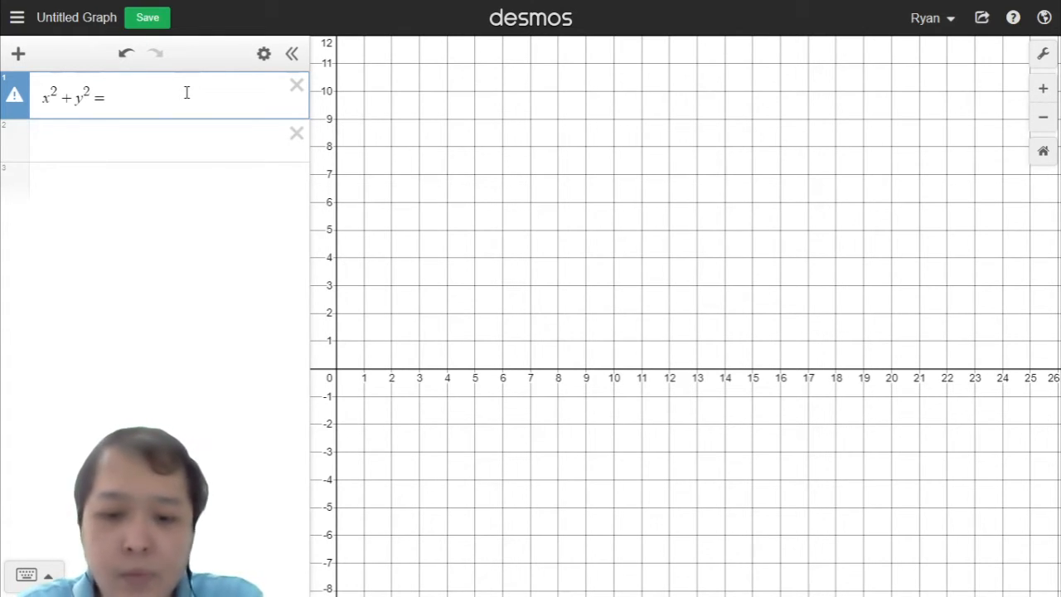
text(9)
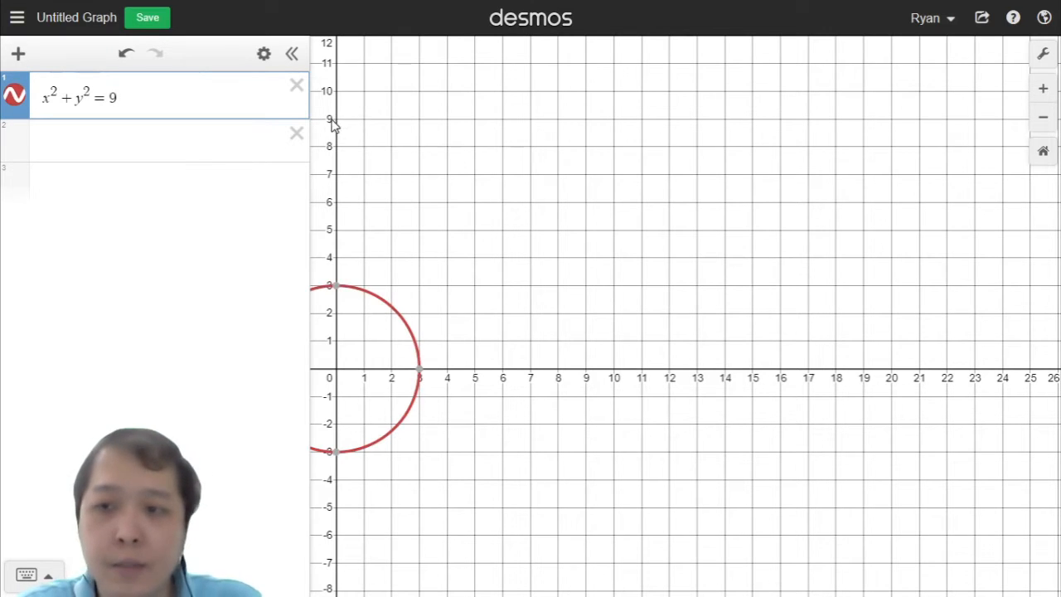
Step: Rewrite the first equation in shifted form as (x − 3)² + (y − 7)² = 9
drag(551, 162, 602, 154)
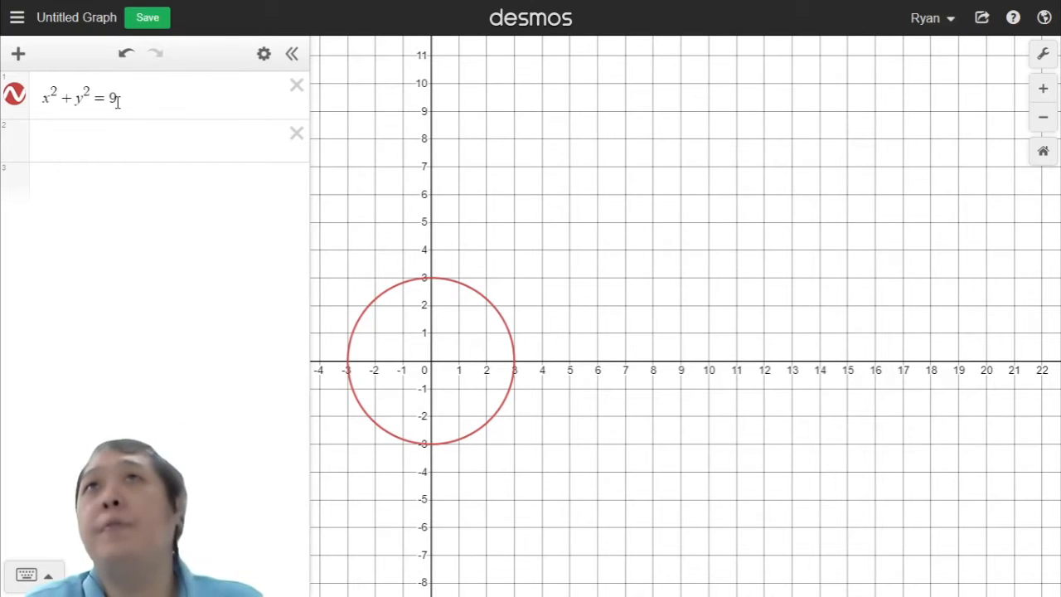
click(45, 96)
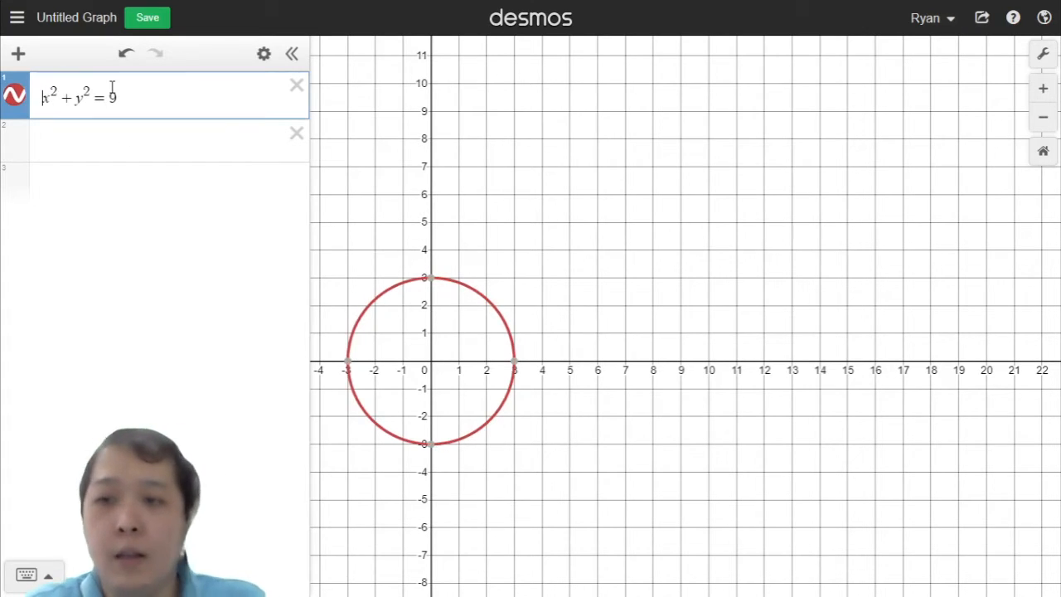
text(()
key(Right)
text(-)
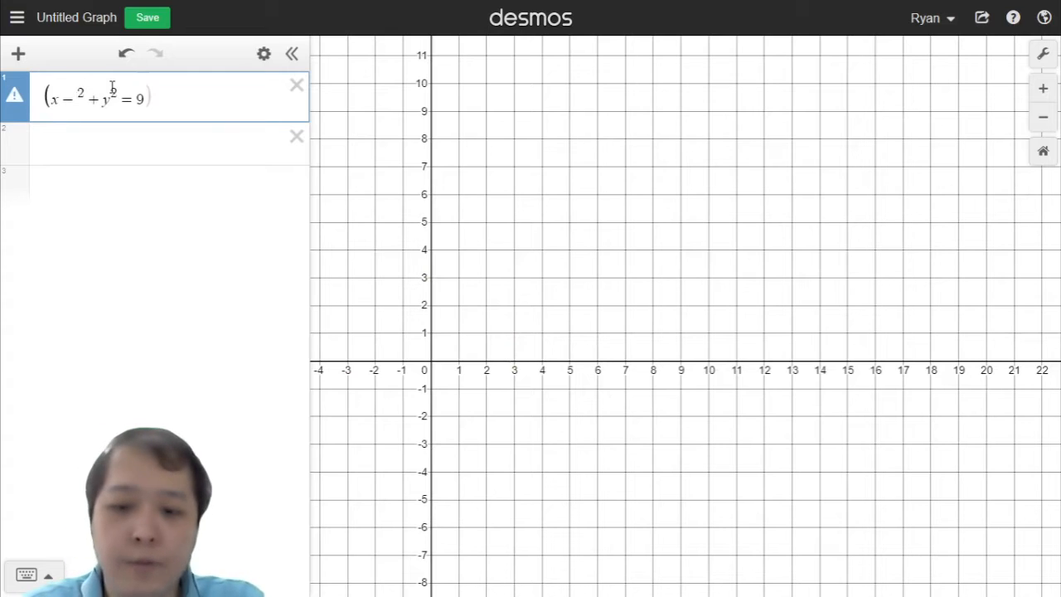
text(3)
text(_)
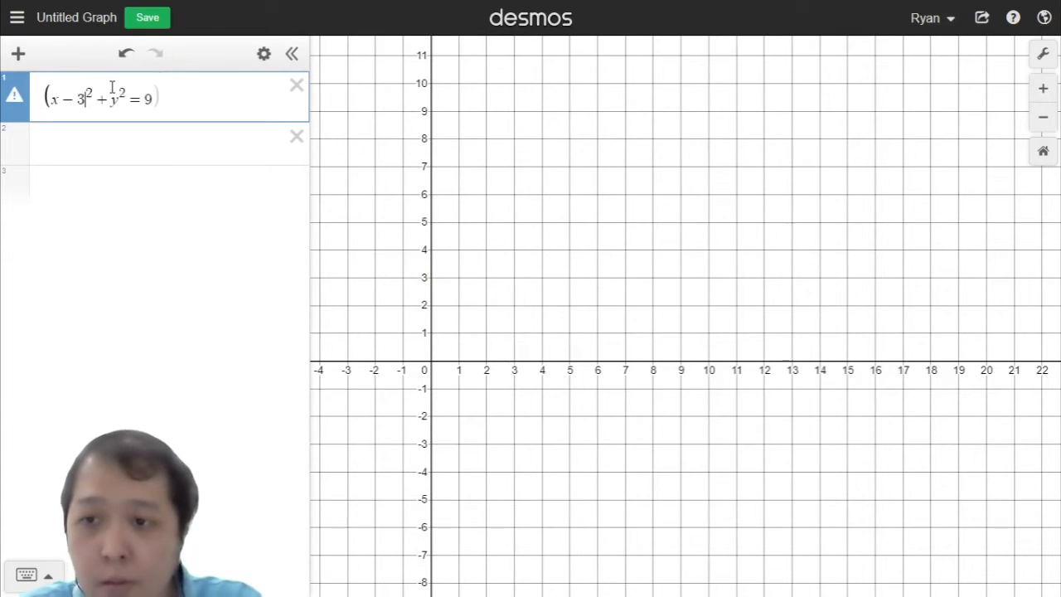
text())
key(Right)
key(Right)
text(()
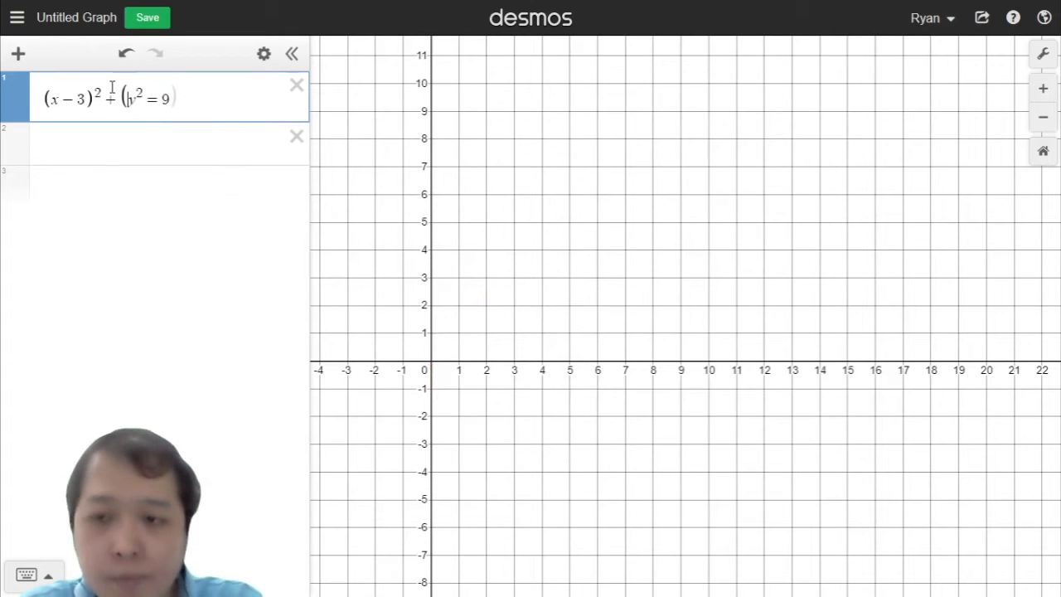
text(-)
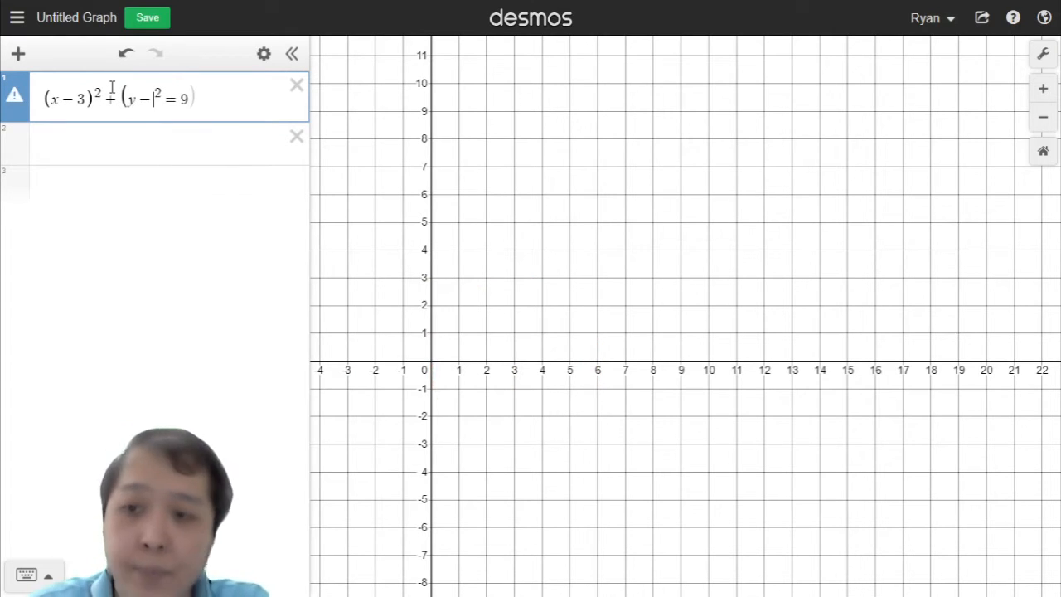
text(7))
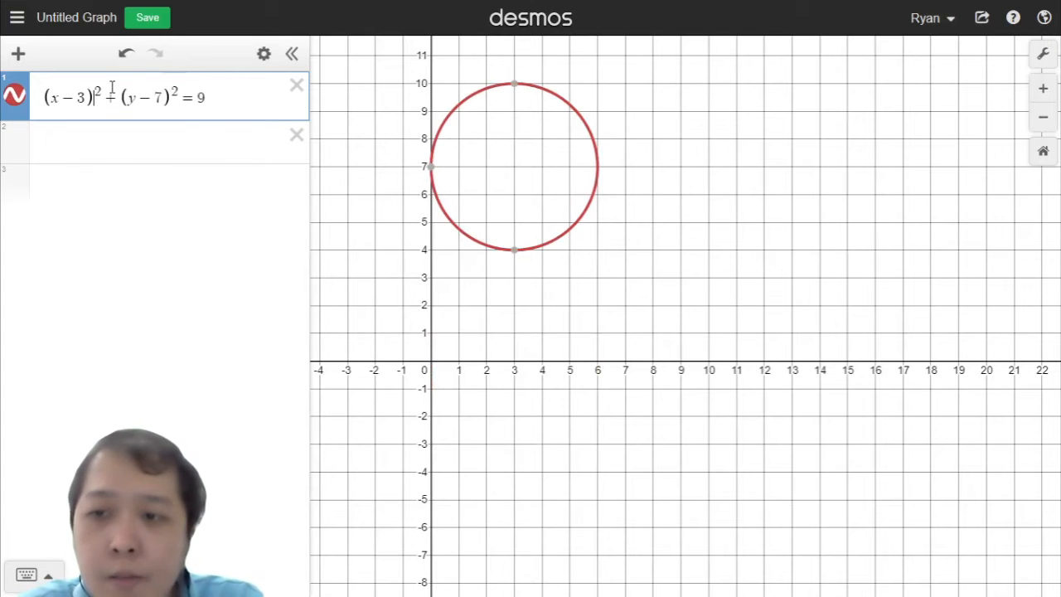
Step: Change the x-shift in the first equation to 10, giving (x − 10)² + (y − 7)² = 9
key(BackSpace)
text(10)
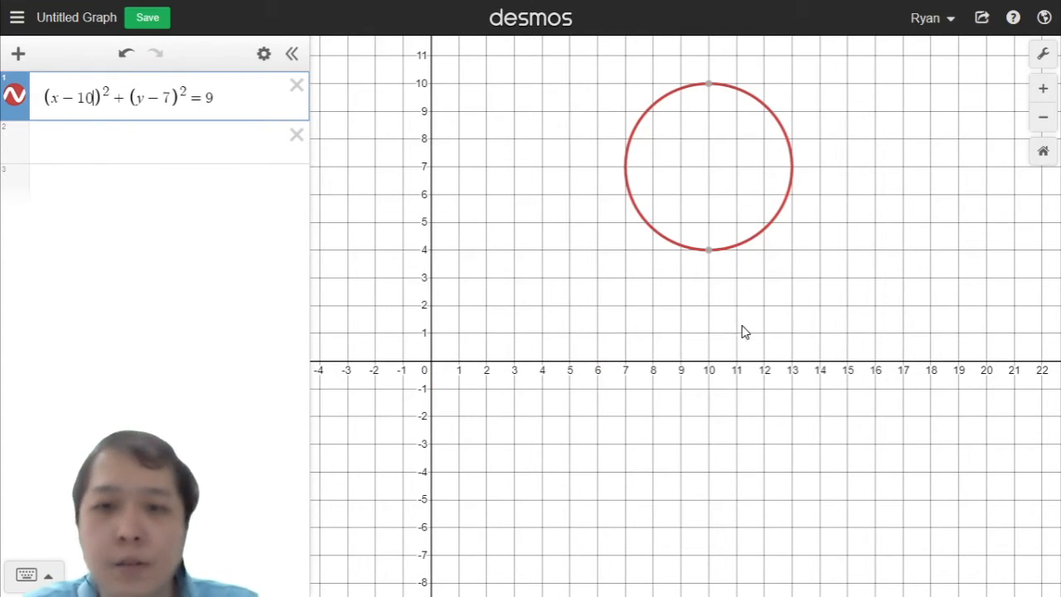
drag(623, 376, 554, 471)
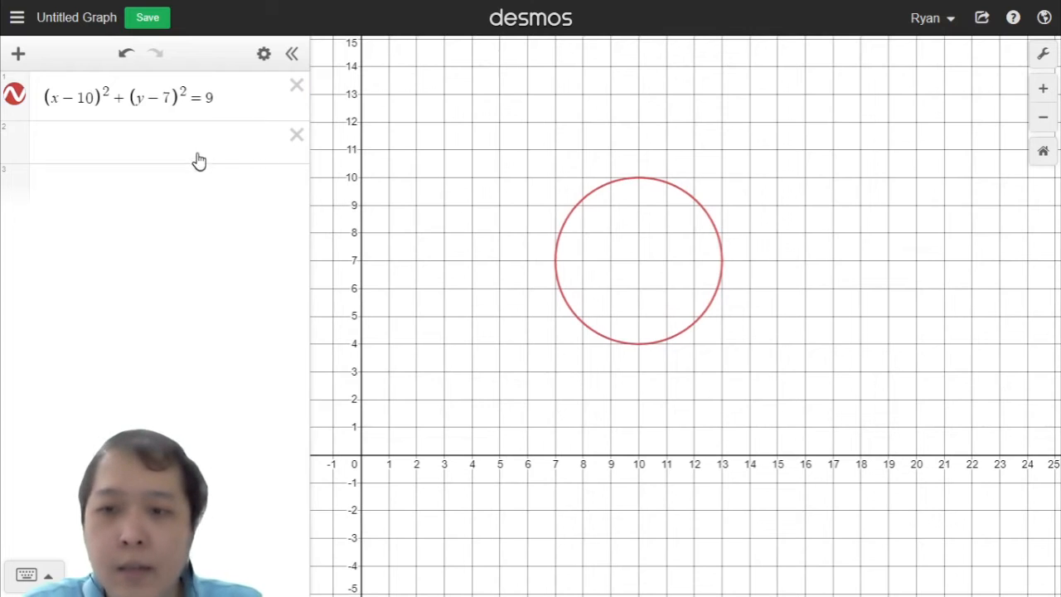
click(93, 97)
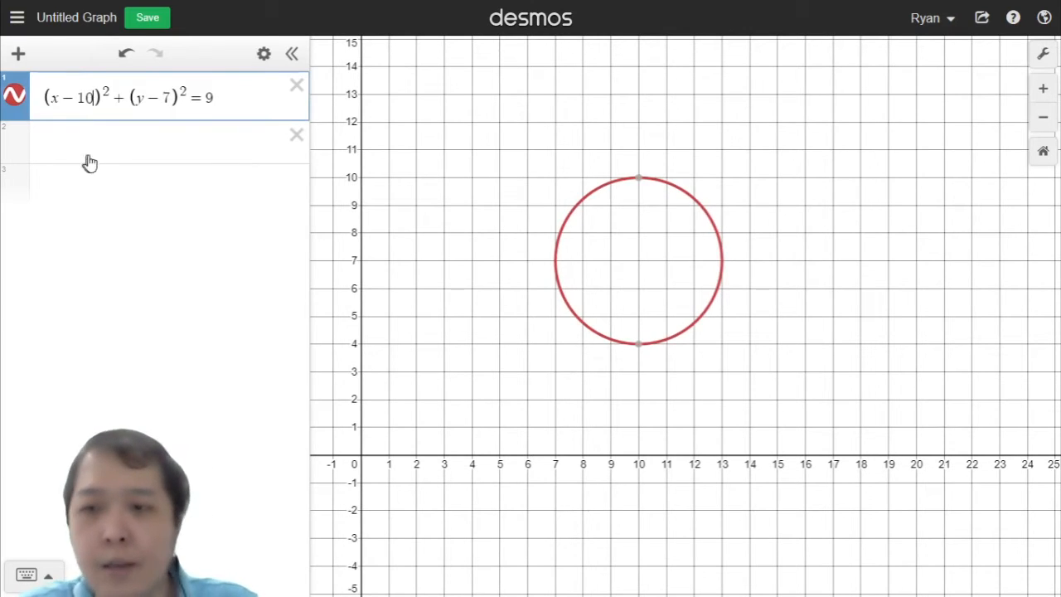
Step: Enter a second equation x² + y² − 20x − 15y − 20 = 0 on the next expression line
click(131, 147)
text(x=)
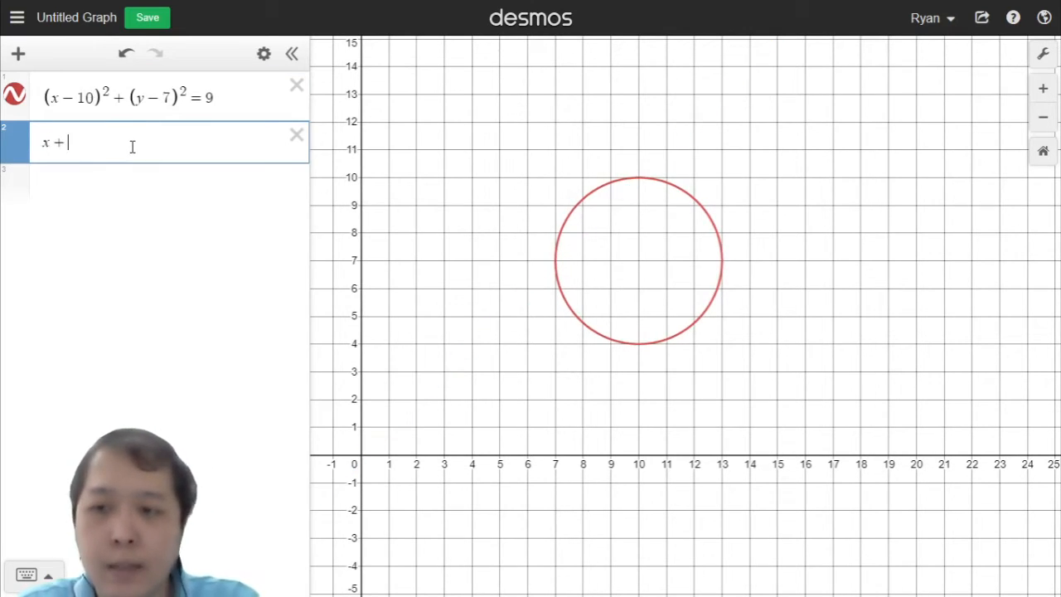
key(BackSpace)
text(_)
key(BackSpace)
text(^2)
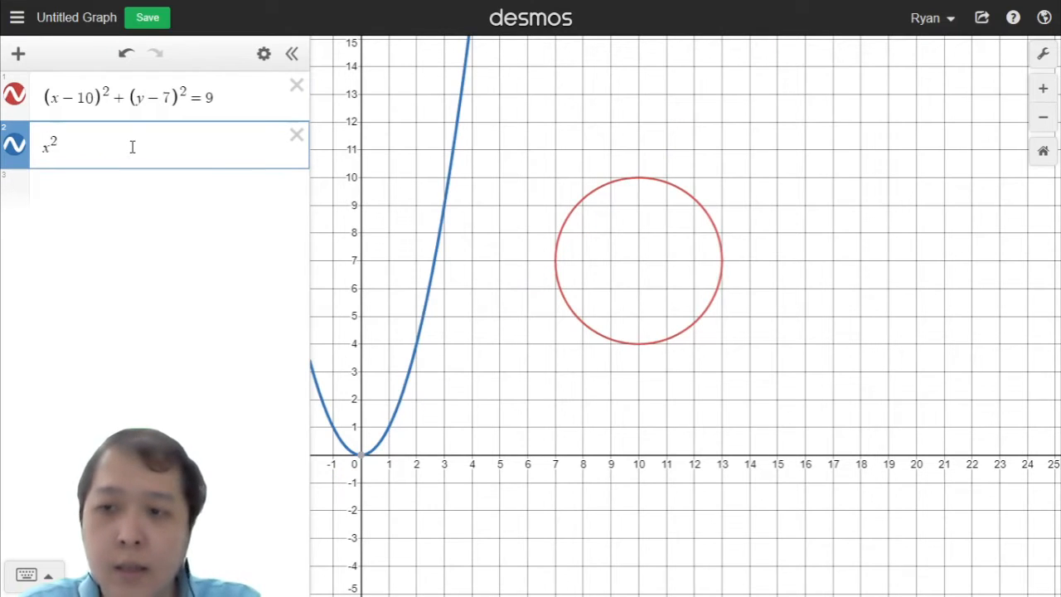
text(+y-)
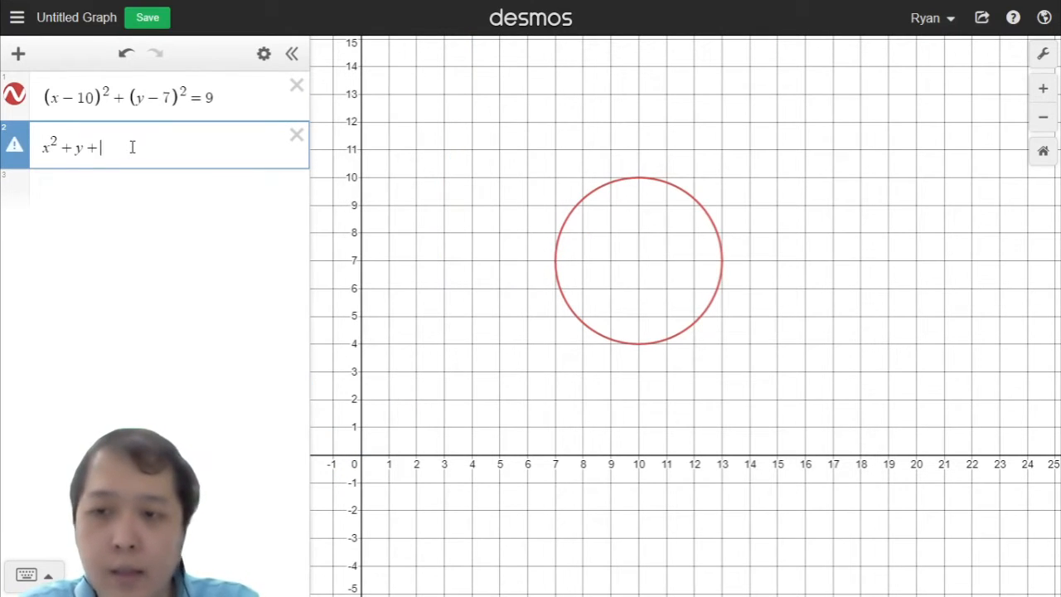
key(BackSpace)
text(^2)
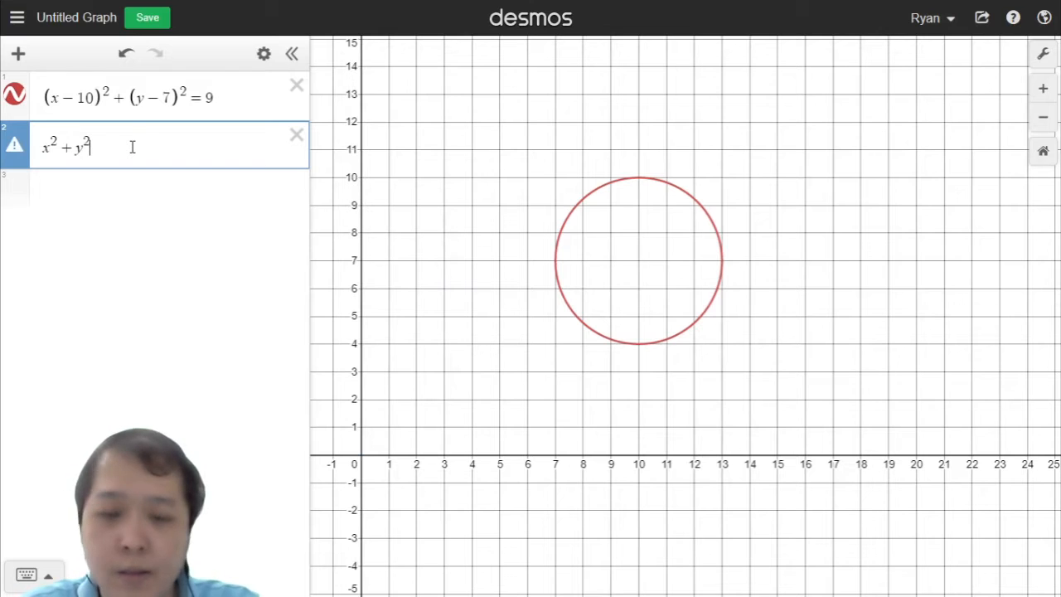
key(BackSpace)
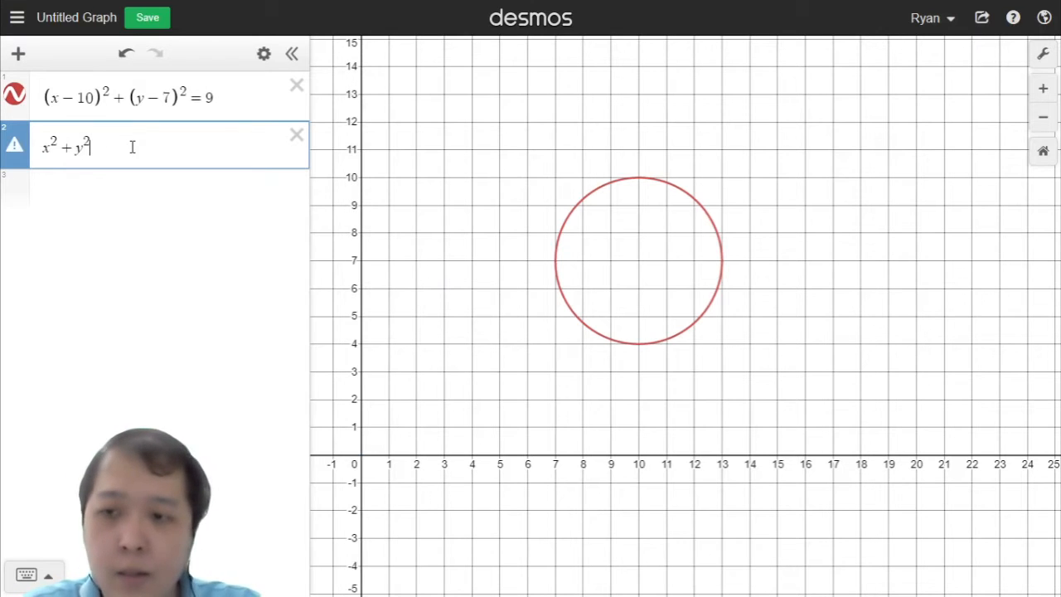
text(- 5x)
key(BackSpace)
key(BackSpace)
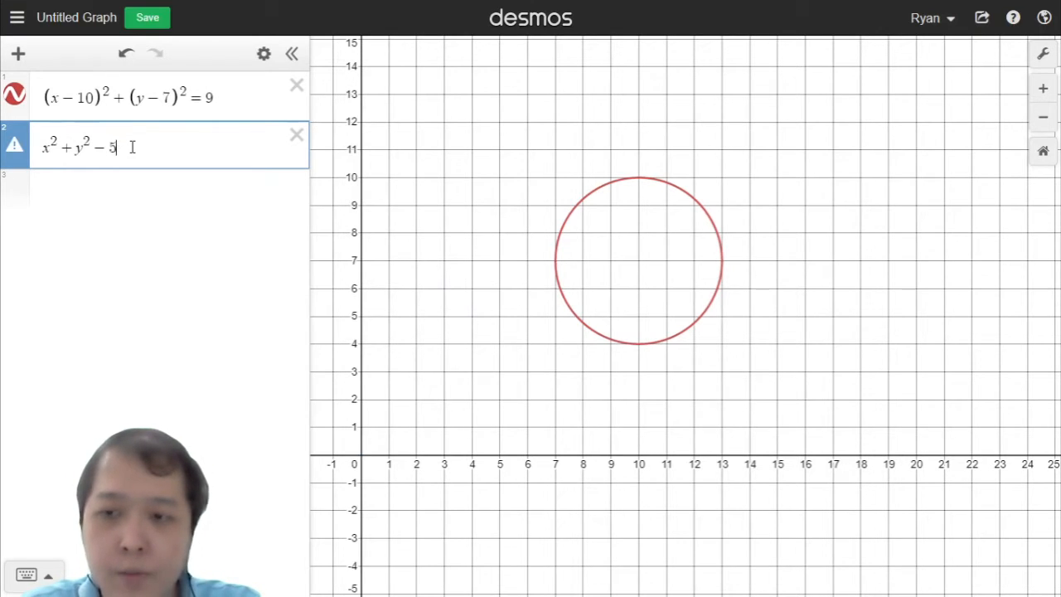
text(20x −)
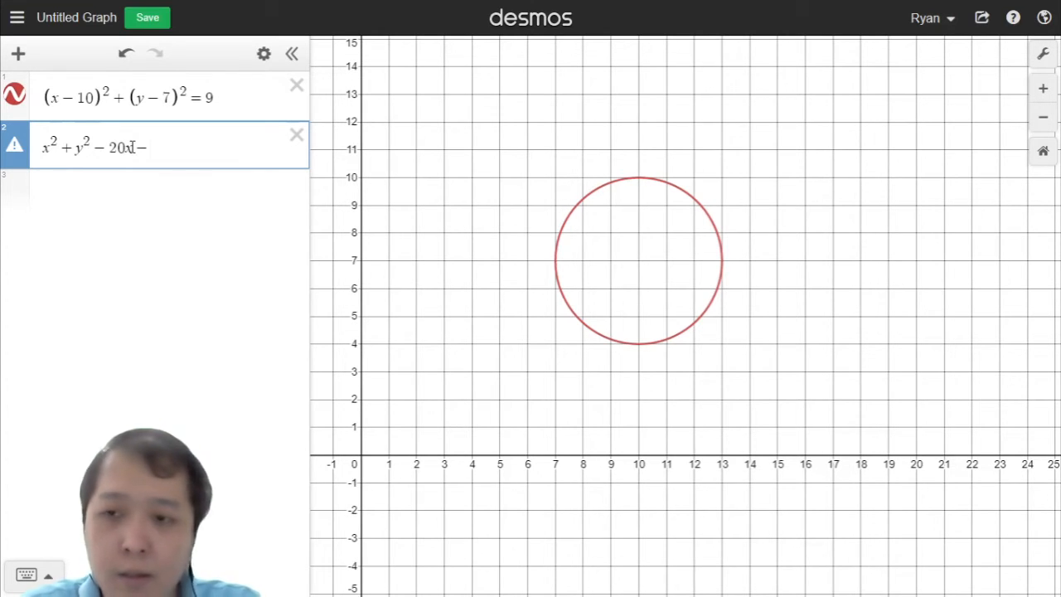
text(-15y)
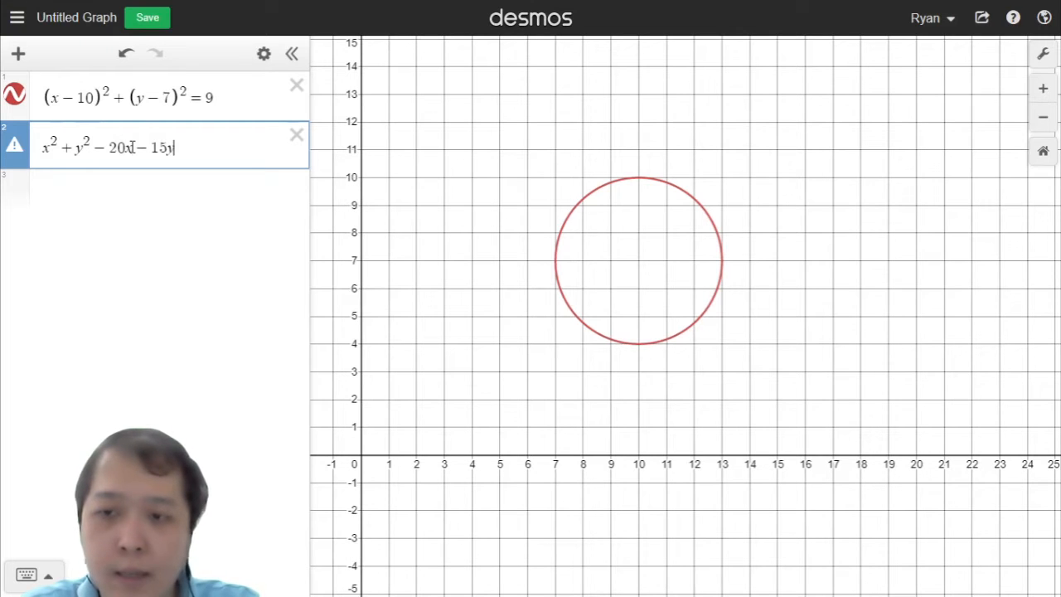
text(-)
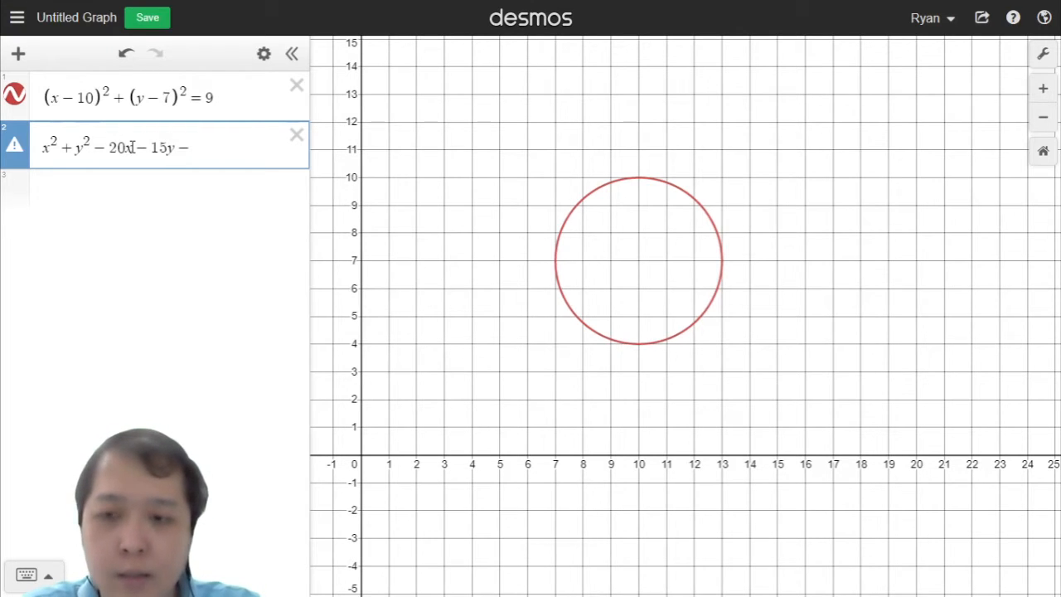
text(20)
key(BackSpace)
key(BackSpace)
text(20+)
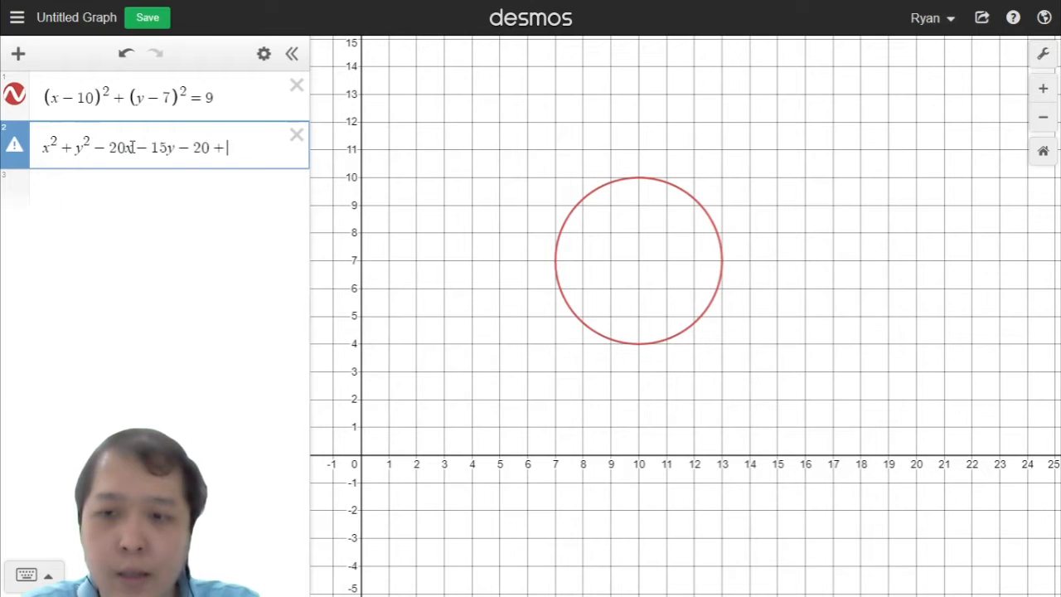
key(BackSpace)
text(=0)
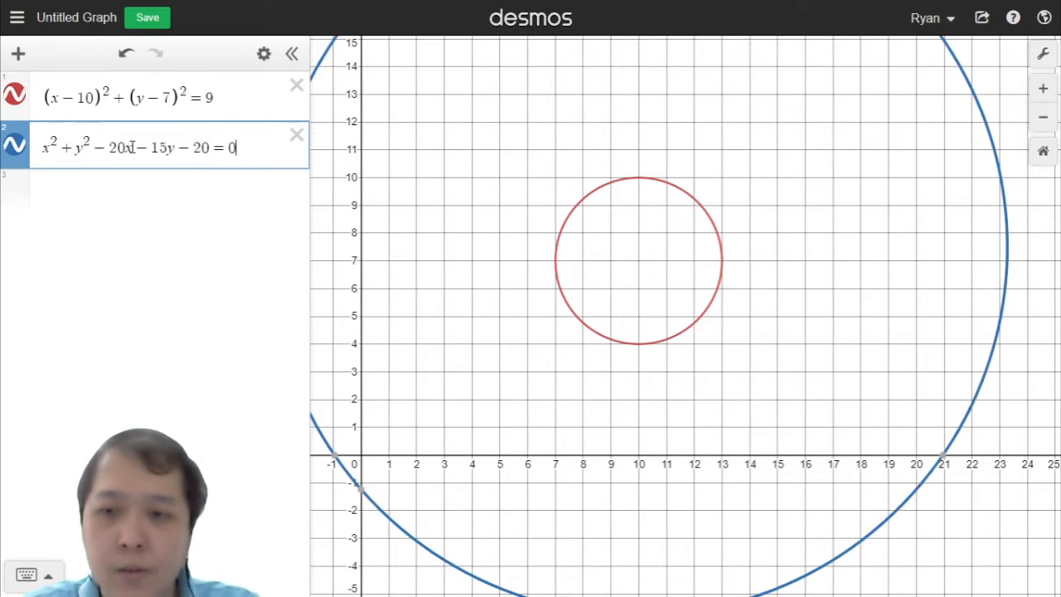
Step: Change the constant term of the second equation to +150, giving x² + y² − 20x − 15y + 150 = 0
key(Left)
key(Left)
key(BackSpace)
key(BackSpace)
text(1)
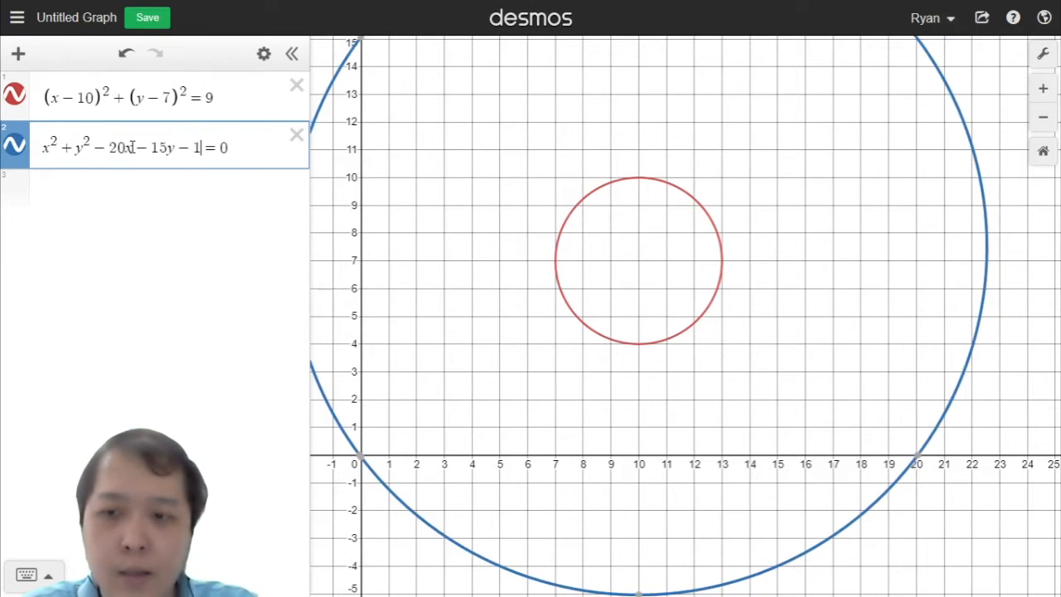
key(BackSpace)
key(BackSpace)
text(+2)
key(BackSpace)
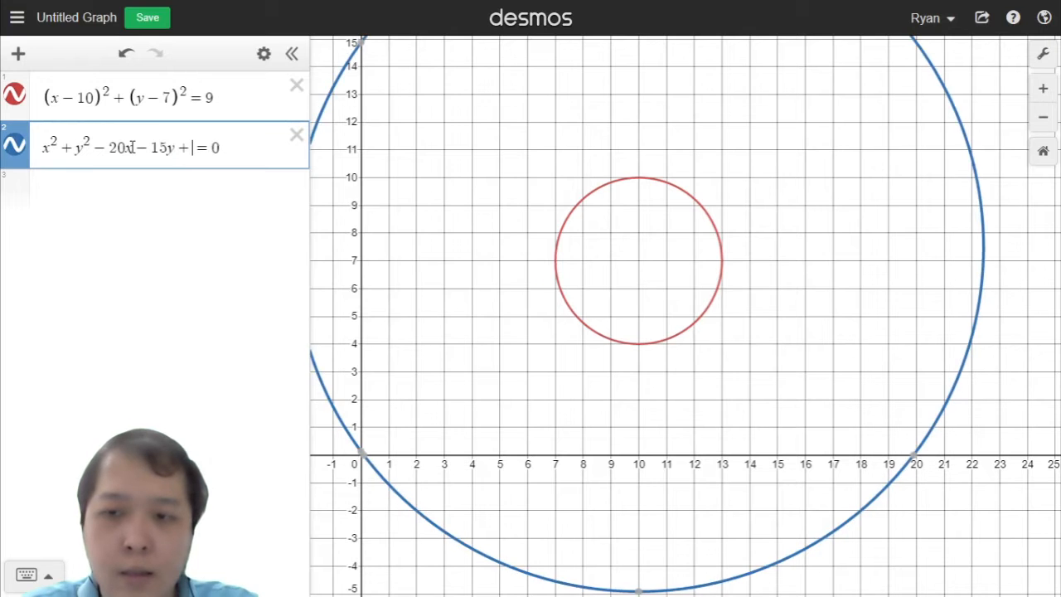
text(30)
key(BackSpace)
key(BackSpace)
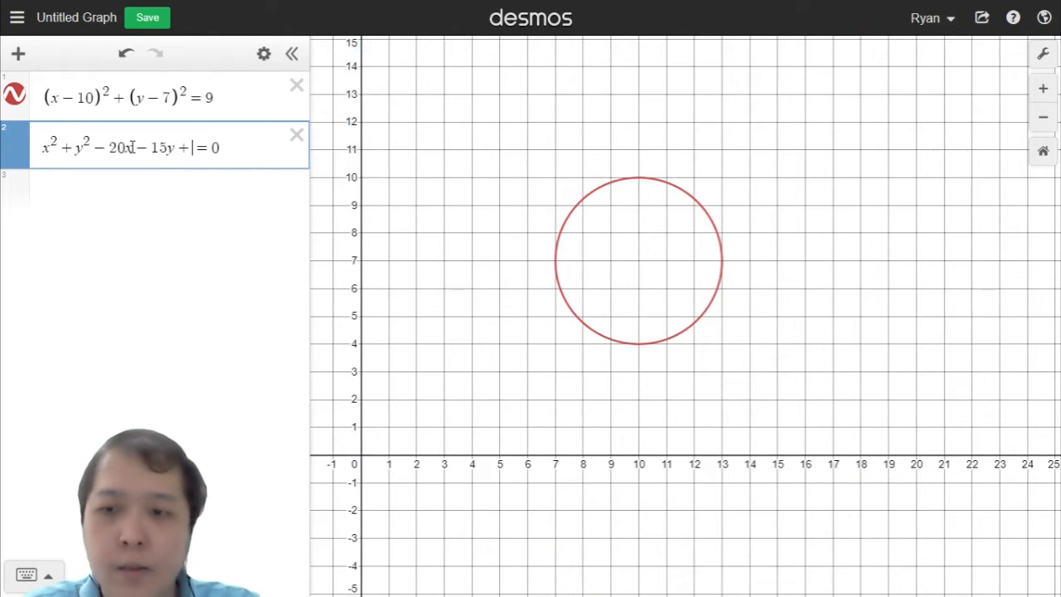
text(100)
key(BackSpace)
key(BackSpace)
text(50)
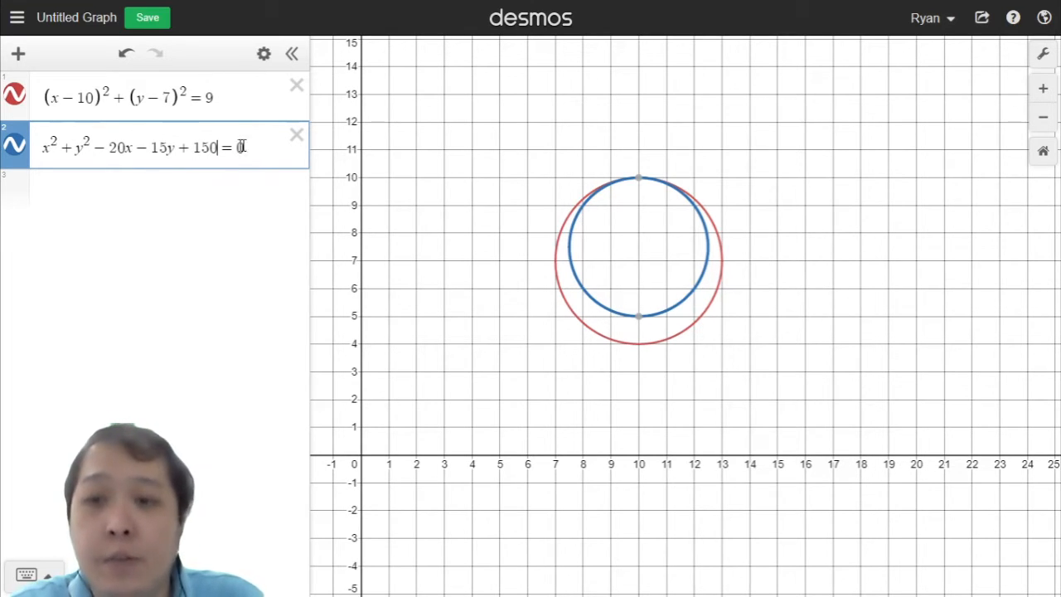
Step: Delete the second equation, leaving its expression line empty
drag(240, 147, 66, 126)
click(107, 96)
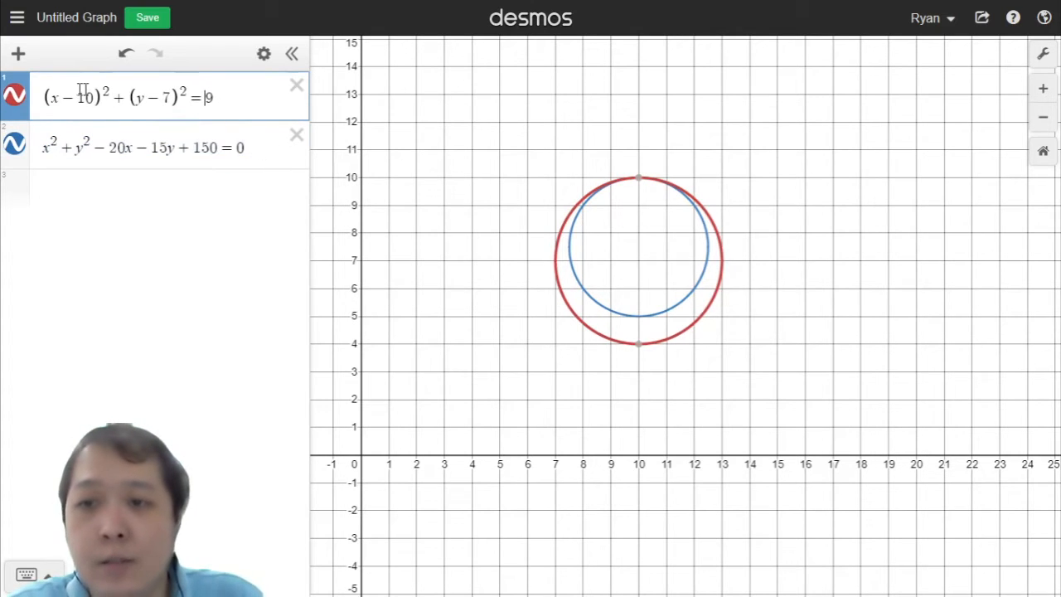
drag(247, 148, 7, 123)
key(BackSpace)
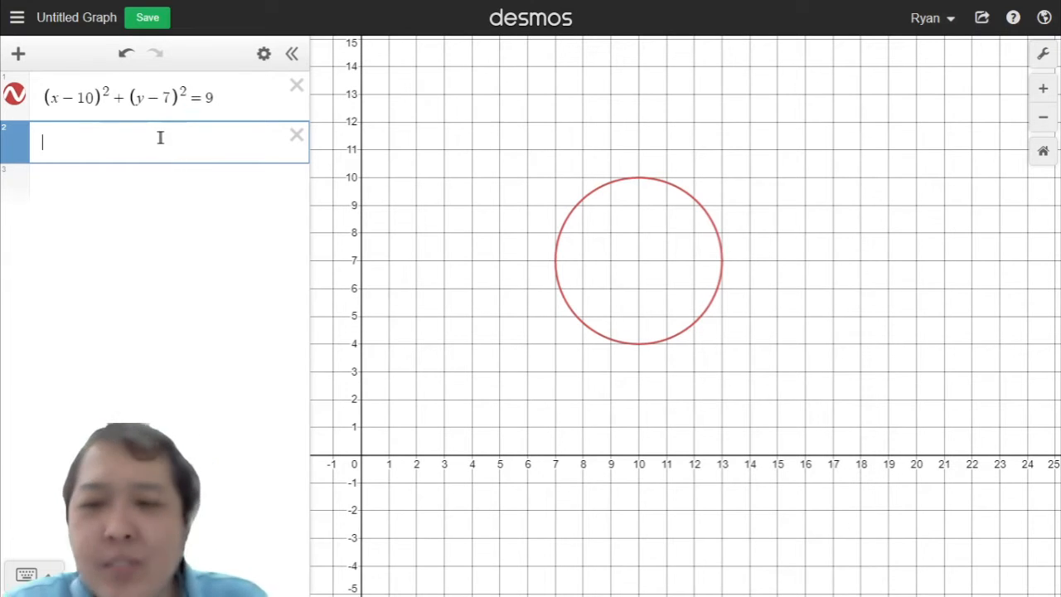
click(68, 96)
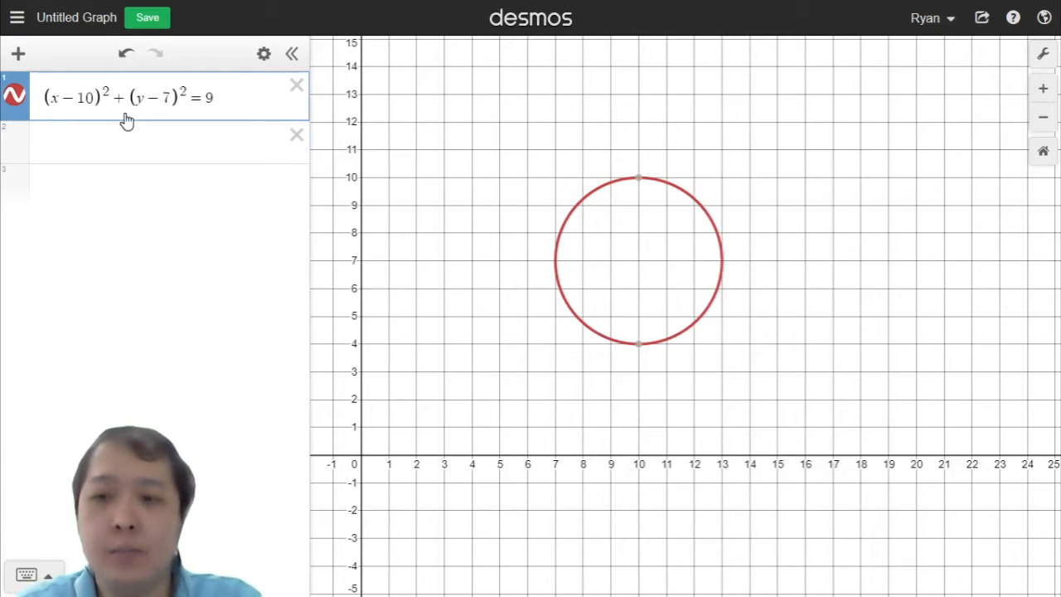
Step: Change the first equation's x-shift to +10, giving (x + 10)² + (y − 7)² = 9
key(BackSpace)
key(BackSpace)
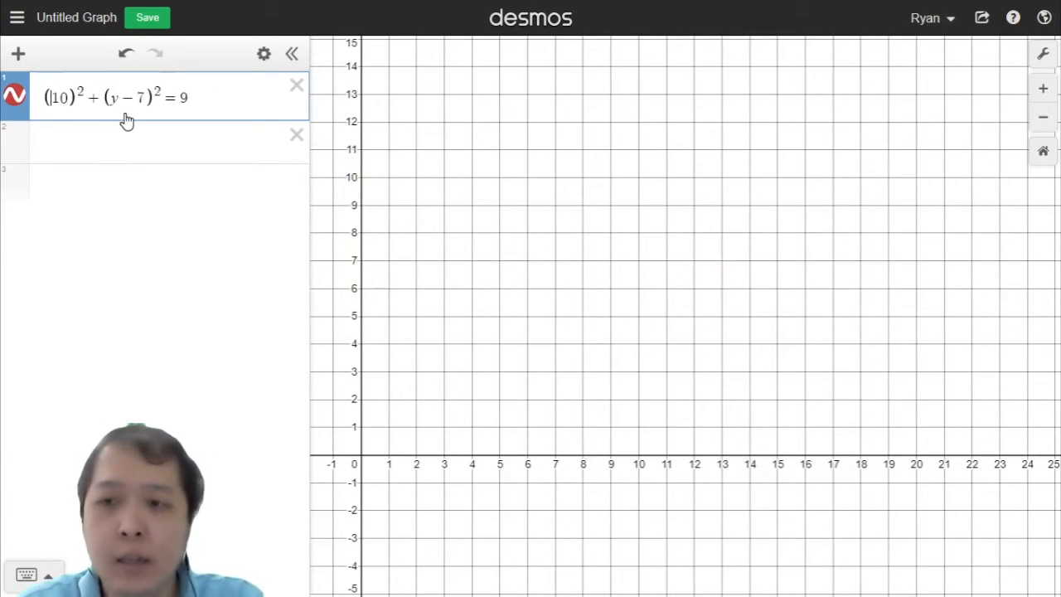
text(X)
key(BackSpace)
text(x+)
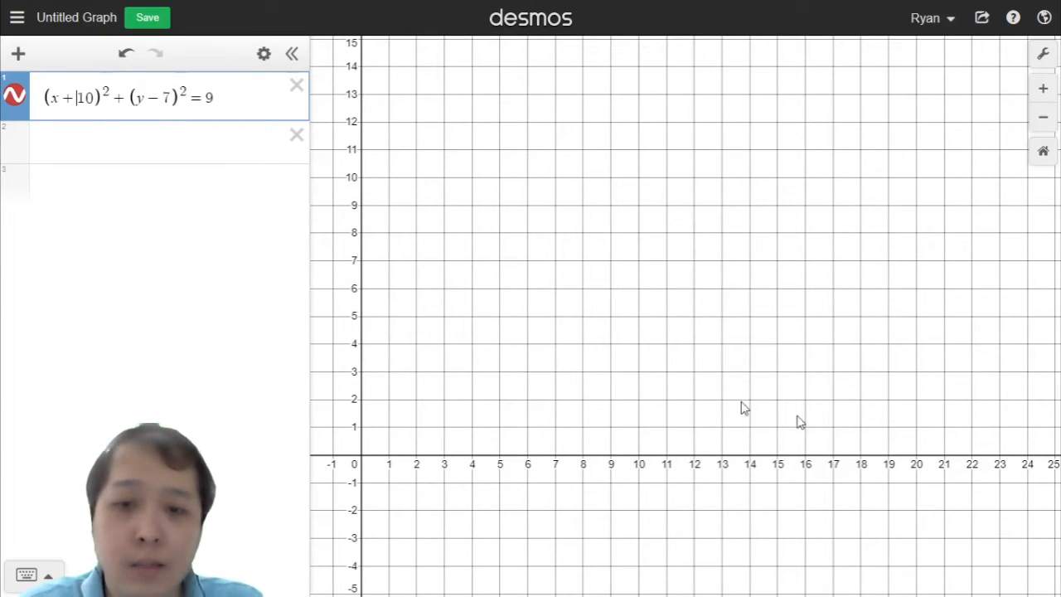
drag(475, 291, 1030, 294)
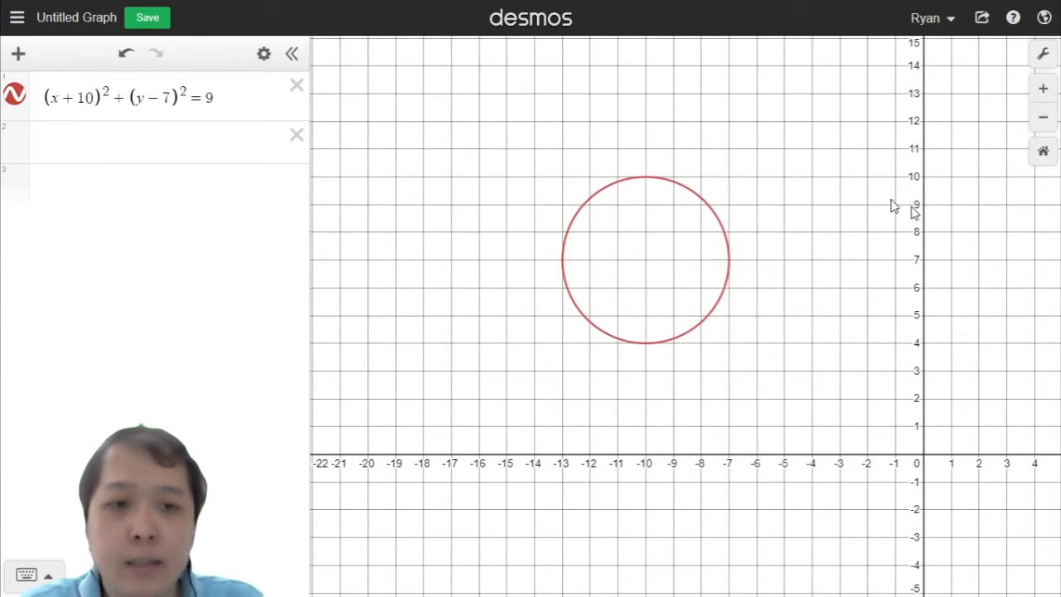
drag(897, 207, 374, 235)
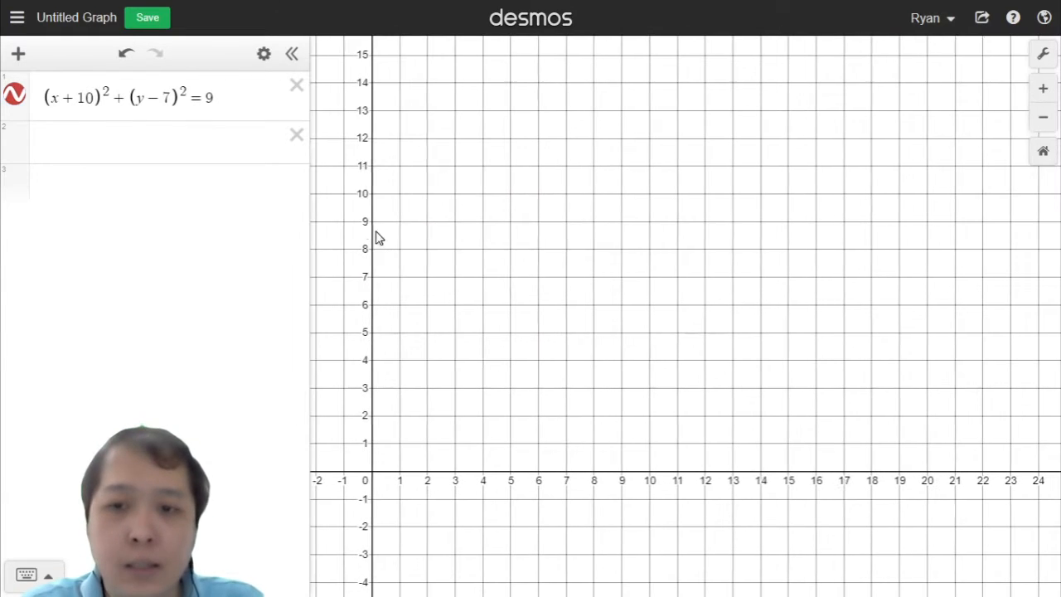
Step: Replace the x-shift in the first equation with the placeholder text center x
click(79, 97)
key(BackSpace)
key(BackSpace)
key(BackSpace)
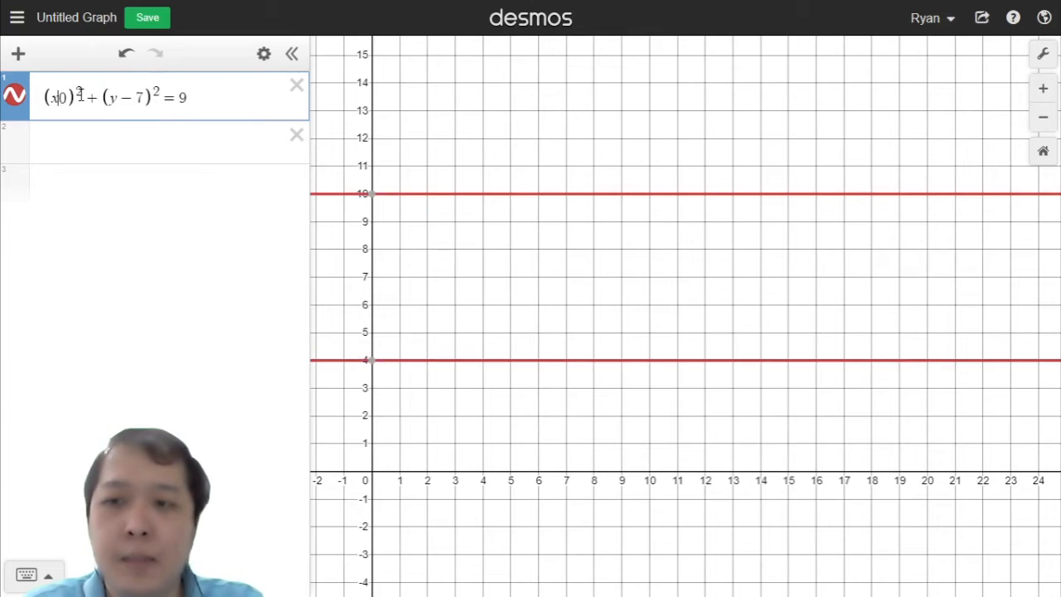
key(Delete)
text(x-)
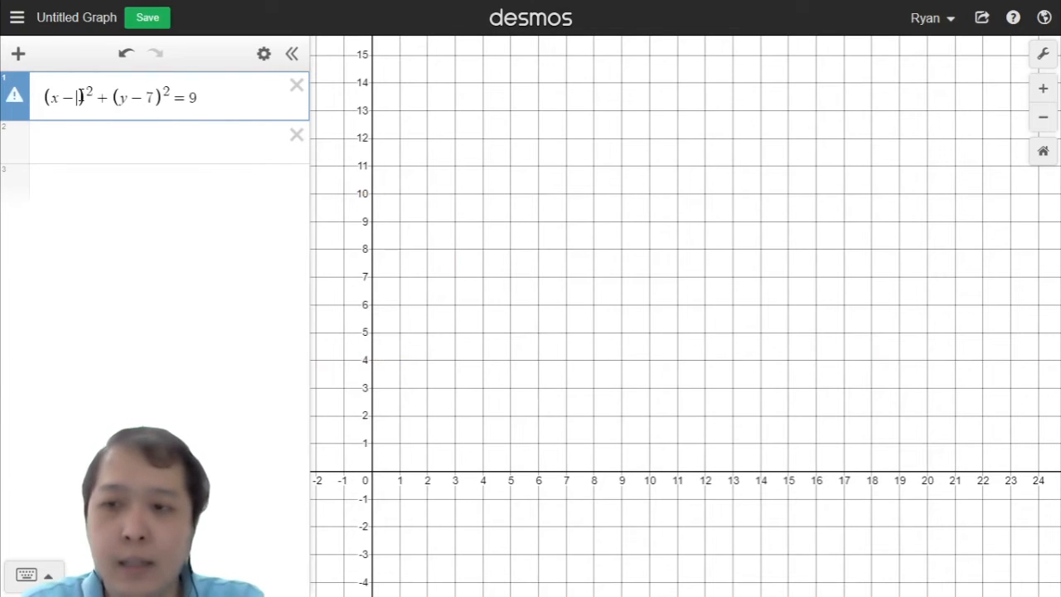
text(center x)
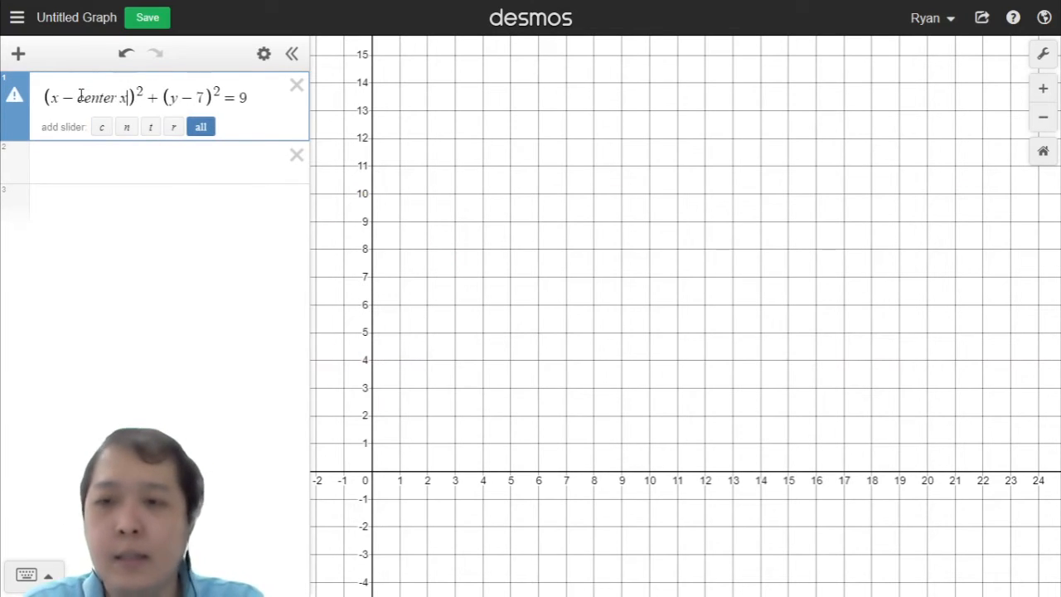
Step: Replace the y-shift in the first equation with the placeholder text center y
key(Right)
key(Right)
key(Right)
key(Right)
key(Right)
key(Right)
key(Right)
key(Right)
key(Right)
key(Left)
key(BackSpace)
key(BackSpace)
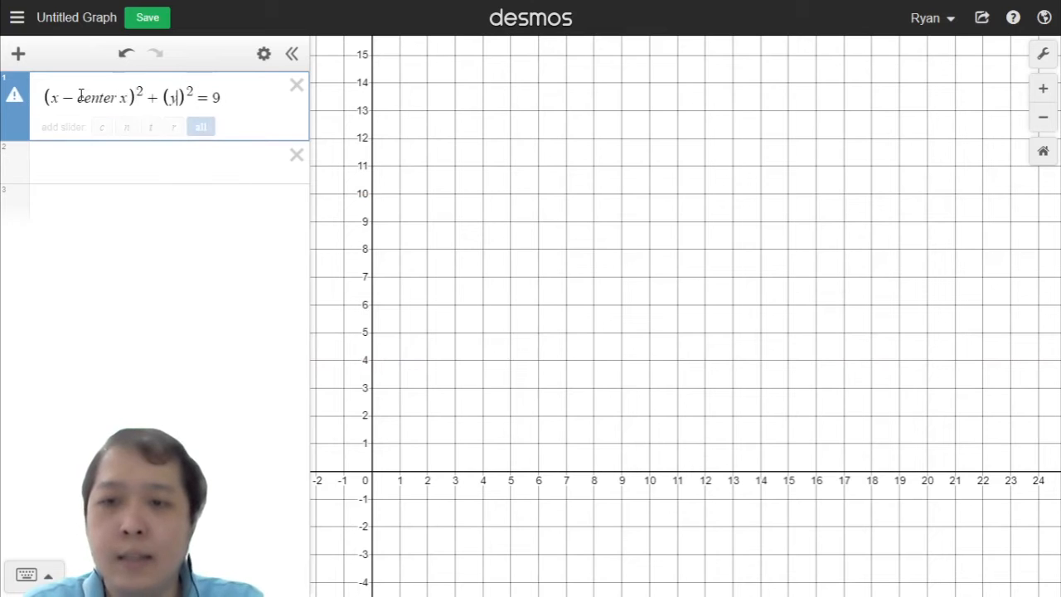
text(-center)
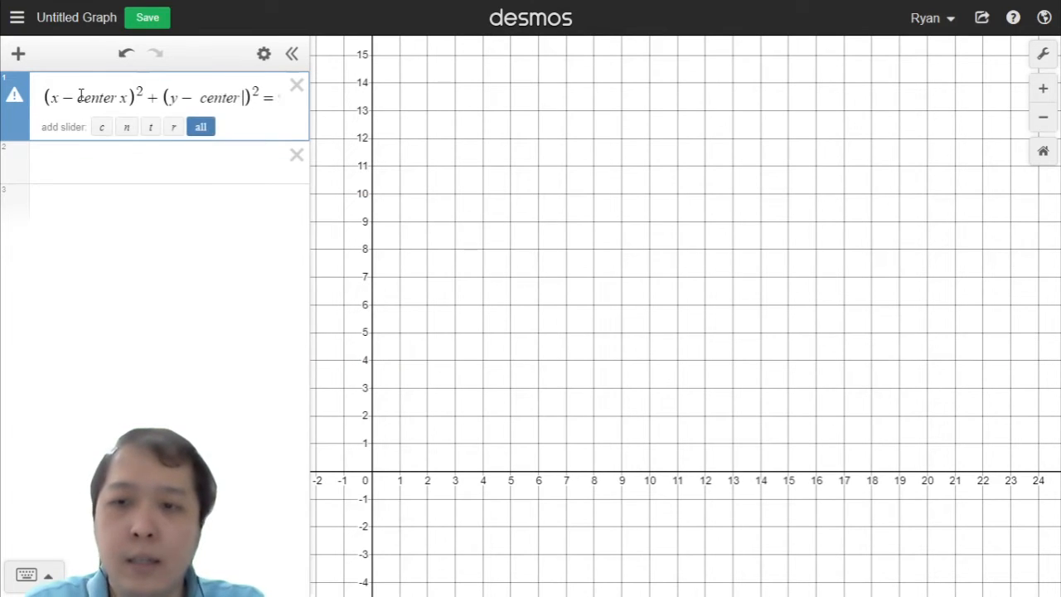
text( y)
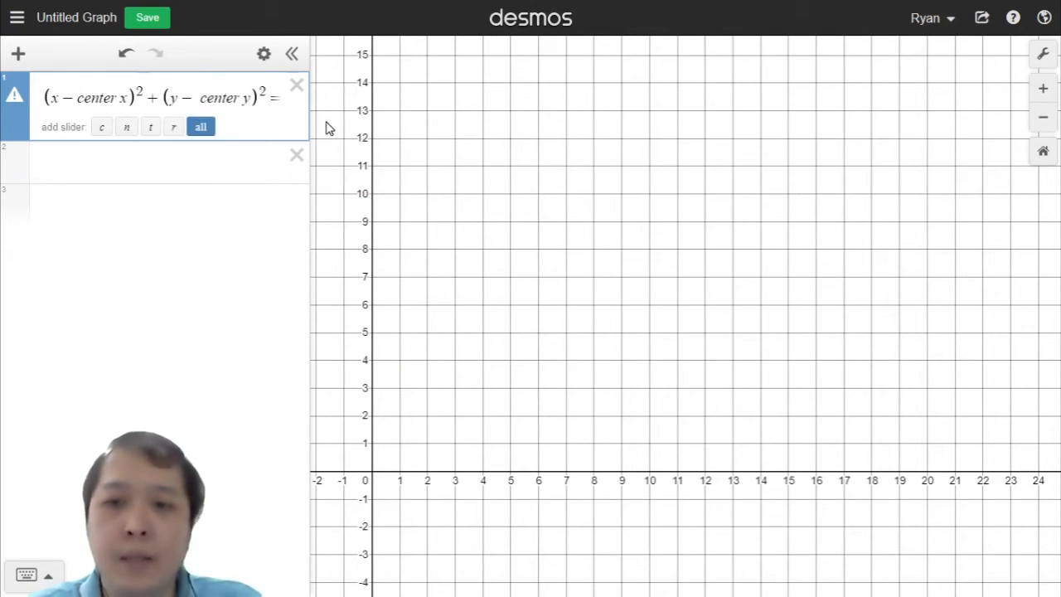
Step: Replace the placeholders with 10 and 4, giving (x − 10)² + (y − 4)² = 9
drag(308, 116, 401, 120)
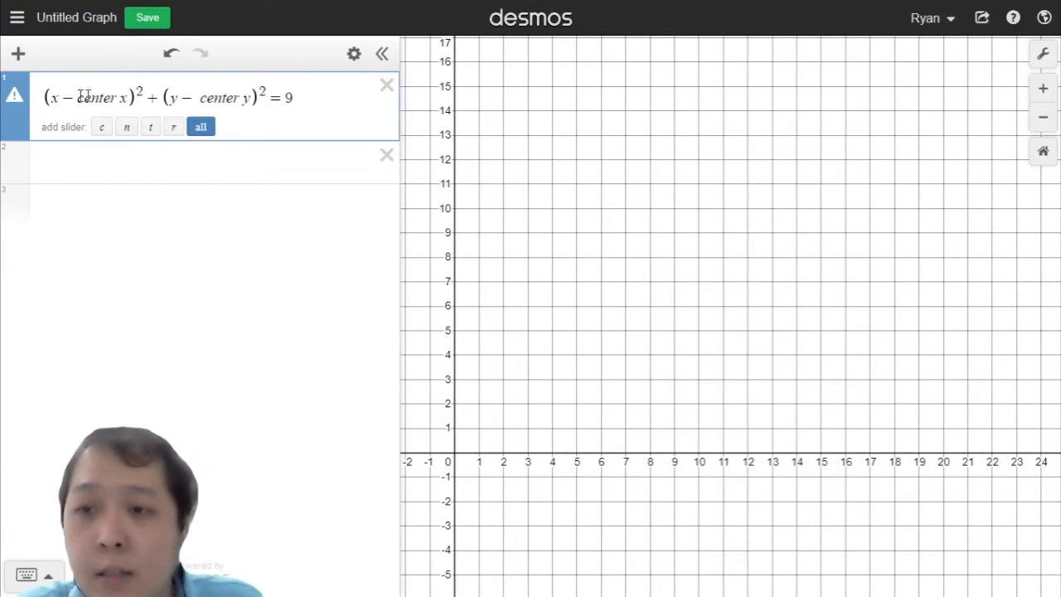
drag(129, 99, 85, 73)
text(10)
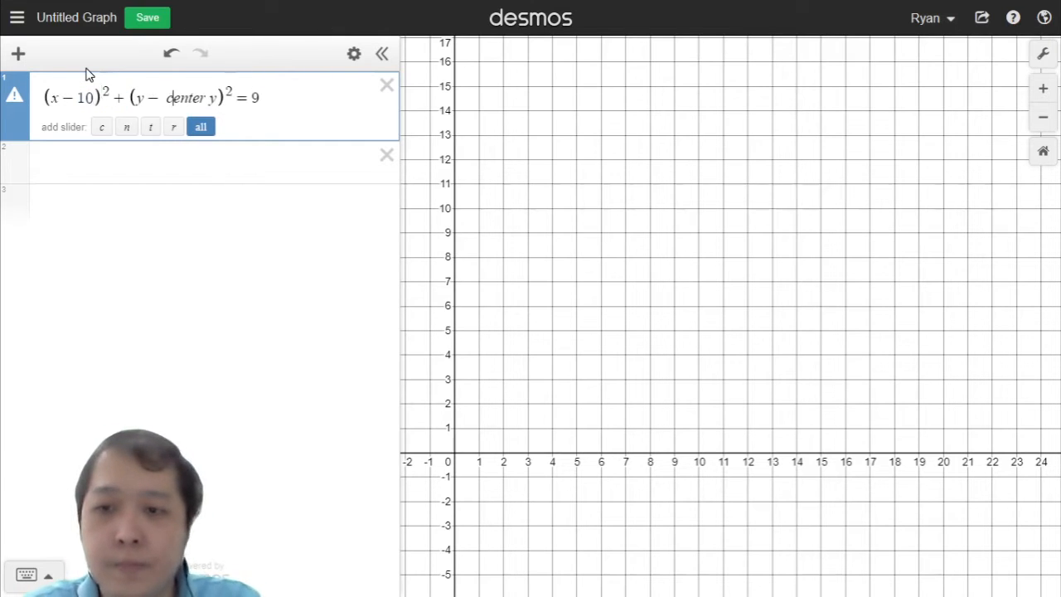
key(Right)
key(Right)
key(Right)
key(BackSpace)
key(BackSpace)
key(BackSpace)
key(BackSpace)
key(BackSpace)
key(BackSpace)
key(BackSpace)
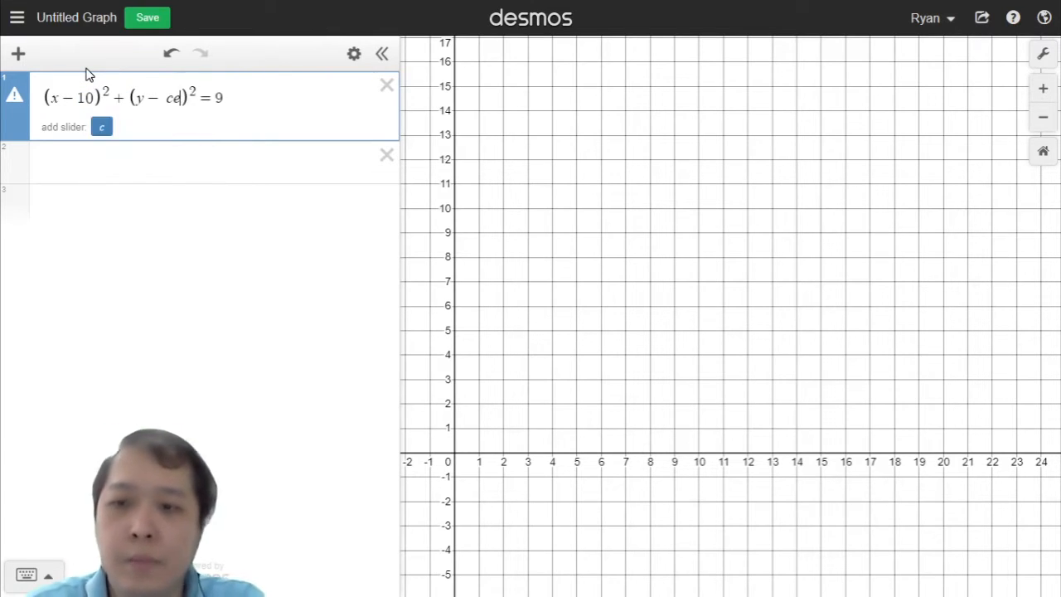
text(4)
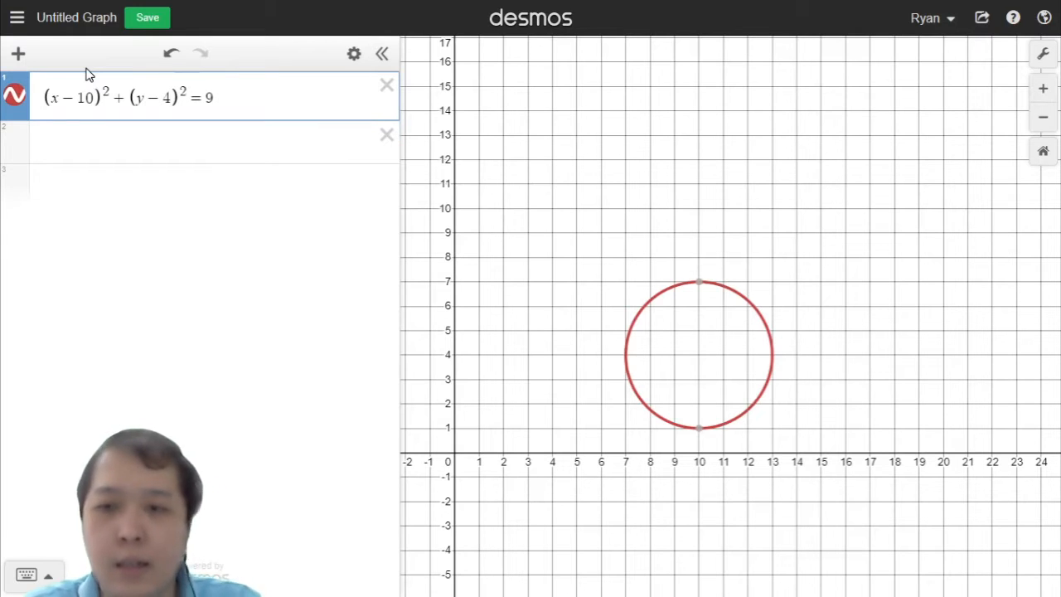
Step: Start a new expression y = √16 on the second line
key(Return)
mouse_move(776, 274)
mouse_down()
mouse_move(739, 253)
mouse_move(779, 265)
mouse_up()
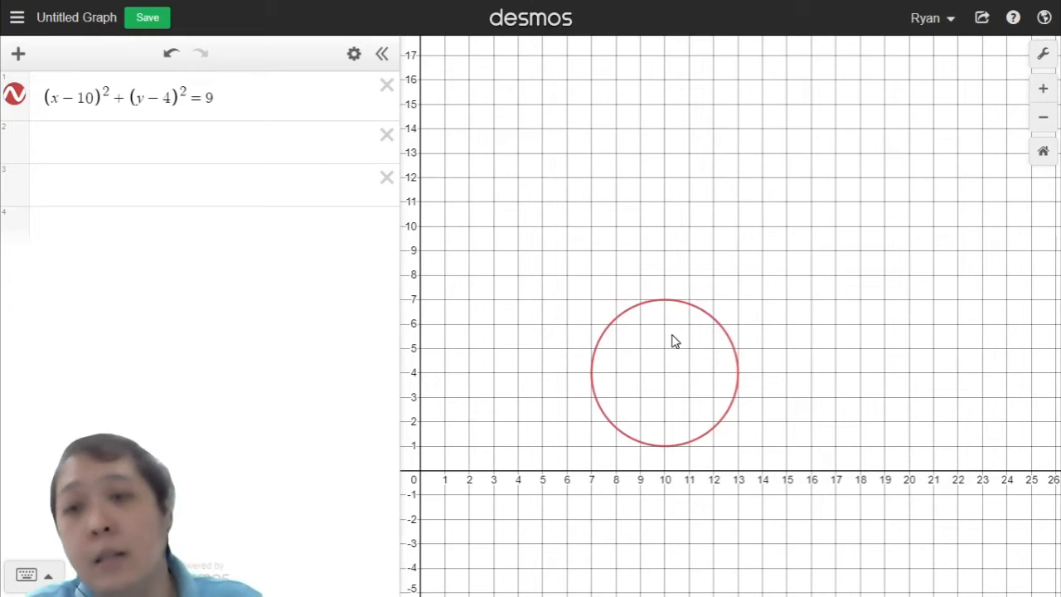
click(265, 140)
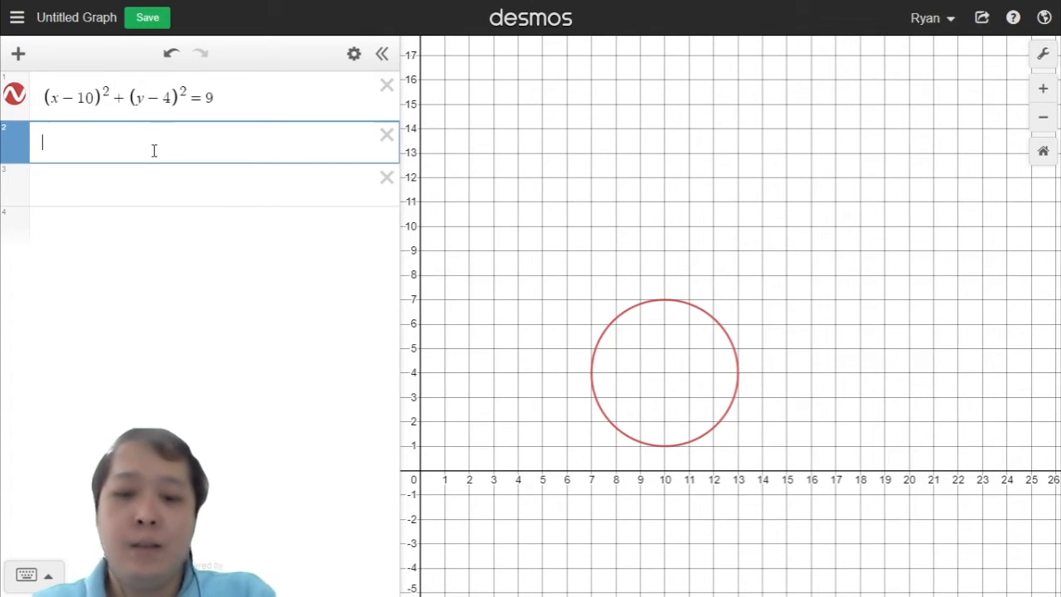
text(y=)
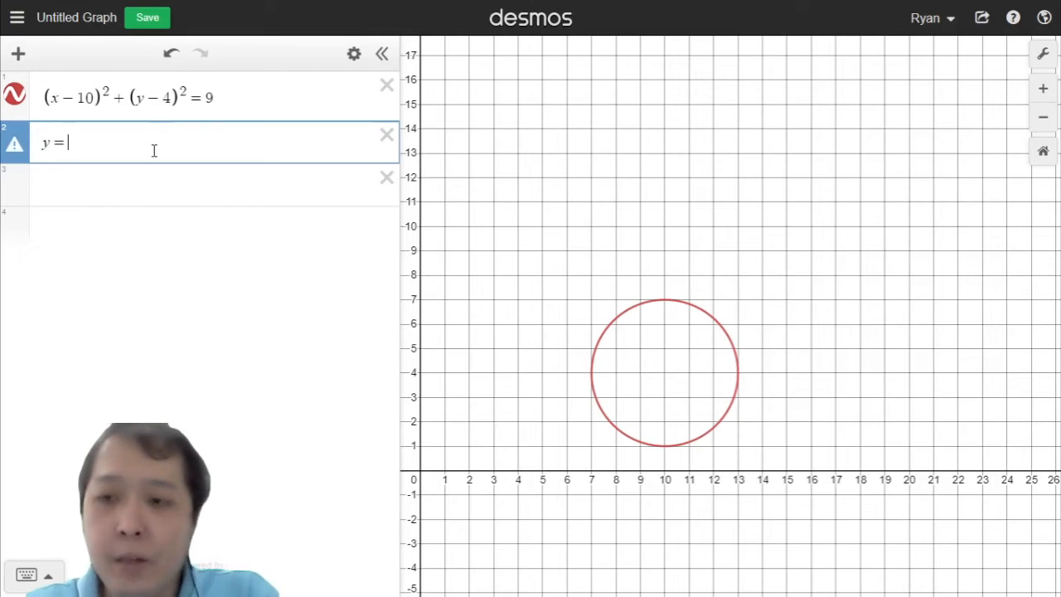
key(BackSpace)
key(BackSpace)
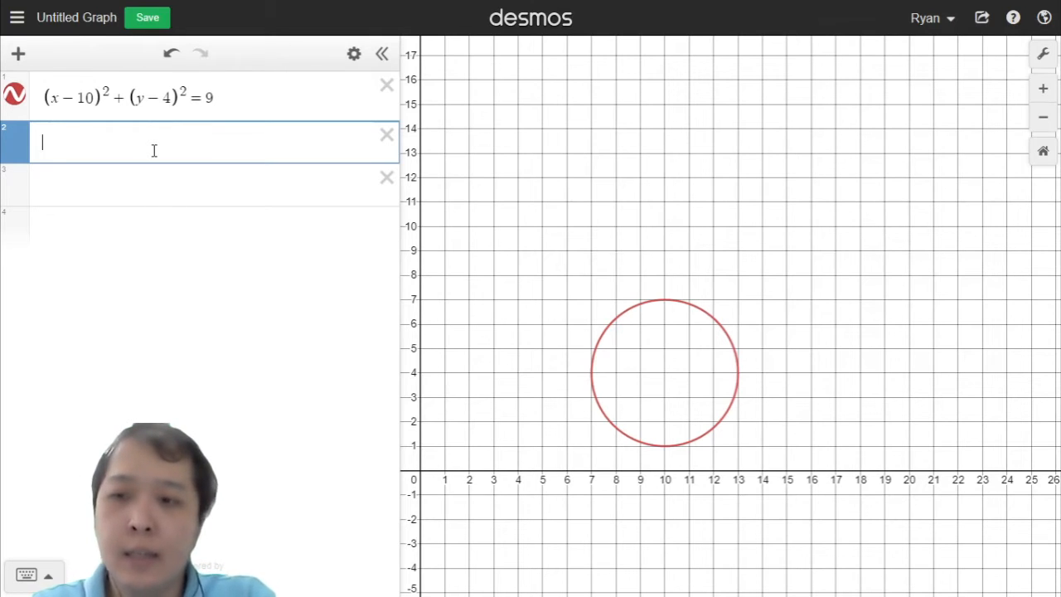
text(y=)
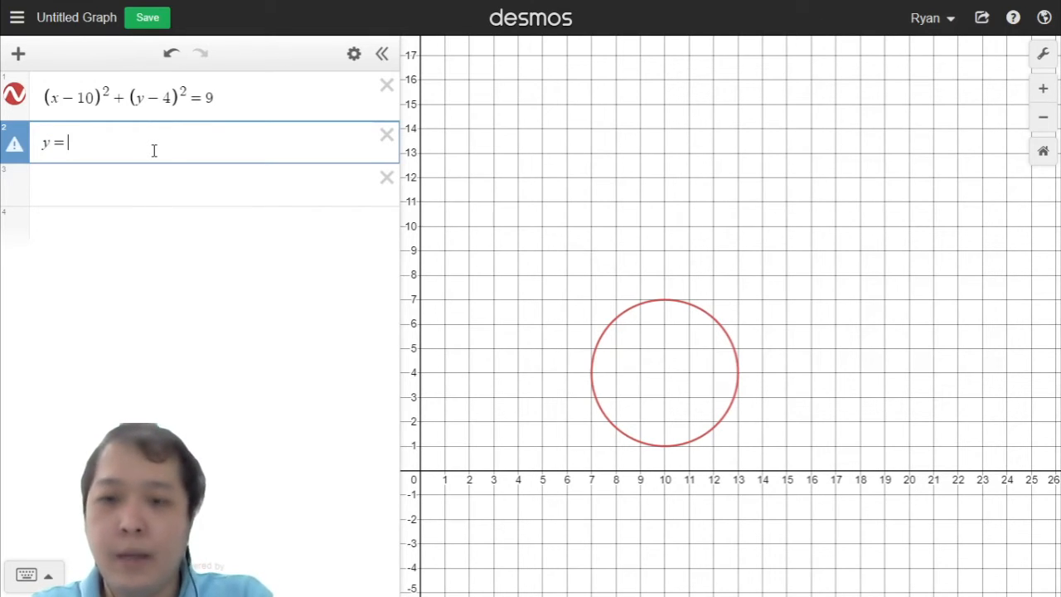
text(x)
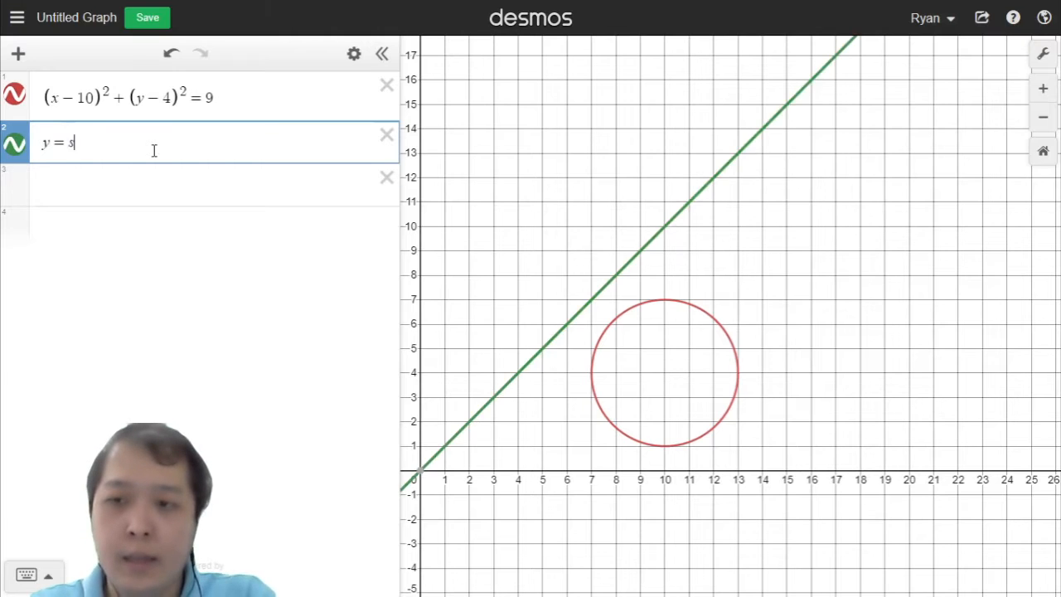
key(BackSpace)
text(sqrt)
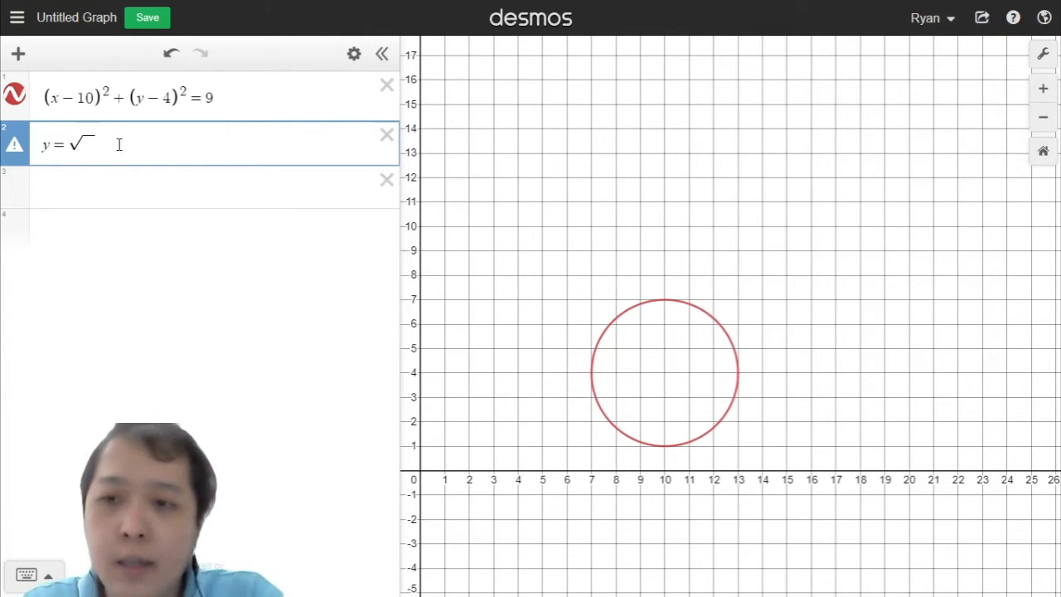
text(9)
key(BackSpace)
text(16)
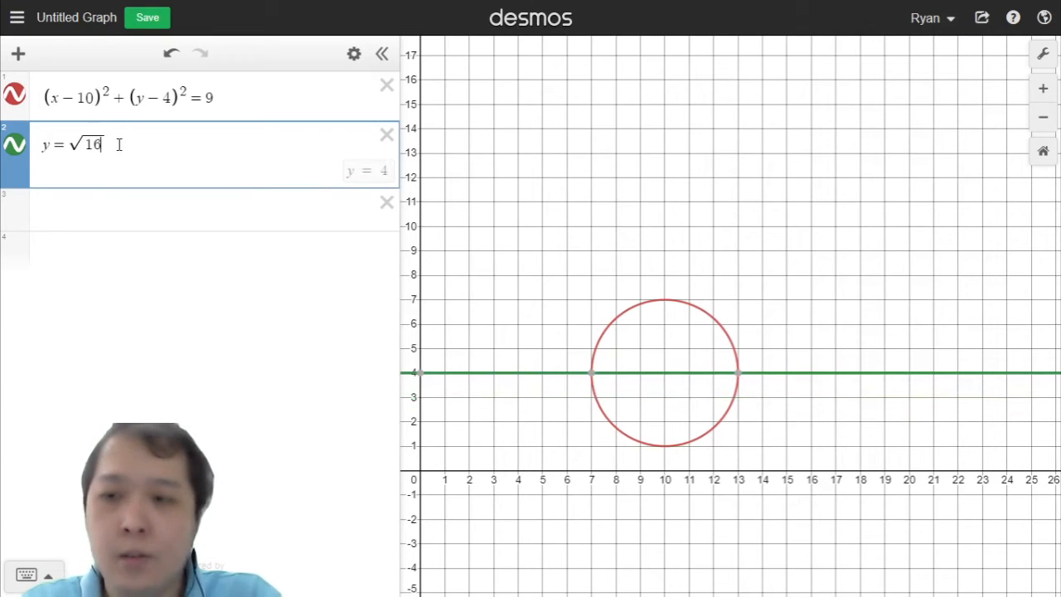
text(-)
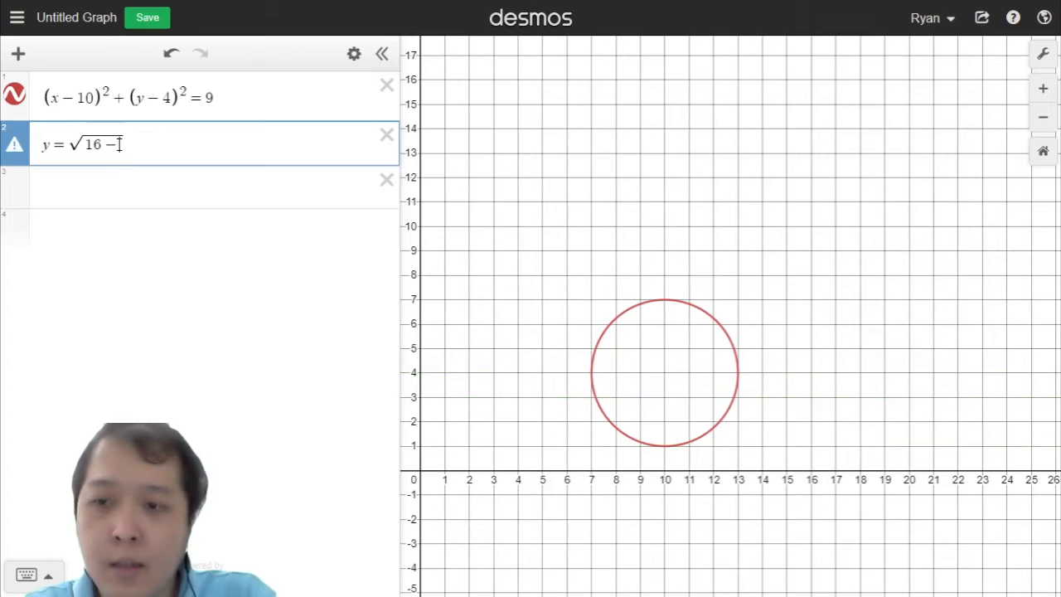
text(()
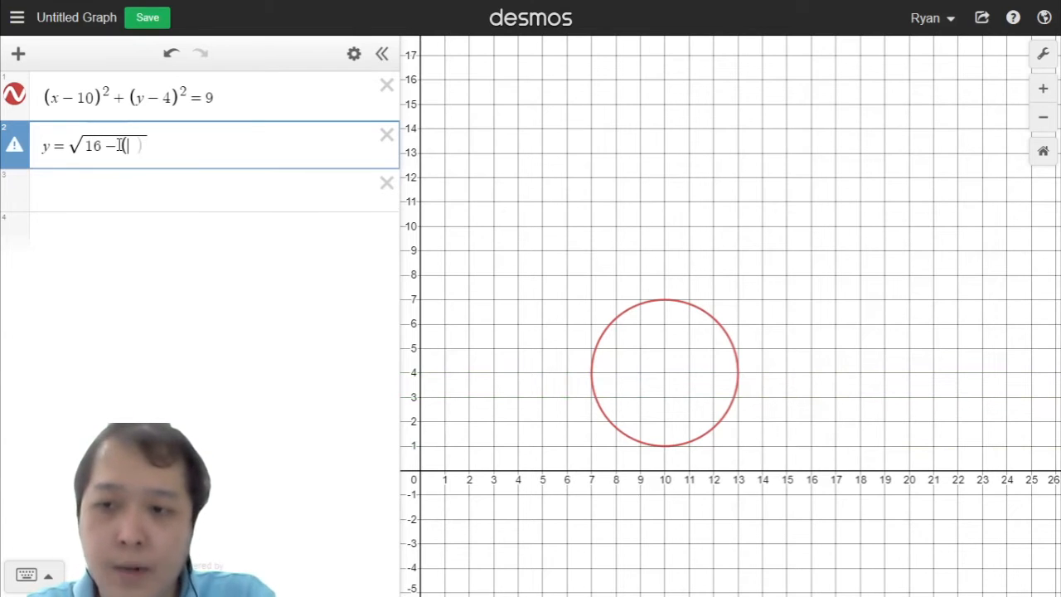
text(x)
text(-1)
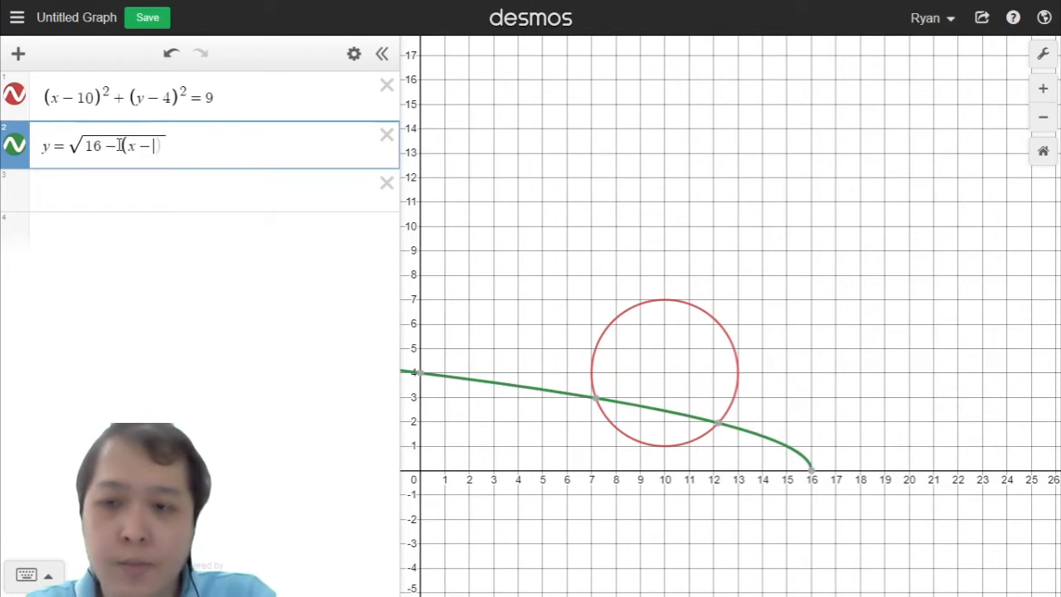
text(0)
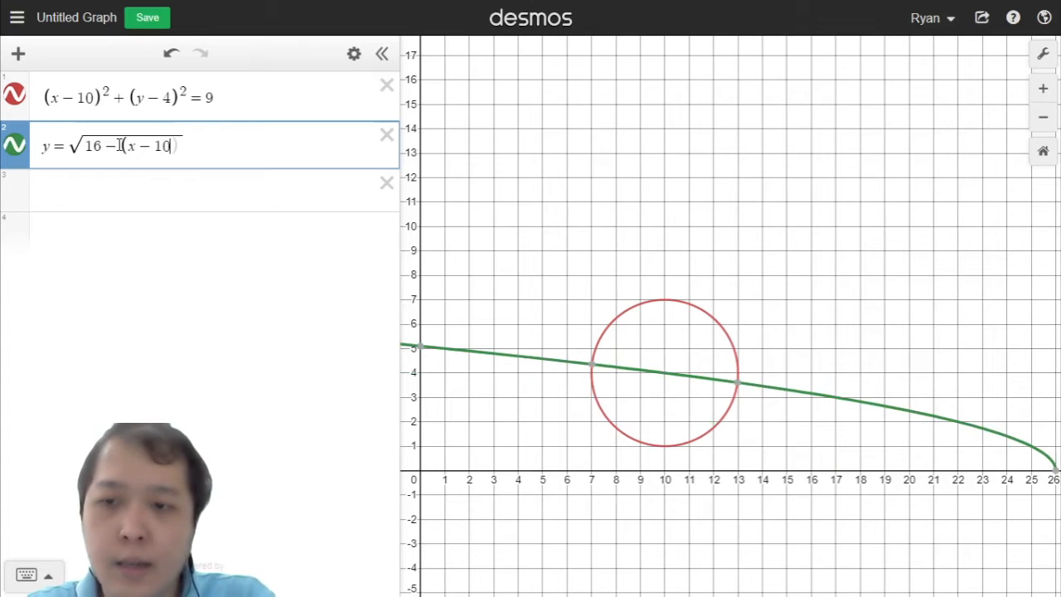
text()^2)
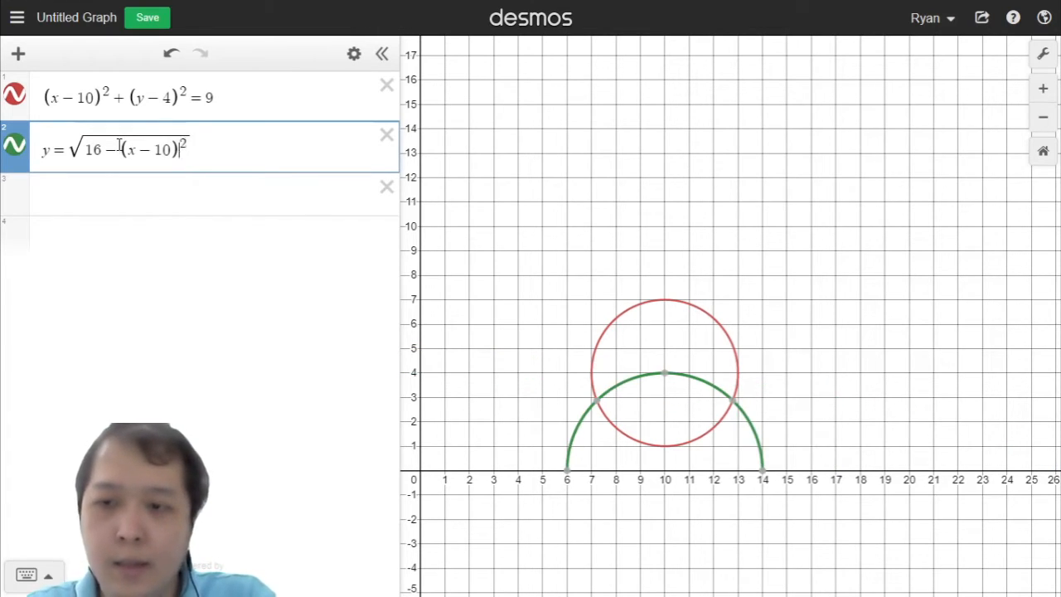
Step: Change the left side of the second equation to y − 12
key(Left)
key(Left)
key(Left)
key(Left)
key(Left)
key(Left)
key(Left)
key(Right)
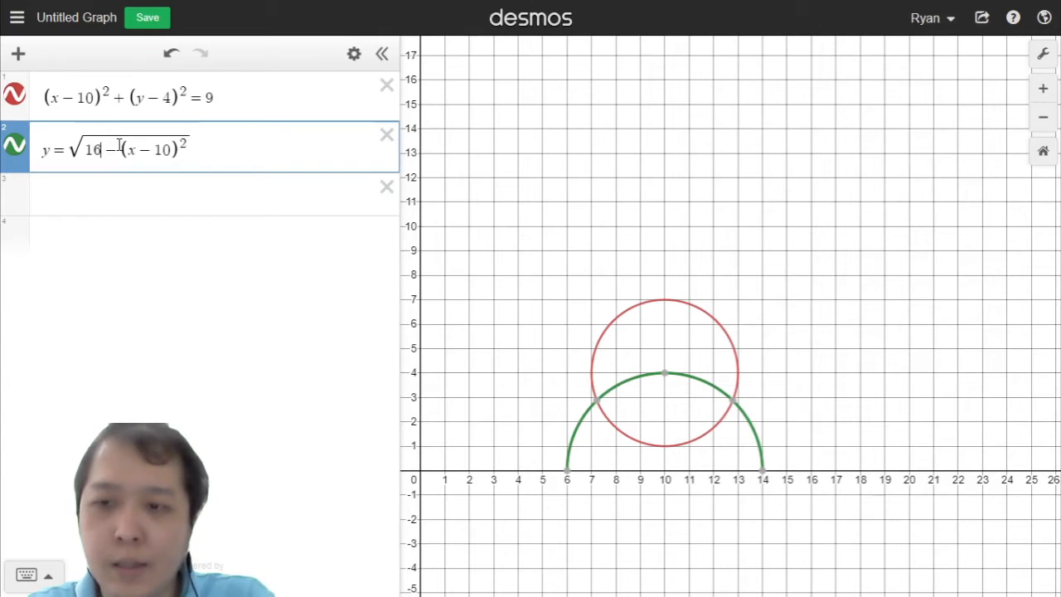
key(Left)
key(Left)
key(Left)
key(Left)
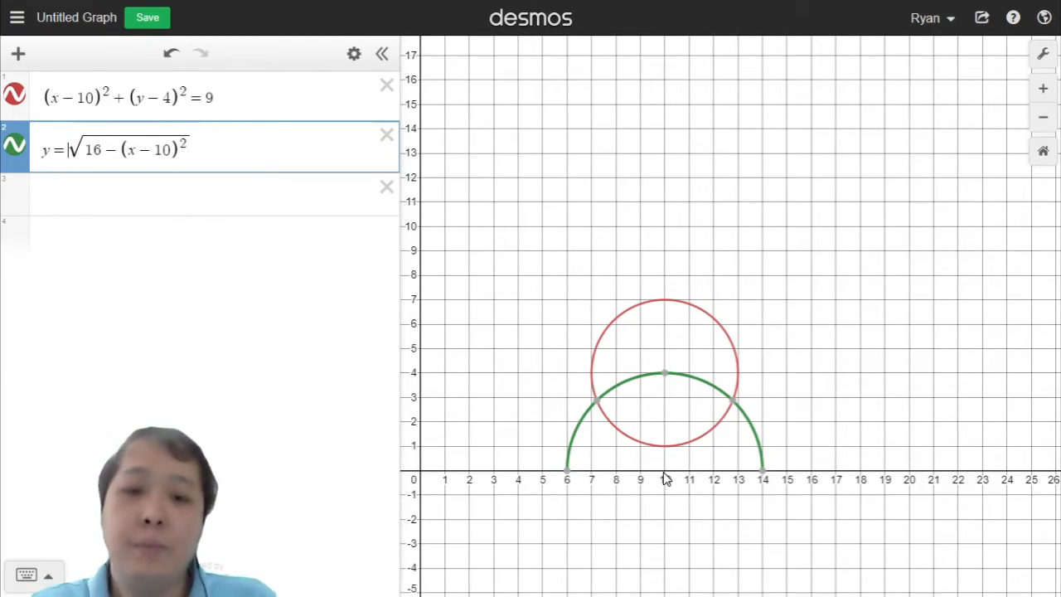
click(50, 149)
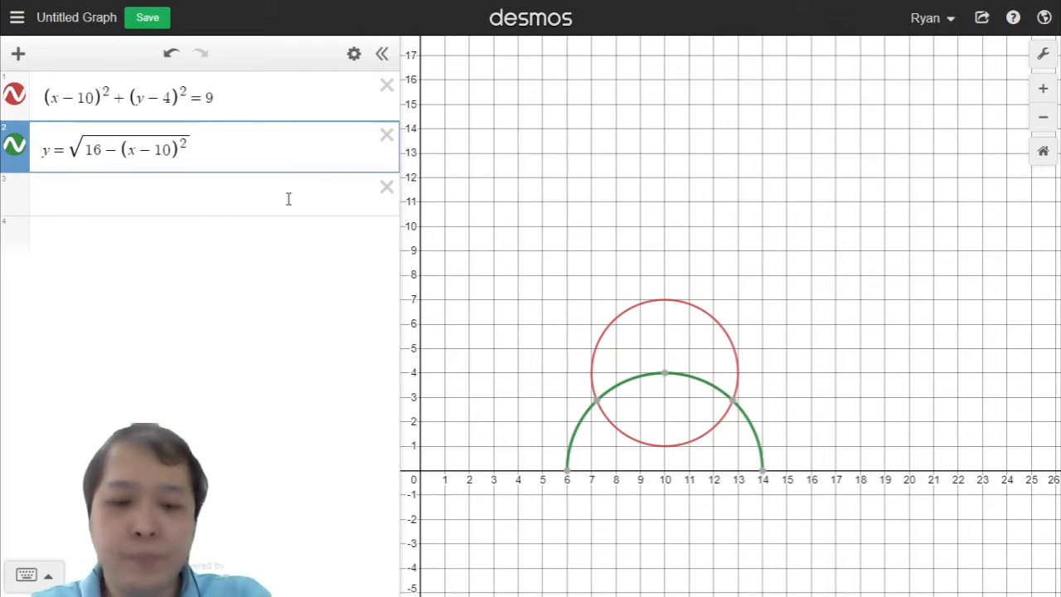
text(-6)
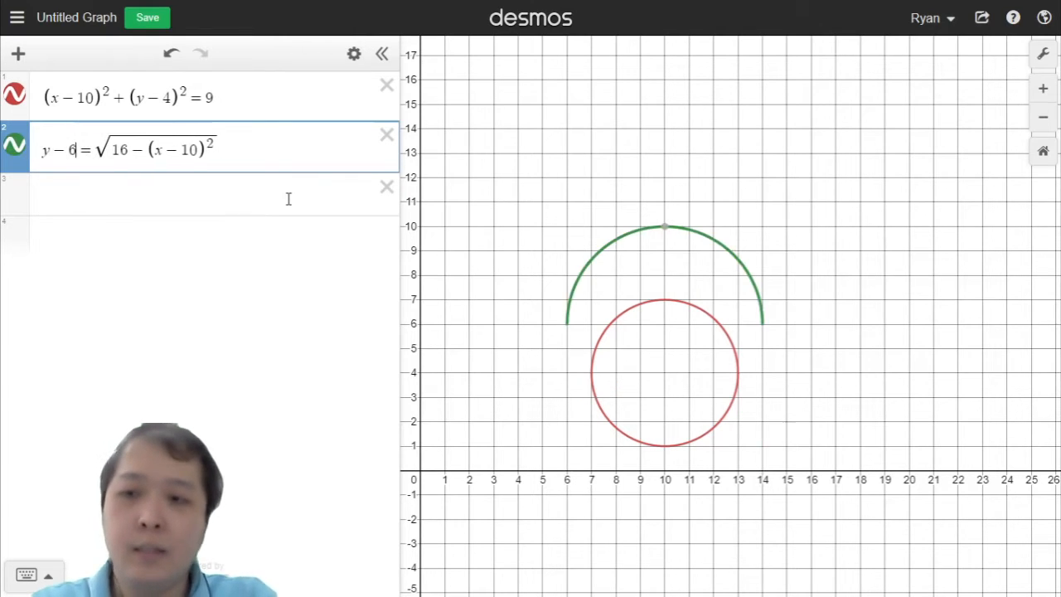
key(BackSpace)
text(12)
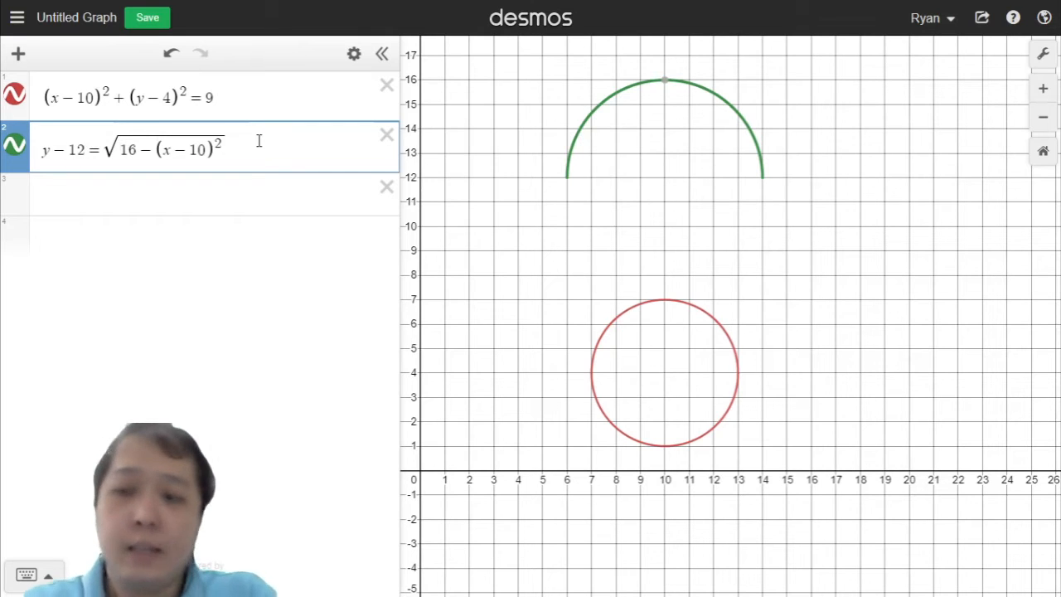
Step: Rewrite the second equation as y = 12 − √(16 − (x − 10)²)
key(BackSpace)
key(BackSpace)
key(BackSpace)
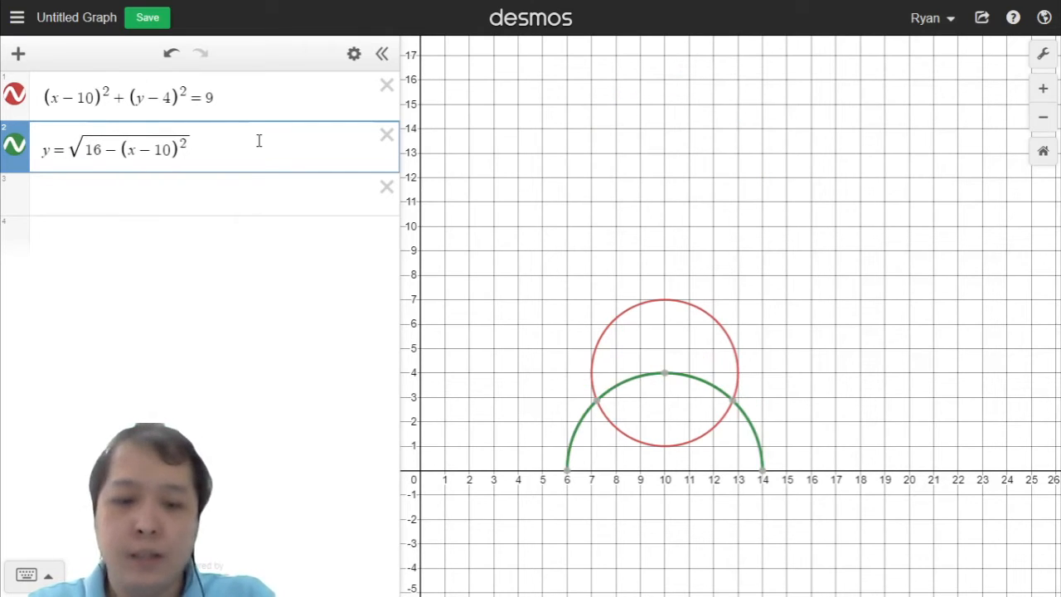
text(12+)
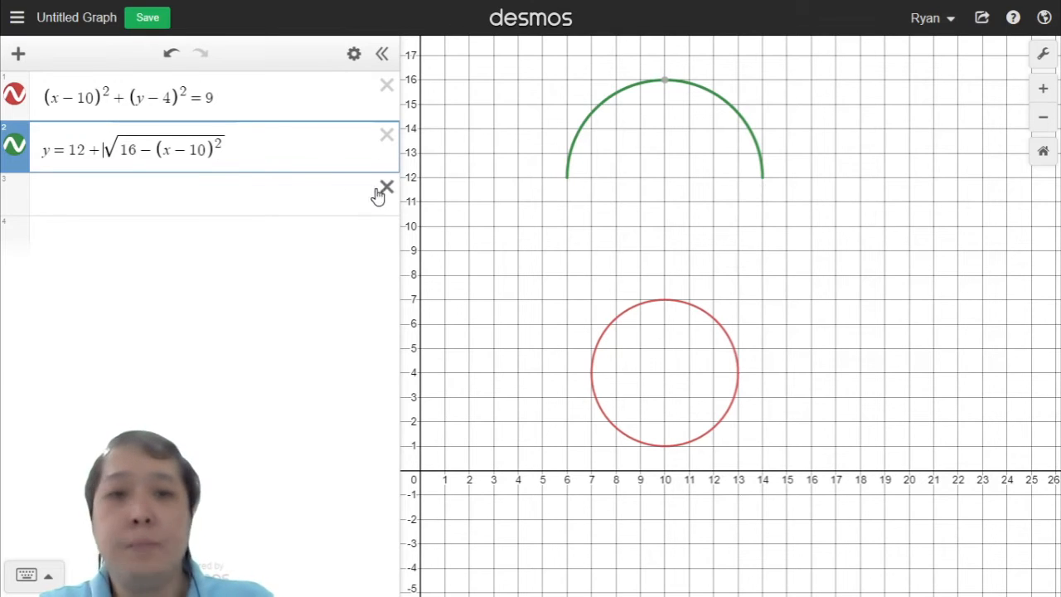
key(BackSpace)
text(-)
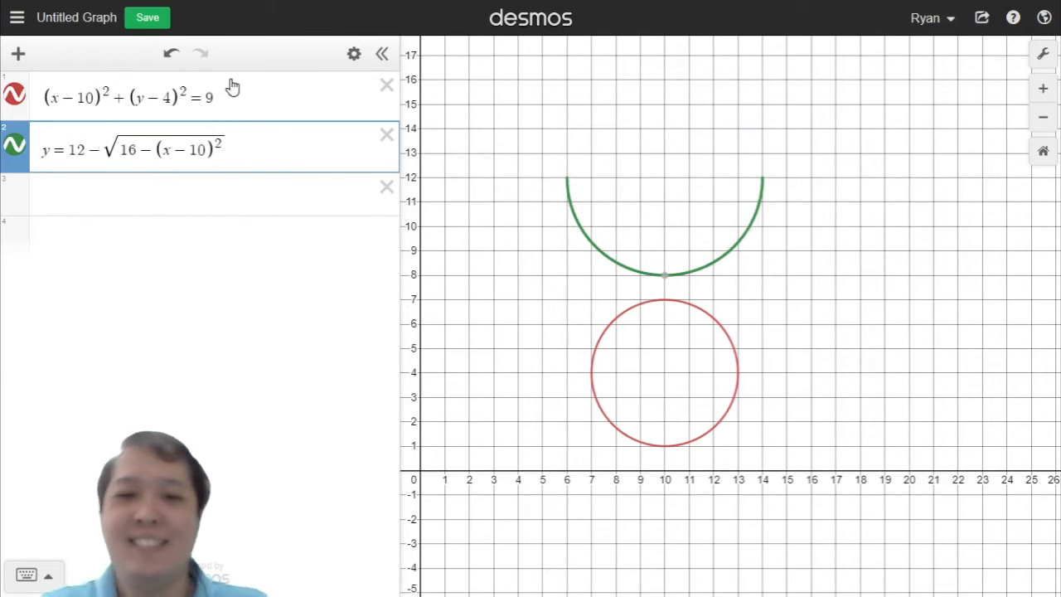
Step: Flip the sign before the square root to plus, then switch it back to minus
key(BackSpace)
text(+)
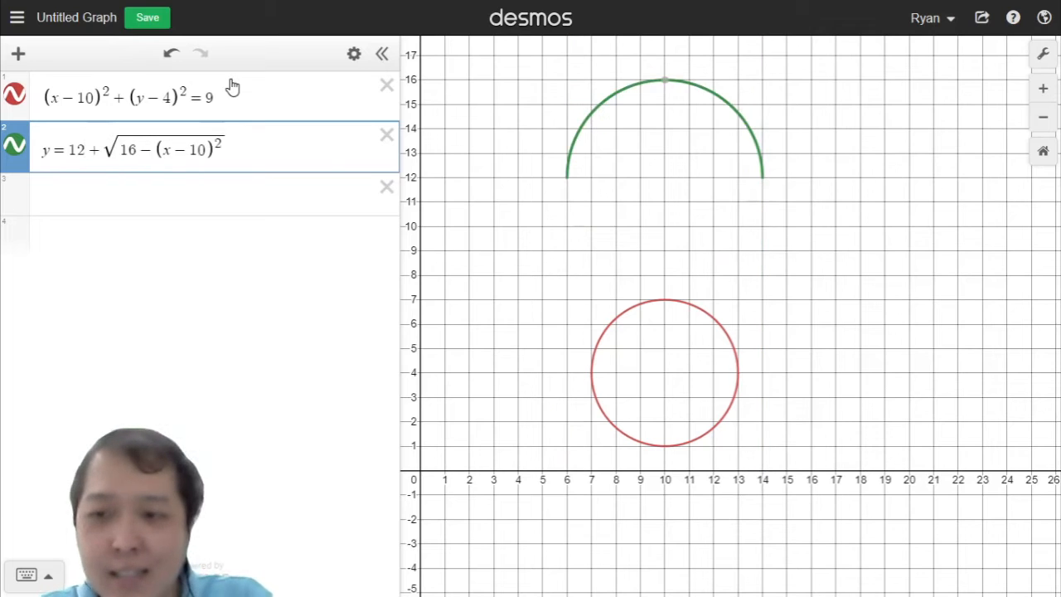
key(BackSpace)
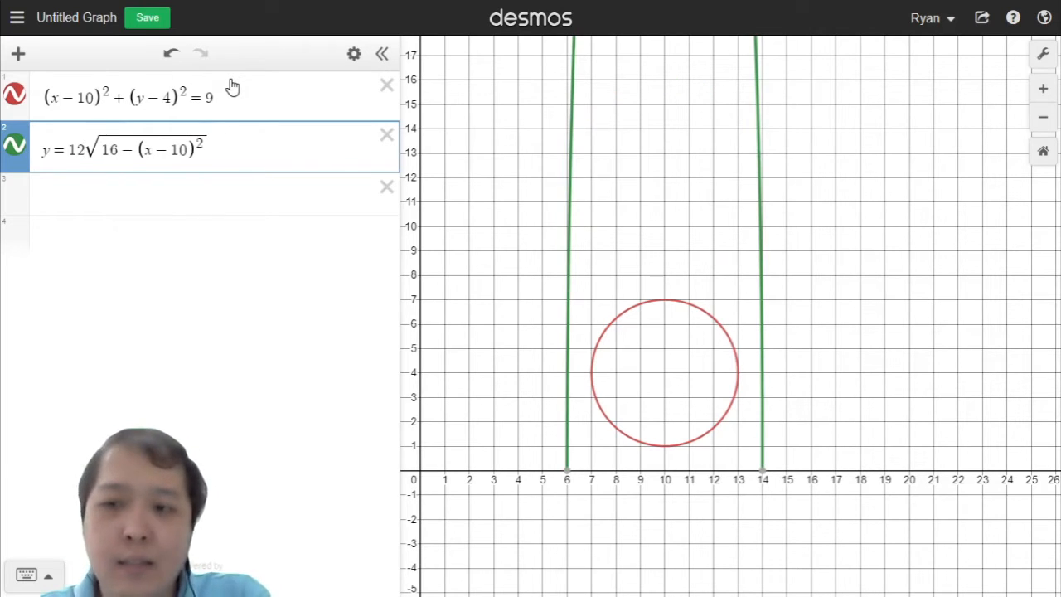
text(-)
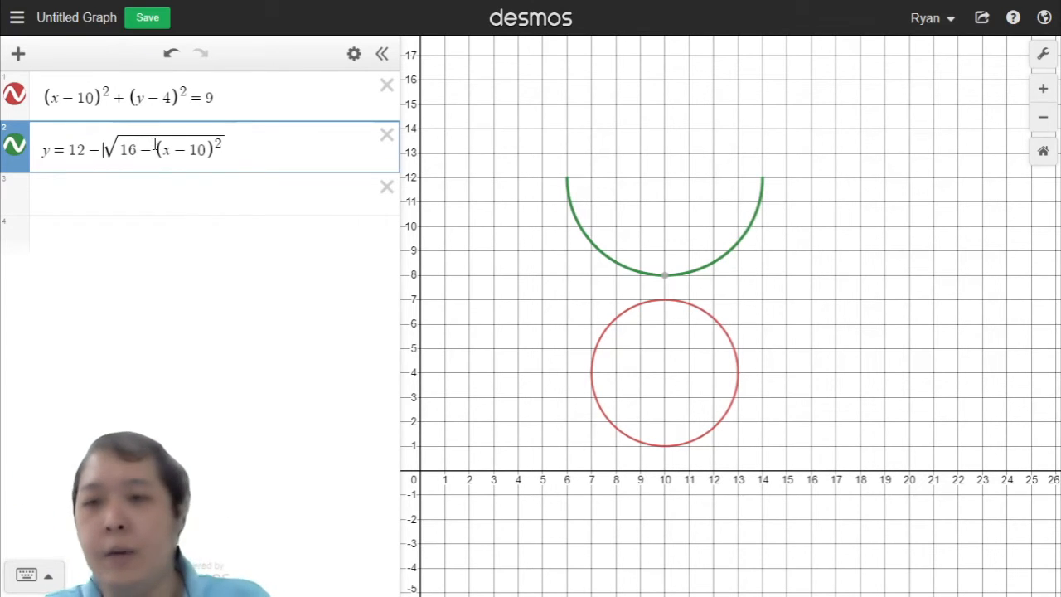
Step: Rewrite the second equation as y − 12 = −√(16 − (x − 10)²)
drag(121, 150, 249, 153)
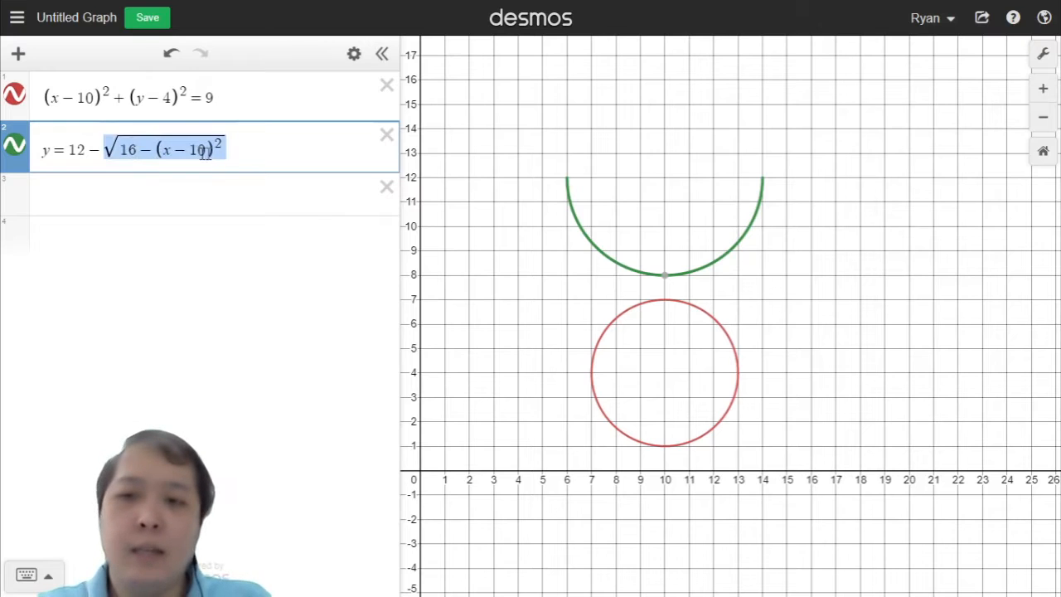
click(139, 145)
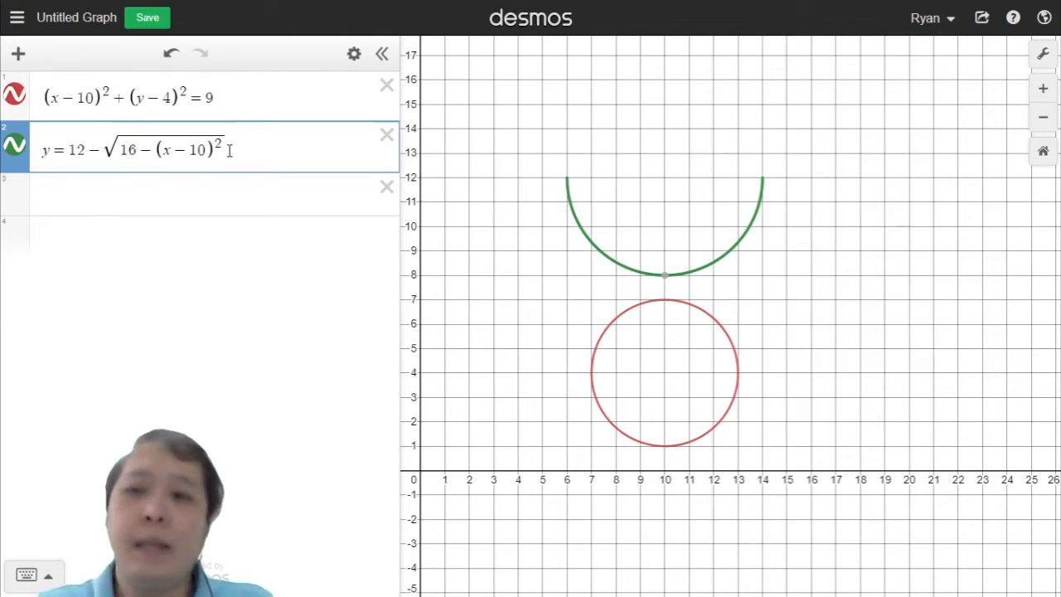
drag(106, 139, 238, 138)
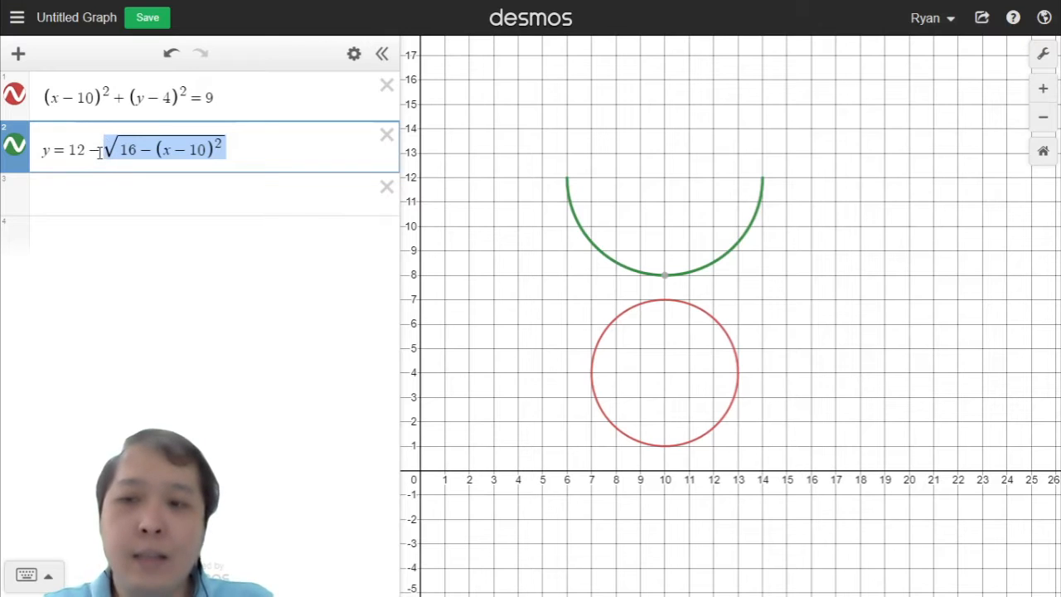
drag(92, 149, 193, 149)
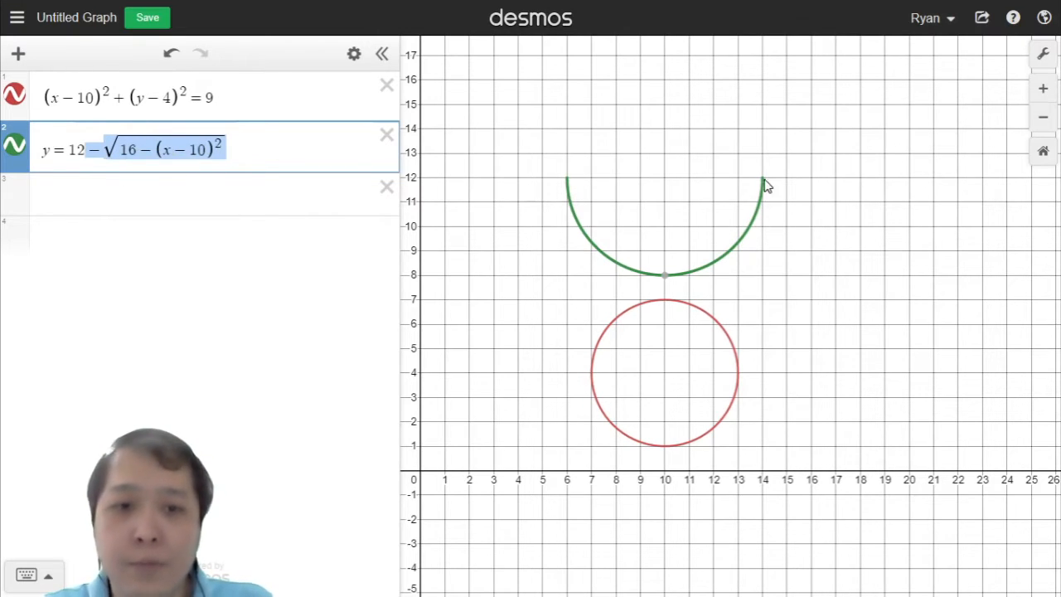
drag(70, 149, 87, 149)
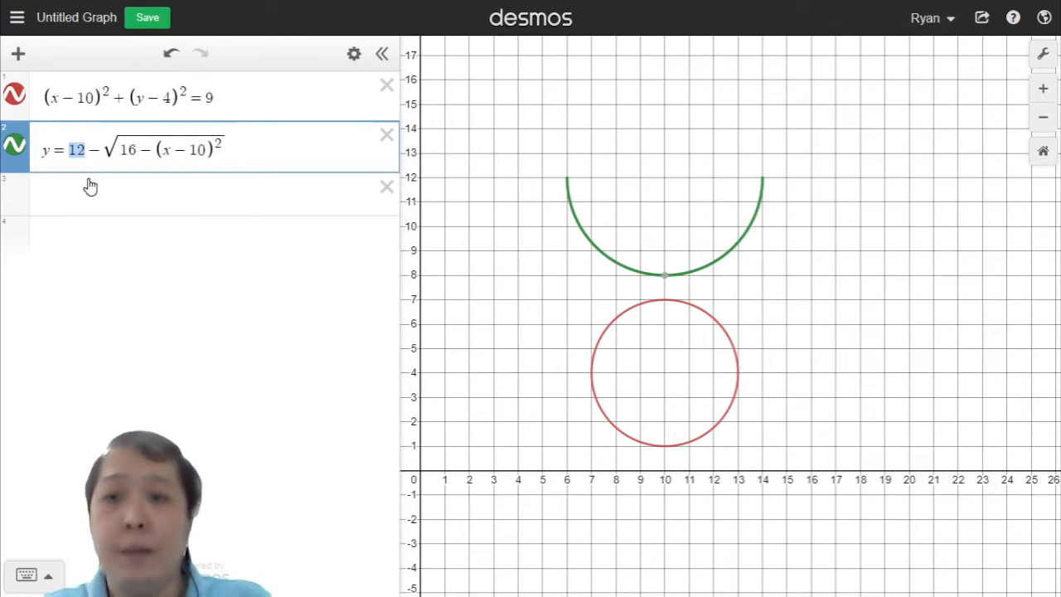
click(58, 150)
text(-12)
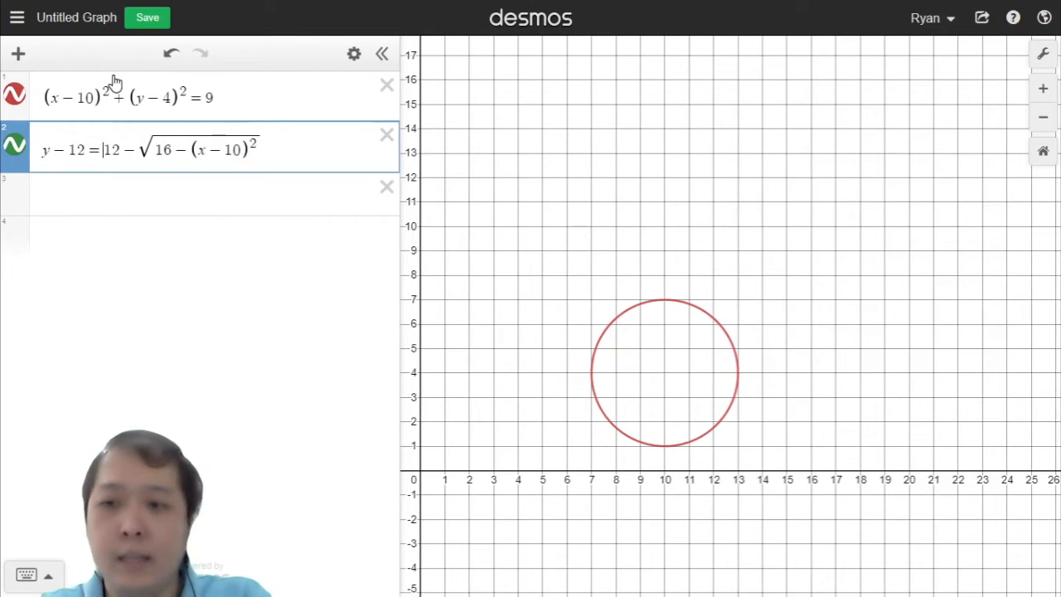
key(Right)
key(Right)
key(BackSpace)
key(BackSpace)
key(BackSpace)
text(=)
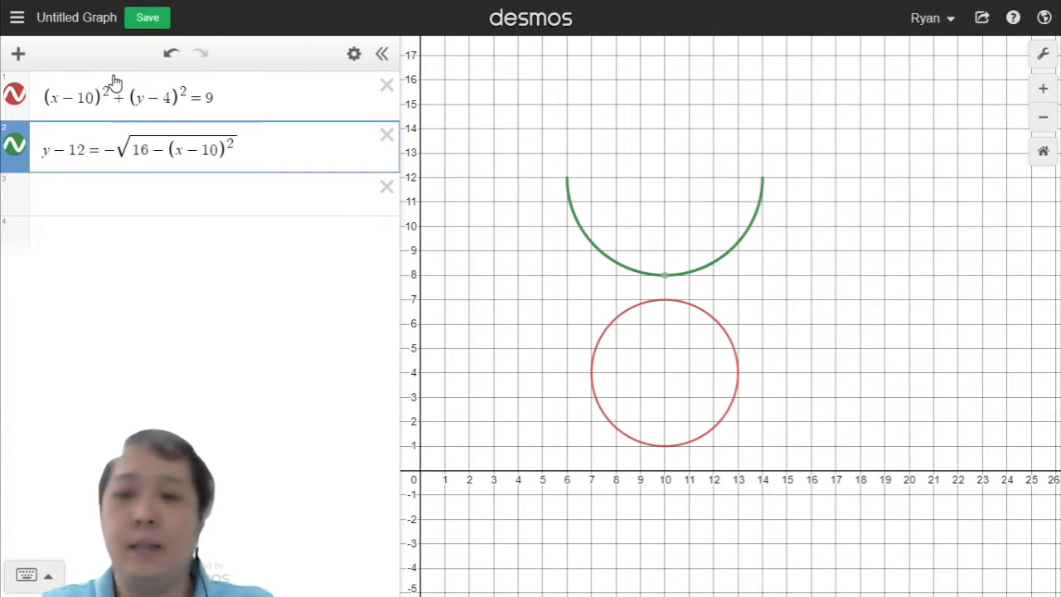
Step: Add the domain restriction {6 ≤ x ≤ 10} to the end of the second equation
click(286, 144)
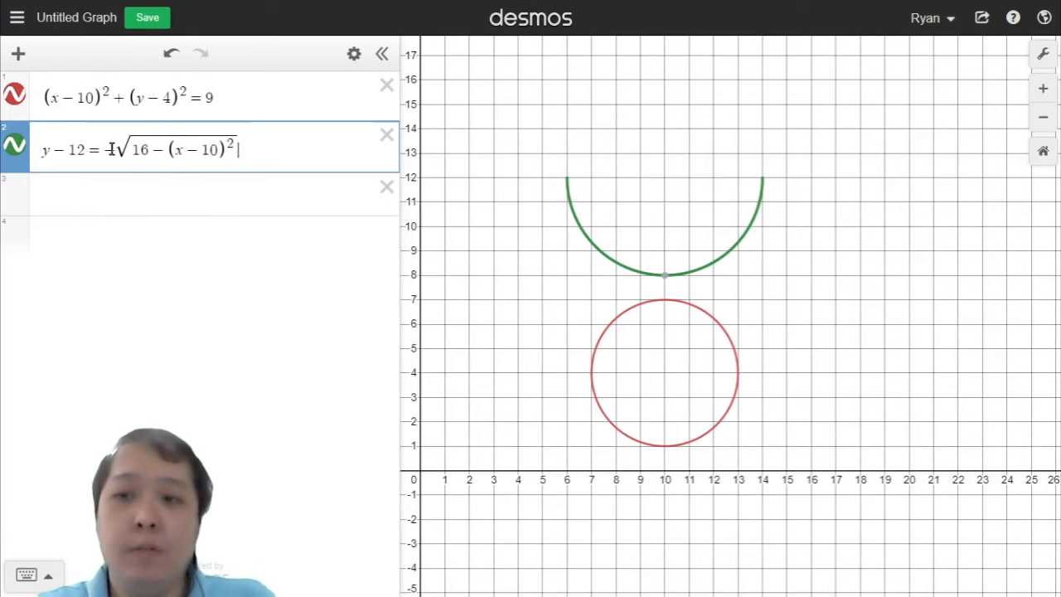
drag(109, 149, 284, 147)
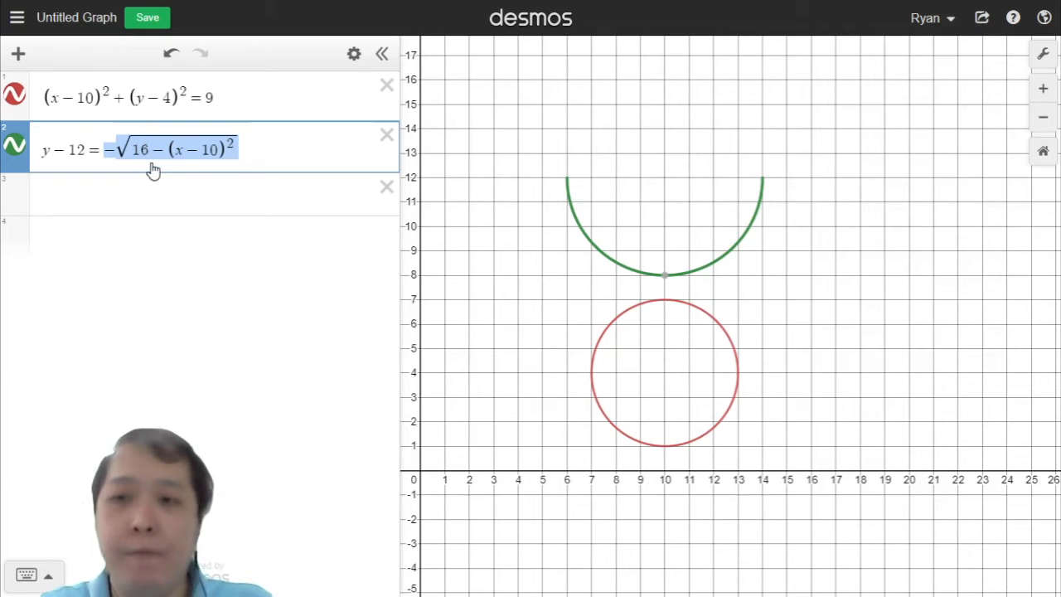
click(241, 188)
click(268, 158)
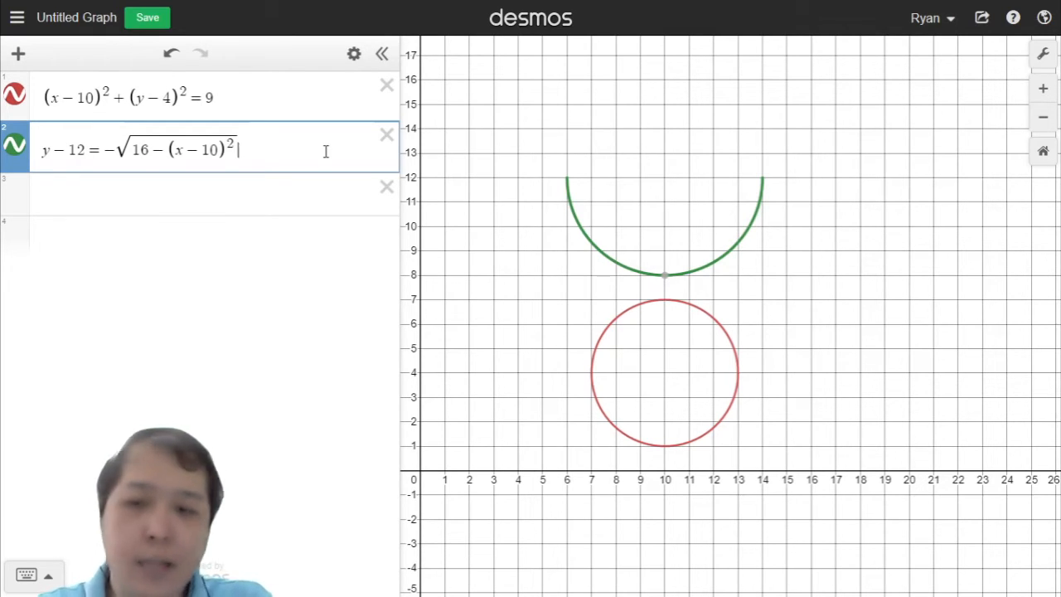
text({)
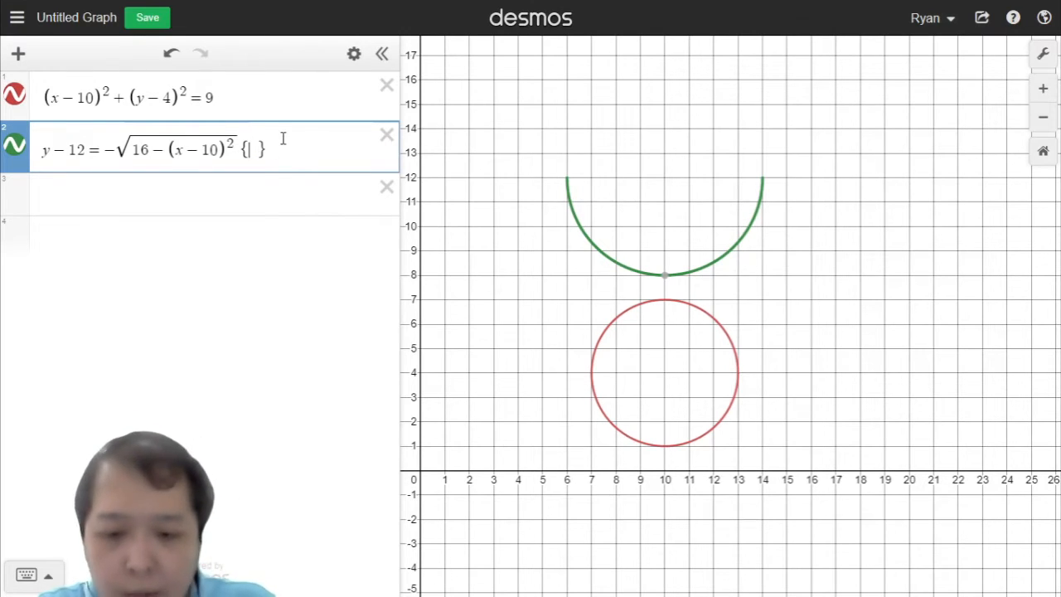
text(6<)
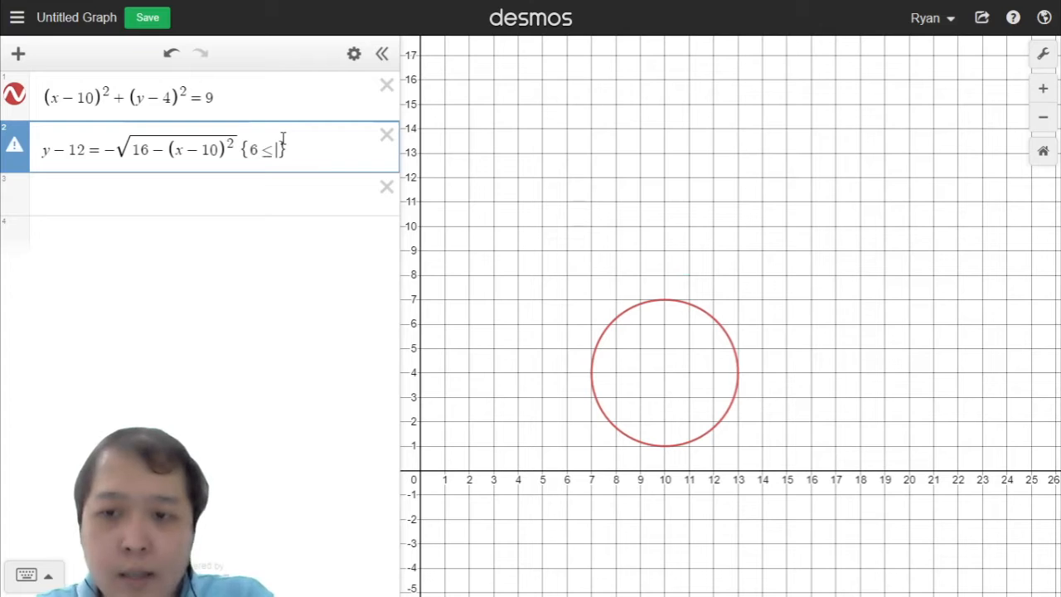
text(=x14)
key(BackSpace)
key(BackSpace)
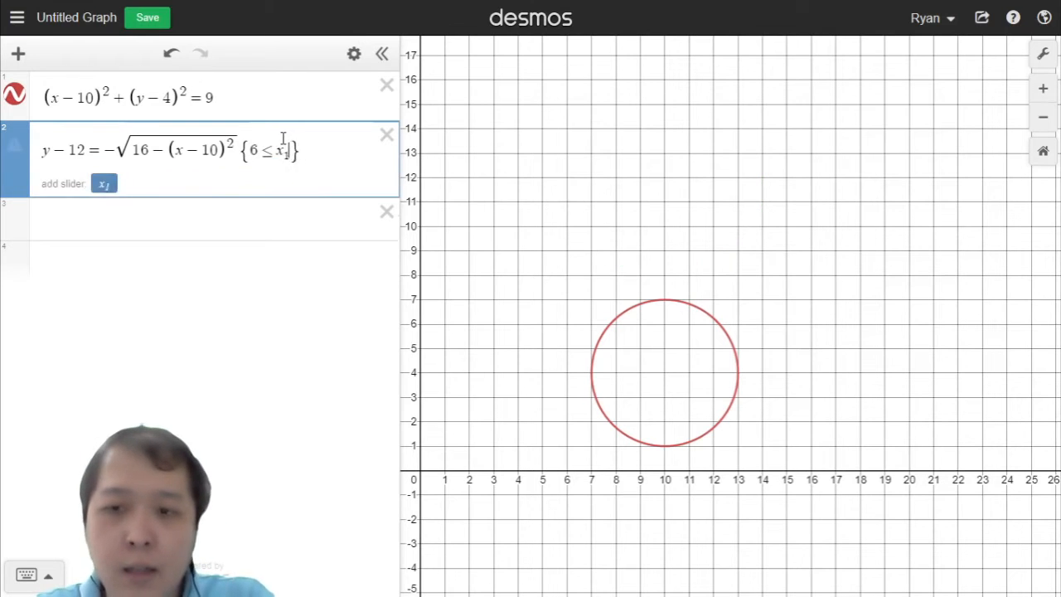
text(<=10)
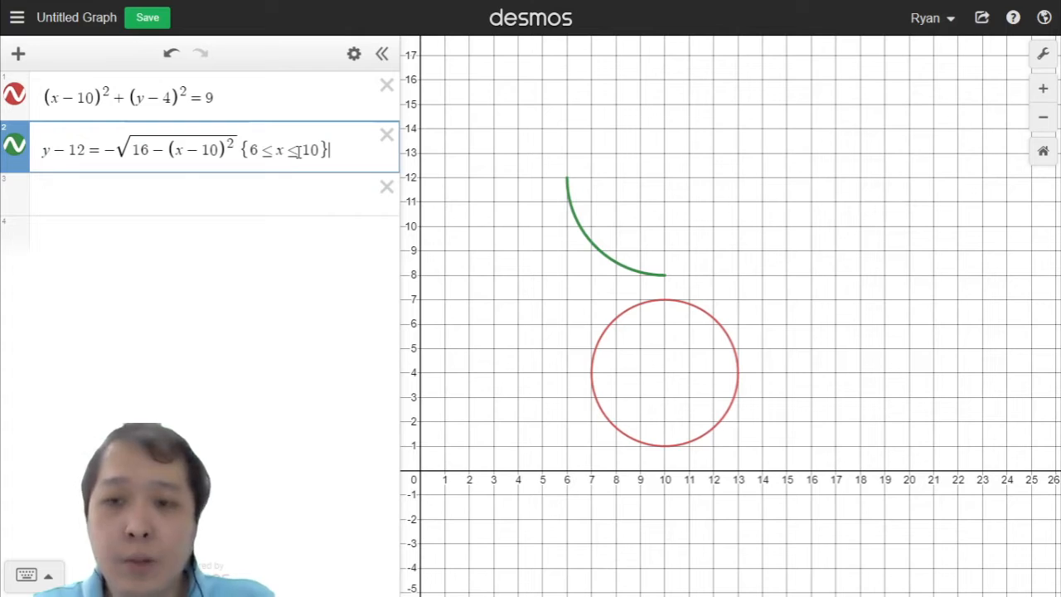
Step: Try an upper bound of 8 in the restriction, then restore it to 10
key(Left)
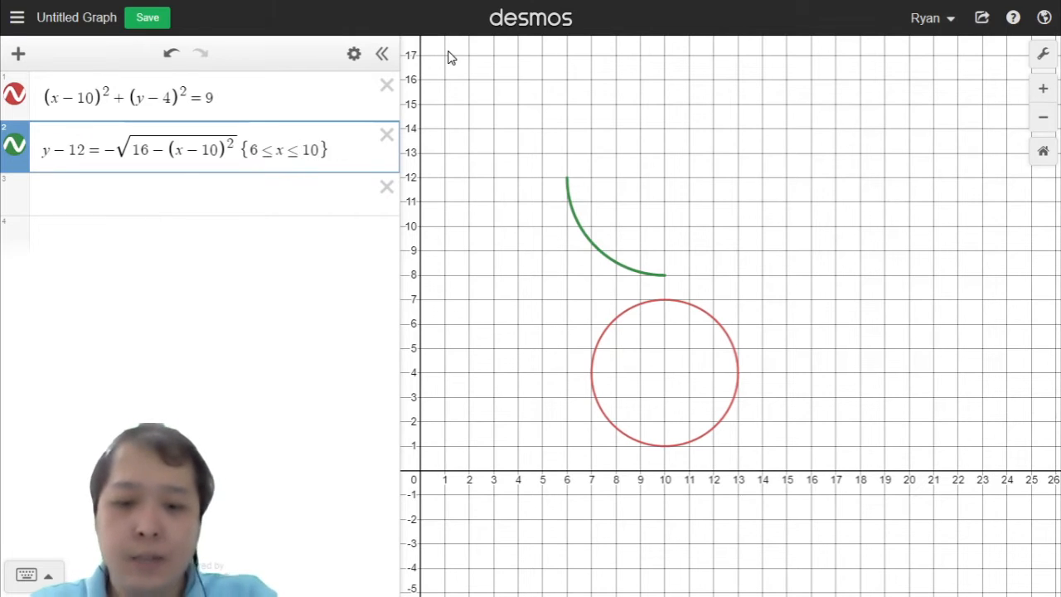
key(BackSpace)
key(BackSpace)
text(8)
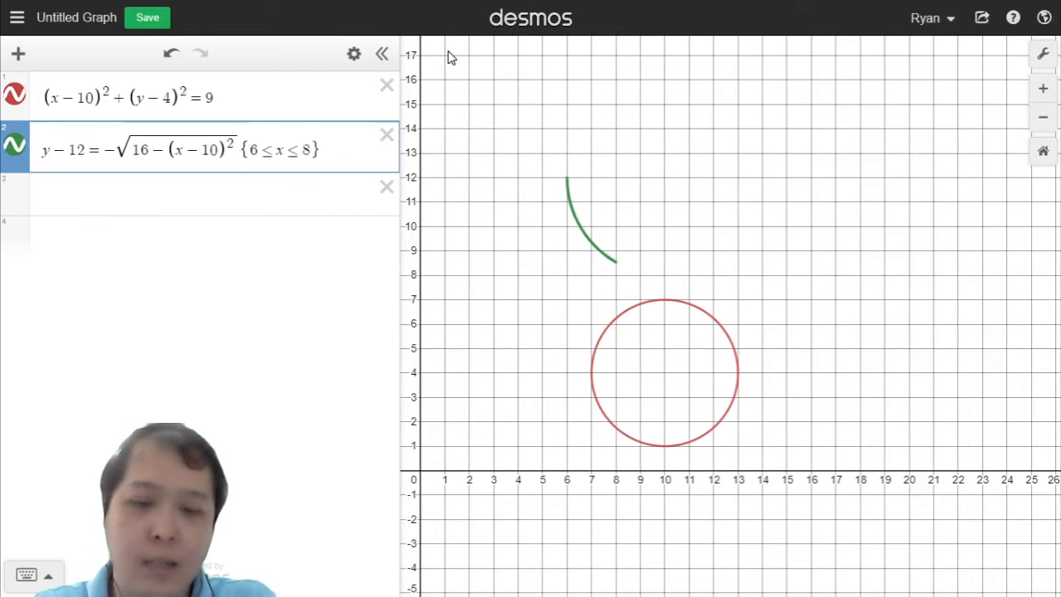
key(BackSpace)
text(10)
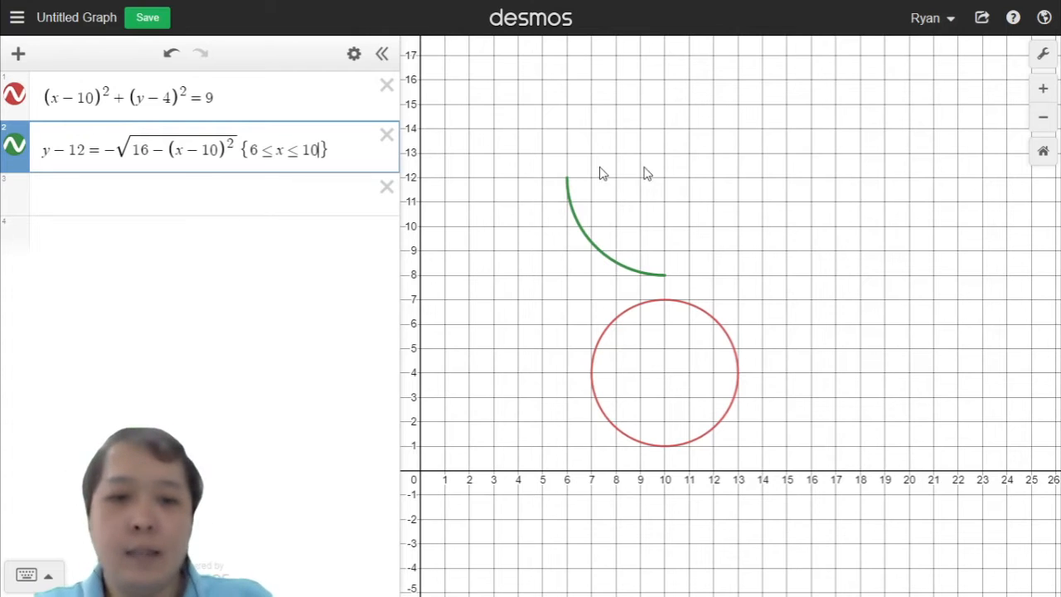
Step: Change the restriction on the second equation to 10 ≤ x ≤ 14
click(258, 150)
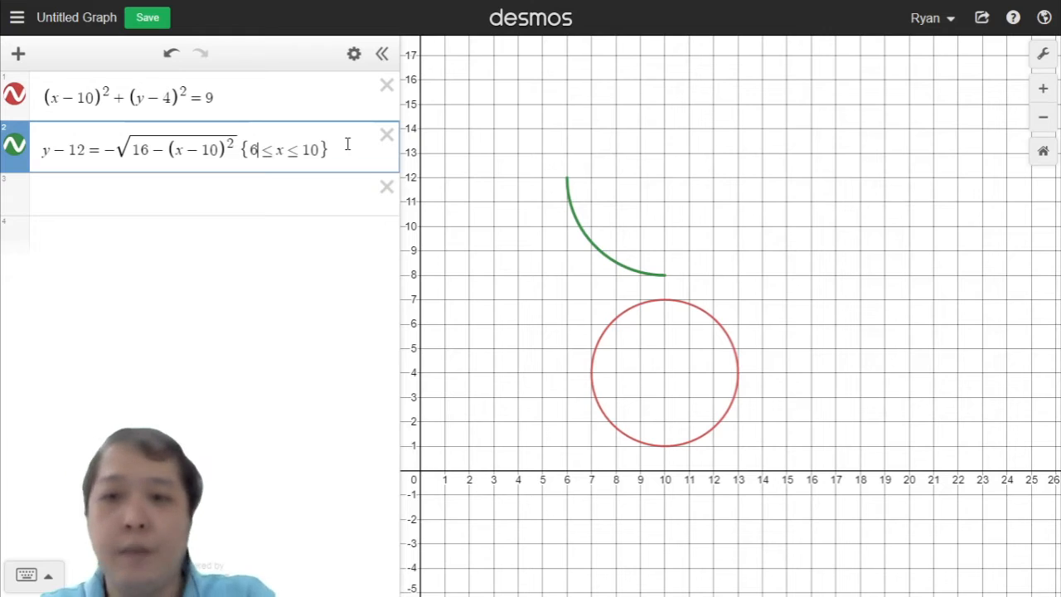
key(BackSpace)
text(10)
key(Right)
key(Right)
key(Right)
key(Right)
key(Right)
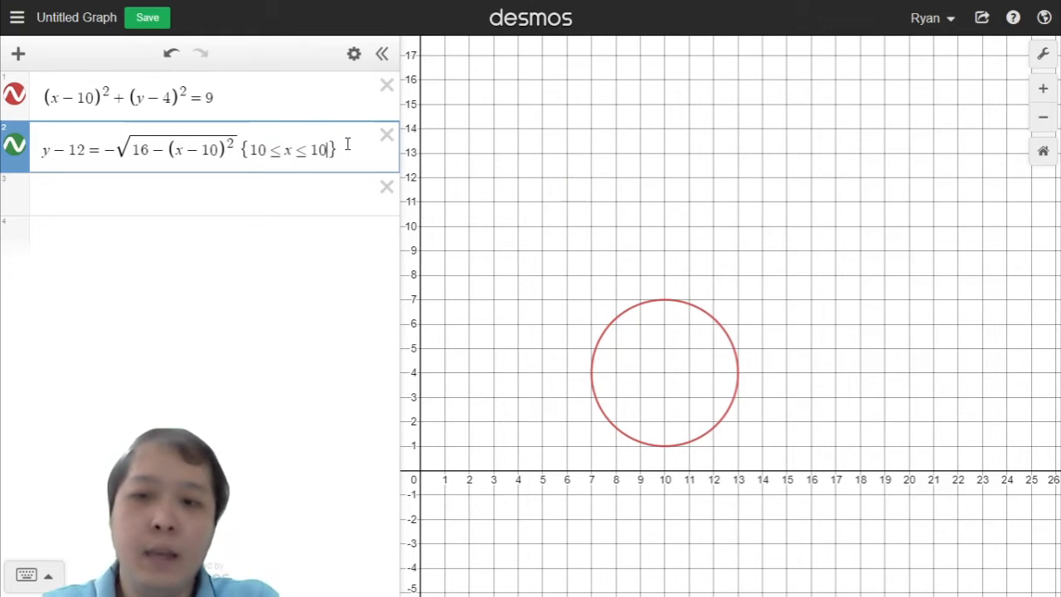
key(BackSpace)
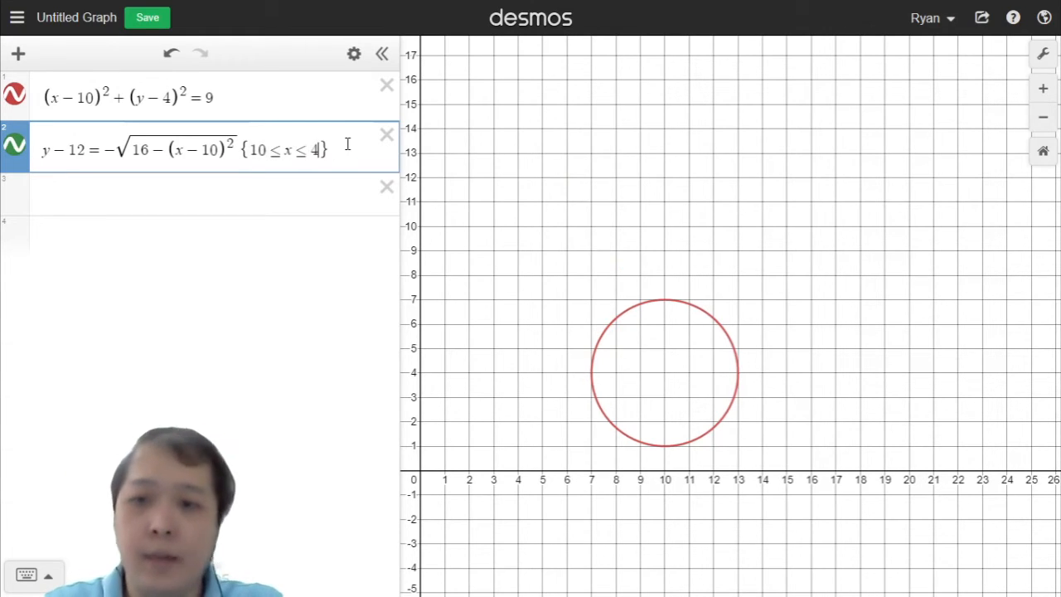
text(4)
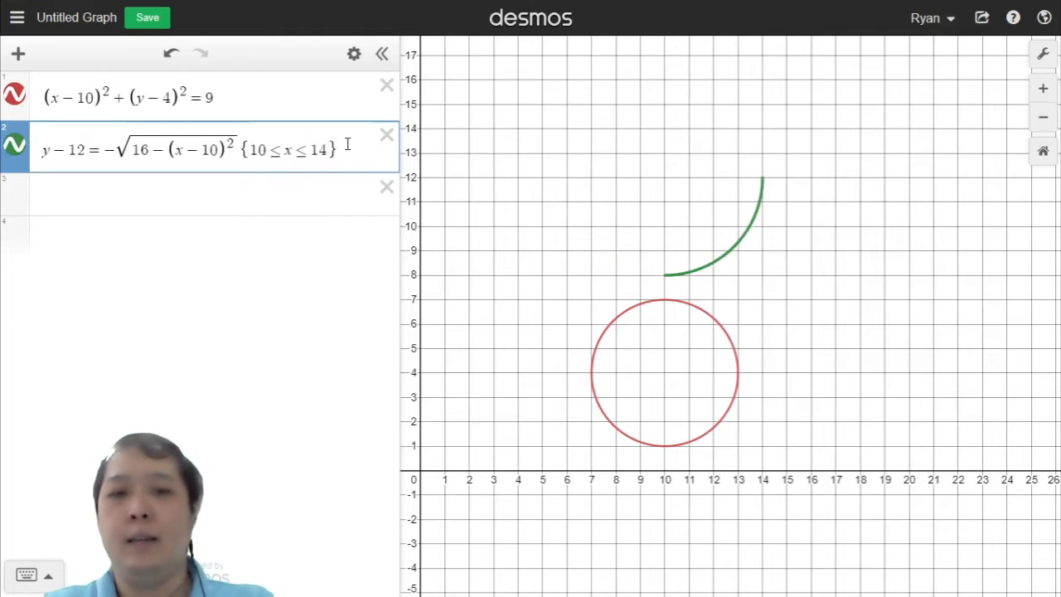
Step: Restrict the second equation by y instead, using 8 ≤ y ≤ 12
key(Left)
key(Left)
key(Left)
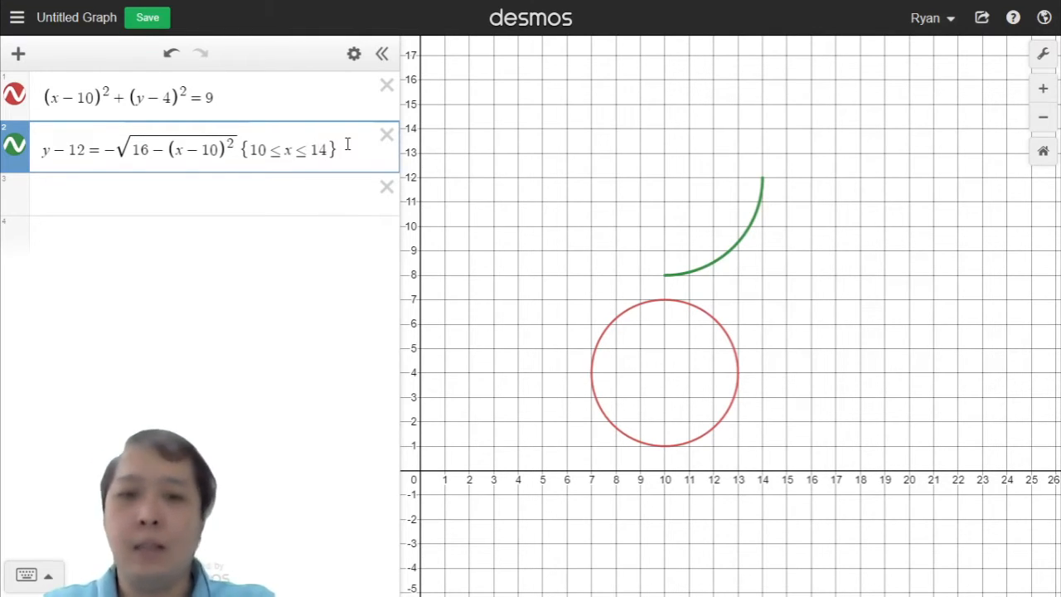
key(BackSpace)
text(y)
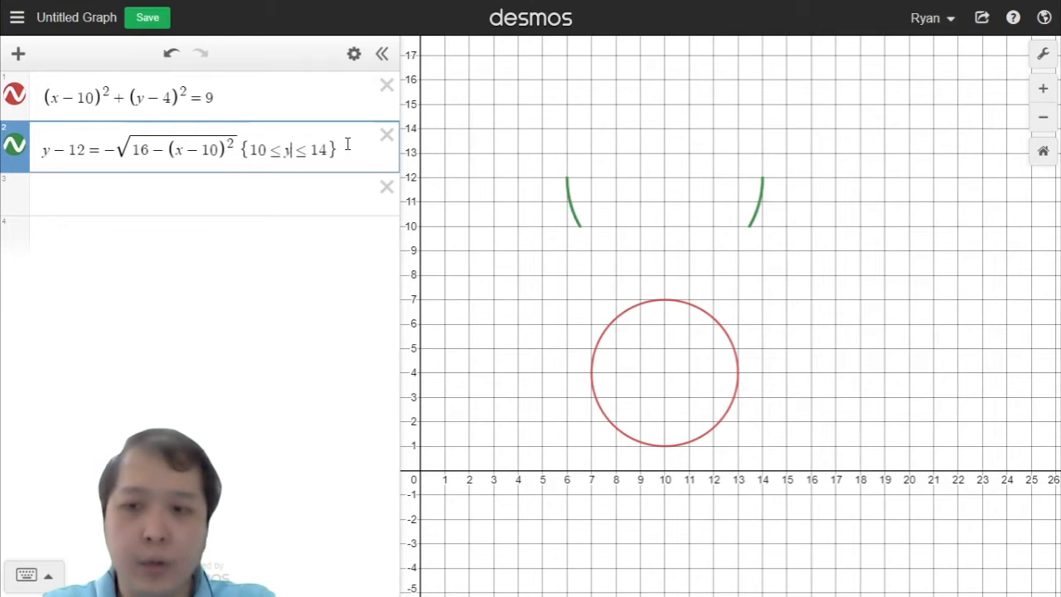
key(BackSpace)
key(BackSpace)
text(8)
key(Right)
key(Right)
key(Right)
key(Right)
key(Right)
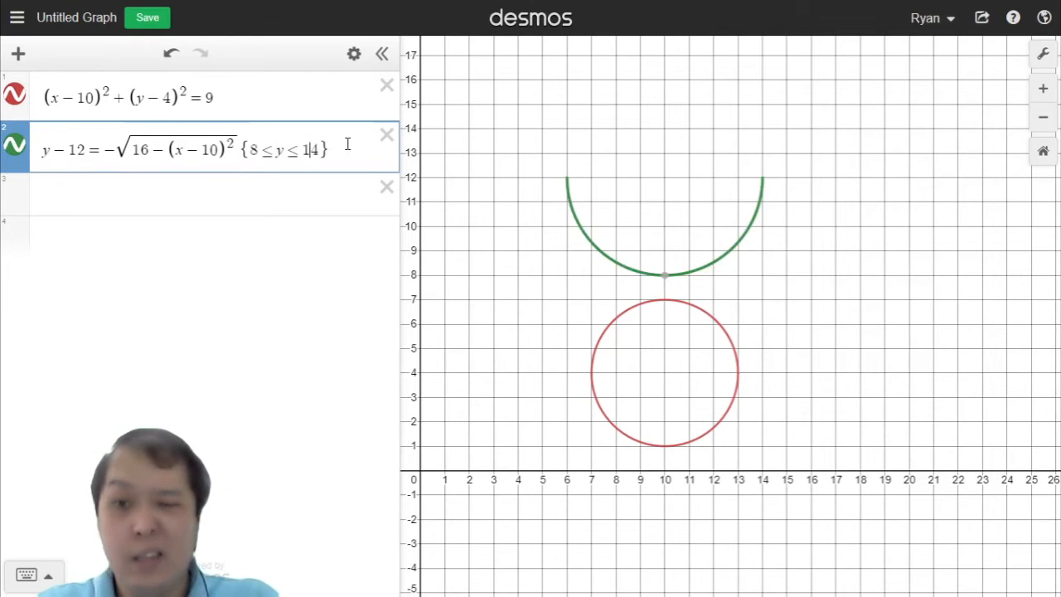
key(BackSpace)
text(2)
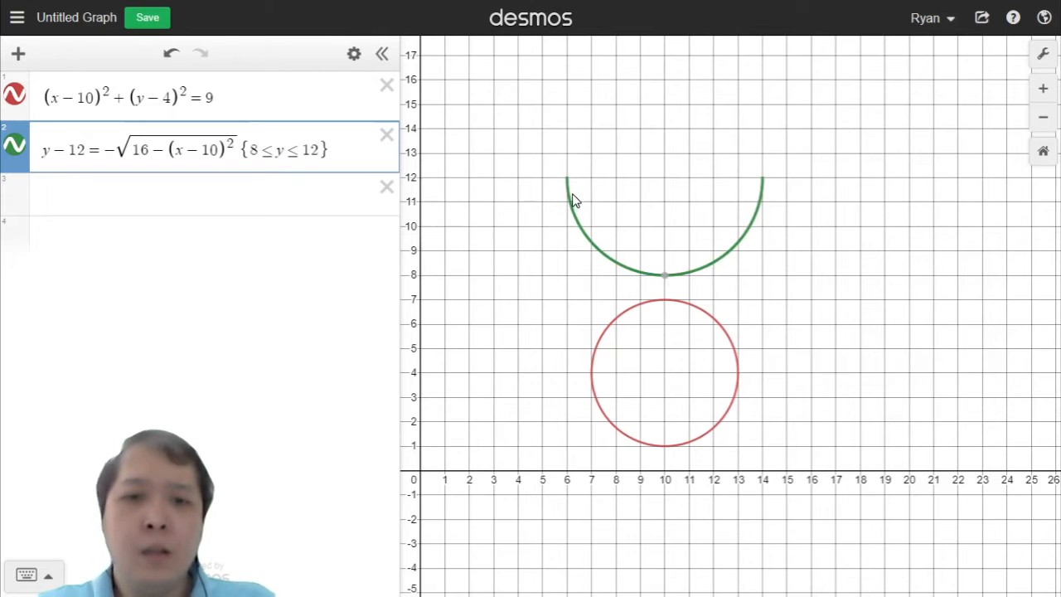
Step: Try upper y-bounds of 11 and 10 in the restriction, then return to 12
key(BackSpace)
text(1)
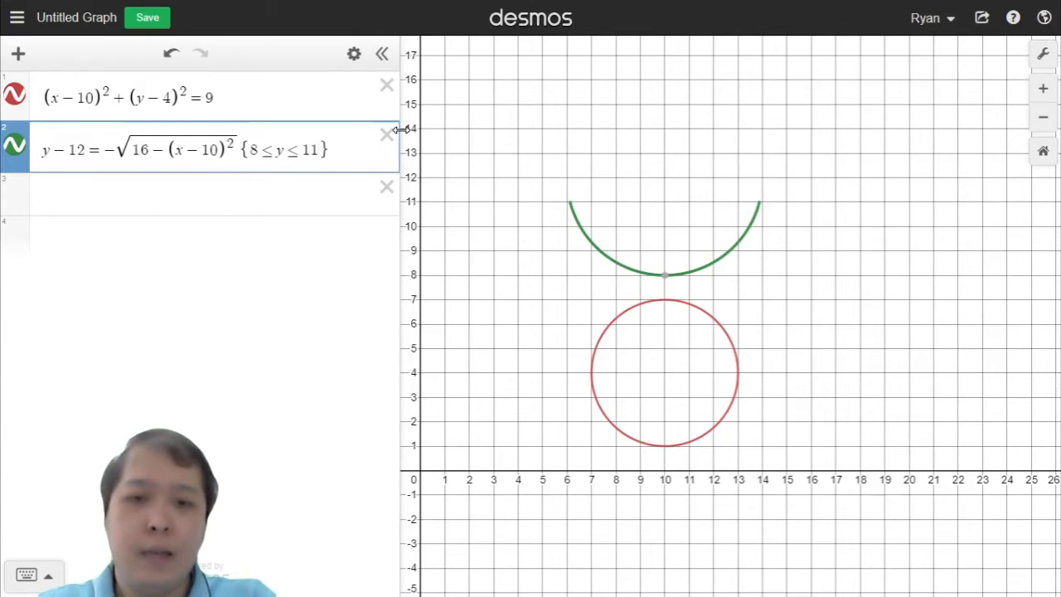
key(BackSpace)
text(0)
key(BackSpace)
text(2)
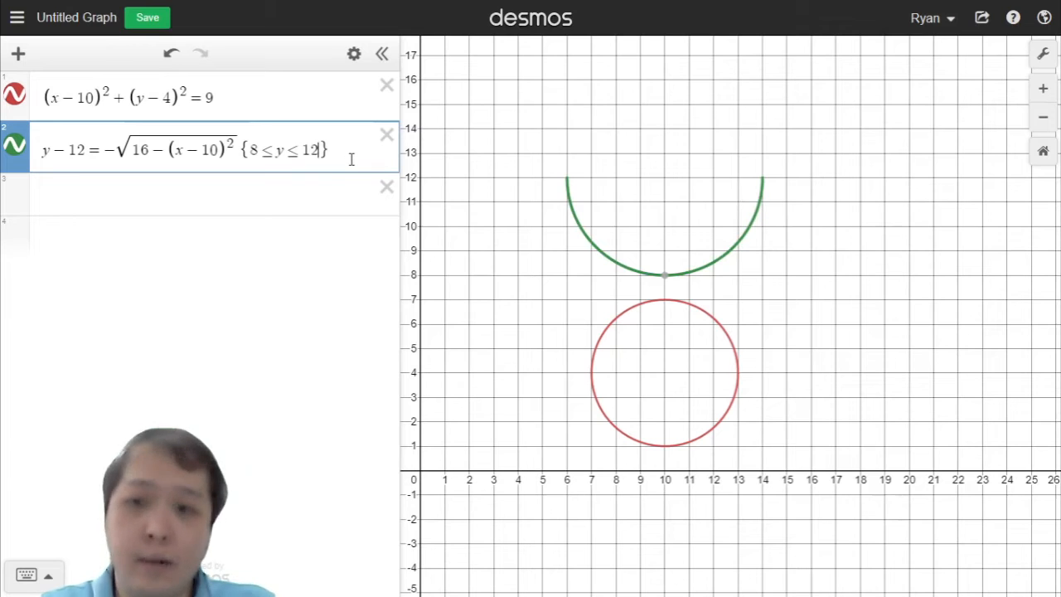
Step: Switch the restriction back to x, setting it to 10 ≤ x ≤ 14
key(BackSpace)
key(BackSpace)
key(BackSpace)
key(BackSpace)
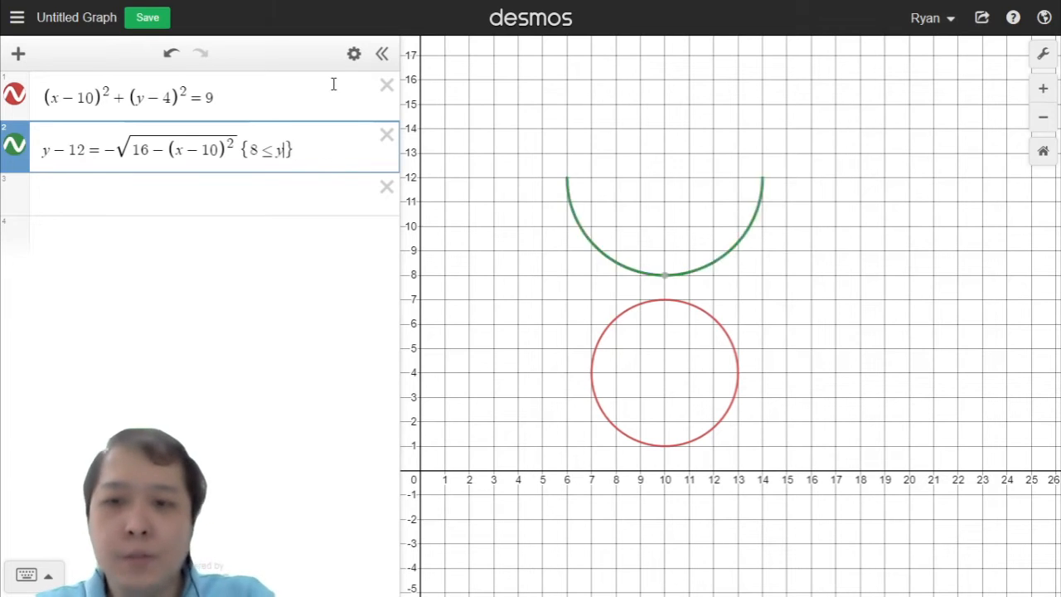
text(x)
text(<=)
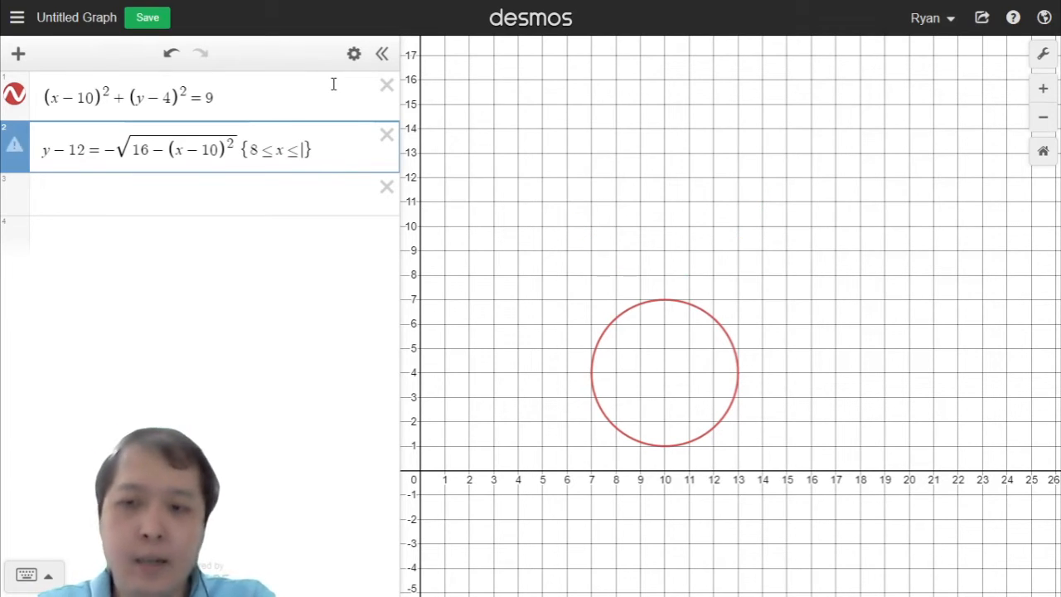
text(12)
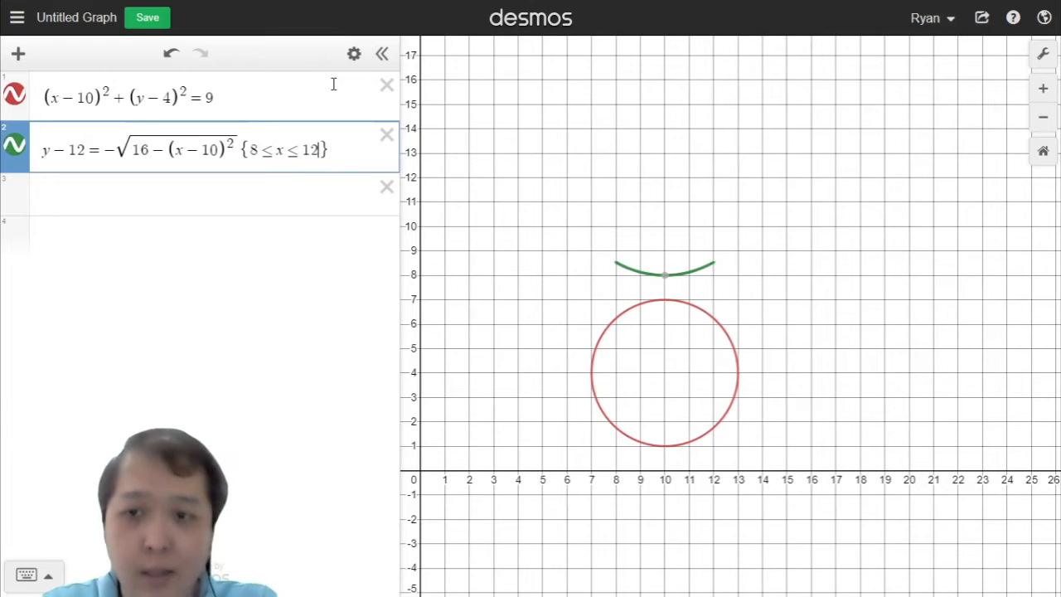
key(BackSpace)
text(4)
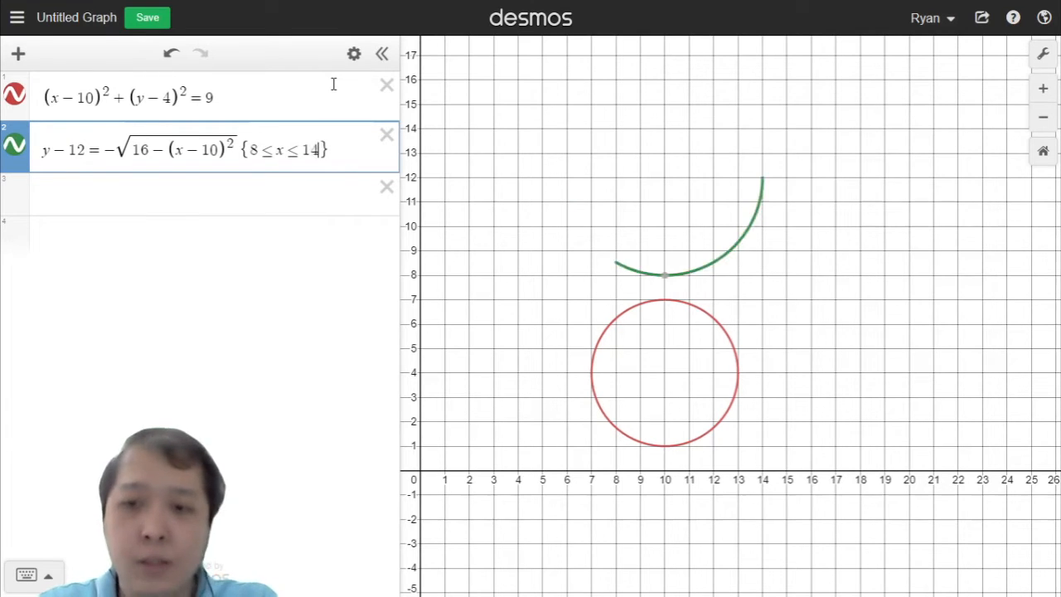
key(Left)
key(Left)
key(Left)
key(Left)
key(Delete)
text(10)
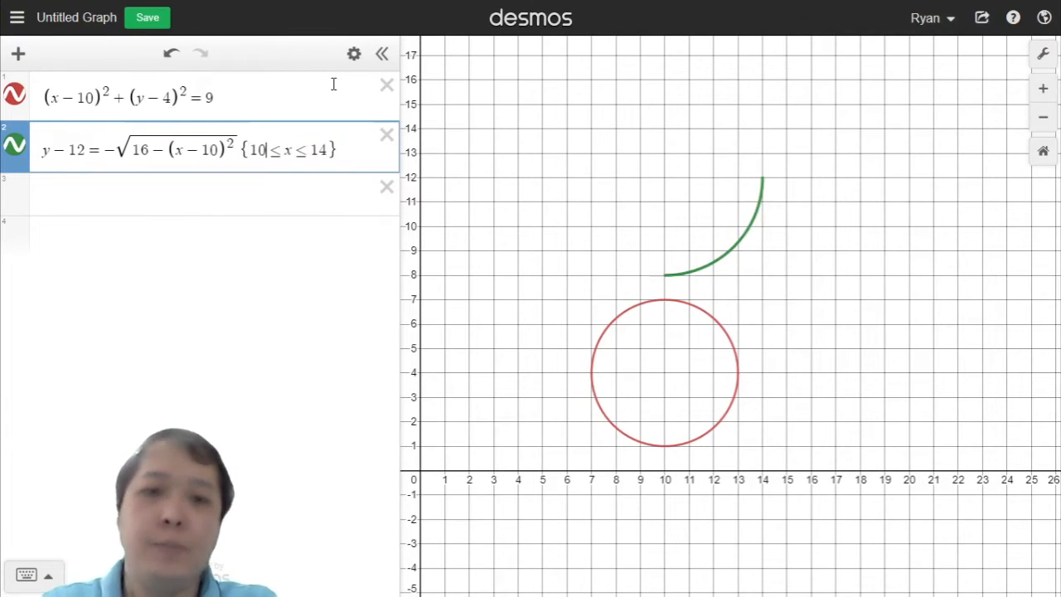
Step: Add a third equation, x = √(4 − (y − 12)²), in a new expression line
click(310, 192)
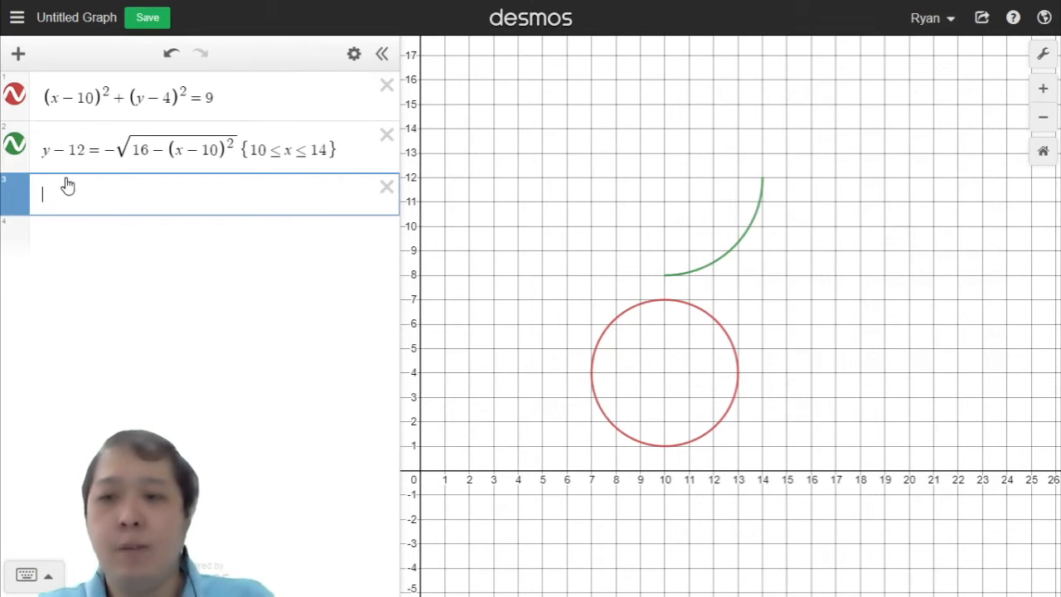
text(x)
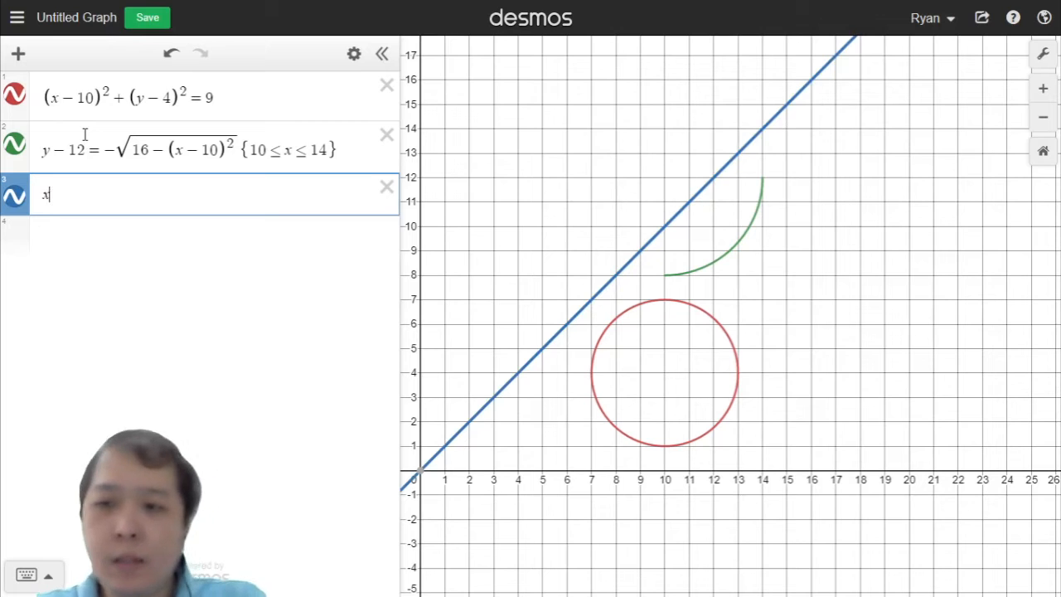
text(=sqr)
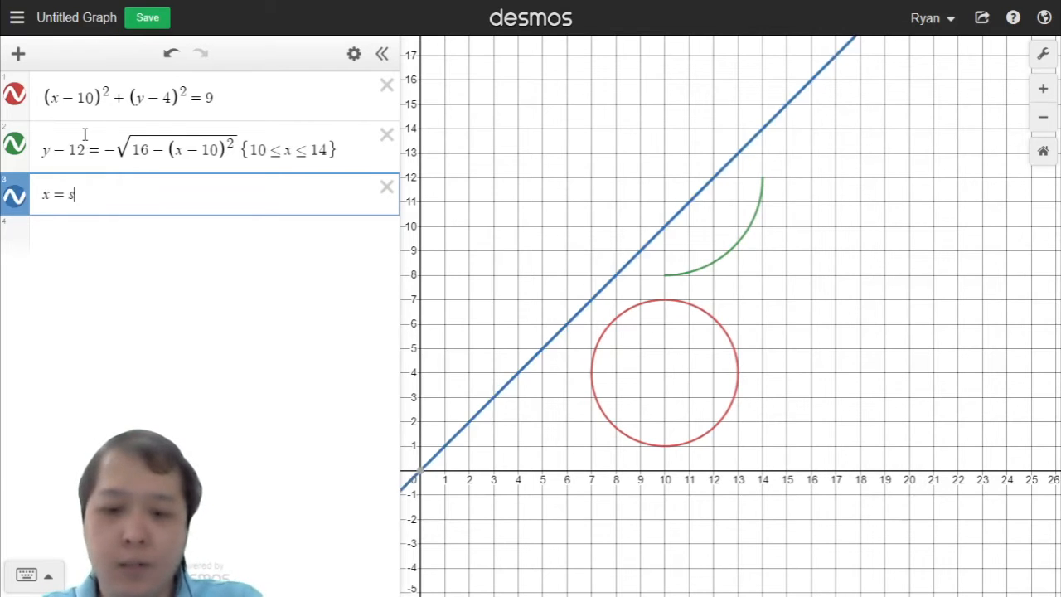
text(t)
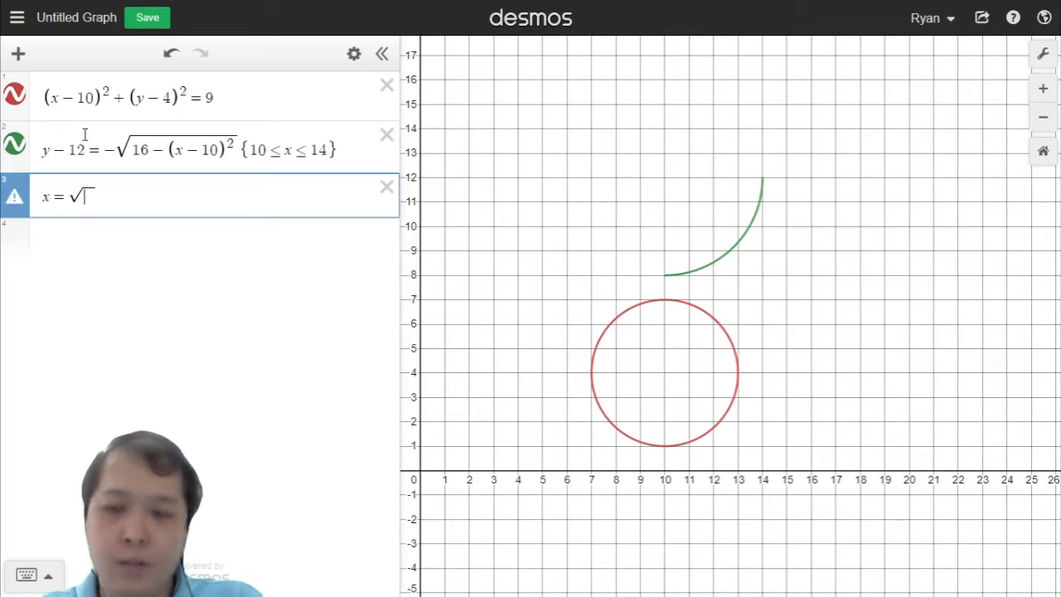
text(4)
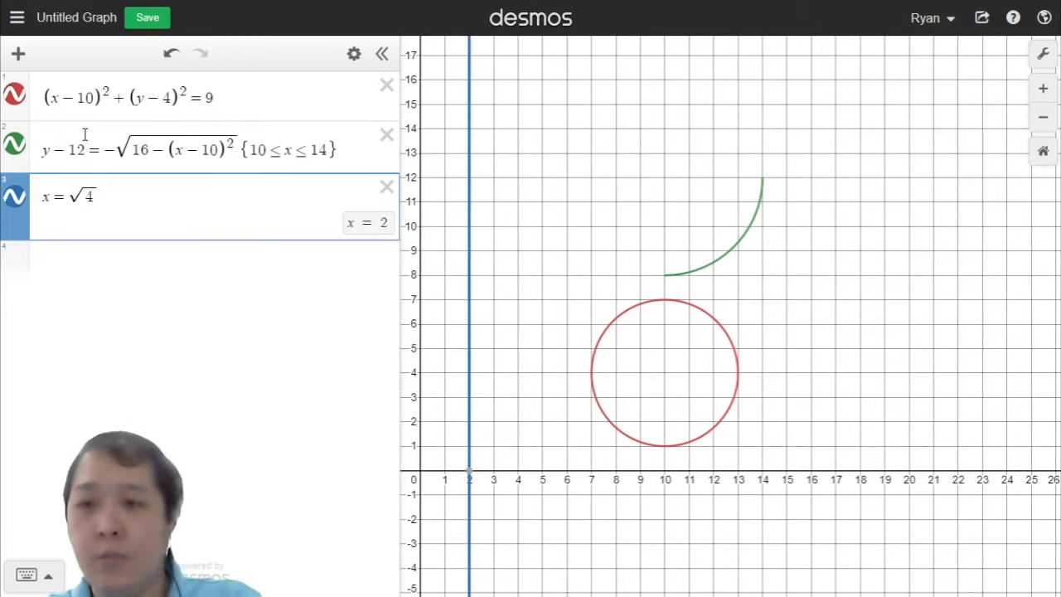
text(-(y)
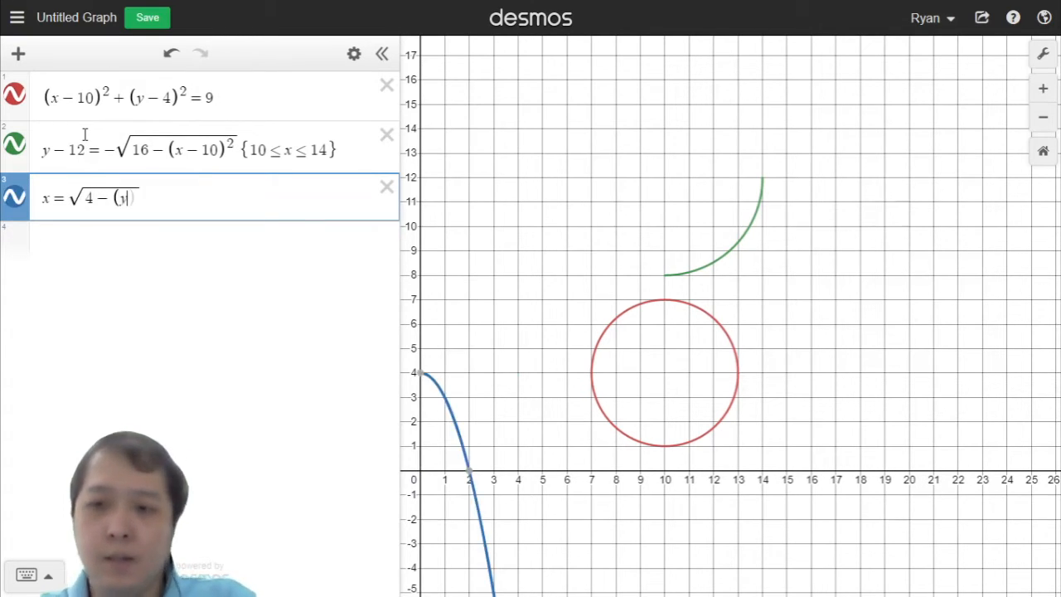
text(-)
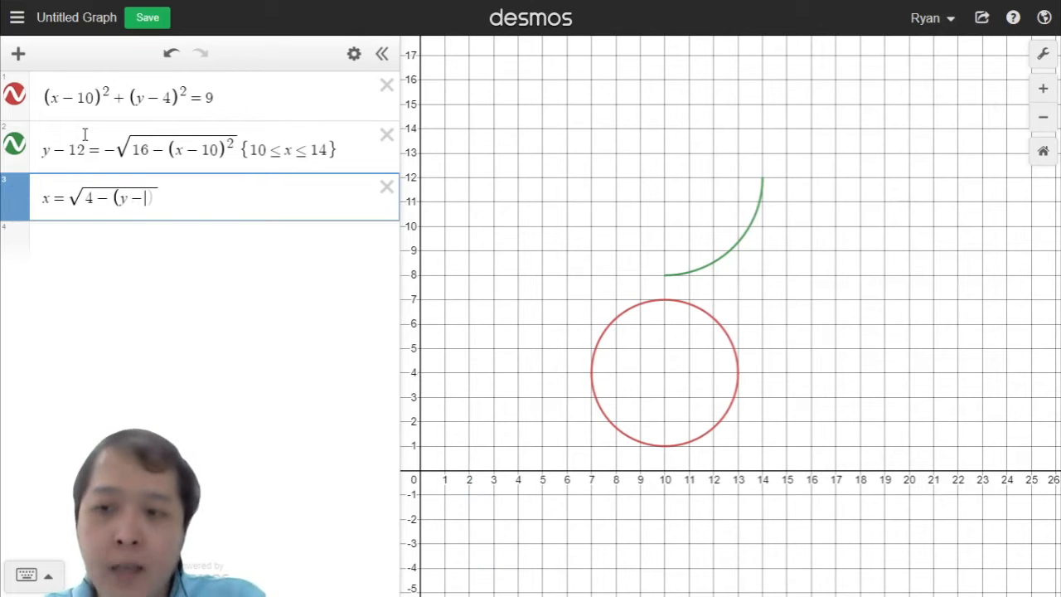
text(6)
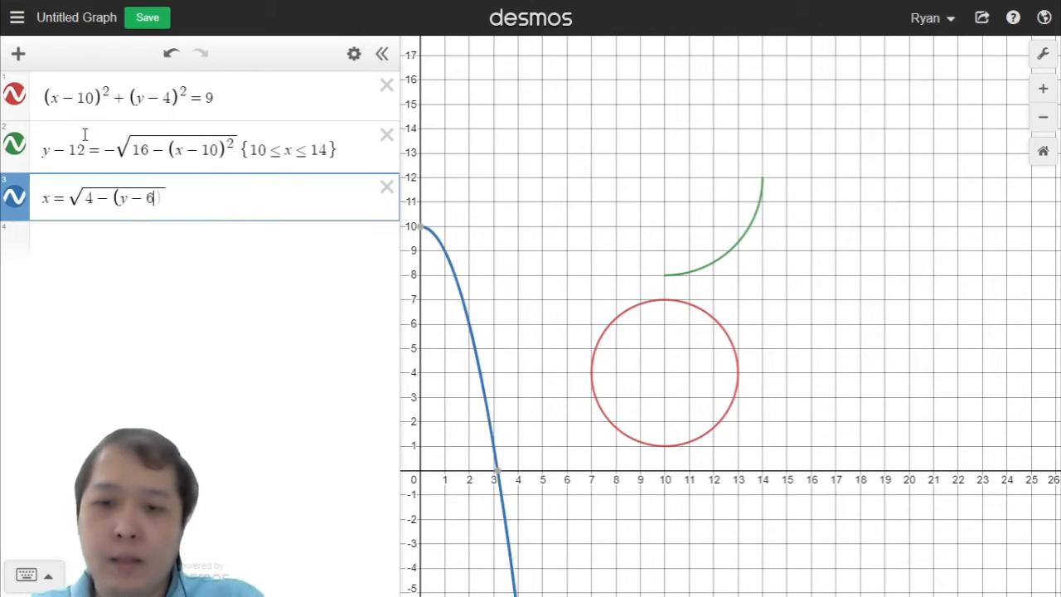
key(BackSpace)
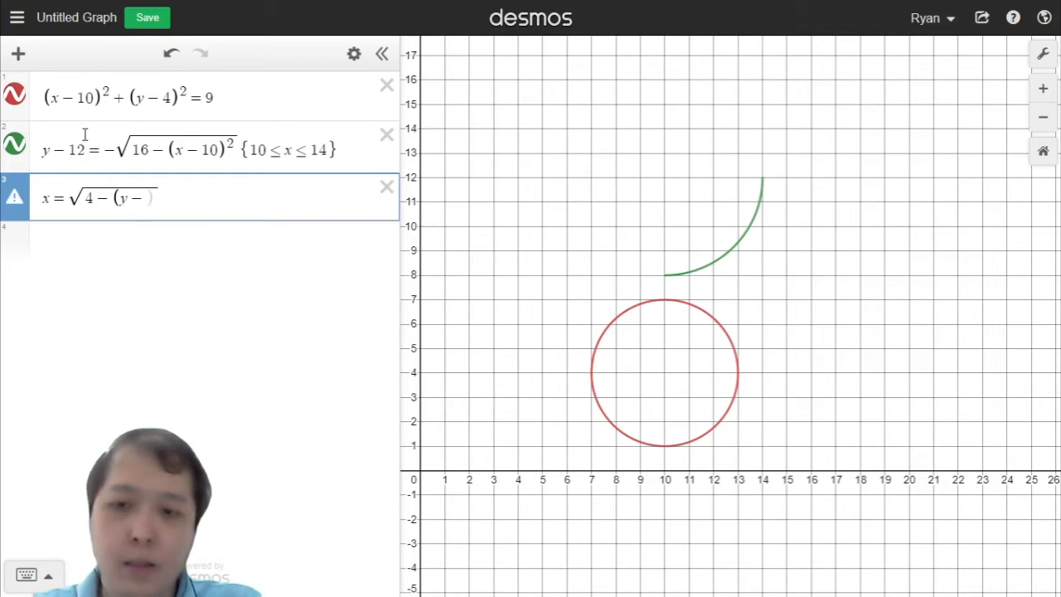
text(14)
key(BackSpace)
text(3)
key(BackSpace)
text(2)
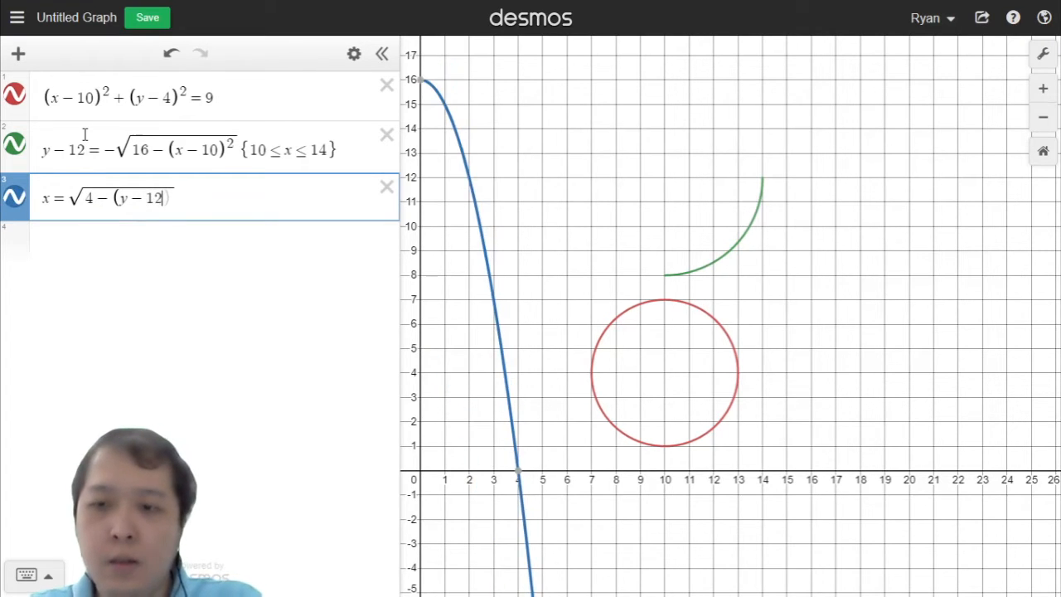
text()^)
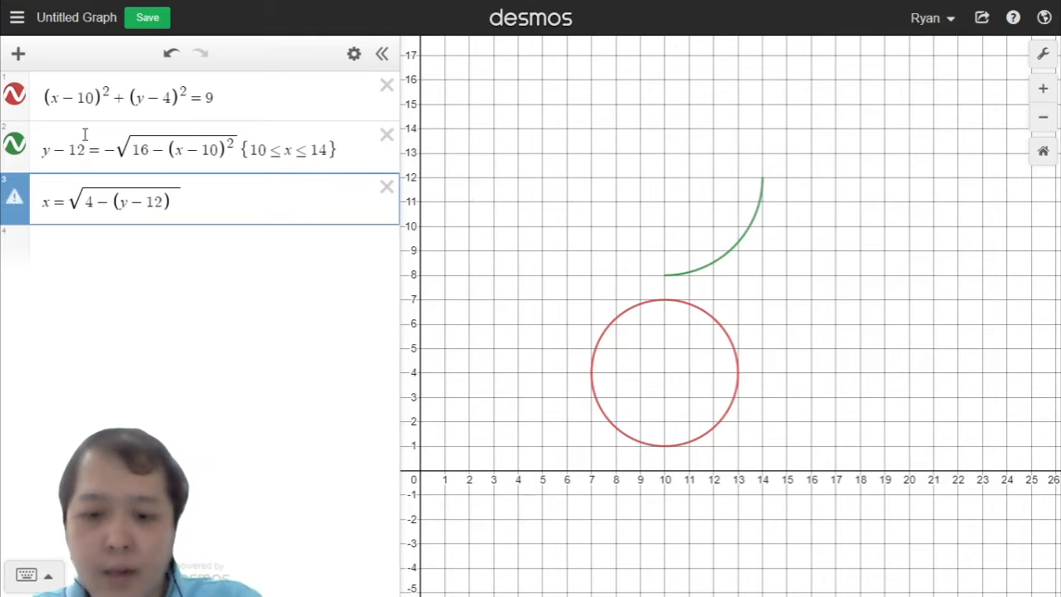
text(2)
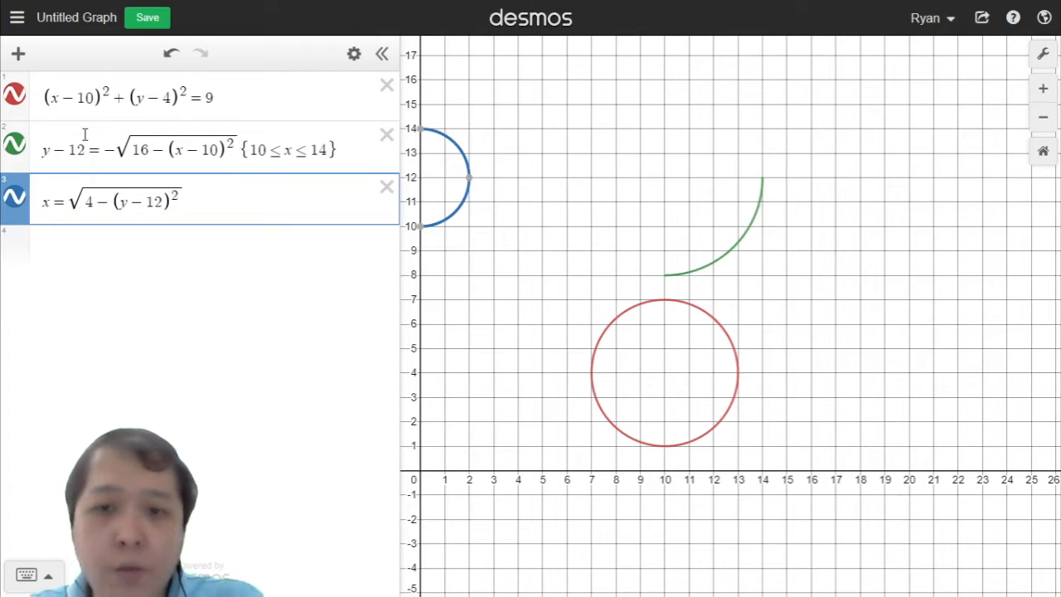
Step: Change the third equation's left side to x + 2, shifting the semicircle left
mouse_move(470, 184)
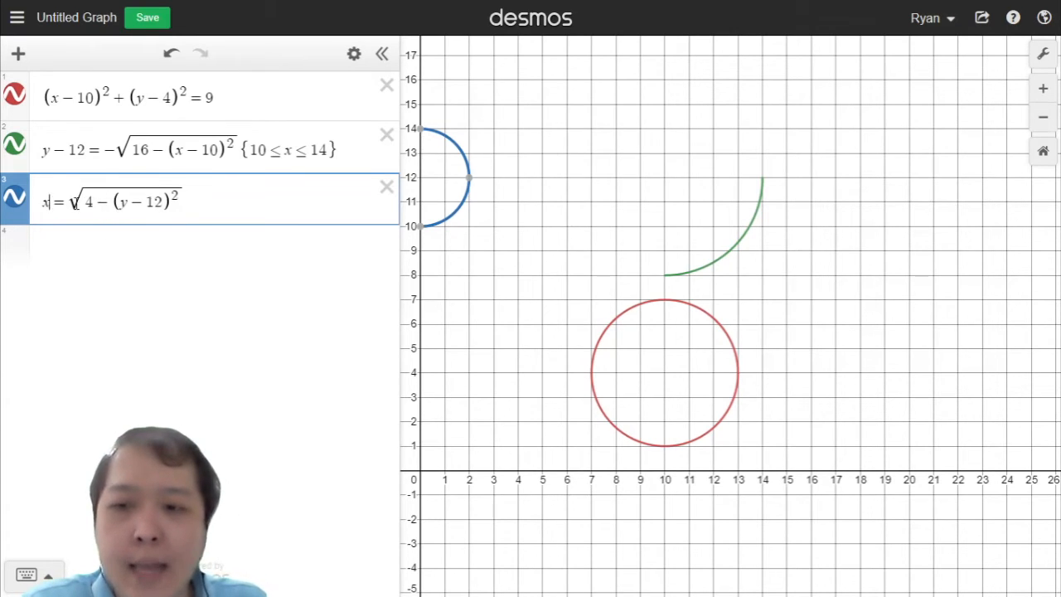
drag(90, 205, 65, 197)
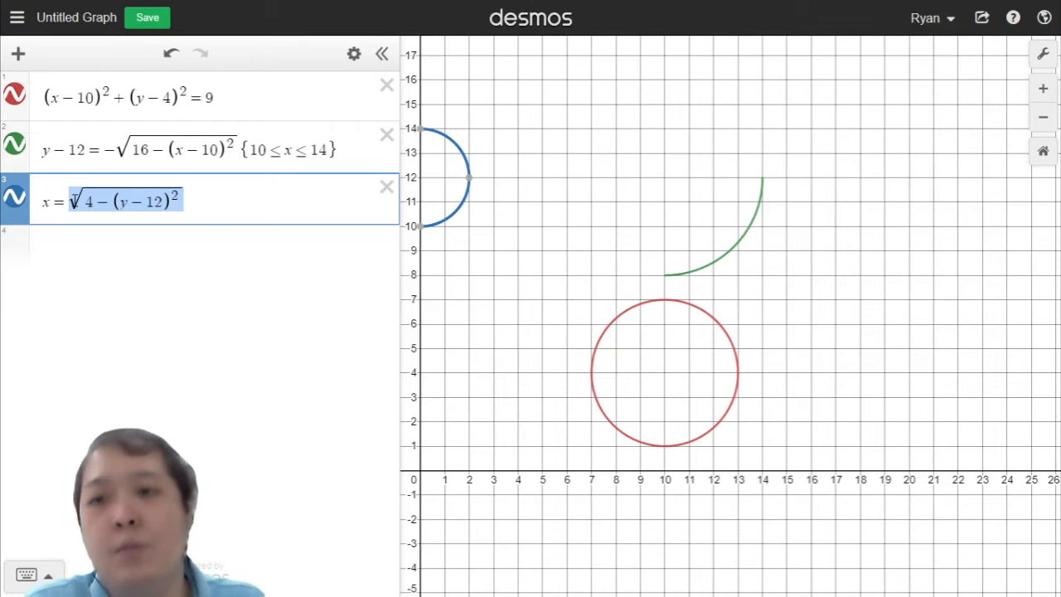
click(218, 205)
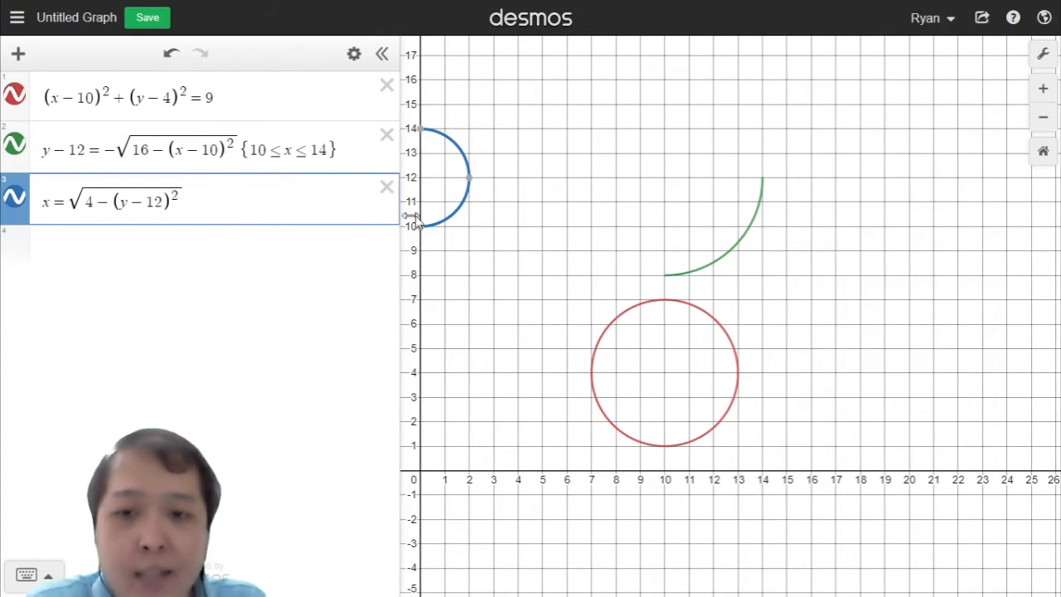
drag(503, 189, 563, 189)
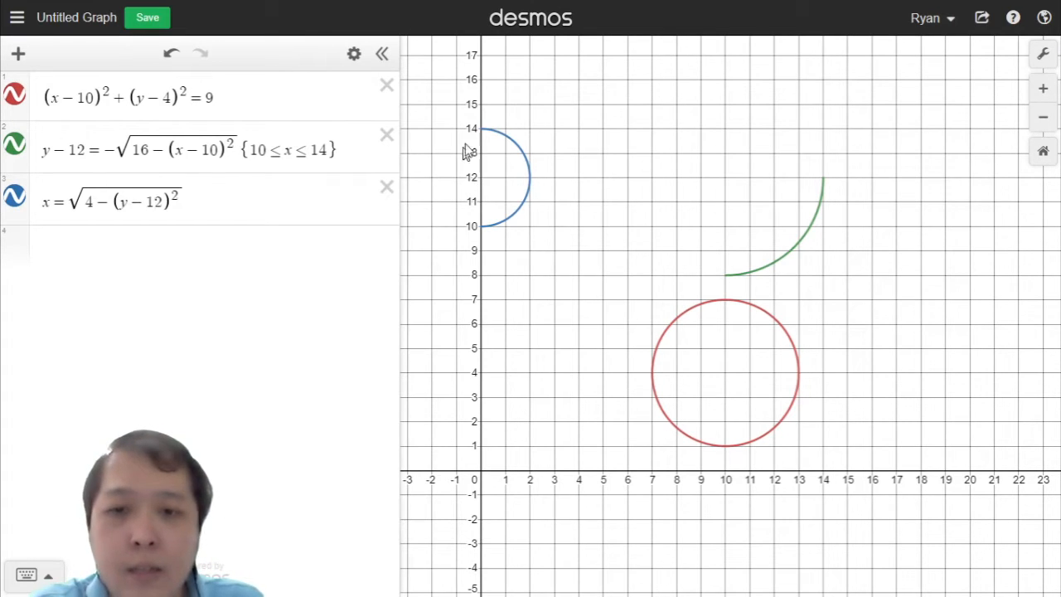
click(69, 203)
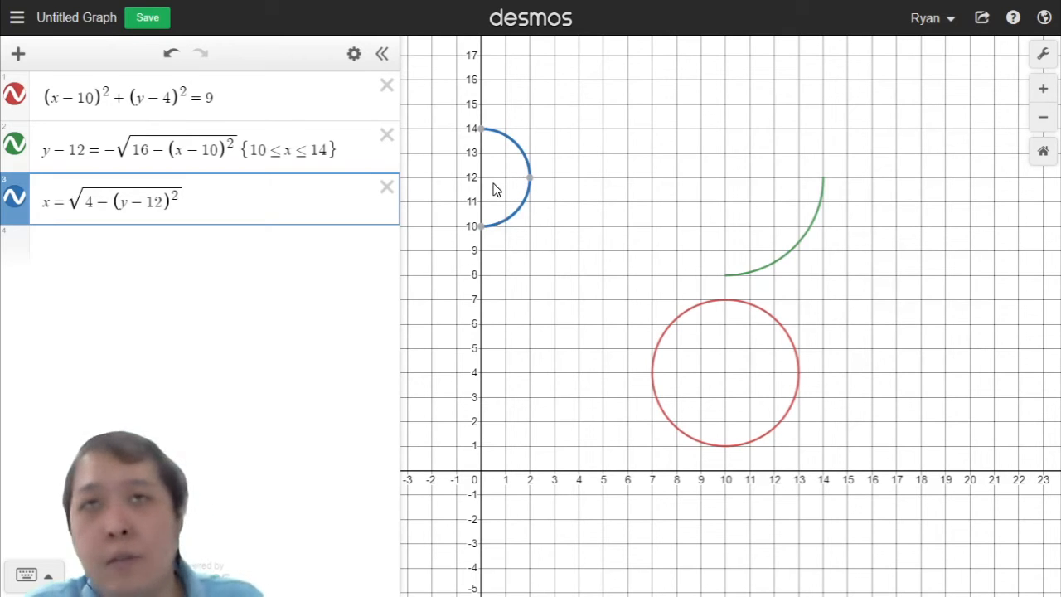
click(165, 203)
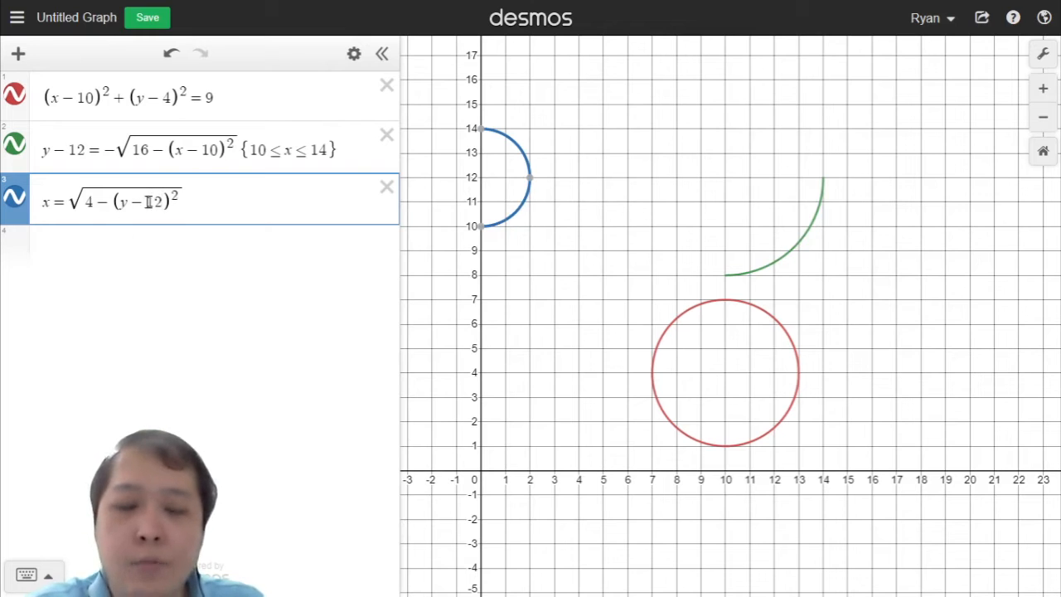
key(Home)
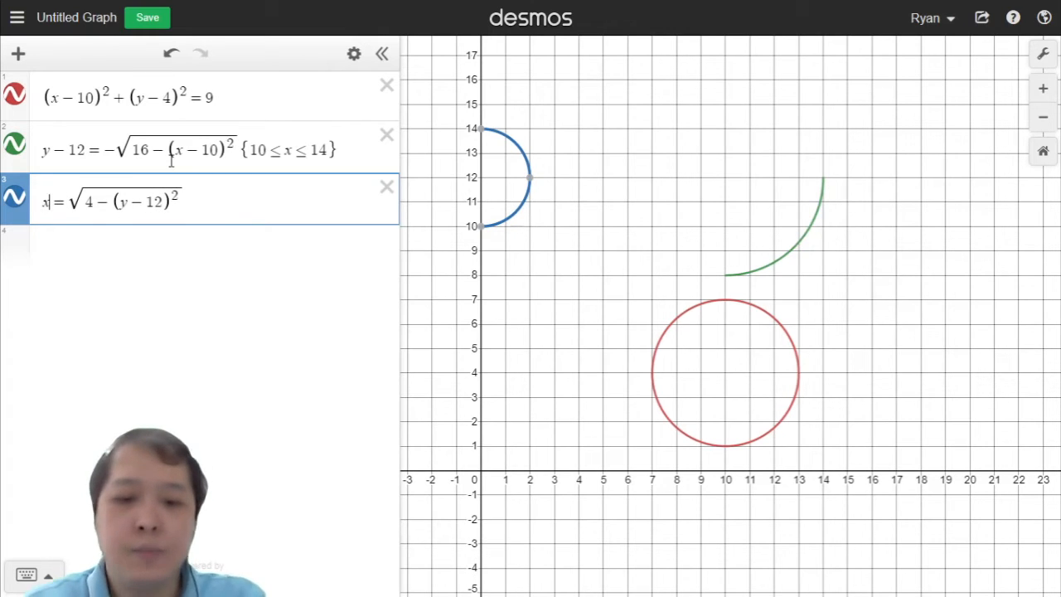
text(+ )
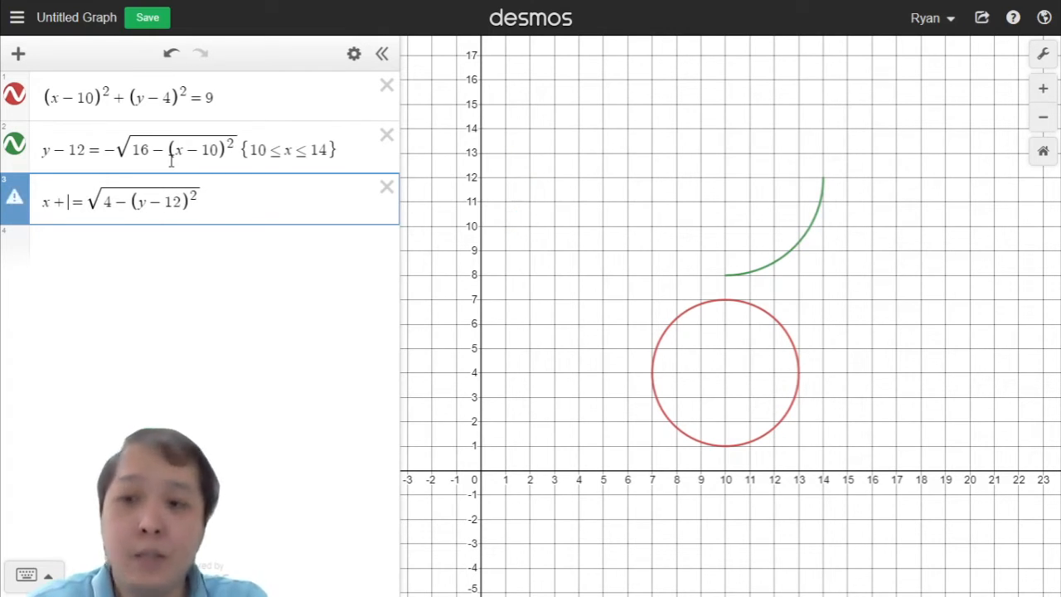
text(2)
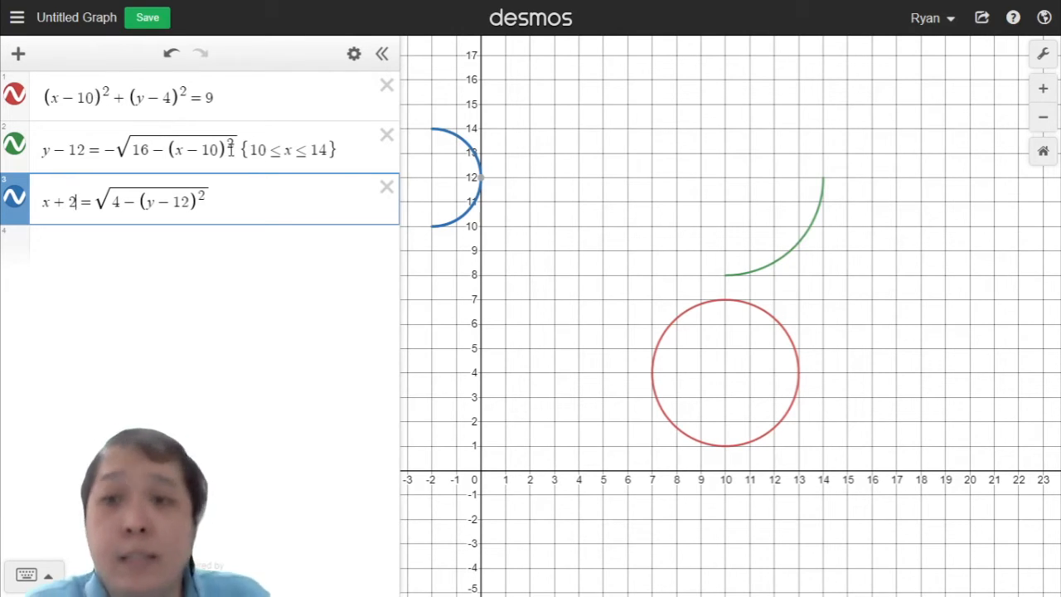
Step: Restrict the third equation to 10 ≤ y ≤ 12
drag(590, 233, 625, 236)
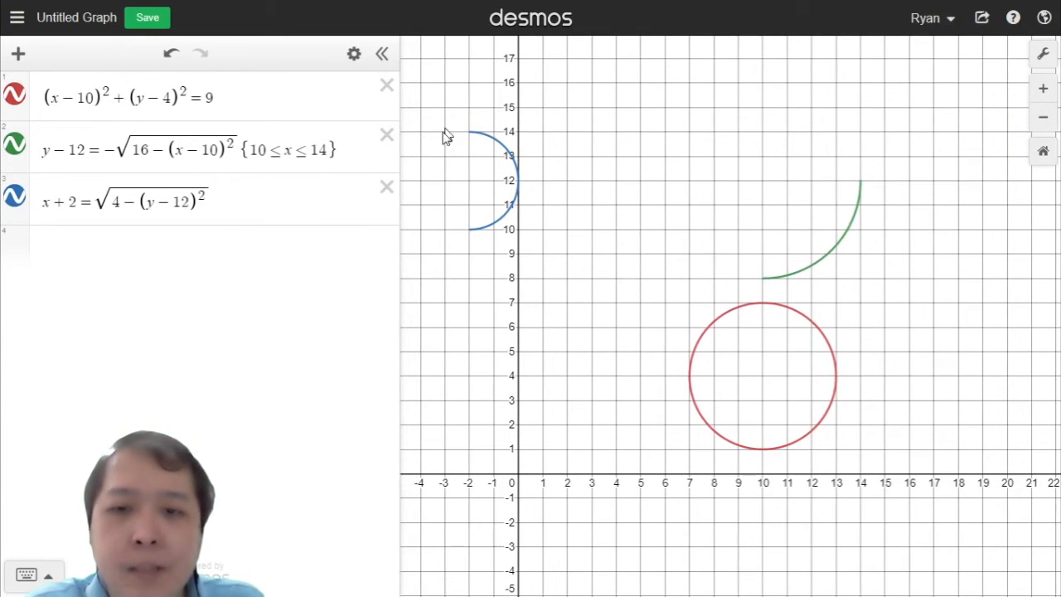
click(248, 206)
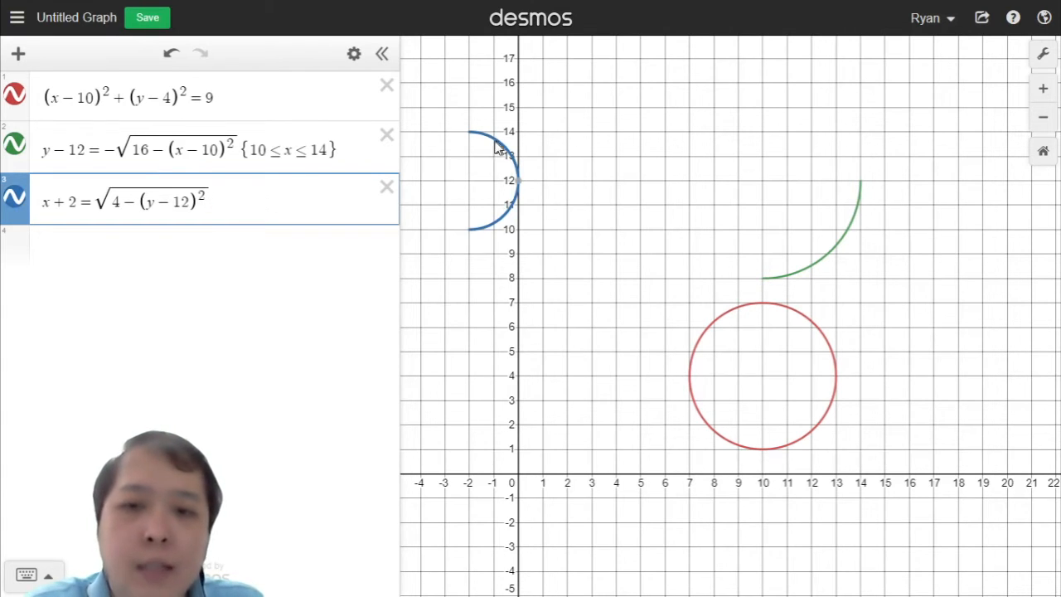
mouse_move(522, 192)
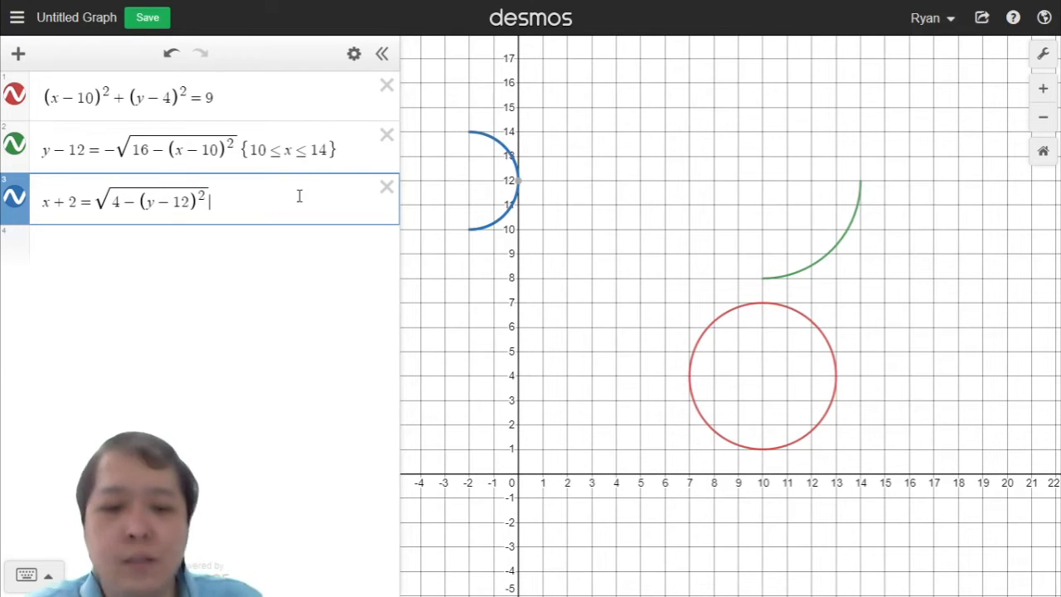
text({)
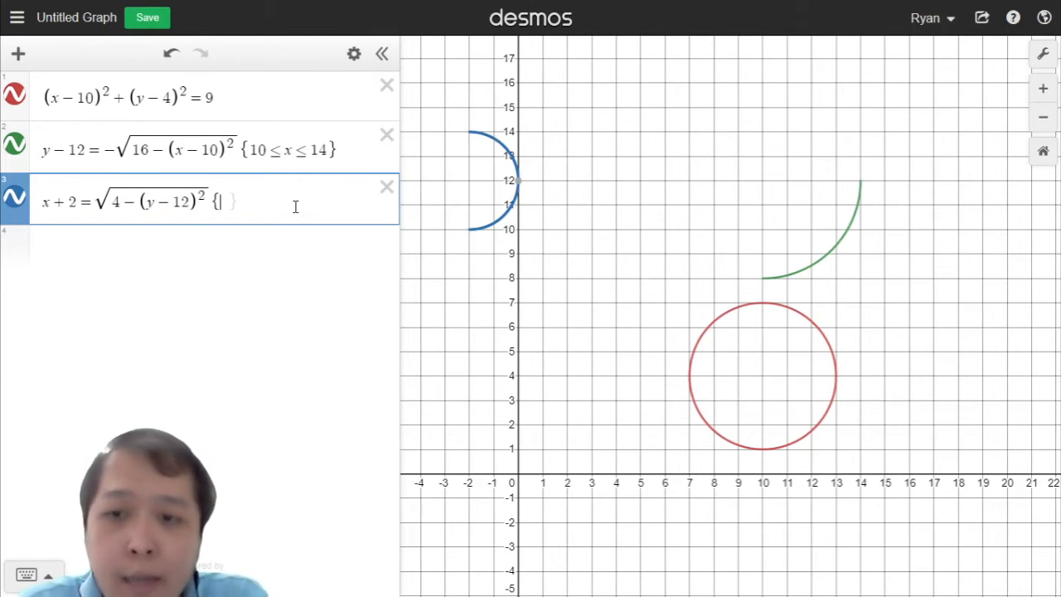
text(10)
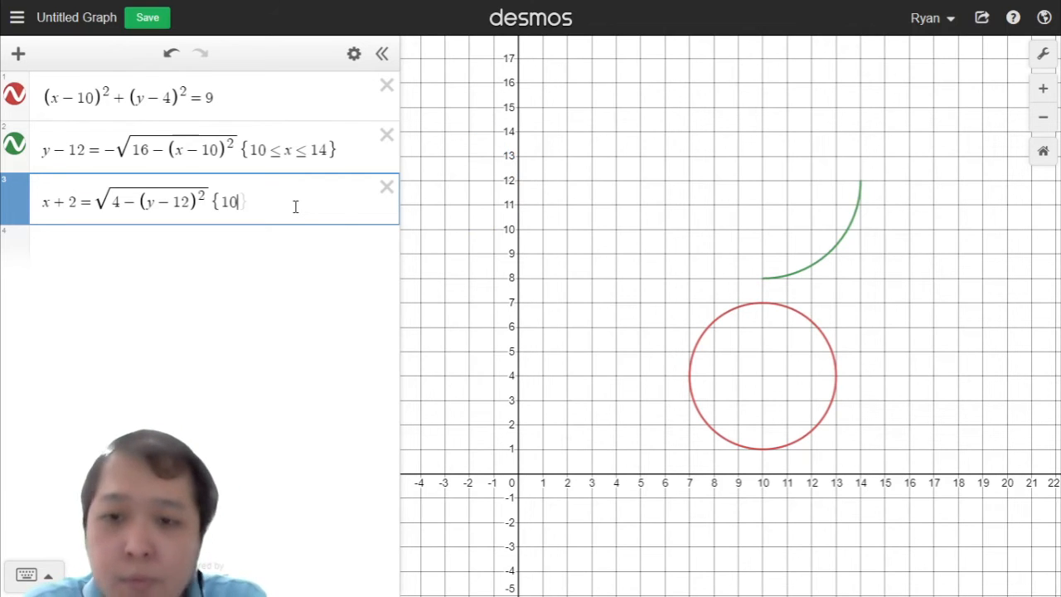
text(<y)
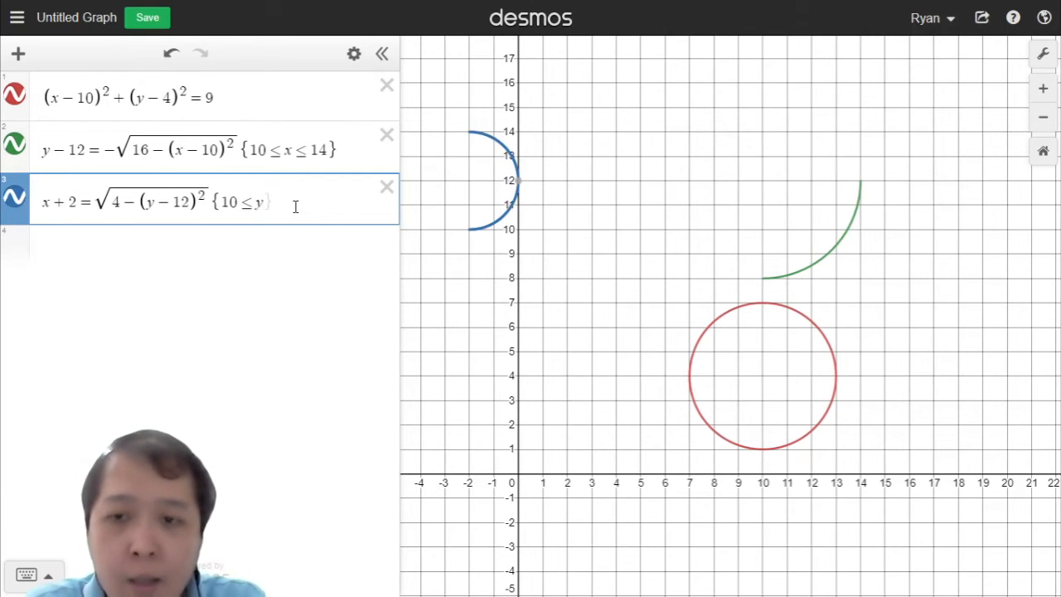
text(<=)
text(12)
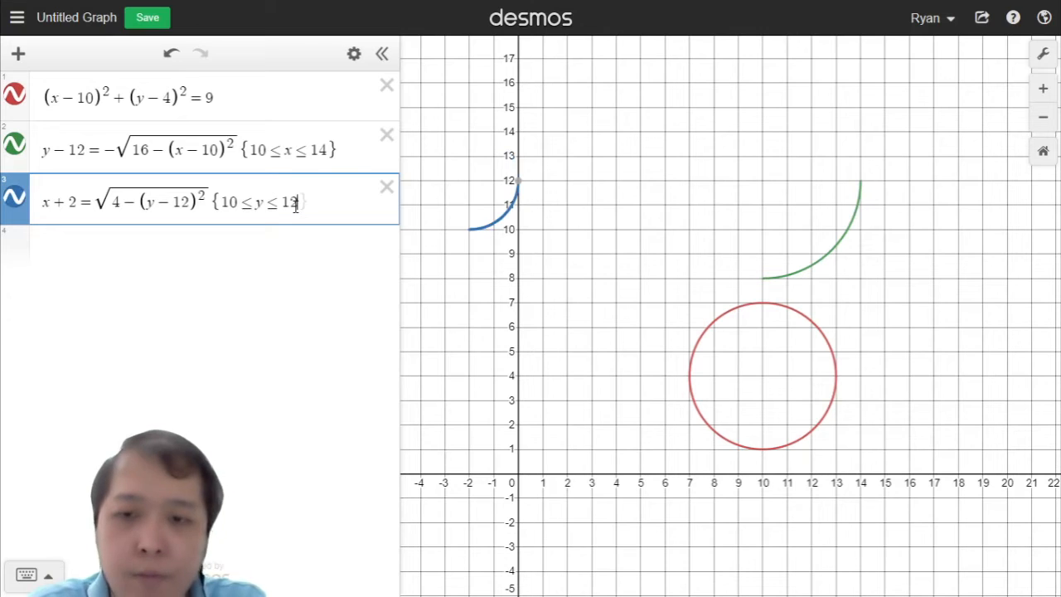
Step: Change the third equation's restriction to 12 ≤ y ≤ 14
key(Right)
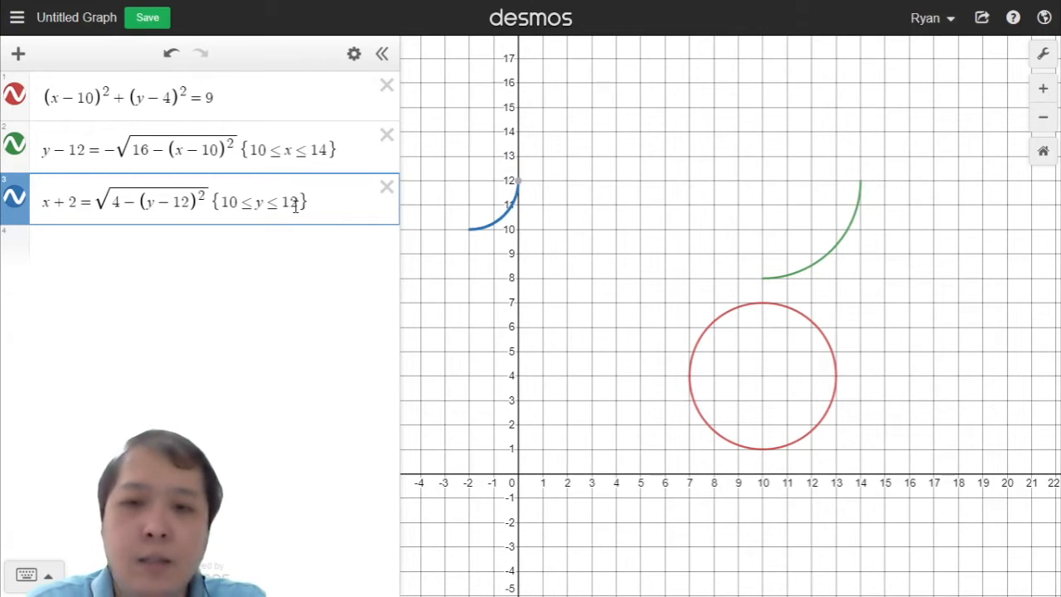
key(BackSpace)
text(4)
key(Left)
key(Left)
key(Left)
key(Left)
key(Left)
key(Left)
key(Right)
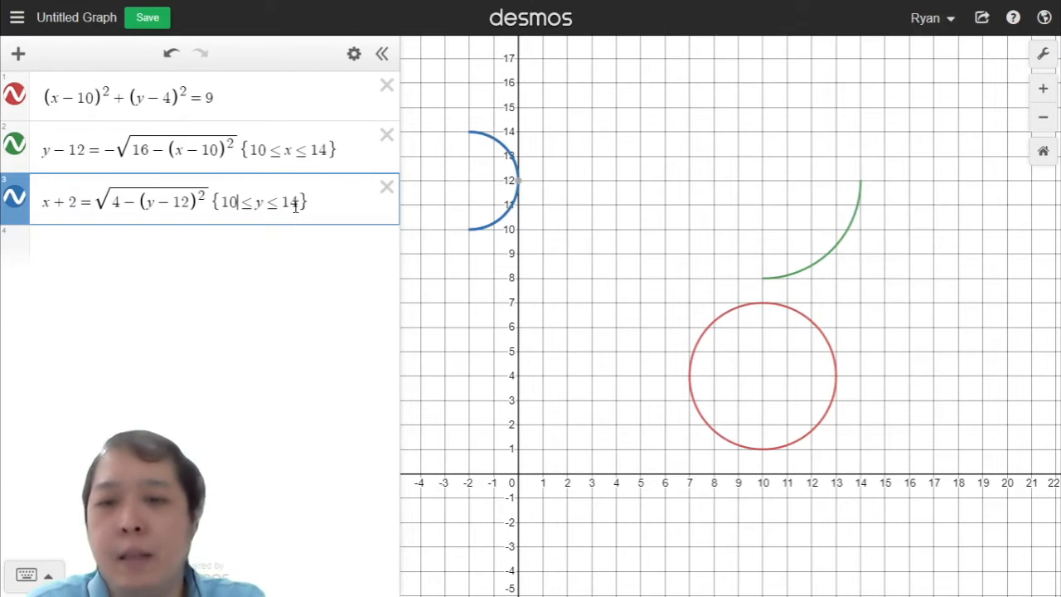
key(BackSpace)
text(2)
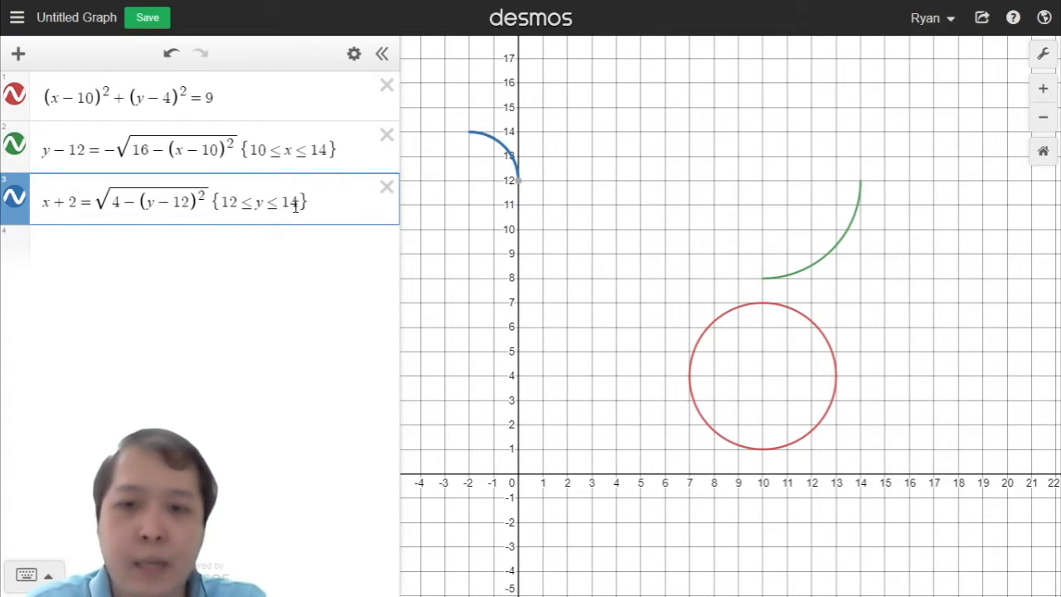
Step: Try a lower y-bound of 13 in the restriction, then return it to 12
key(BackSpace)
text(3)
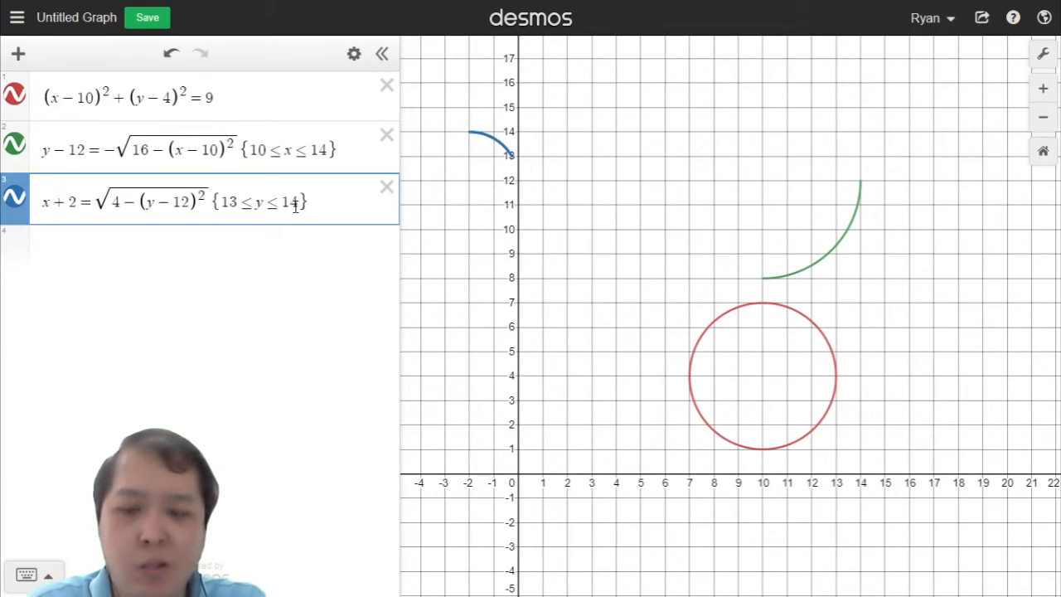
key(BackSpace)
text(2)
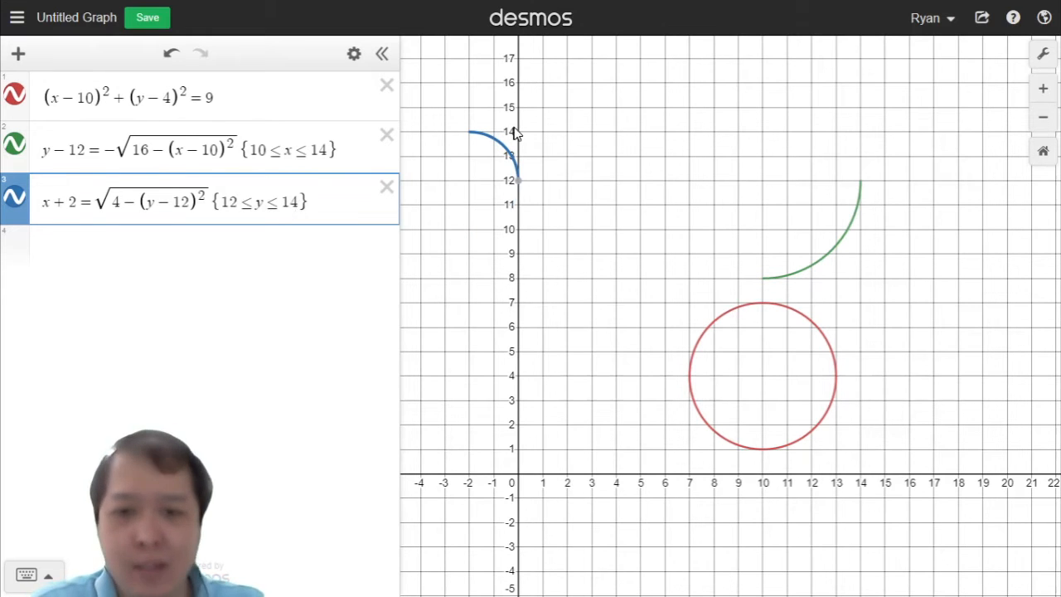
scroll(535, 203, up, 4)
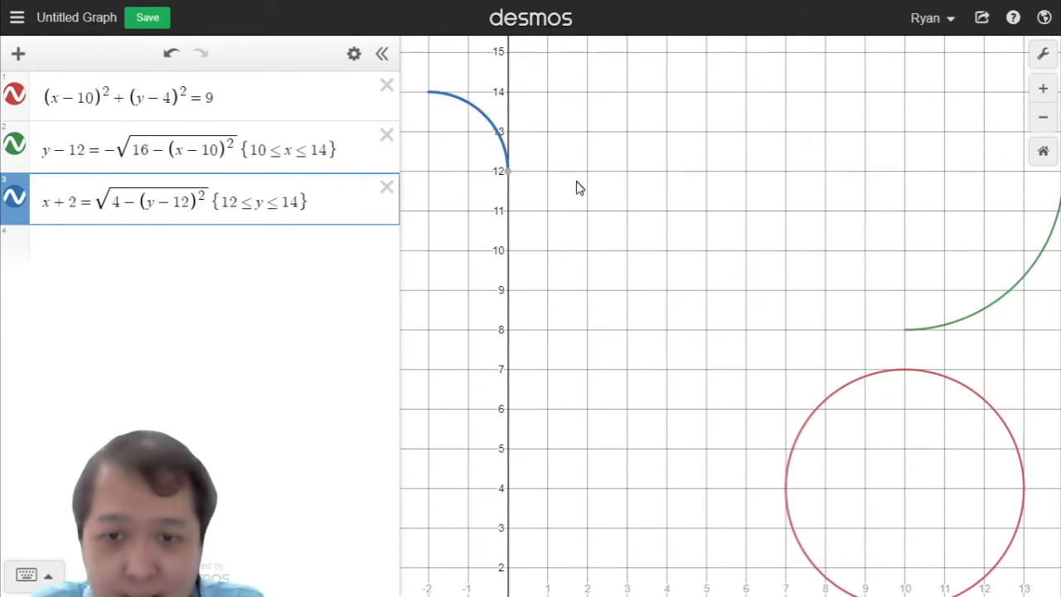
scroll(580, 188, down, 2)
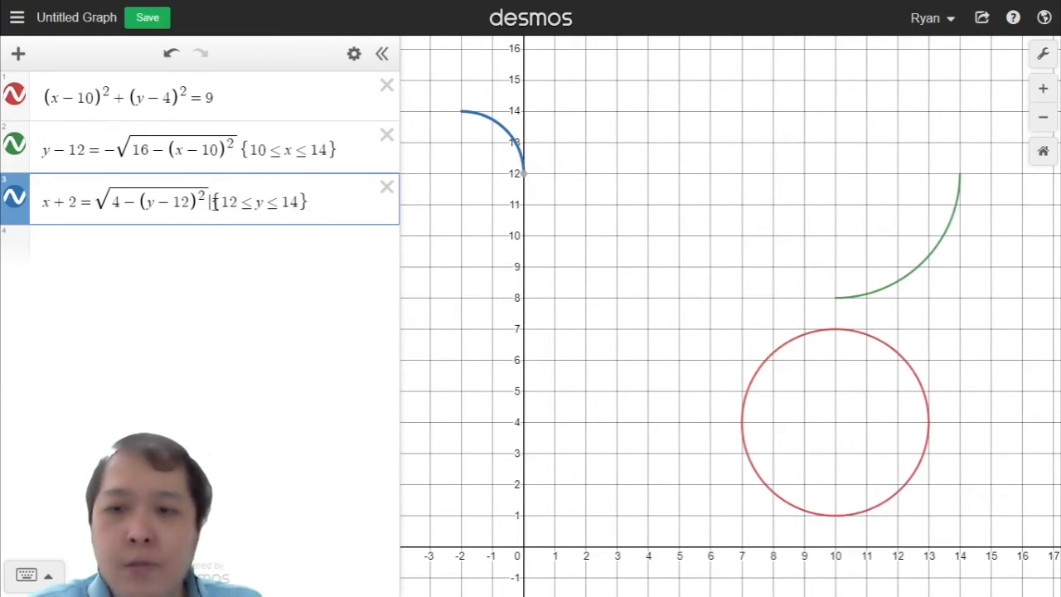
Step: Put a negative sign in front of the square root in the third equation
drag(214, 202, 356, 199)
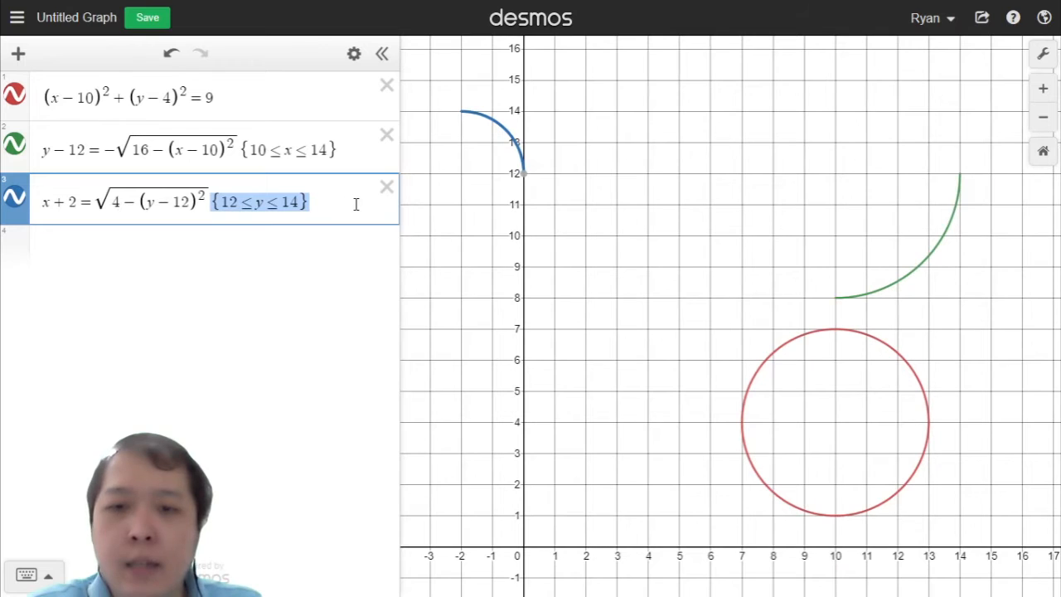
click(94, 205)
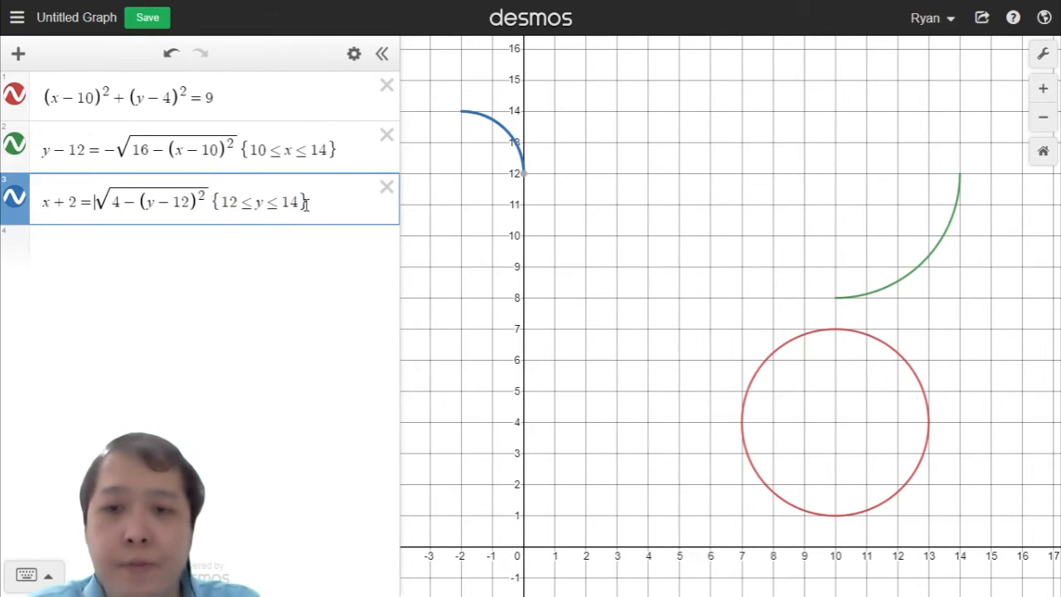
text(-)
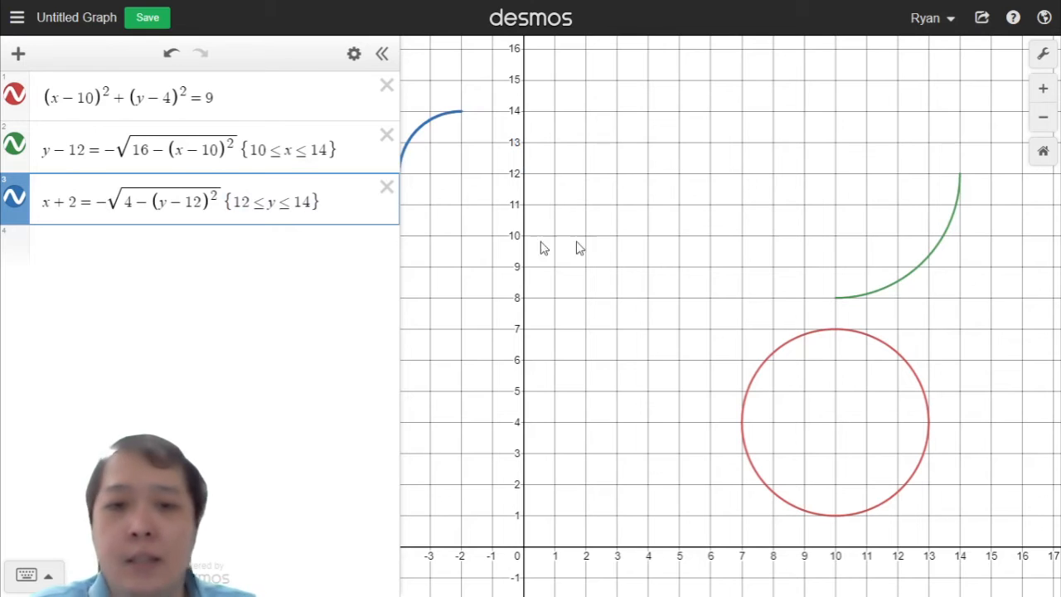
Step: Change the third equation's restriction to 10 ≤ y ≤ 12
drag(761, 252, 792, 259)
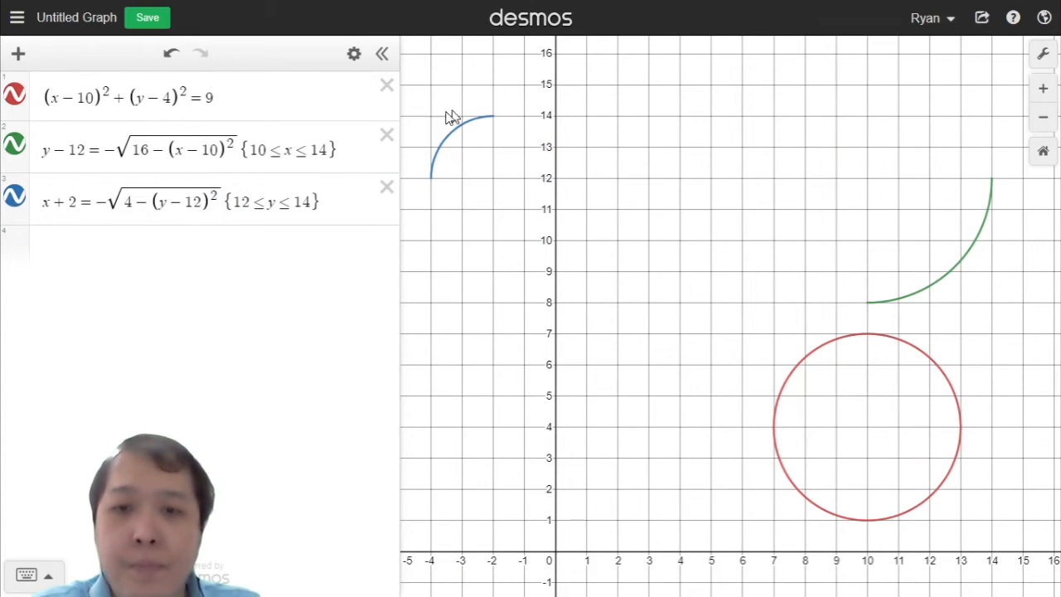
drag(101, 197, 197, 199)
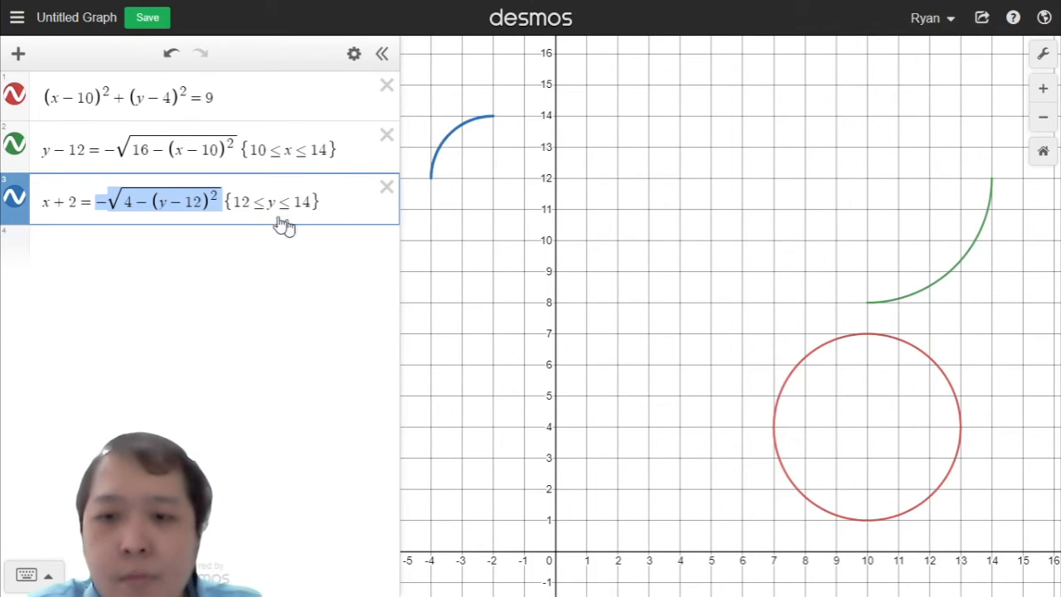
click(239, 202)
key(Delete)
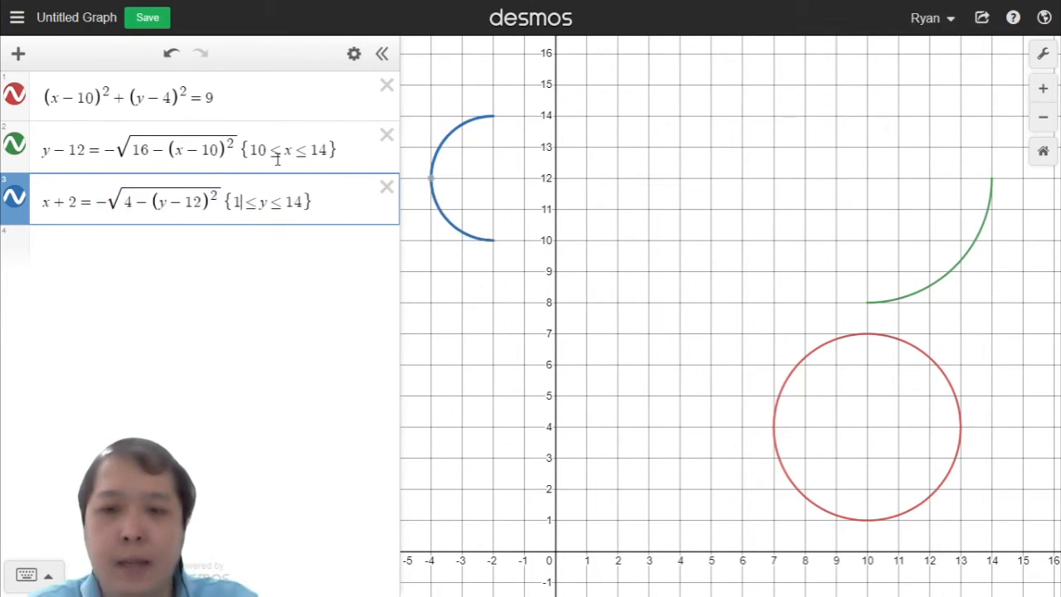
text(0)
key(BackSpace)
text(2)
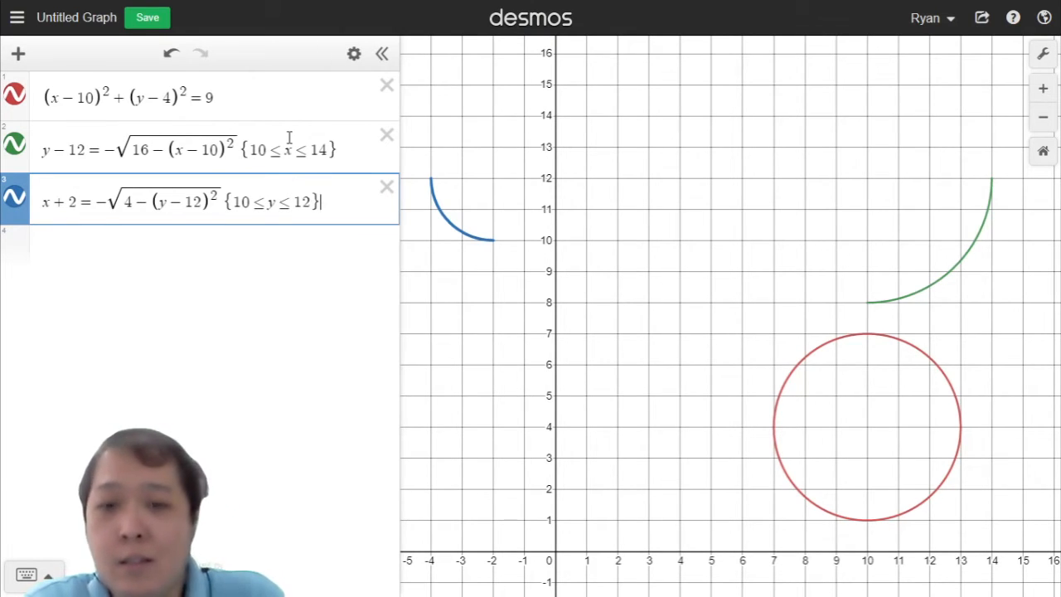
Step: Add a fourth expression y = mx + c
click(21, 56)
click(52, 99)
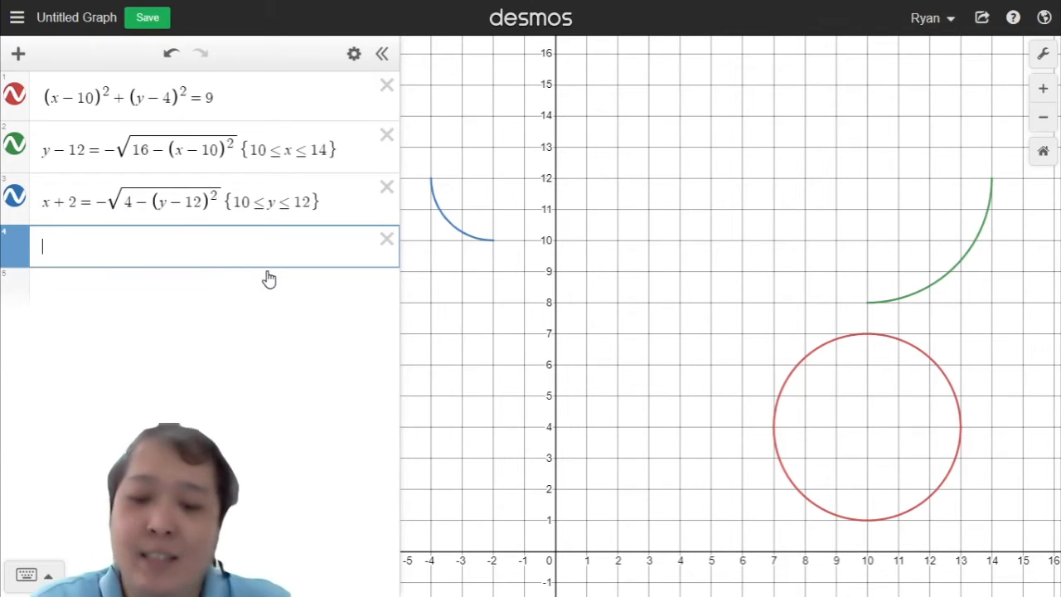
text(y = )
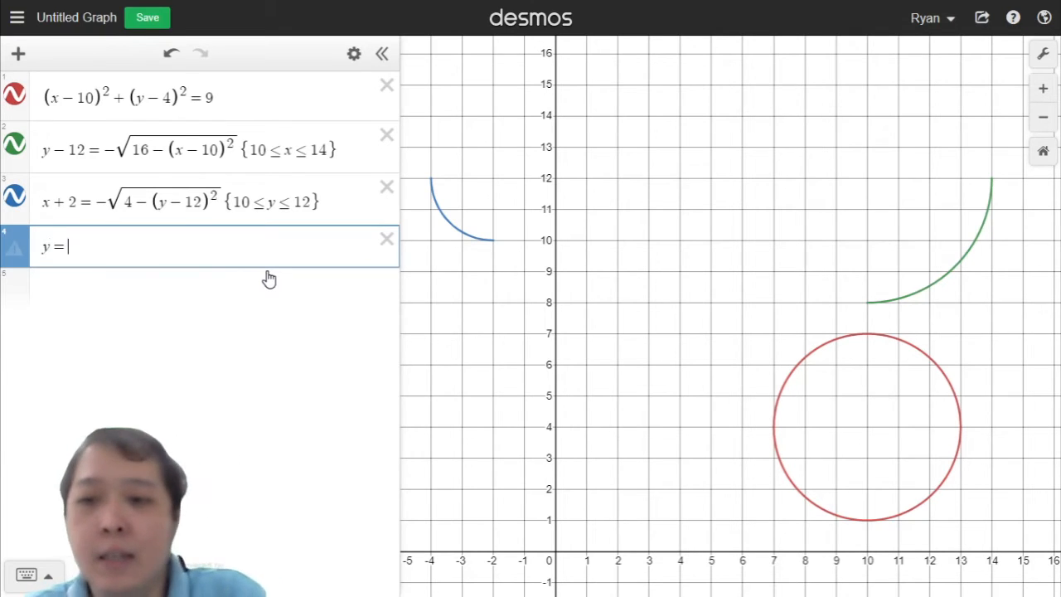
text(mx + )
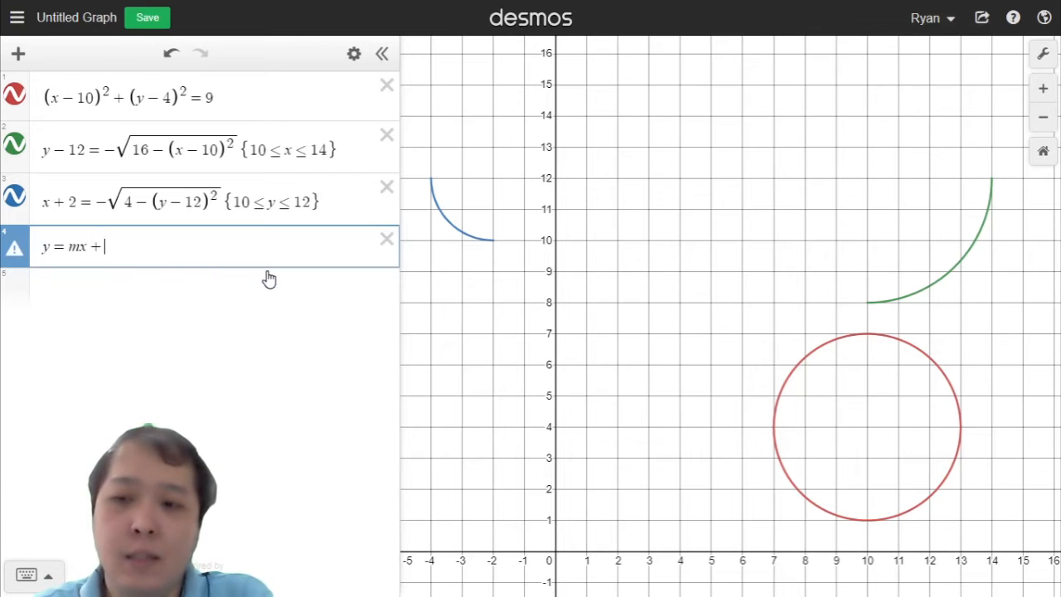
text(c)
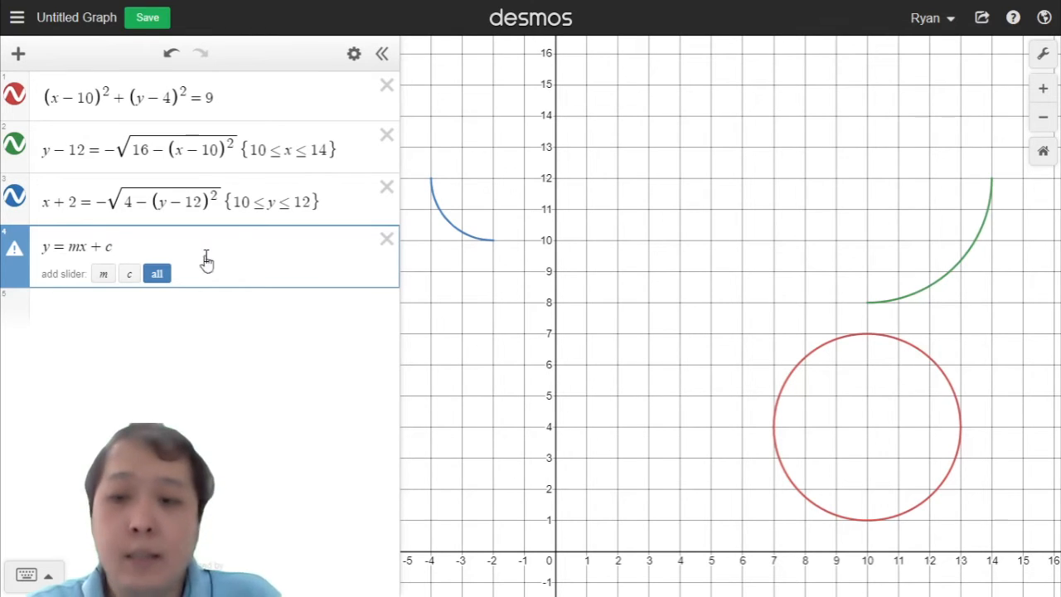
Step: Replace mx + c in the fourth expression with 2x + 5
click(72, 246)
key(shift+End)
text(2x )
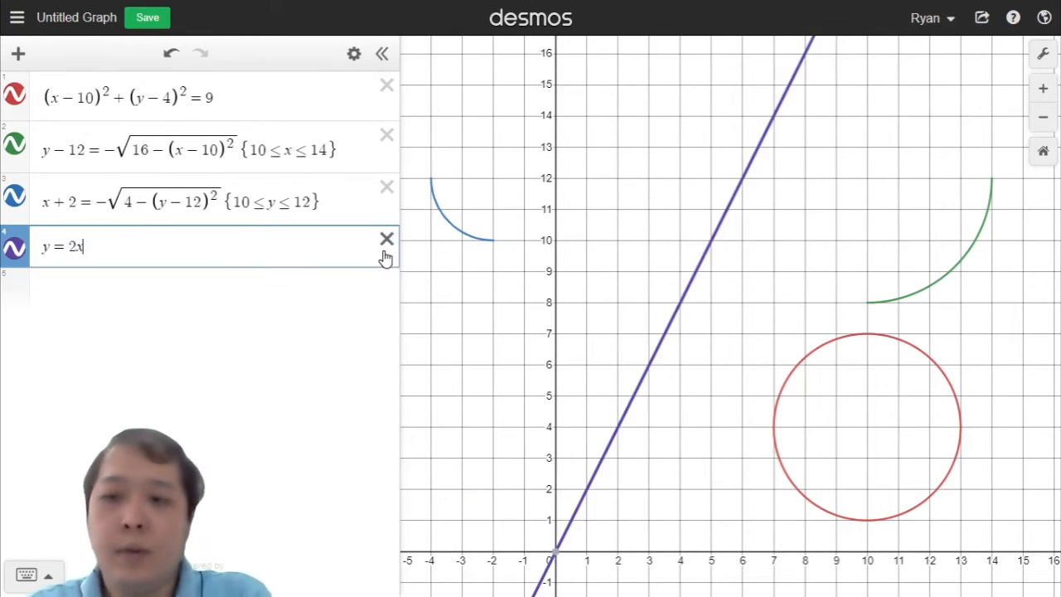
text(+ 5)
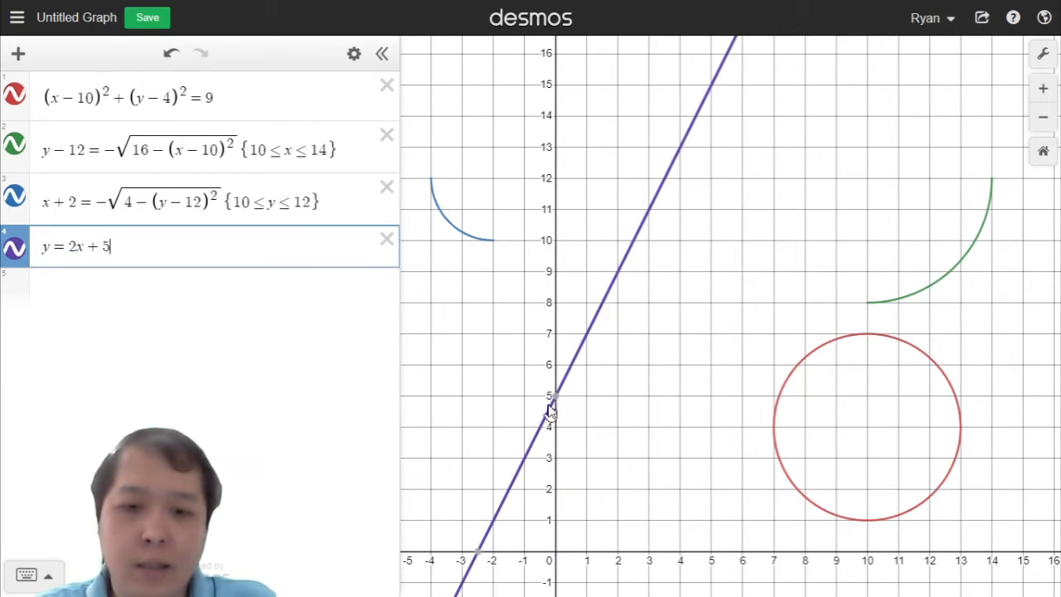
Step: Change the line's y-intercept to 7
mouse_move(550, 411)
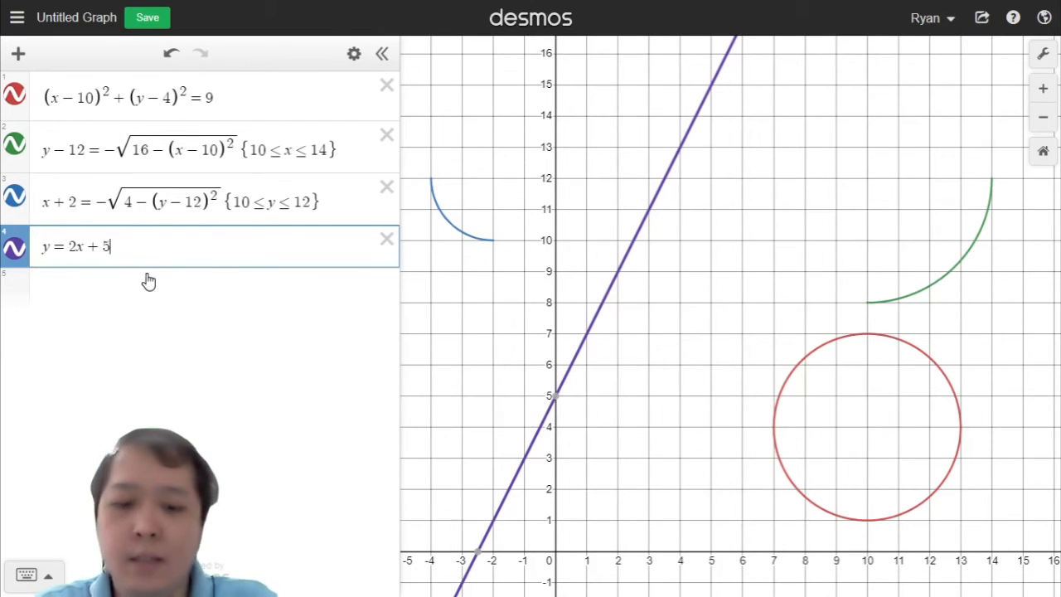
key(BackSpace)
text(&)
key(BackSpace)
text(7)
Step: Change the line's slope to -2, giving y = -2x + 7
key(Left)
key(Left)
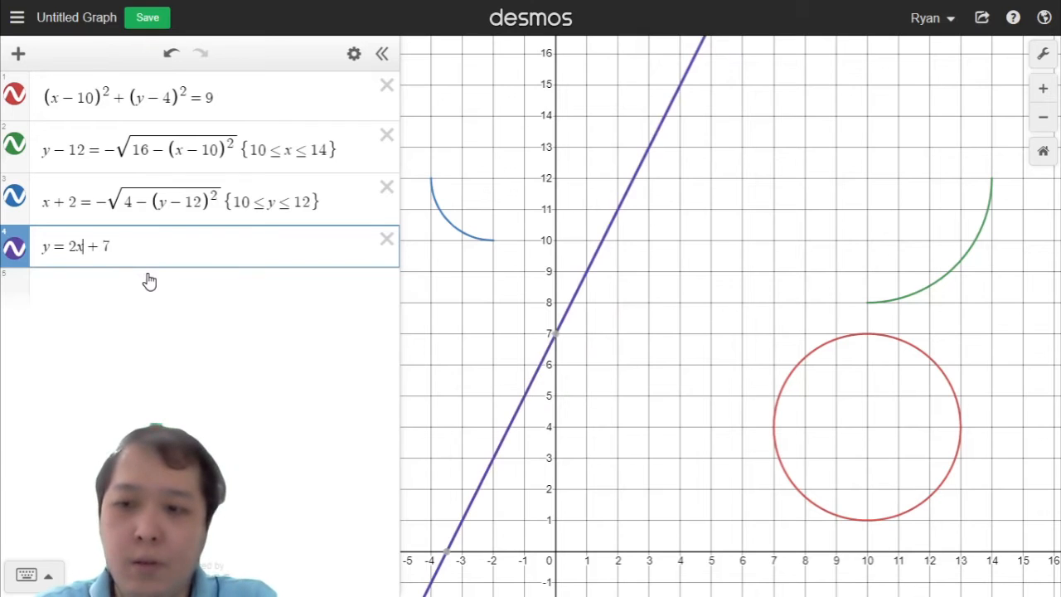
key(BackSpace)
key(BackSpace)
text(-)
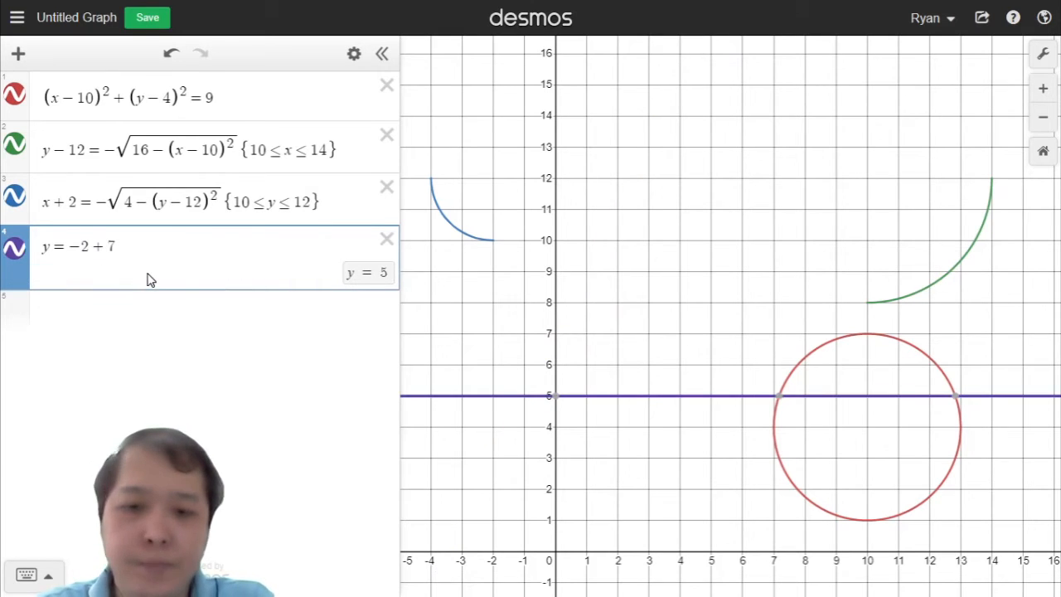
text(x)
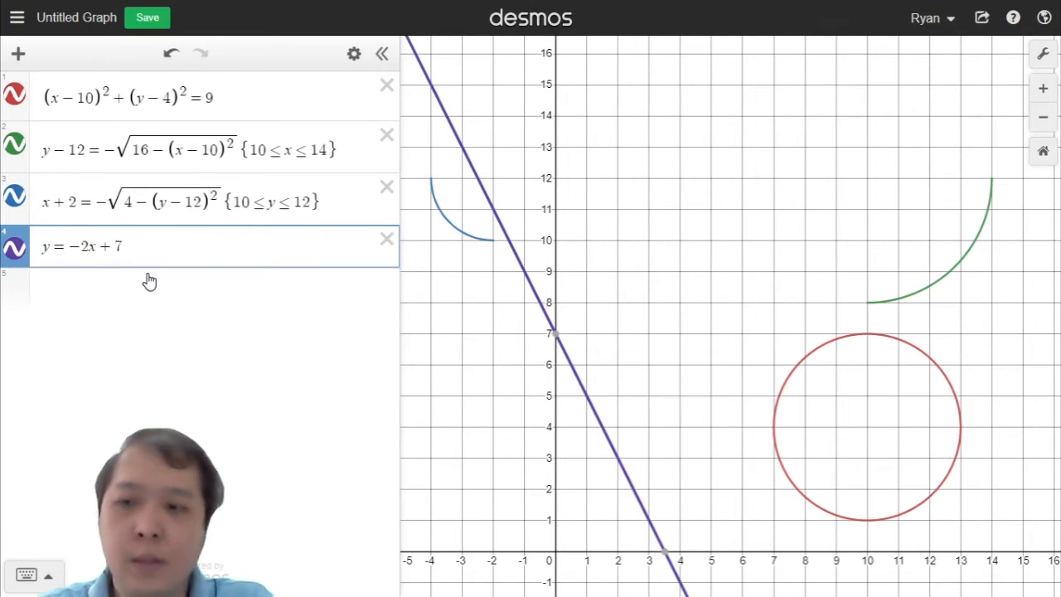
Step: Replace the fourth expression with y = 2 restricted to 2 ≤ x ≤ 3
key(ctrl+a)
text(y = 2)
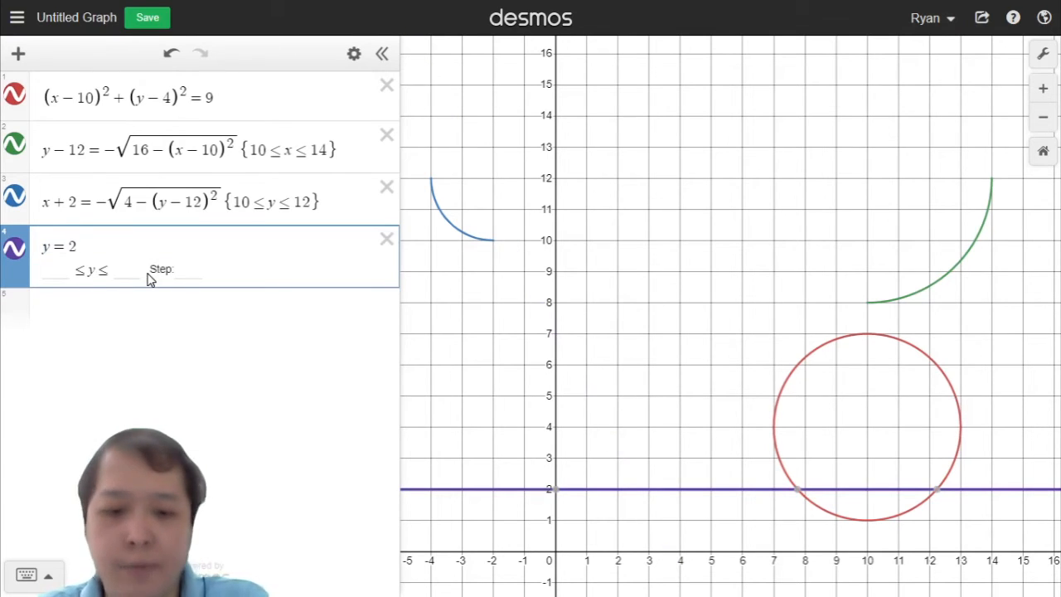
text({)
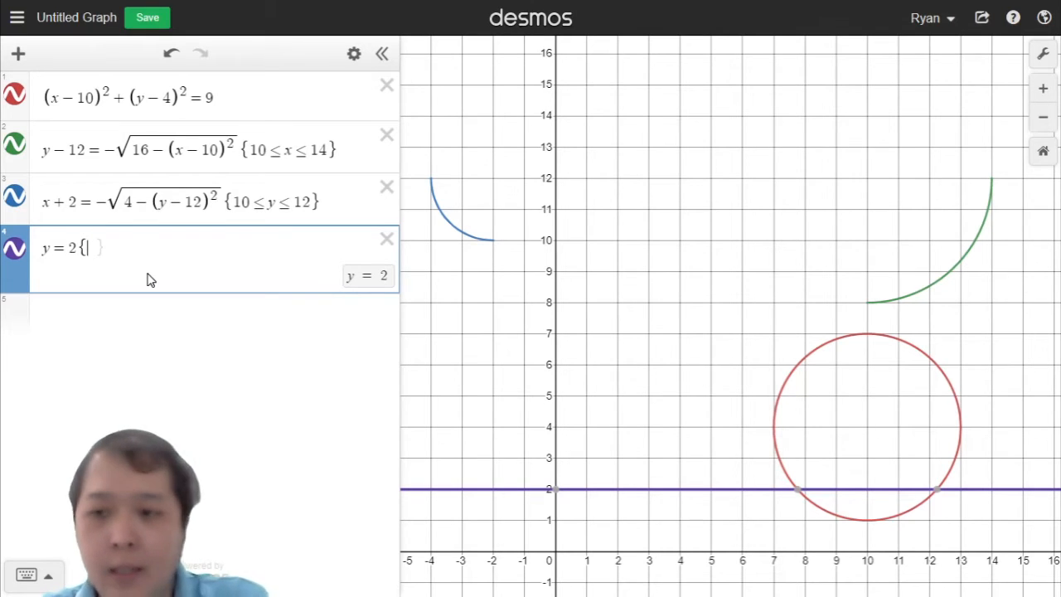
text(2)
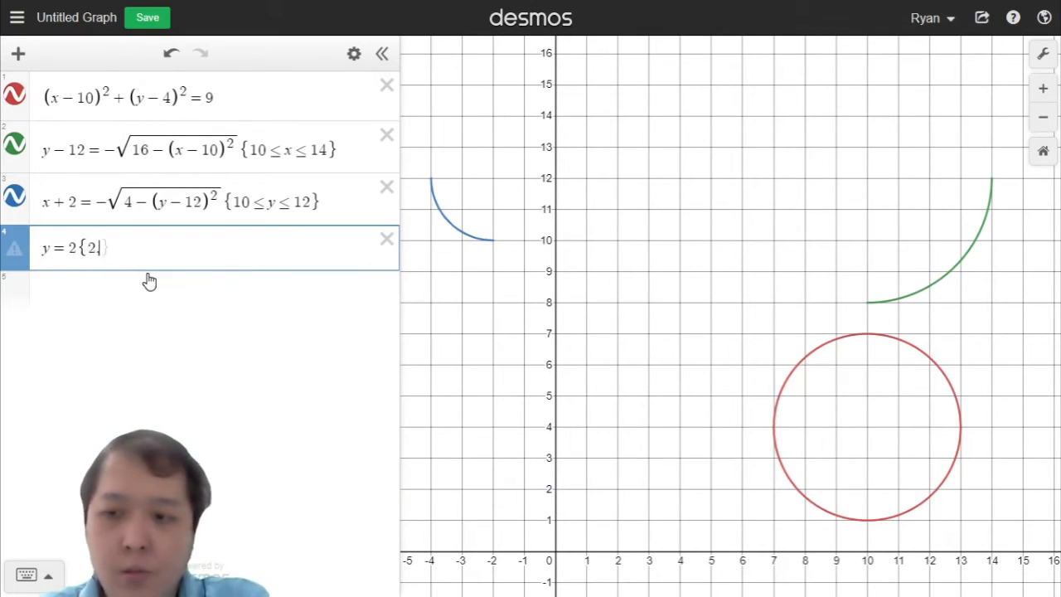
text(<x)
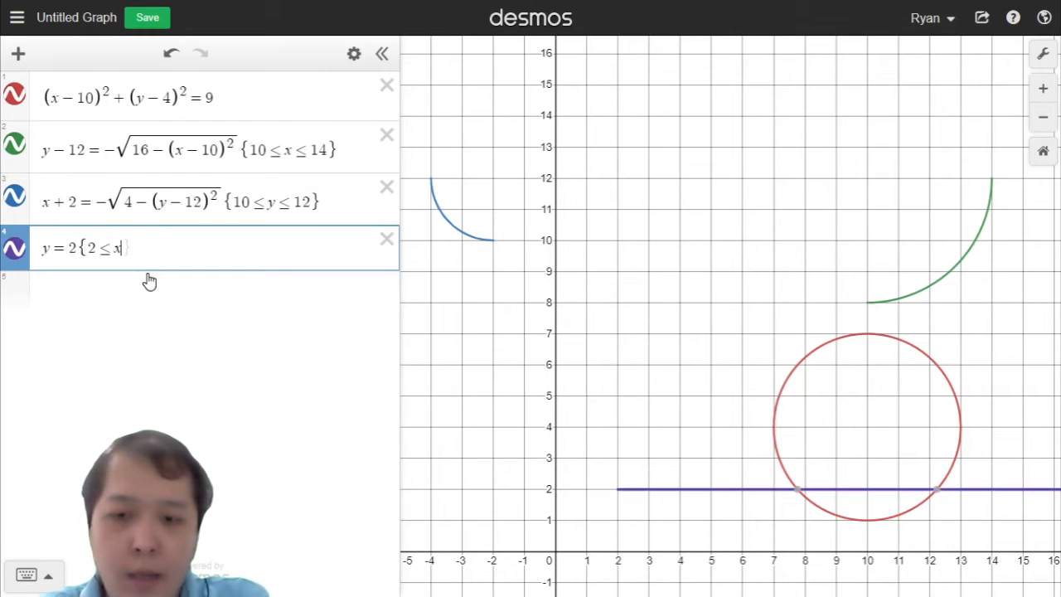
text(<<3)
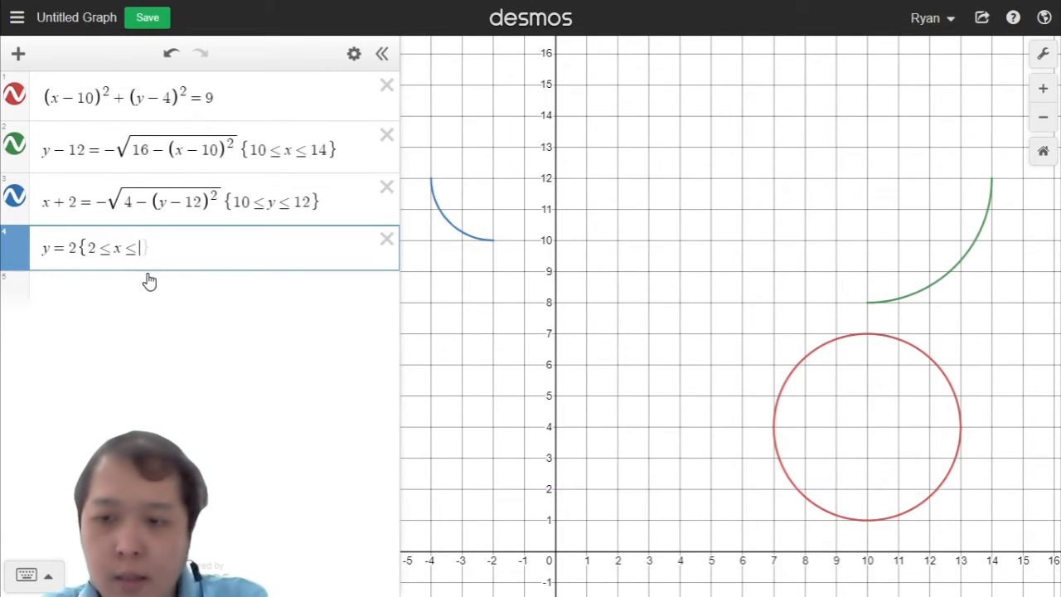
key(Right)
key(Left)
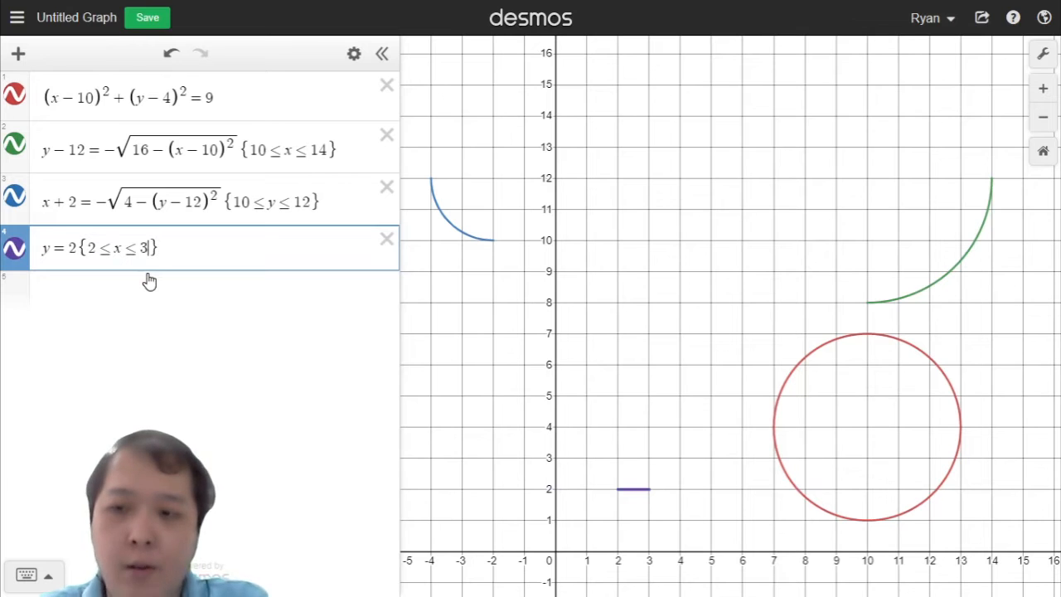
Step: Vary the segment's upper x-bound through 6, 5.5 and 3, ending at 5.328478956
key(BackSpace)
text(5)
key(BackSpace)
text(6)
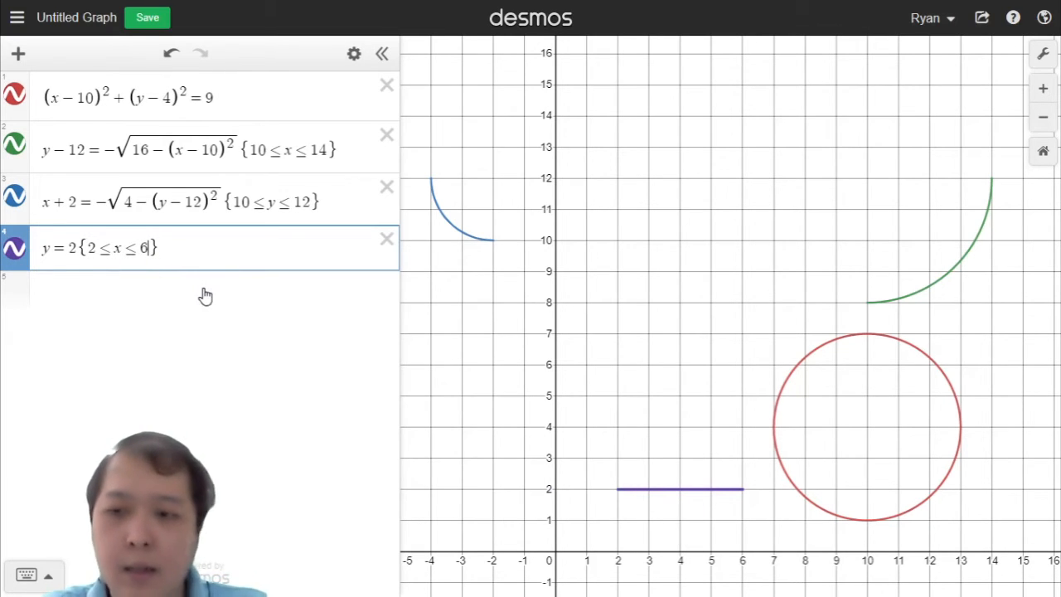
key(BackSpace)
text(5.5)
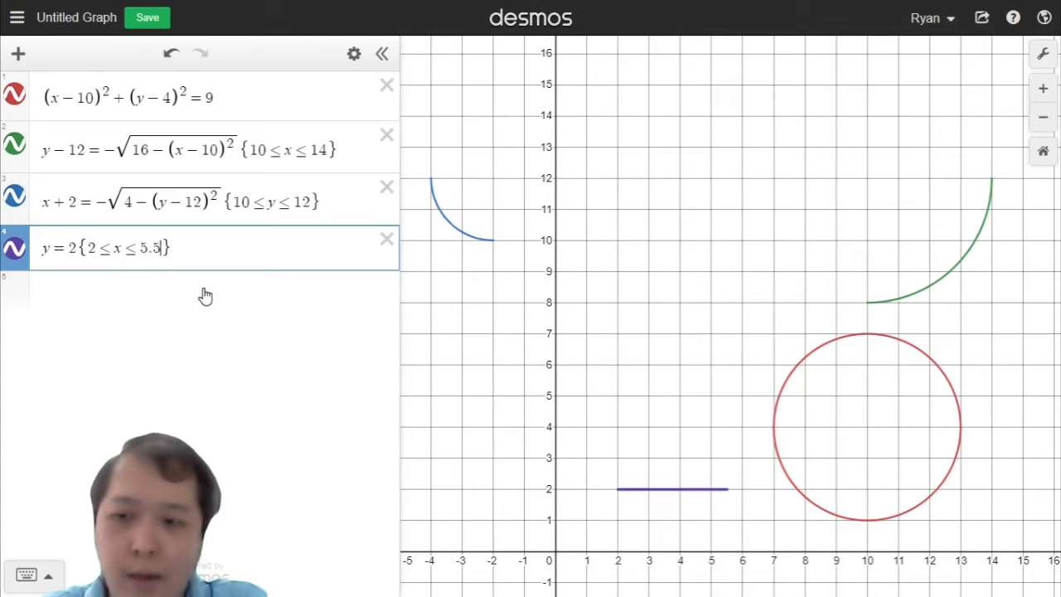
key(BackSpace)
key(BackSpace)
key(BackSpace)
text(3)
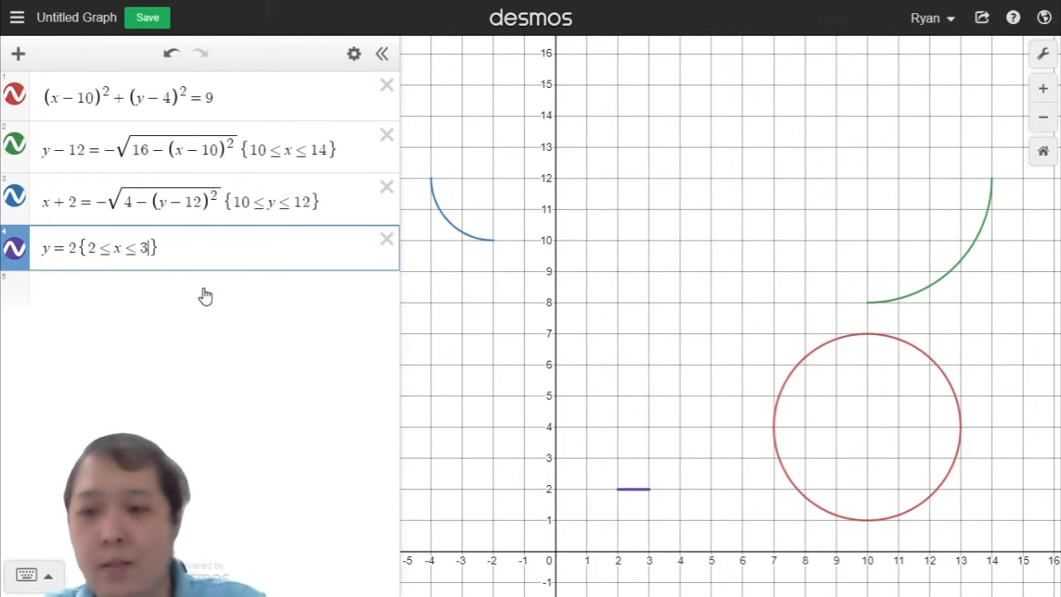
key(BackSpace)
text(5.3284789564)
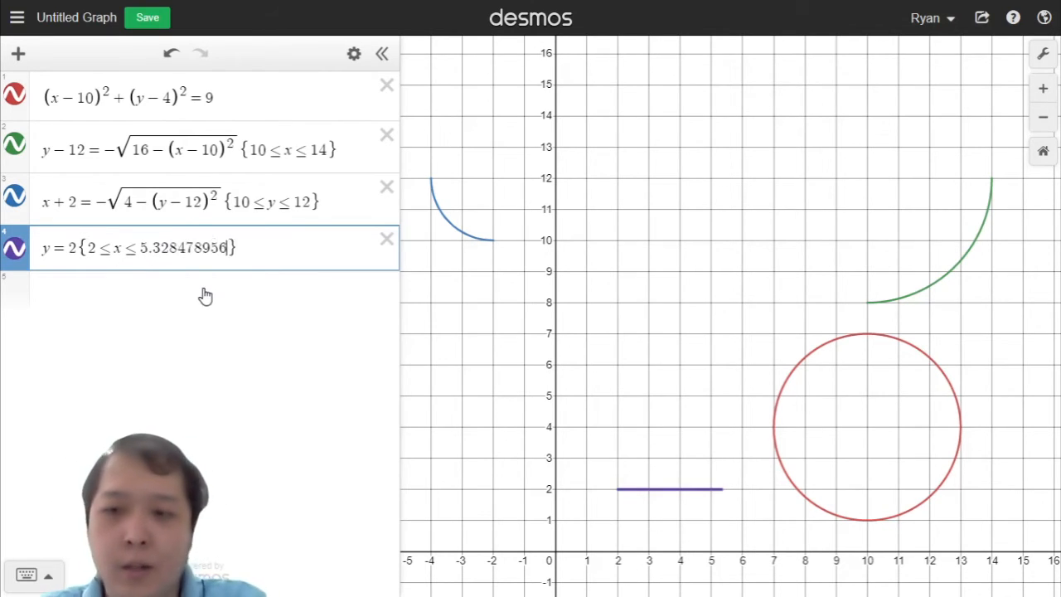
Step: Clear the fourth expression and enter the vertical line x = 3
key(BackSpace)
key(BackSpace)
key(BackSpace)
key(BackSpace)
key(BackSpace)
key(BackSpace)
key(BackSpace)
key(BackSpace)
key(BackSpace)
key(BackSpace)
key(BackSpace)
key(BackSpace)
key(BackSpace)
key(BackSpace)
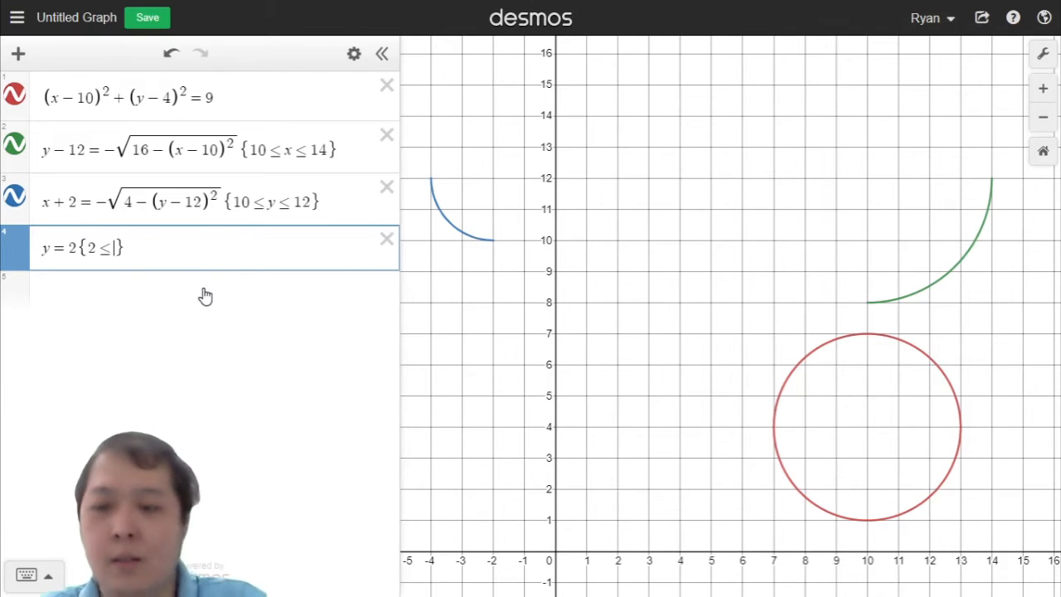
drag(172, 253, 5, 252)
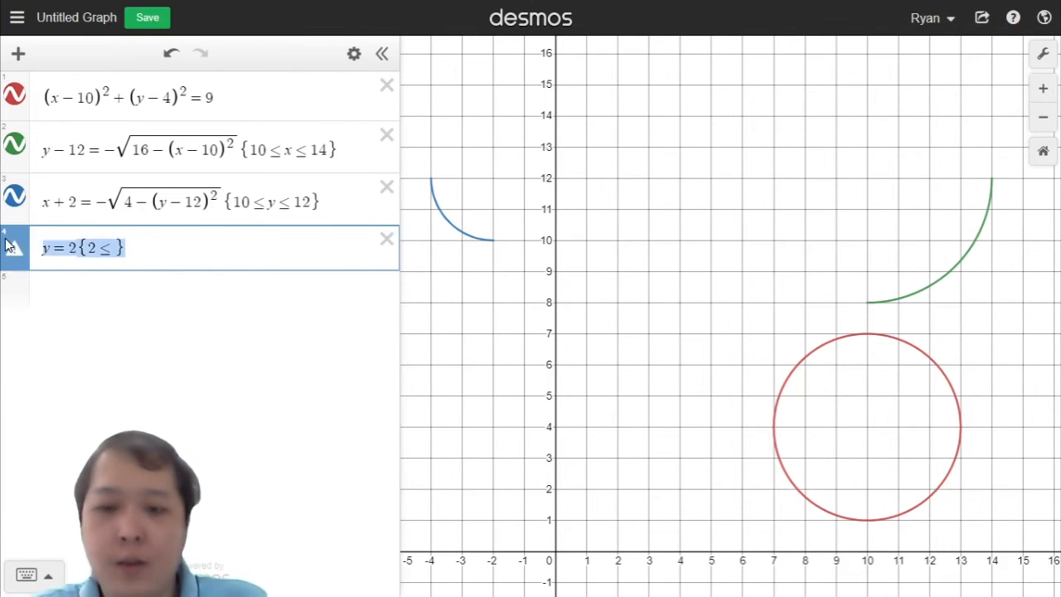
key(BackSpace)
text(x )
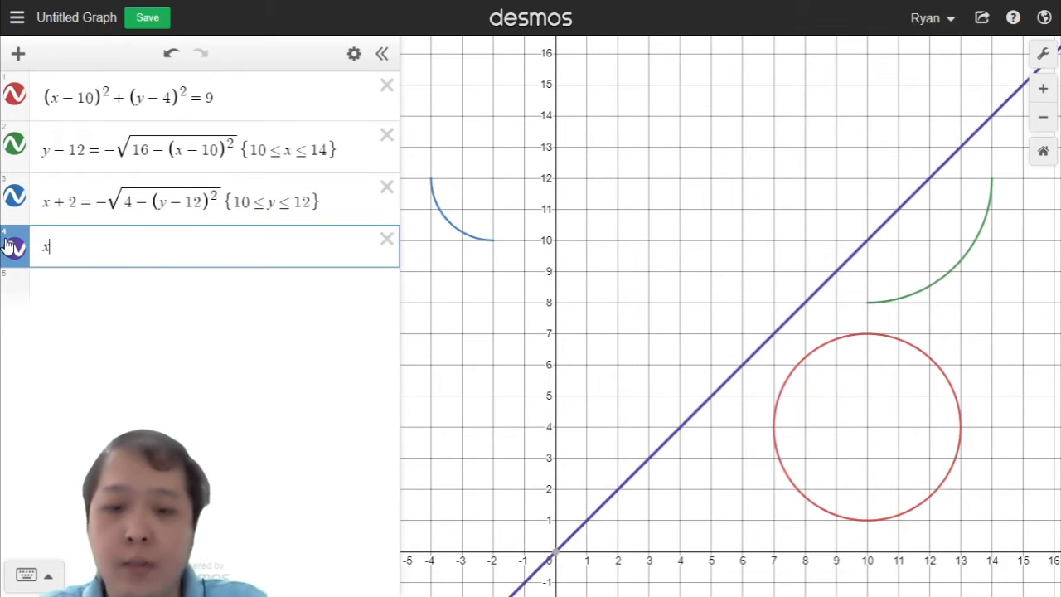
text(= 3)
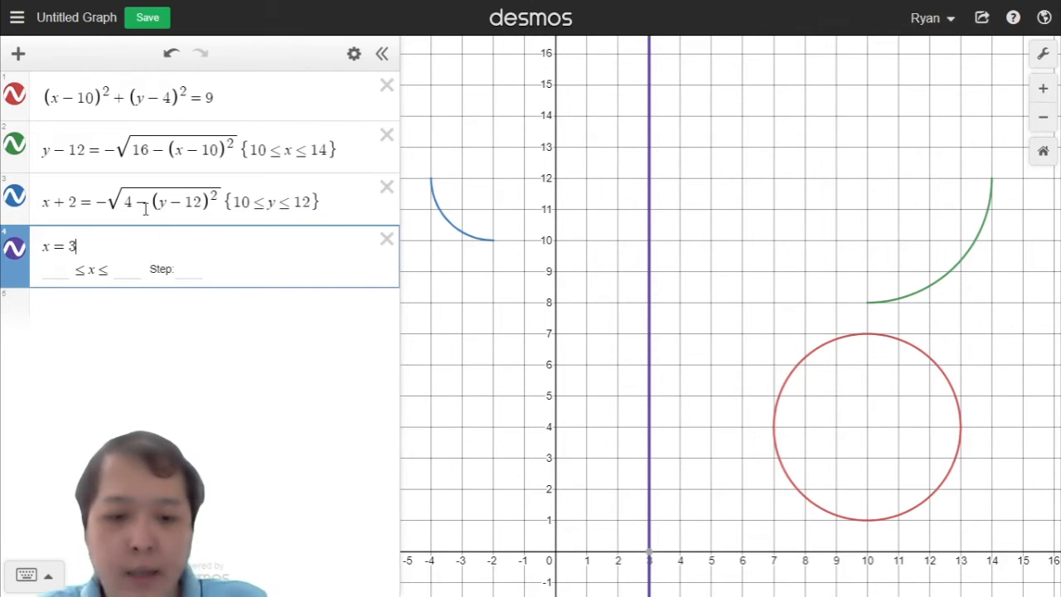
Step: Restrict the vertical line x = 3 to y ≤ 3
text({)
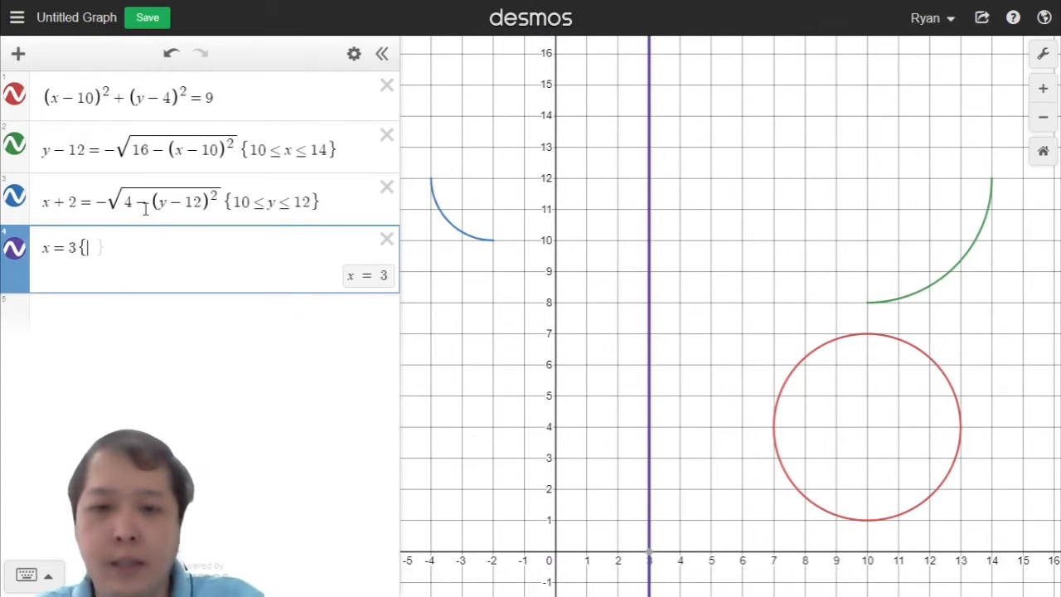
text(y)
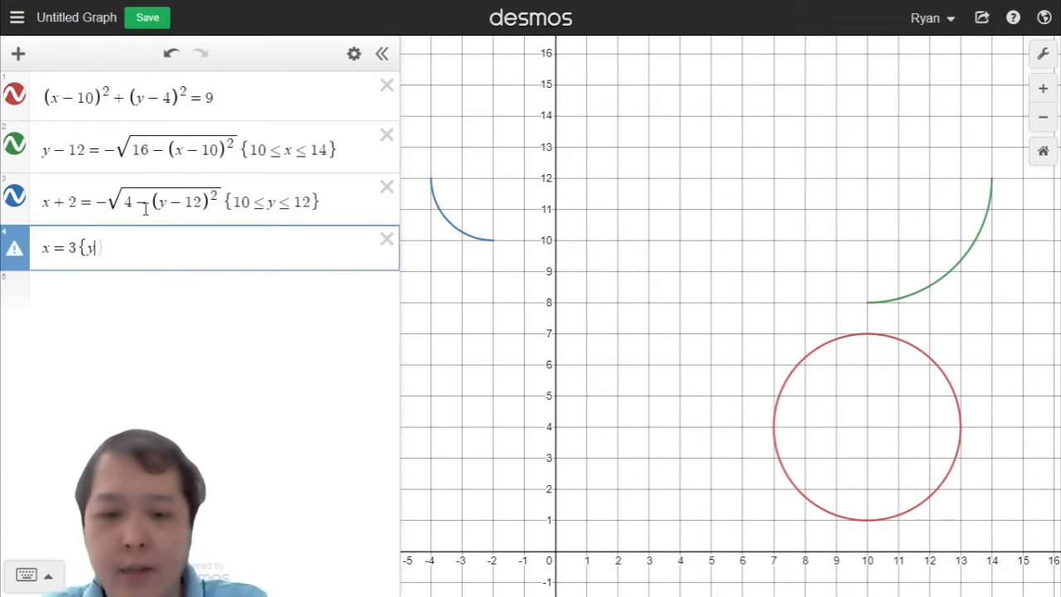
text(<)
key(BackSpace)
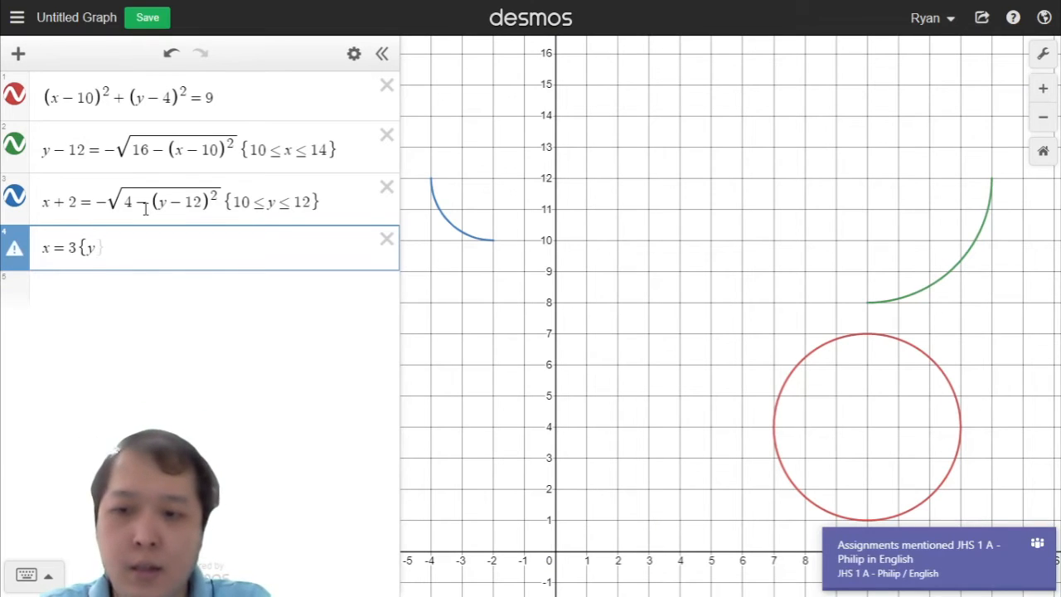
text(<=3)
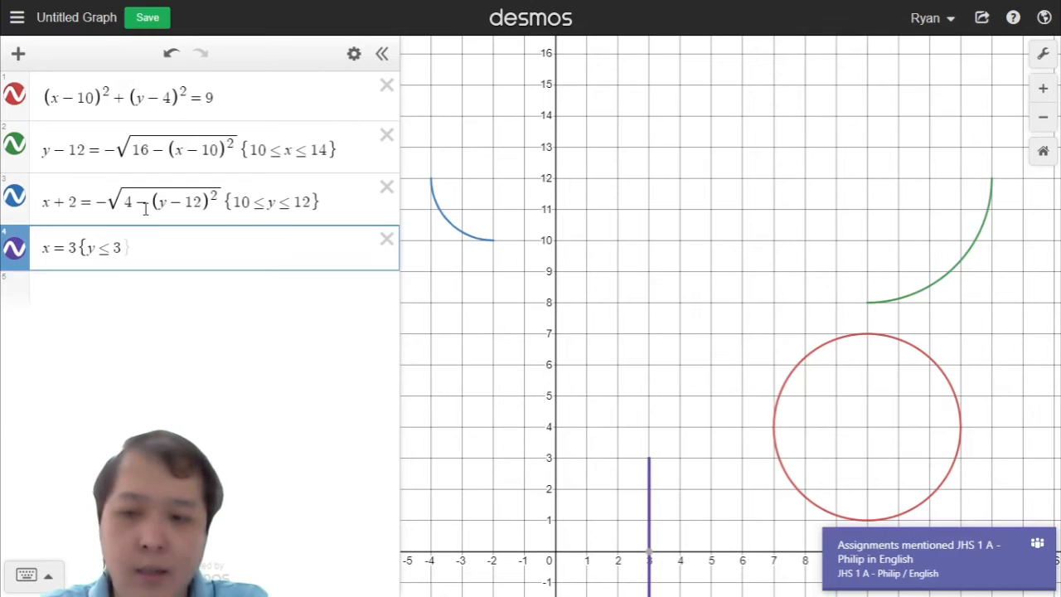
Step: Change the restriction on x = 3 to y ≥ 3, then clear the restriction again
key(BackSpace)
key(BackSpace)
key(BackSpace)
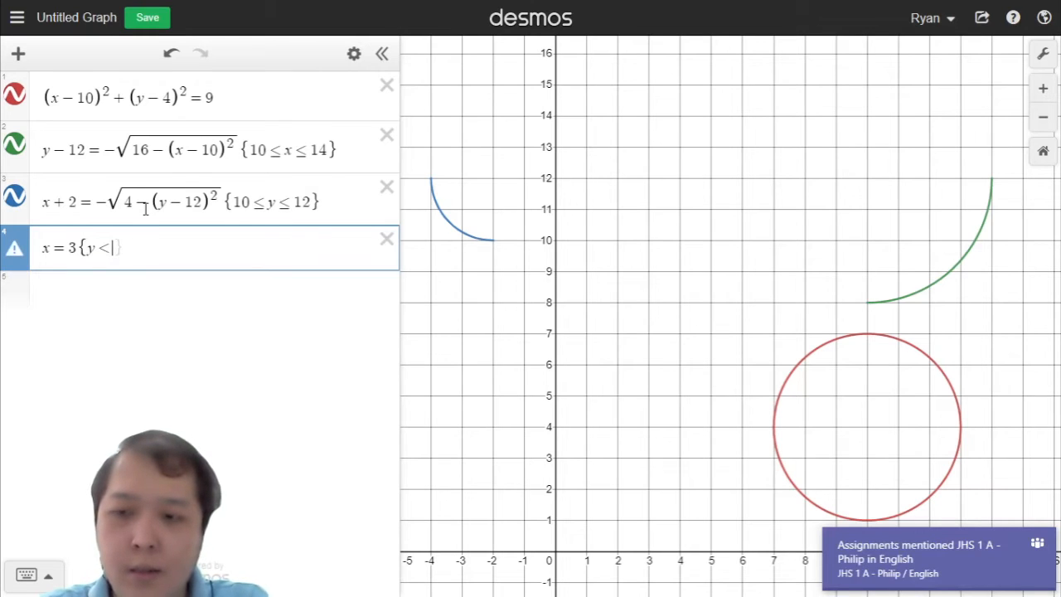
text(>=3)
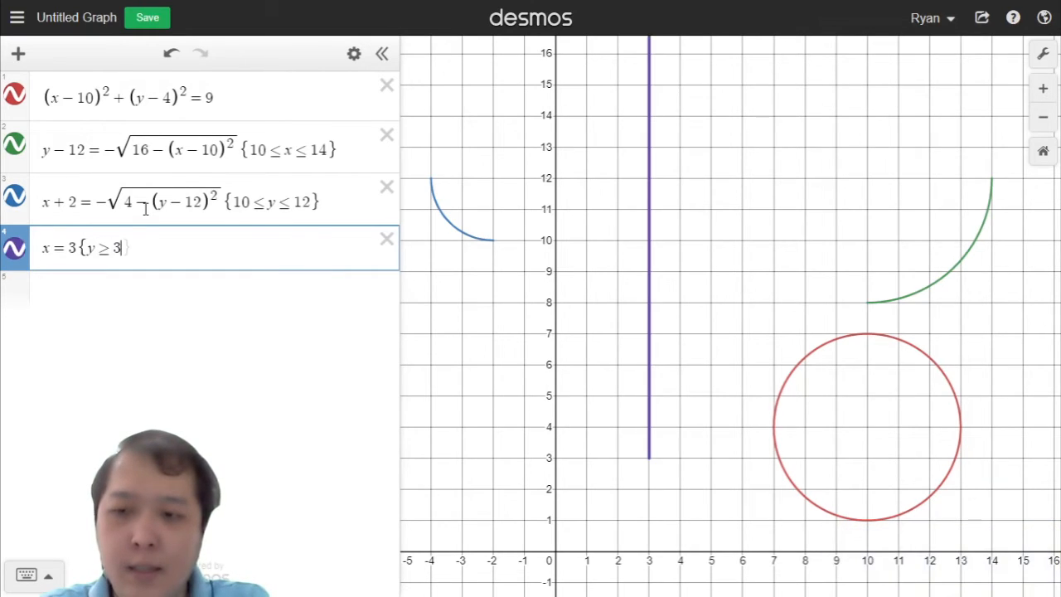
key(BackSpace)
key(BackSpace)
key(BackSpace)
text(<)
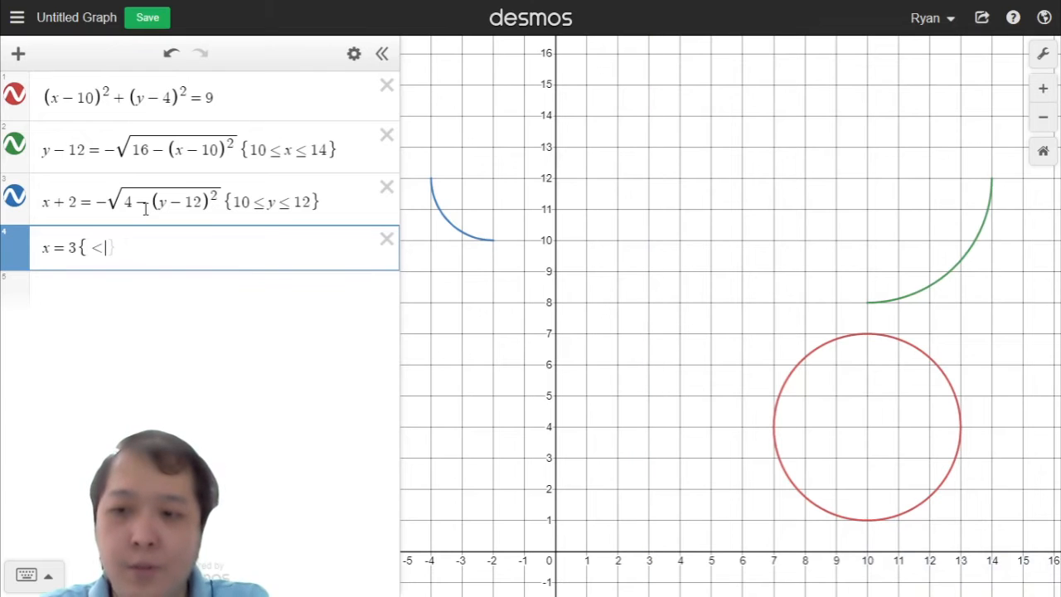
key(BackSpace)
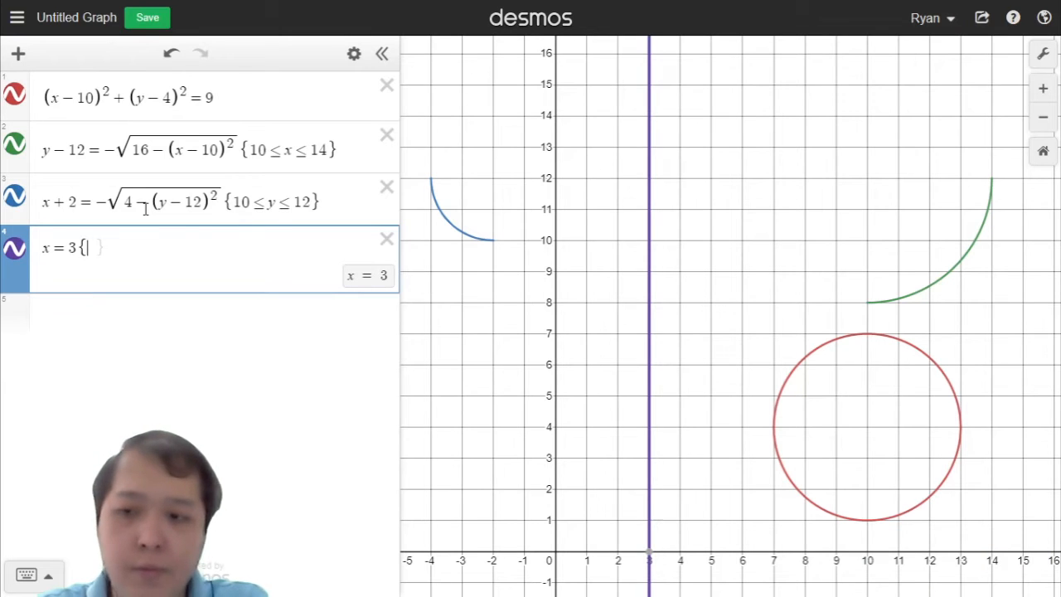
Step: Restrict the line x = 3 to 4 ≤ y, trying upper bounds 6 and 7 before settling on 8
text(4<)
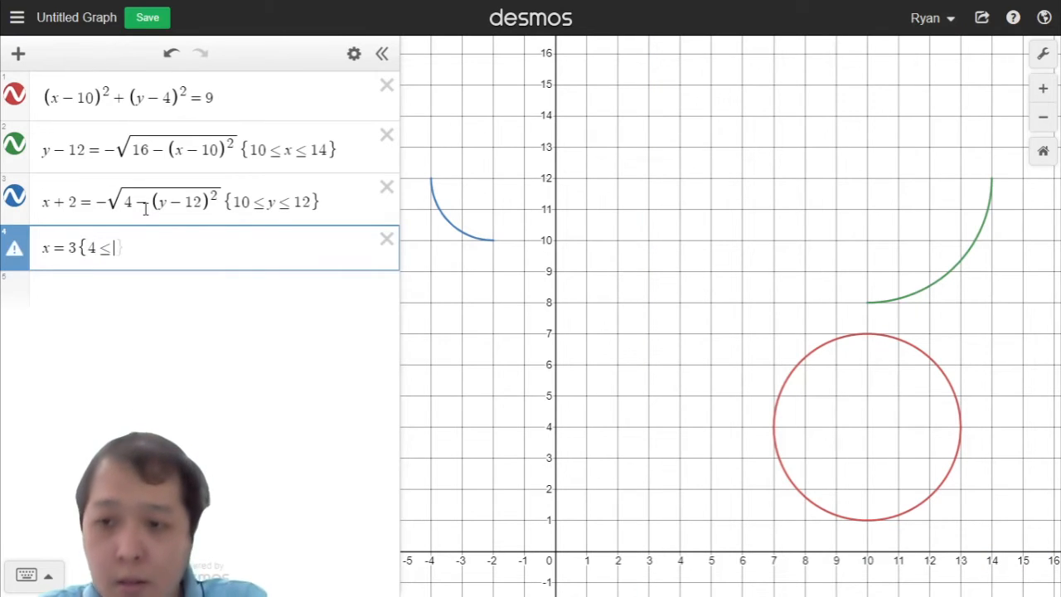
text(y)
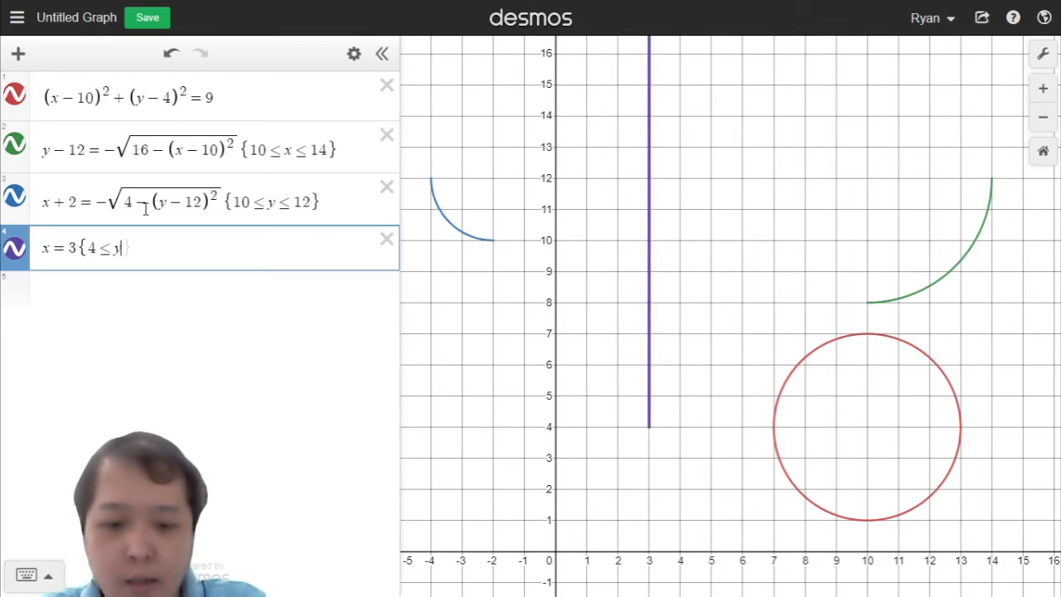
text(<)
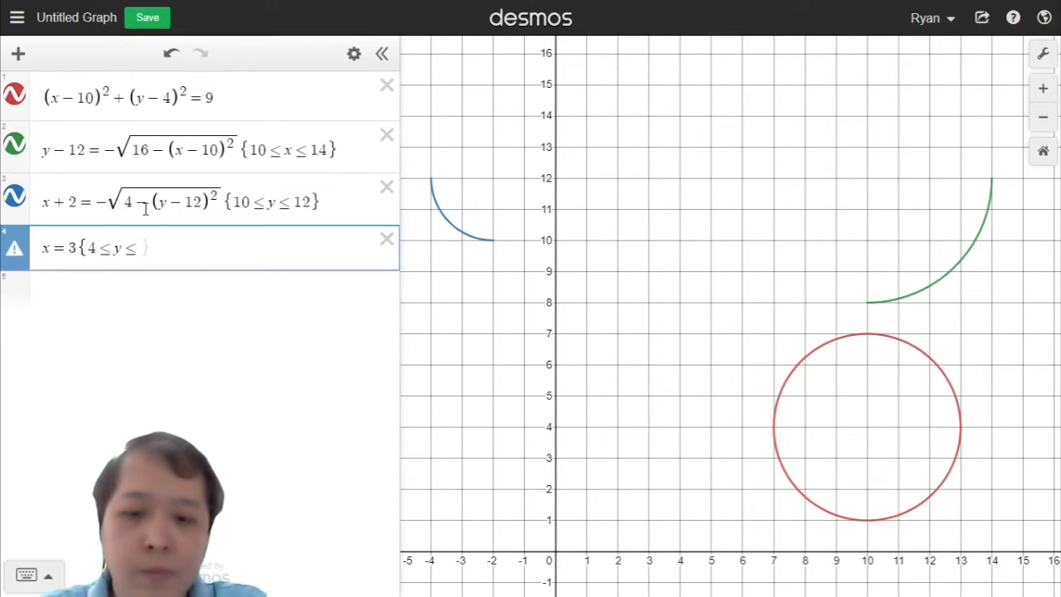
text(6)
key(BackSpace)
text(7)
key(BackSpace)
text(8)
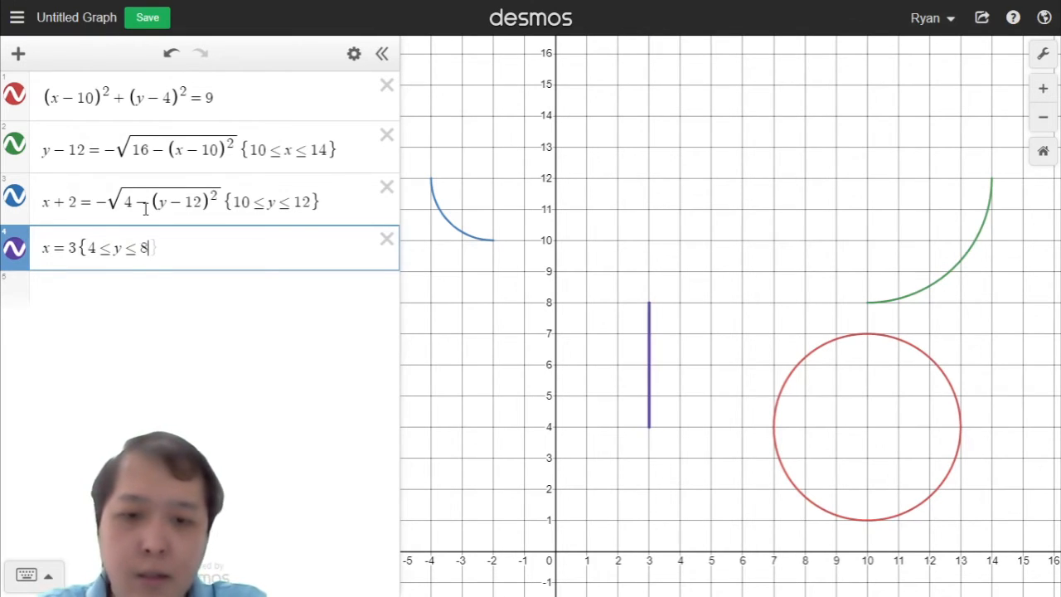
Step: Vary the segment's upper y-bound through 5, 4 and 5, ending at 12
key(BackSpace)
text(5)
key(BackSpace)
text(4)
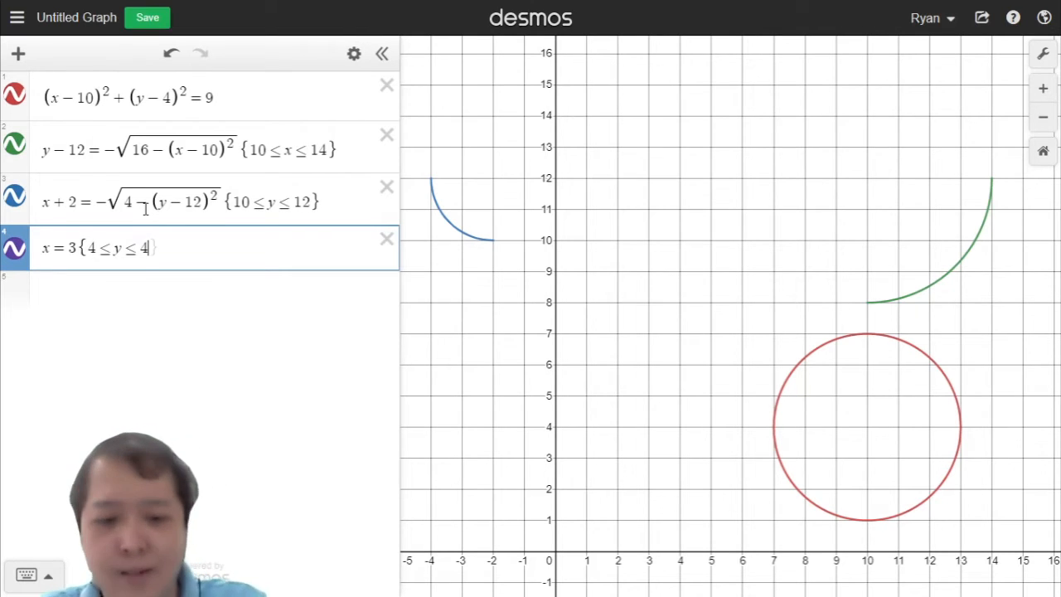
key(BackSpace)
text(5|)
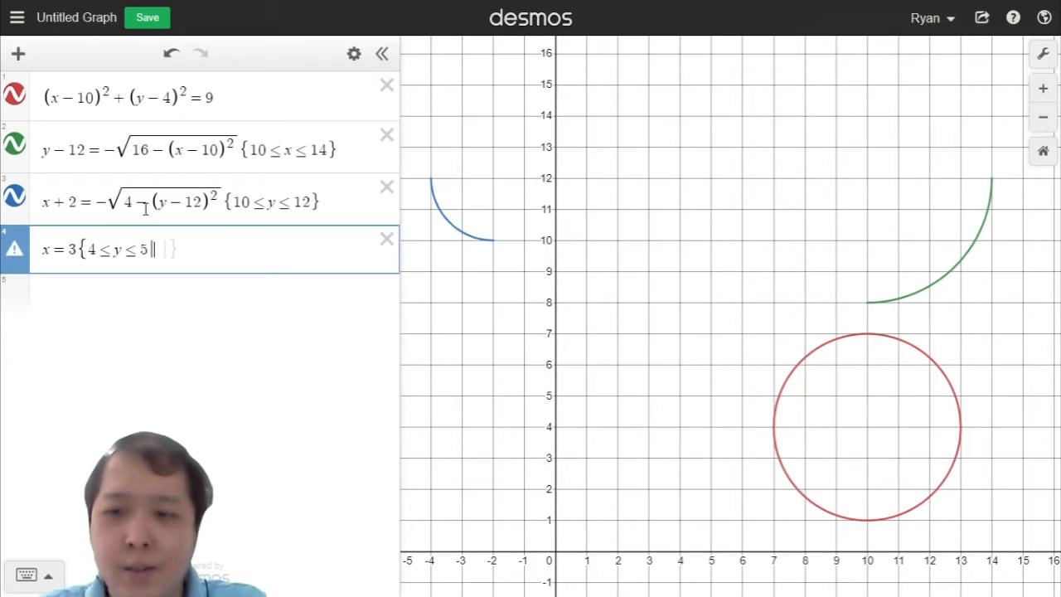
key(BackSpace)
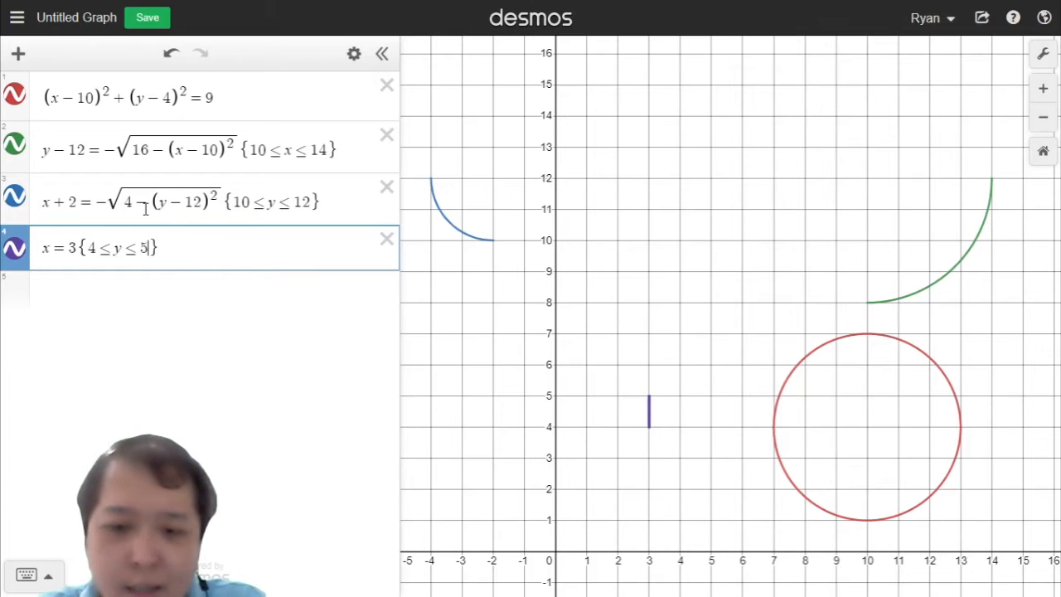
key(BackSpace)
text(12)
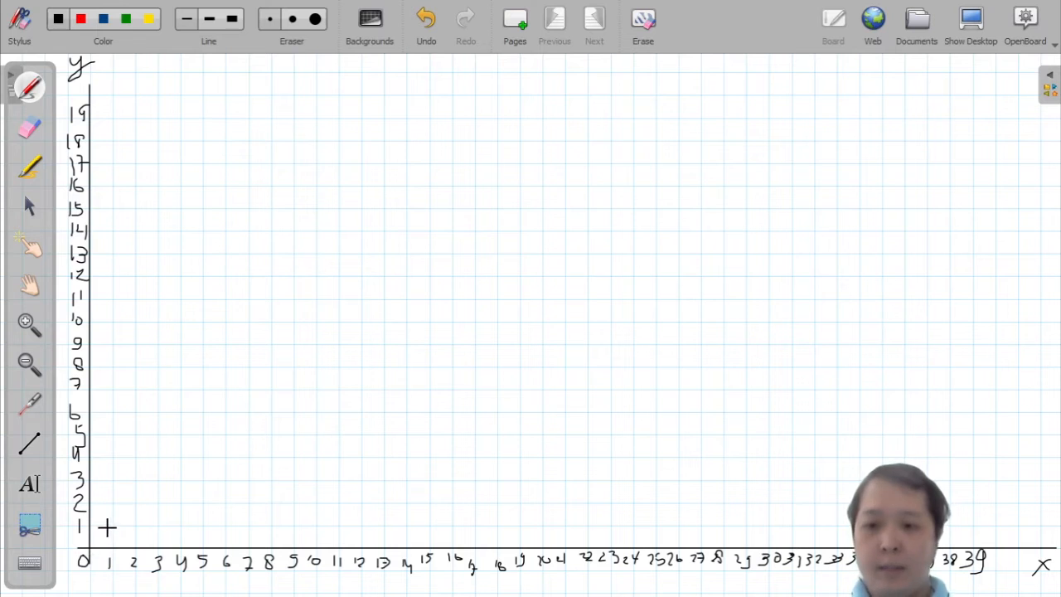
Step: Switch to OpenBoard and draw a straight vertical line along x = 1 from y = 1 to y = 16 on the grid
click(30, 446)
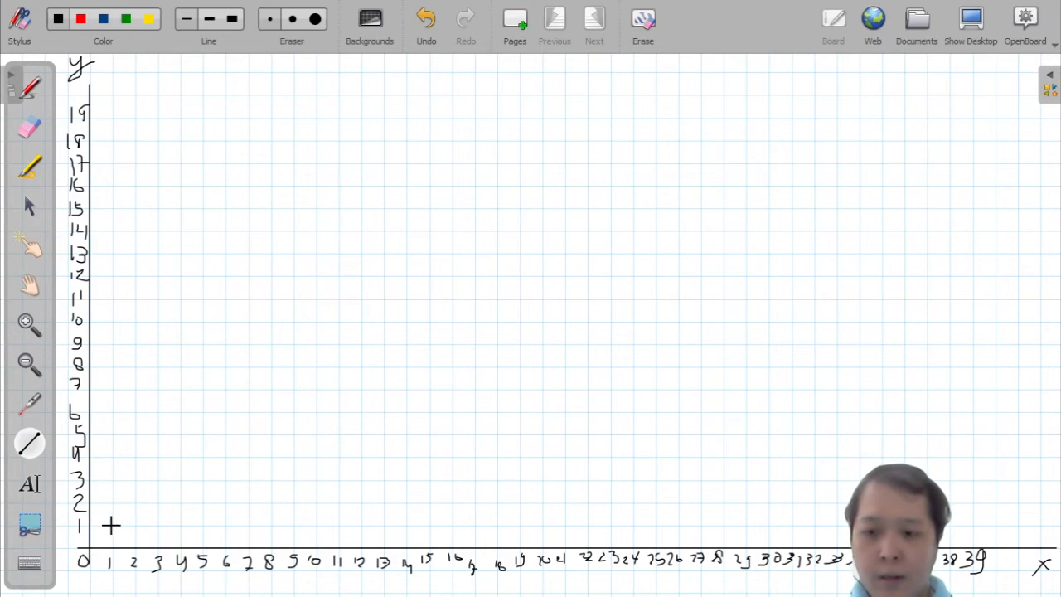
drag(111, 525, 113, 193)
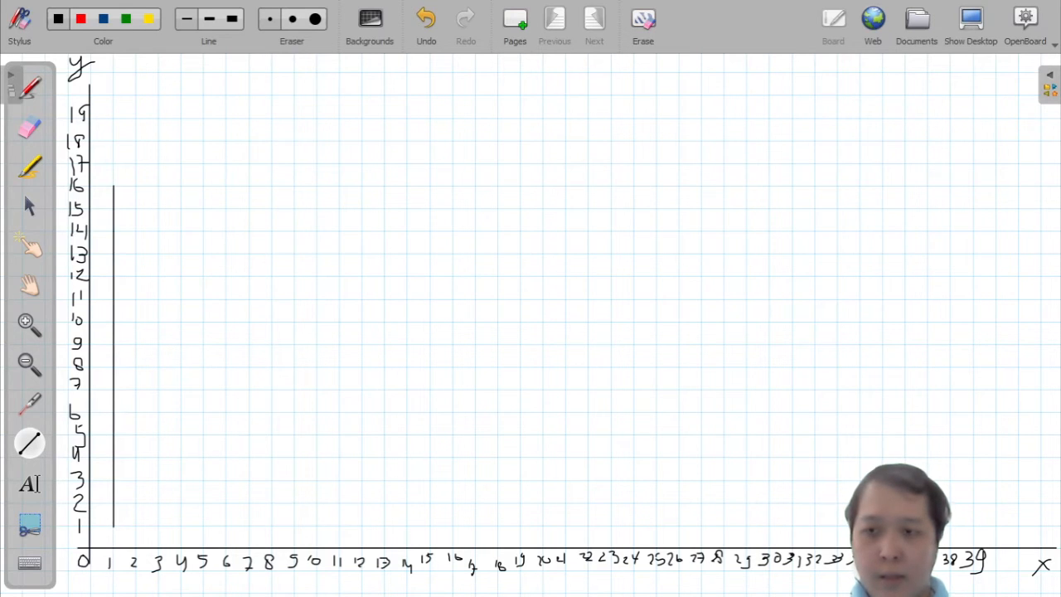
key(ctrl+z)
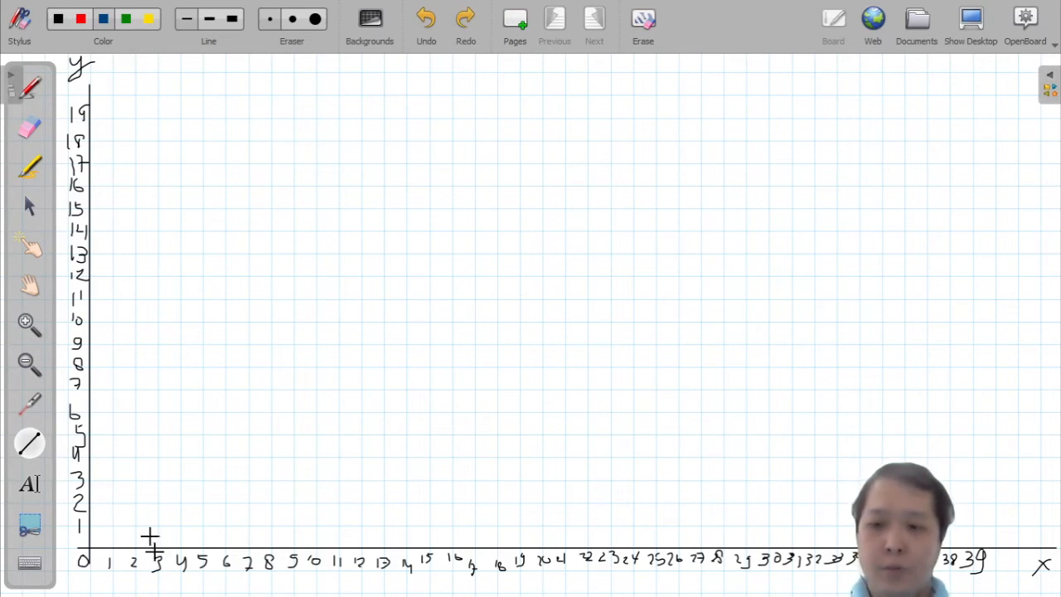
drag(111, 525, 111, 186)
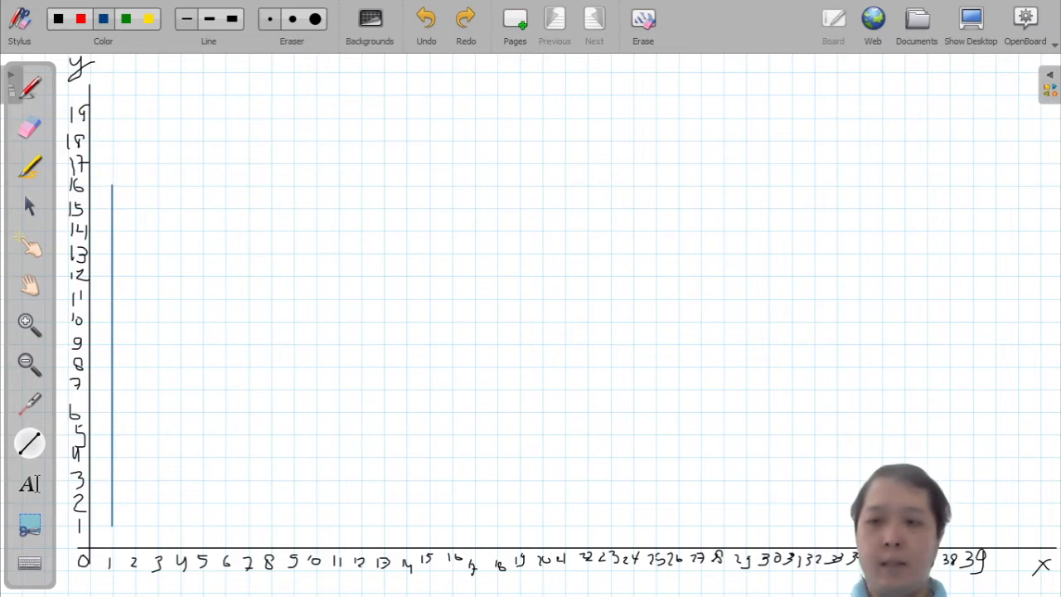
drag(112, 186, 111, 185)
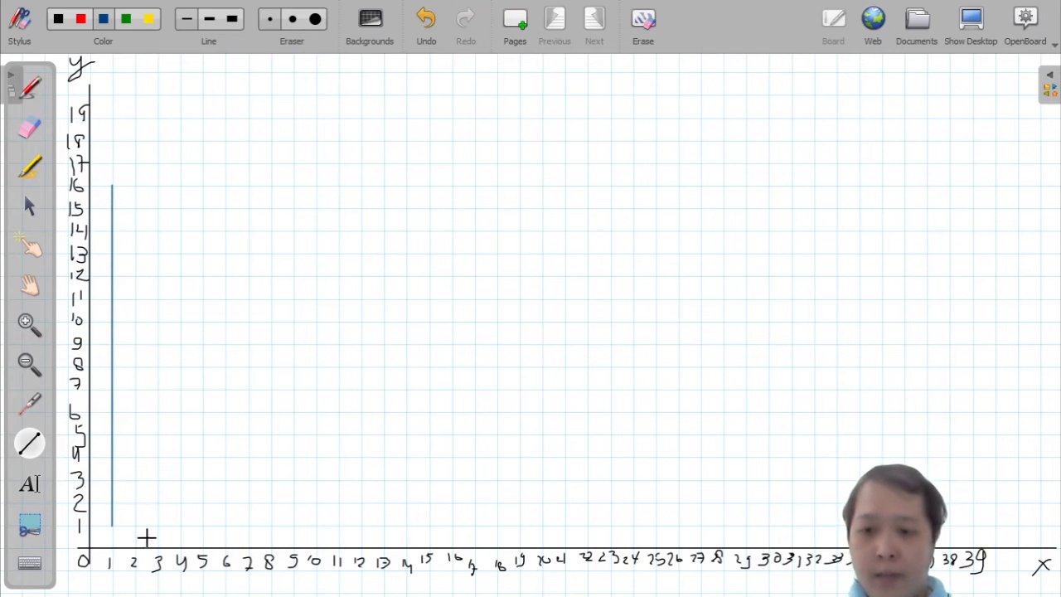
Step: Draw a base segment along y = 1 from x = 1 to 2 and vertical segments along x = 2 from y = 1 to 8 and 9 to 15
drag(111, 524, 122, 524)
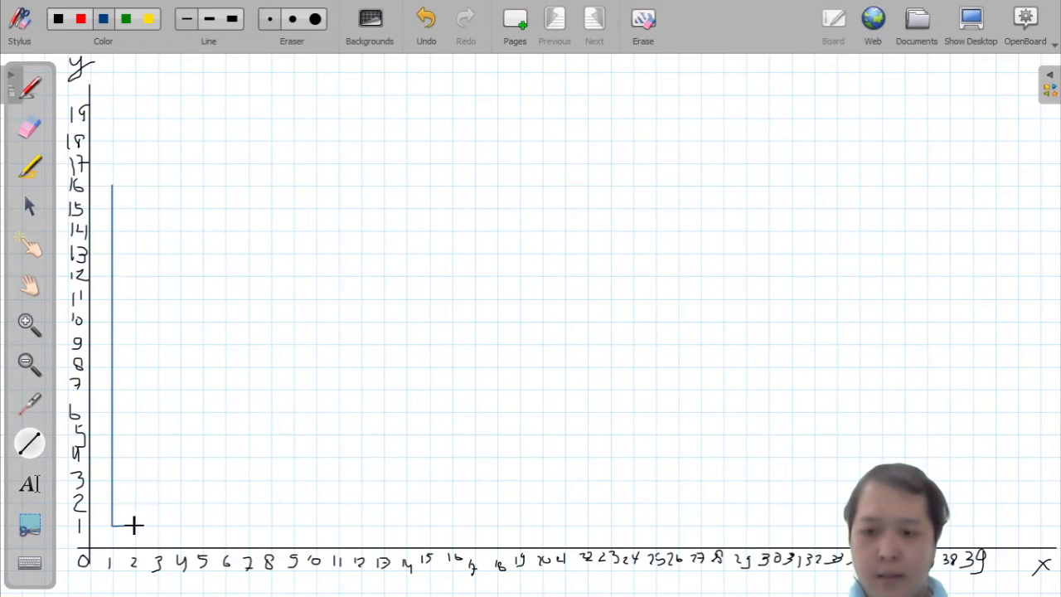
drag(133, 525, 134, 382)
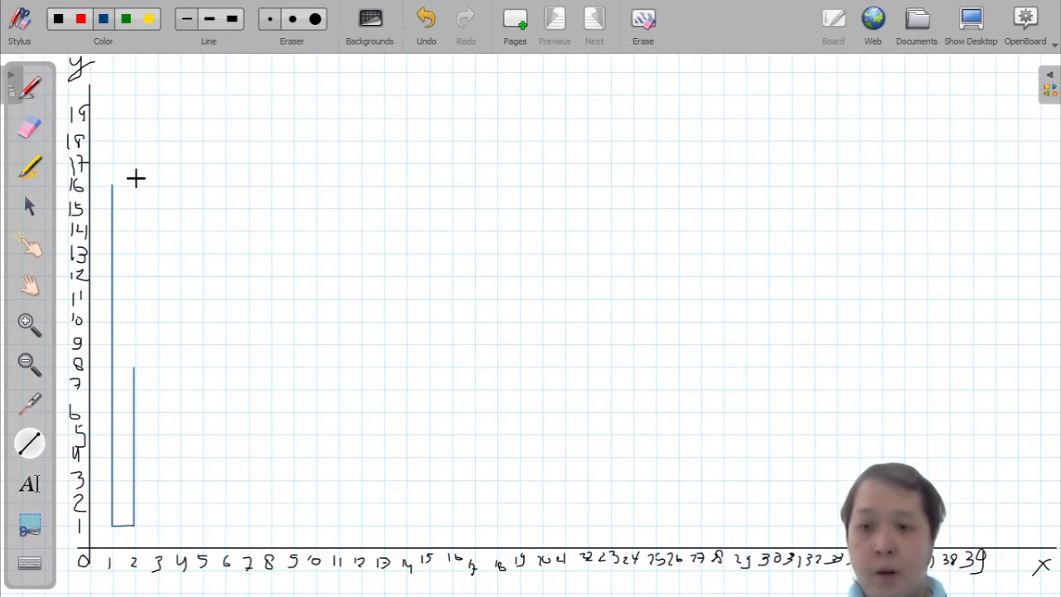
drag(136, 217, 135, 343)
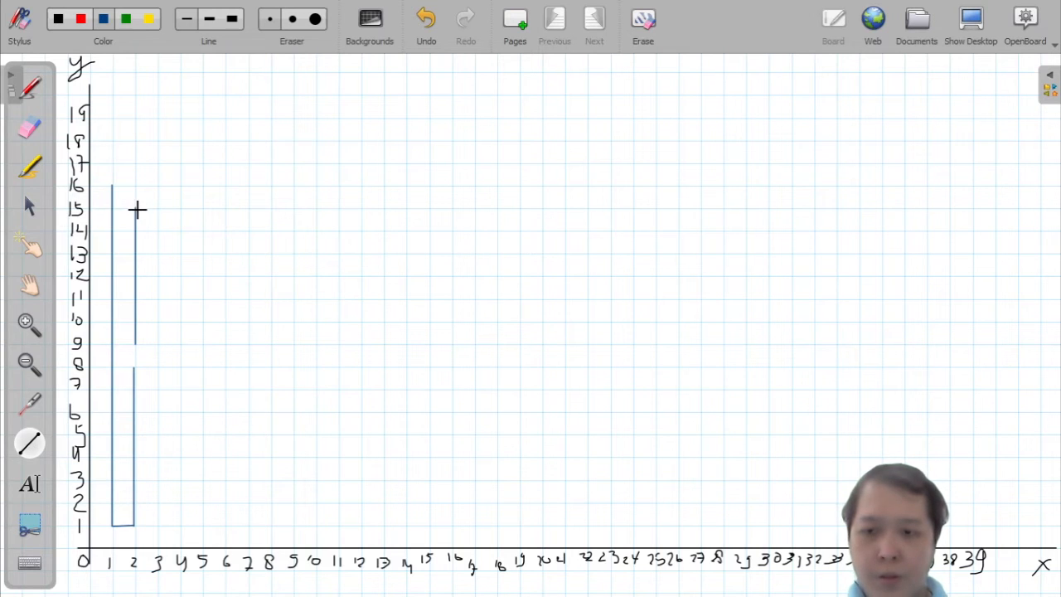
key(ctrl+z)
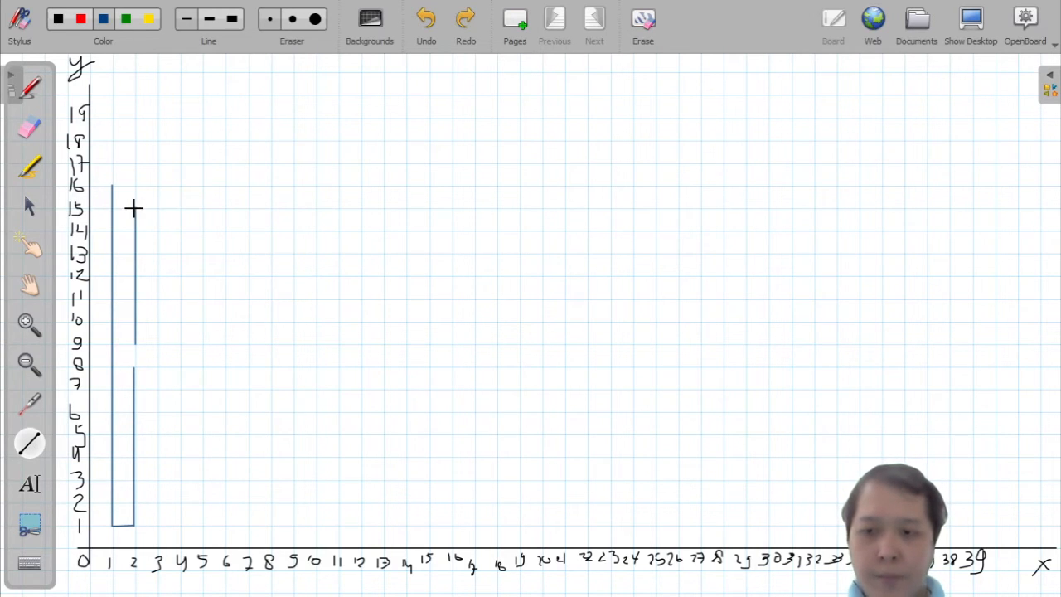
Step: Draw horizontal segments along y = 15 and y = 16 ending at x = 5, plus the inner bowl curve from about (5, 15) to (5, 9)
drag(132, 208, 202, 208)
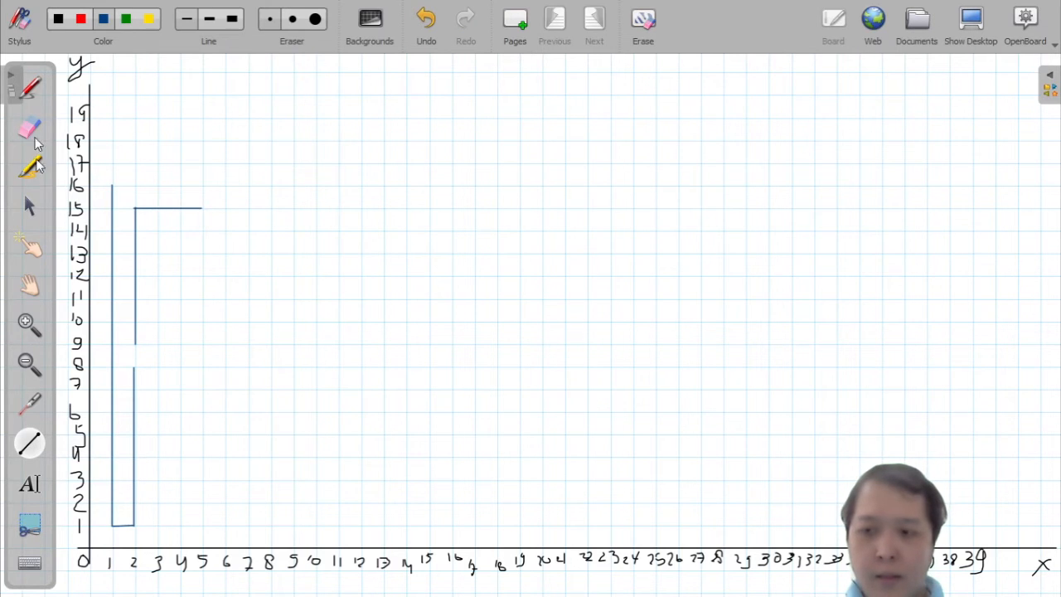
click(31, 89)
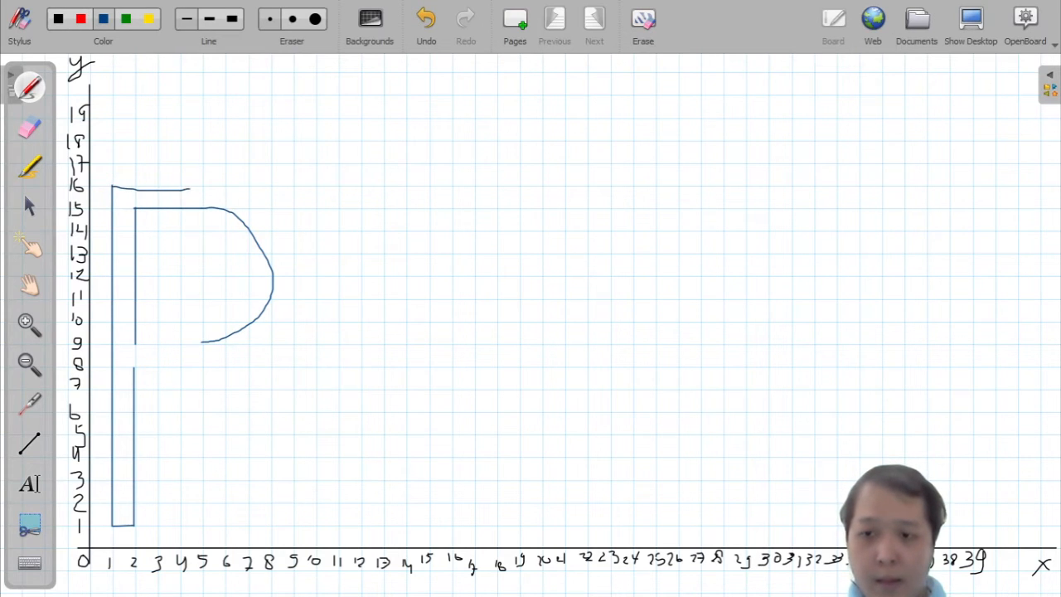
key(ctrl+z)
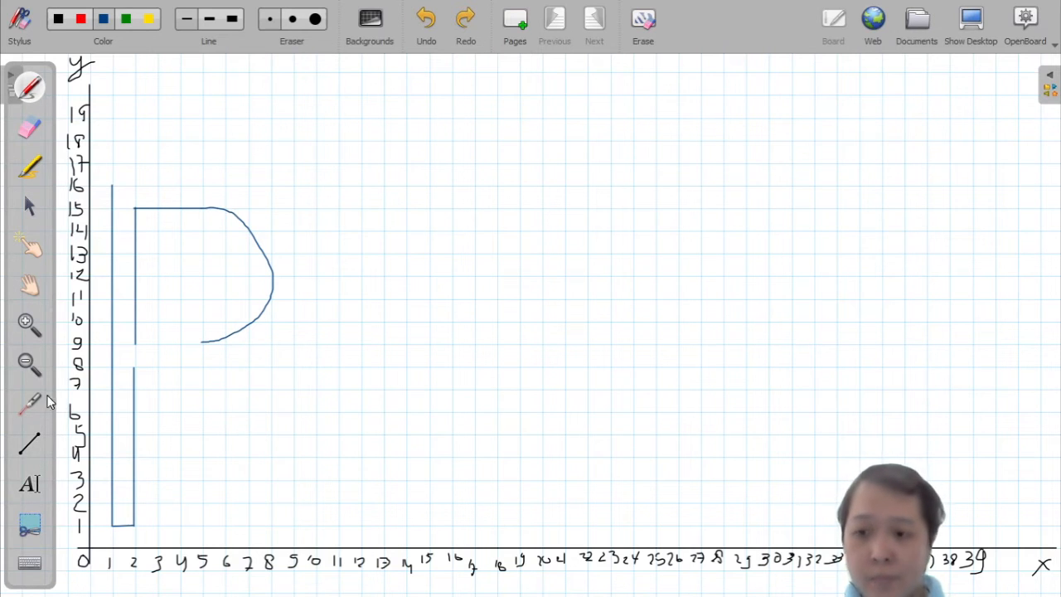
click(30, 443)
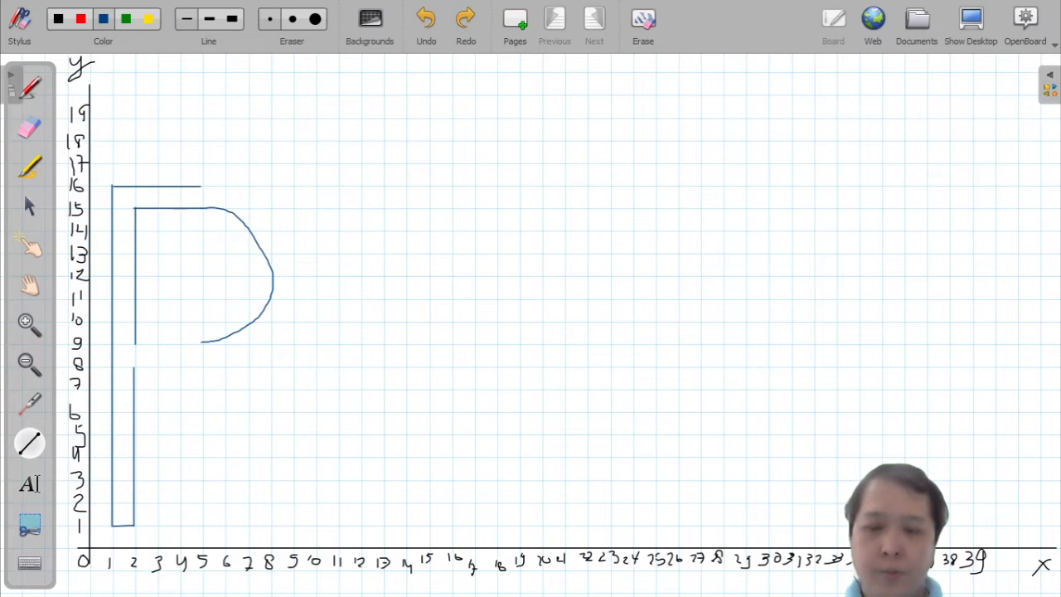
click(240, 194)
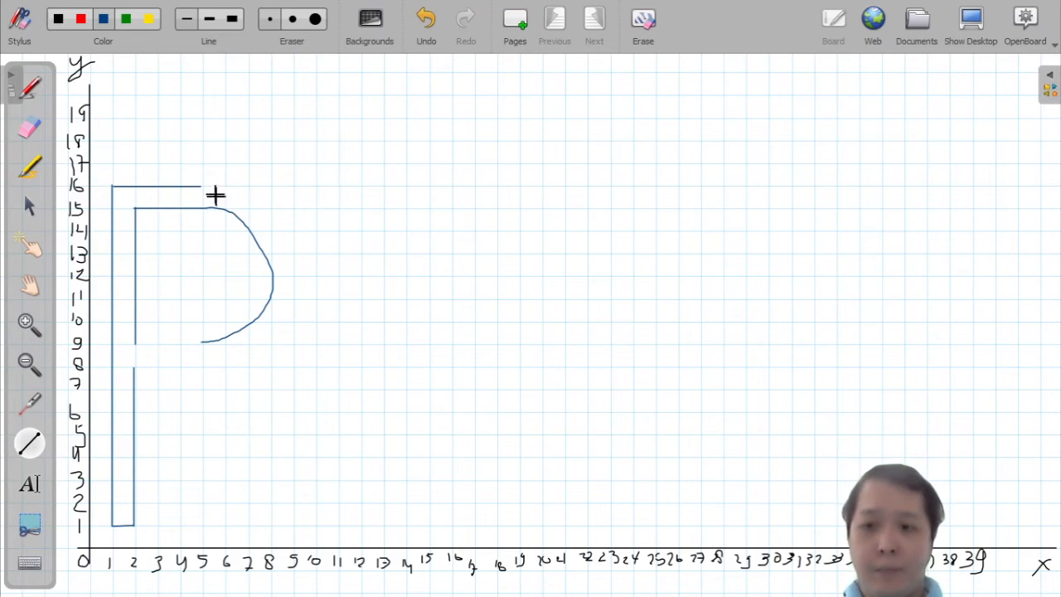
Step: Sketch the outer bowl curve freehand from the end of the y = 16 line down to about (5, 8)
click(32, 87)
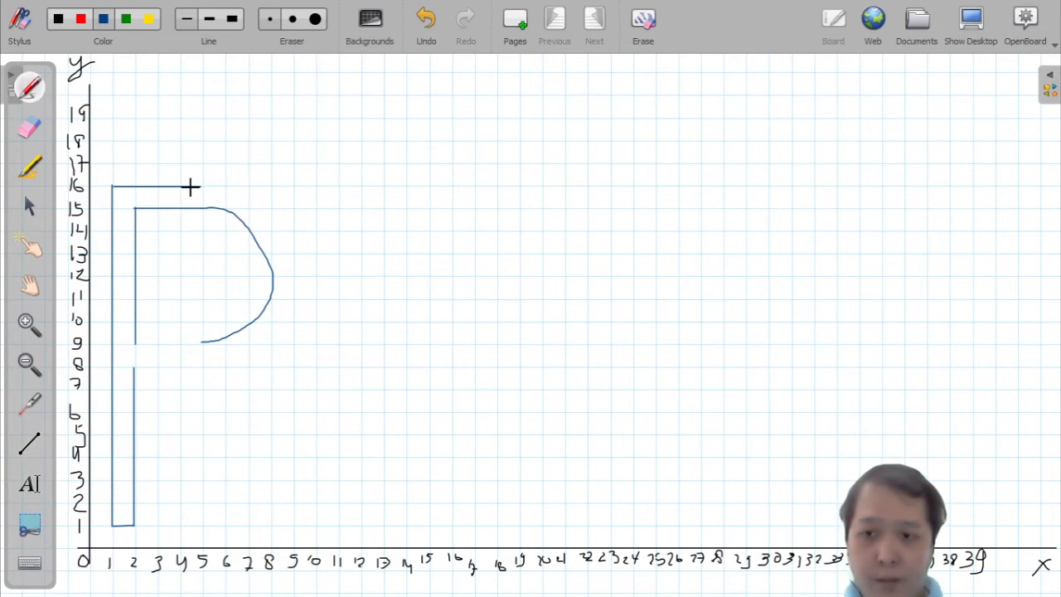
drag(190, 187, 202, 187)
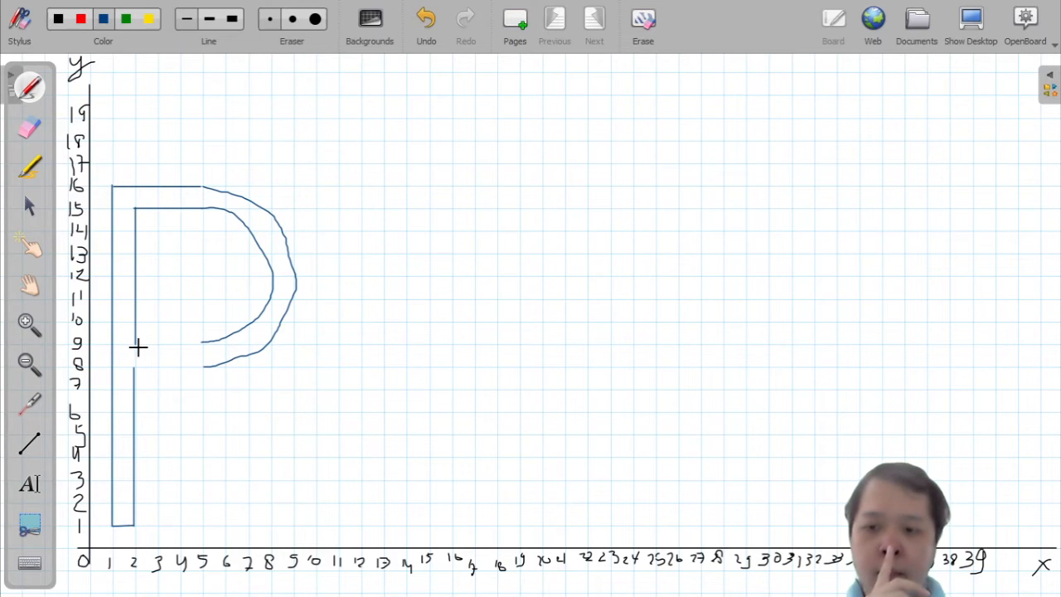
click(30, 443)
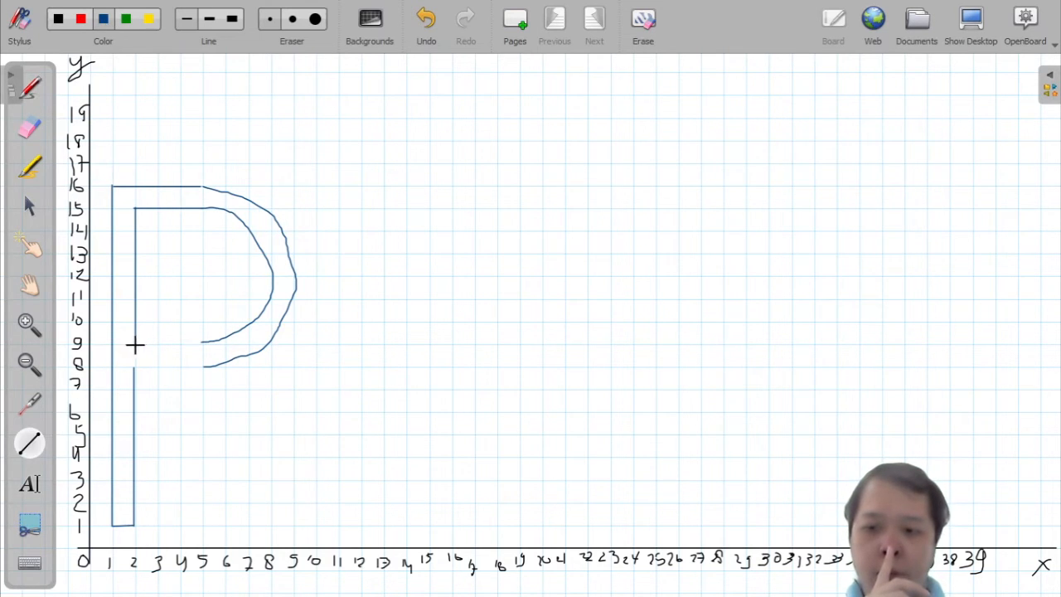
Step: Close the bowl with segments along y = 9 and y = 8, and draw the diagonal leg from about (3, 8) to (9, 1)
drag(202, 348, 202, 343)
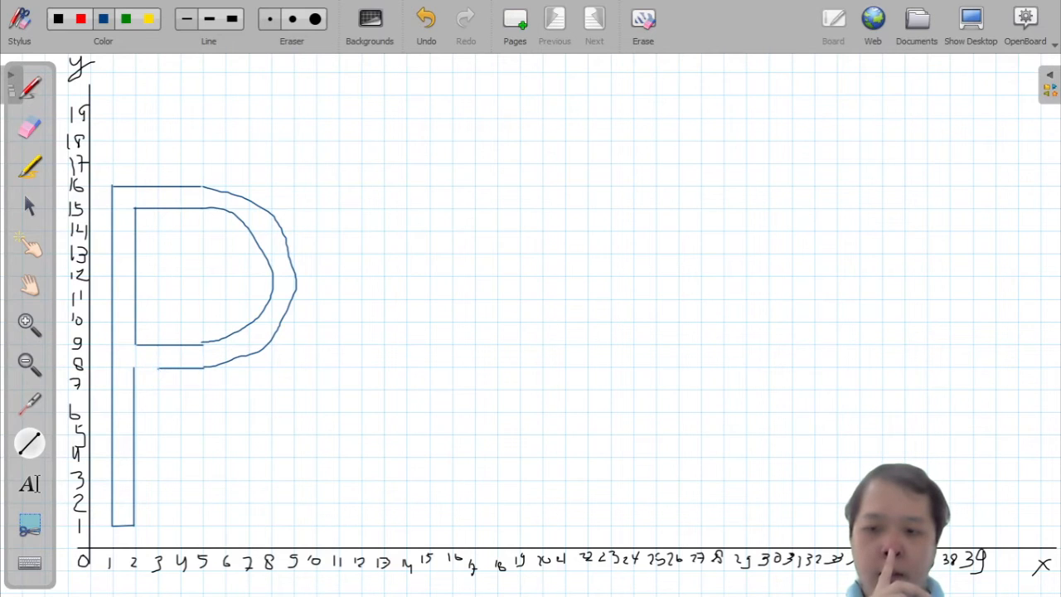
drag(211, 421, 291, 525)
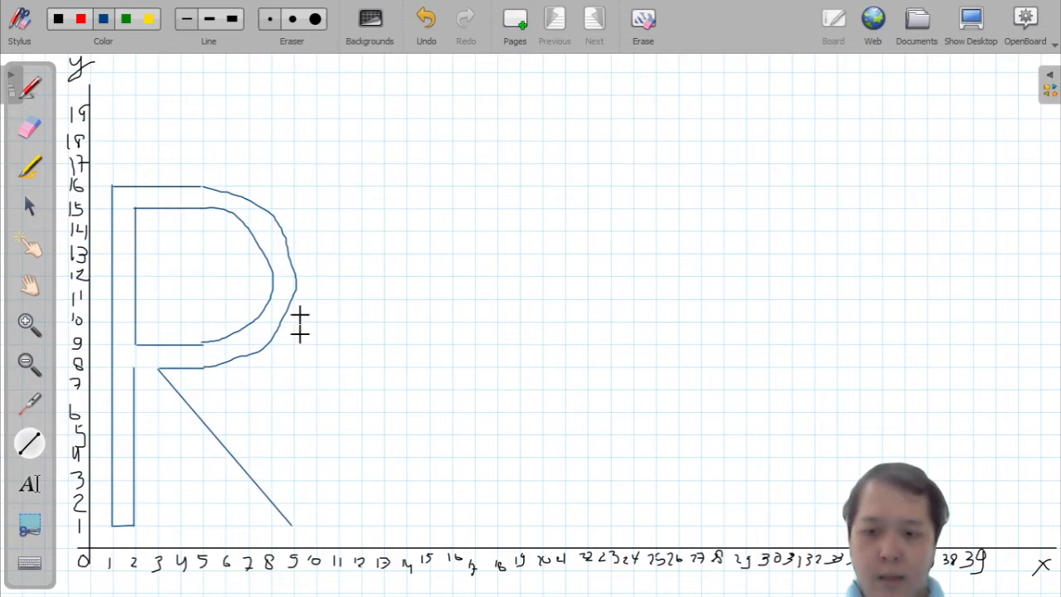
Step: Draw the R leg's inner edge from (2, 8) to about (8, 1), and the A's outer sides from (10, 1) to (13, 16) and (15, 16) to (18, 1)
mouse_move(133, 370)
mouse_down()
mouse_move(224, 489)
mouse_move(273, 526)
mouse_up()
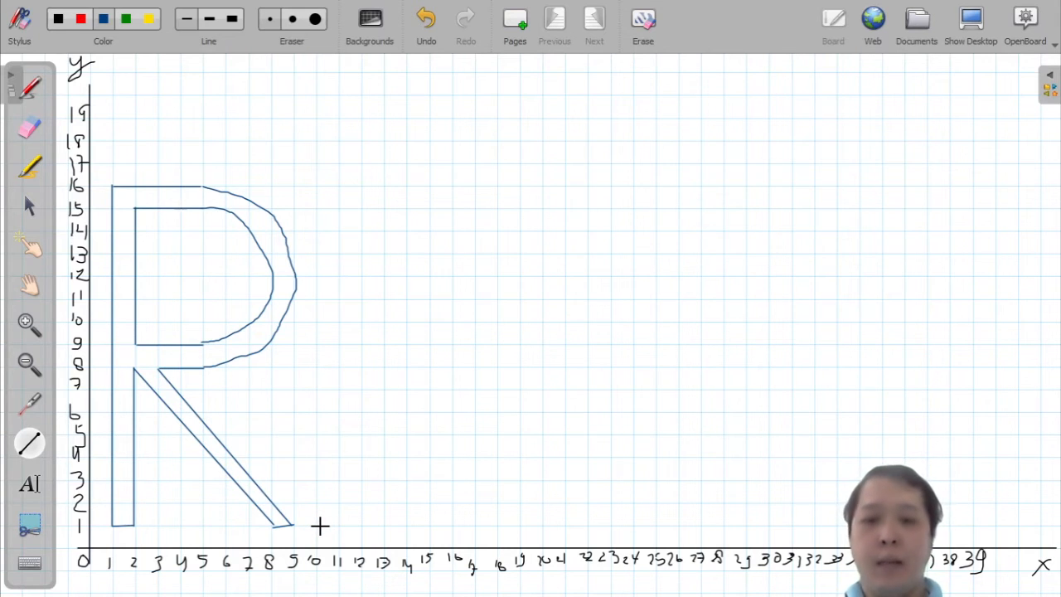
mouse_move(316, 527)
mouse_down()
mouse_move(374, 355)
mouse_move(383, 185)
mouse_move(391, 466)
mouse_move(395, 206)
mouse_move(383, 186)
mouse_up()
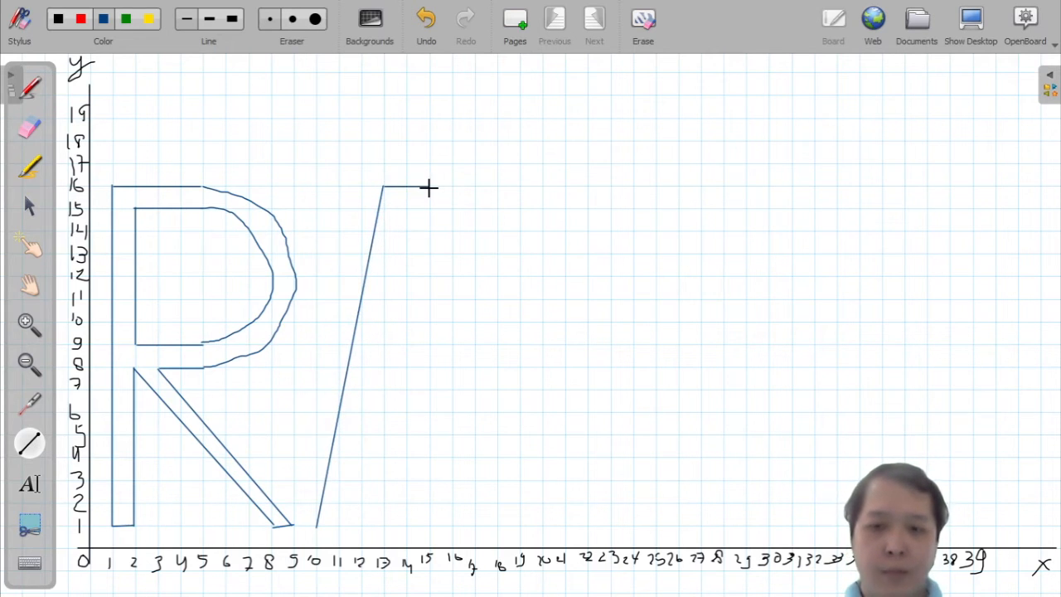
mouse_move(429, 188)
mouse_down()
mouse_move(464, 414)
mouse_move(516, 524)
mouse_move(452, 433)
mouse_move(440, 504)
mouse_move(429, 506)
mouse_move(485, 504)
mouse_move(495, 525)
mouse_up()
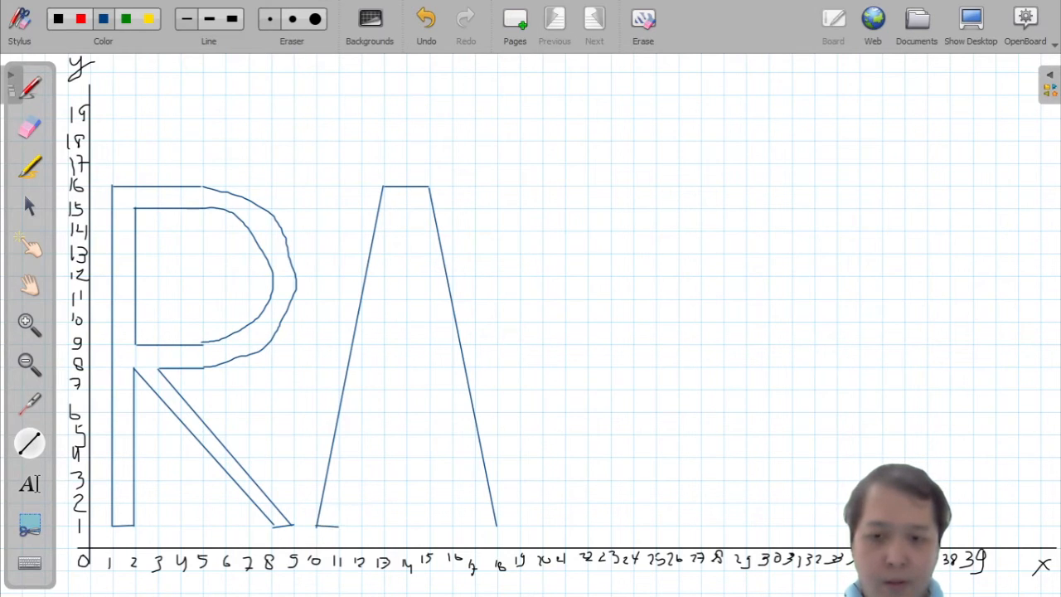
Step: Draw the A's inner triangle from about (14, 15) down to (13, 9) and (15, 9), plus inner leg edges from y = 8 to (11, 1) and (17, 1)
mouse_move(401, 222)
mouse_down()
mouse_move(377, 362)
mouse_move(379, 345)
mouse_up()
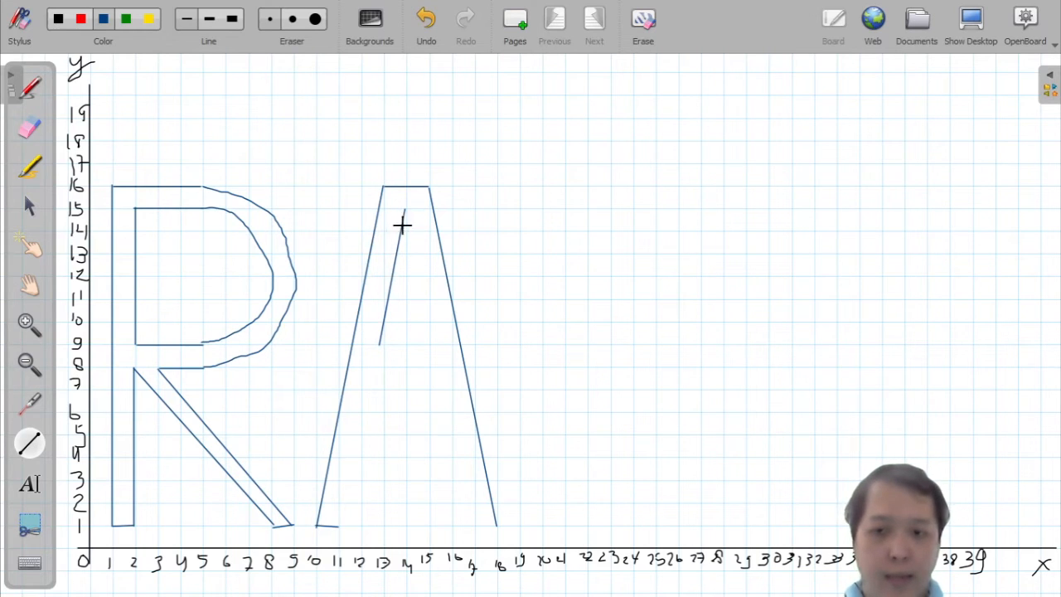
drag(404, 208, 433, 343)
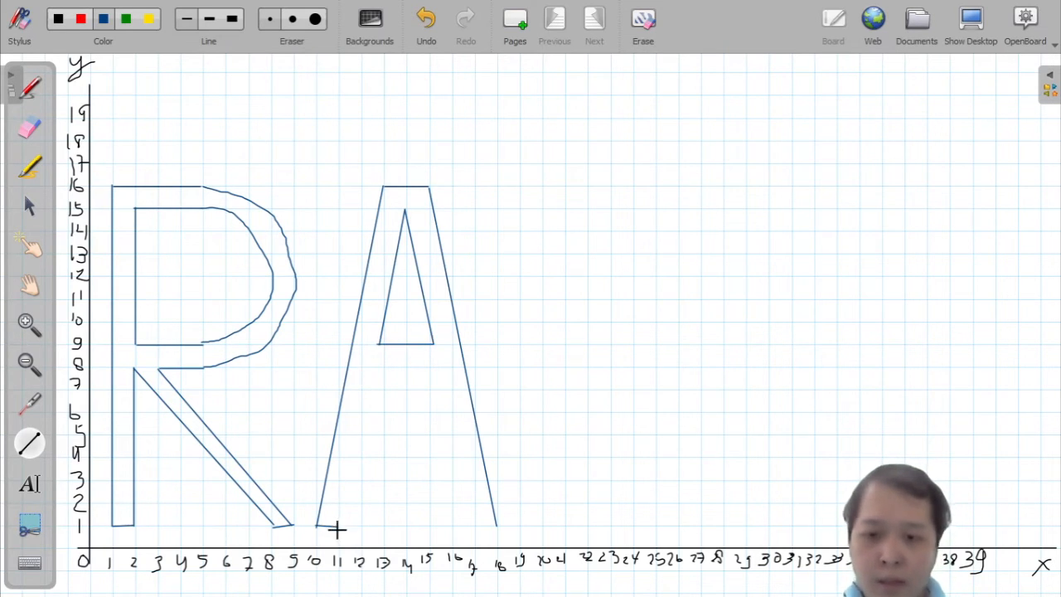
drag(339, 524, 372, 366)
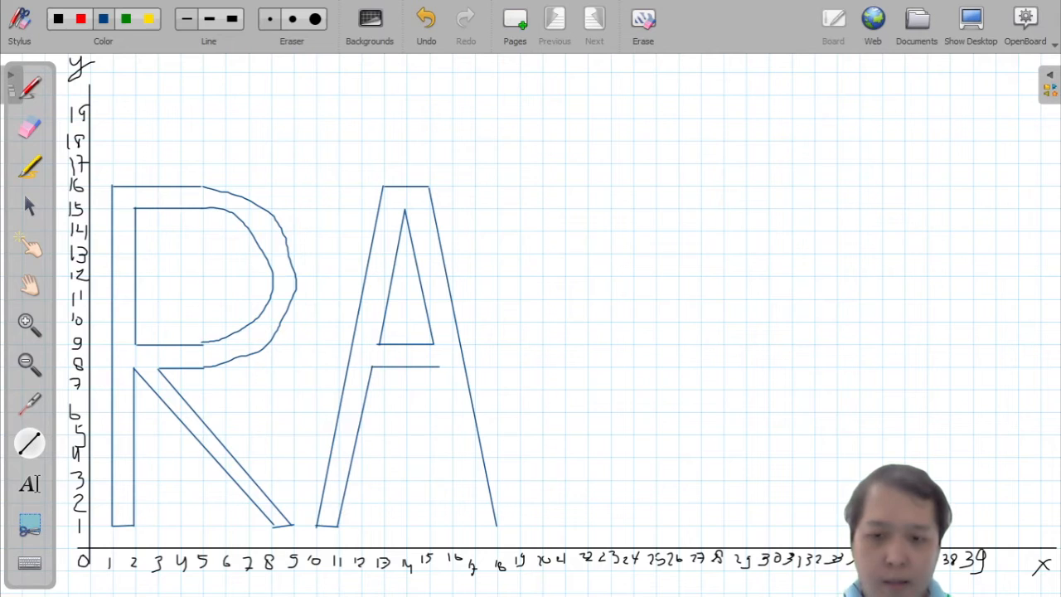
drag(439, 366, 475, 524)
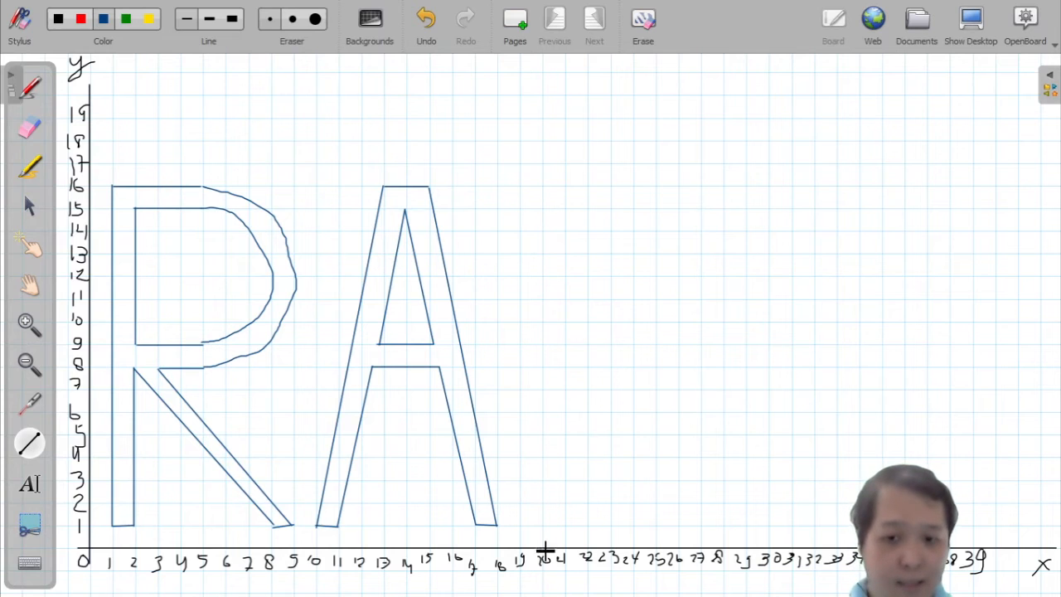
Step: Draw the letter I as vertical segments along x = 19 and x = 20 from y = 1 to 16 with a short base
drag(518, 525, 519, 259)
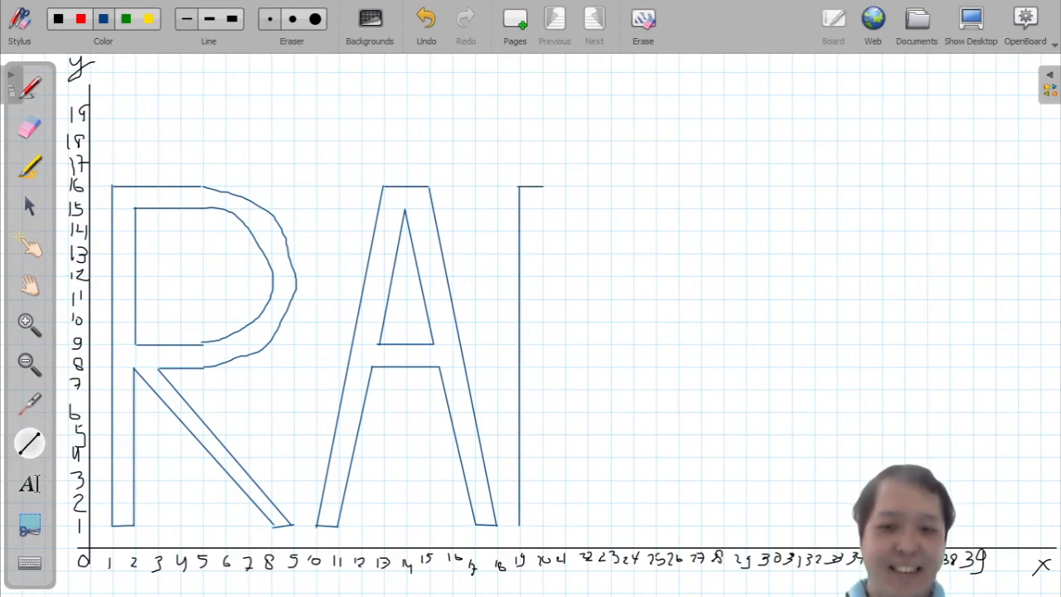
drag(520, 525, 525, 525)
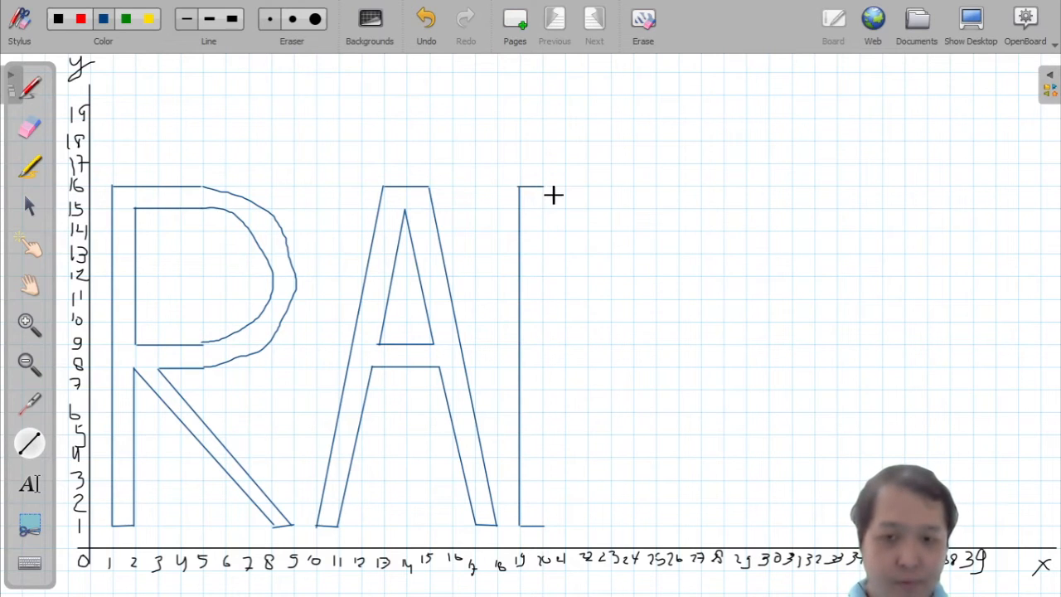
drag(542, 186, 543, 525)
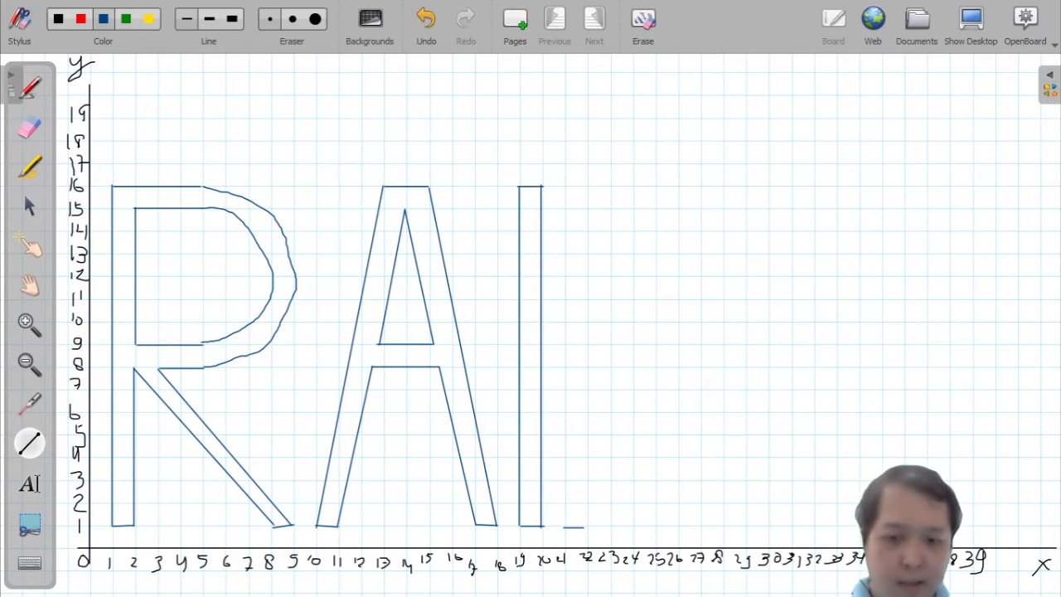
Step: Draw the letter N with verticals along x = 21, 22, 28 and 29 and two parallel diagonals from x = 22 down to x = 28
drag(566, 527, 566, 186)
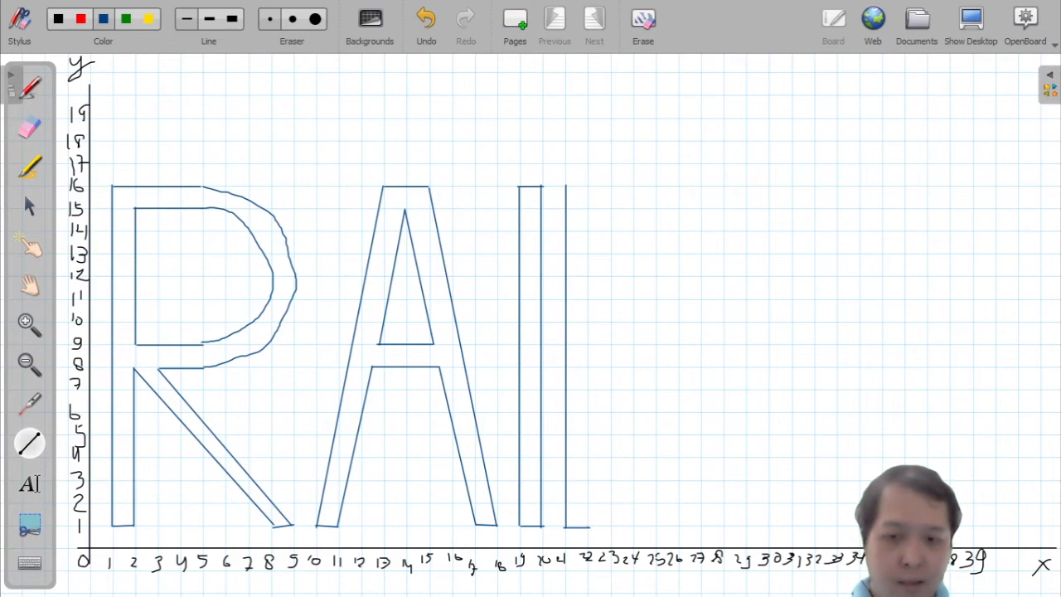
drag(588, 527, 588, 266)
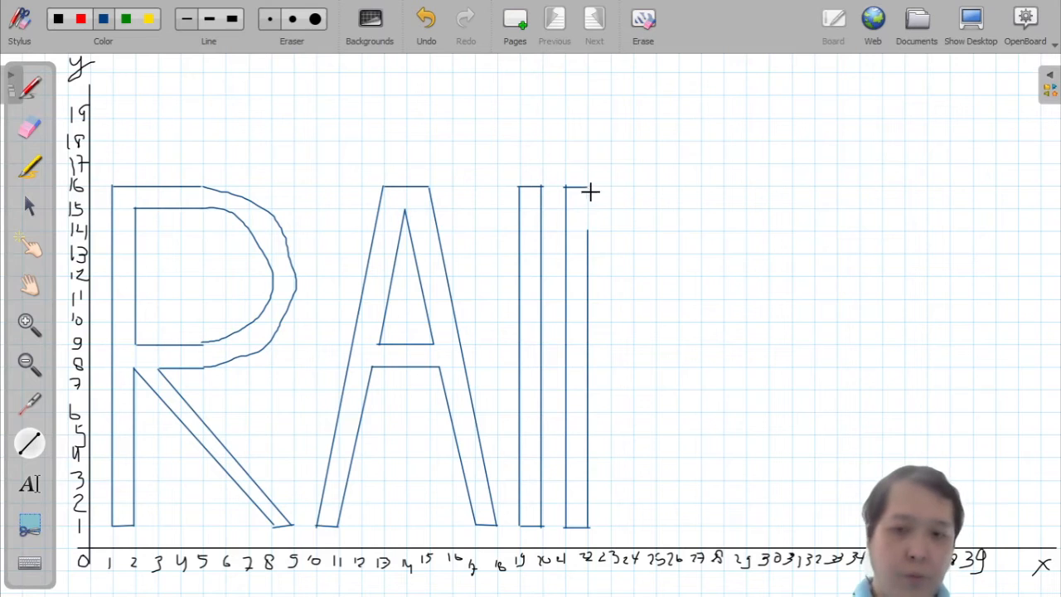
drag(588, 188, 725, 524)
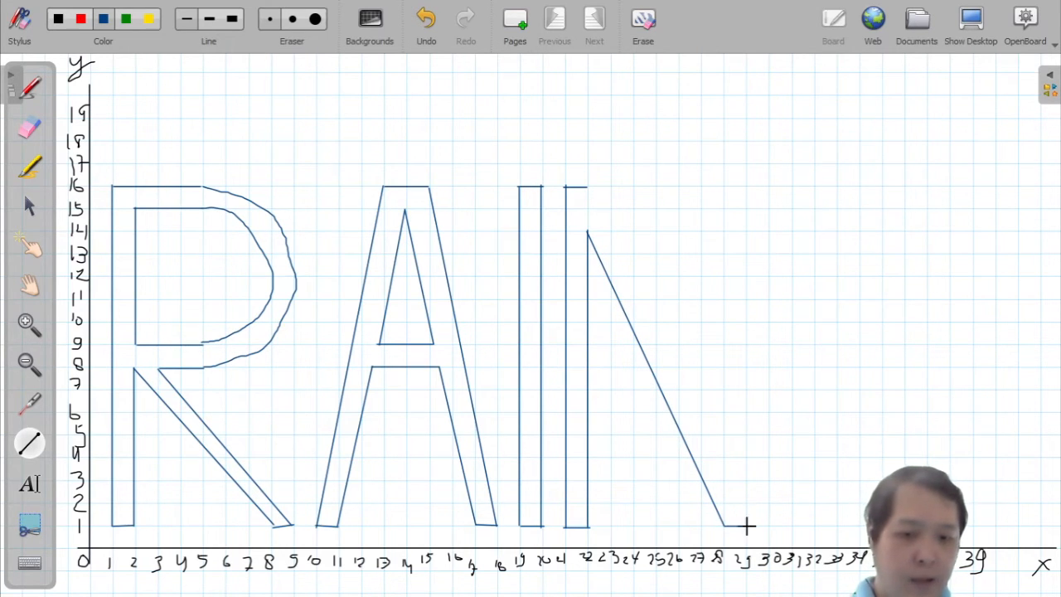
mouse_move(746, 525)
mouse_down()
mouse_move(736, 174)
mouse_move(747, 186)
mouse_up()
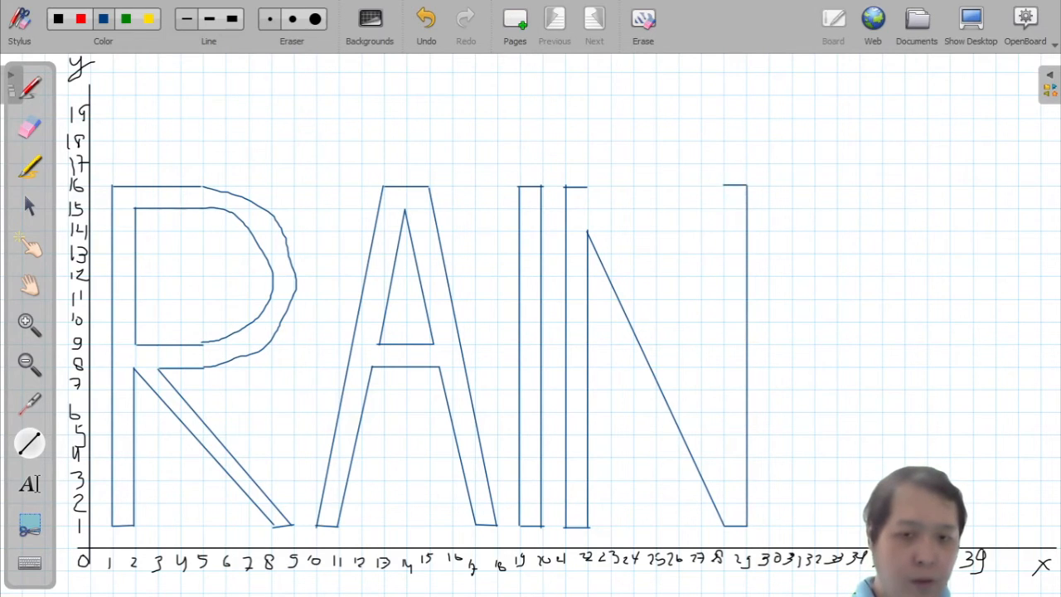
drag(724, 185, 724, 477)
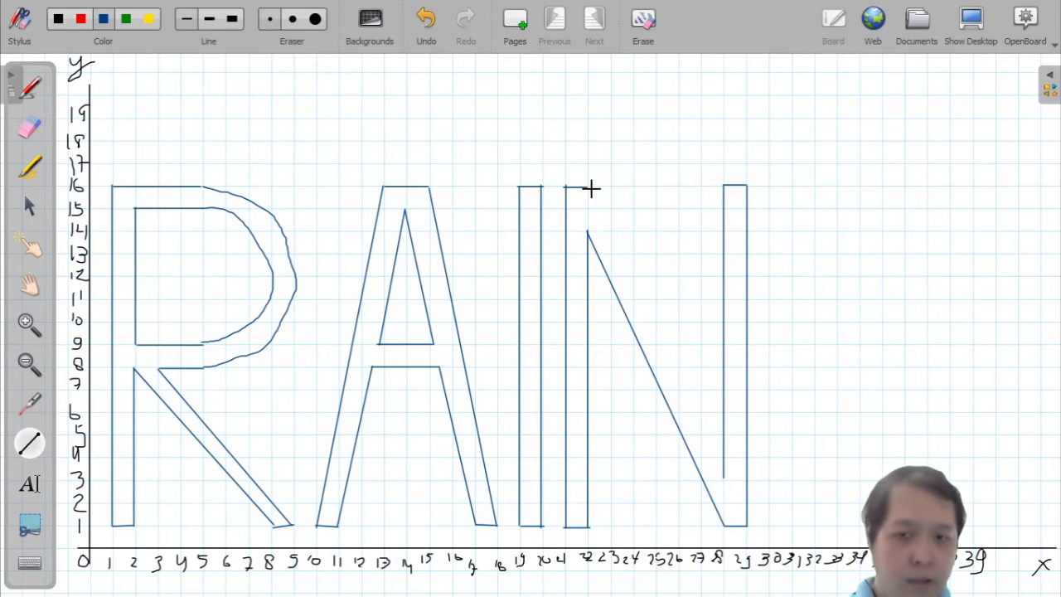
mouse_move(589, 187)
mouse_down()
mouse_move(701, 350)
mouse_move(734, 466)
mouse_move(723, 479)
mouse_up()
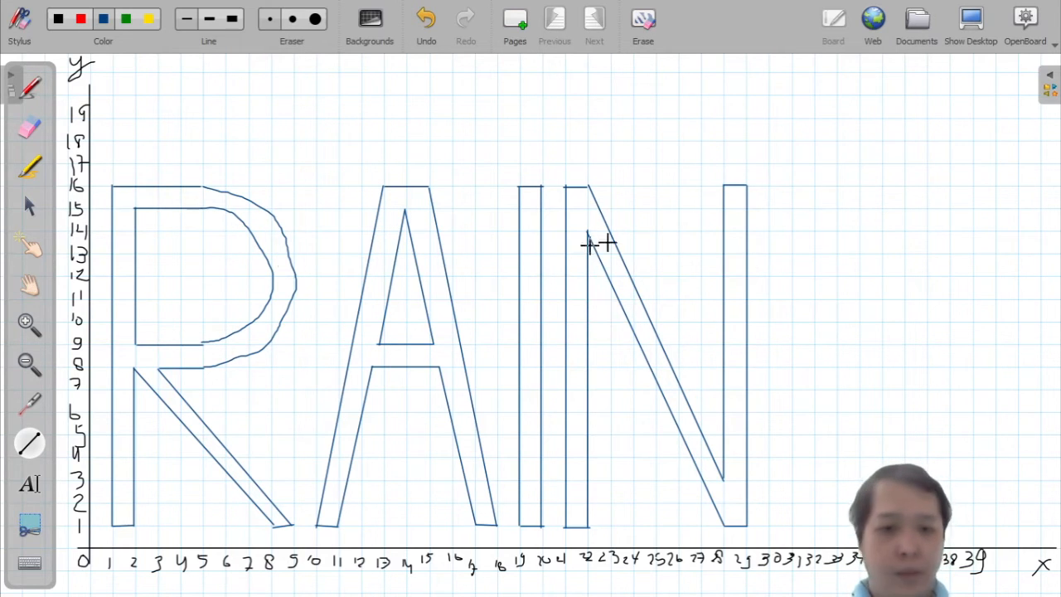
Step: Switch to the freehand pen and sketch the S's upper outer curve from about (38, 12.5) around to about (33, 8)
click(32, 89)
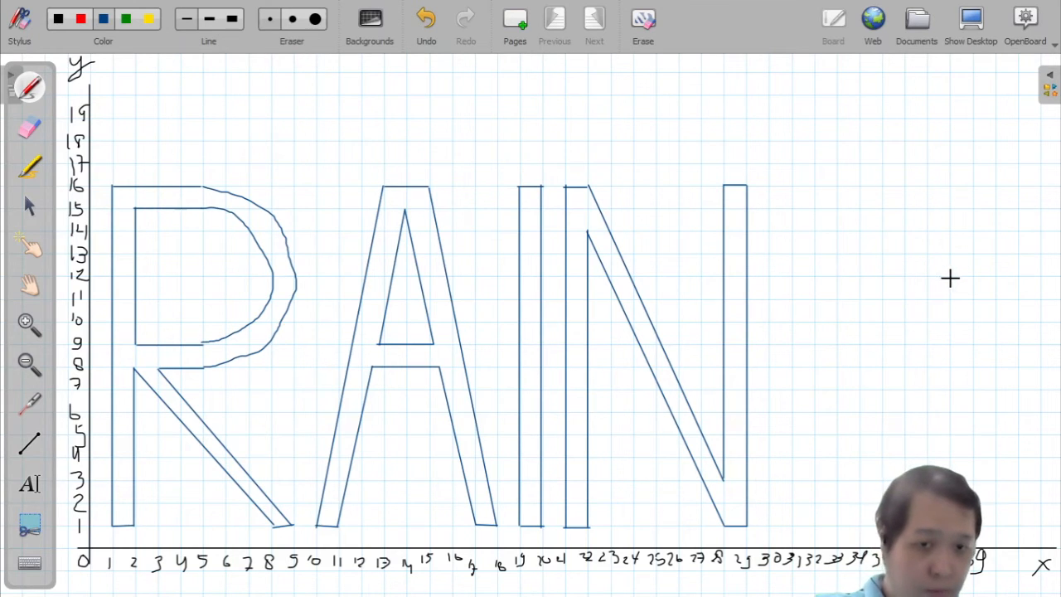
mouse_move(951, 264)
mouse_down()
mouse_move(940, 228)
mouse_move(884, 187)
mouse_move(824, 193)
mouse_move(783, 237)
mouse_up()
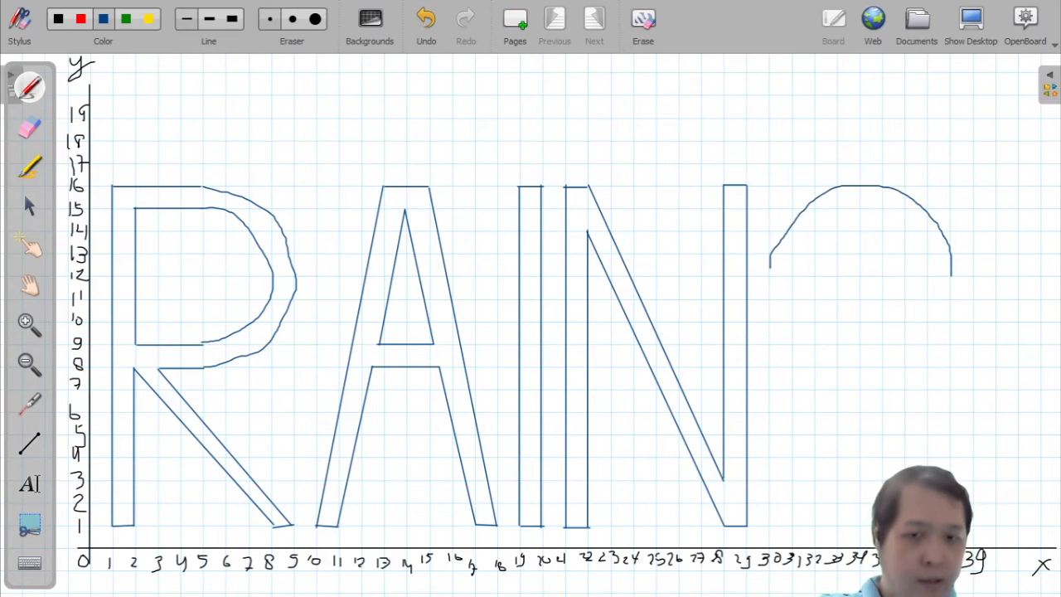
mouse_move(769, 290)
mouse_down()
mouse_move(780, 325)
mouse_move(834, 365)
mouse_up()
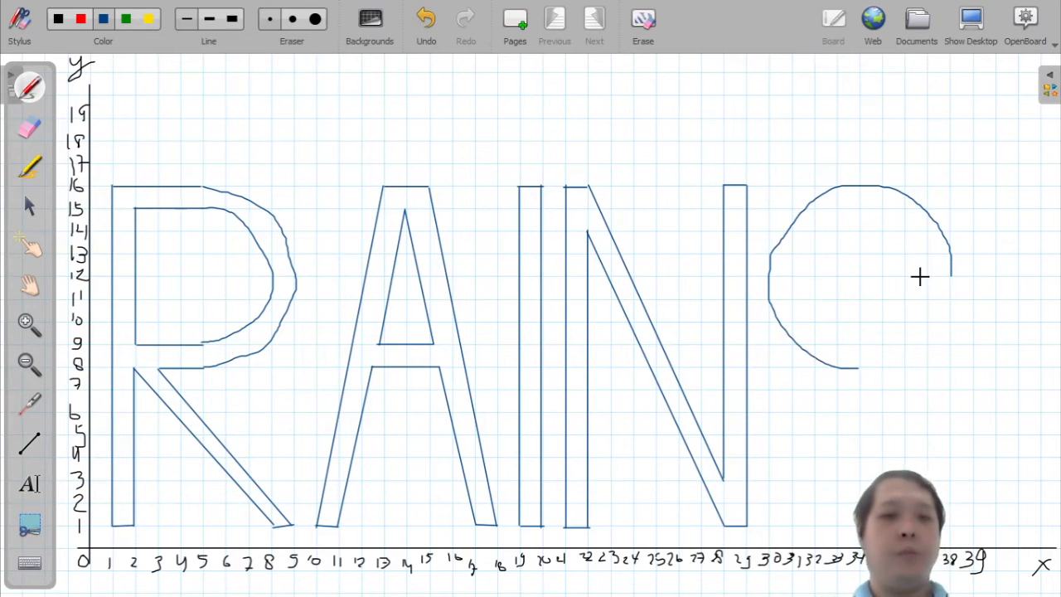
drag(926, 277, 949, 280)
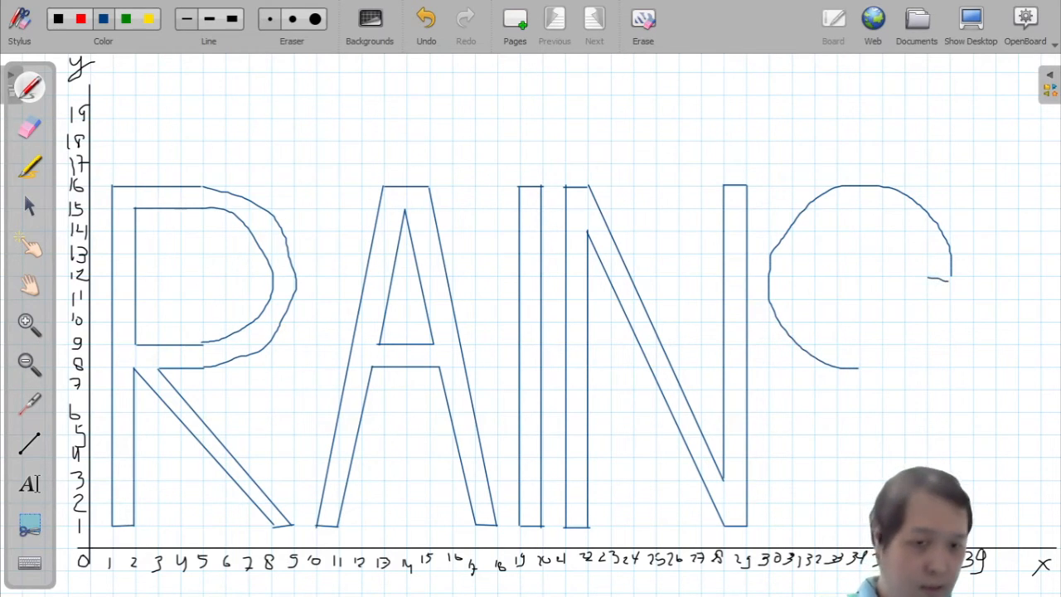
key(ctrl+z)
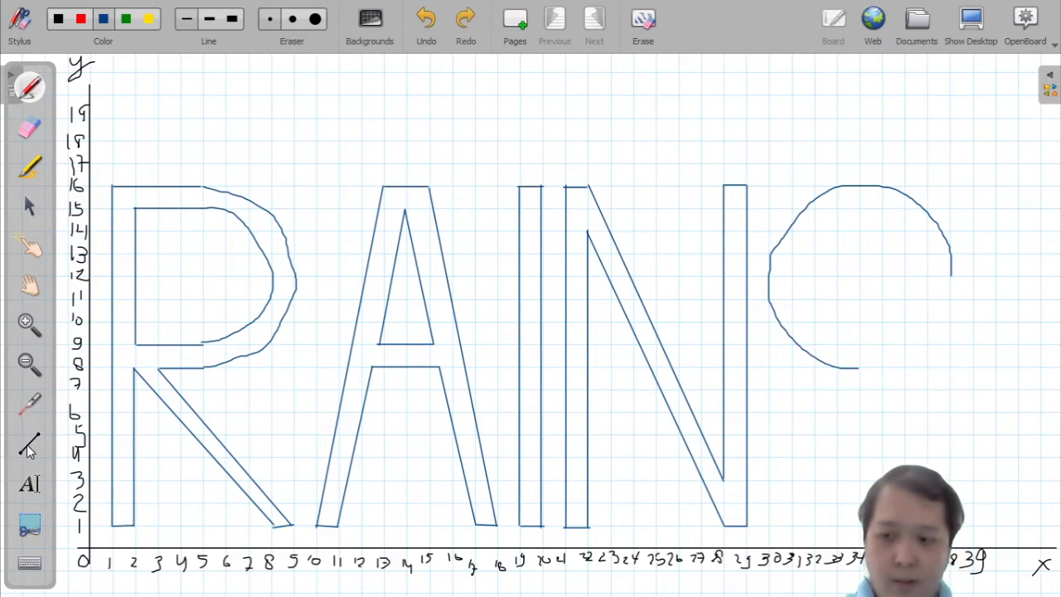
Step: Sketch the S's inner upper curve, then its lower outer and inner curves ending in a tail near (30, 5)
mouse_move(928, 276)
mouse_down()
mouse_move(950, 275)
mouse_move(929, 272)
mouse_move(927, 240)
mouse_move(884, 209)
mouse_move(845, 205)
mouse_move(813, 228)
mouse_move(793, 259)
mouse_move(800, 308)
mouse_move(823, 339)
mouse_move(863, 344)
mouse_up()
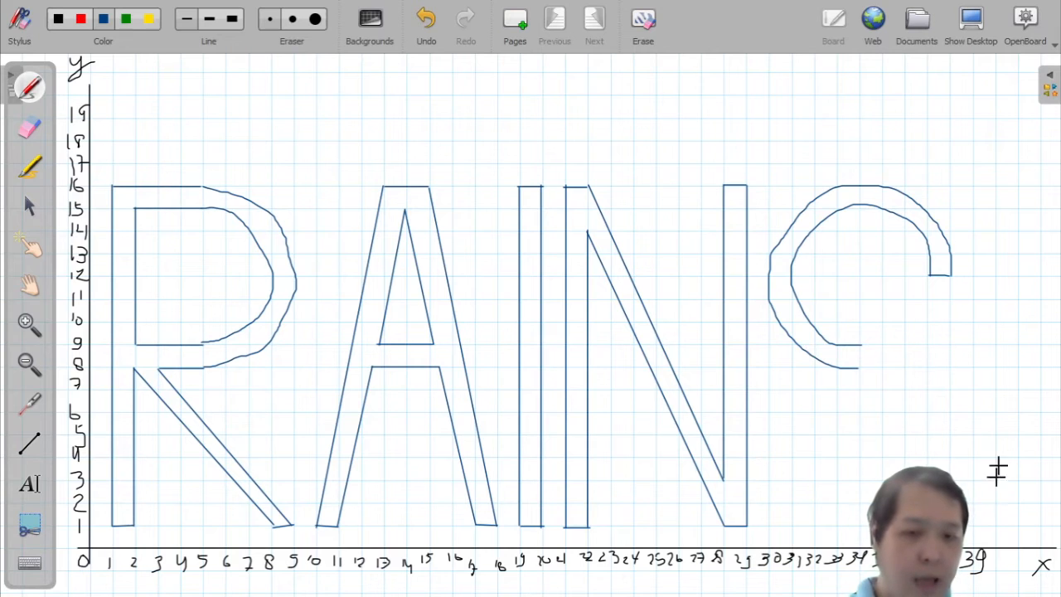
mouse_move(859, 344)
mouse_down()
mouse_move(910, 364)
mouse_move(947, 415)
mouse_up()
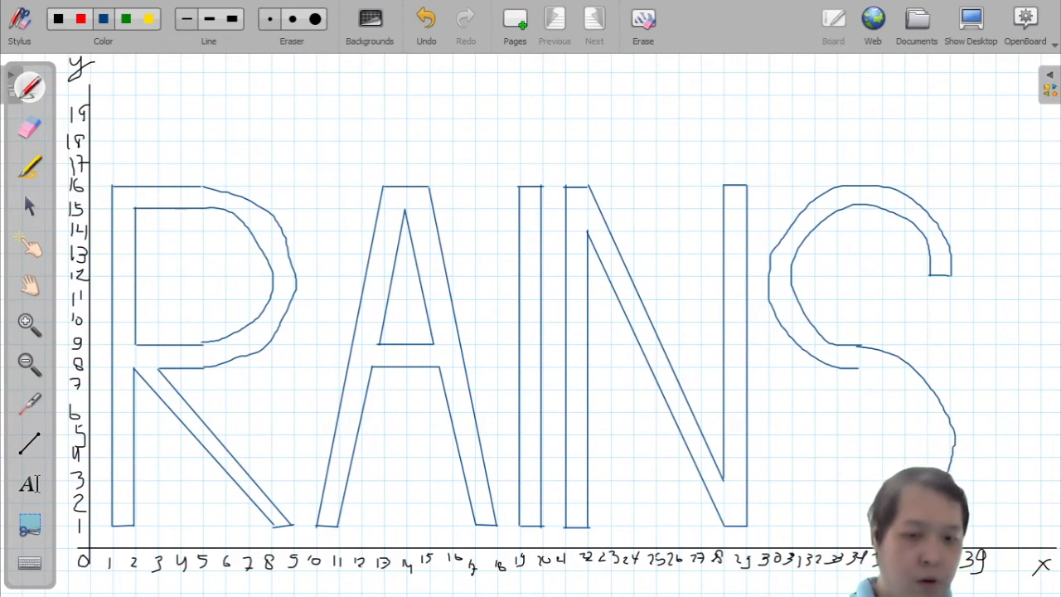
mouse_move(845, 523)
mouse_down()
mouse_move(794, 484)
mouse_move(767, 445)
mouse_up()
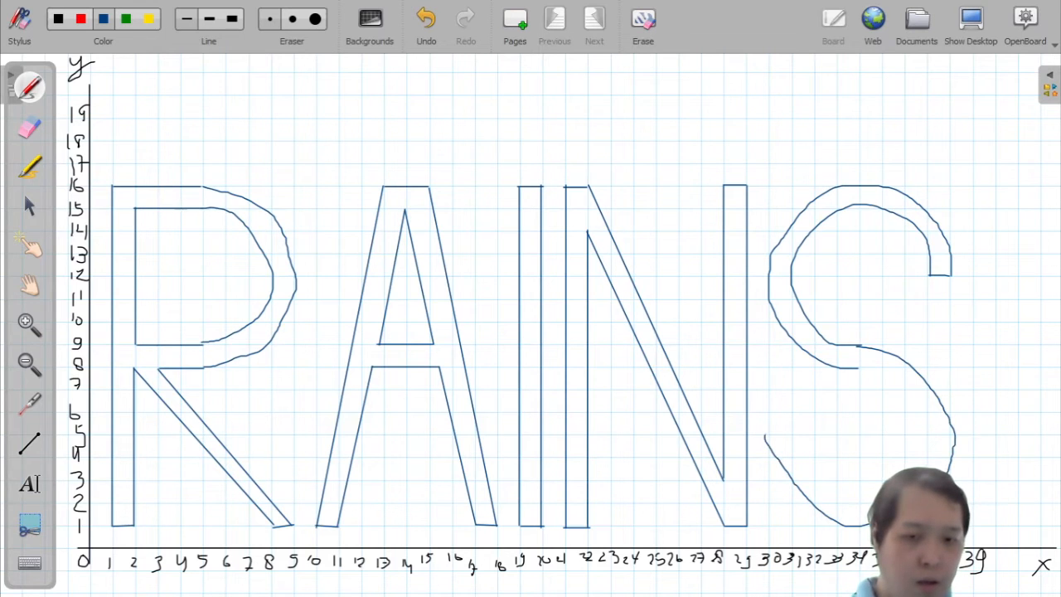
mouse_move(856, 369)
mouse_down()
mouse_move(901, 383)
mouse_move(923, 427)
mouse_up()
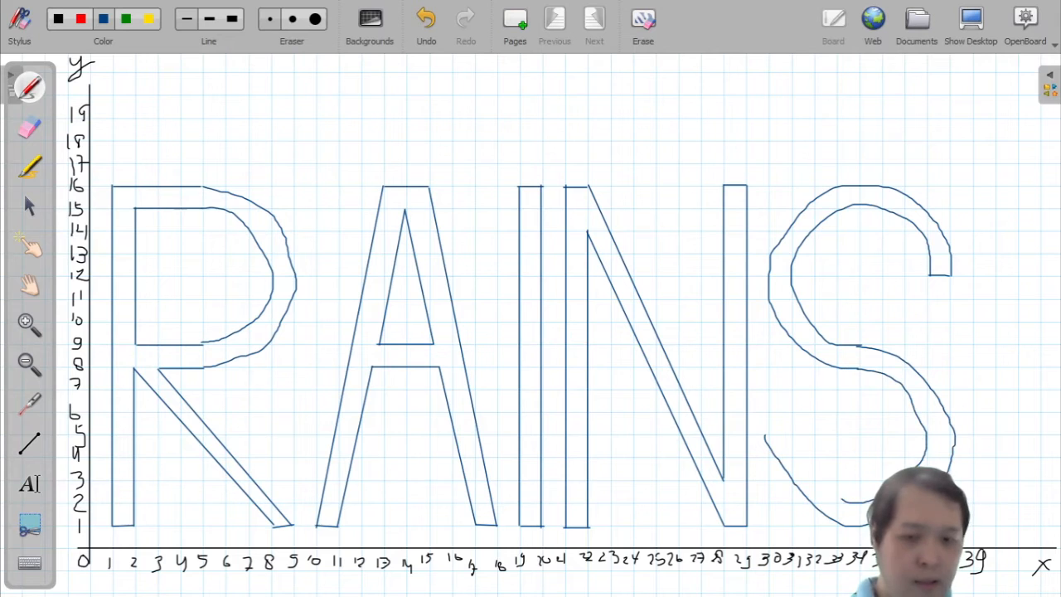
drag(842, 500, 767, 434)
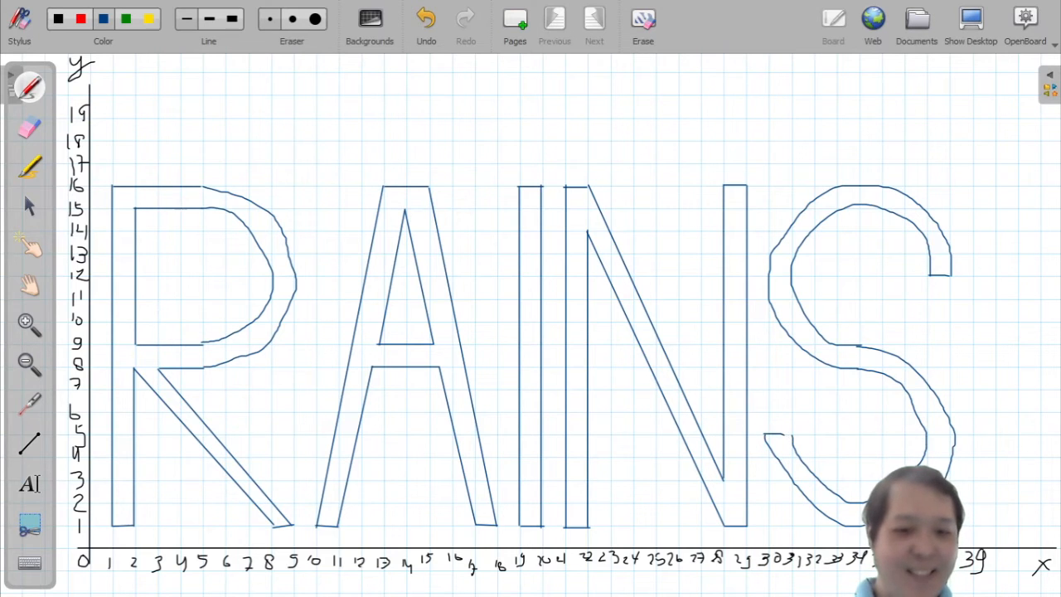
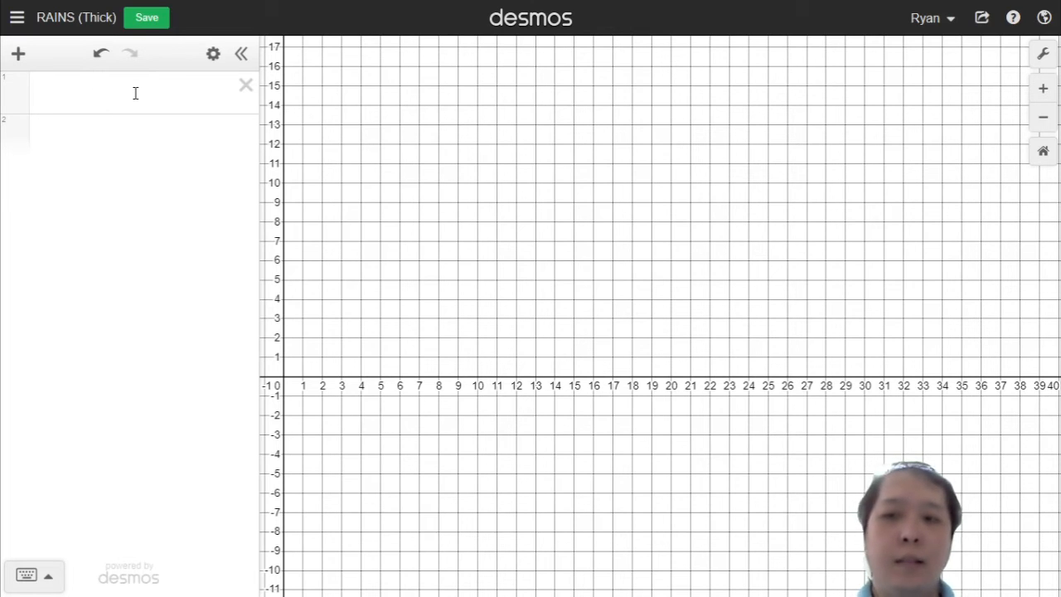
Step: Graph the vertical segment x = 1 restricted to 1 ≤ y ≤ 16
click(179, 96)
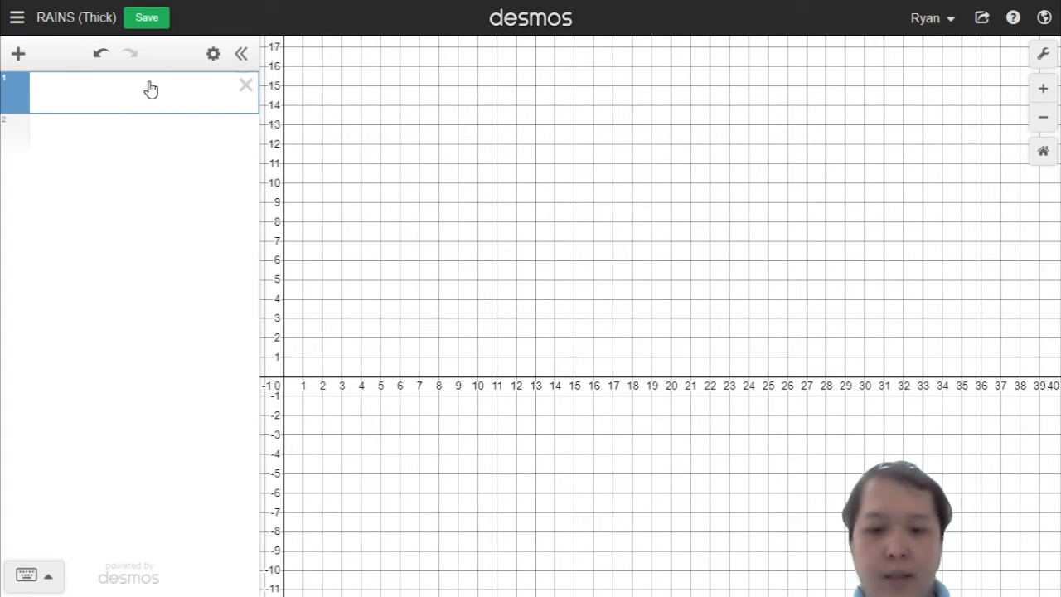
text(x+1)
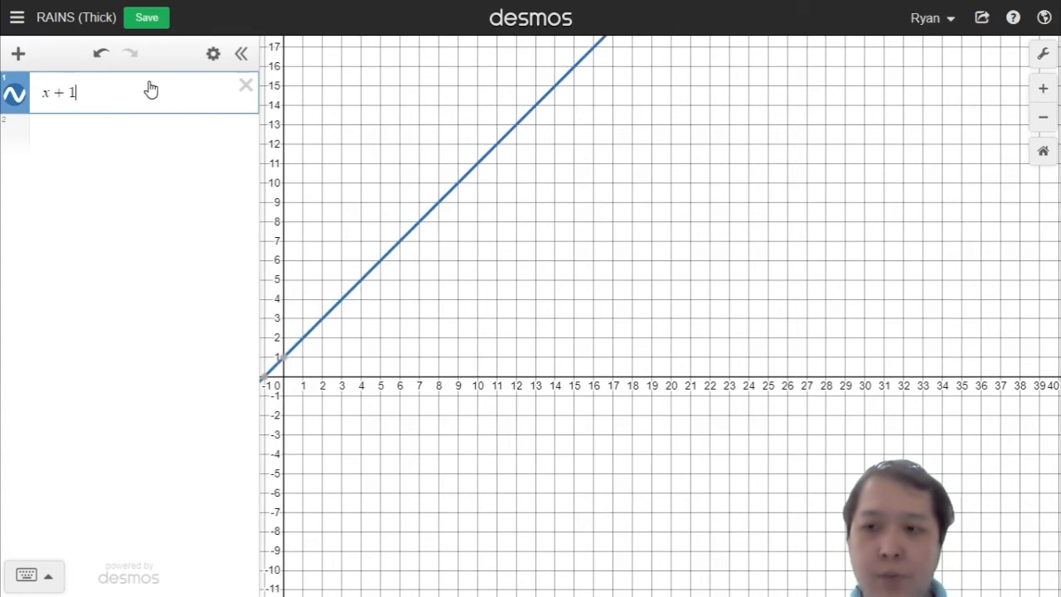
key(BackSpace)
key(BackSpace)
text(=1{)
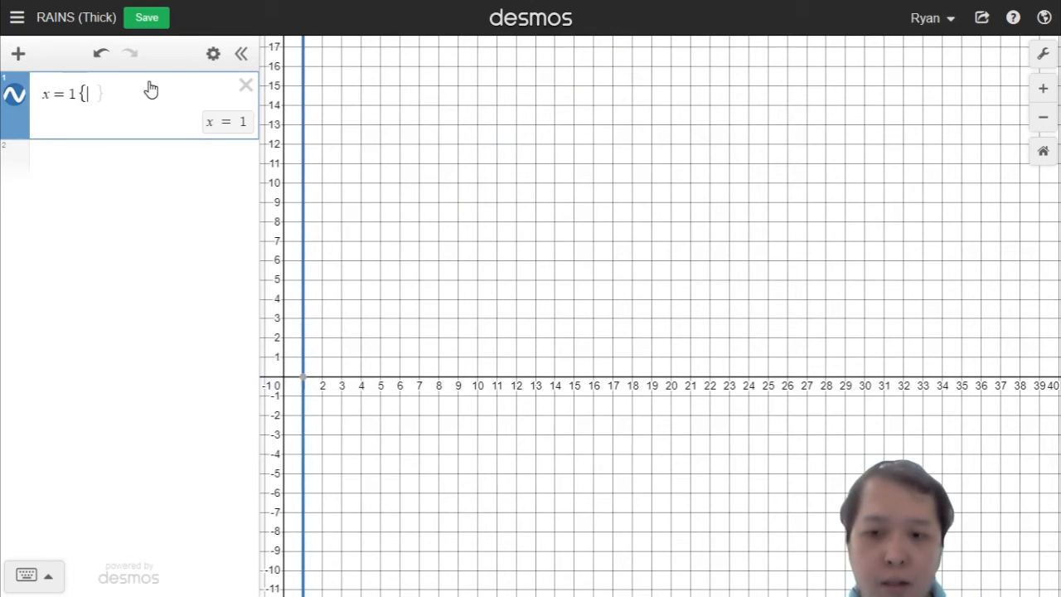
text(1<=y)
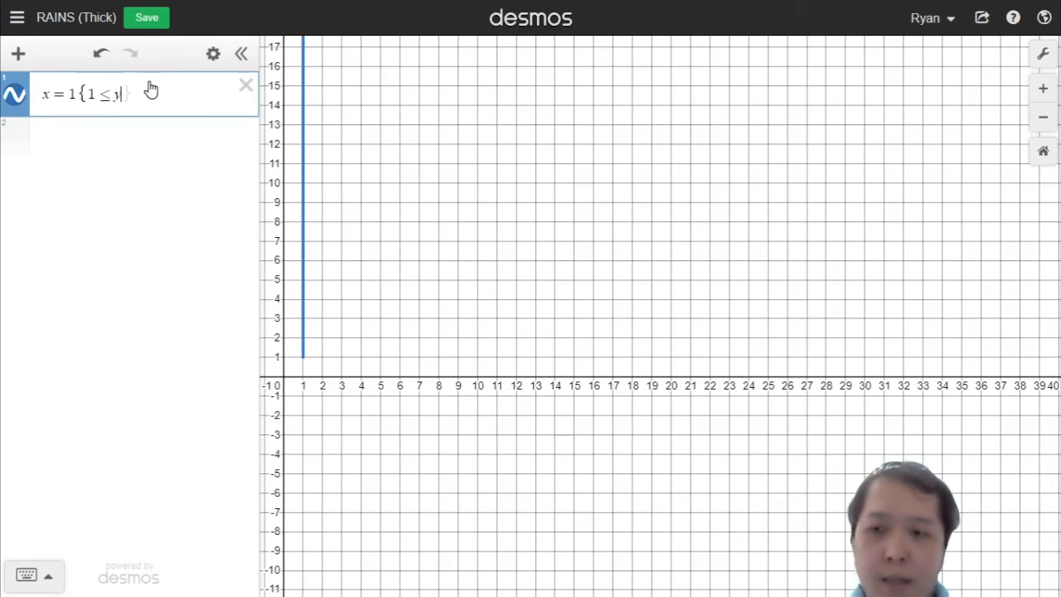
text(<=)
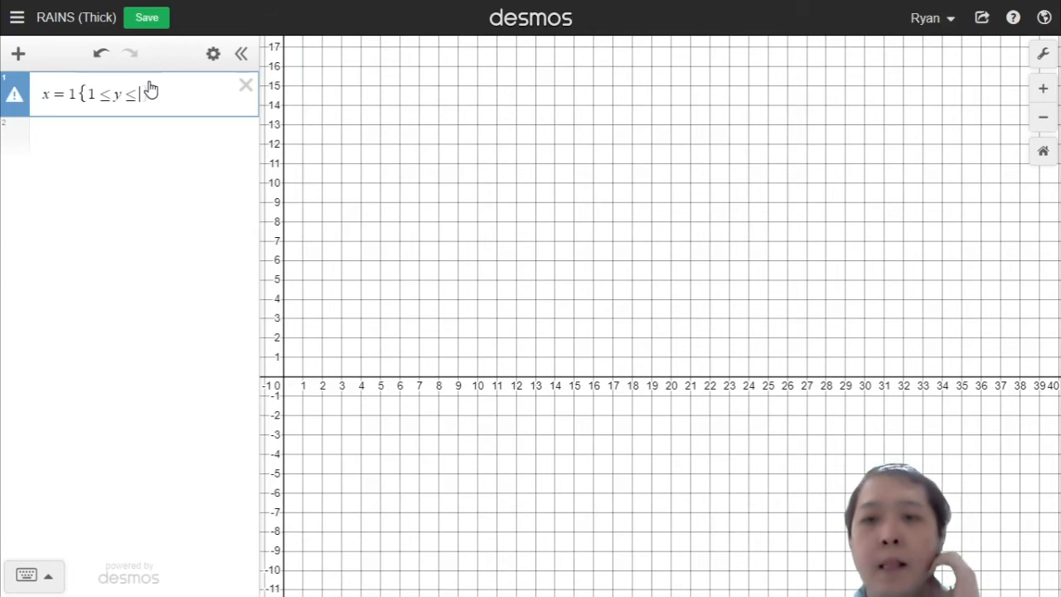
text(16)
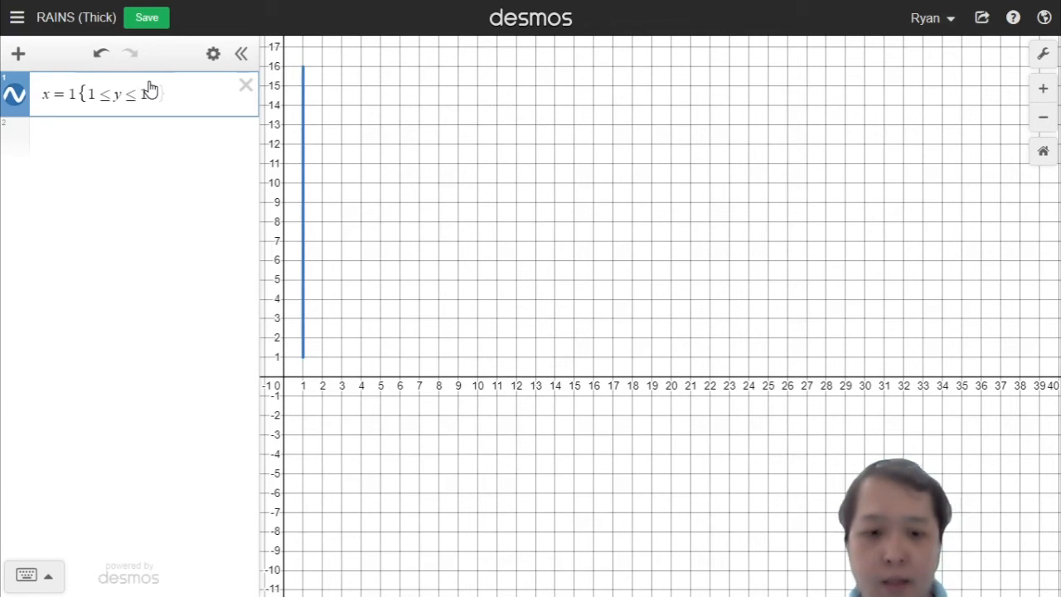
text(})
key(Return)
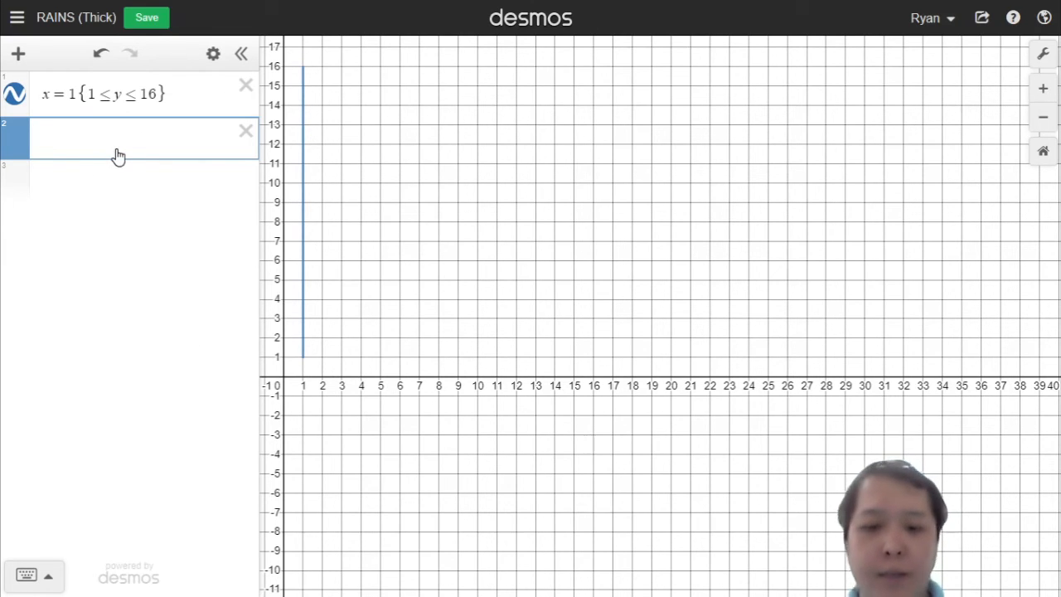
Step: Add the horizontal segment y = 1 restricted to 1 ≤ x ≤ 2
text(y=1{)
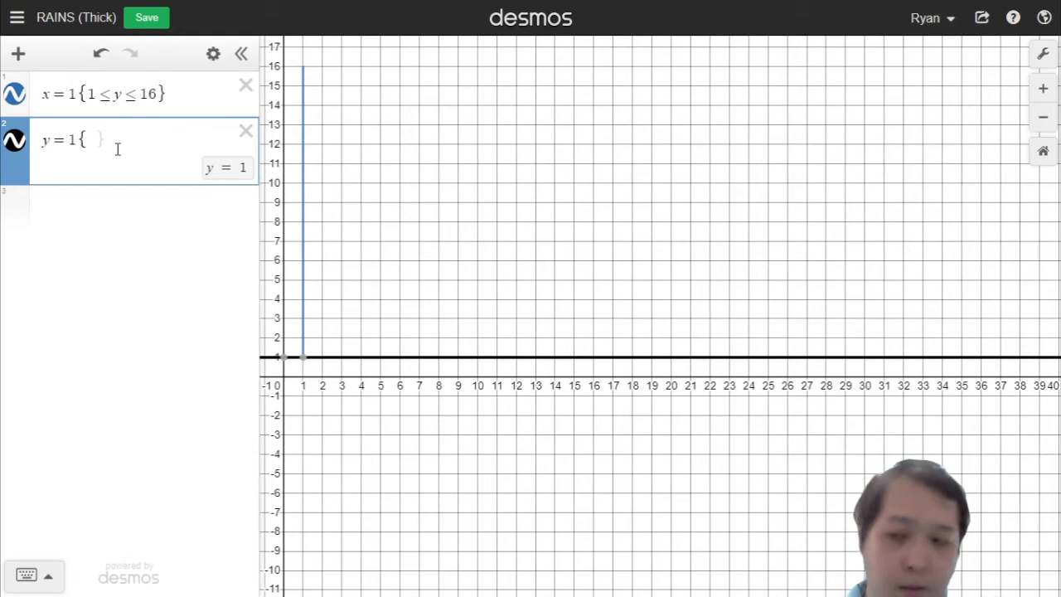
text(1<=x)
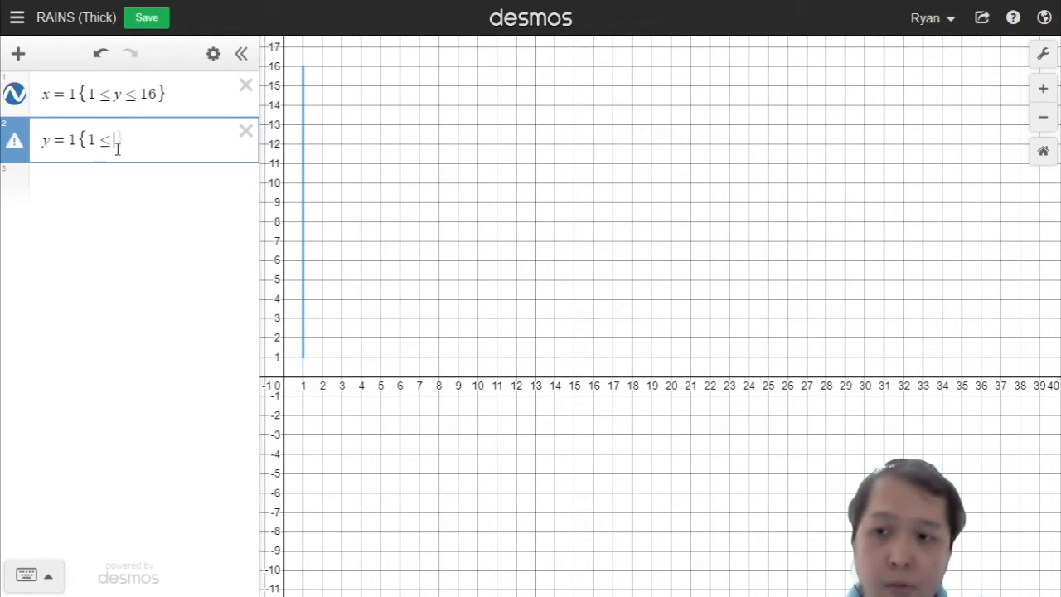
text(<=2)
key(Right)
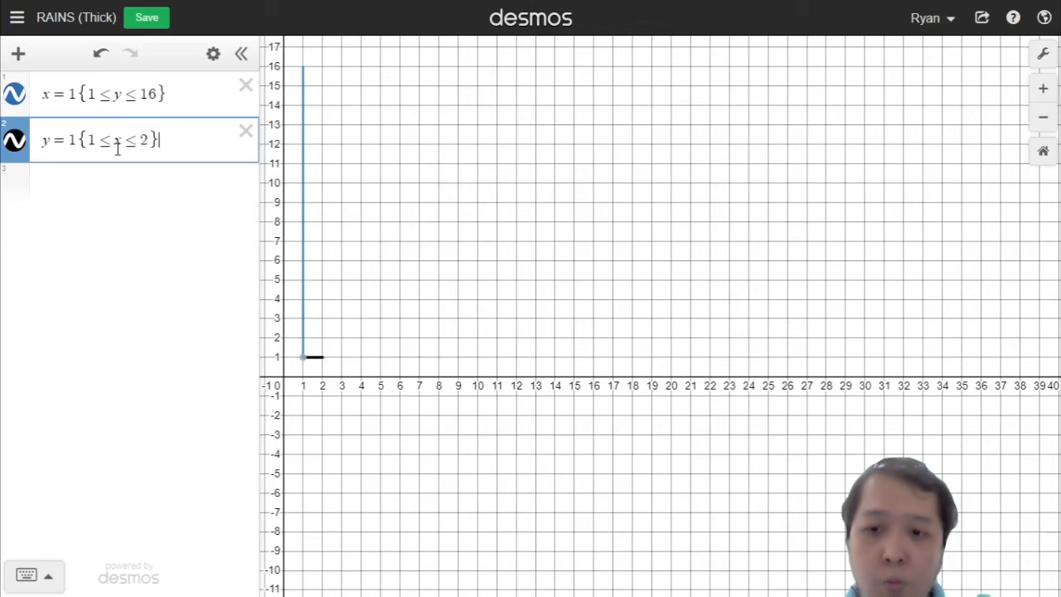
key(Return)
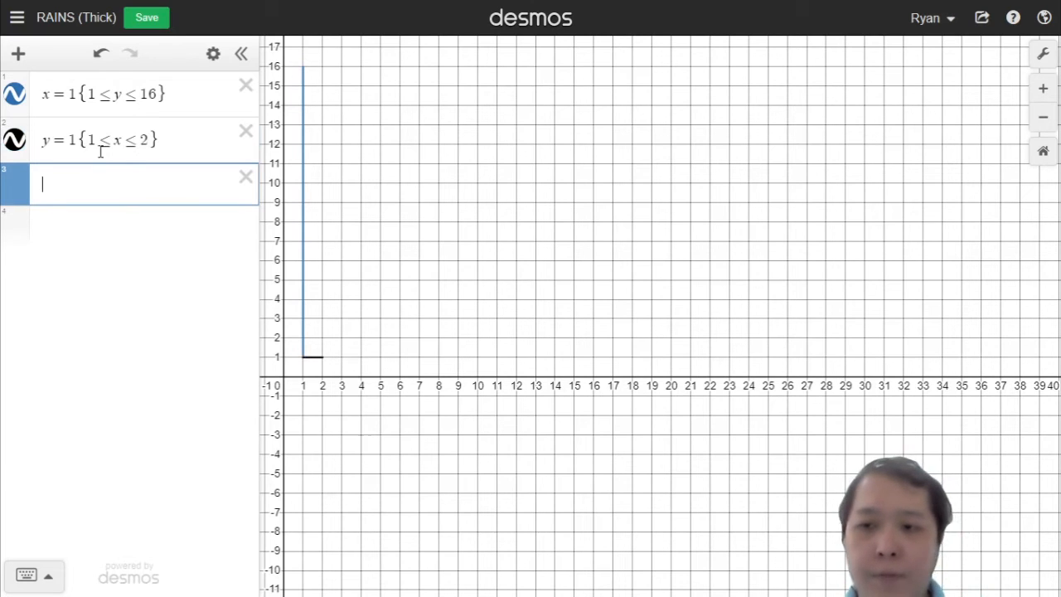
Step: Add the vertical segment x = 2 for 1 ≤ y ≤ 8, correcting the restriction variable from x to y
text(x)
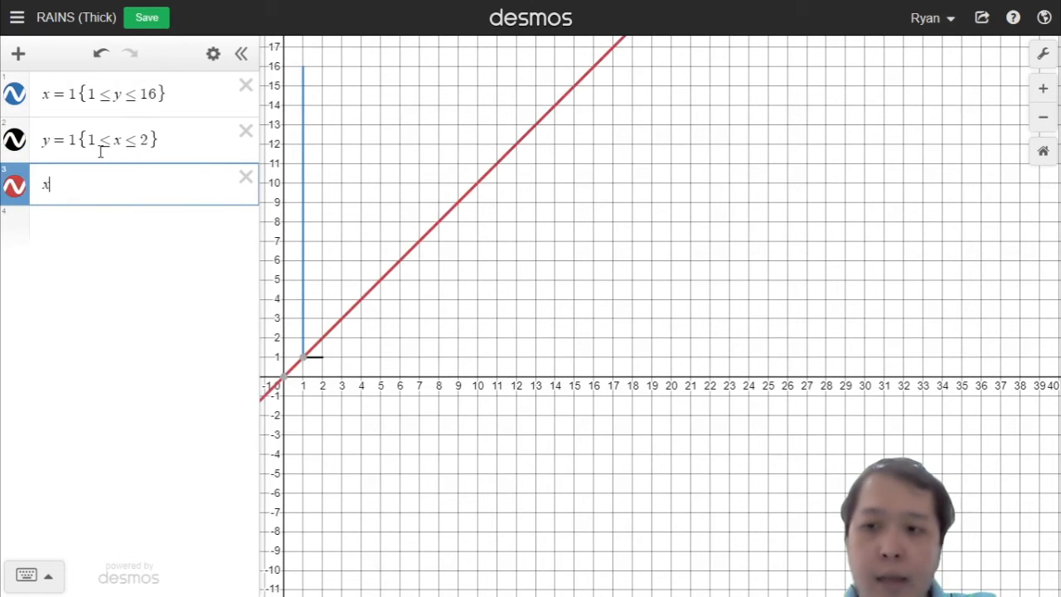
text(=2{)
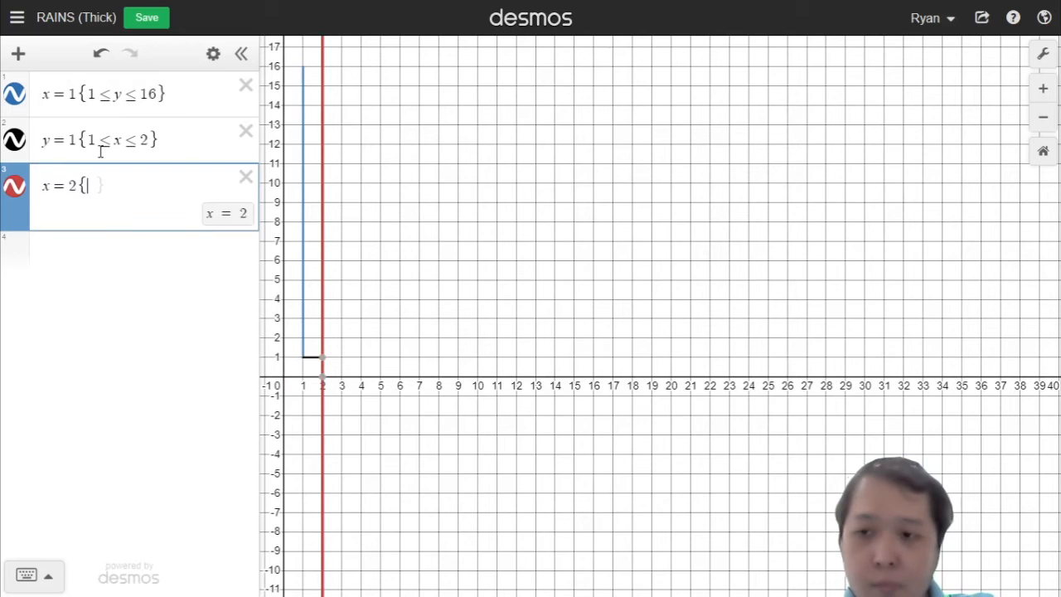
text(1<)
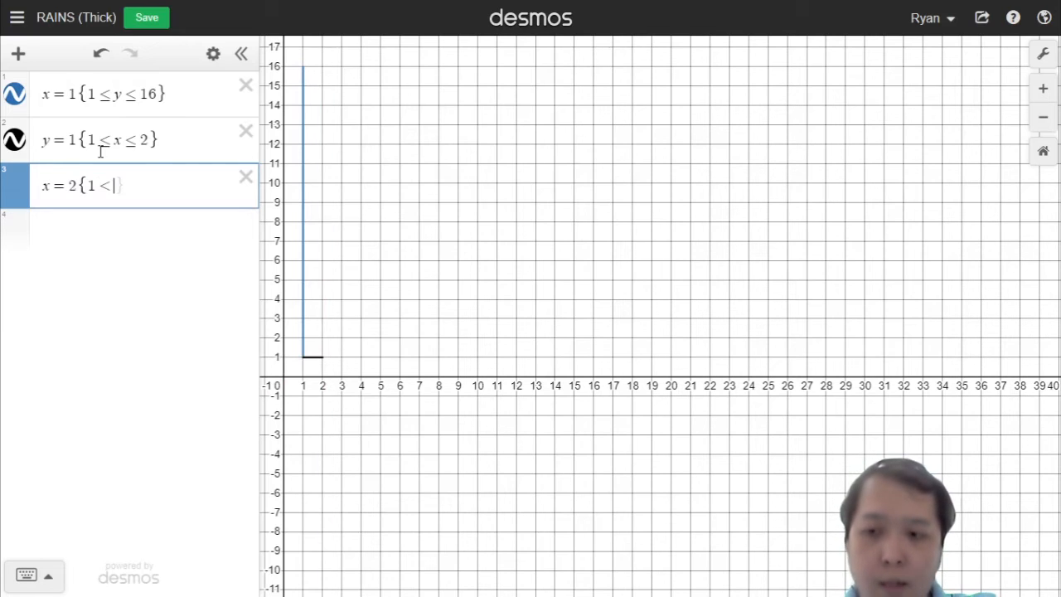
text(=x<)
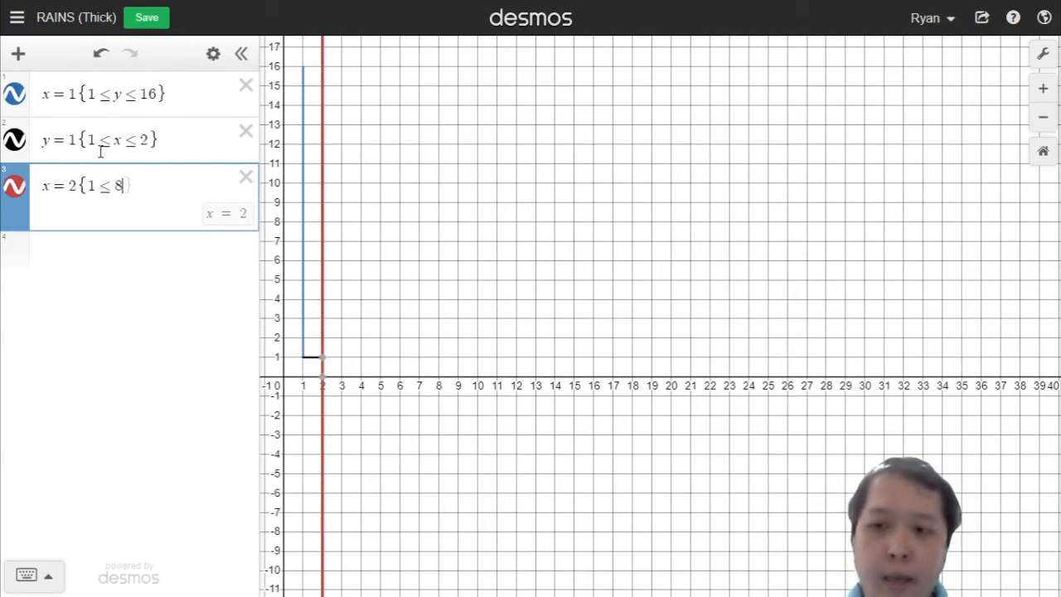
text(=8)
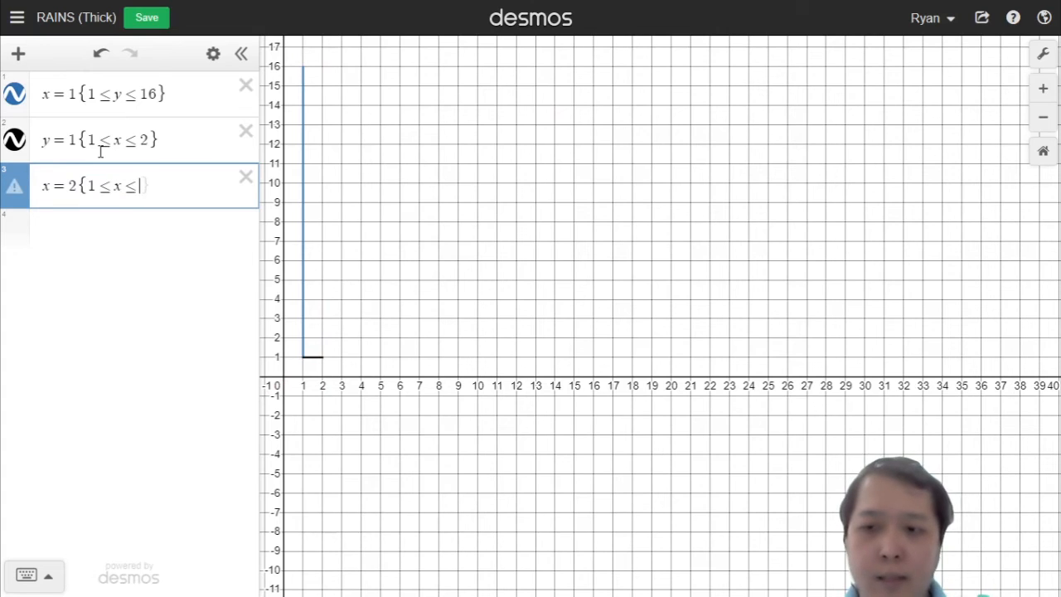
text(})
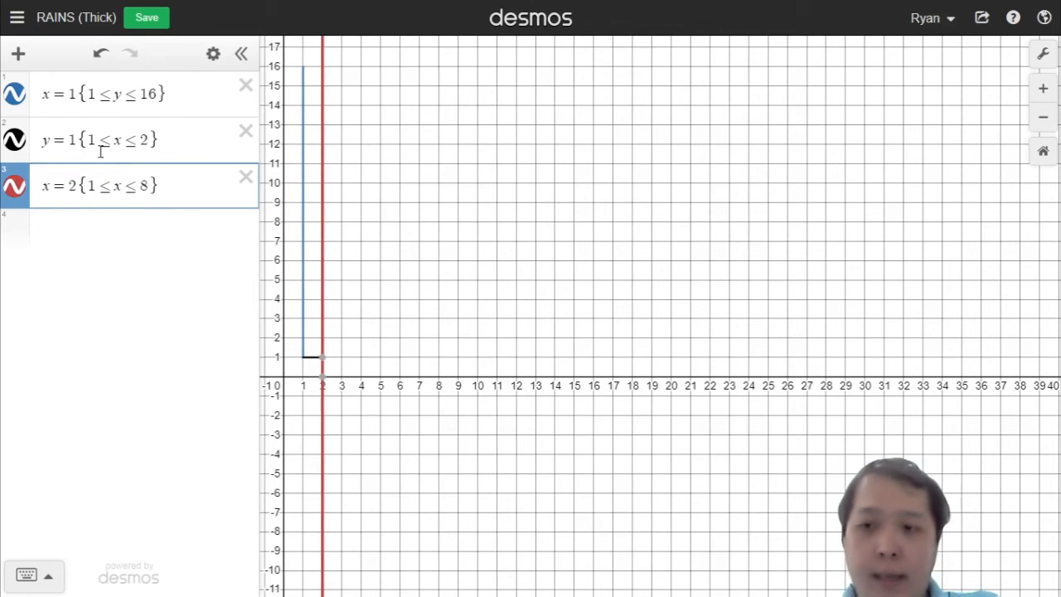
key(Return)
click(194, 174)
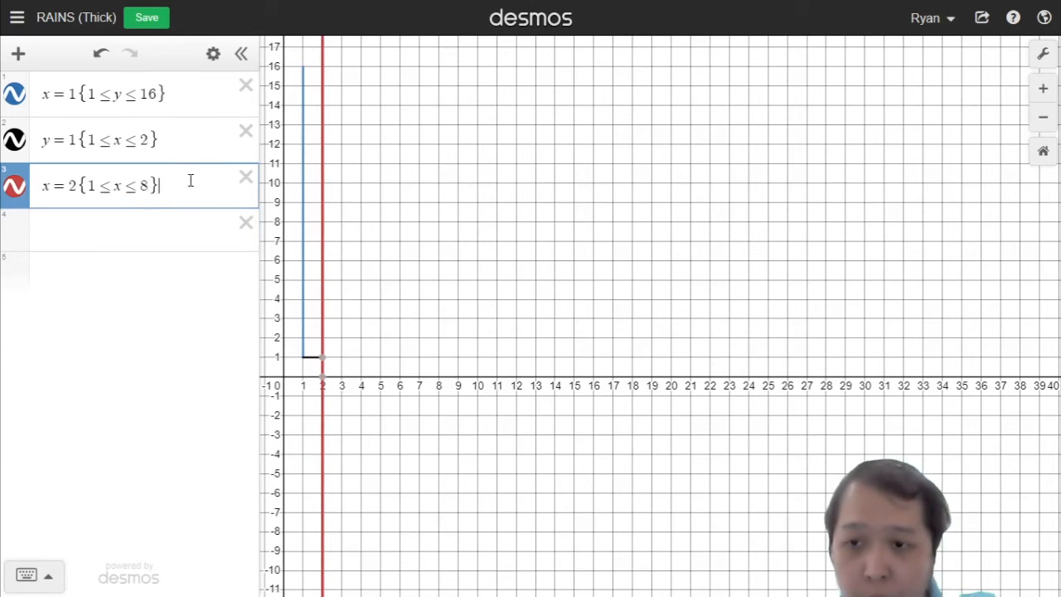
click(127, 186)
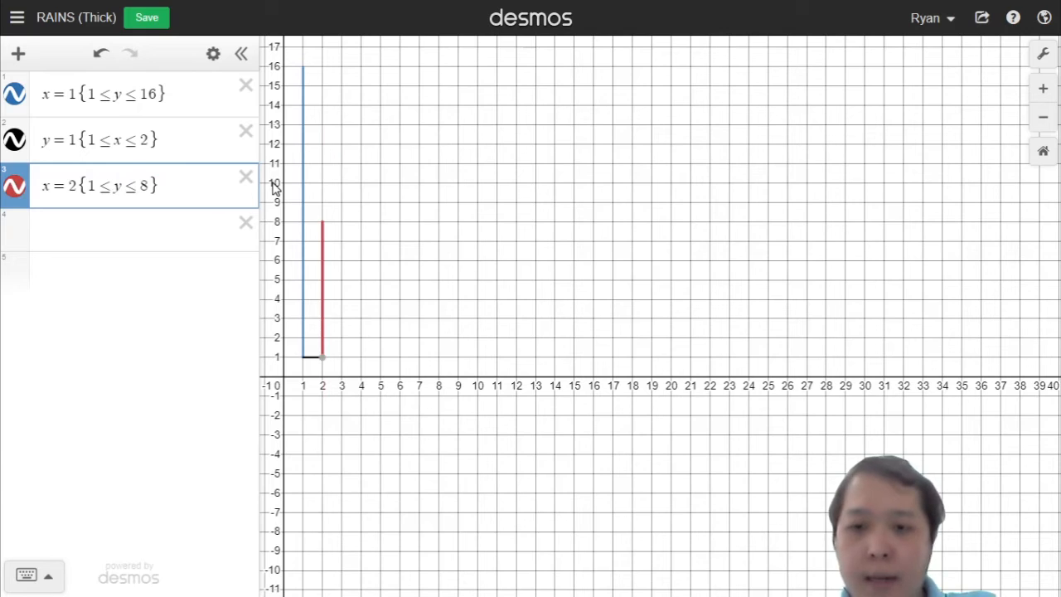
key(Return)
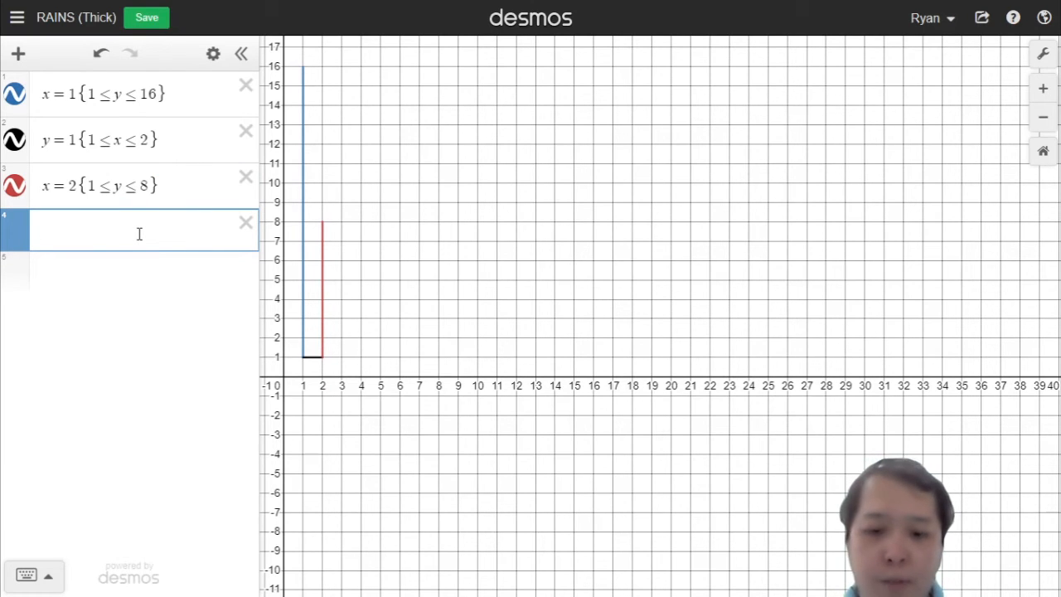
Step: Add the vertical segment x = 2 restricted to 9 ≤ y ≤ 15
text(y)
key(BackSpace)
key(Up)
key(Up)
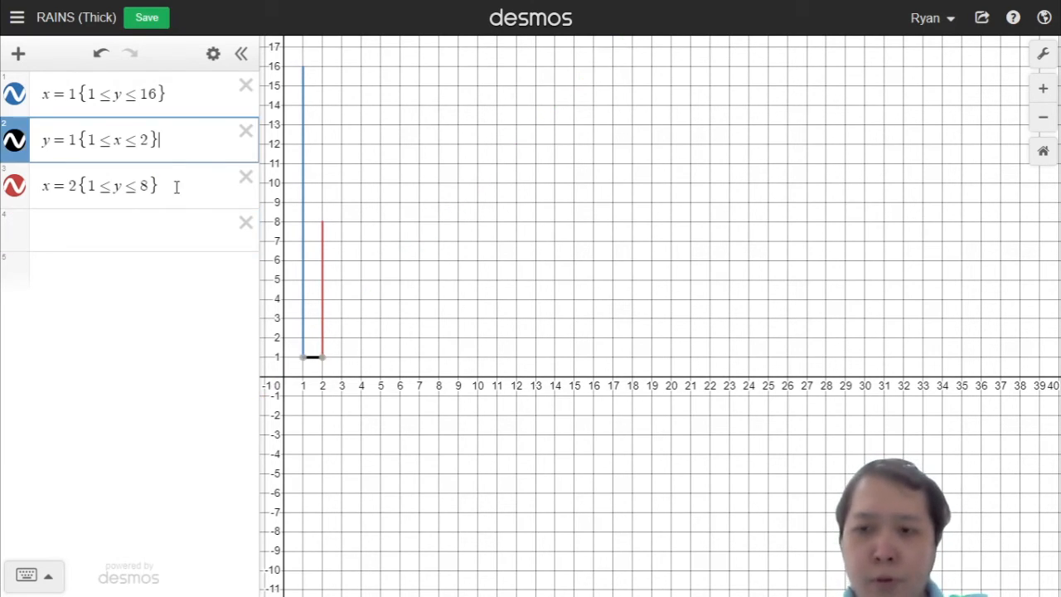
key(Down)
key(Down)
text(x=2)
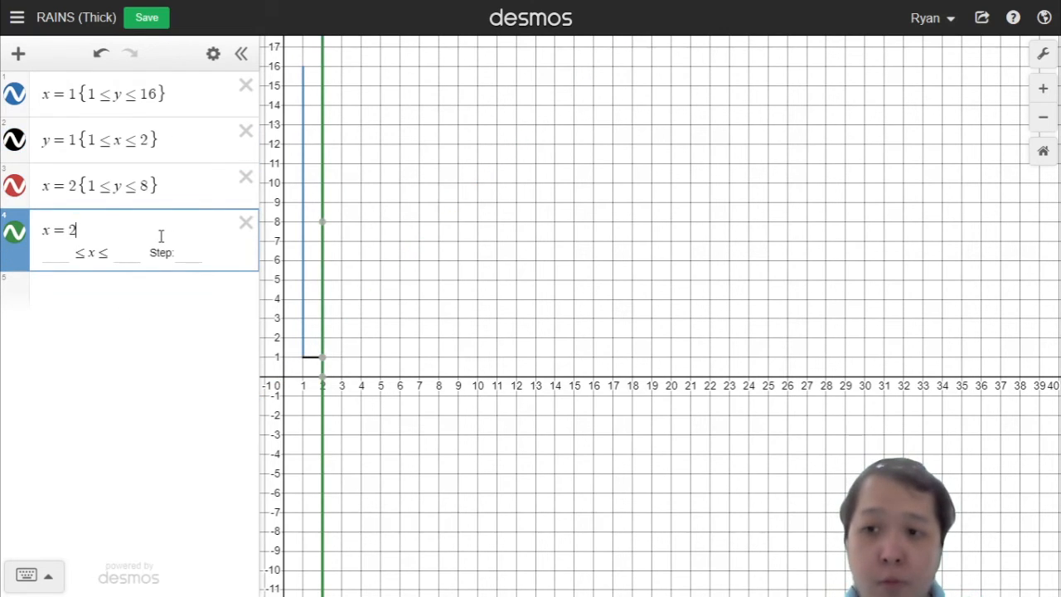
text({)
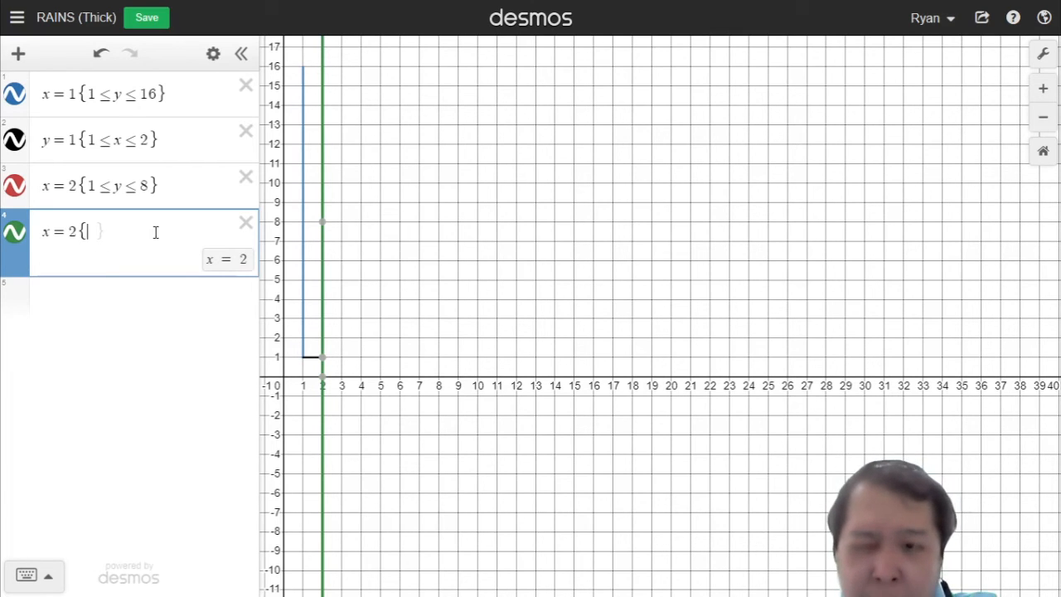
text(9<=15)
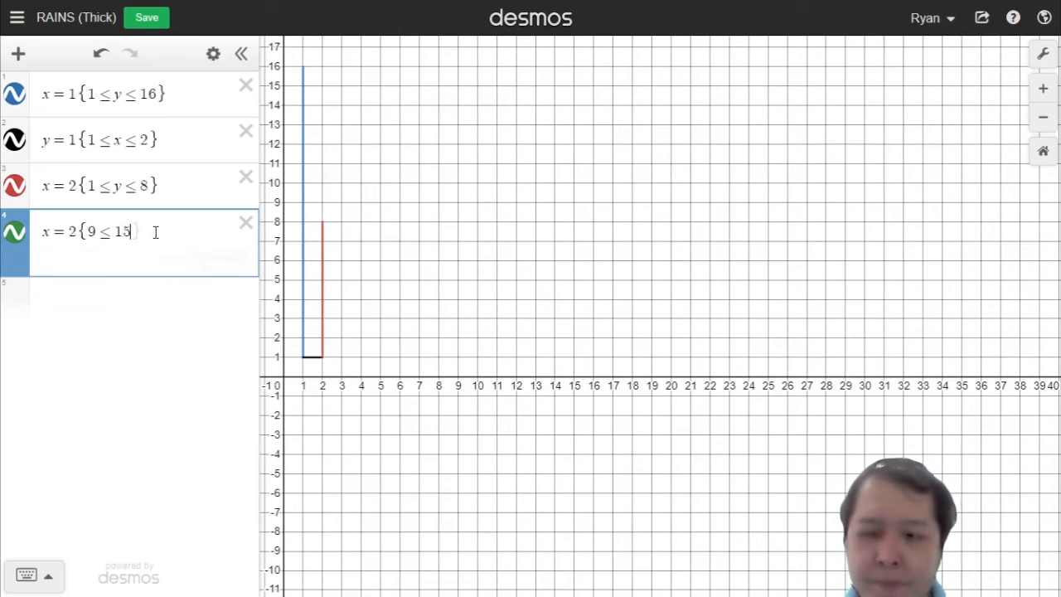
key(BackSpace)
key(BackSpace)
text(y<=15)
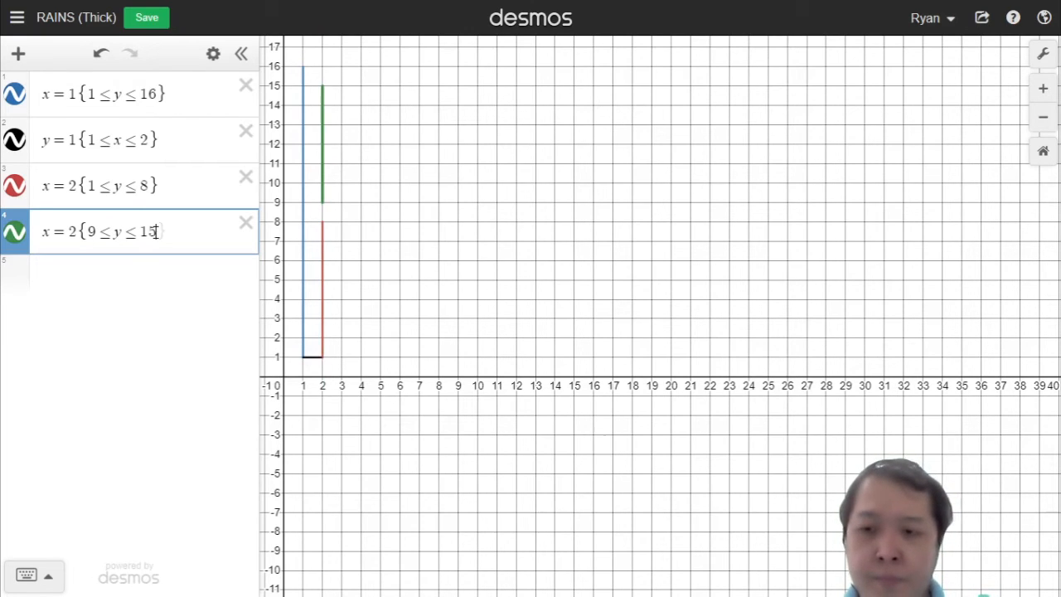
key(Return)
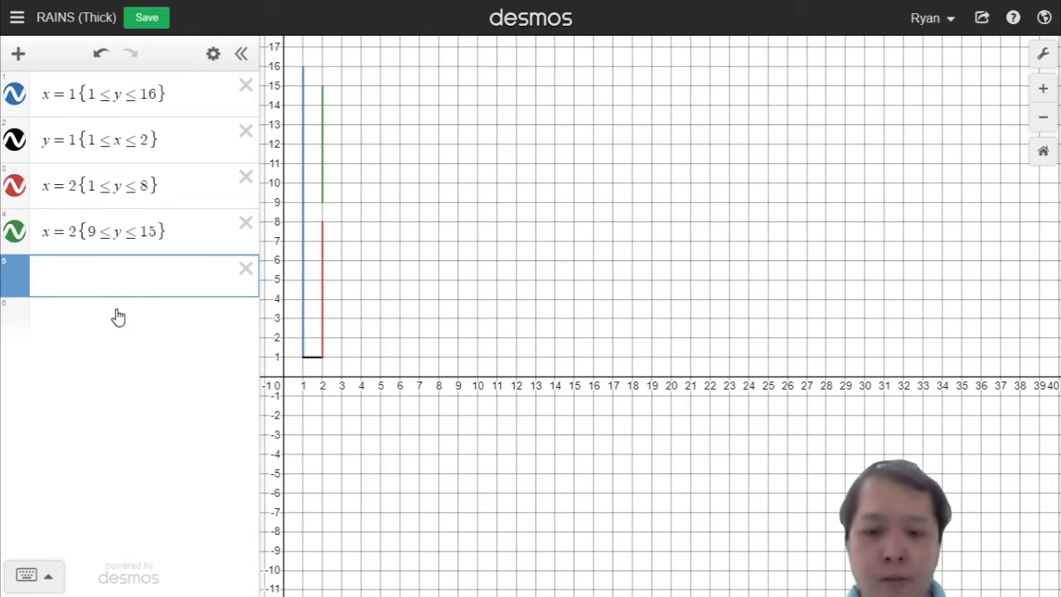
Step: Try starting a vertical line at x = 16, then re-enter the removed segment x = 2 for 9 ≤ y ≤ 15
text(x=15)
key(BackSpace)
text(6)
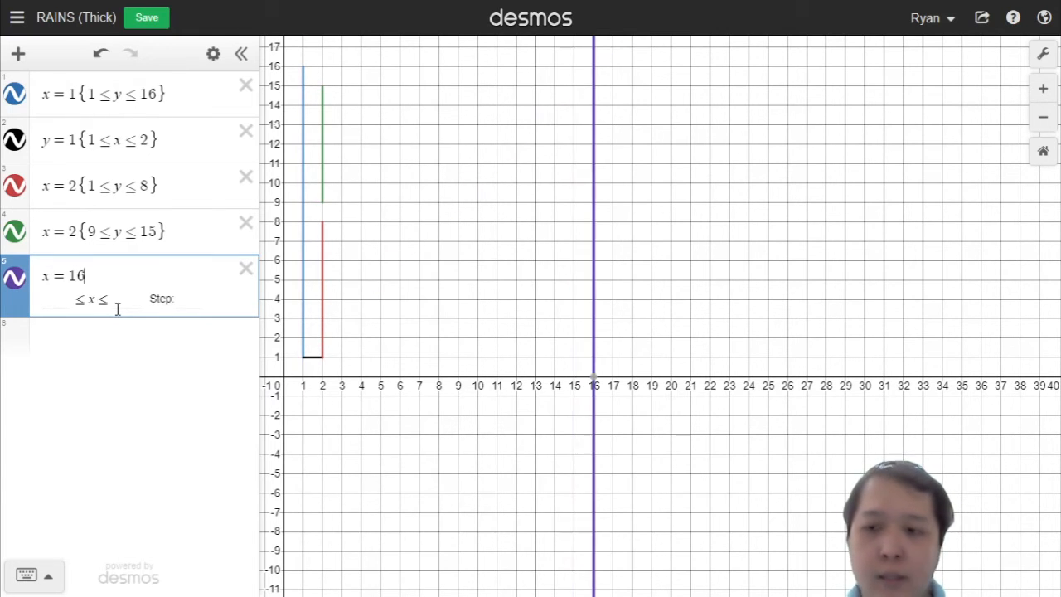
text({1)
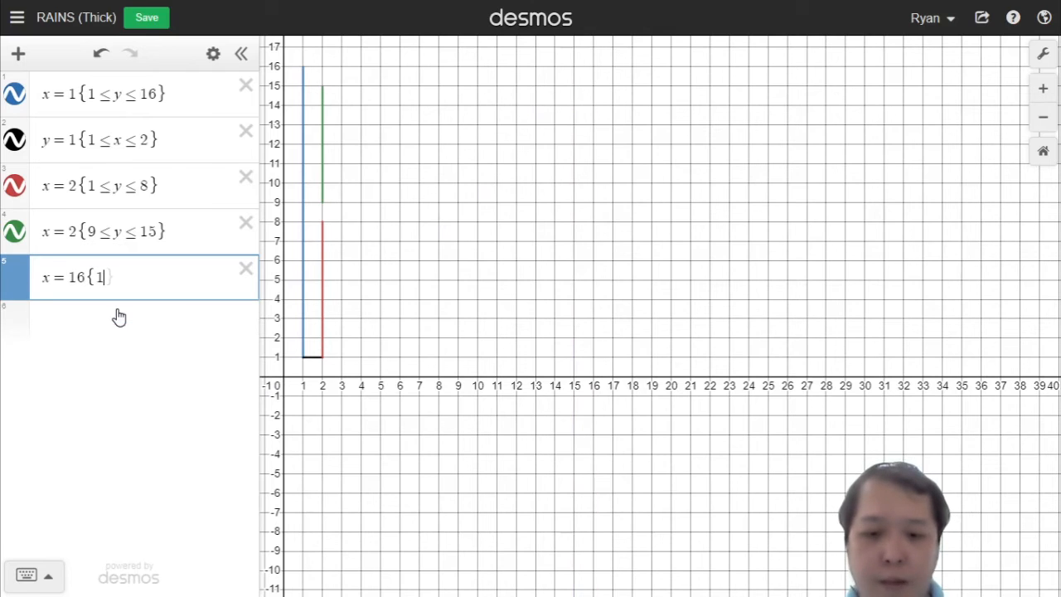
key(BackSpace)
key(BackSpace)
key(BackSpace)
key(BackSpace)
key(BackSpace)
key(BackSpace)
key(BackSpace)
key(BackSpace)
key(BackSpace)
key(BackSpace)
key(BackSpace)
key(BackSpace)
key(BackSpace)
key(BackSpace)
key(BackSpace)
key(BackSpace)
key(BackSpace)
key(BackSpace)
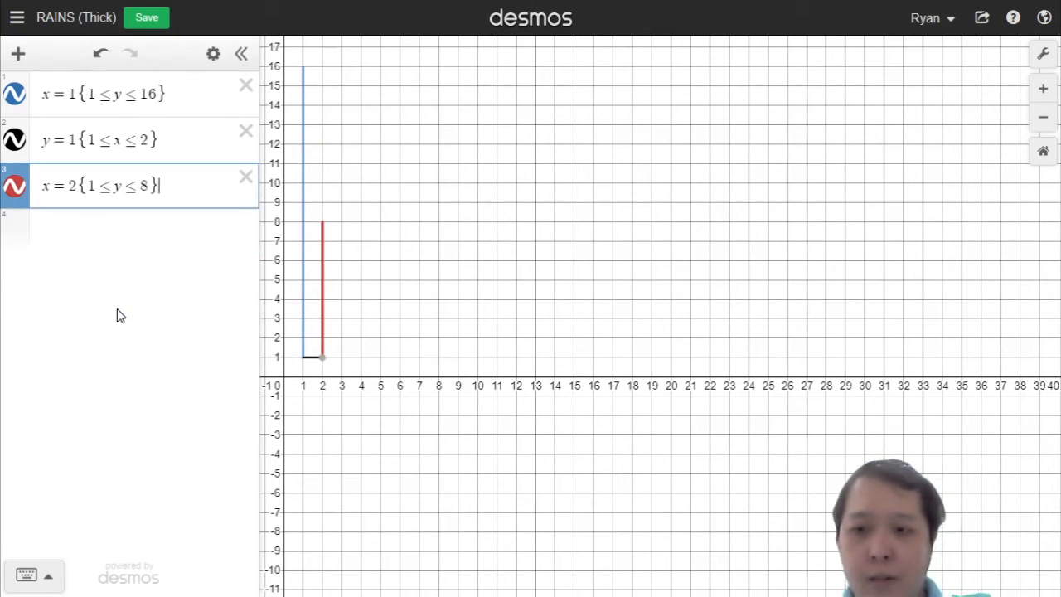
click(161, 227)
text(x=2{9<=y<=)
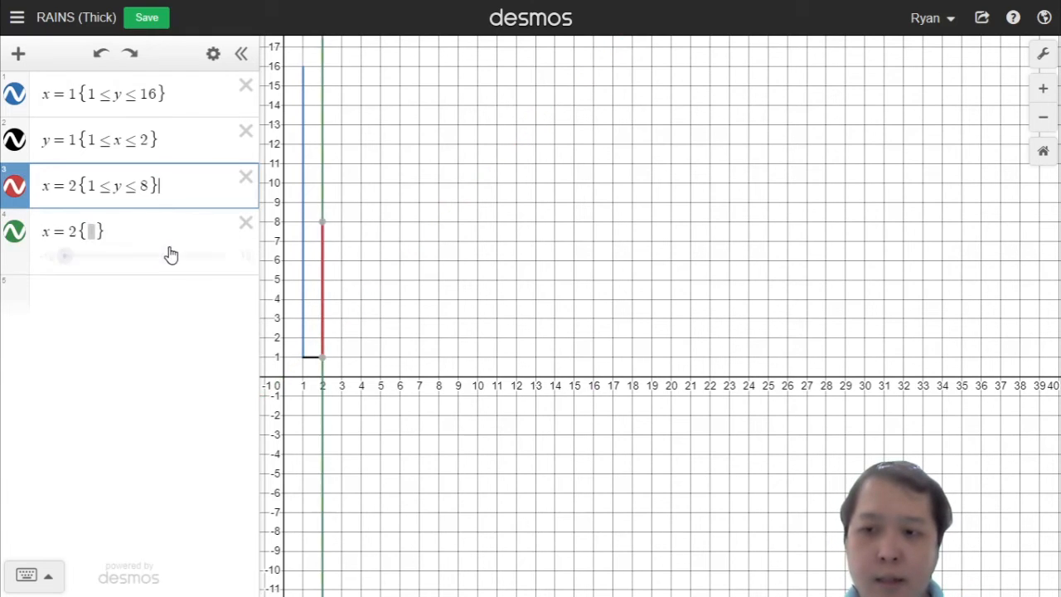
text(15)
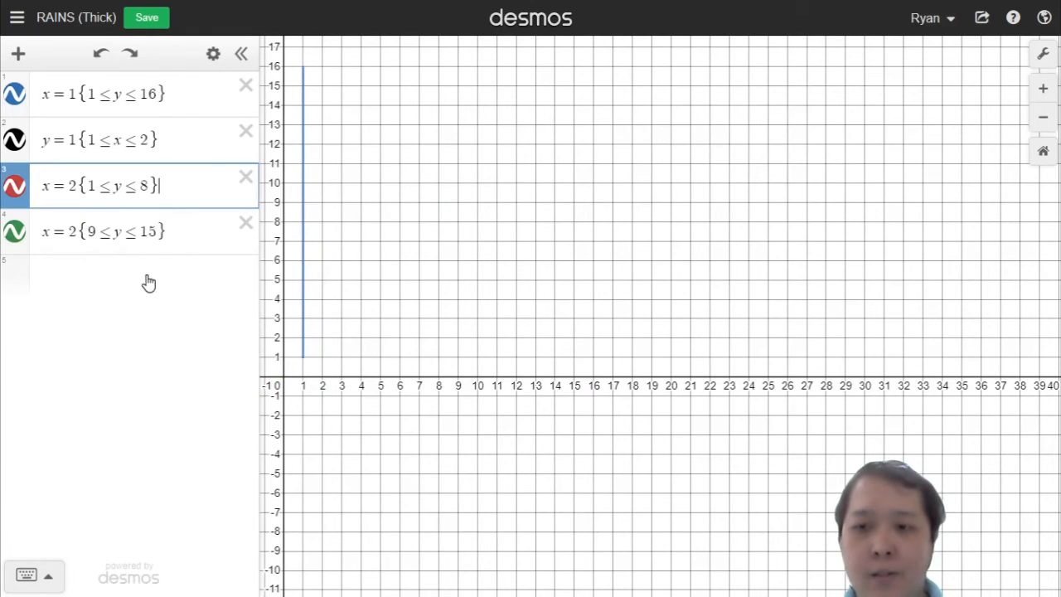
Step: Add the horizontal segment y = 16 restricted to 1 ≤ x ≤ 5
click(130, 280)
text(x)
key(BackSpace)
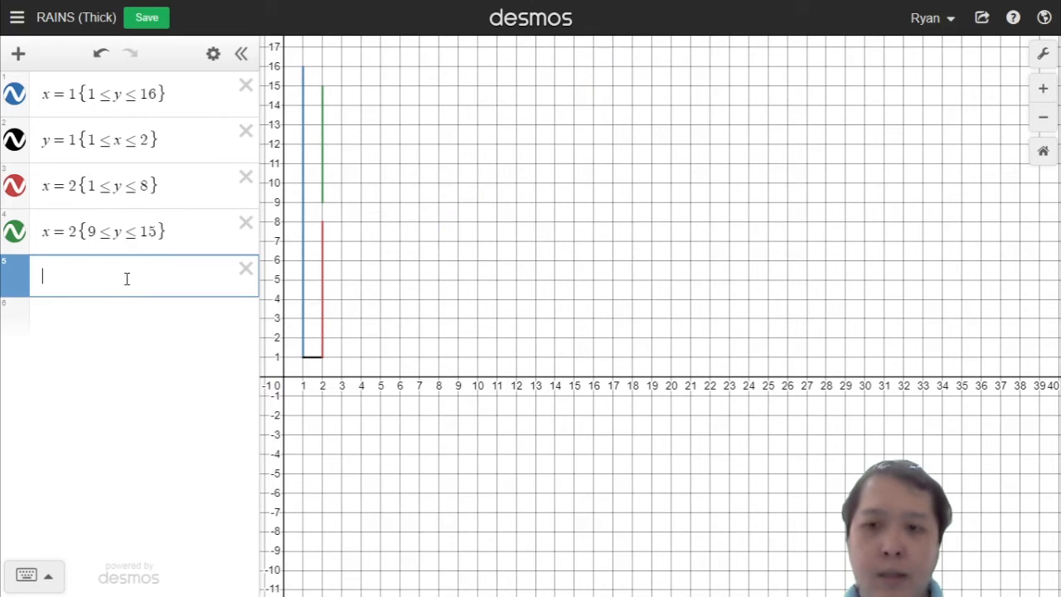
text(y=16)
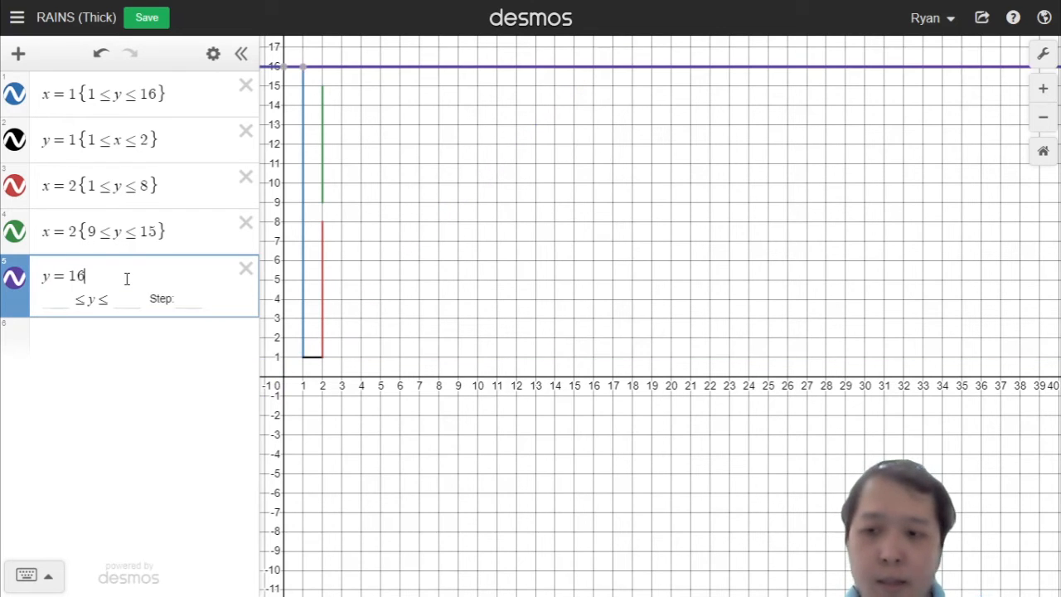
text({)
text(1<=)
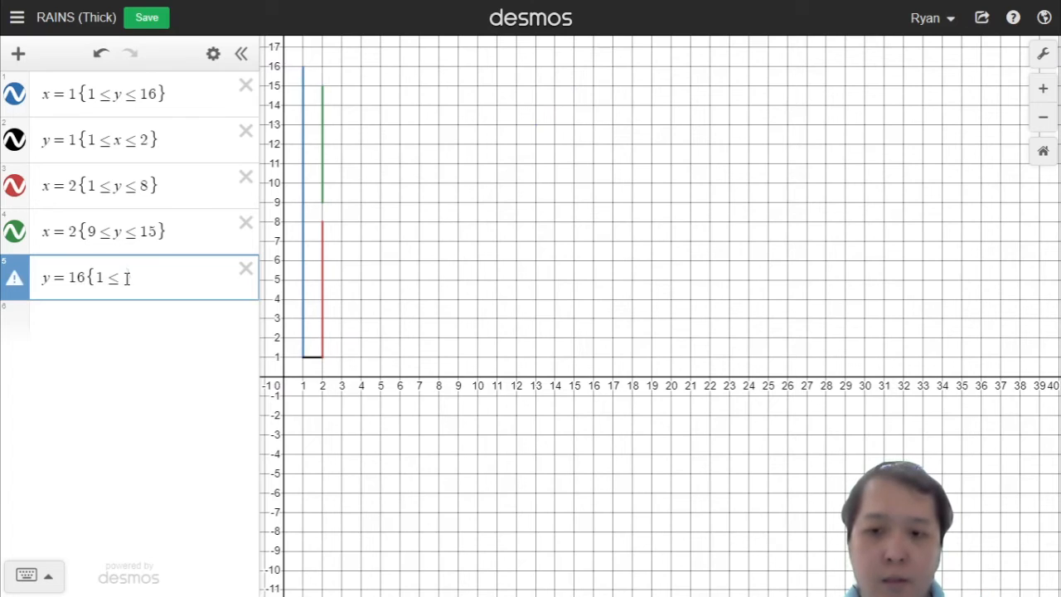
text(x<)
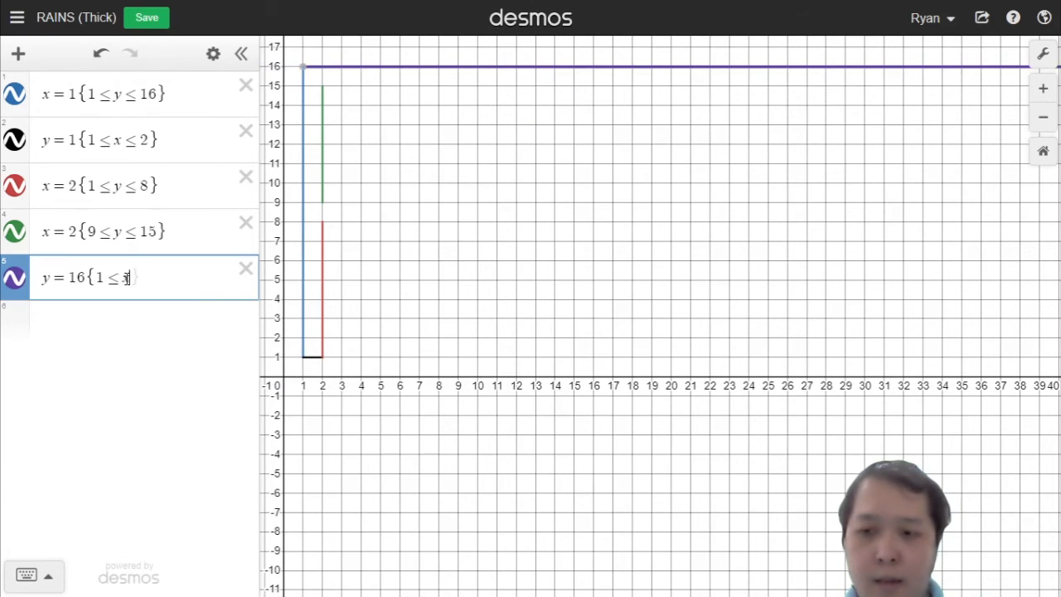
text(=5)
key(Right)
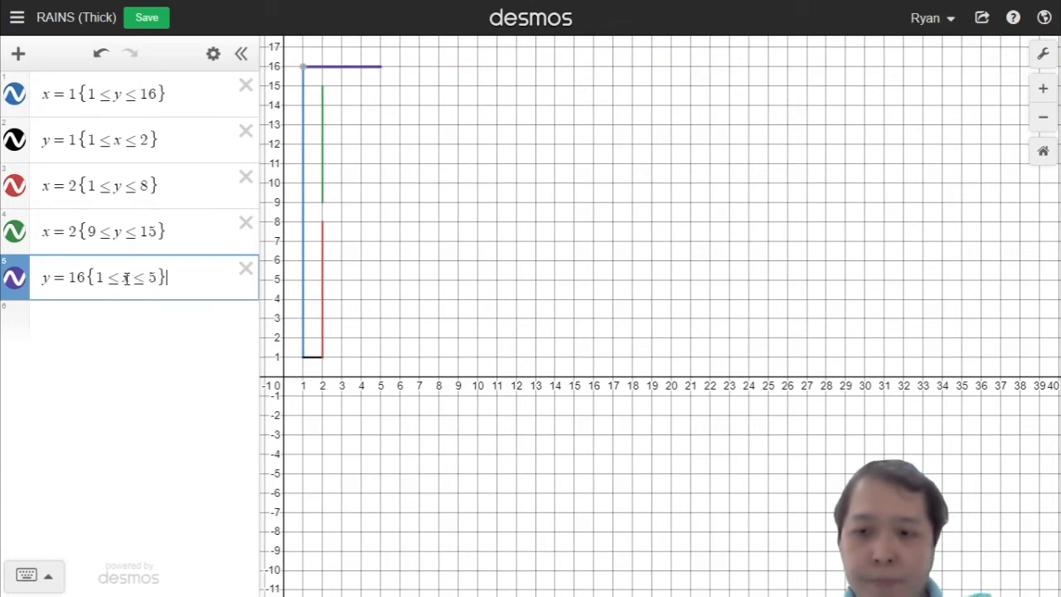
key(Return)
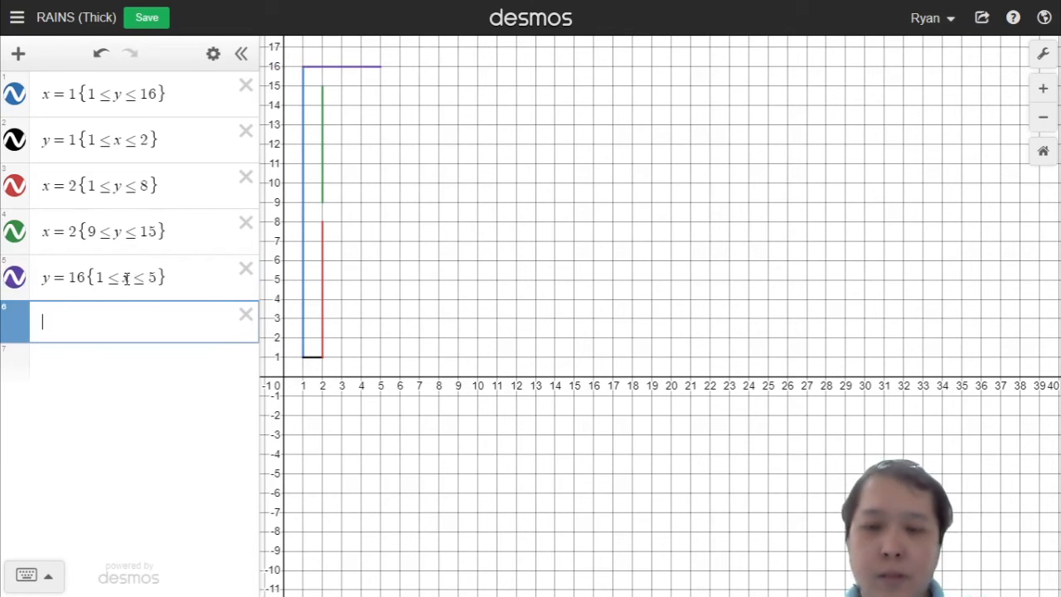
Step: Add the horizontal segment y = 15 restricted to 2 ≤ x ≤ 5
text(y)
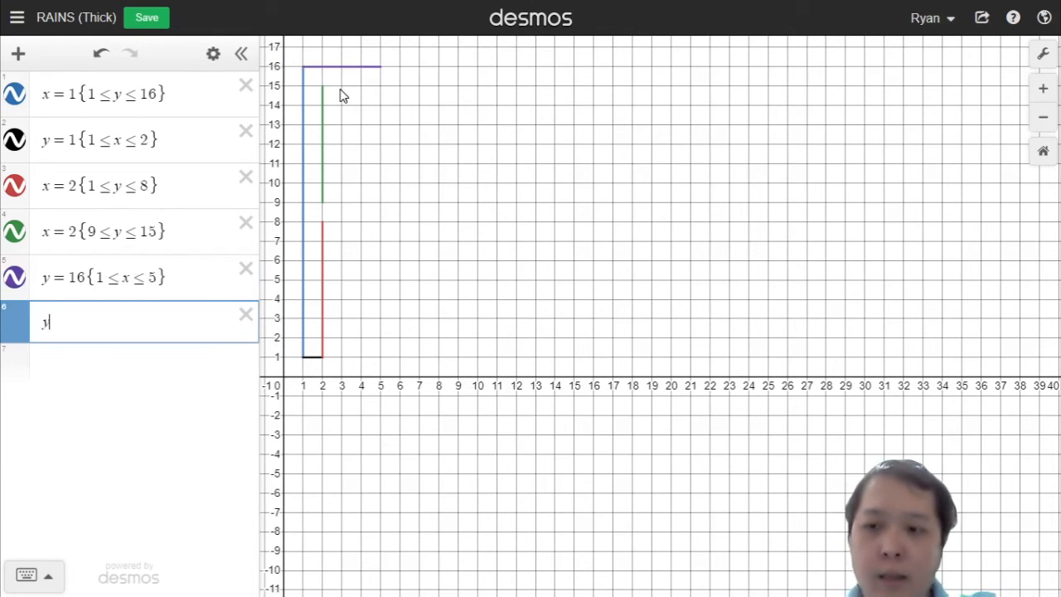
text(=15)
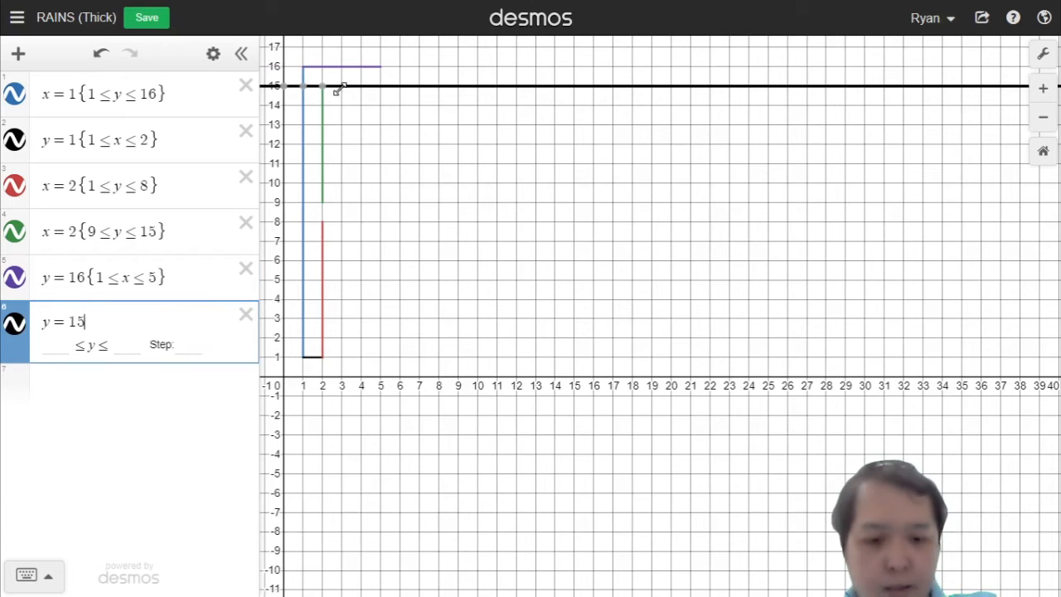
text({)
text(2<=x)
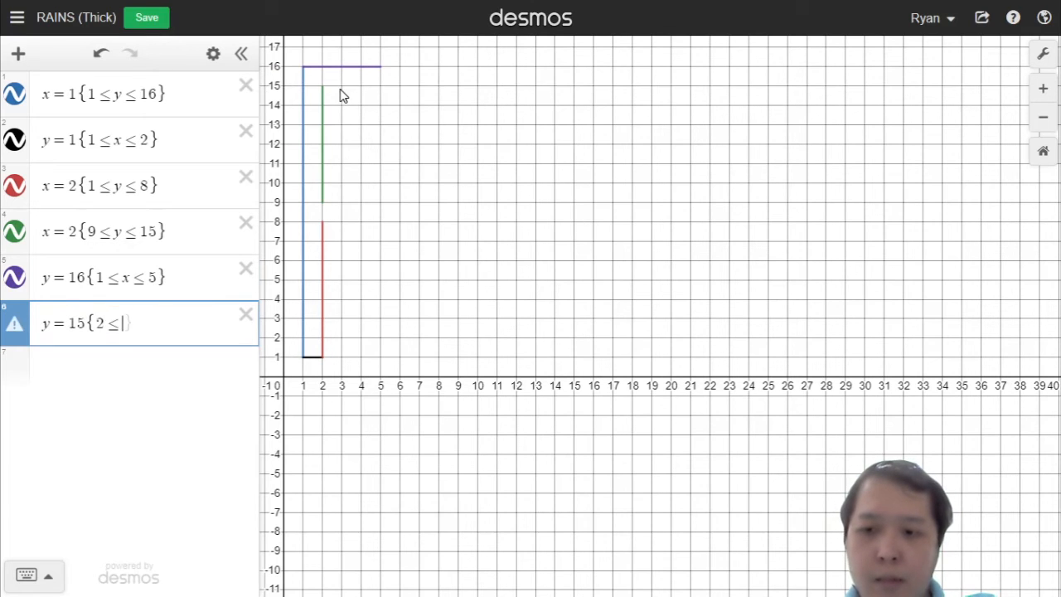
text(<=5)
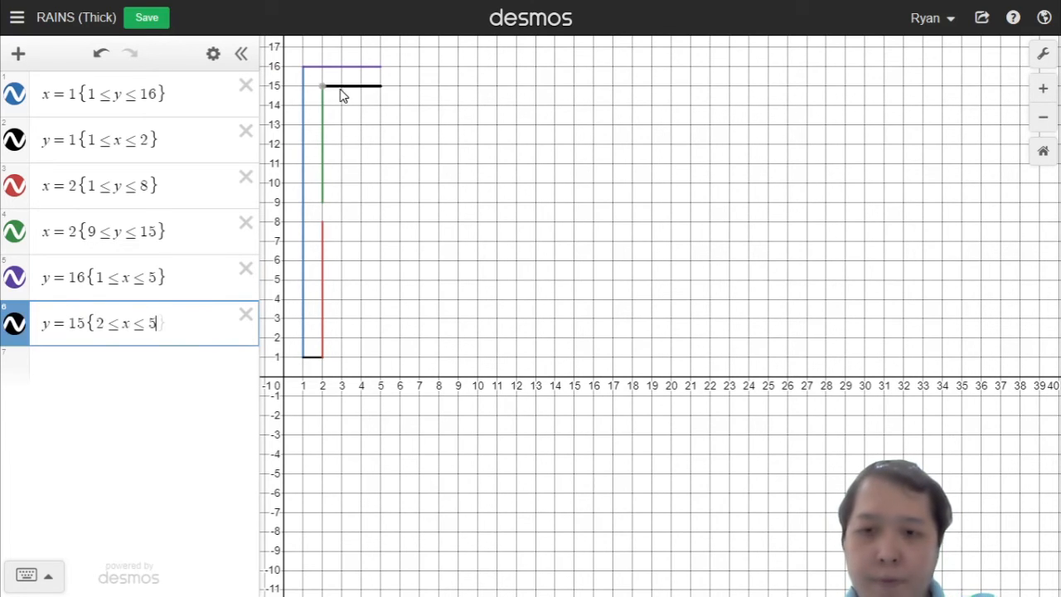
key(Right)
key(Return)
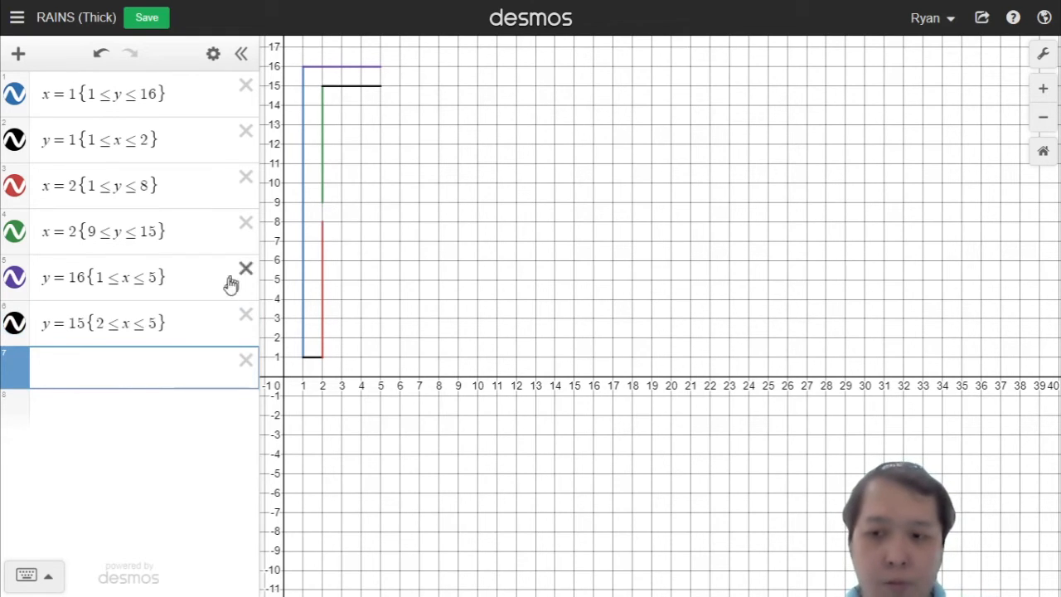
Step: Copy the y = 15 segment into a new line and change it to y = 9 for 2 ≤ x ≤ 5
click(189, 322)
key(ctrl+a)
key(ctrl+x)
key(ctrl+v)
click(131, 374)
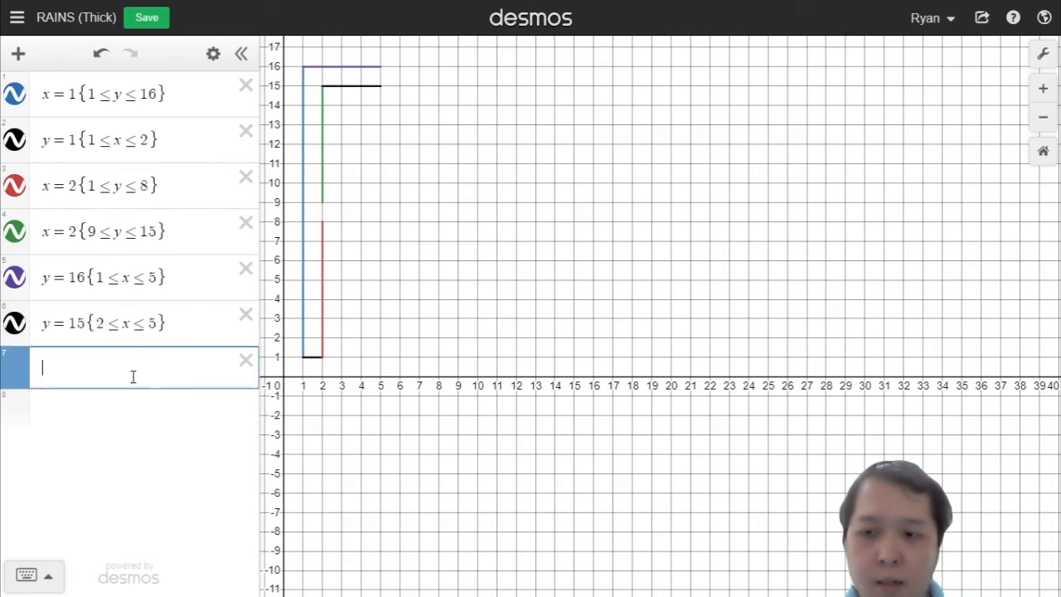
key(ctrl+v)
click(76, 370)
key(BackSpace)
key(BackSpace)
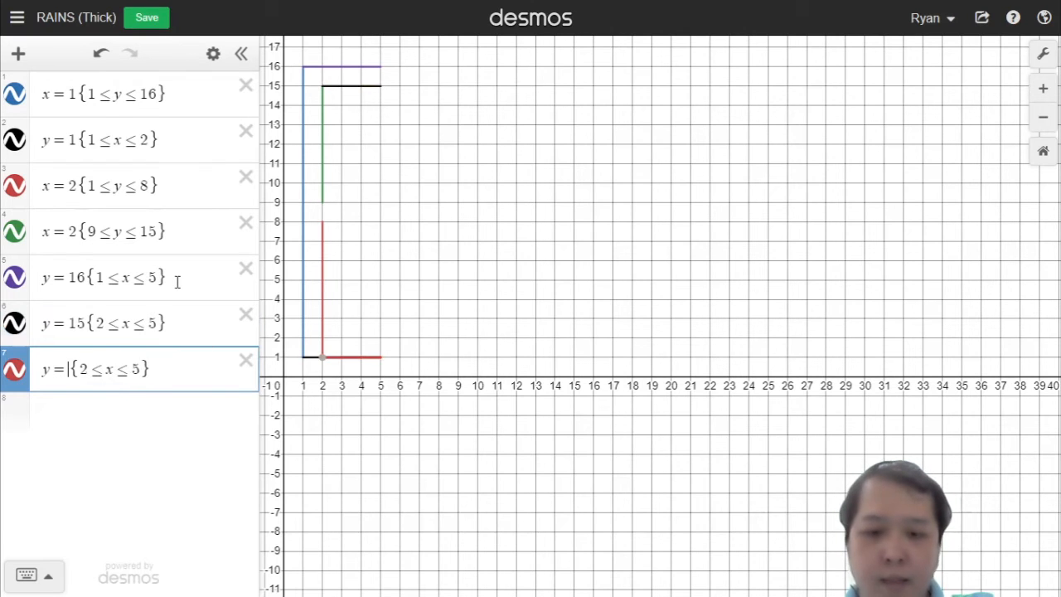
text(9)
key(Return)
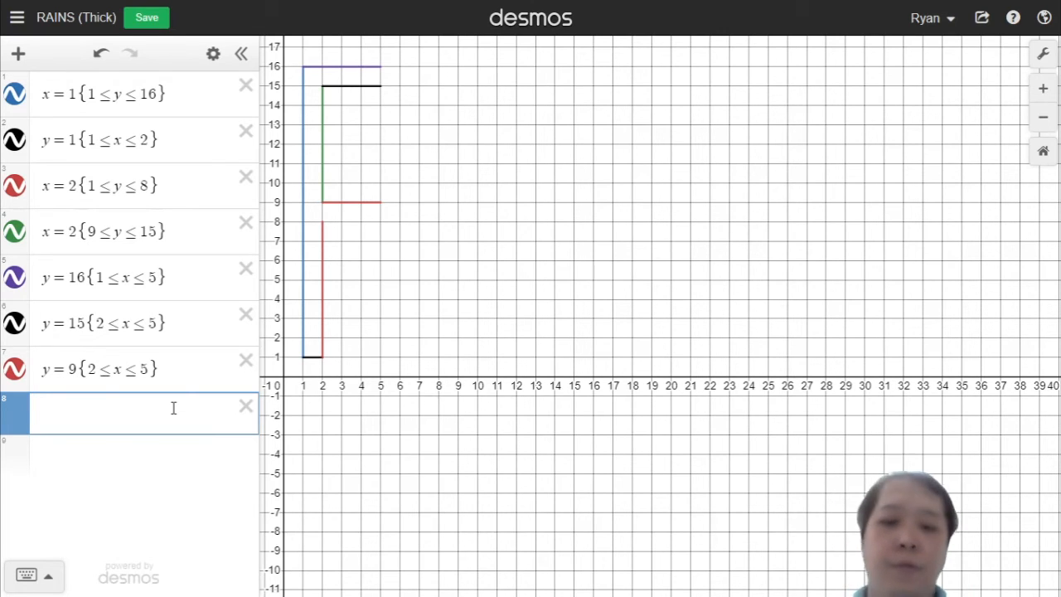
Step: Enter the half-circle x = √(16 − (y − 12)²)
text(x=)
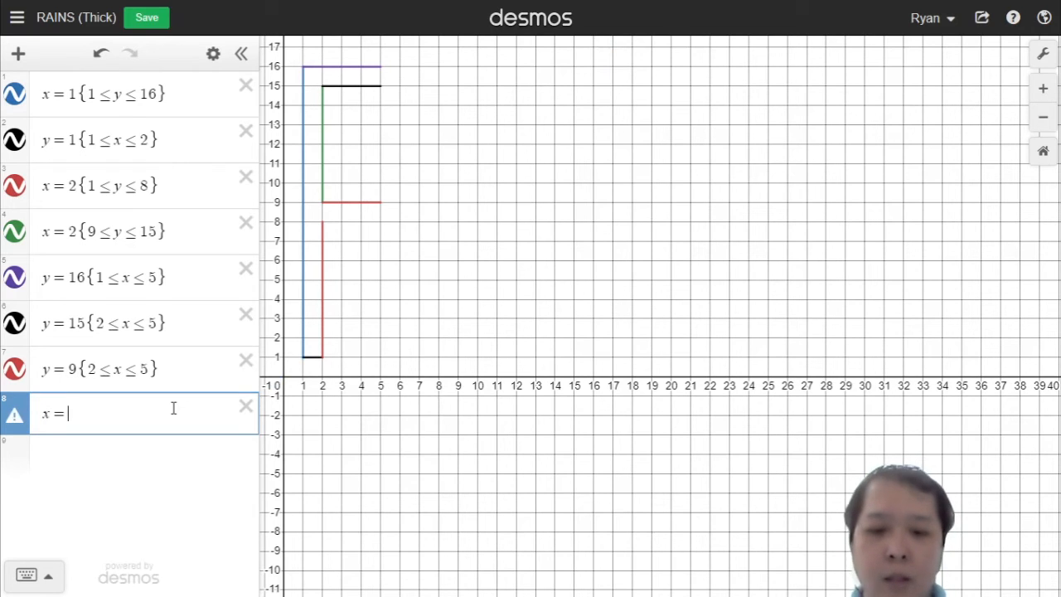
text(sqrt)
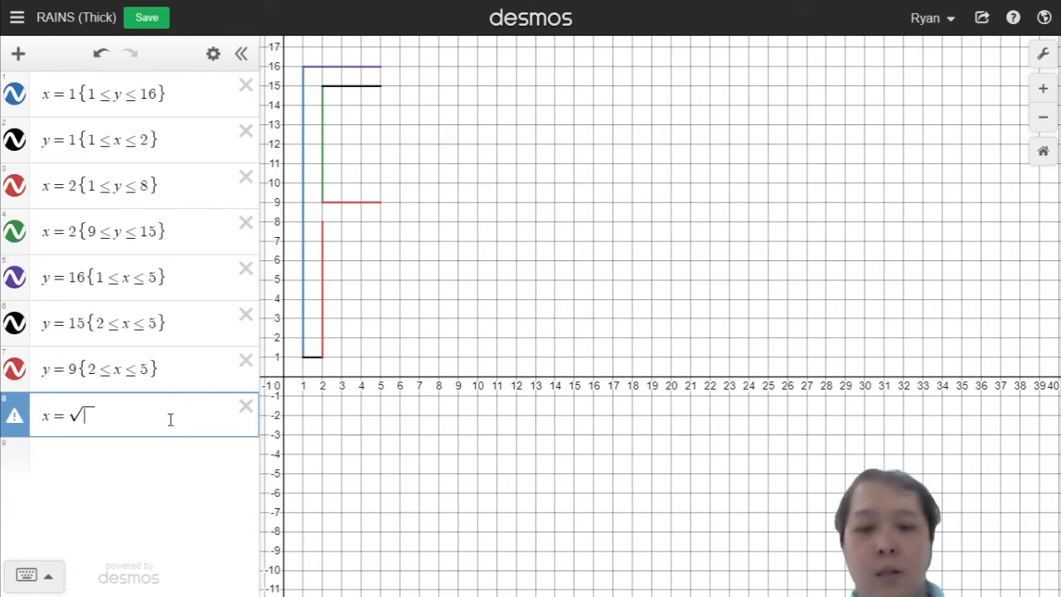
text(16-(y)
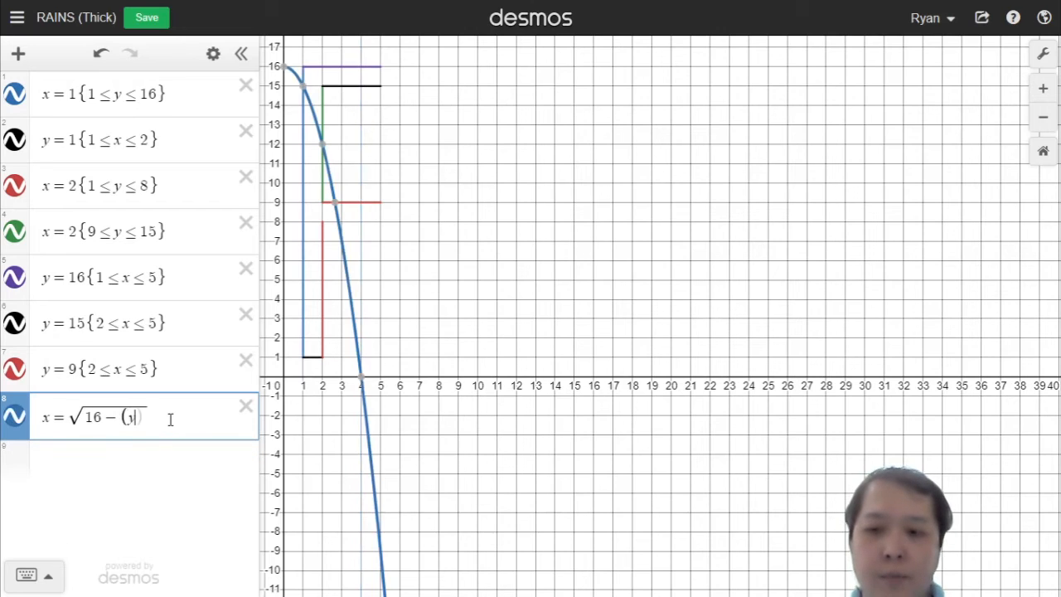
text(-)
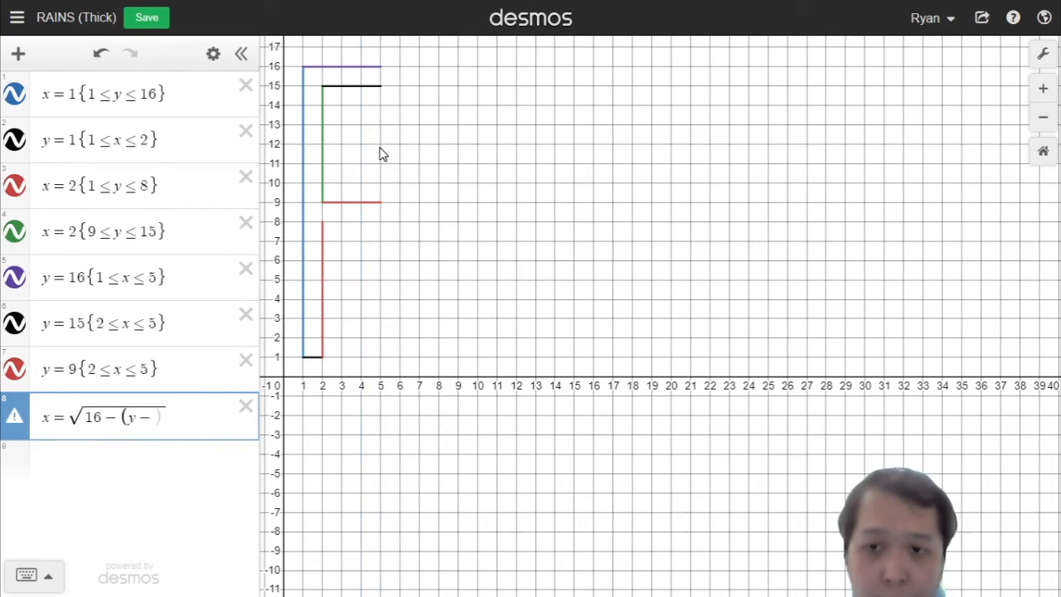
text(12))
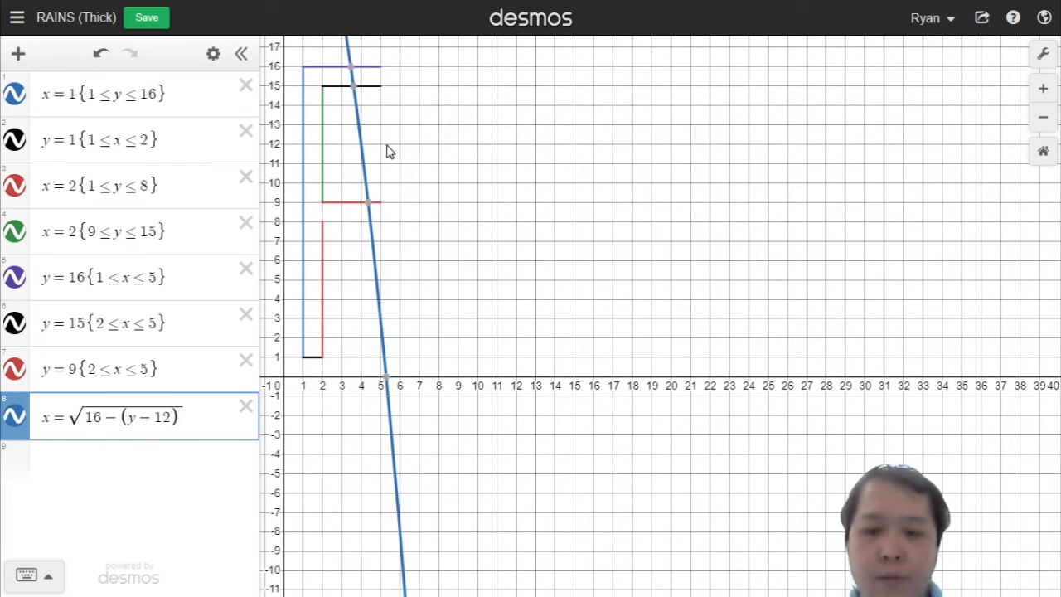
text(^2)
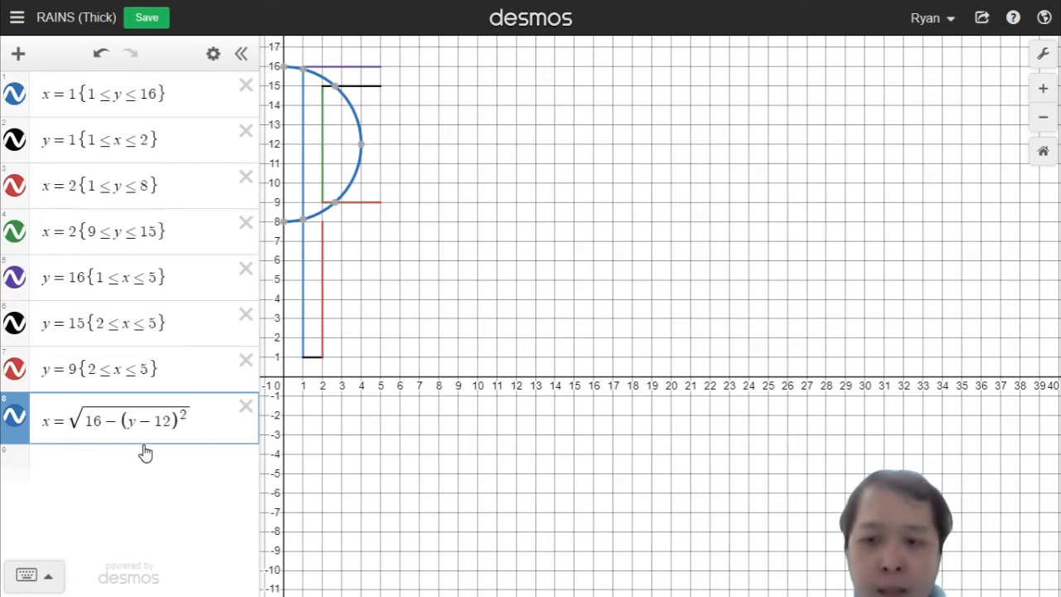
Step: Shift the half-circle right by setting its left side to x − 5
key(Left)
text(-4)
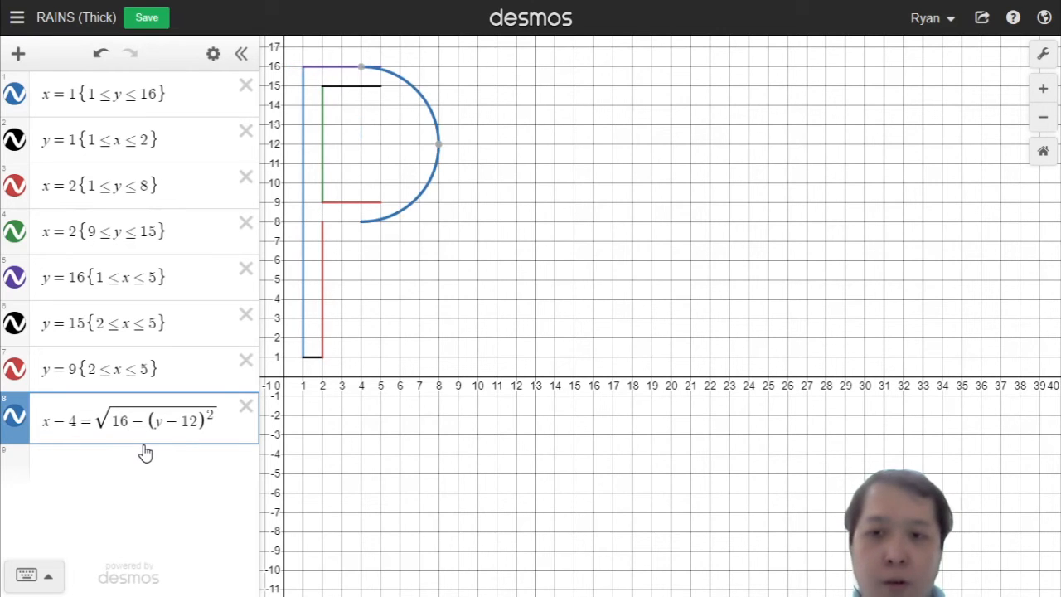
key(BackSpace)
text(5)
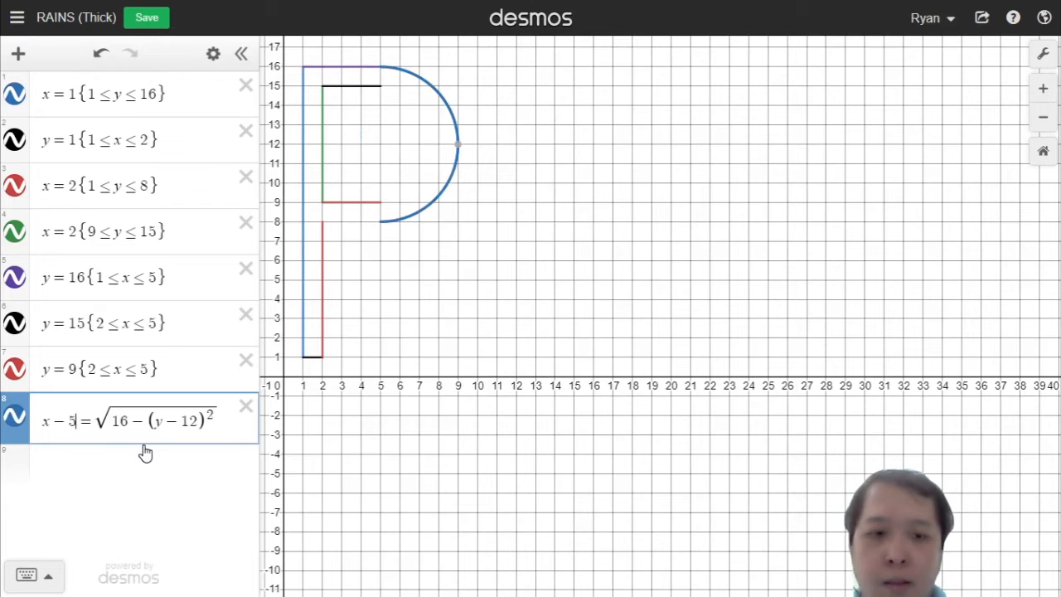
click(145, 452)
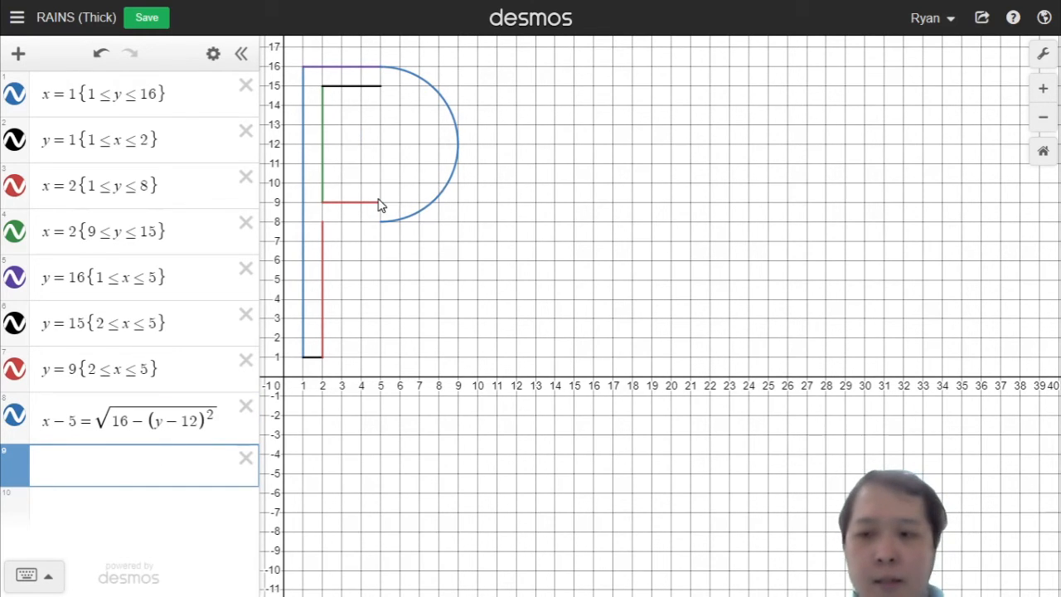
Step: Add the inner half-circle x = √(9 − (y − 12)²)
text(x=y)
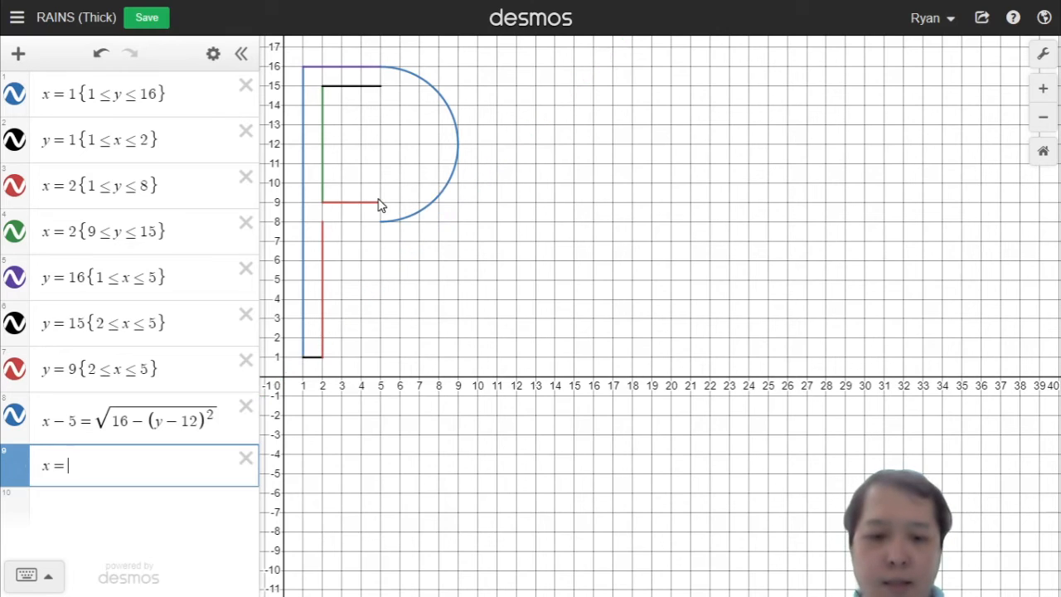
key(BackSpace)
text(sqrt)
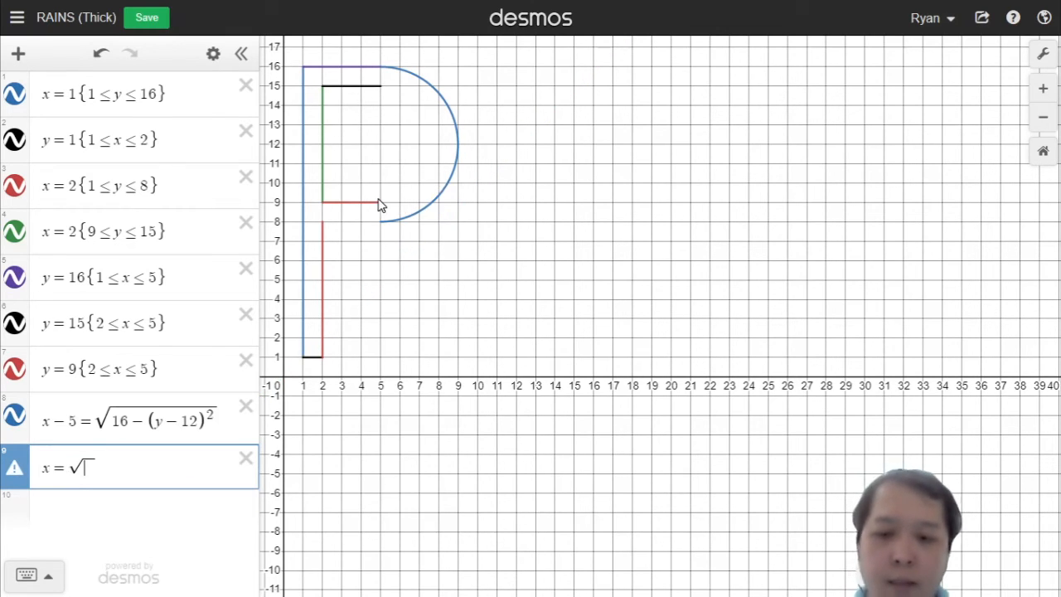
text(9_)
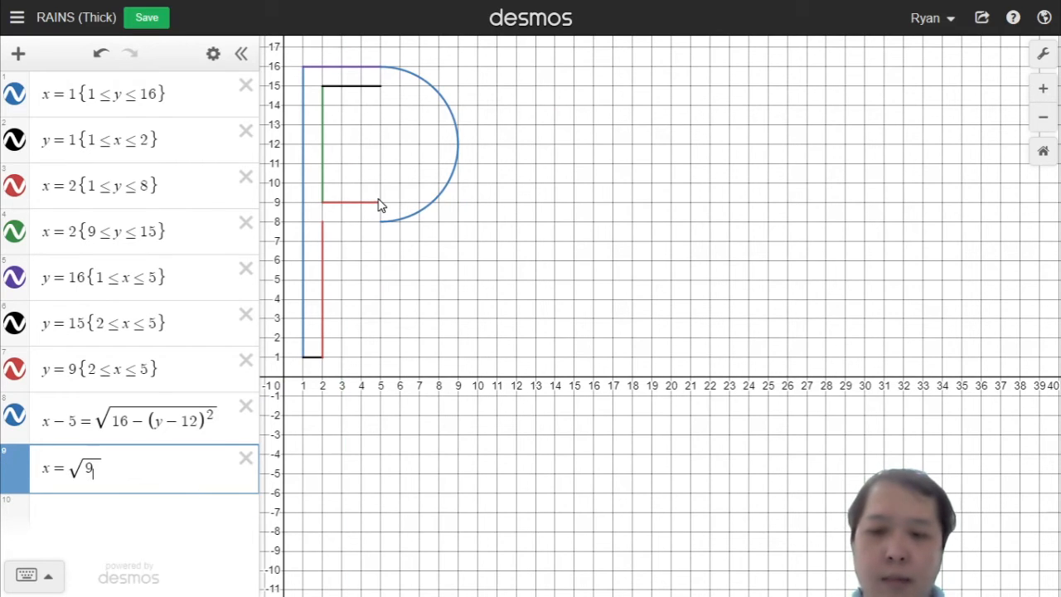
key(BackSpace)
text(-)
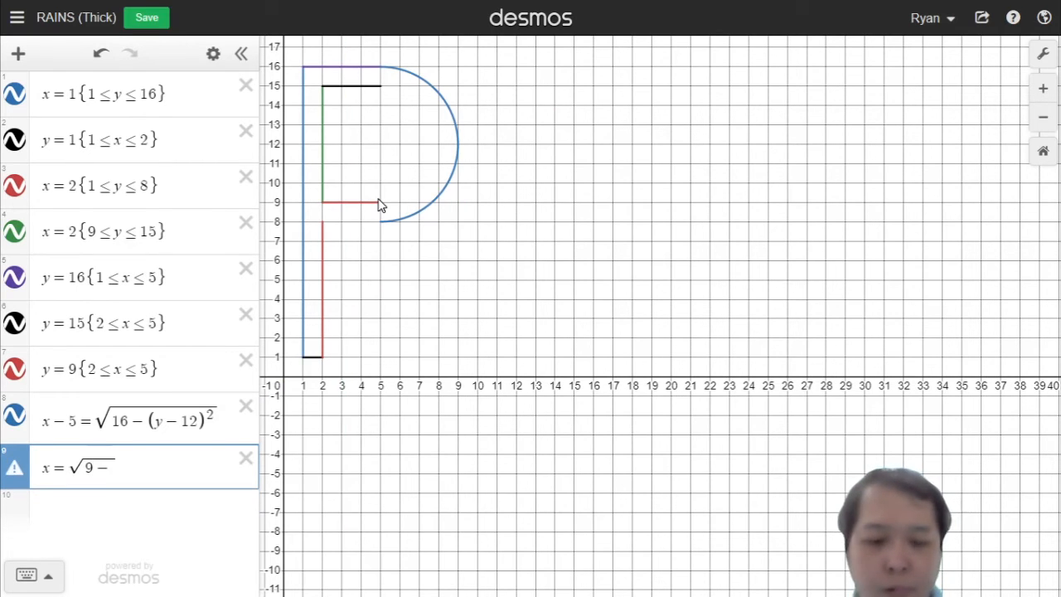
text((y)
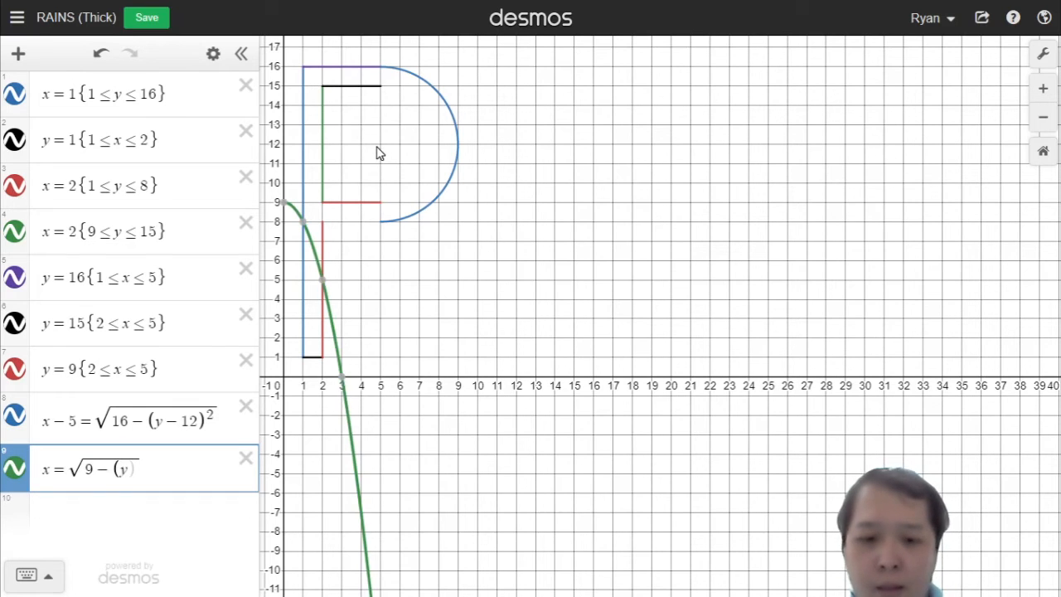
text(-)
text(9)
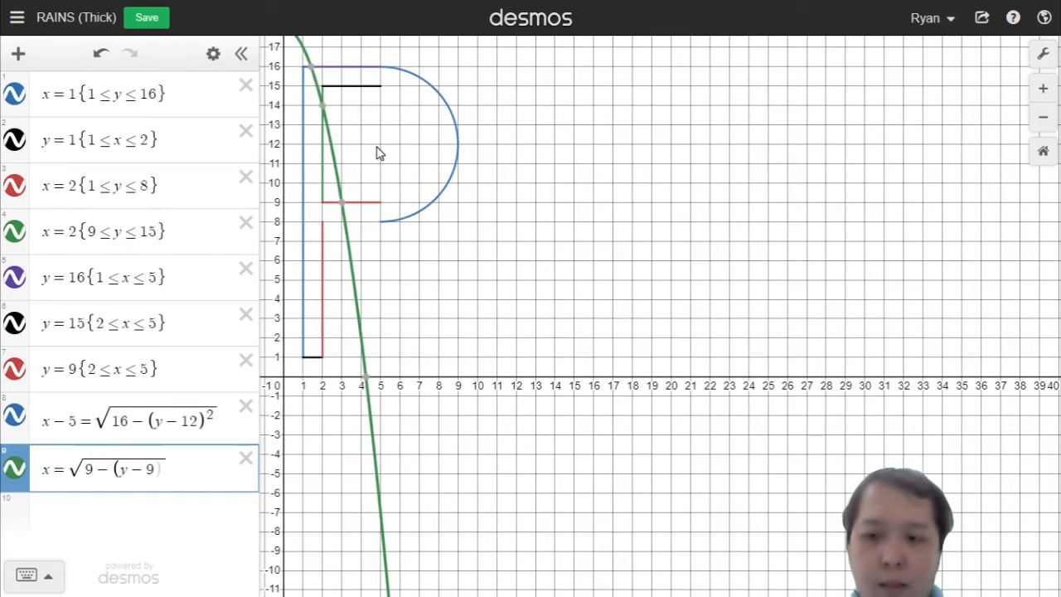
key(BackSpace)
text(12))
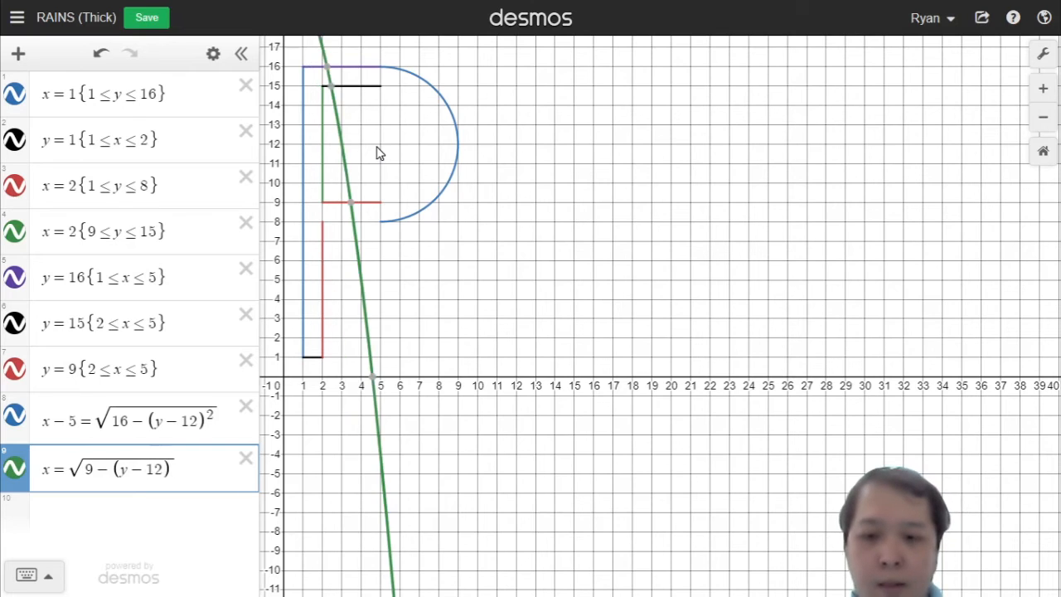
text(^2)
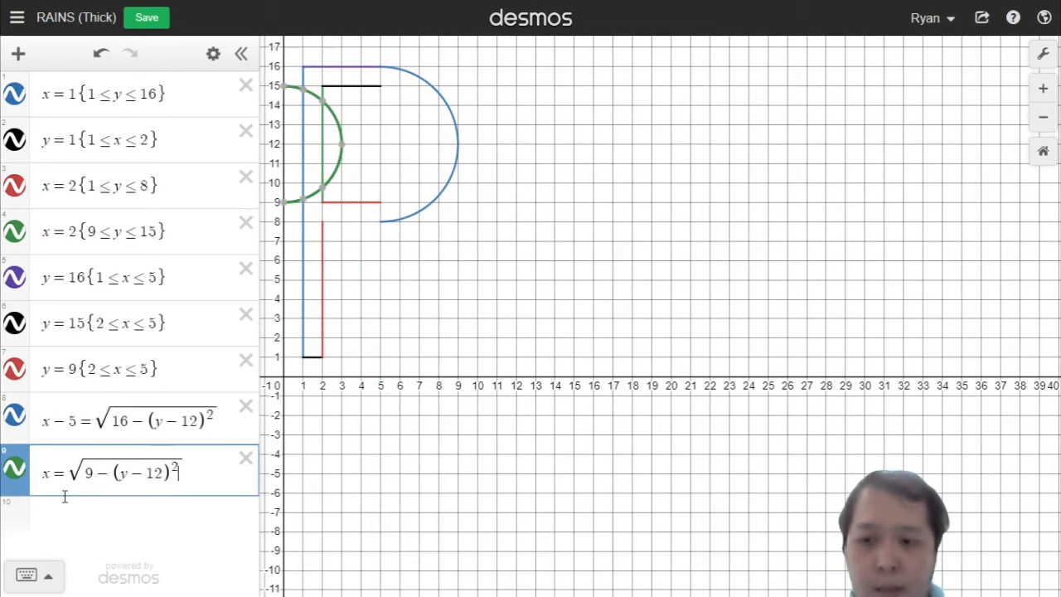
Step: Shift the inner half-circle right by setting its left side to x − 5
click(51, 474)
text(-5)
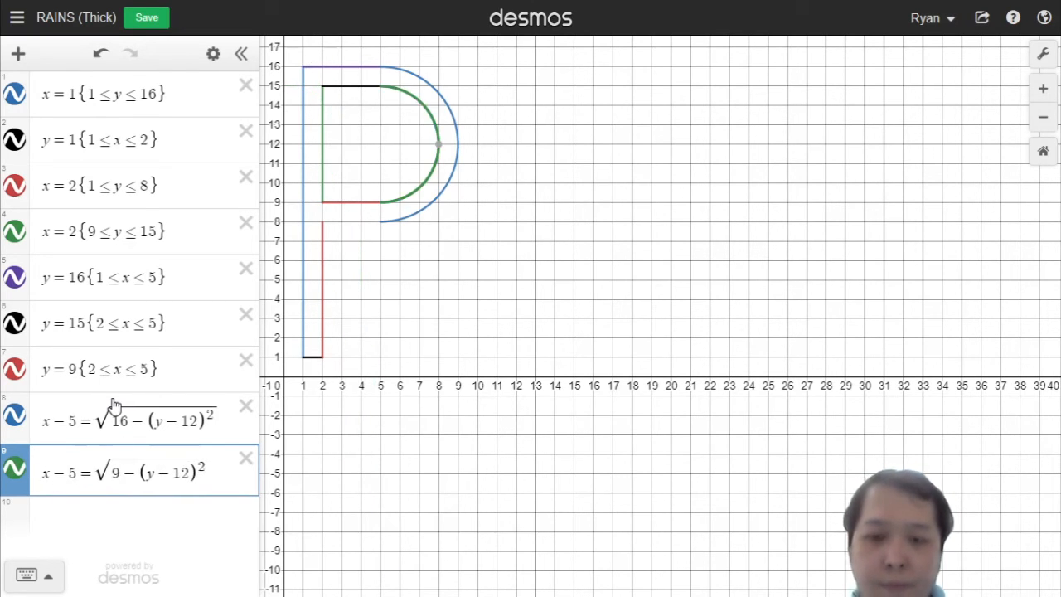
key(Return)
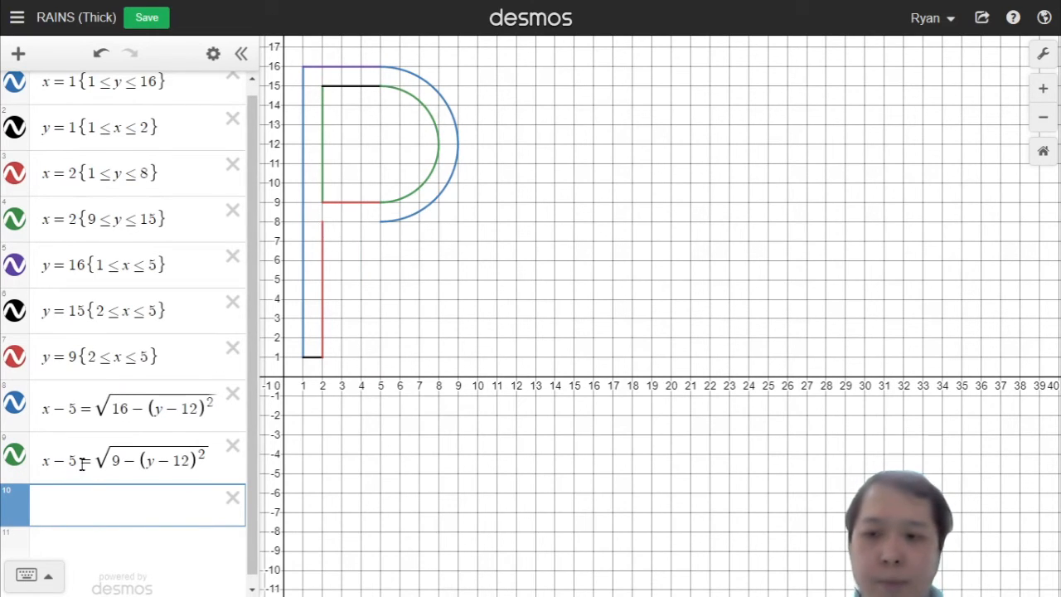
Step: Add the horizontal segment y = 8 {3 ≤ x ≤ 5} closing the bottom of the bowl
text(x)
key(BackSpace)
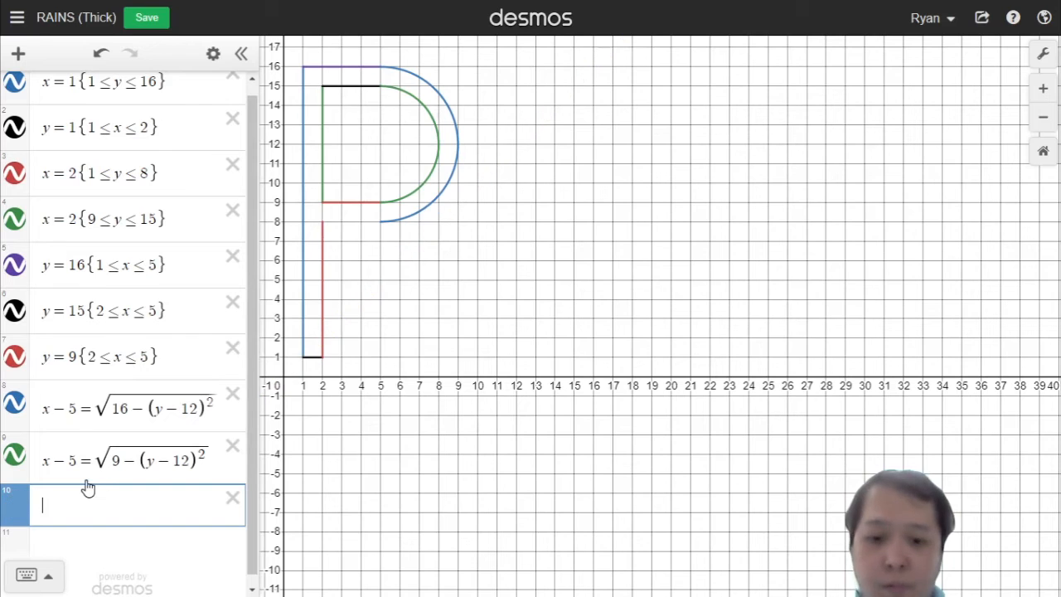
text(y=8)
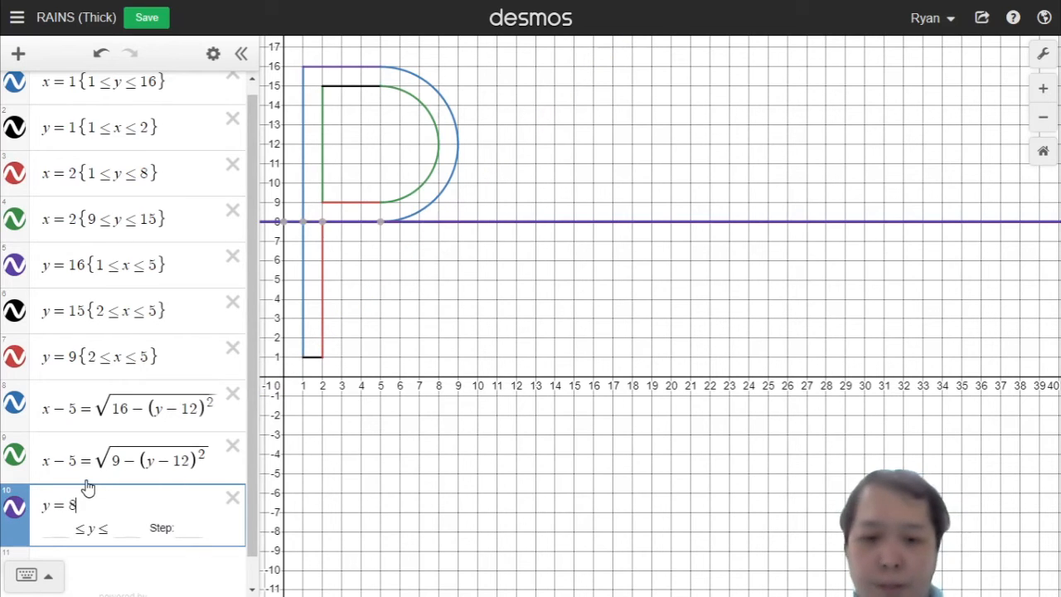
text({)
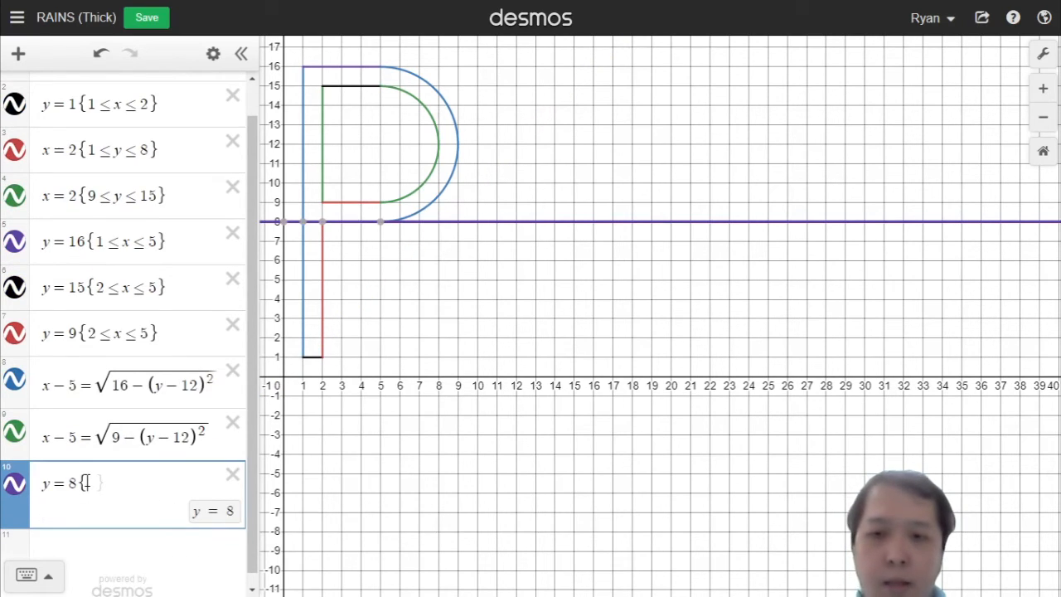
text(3<=x<=)
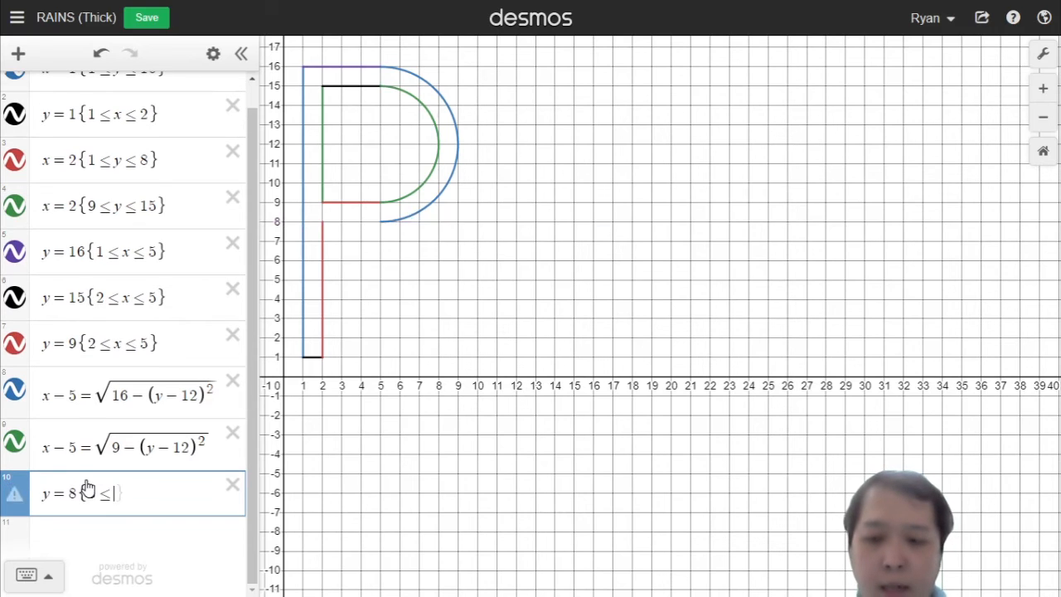
text(5)
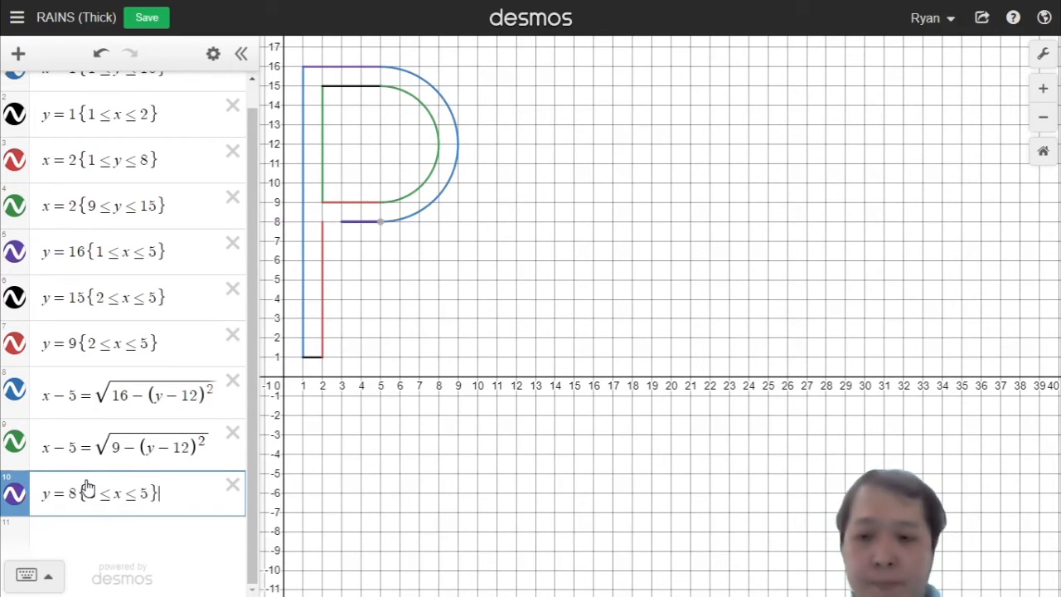
key(Return)
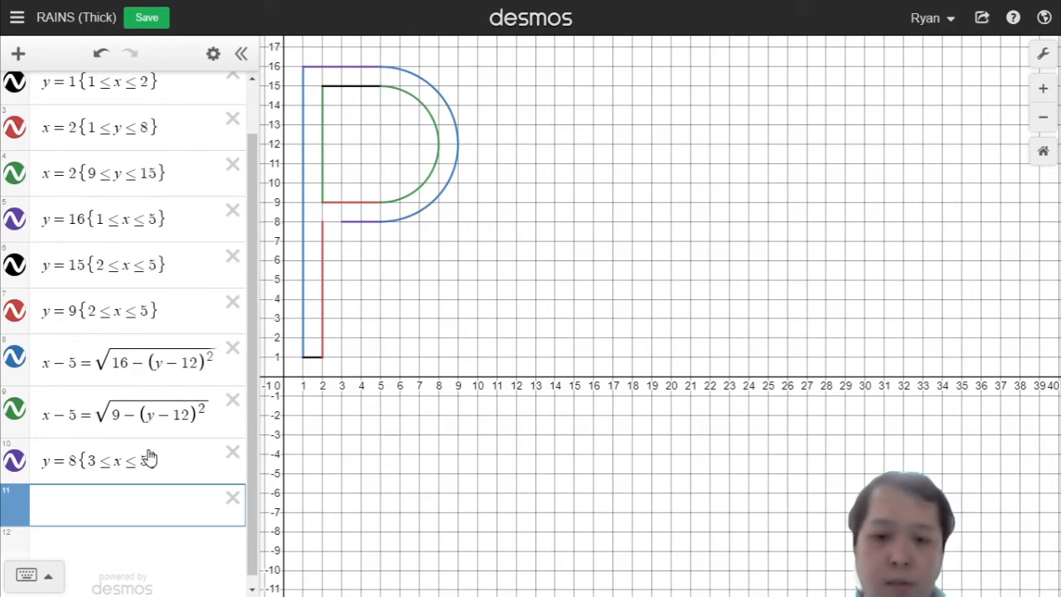
Step: Add the diagonal line y = −7/6x + 69/6 for the R's leg
text(y=)
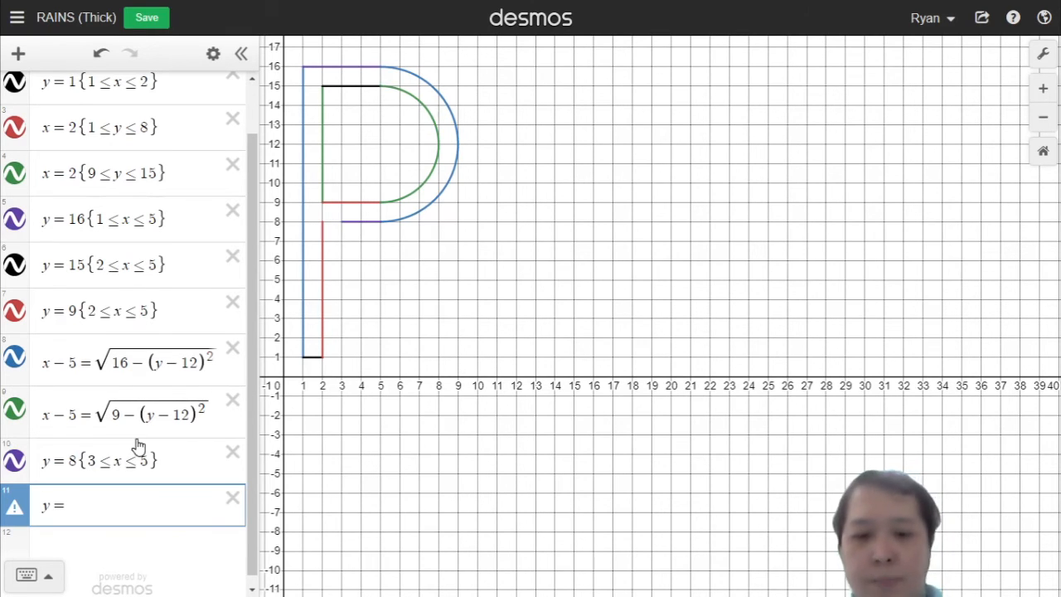
text(-7/6)
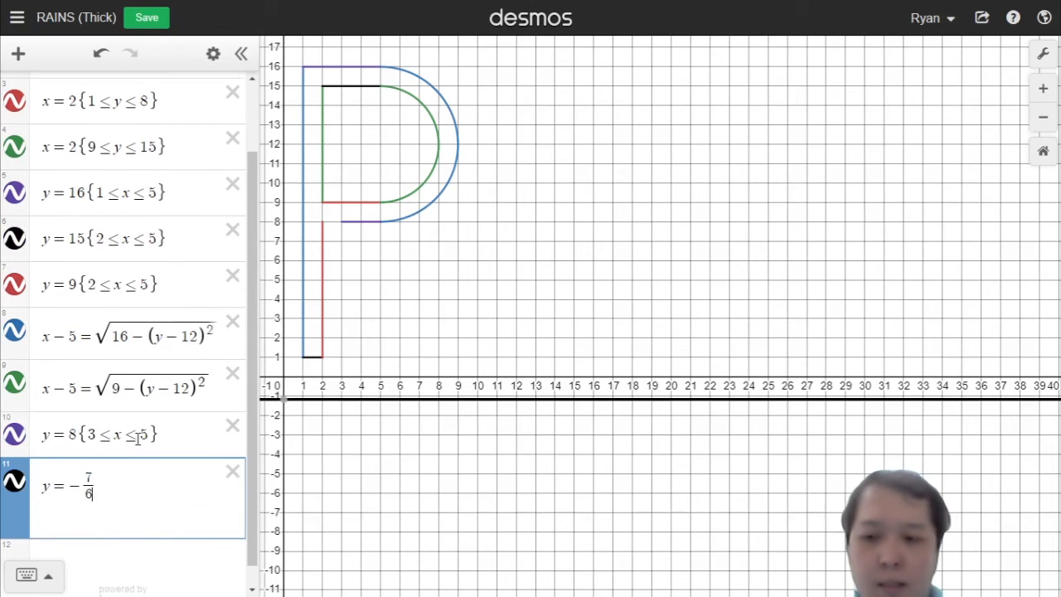
text(x)
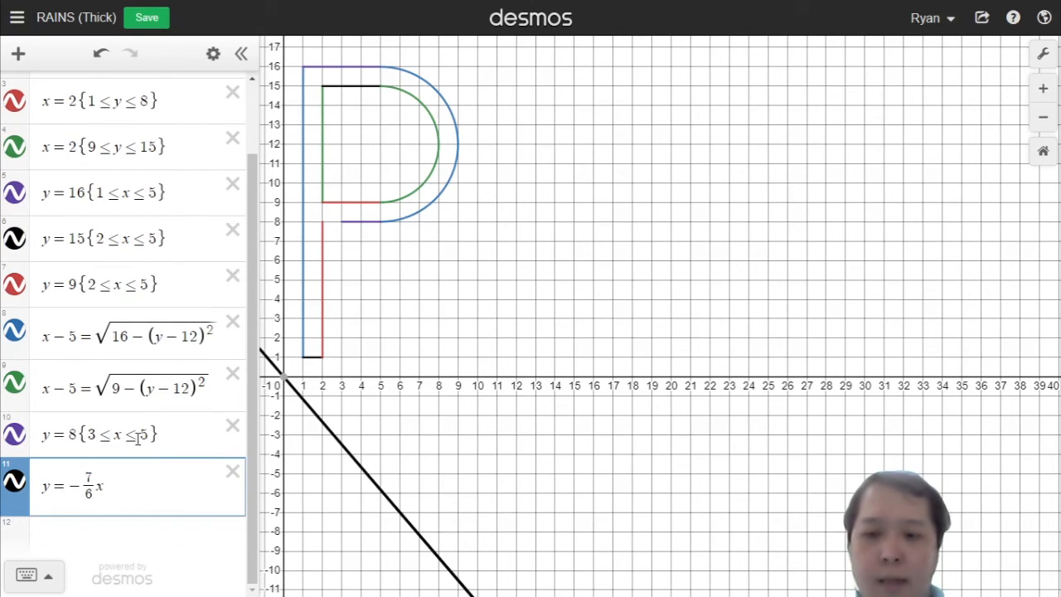
text(+)
key(BackSpace)
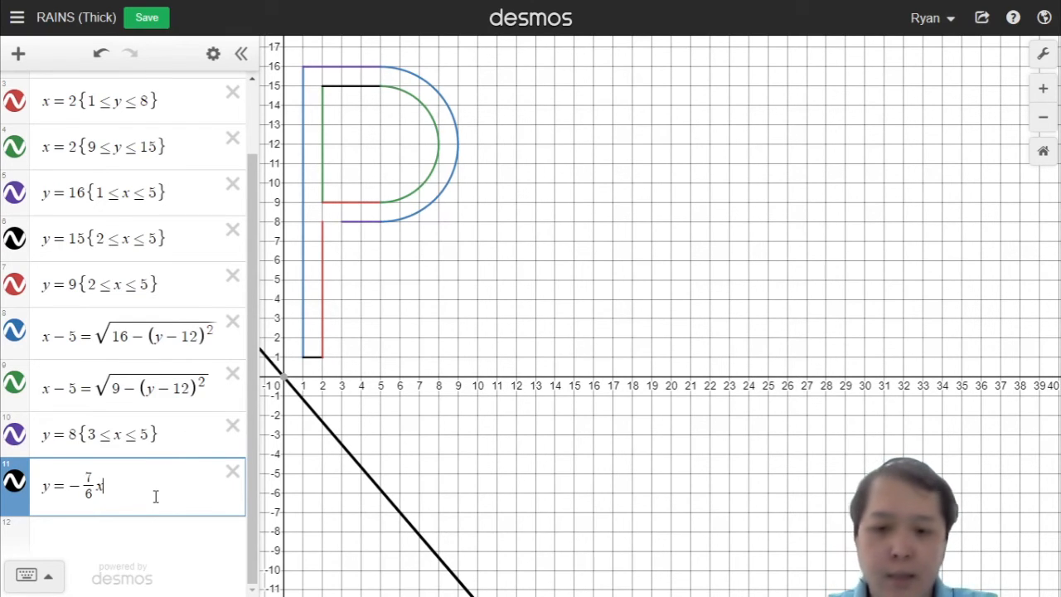
text(+10)
key(BackSpace)
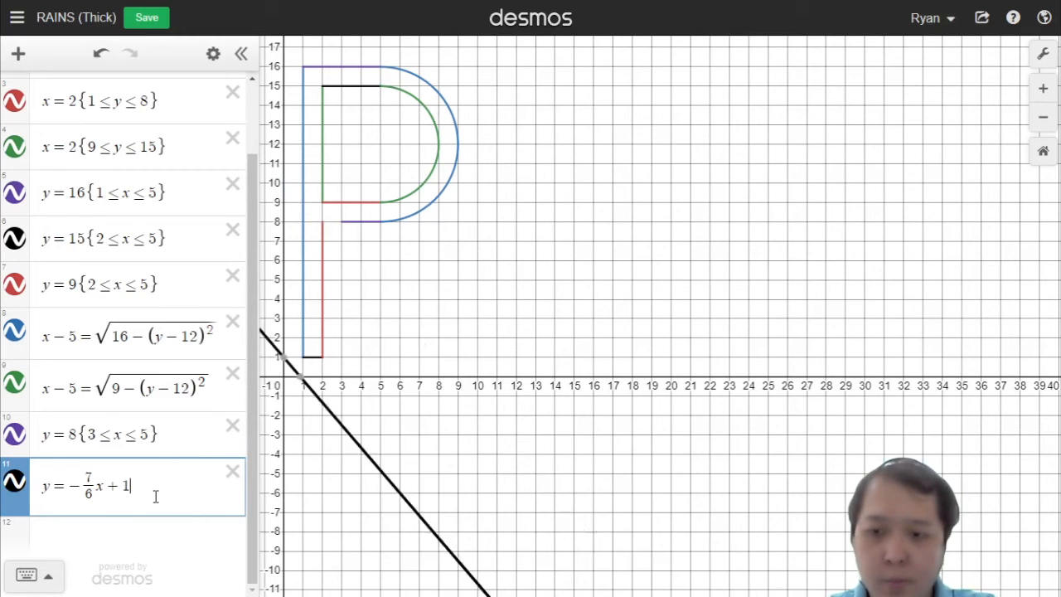
text(1)
key(BackSpace)
text(2)
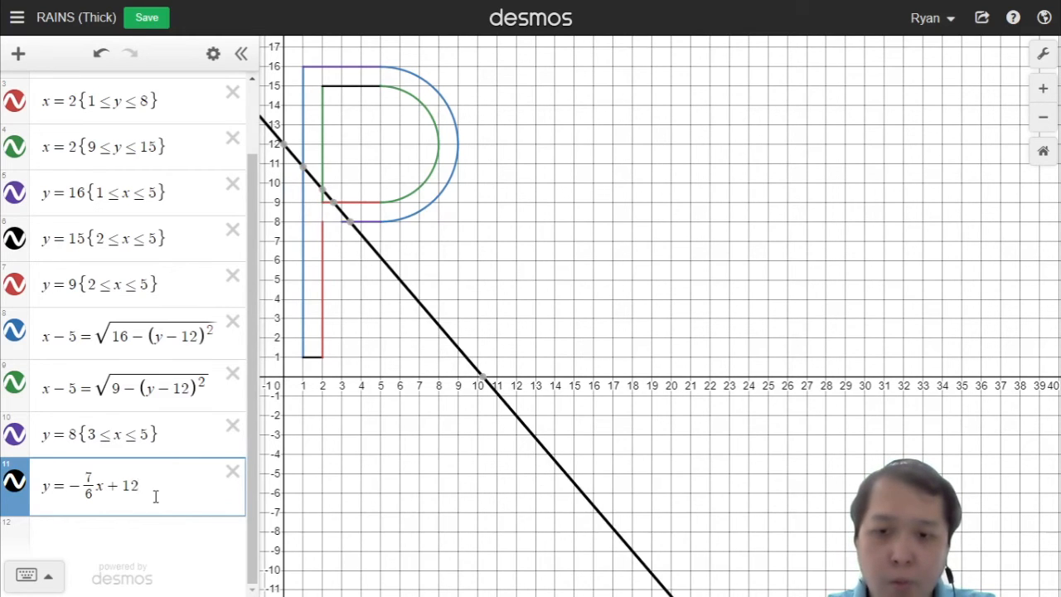
key(BackSpace)
key(BackSpace)
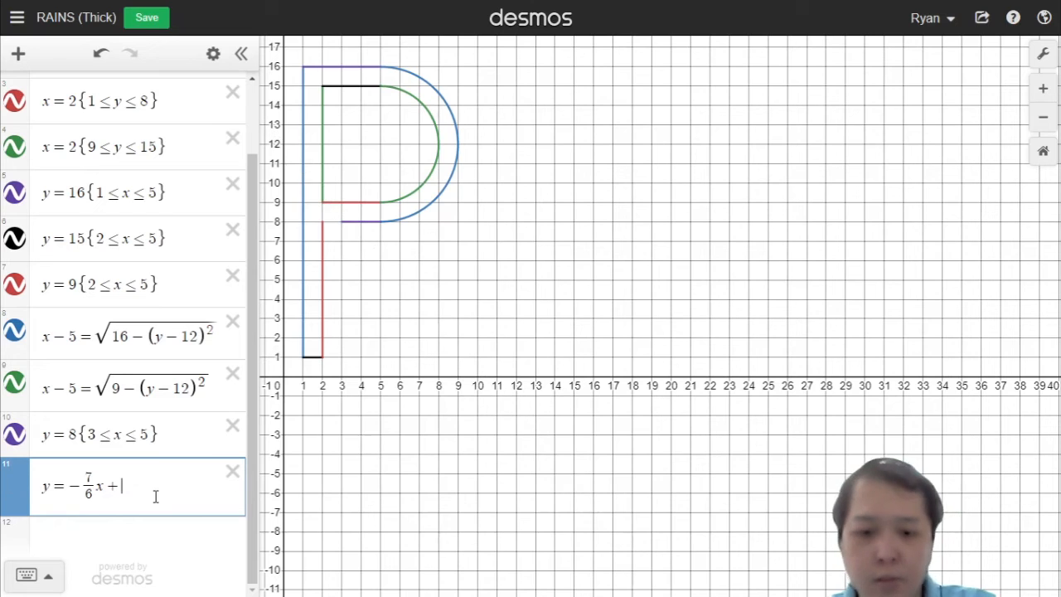
text(/)
key(Down)
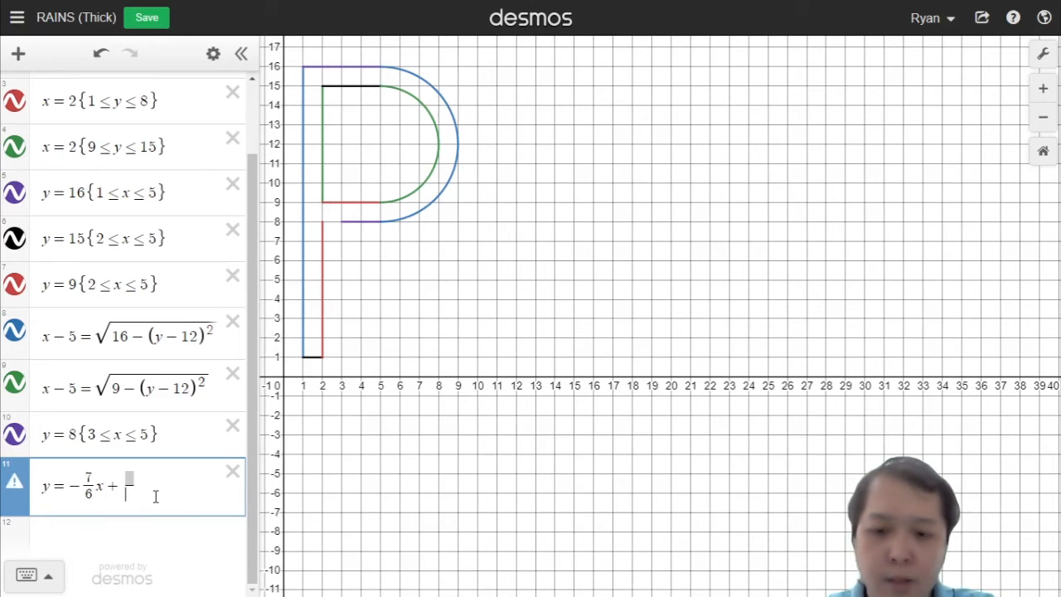
text(6)
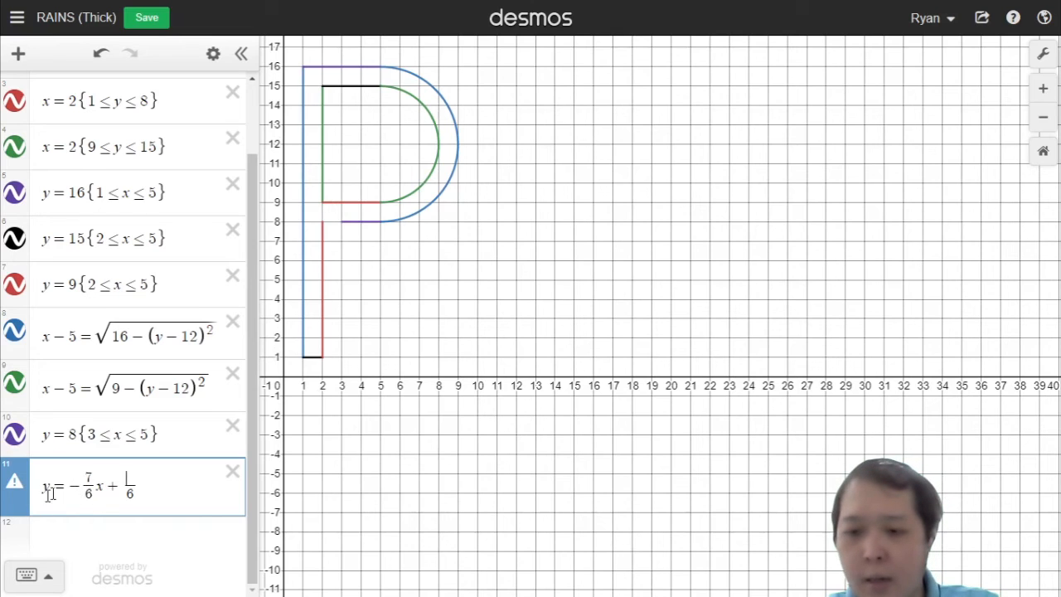
key(Up)
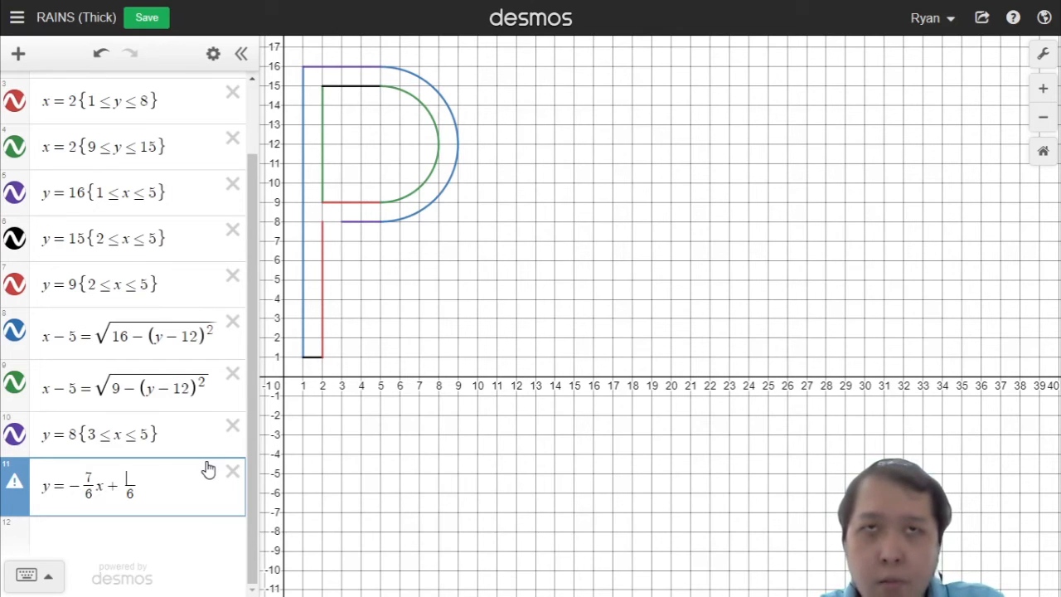
text(60)
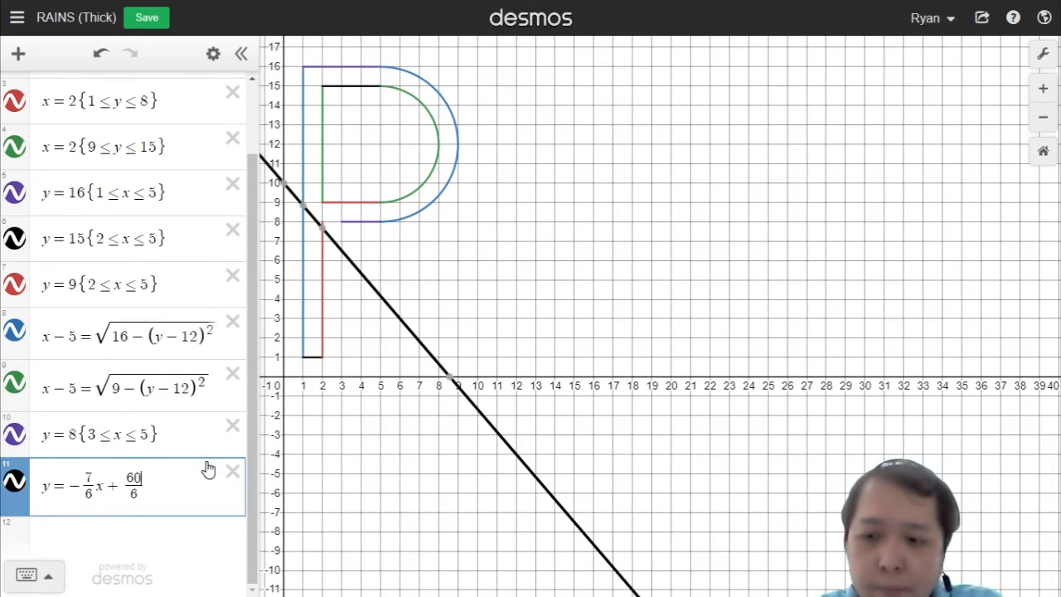
key(BackSpace)
text(3)
key(BackSpace)
text(5)
key(BackSpace)
text(7)
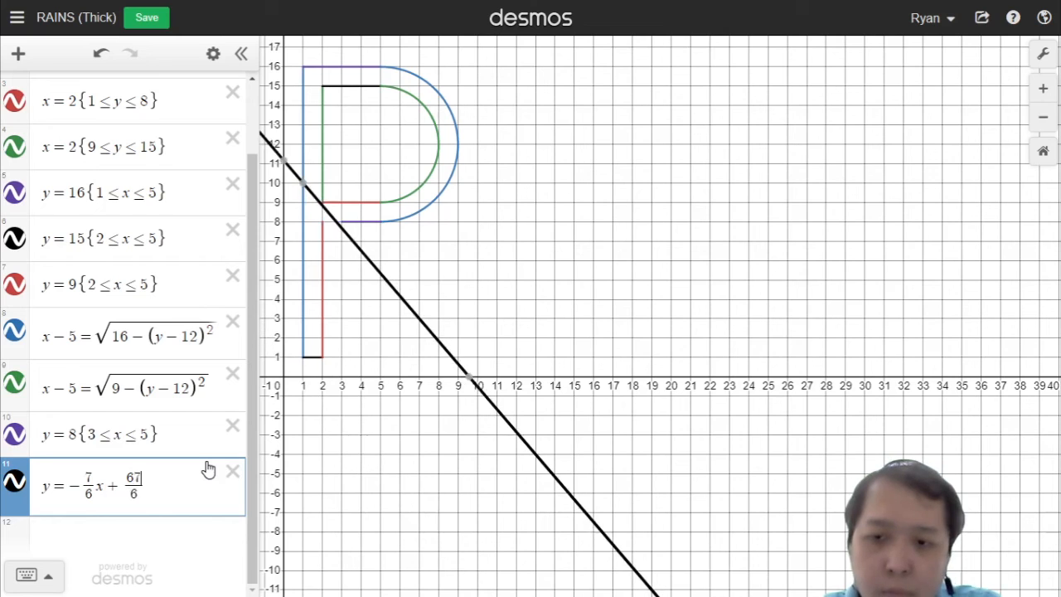
key(BackSpace)
text(9)
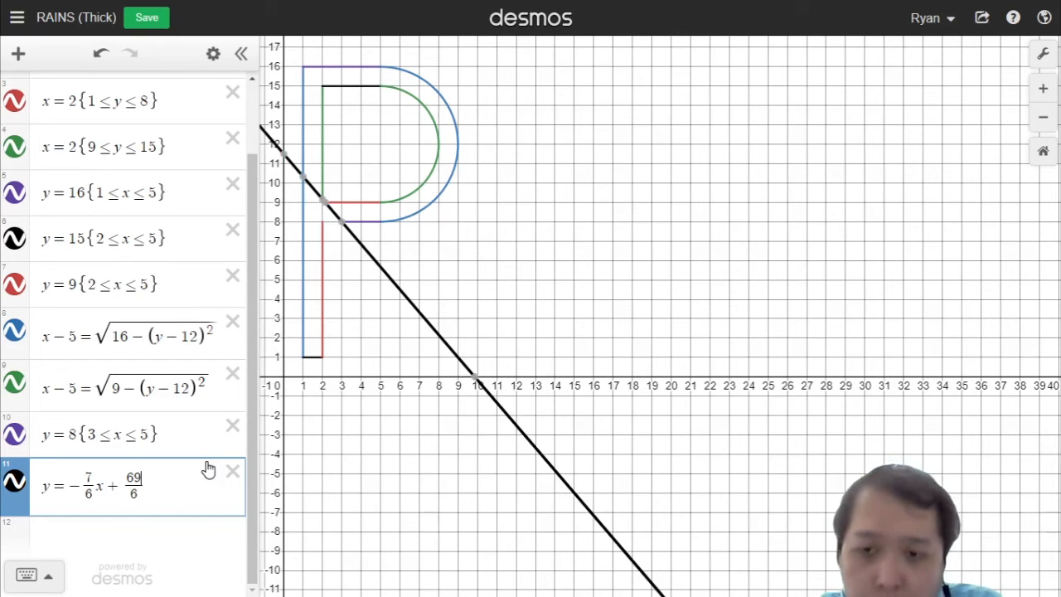
key(BackSpace)
key(BackSpace)
text(70)
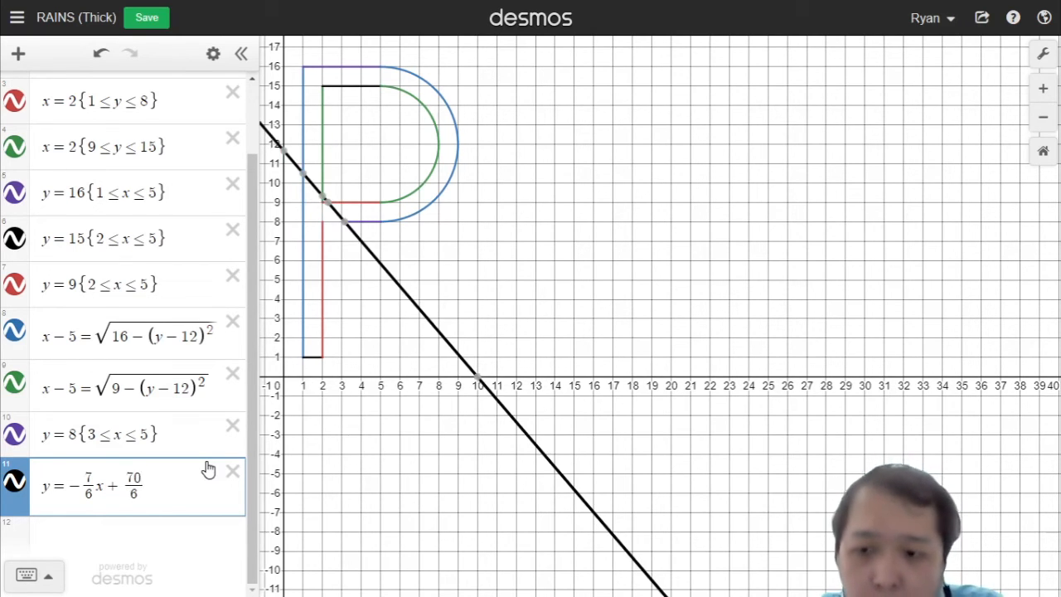
key(BackSpace)
key(BackSpace)
text(69)
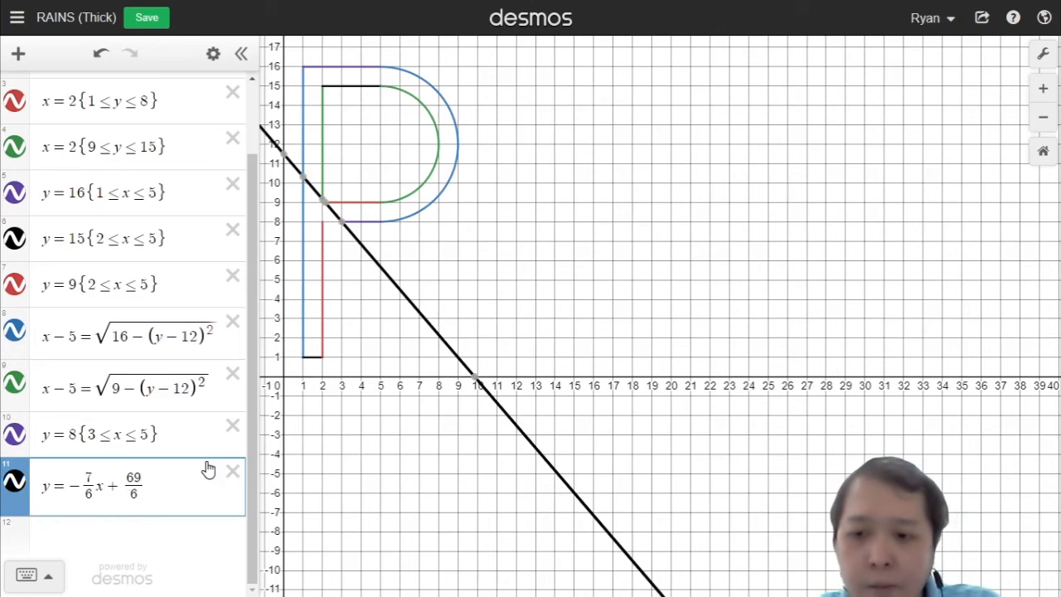
key(Return)
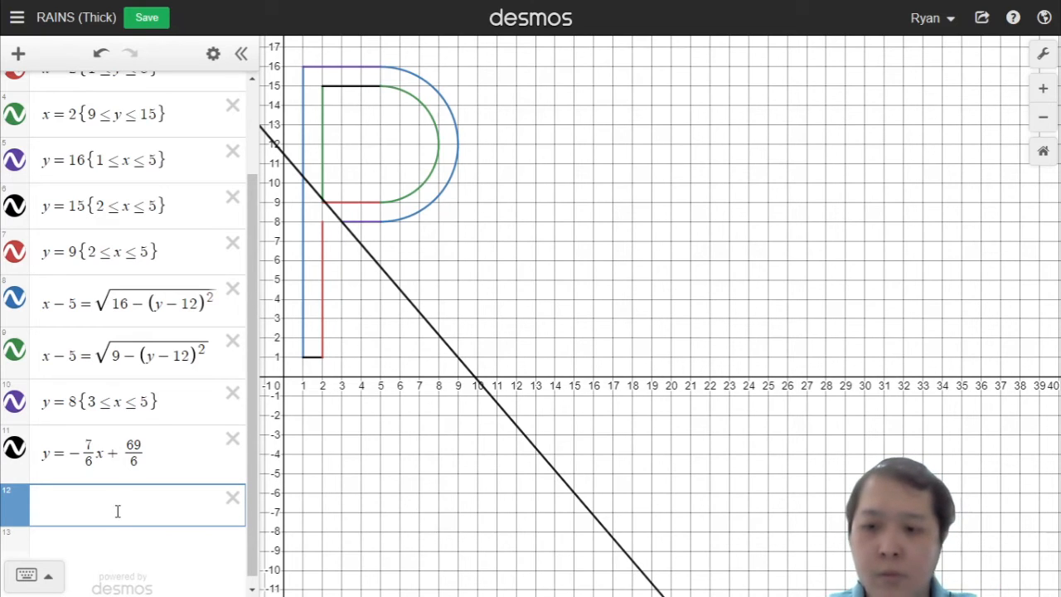
Step: Restrict the diagonal line to 3 ≤ x ≤ 9
click(182, 446)
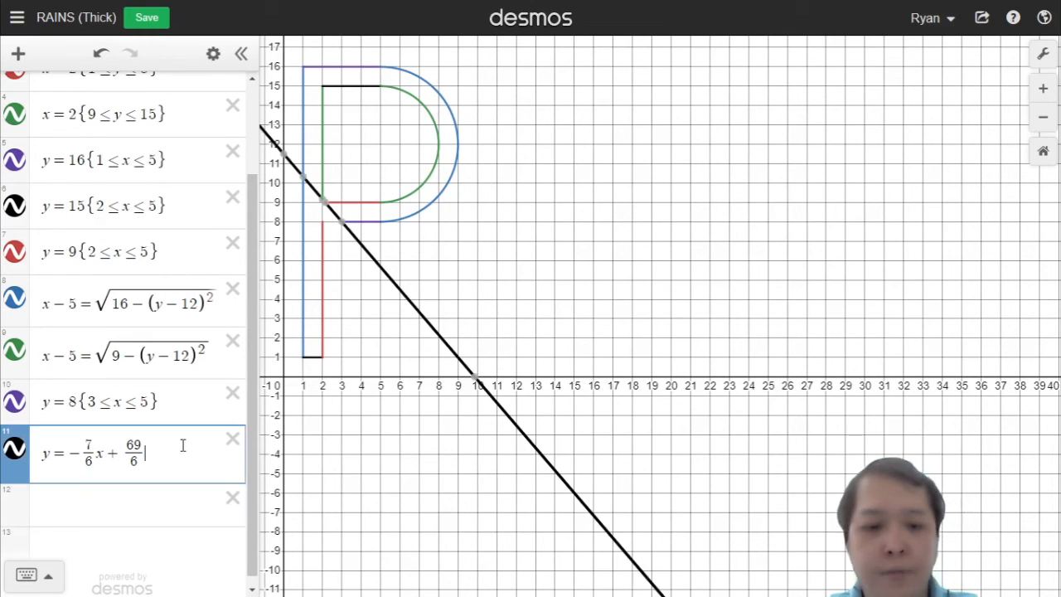
text({)
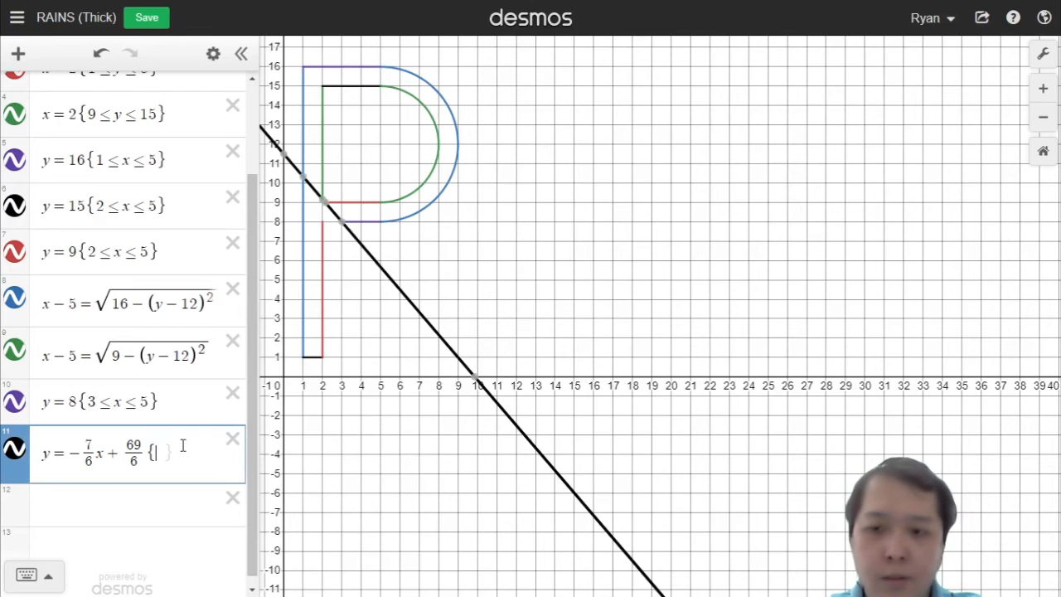
text(3<=x)
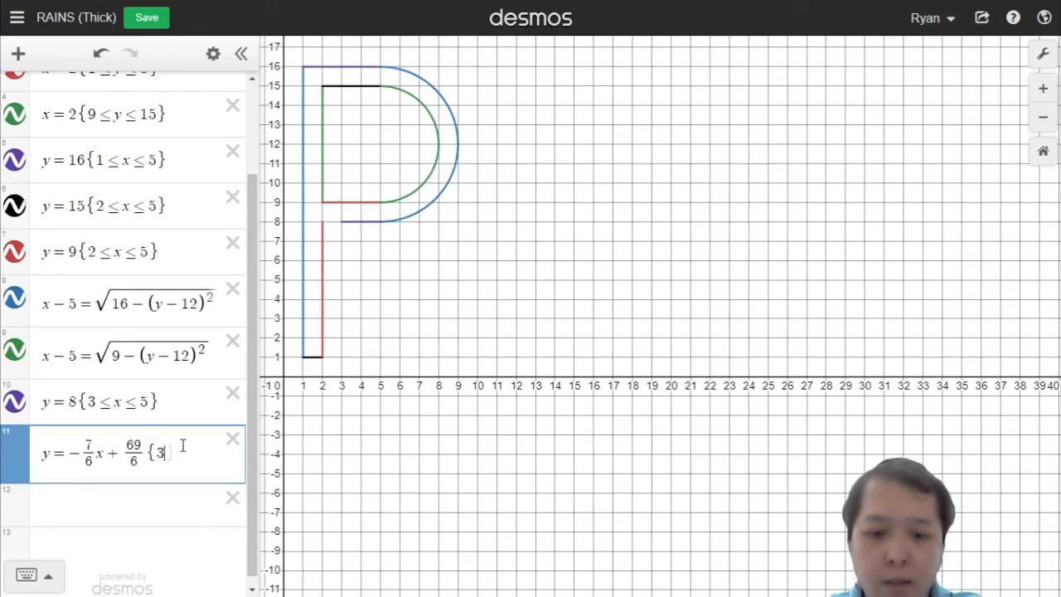
text(<=)
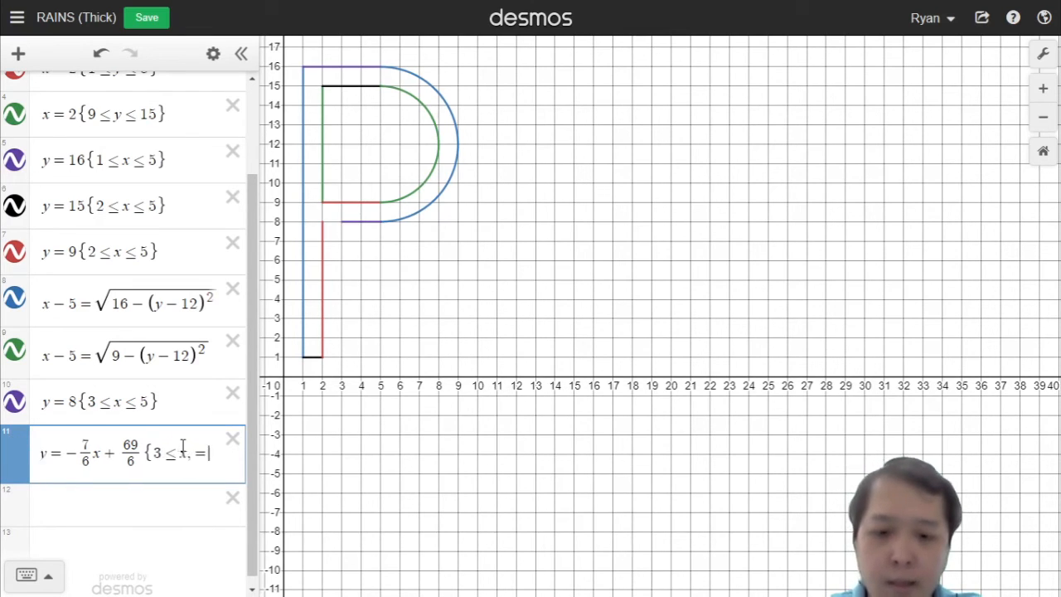
key(BackSpace)
text(<=8)
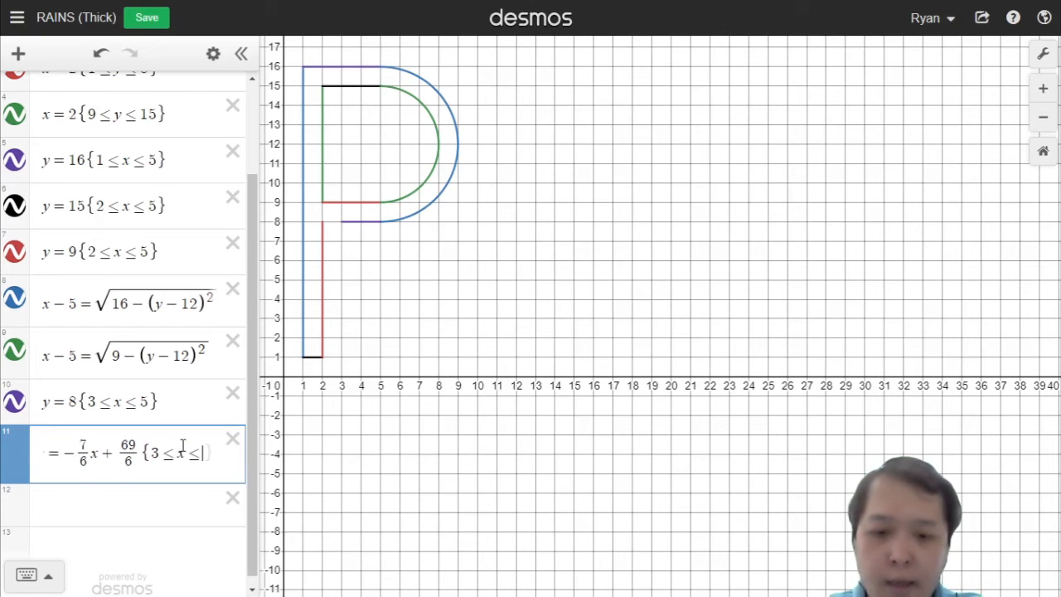
key(BackSpace)
text(9)
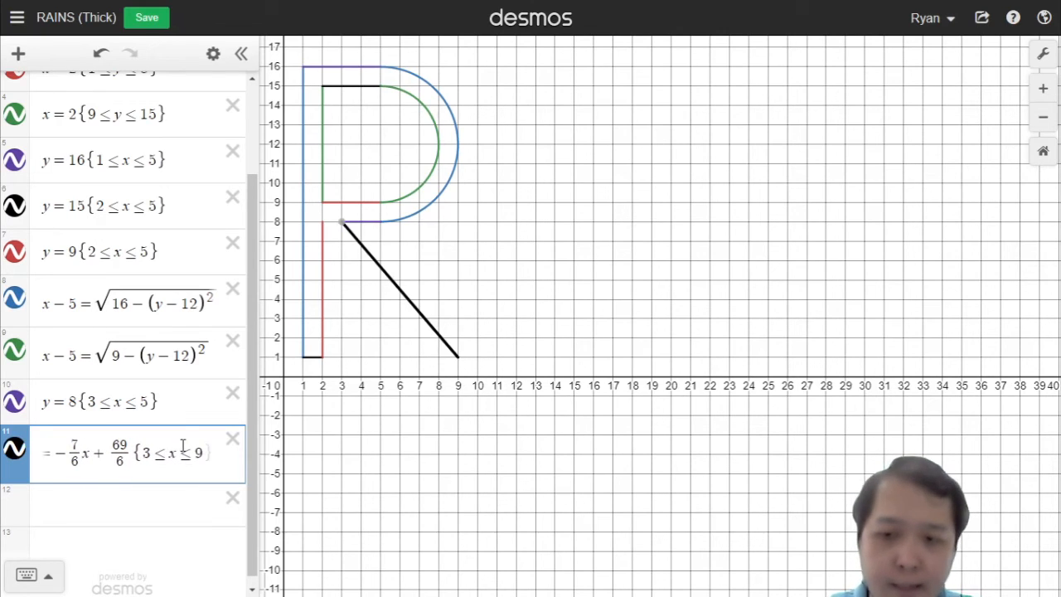
text(})
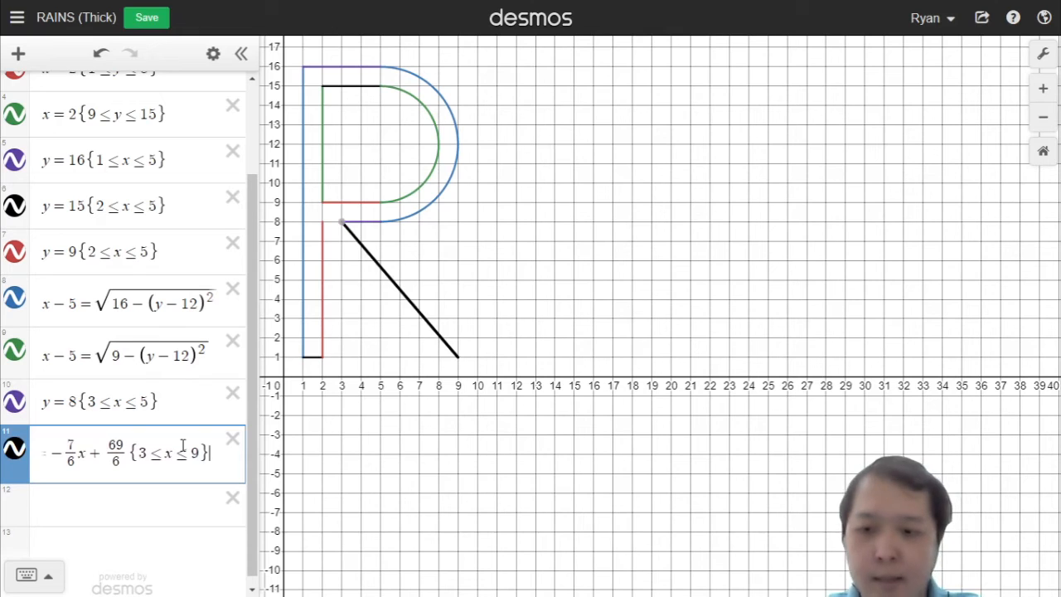
key(Return)
Step: Duplicate the restricted diagonal line's equation into a new expression row
scroll(218, 467, down, 1)
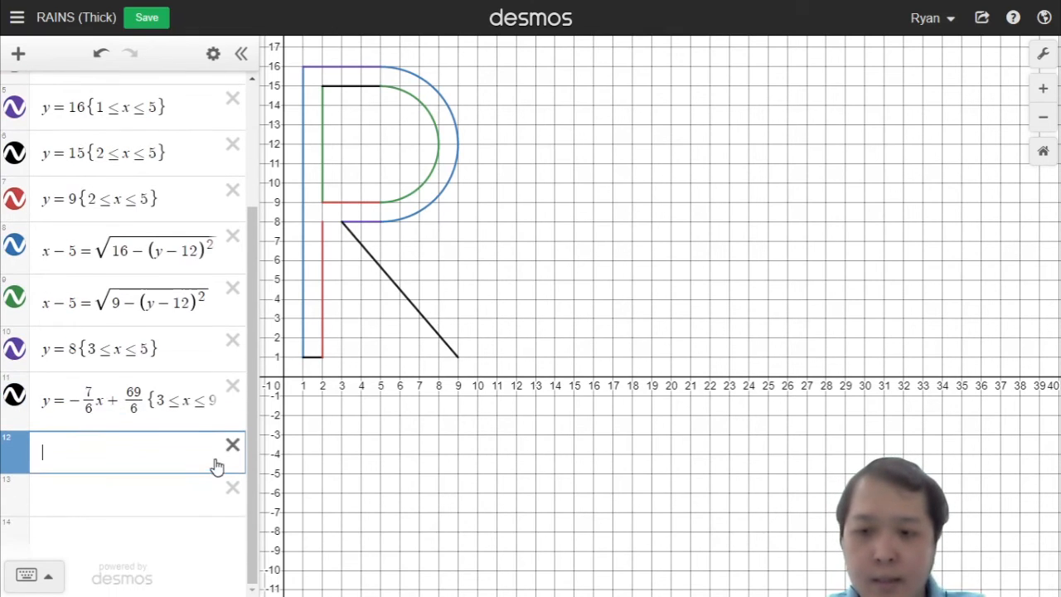
click(232, 449)
click(233, 487)
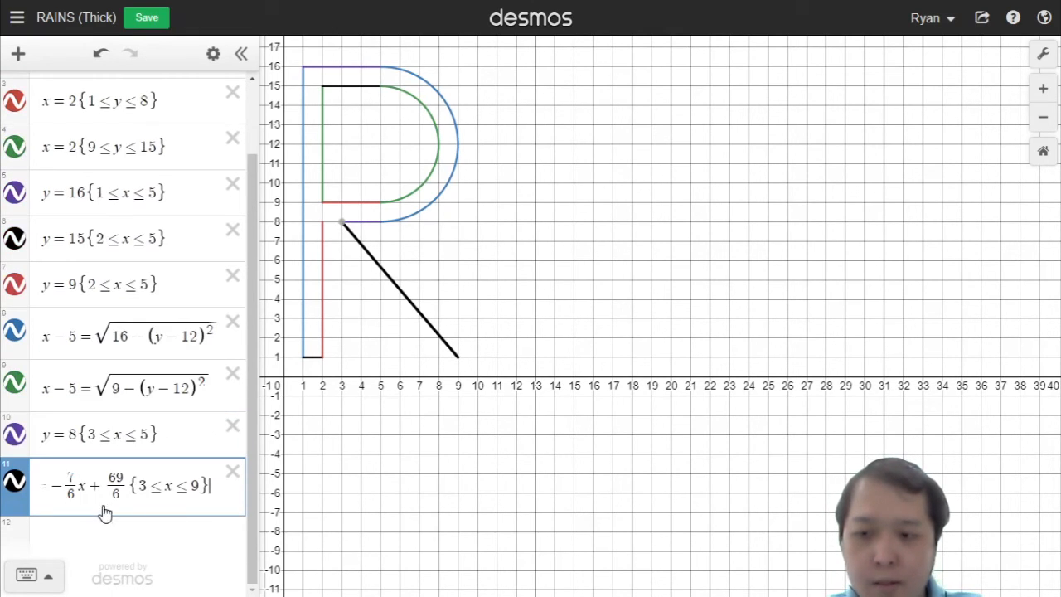
click(100, 547)
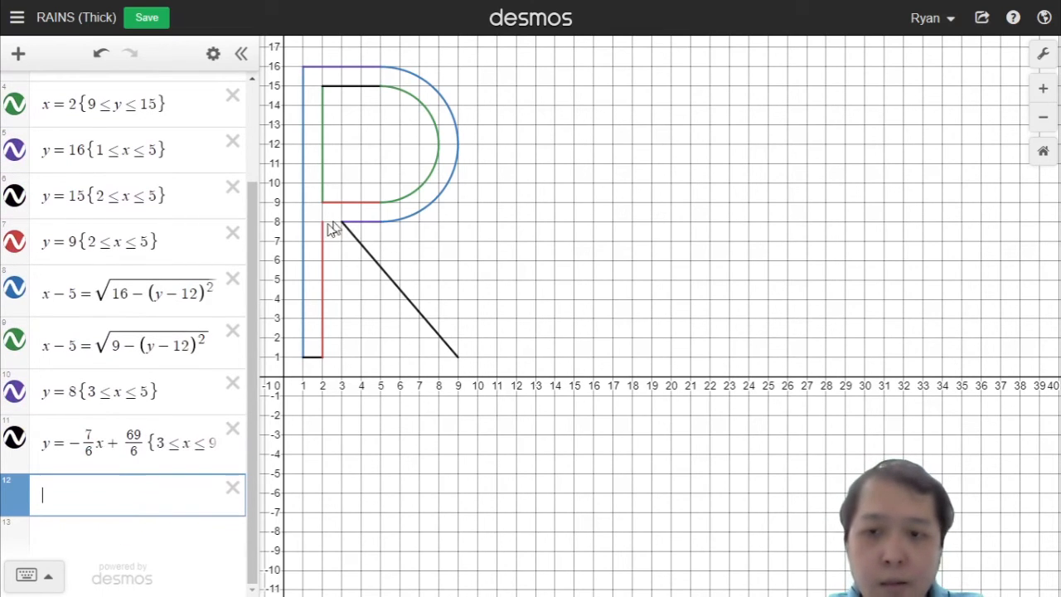
click(121, 448)
key(ctrl+a)
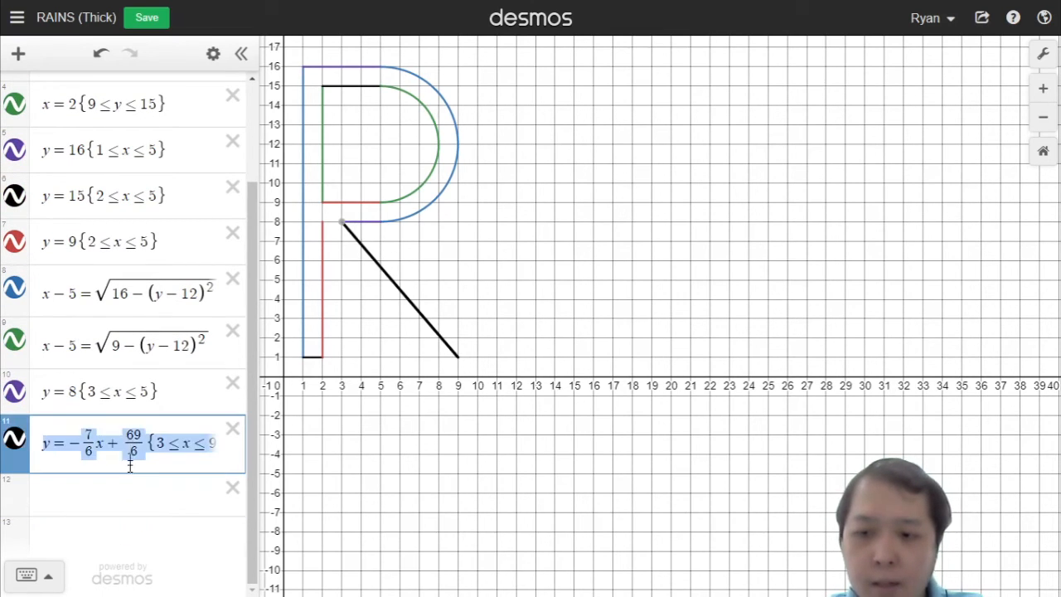
key(ctrl+c)
click(130, 493)
key(ctrl+v)
click(113, 492)
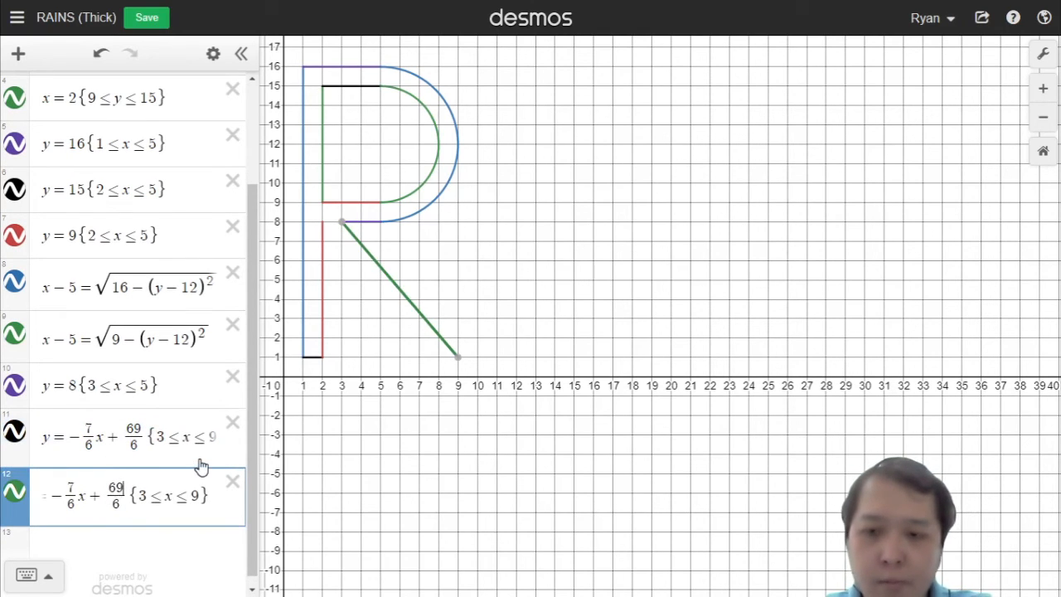
Step: Change the copy's intercept to 63/6 to form the leg's inner edge
key(BackSpace)
text(3)
key(BackSpace)
text(4)
key(BackSpace)
text(3)
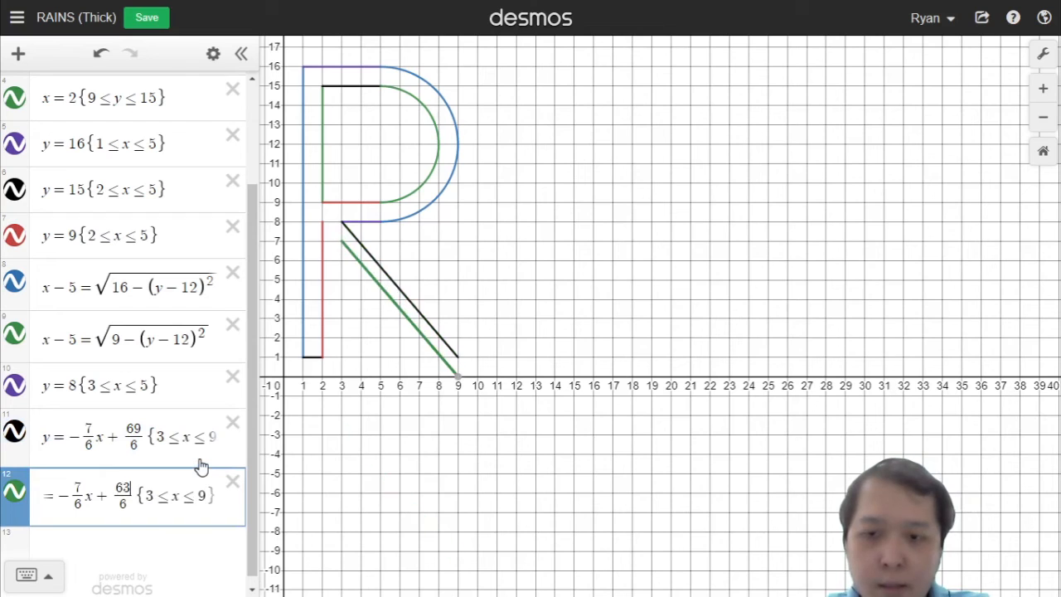
Step: Try other intercept values for the copied inner leg line before settling back on 63/6
key(BackSpace)
text(2)
key(BackSpace)
text(4)
key(BackSpace)
text(3)
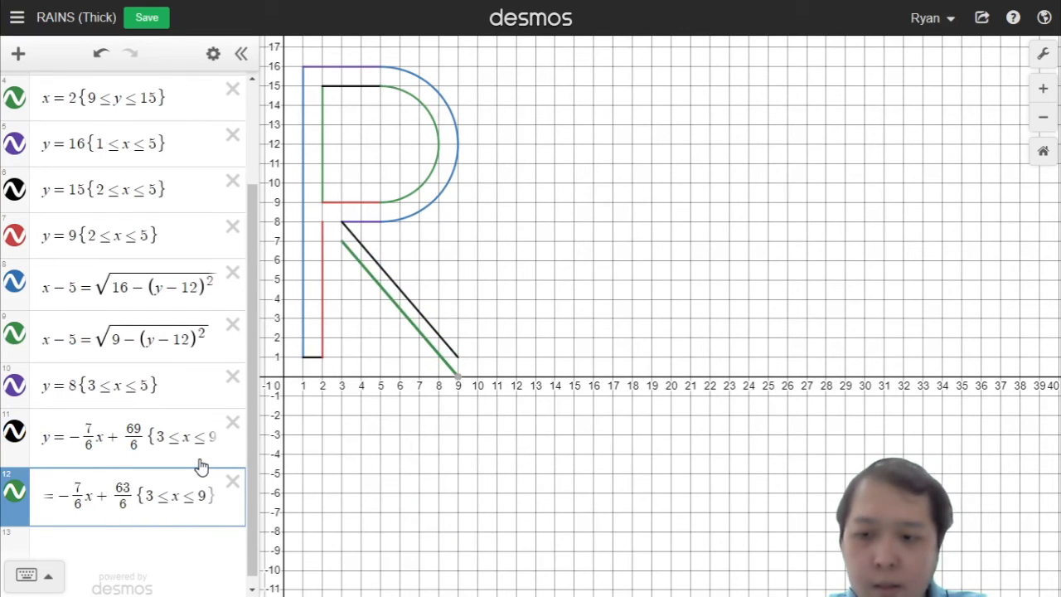
key(BackSpace)
text(2)
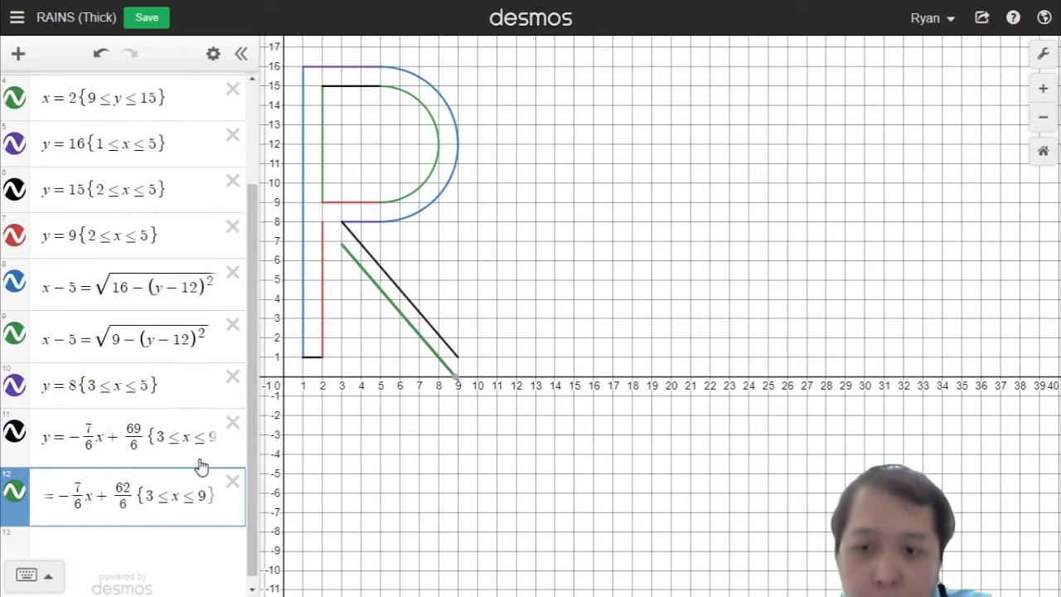
key(BackSpace)
text(3)
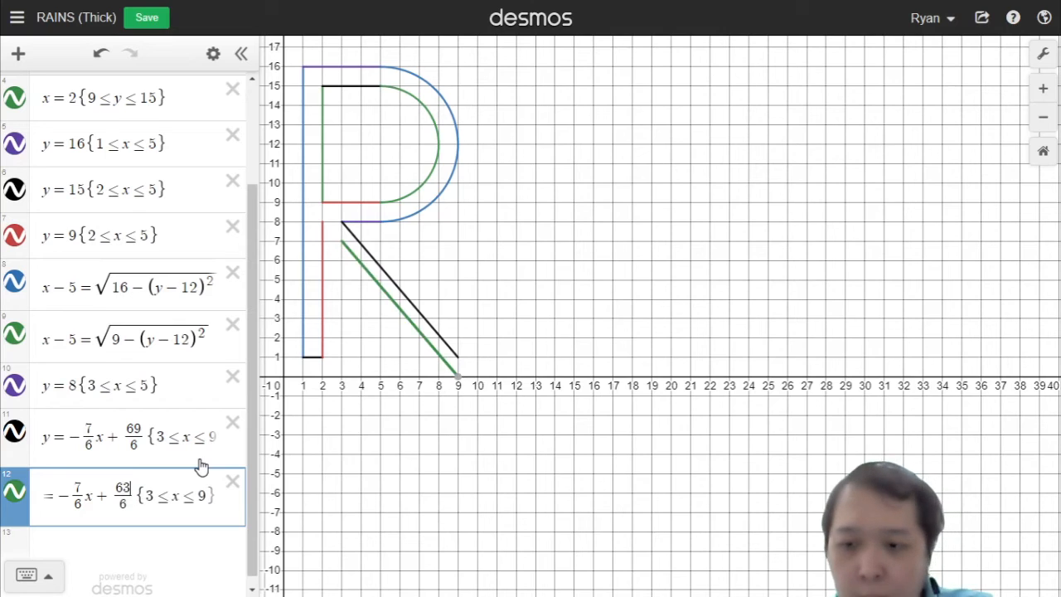
Step: Change the inner leg line to y = −7/6x + 62/6 restricted to 2 ≤ x ≤ 8
click(154, 499)
key(BackSpace)
text(2)
click(202, 481)
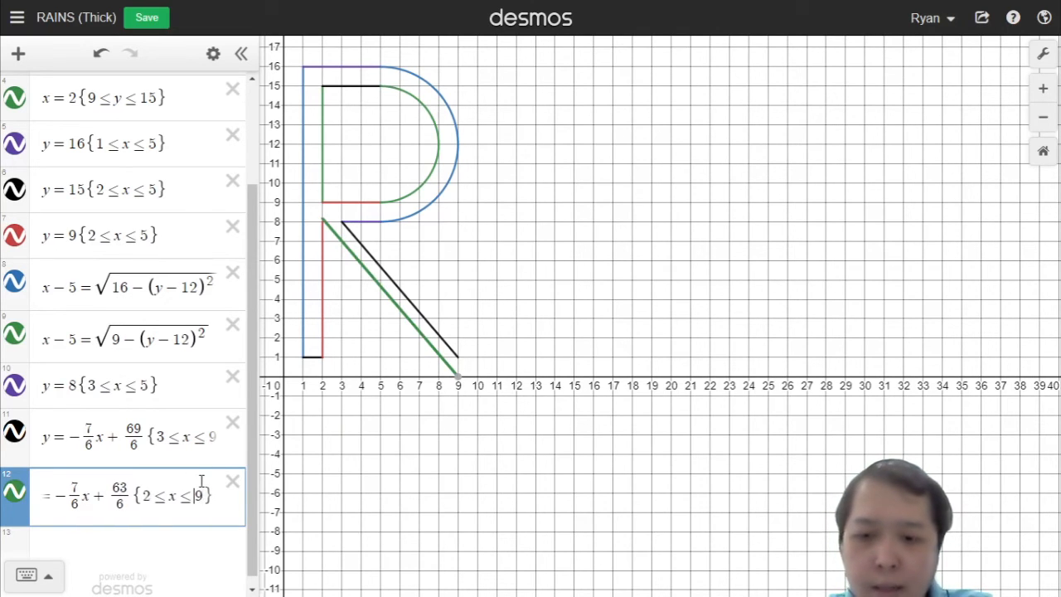
key(BackSpace)
text(8)
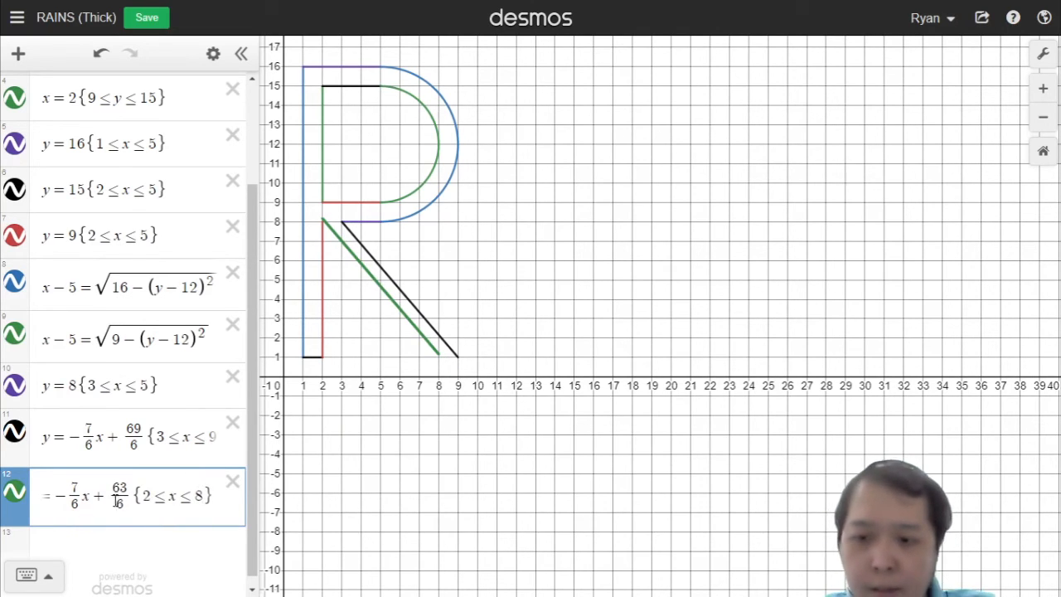
key(BackSpace)
key(BackSpace)
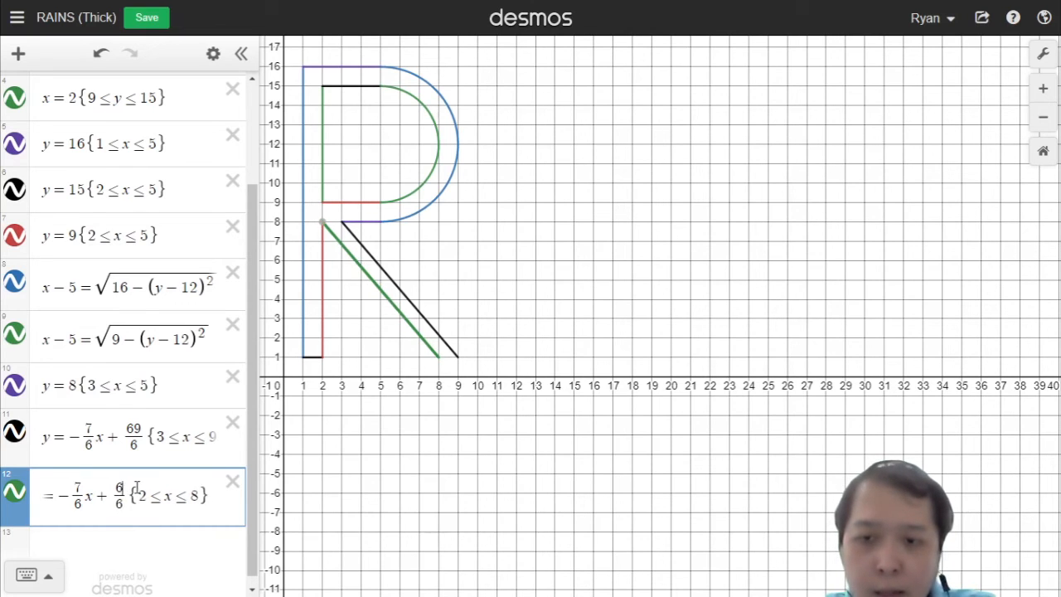
text(62)
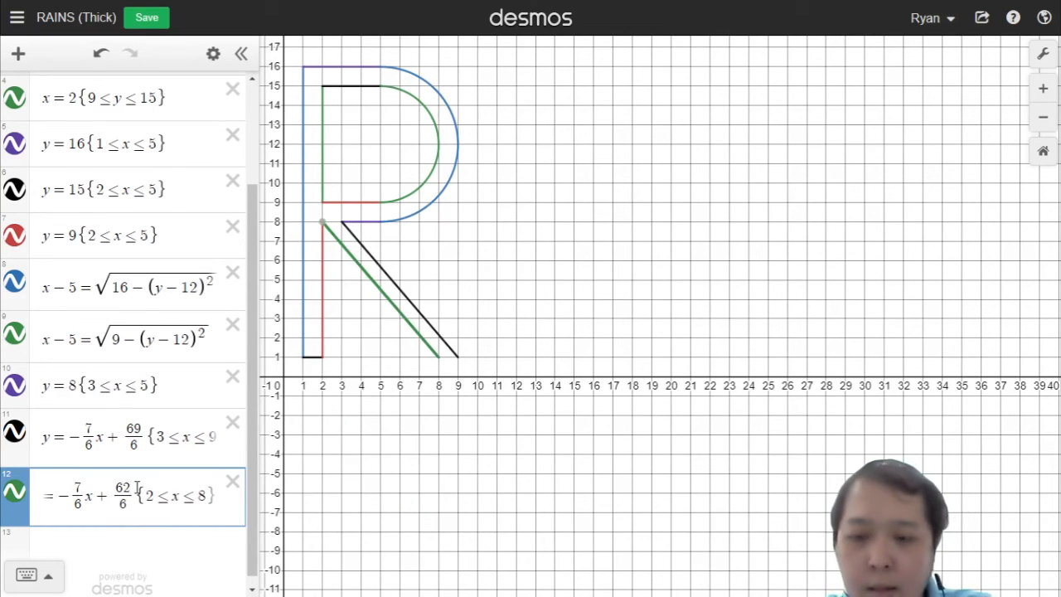
click(169, 498)
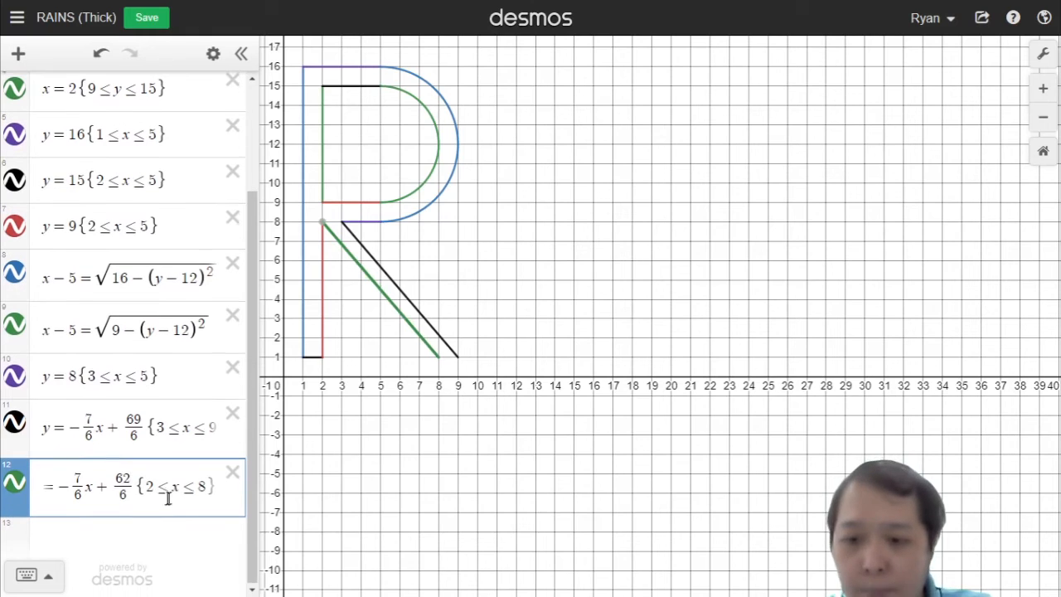
key(Return)
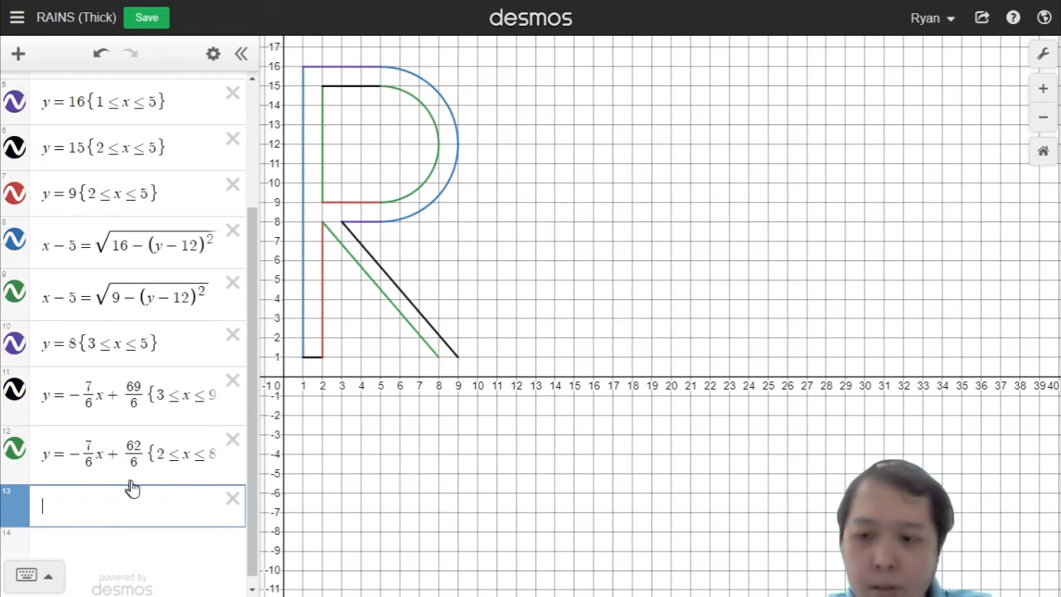
Step: Add the line y = 1 restricted to 8 ≤ x ≤ 9 to close the bottom of the R's leg
text(y=1)
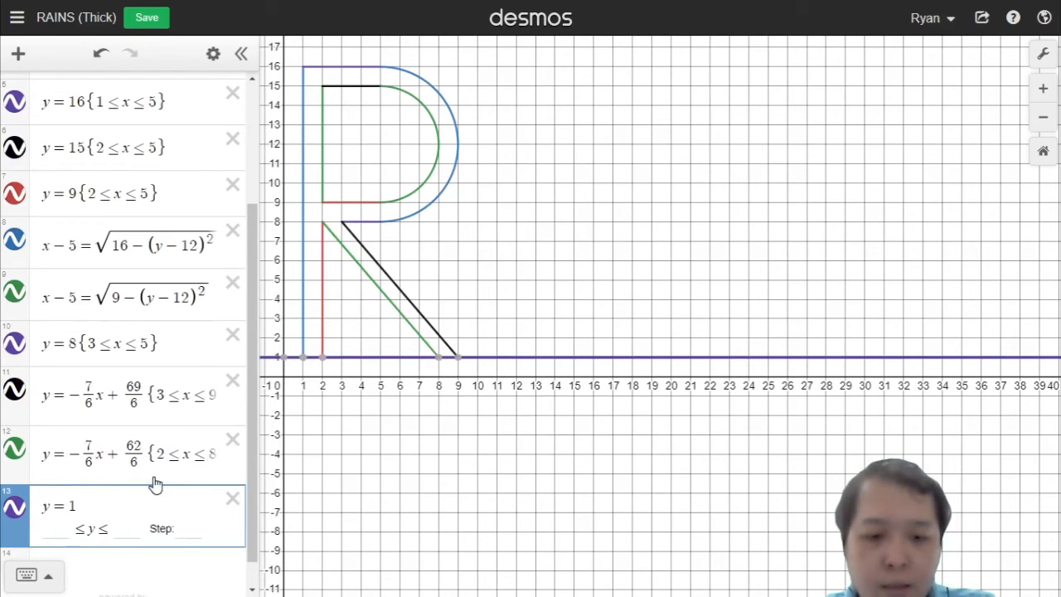
text({8)
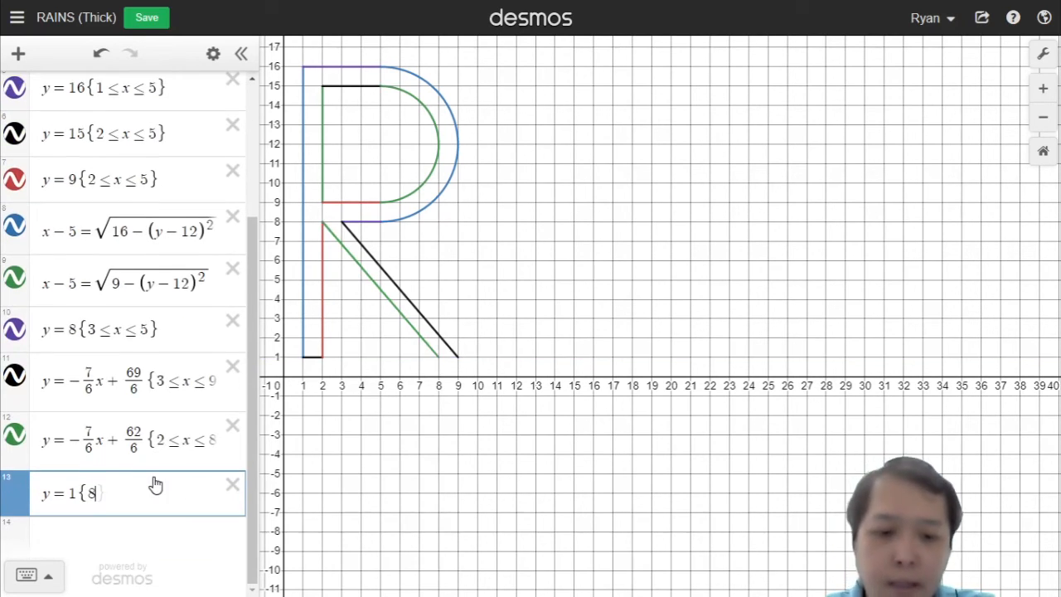
text(>)
key(BackSpace)
text(<=x)
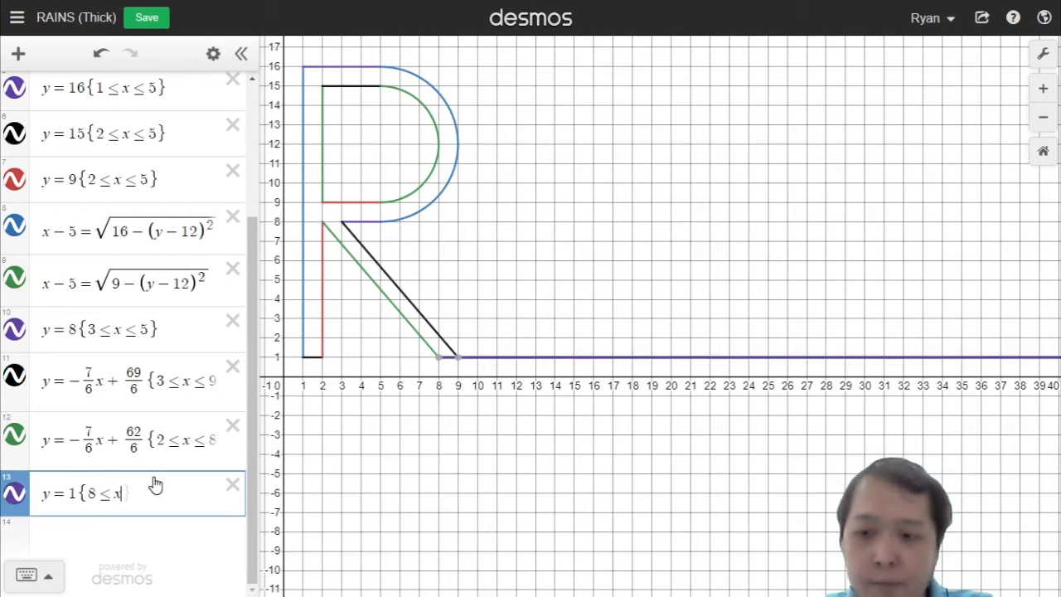
text(<=9)
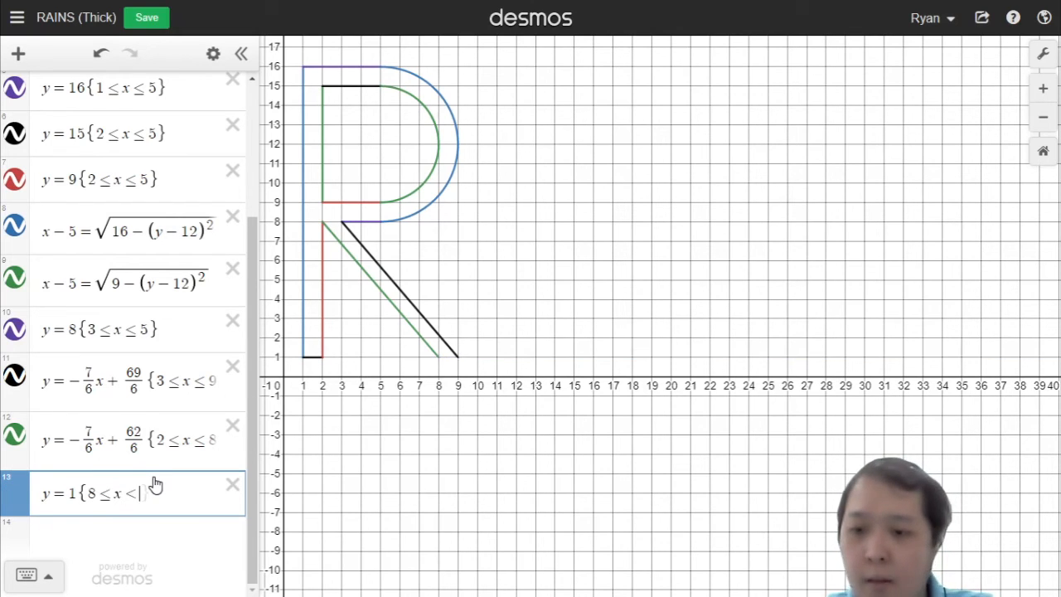
key(Return)
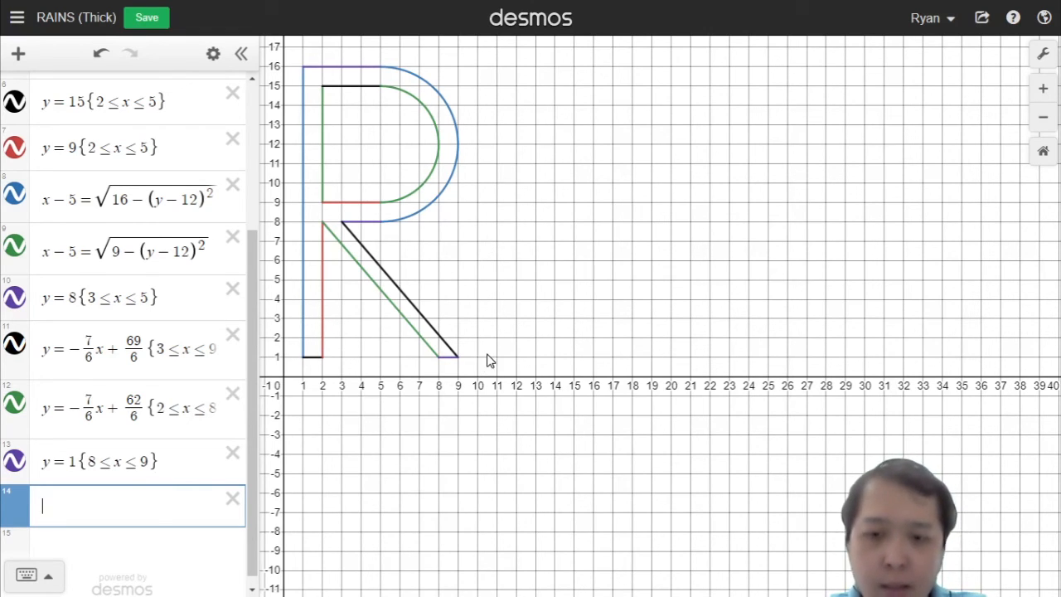
Step: Add a steep line y = 5x − 49 for the outer left edge of the letter A
text(y=)
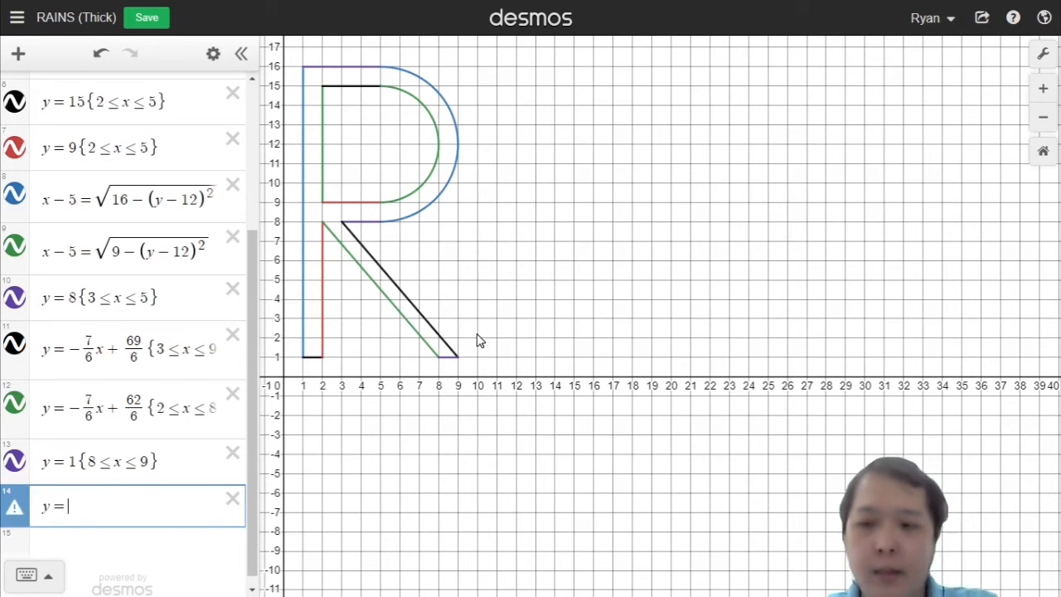
text(5x)
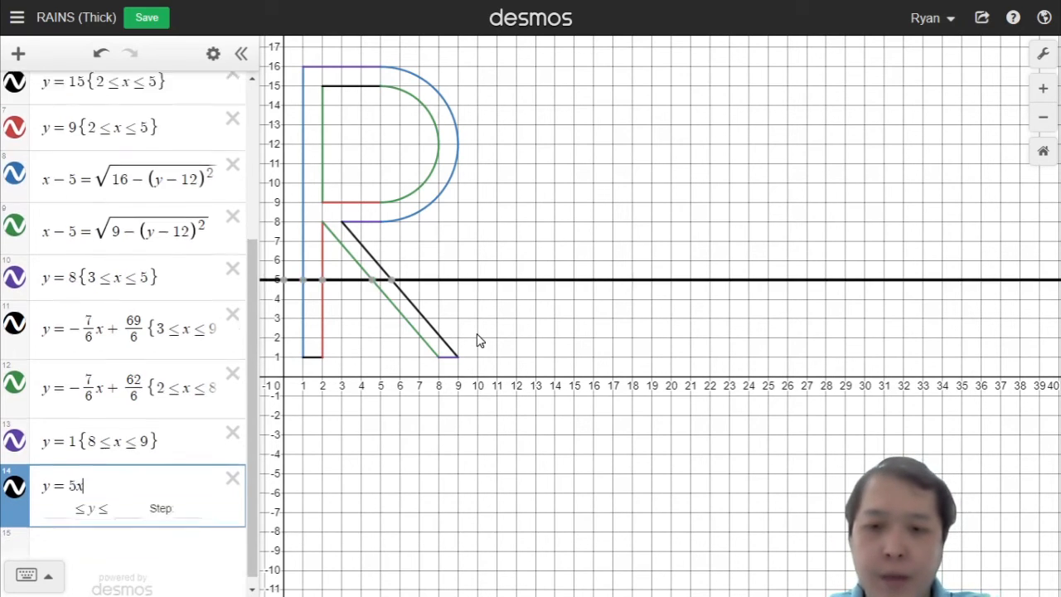
text(-6)
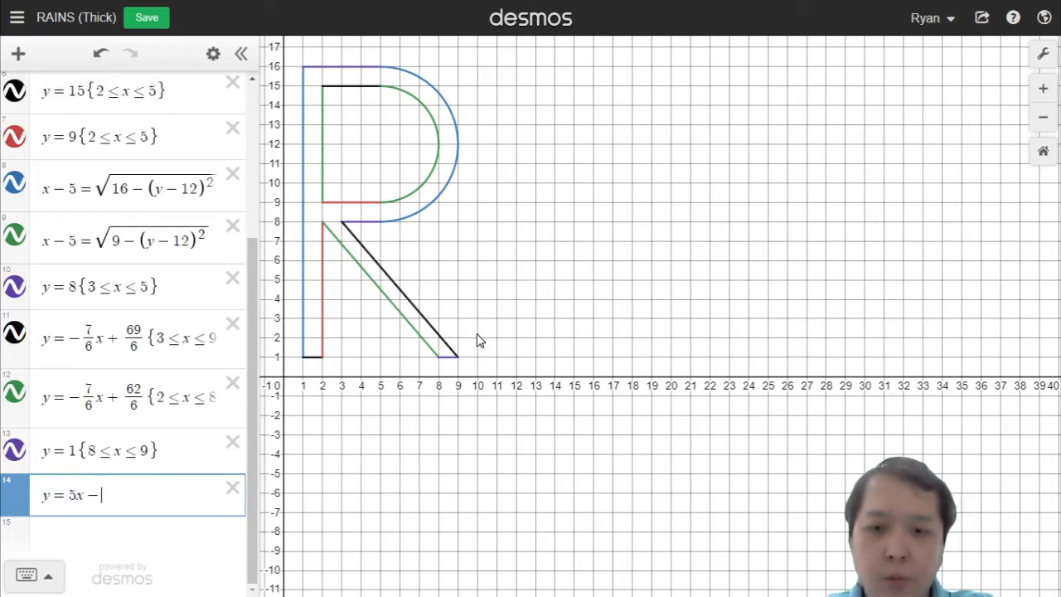
text(0)
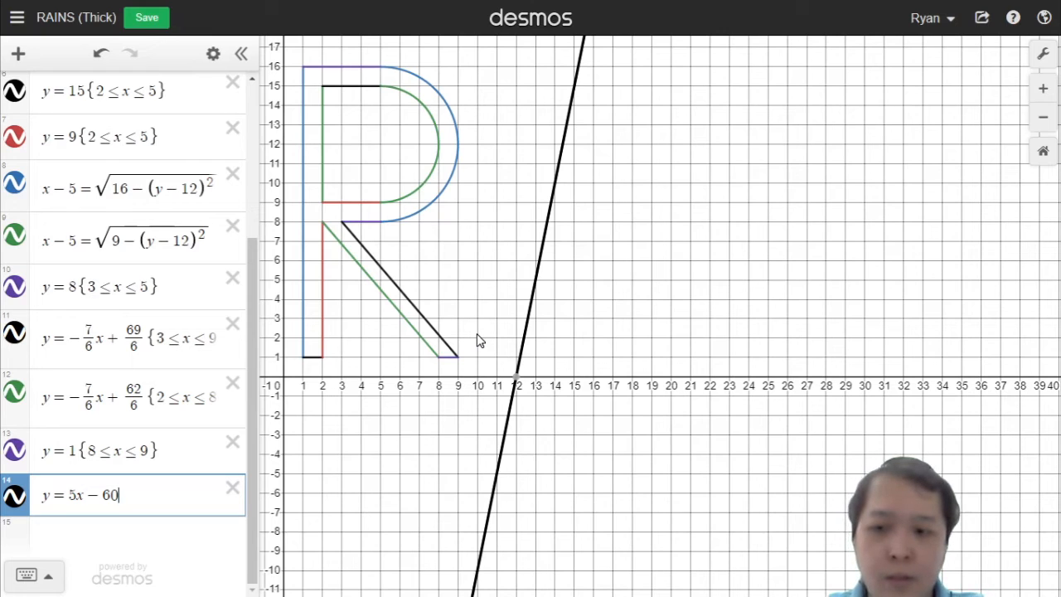
key(BackSpace)
key(BackSpace)
text(55)
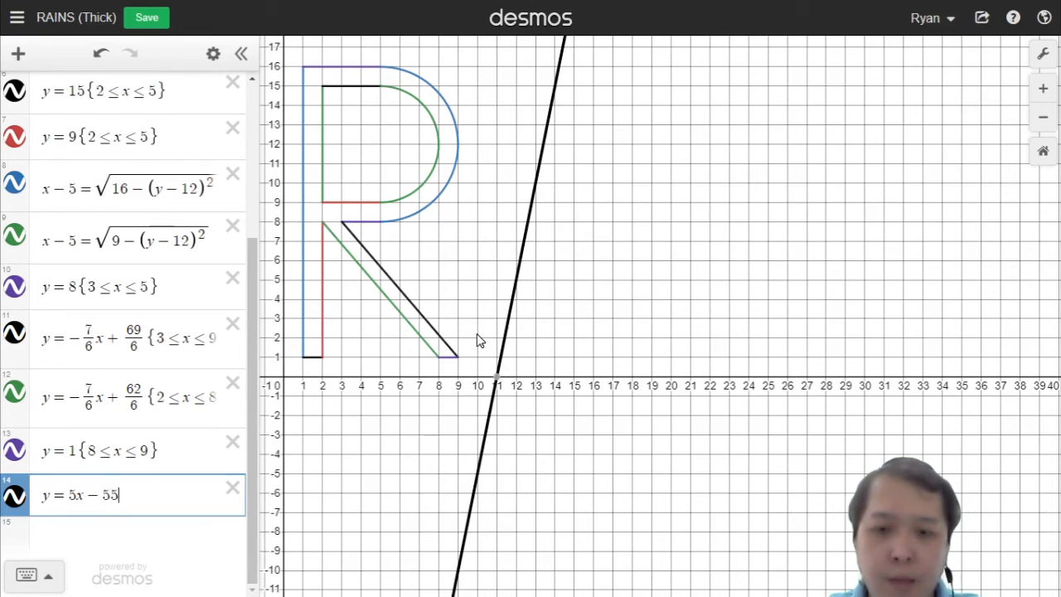
key(BackSpace)
text(7)
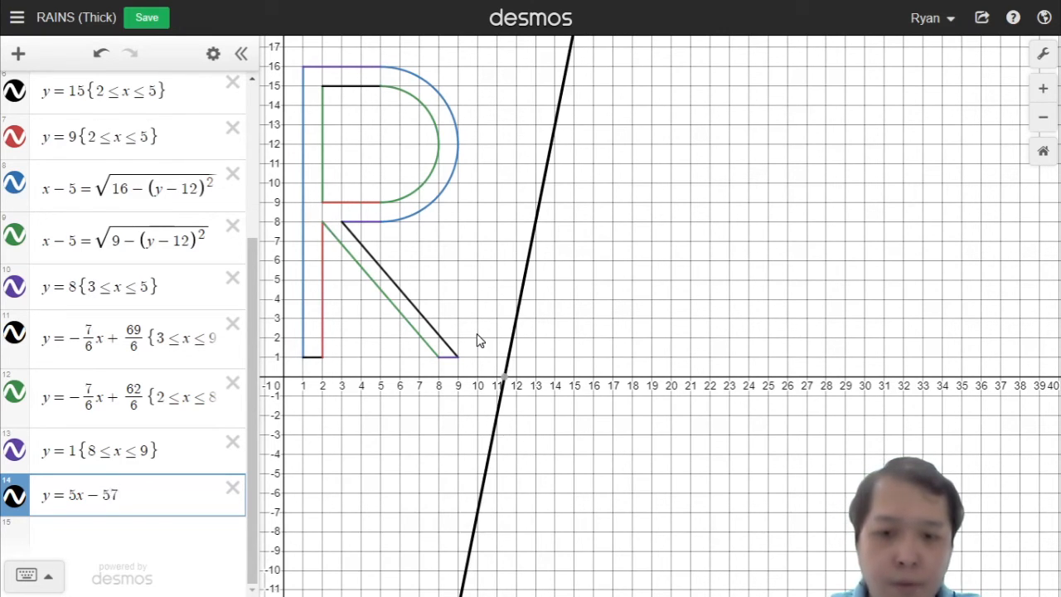
key(BackSpace)
text(5)
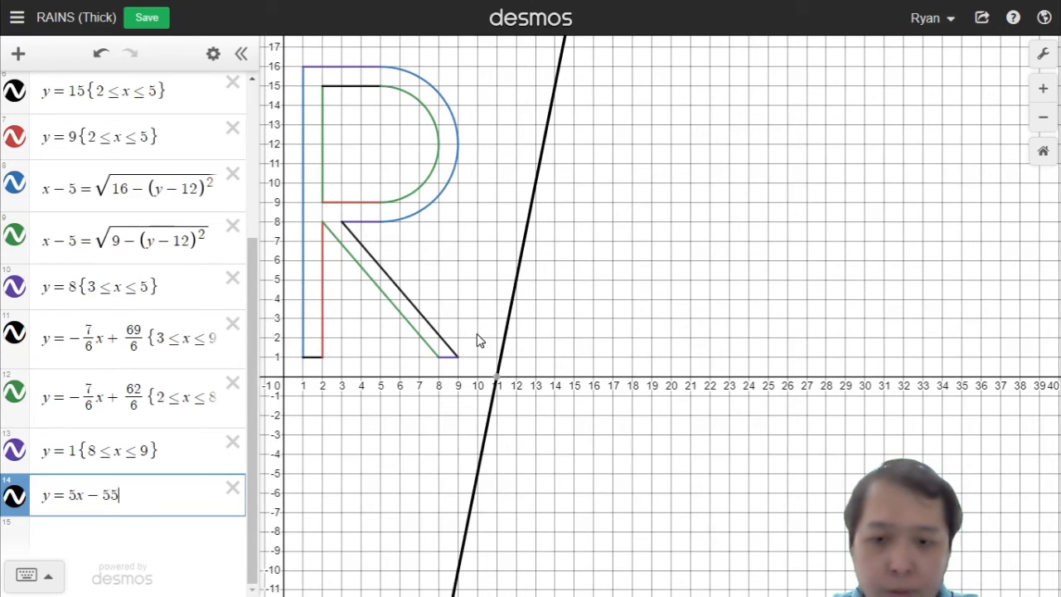
key(BackSpace)
text(0)
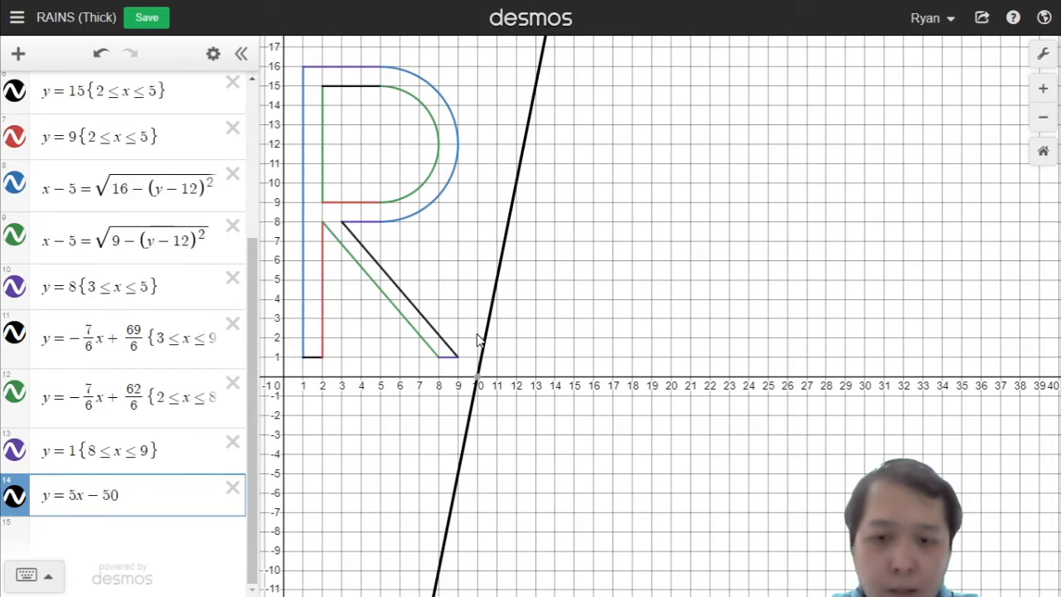
key(BackSpace)
text(8)
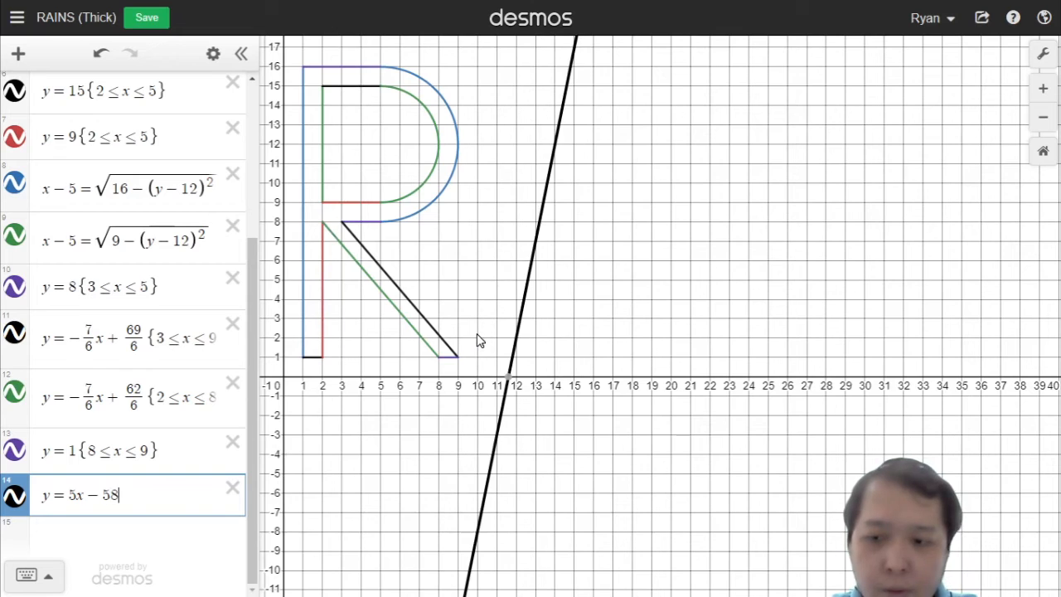
key(BackSpace)
key(BackSpace)
text(48)
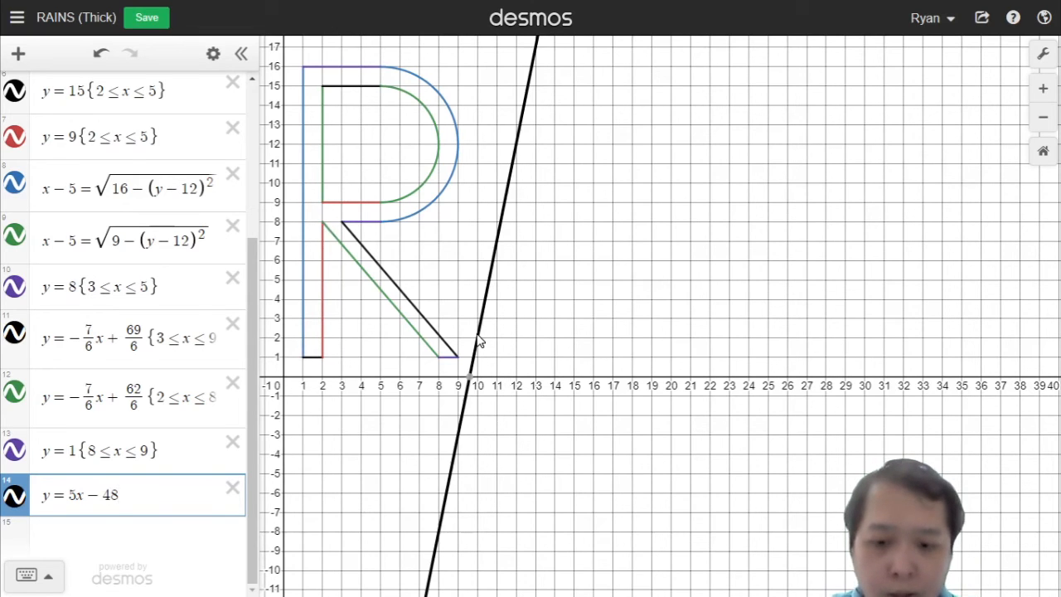
text(9)
key(BackSpace)
key(BackSpace)
text(9)
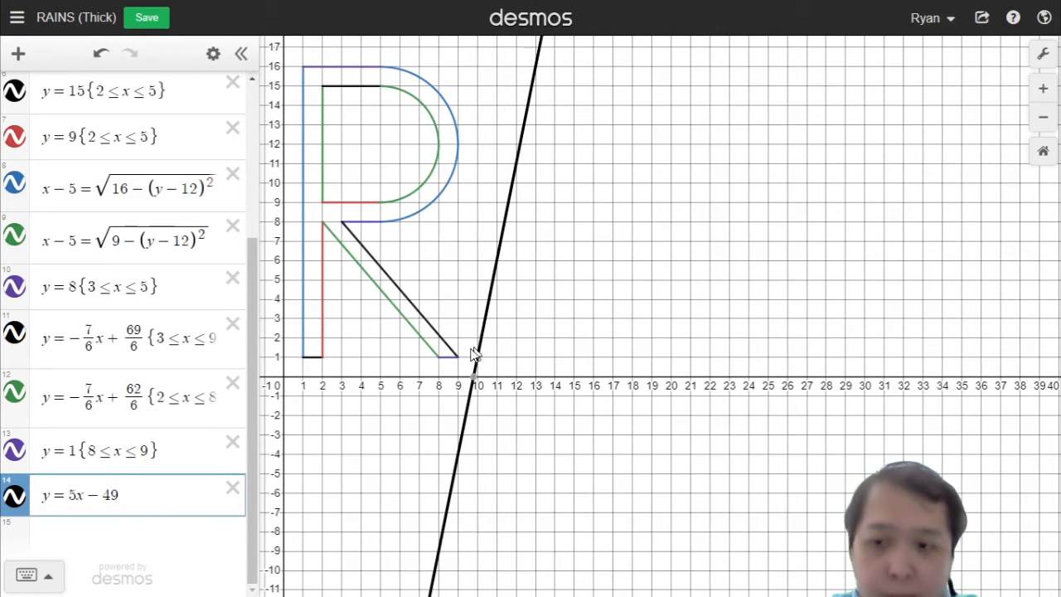
Step: Restrict the line y = 5x − 49 to 10 ≤ x ≤ 13
text({)
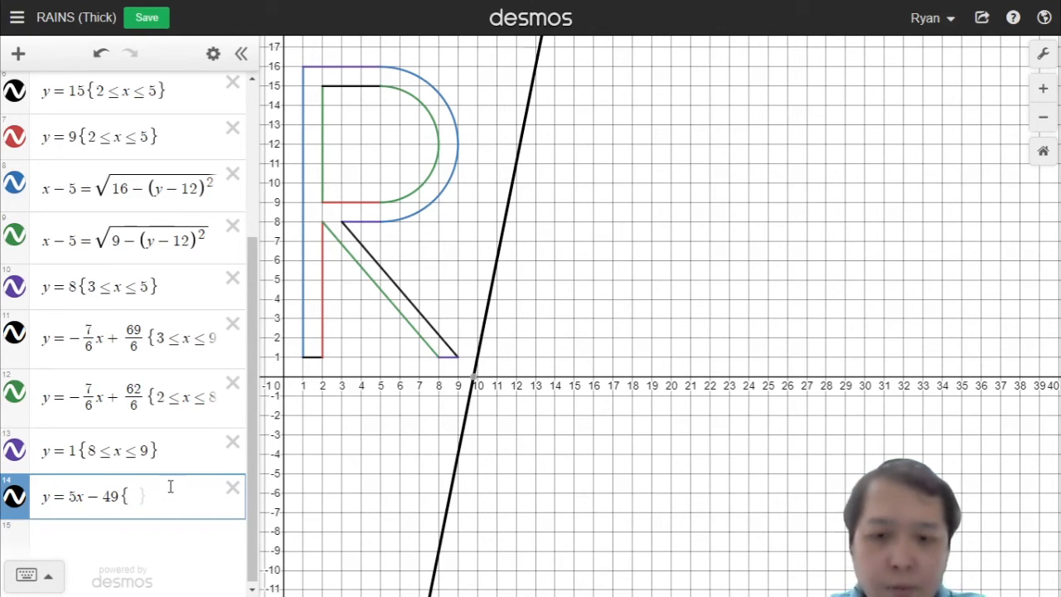
text(10,)
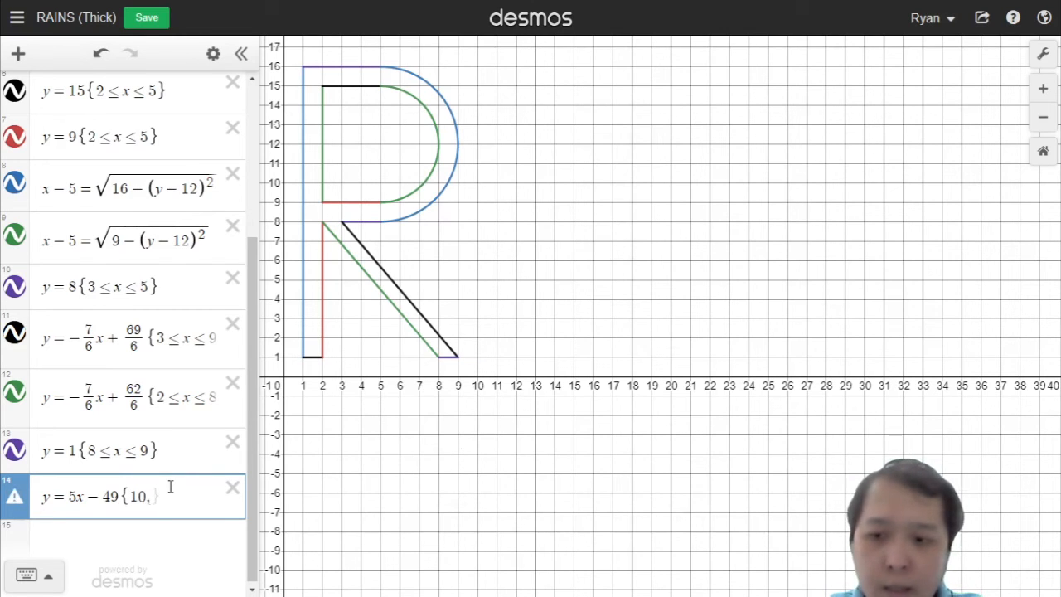
text(<=x<)
text(=)
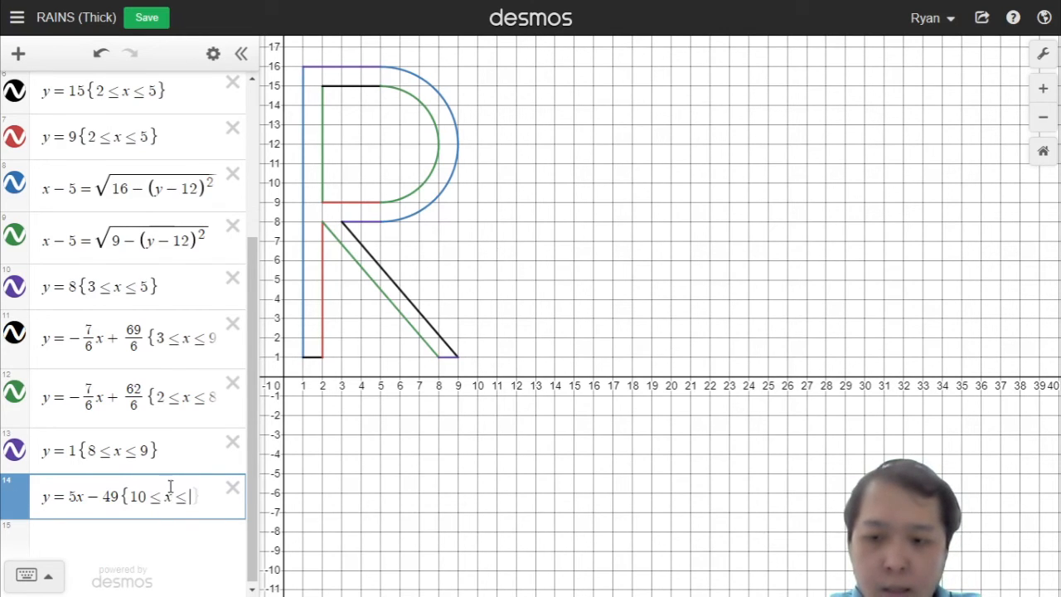
text(13})
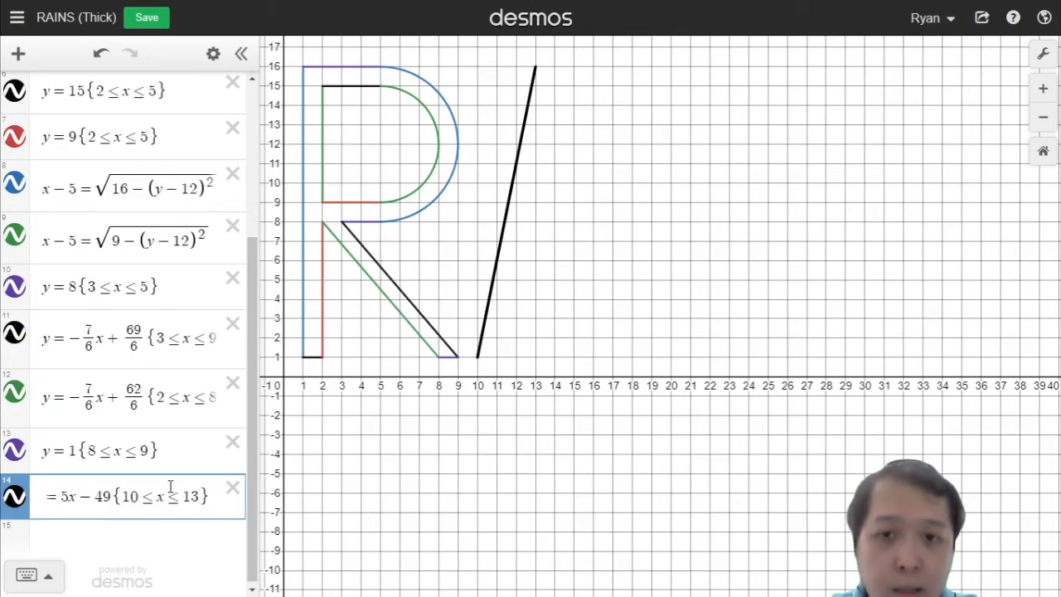
key(Return)
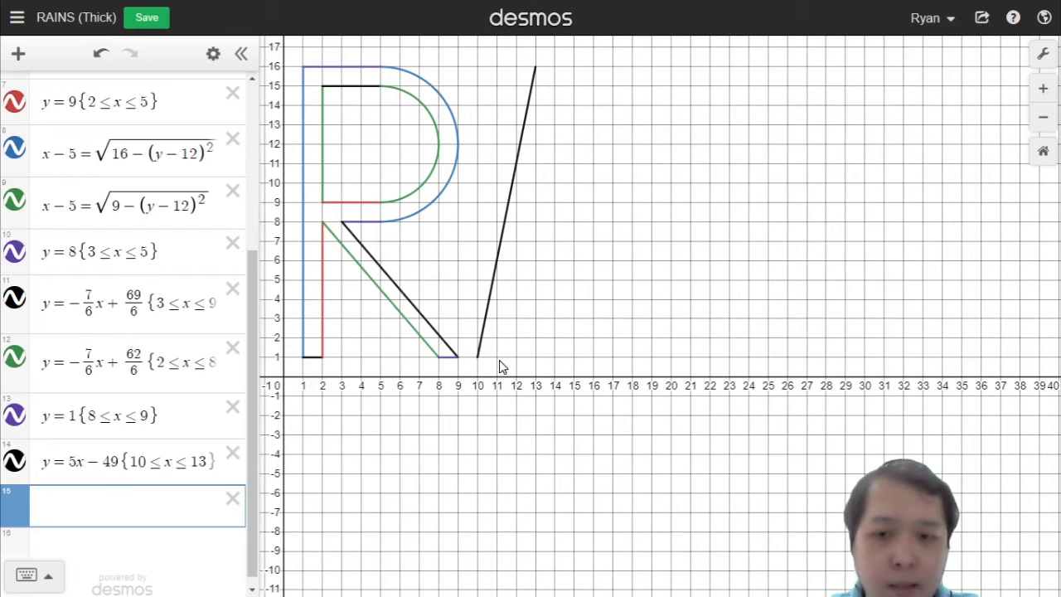
Step: Duplicate the restricted line y = 5x − 49 into a new expression row
click(173, 461)
click(154, 495)
text(= 5x − 49{10 ≤ x ≤ 13})
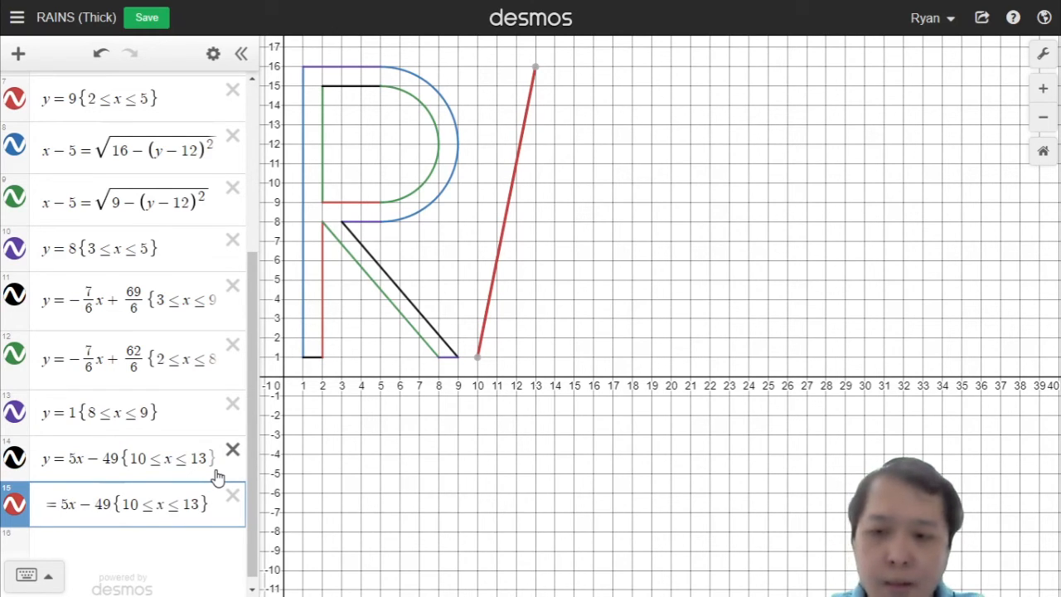
Step: Remove the copy's restriction and change its equation to y = 5x − 54 for the A's inner edge
key(Right)
key(Right)
key(Left)
key(Left)
key(Left)
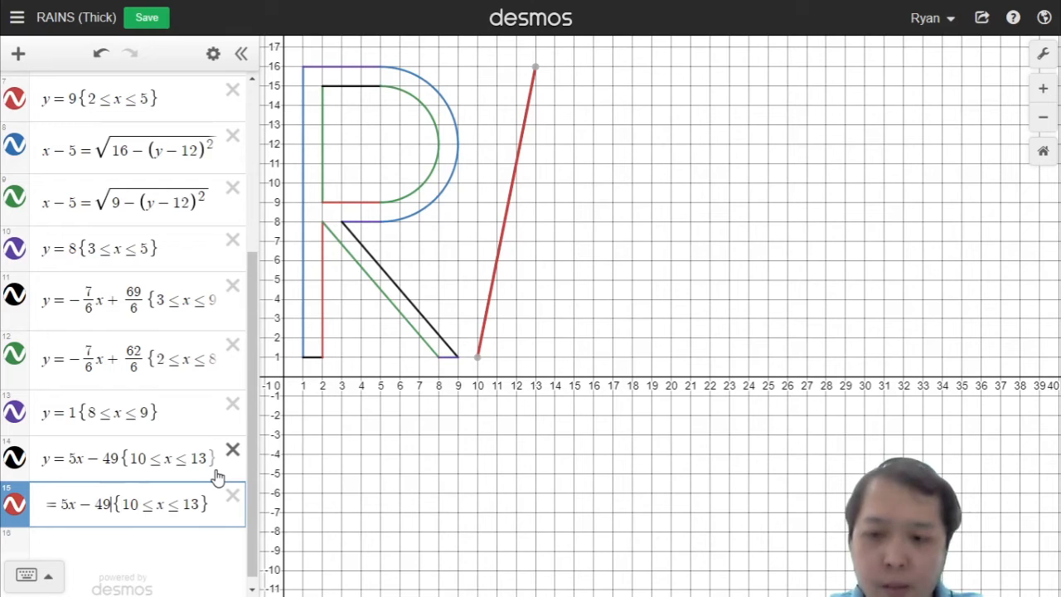
key(shift+End)
key(BackSpace)
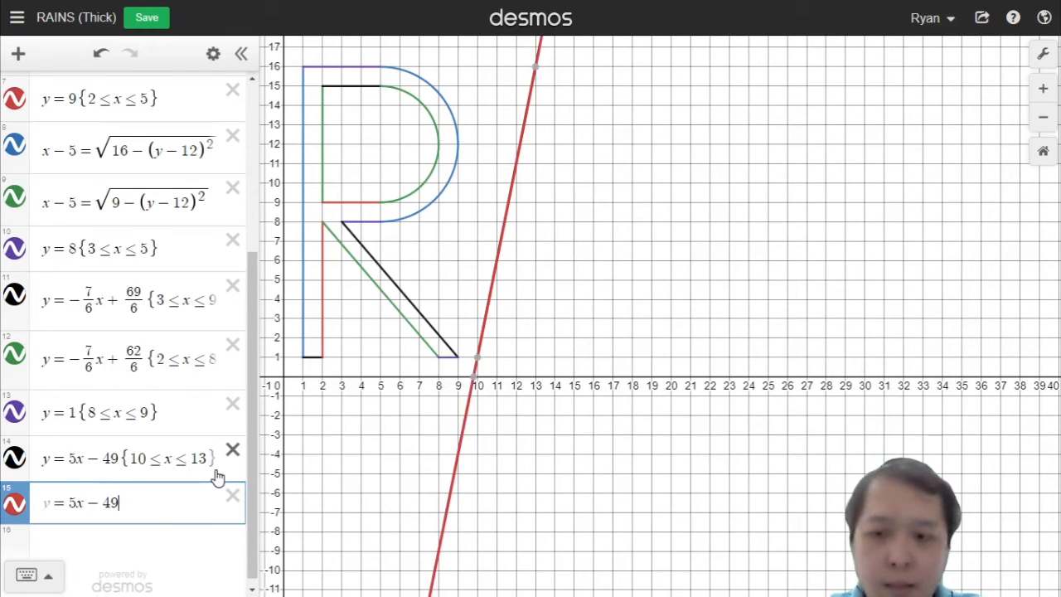
key(BackSpace)
text(4)
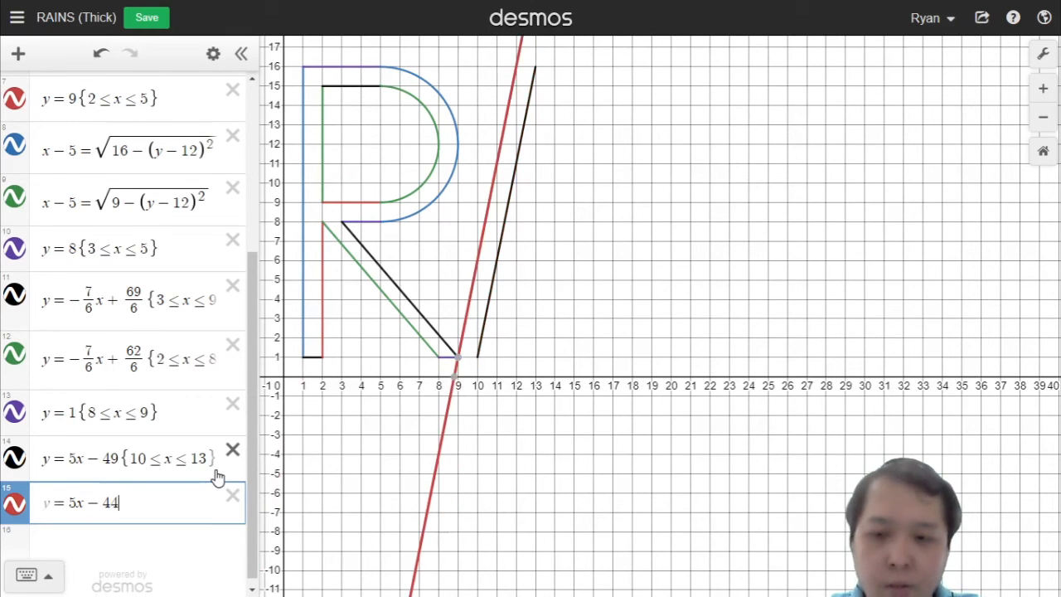
key(BackSpace)
key(BackSpace)
text(54)
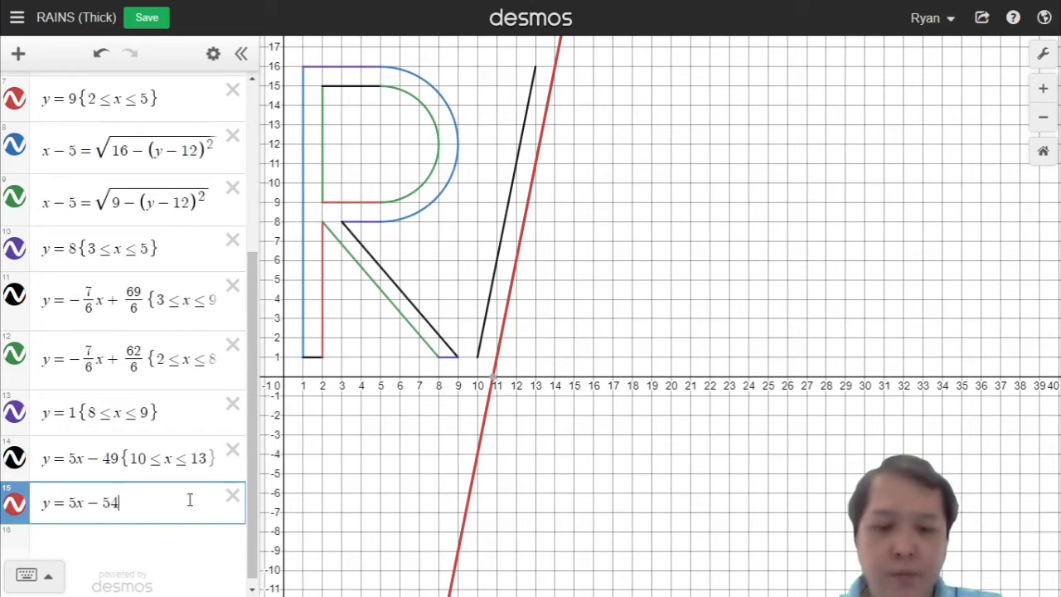
Step: Restrict the line y = 5x − 54 to 11 ≤ x ≤ 12.4
text({11)
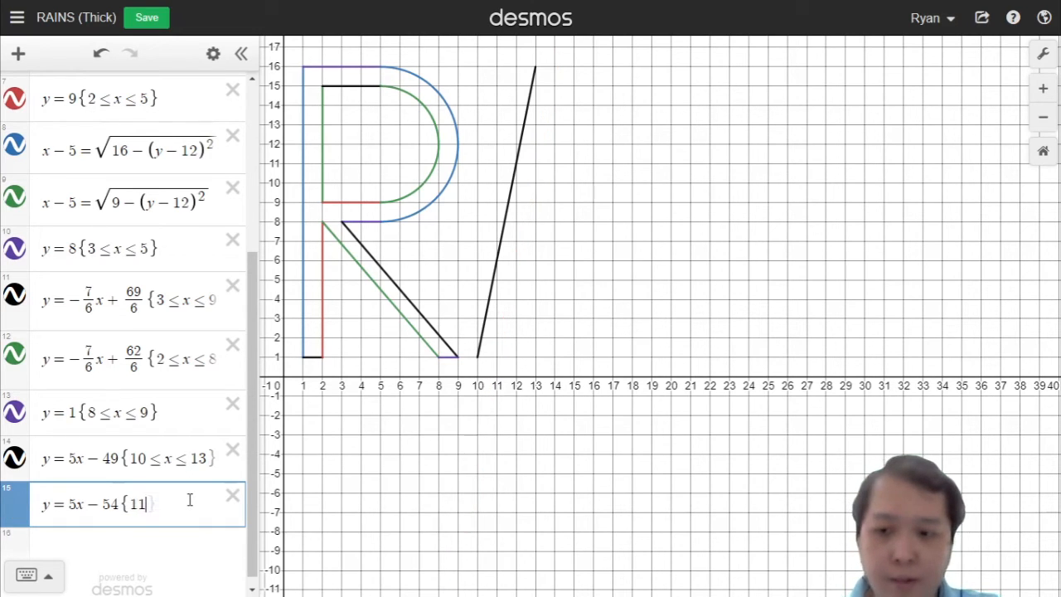
text(<x<)
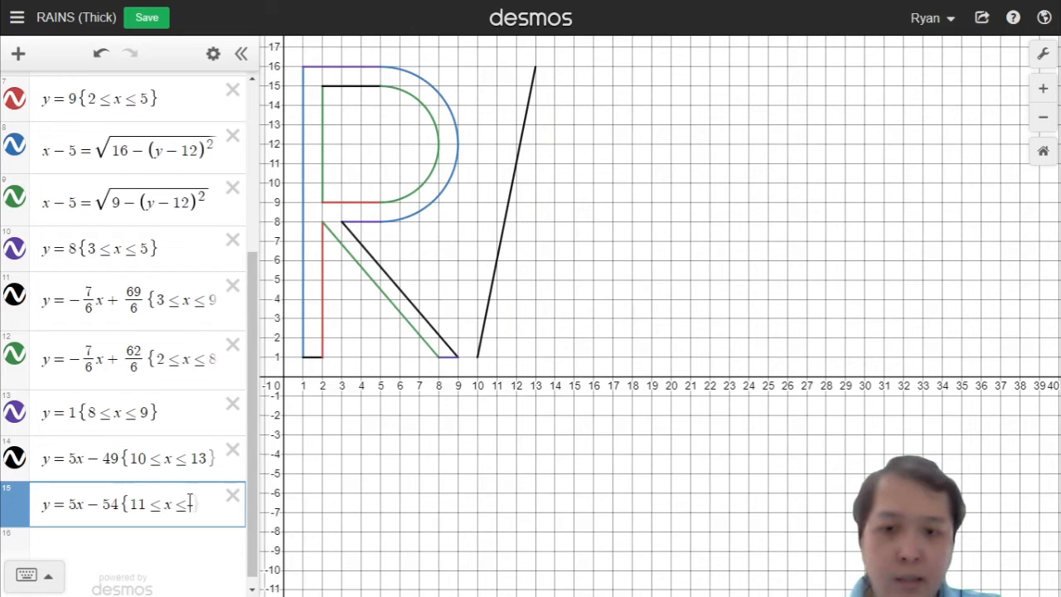
text(12)
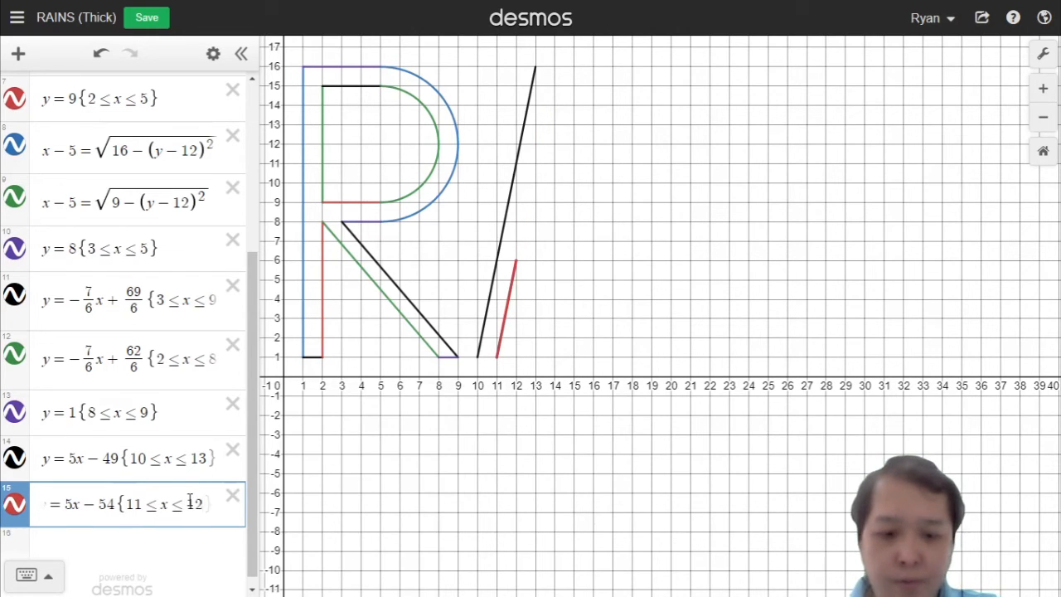
text(.4)
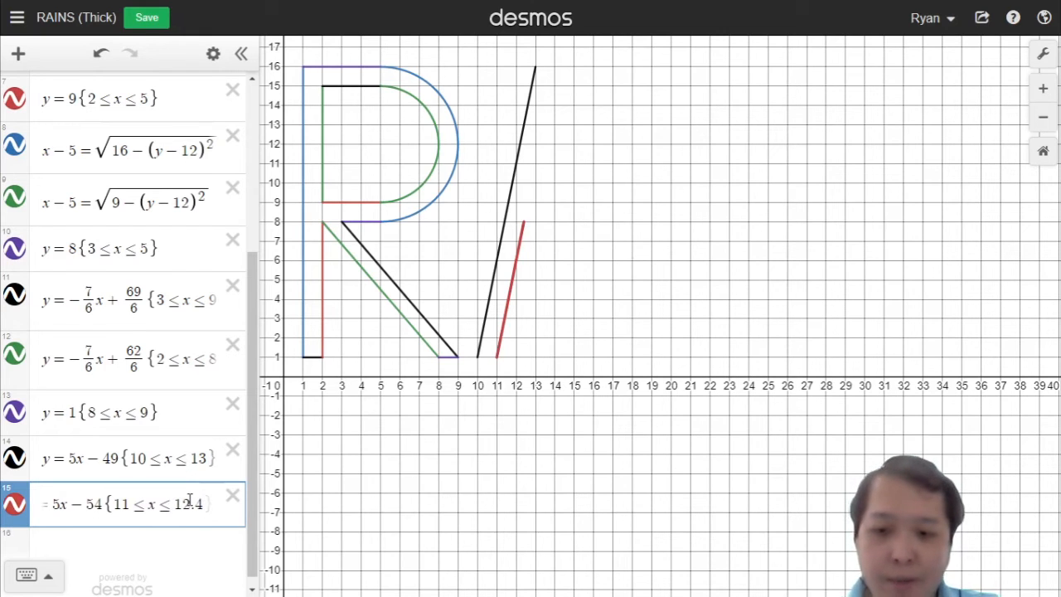
text(})
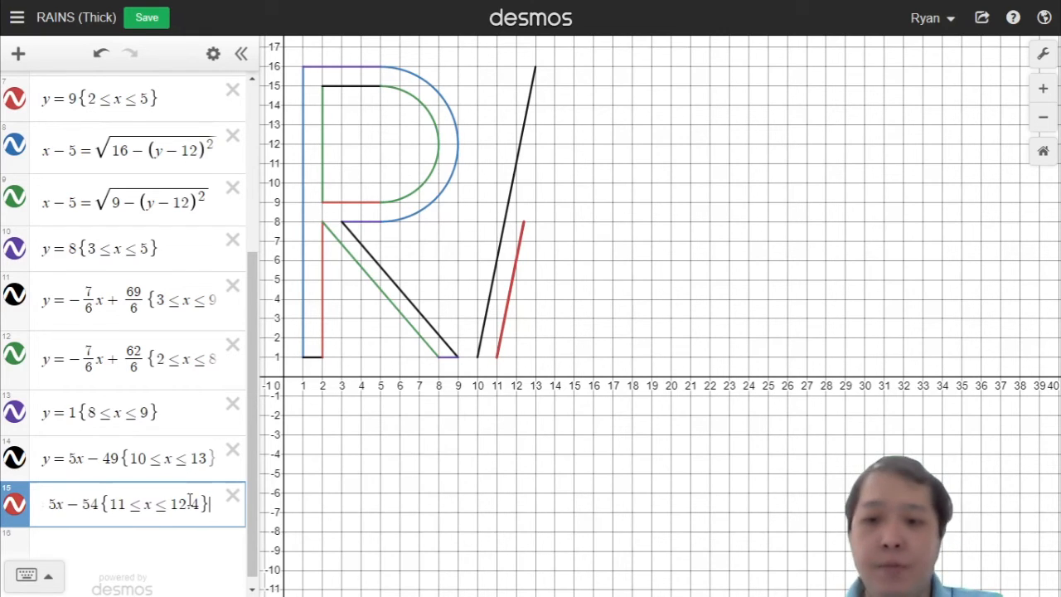
key(Return)
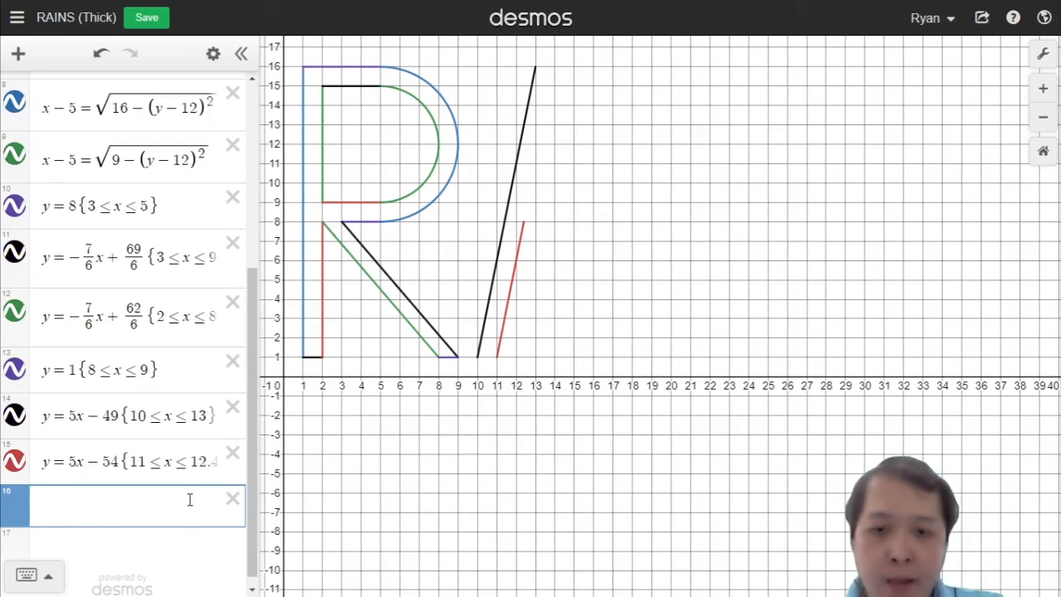
Step: Duplicate the restricted line y = 5x − 54 into a new expression row
click(188, 470)
key(ctrl+a)
key(ctrl+c)
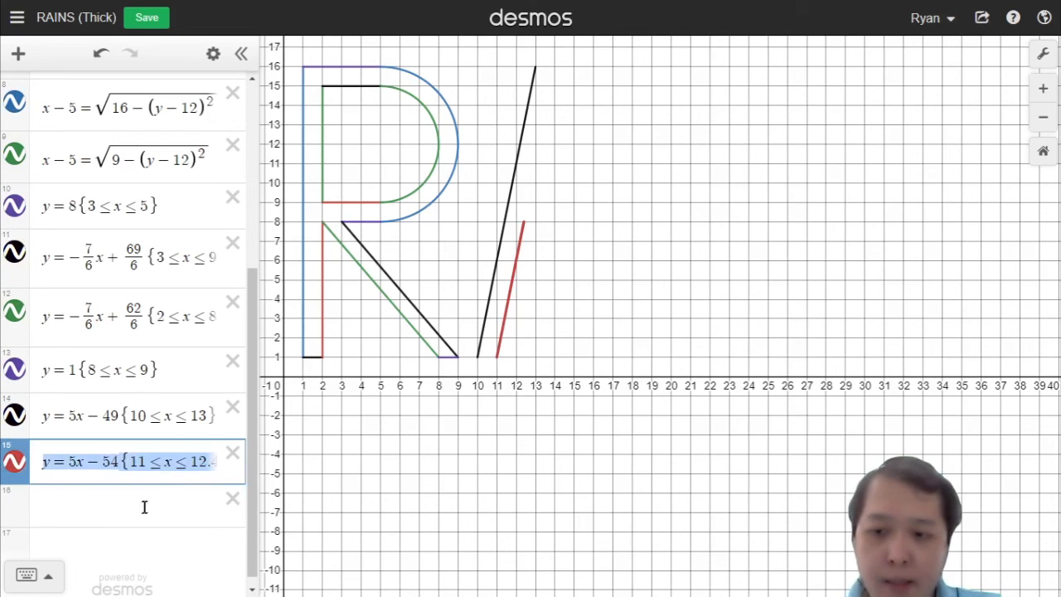
click(147, 504)
key(ctrl+v)
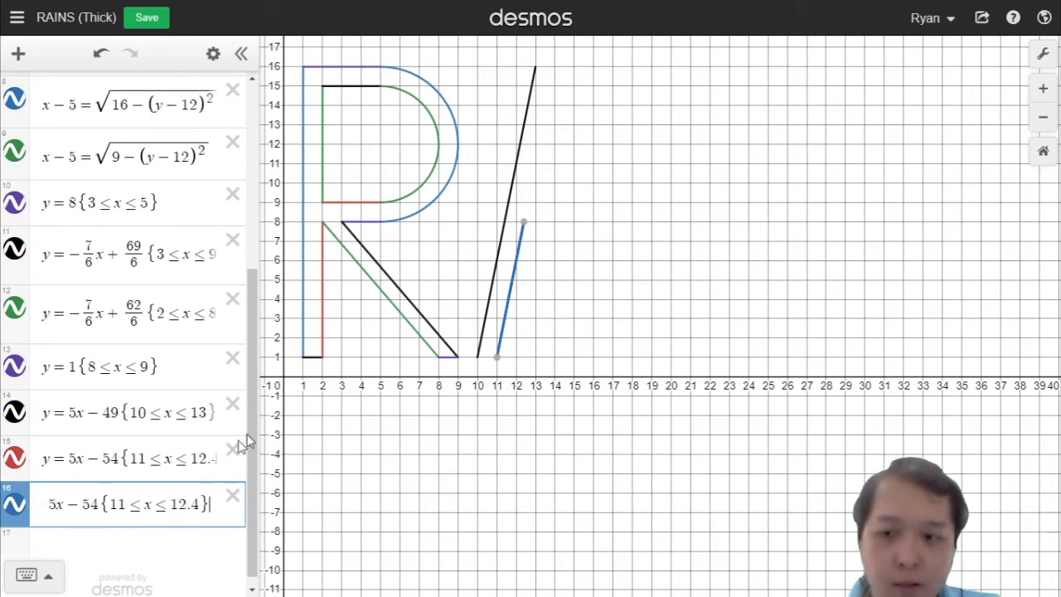
Step: Change the copy to y = 5x − 55 restricted to 12.8 ≤ x ≤ 14 for the upper inner edge of the A
key(BackSpace)
key(BackSpace)
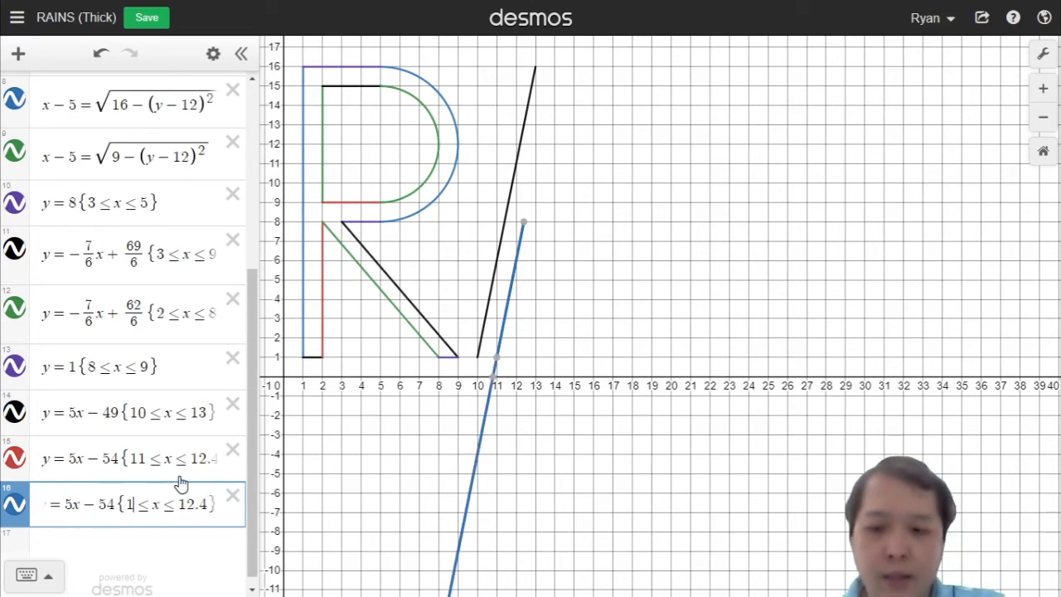
text(12.6)
key(End)
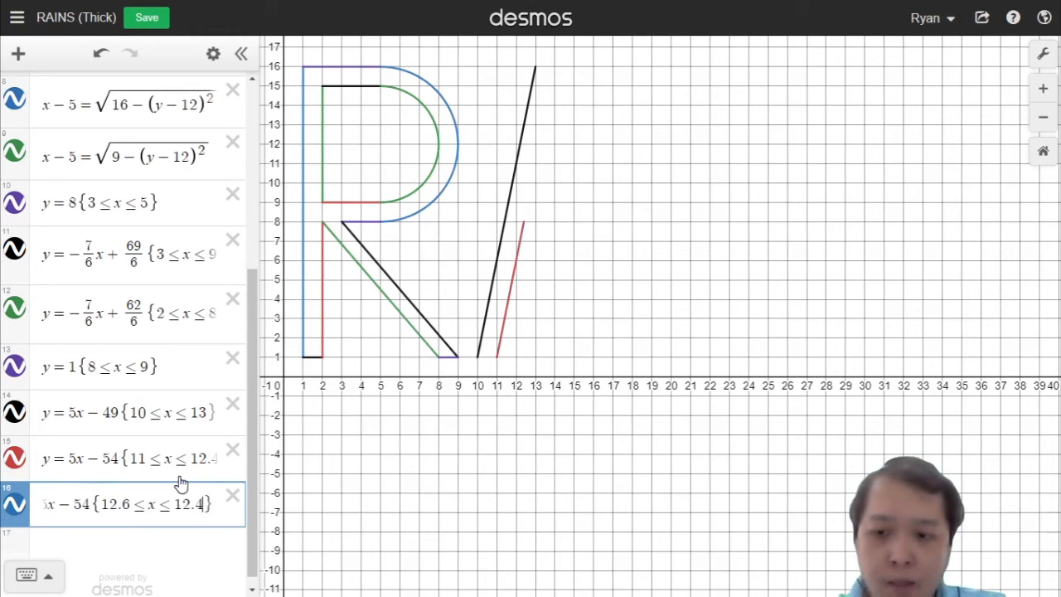
key(BackSpace)
key(BackSpace)
key(BackSpace)
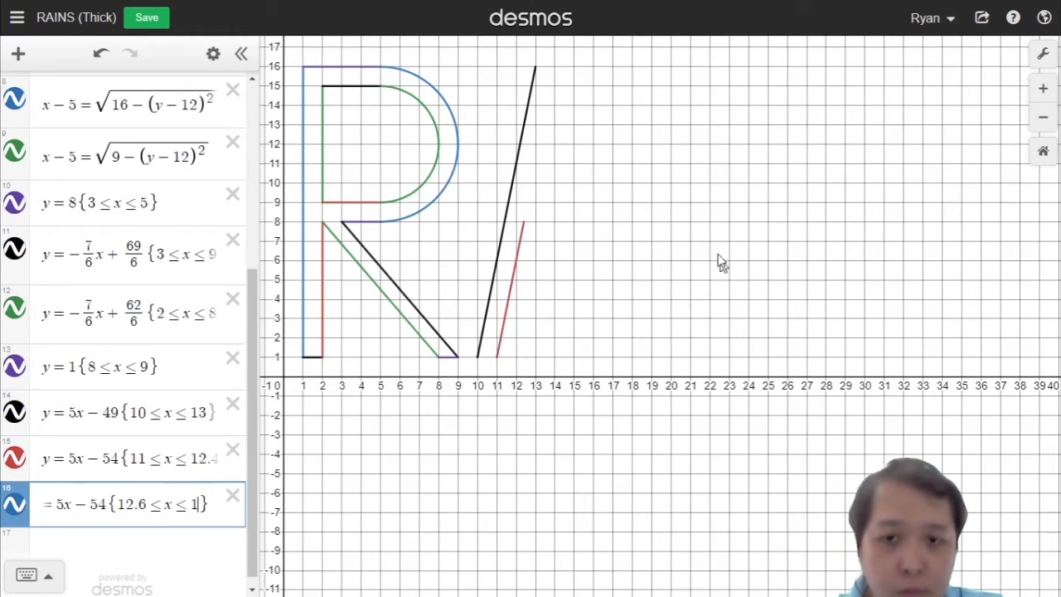
text(4)
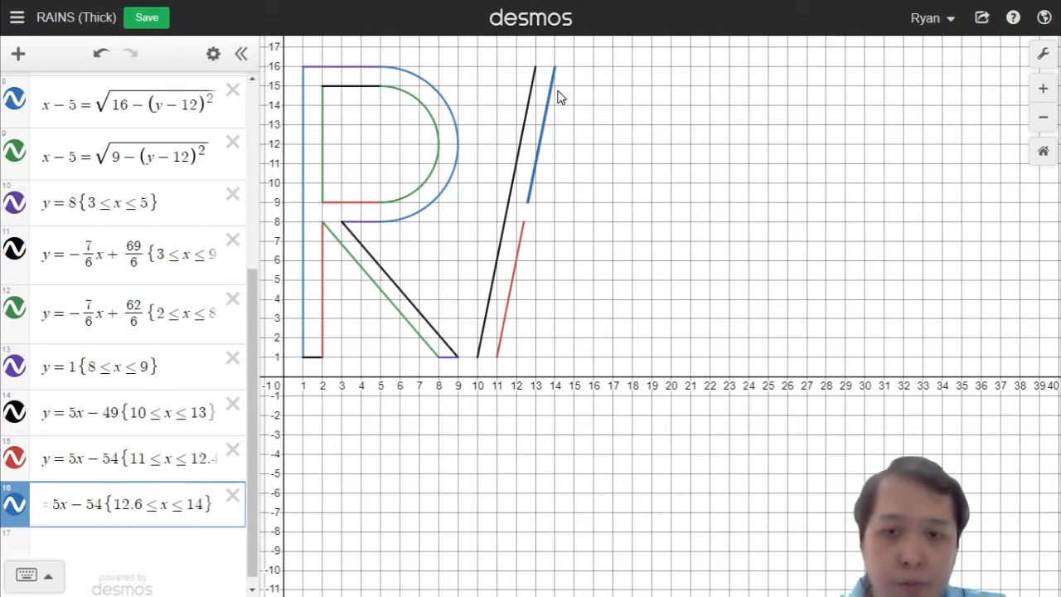
key(BackSpace)
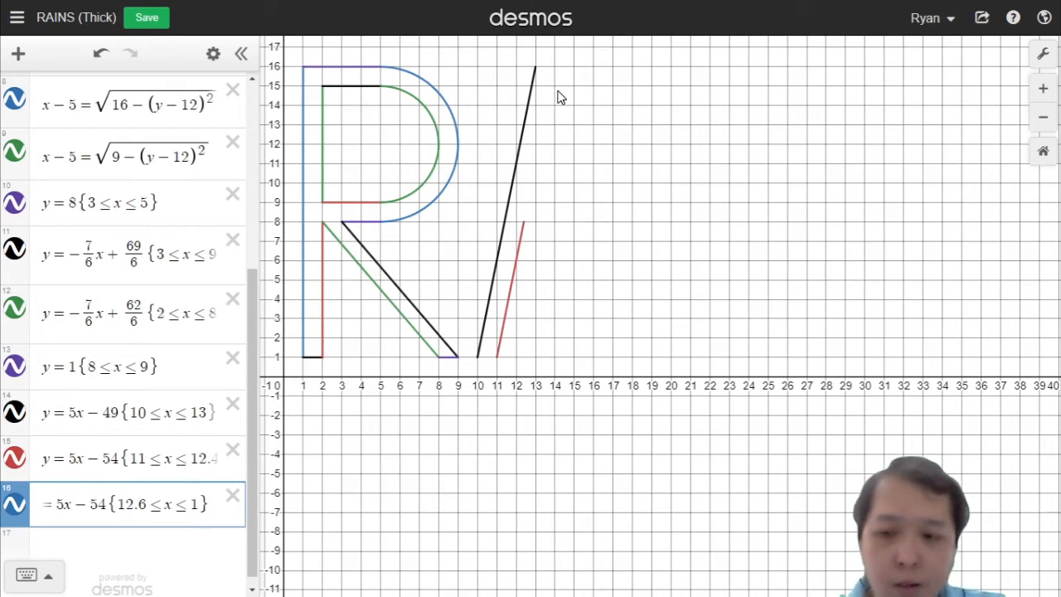
text(4)
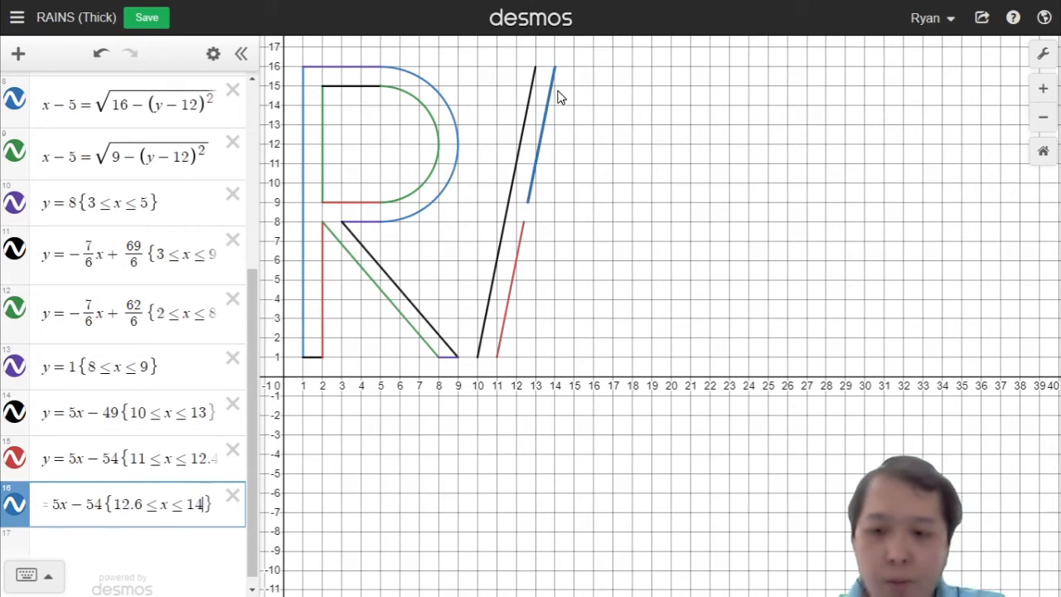
click(102, 509)
key(BackSpace)
text(5)
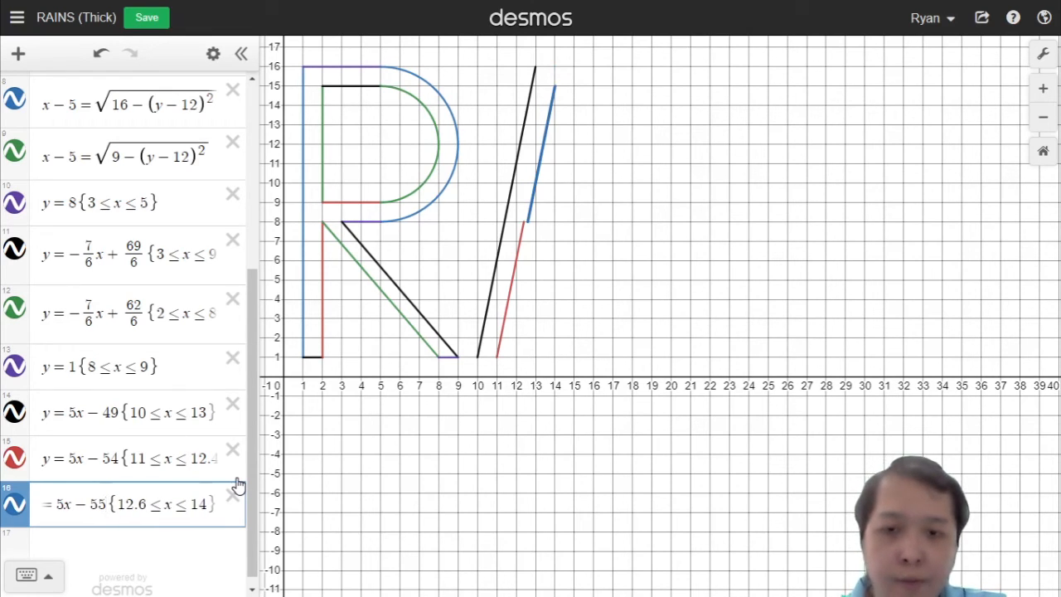
key(Right)
key(Right)
key(Right)
key(Right)
key(Right)
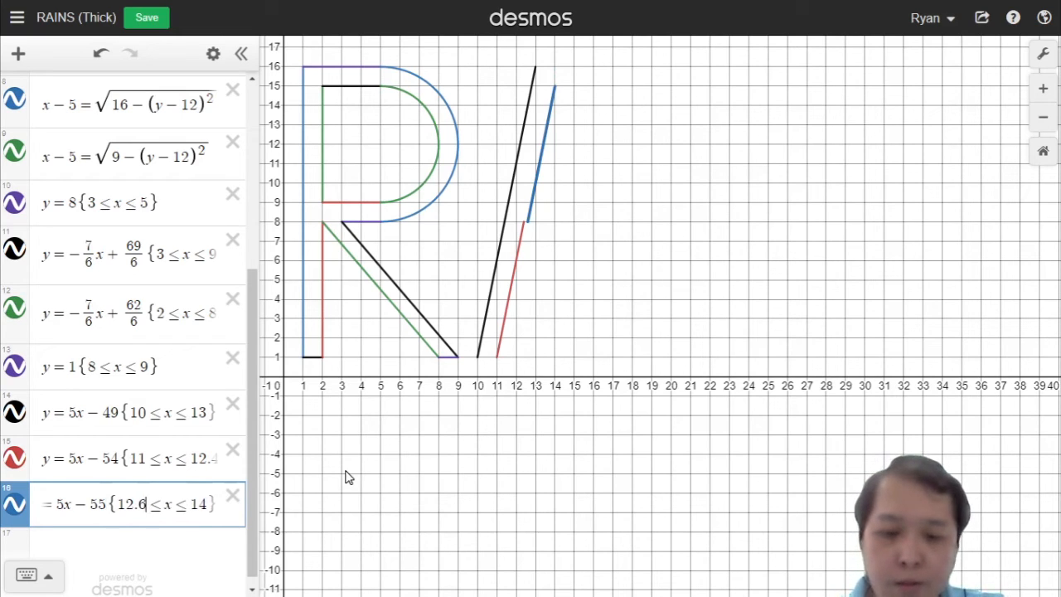
key(BackSpace)
text(8)
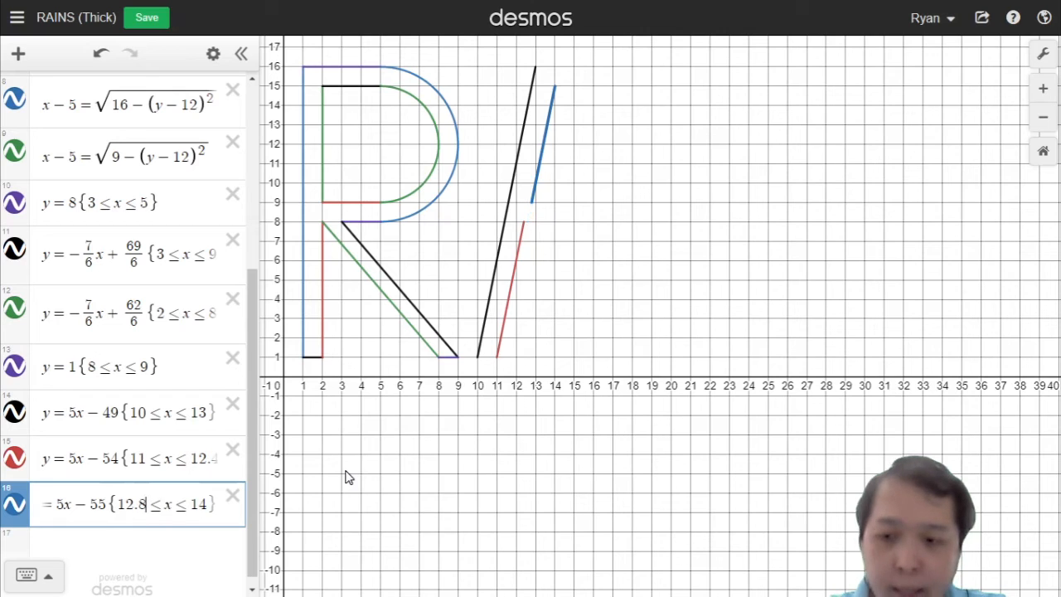
key(Right)
key(Right)
key(Right)
key(Right)
key(Right)
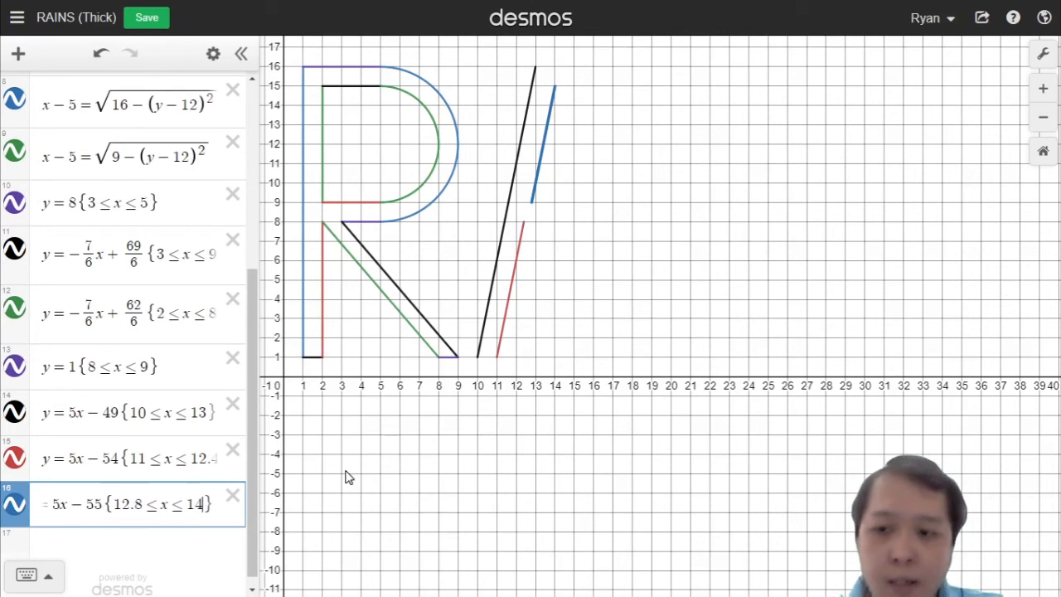
key(Return)
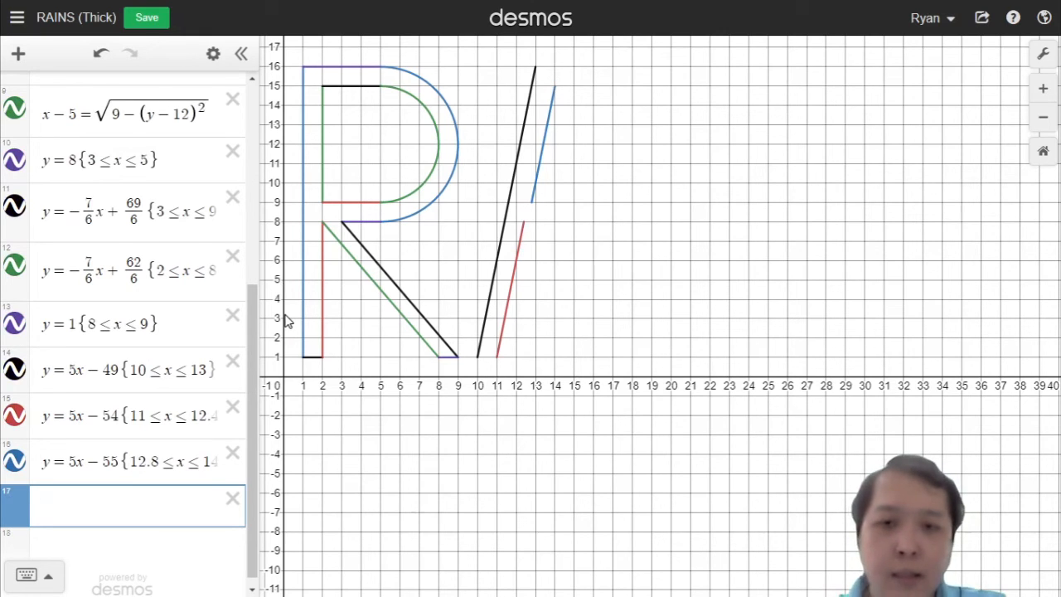
Step: Add the A's top edge as y = 16 restricted to 13 ≤ x ≤ 15
text(y)
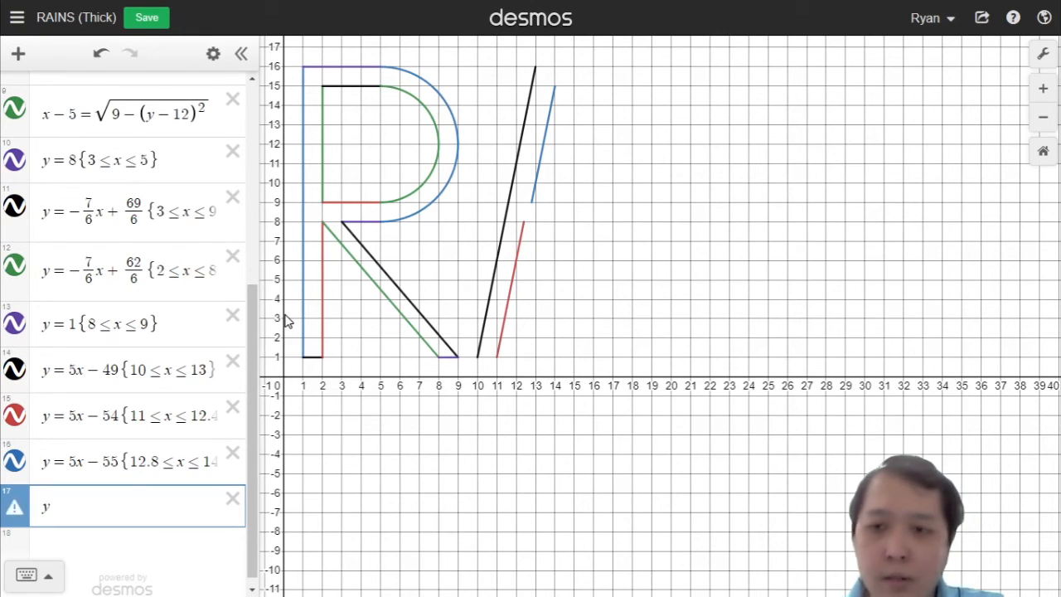
text(=16{)
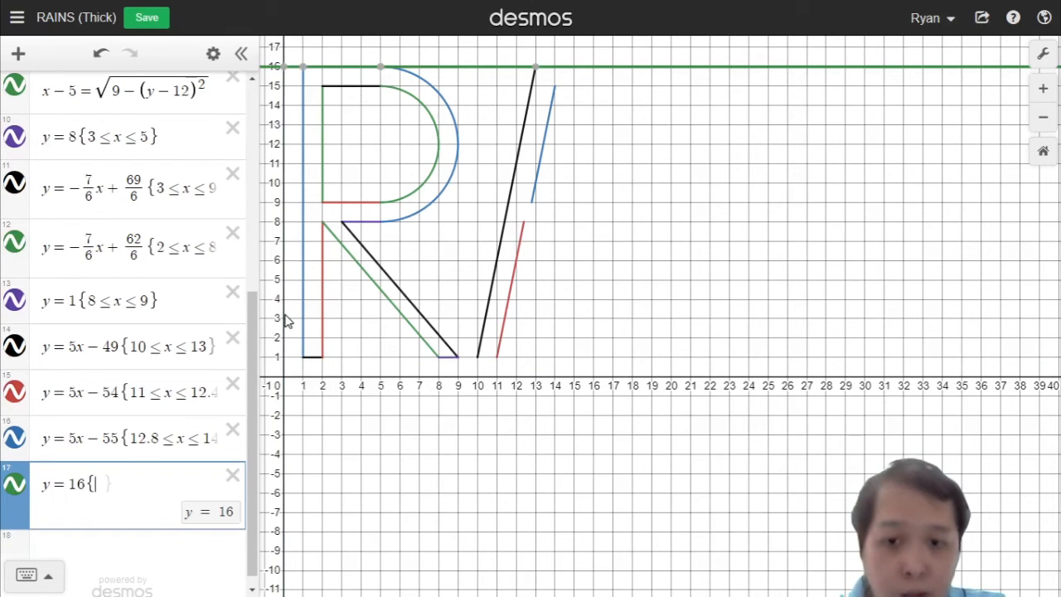
text(13<=x<+)
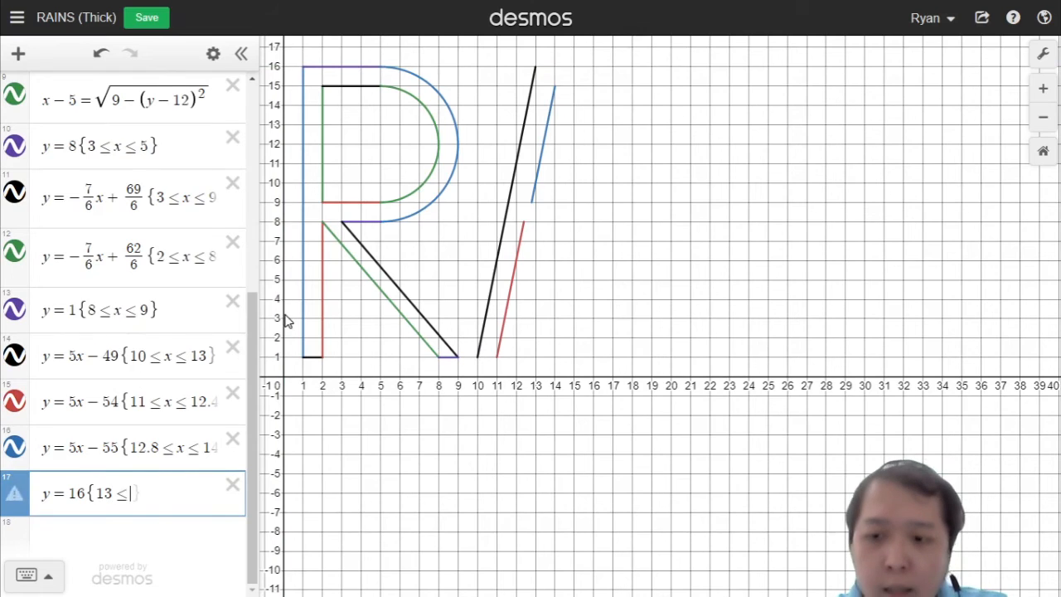
key(BackSpace)
text(=15)
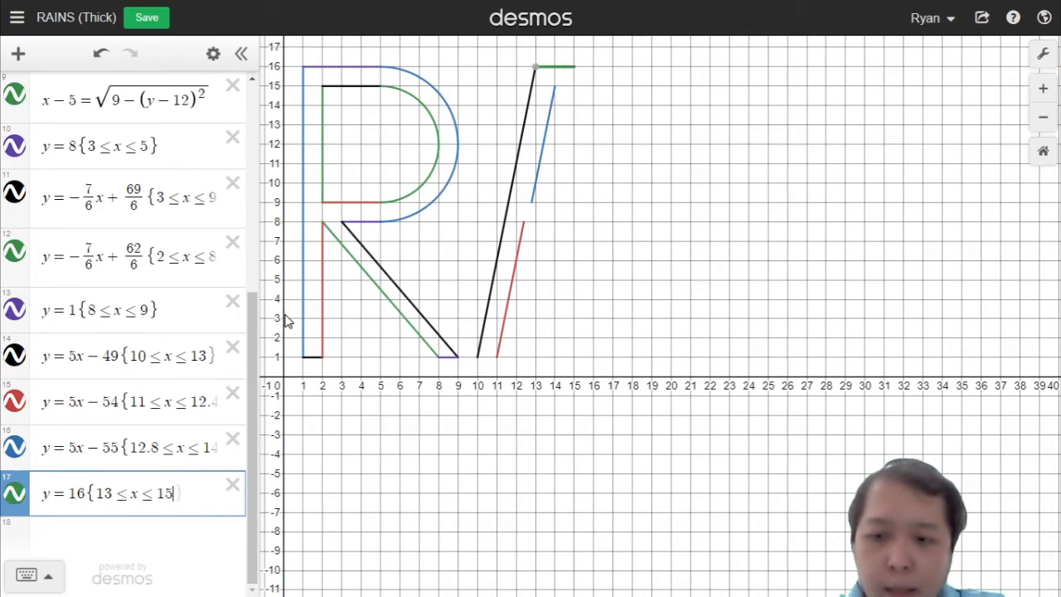
key(Right)
key(Return)
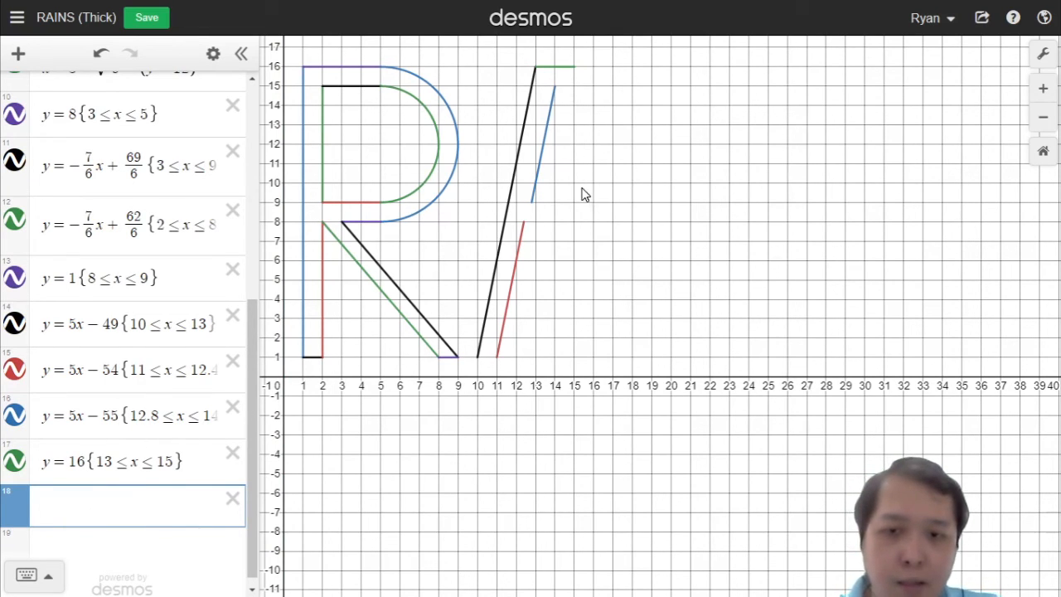
Step: Add a steep descending line y = −5x + 85 for the A's outer right edge
text(y=)
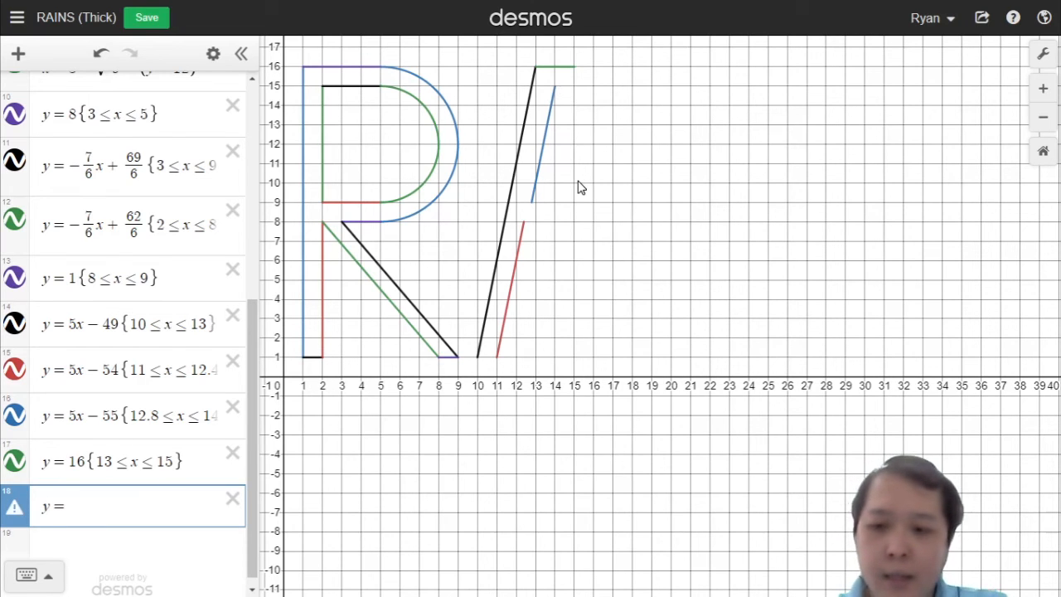
text(-5x)
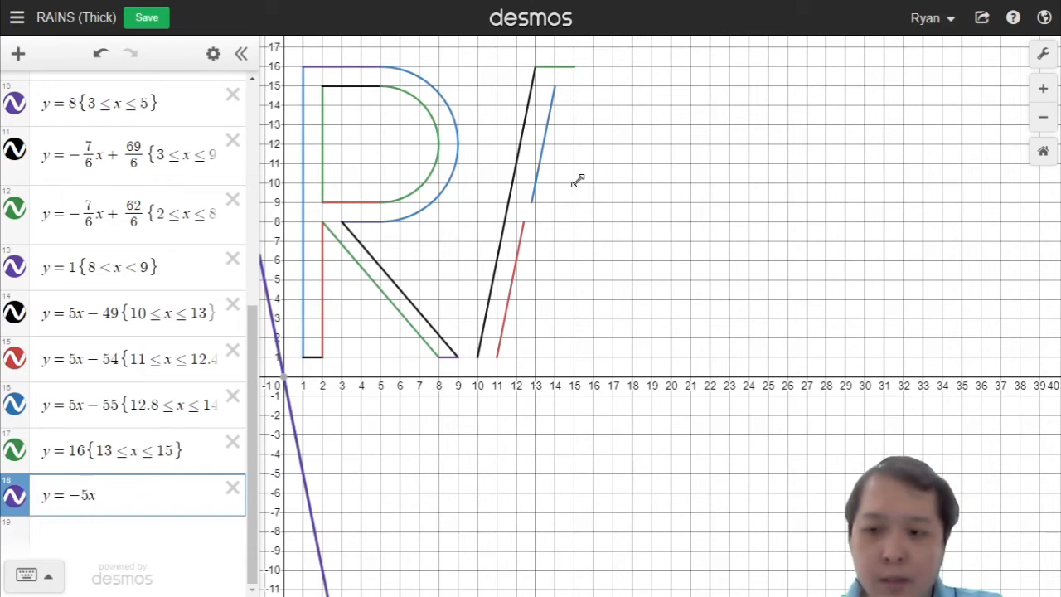
text(+60)
key(BackSpace)
text(7)
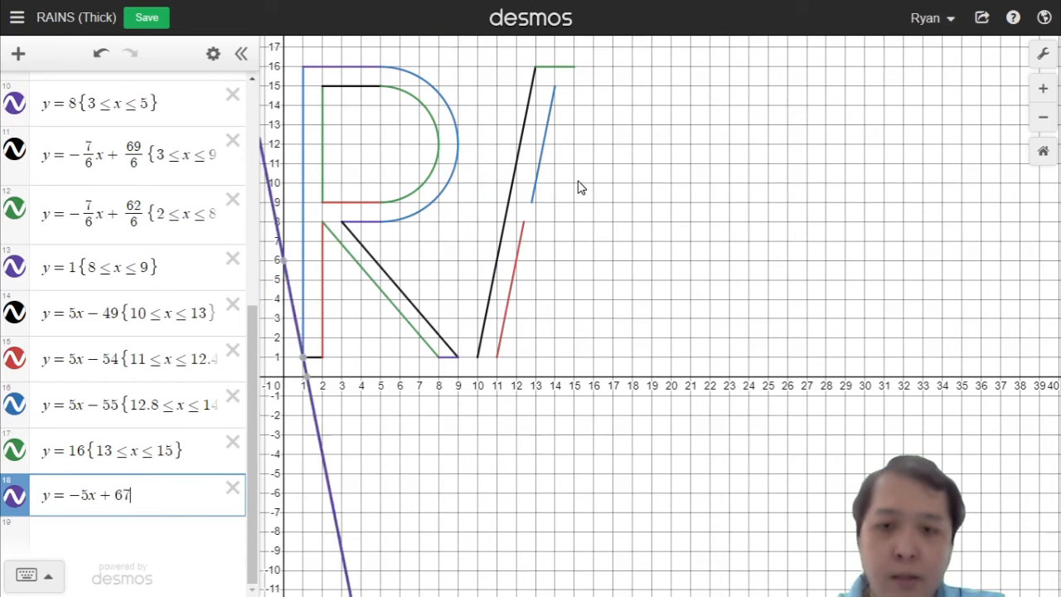
text(0)
key(BackSpace)
key(BackSpace)
key(BackSpace)
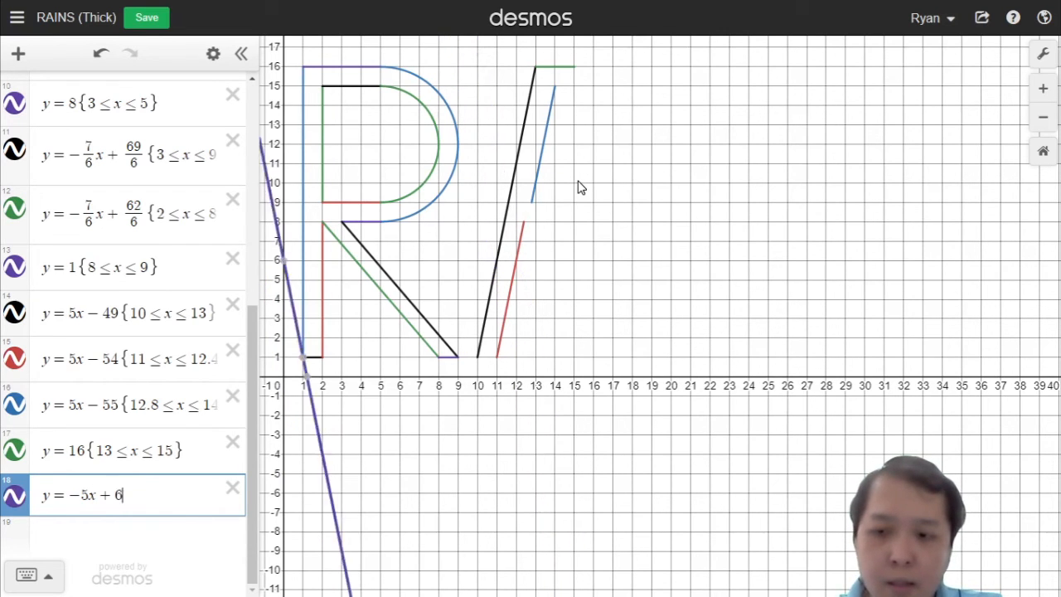
text(70)
key(BackSpace)
key(BackSpace)
text(80)
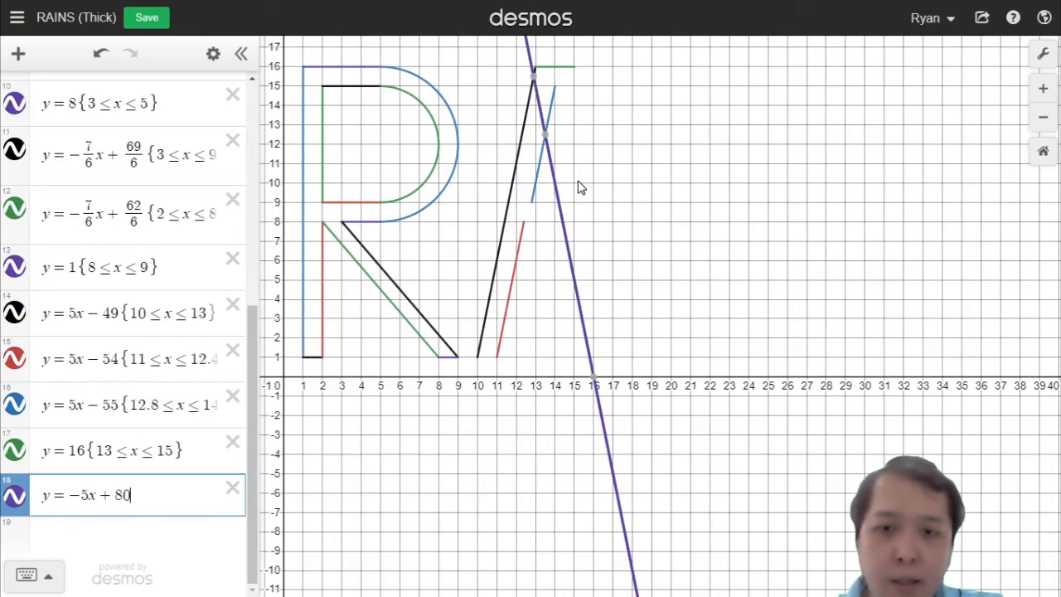
key(BackSpace)
text(5)
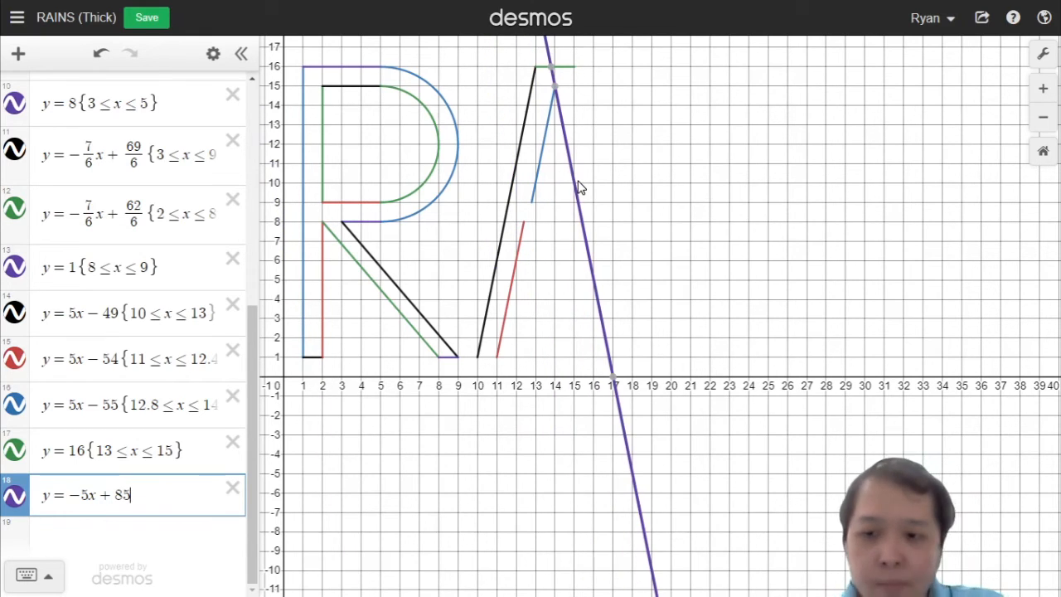
key(BackSpace)
text(4)
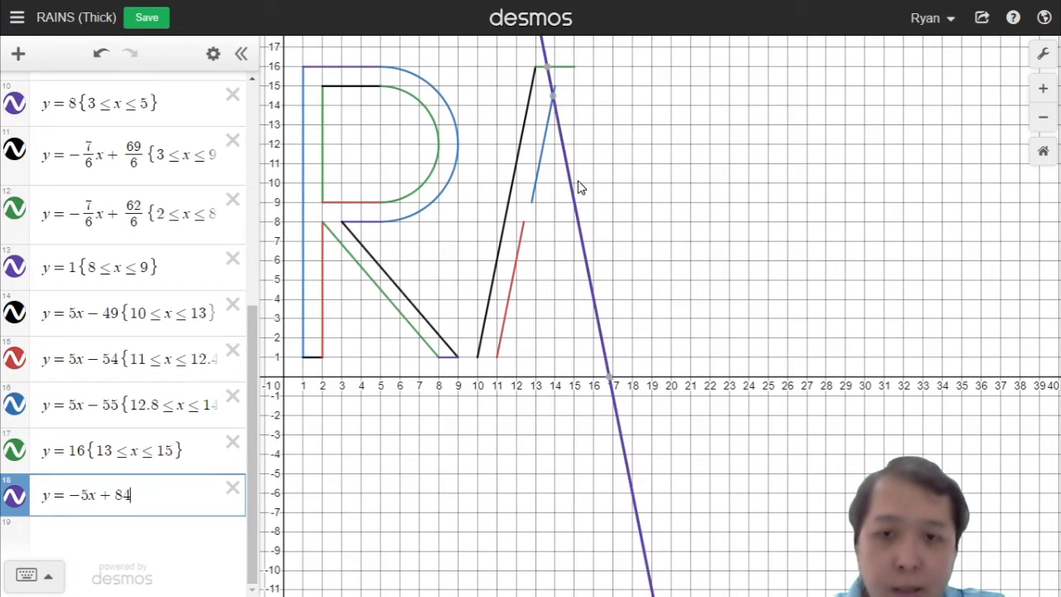
key(BackSpace)
text(6)
key(BackSpace)
text(5)
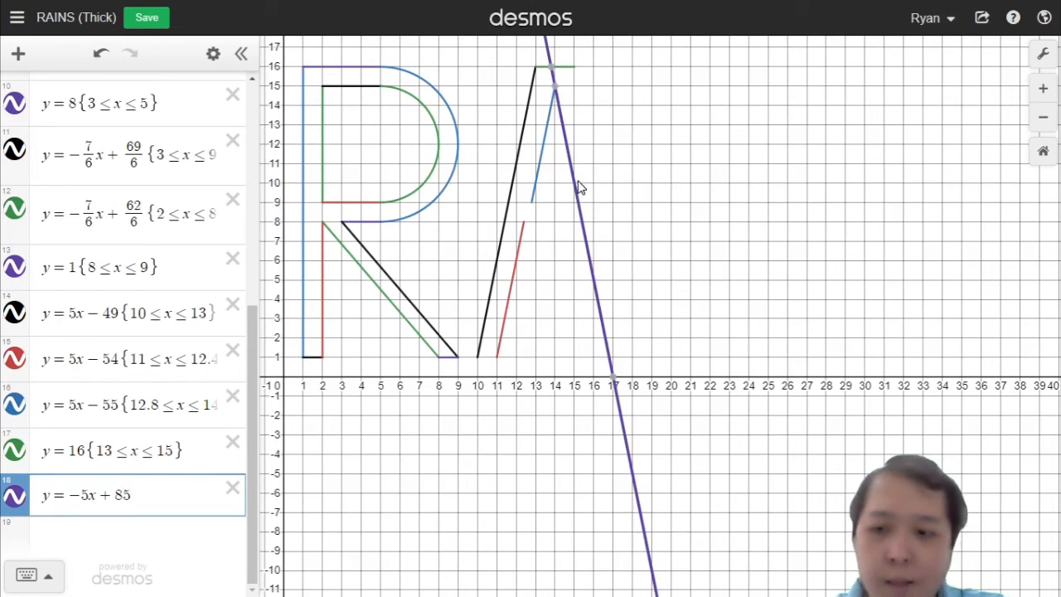
text({)
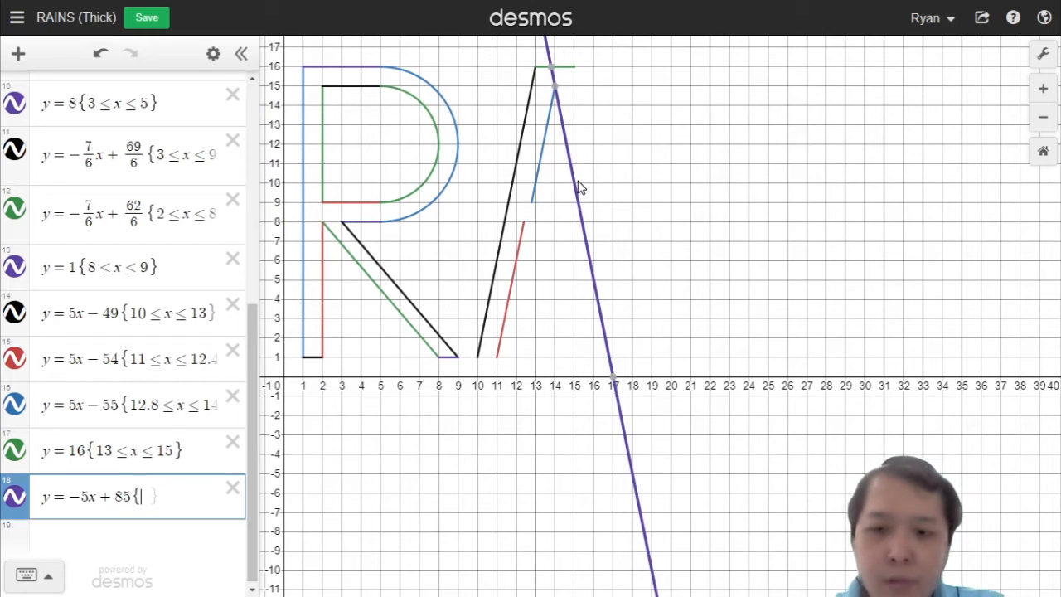
text(13<=x<=)
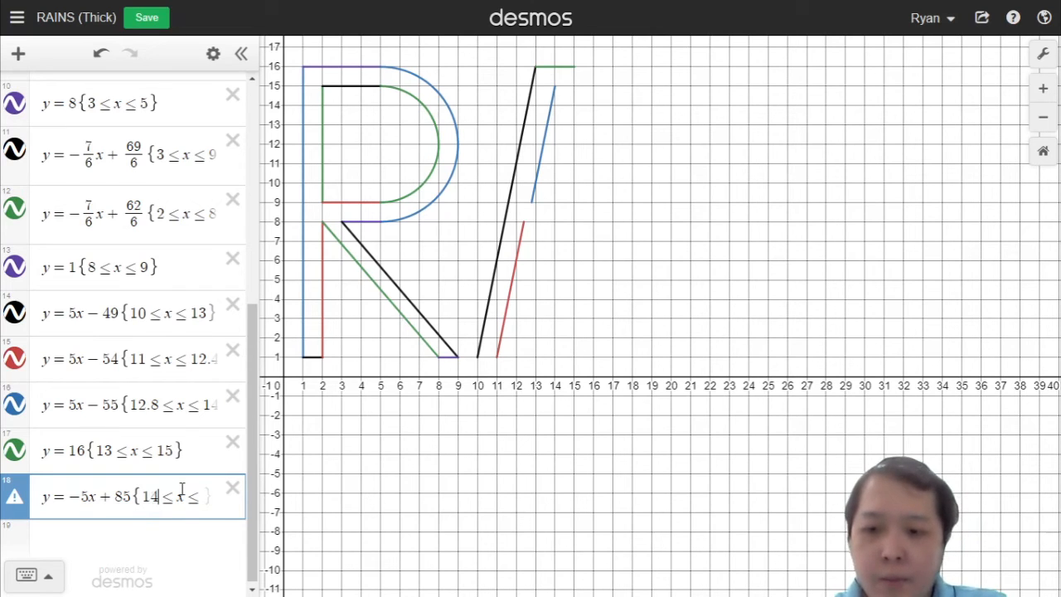
Step: Restrict the line y = −5x + 85 to 14 ≤ x ≤ 15.2 for the upper inner right edge of the A
key(Right)
key(Right)
key(Right)
text(15.2)
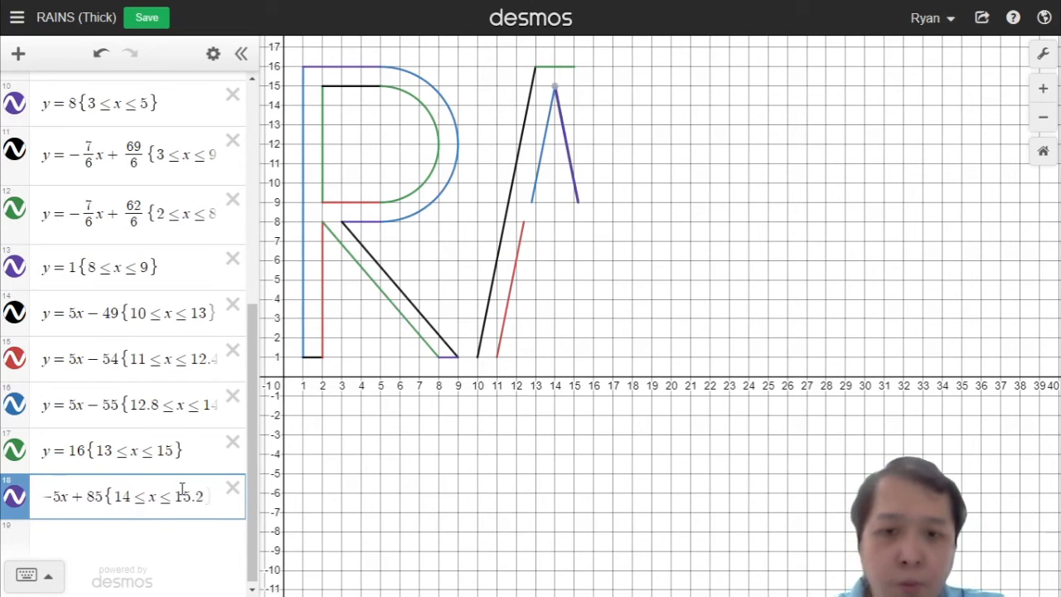
key(Right)
key(Return)
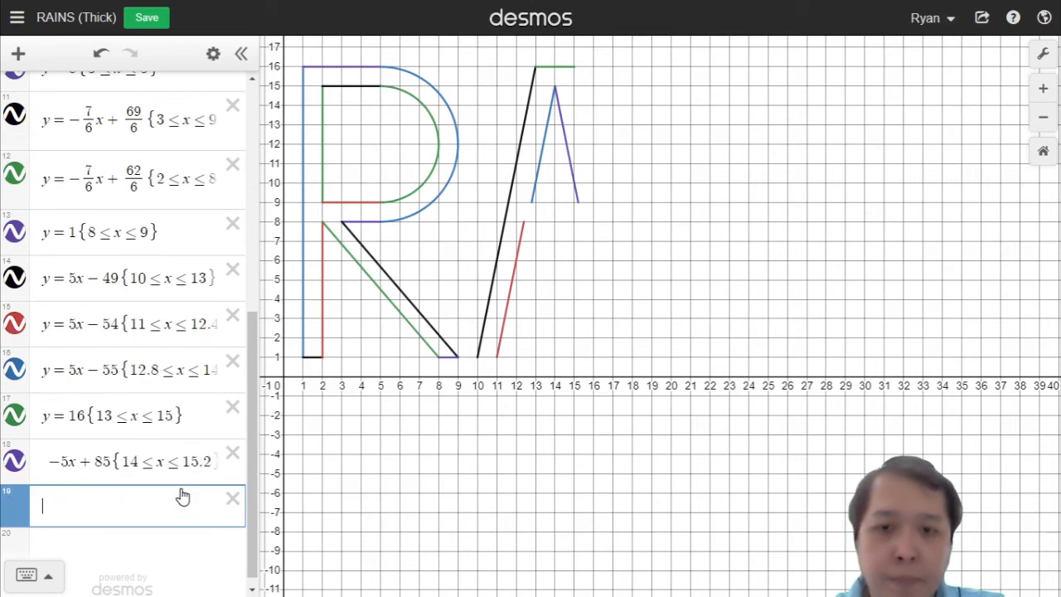
Step: Duplicate the line y = −5x + 85 into a new row and restrict the copy to 15.2 ≤ x ≤ 17
click(130, 462)
key(ctrl+a)
key(ctrl+c)
click(125, 507)
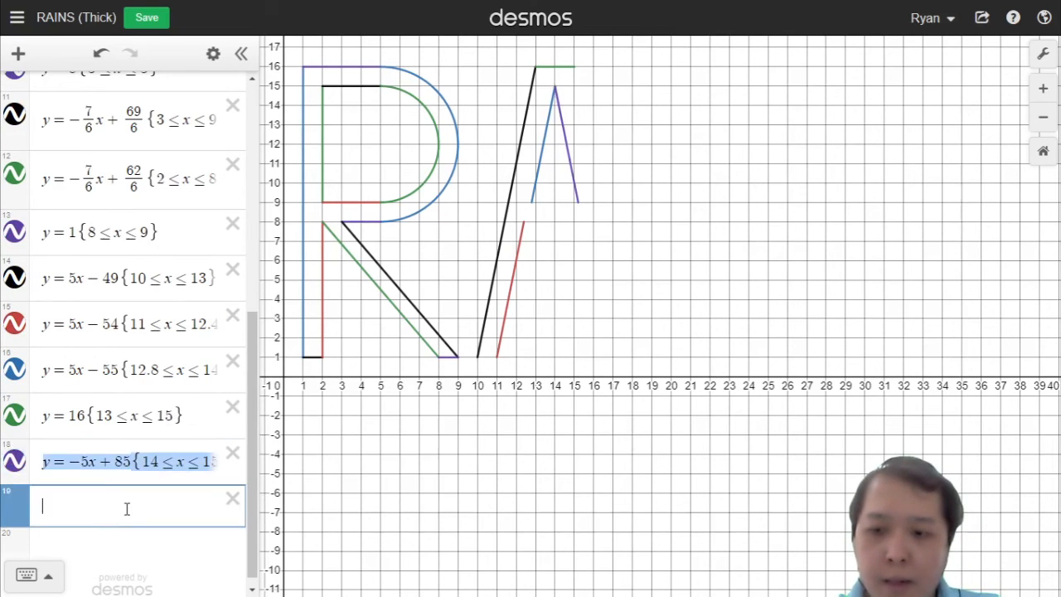
key(ctrl+v)
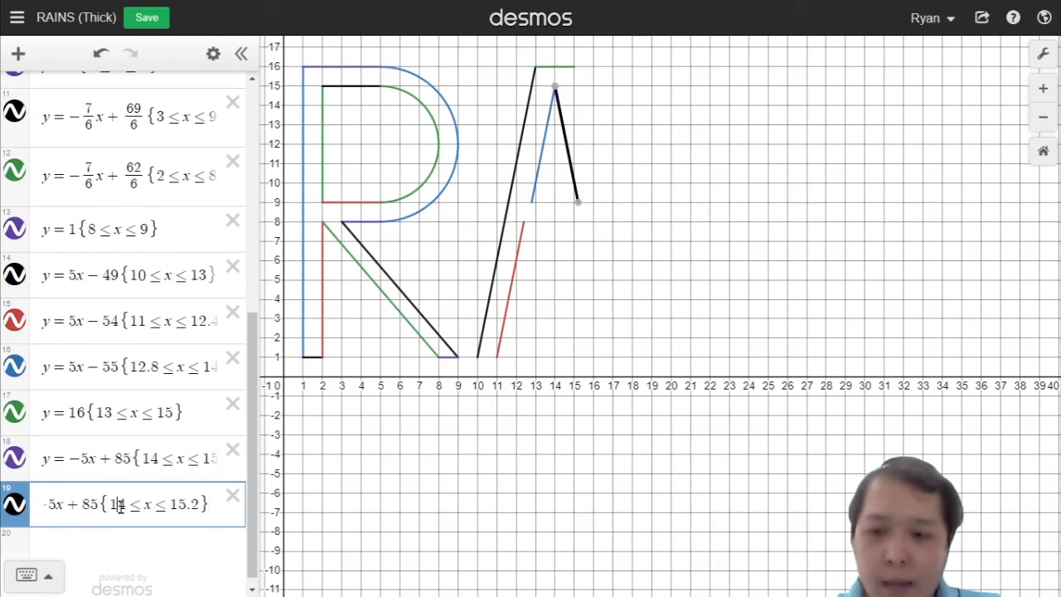
drag(110, 506, 201, 513)
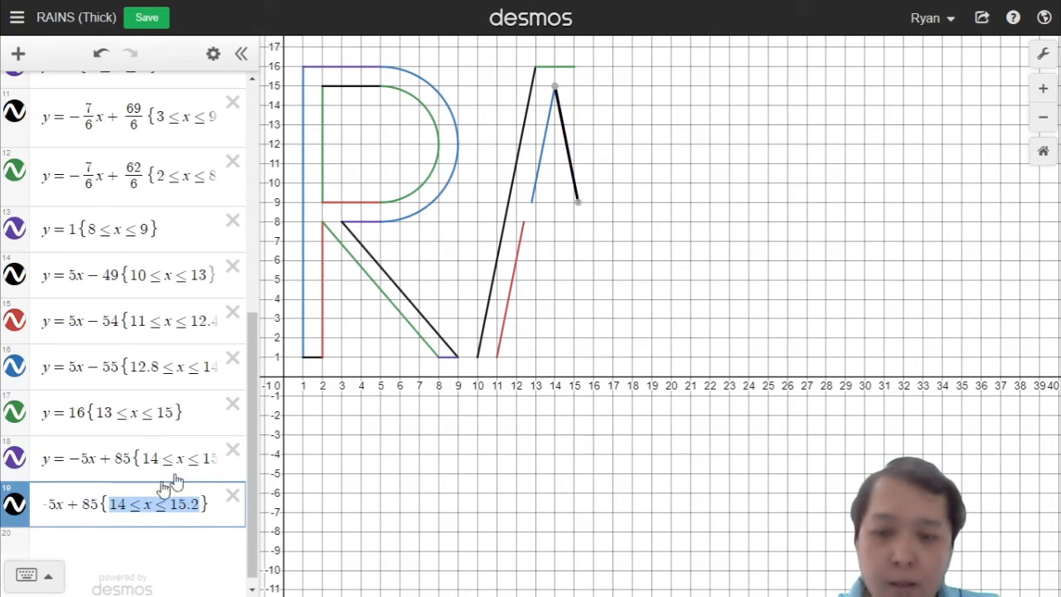
click(137, 510)
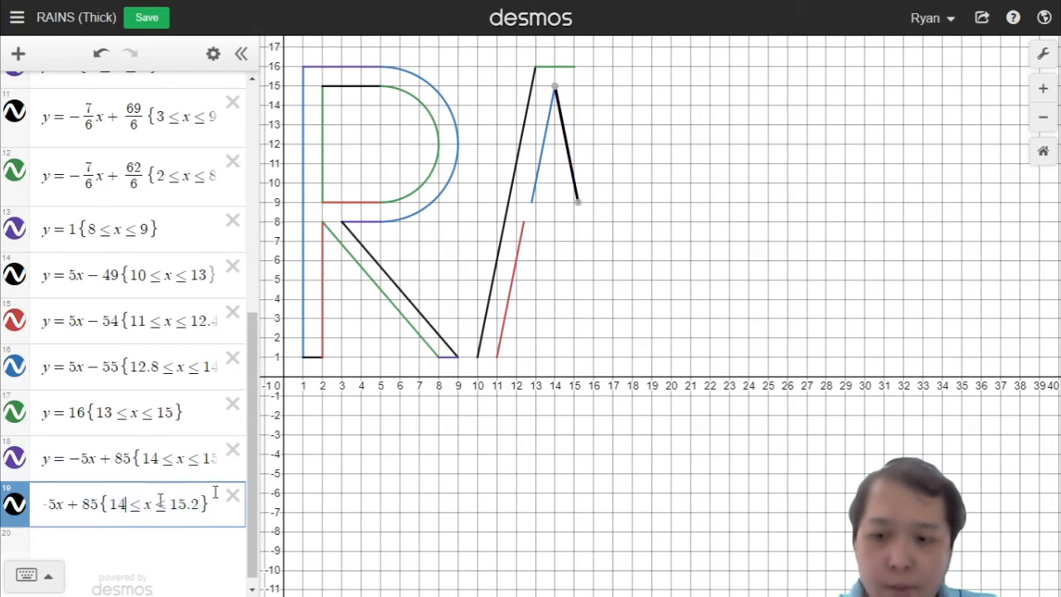
key(BackSpace)
key(BackSpace)
text(15.2)
key(End)
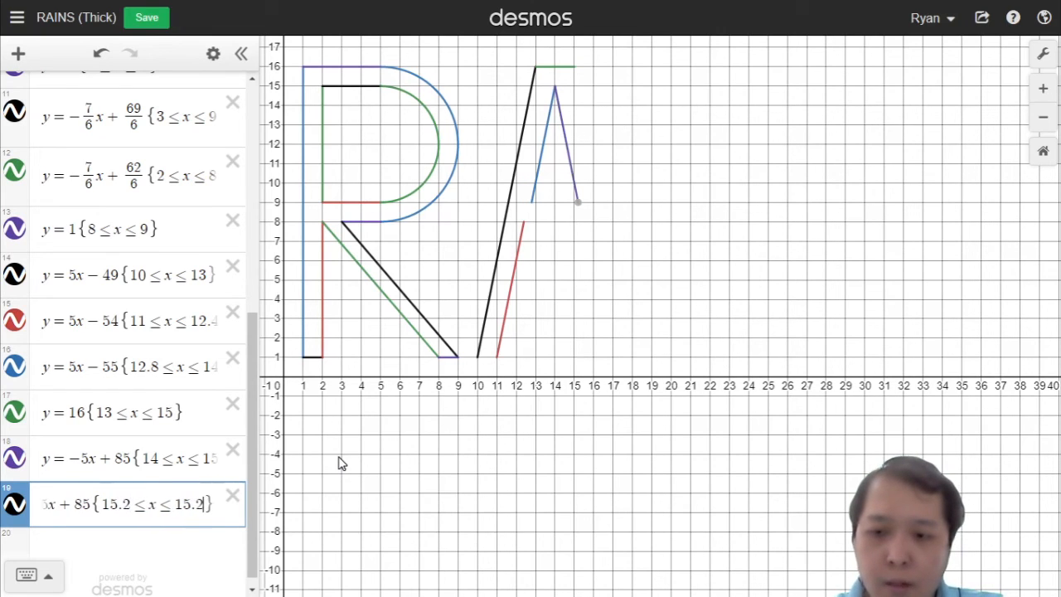
key(BackSpace)
key(BackSpace)
key(BackSpace)
key(BackSpace)
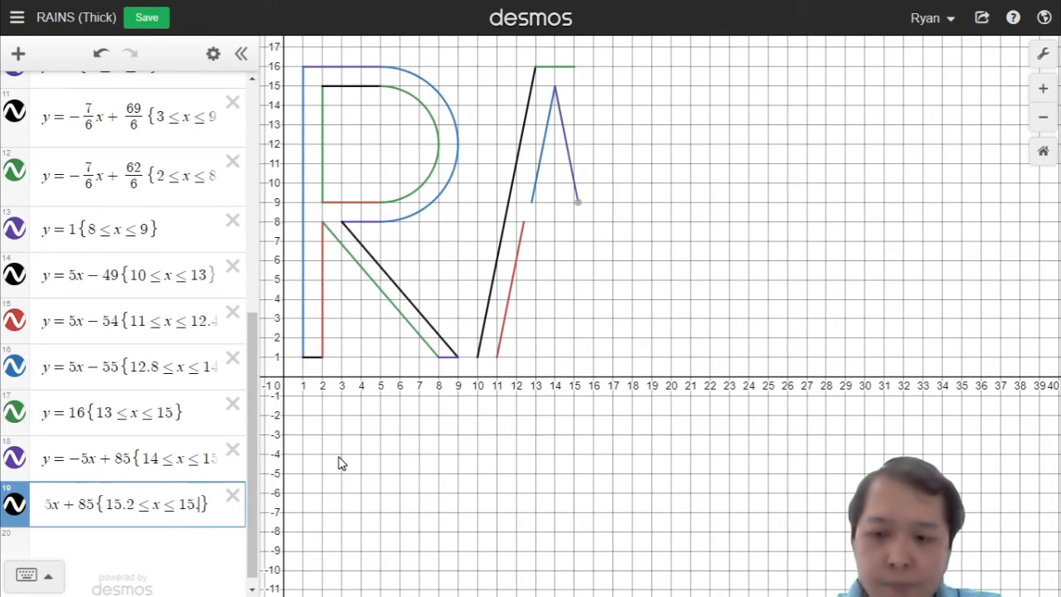
text(17)
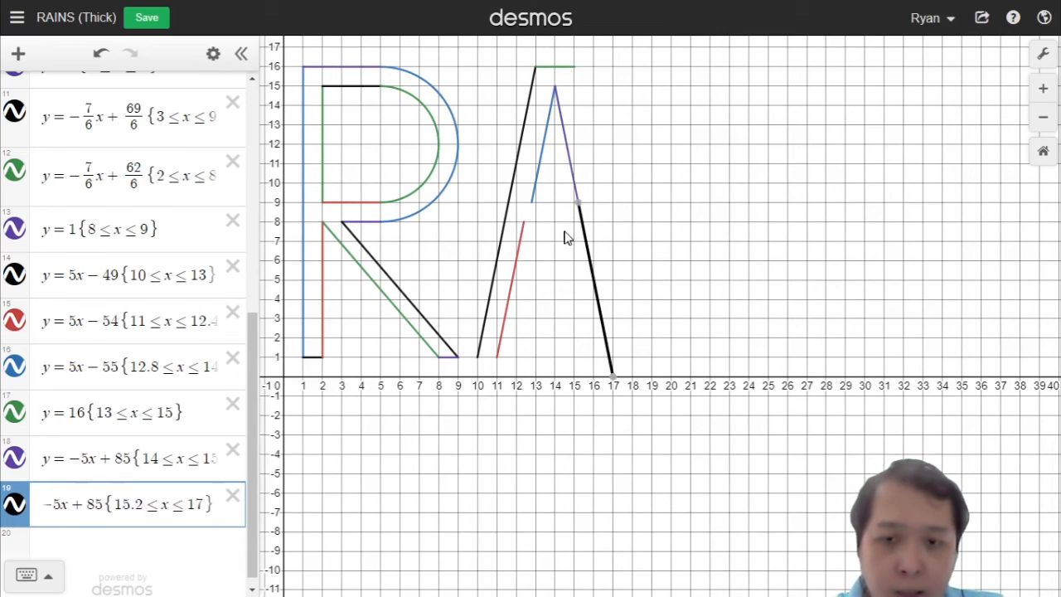
click(645, 157)
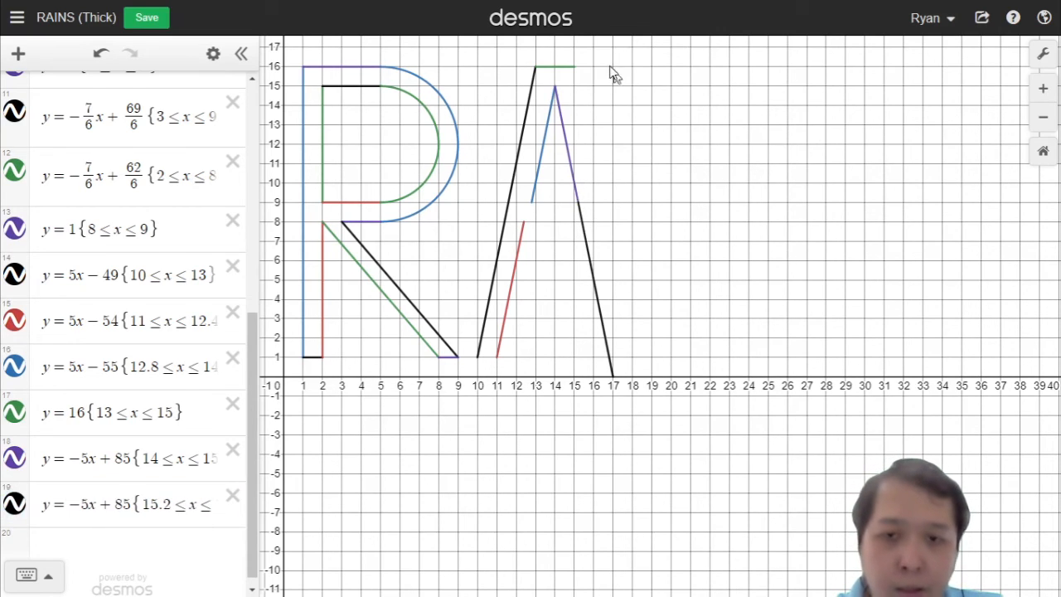
Step: Rewrite the copied row as y = −5x + 91 restricted to 15 ≤ x ≤ 18 for the A's outer right edge
click(147, 510)
key(ctrl+a)
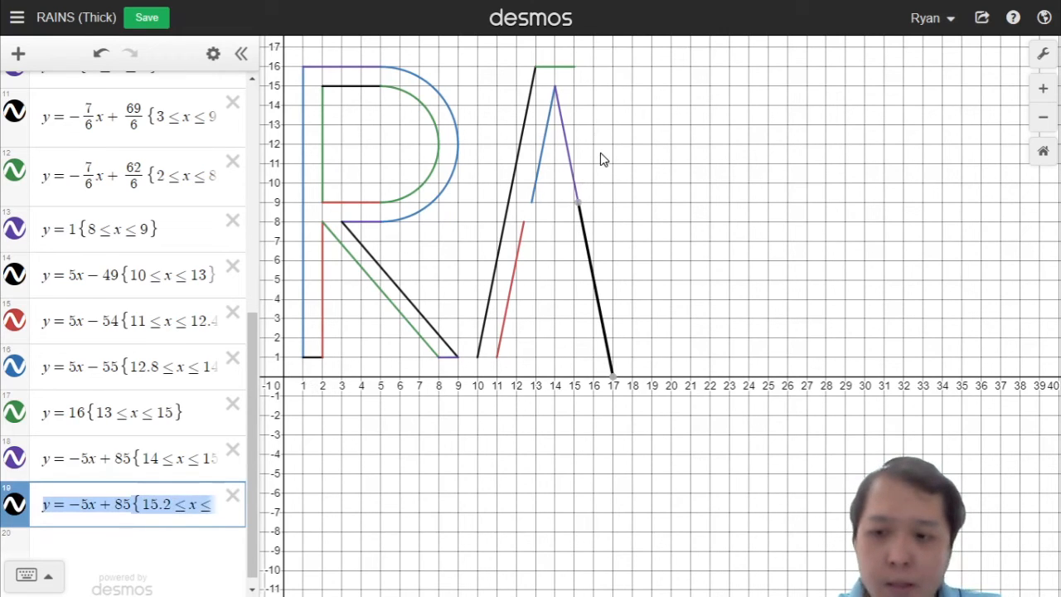
key(End)
key(BackSpace)
key(BackSpace)
key(BackSpace)
key(BackSpace)
key(BackSpace)
key(BackSpace)
key(BackSpace)
key(BackSpace)
key(BackSpace)
key(BackSpace)
key(BackSpace)
key(BackSpace)
key(BackSpace)
key(BackSpace)
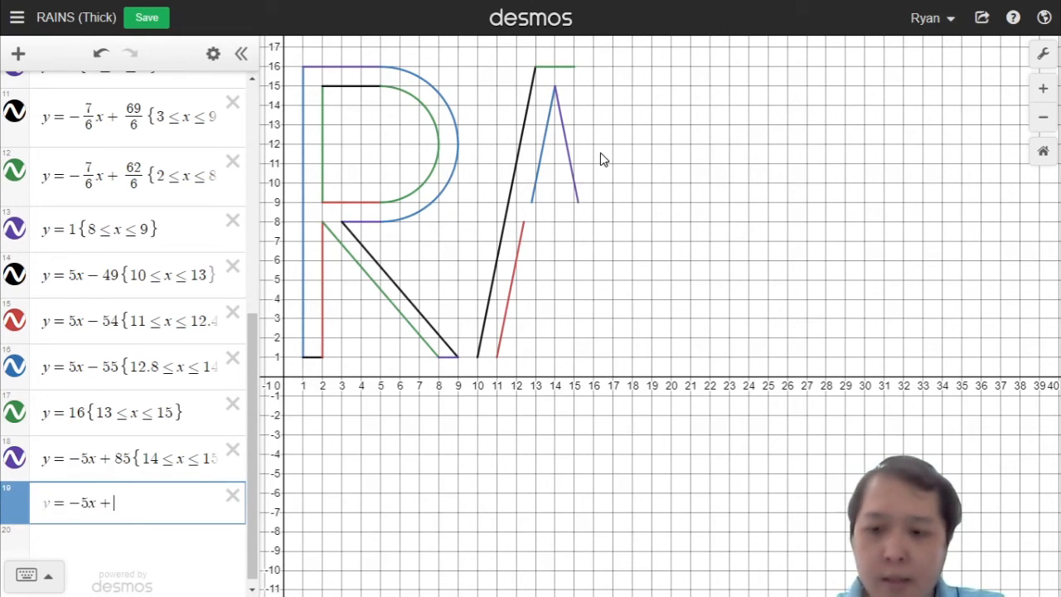
text(90)
key(BackSpace)
text(2)
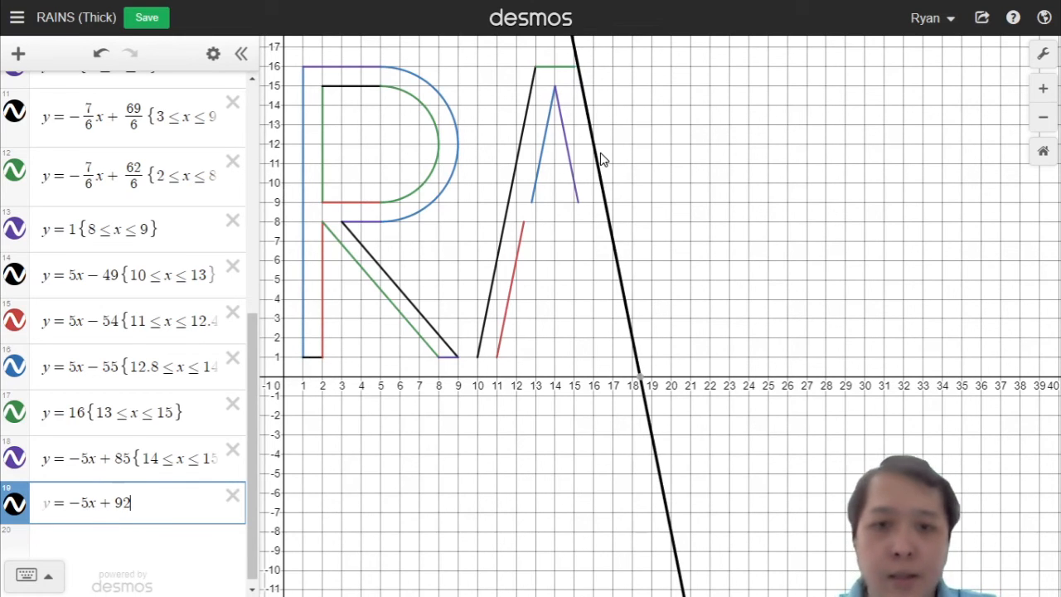
key(BackSpace)
text(1)
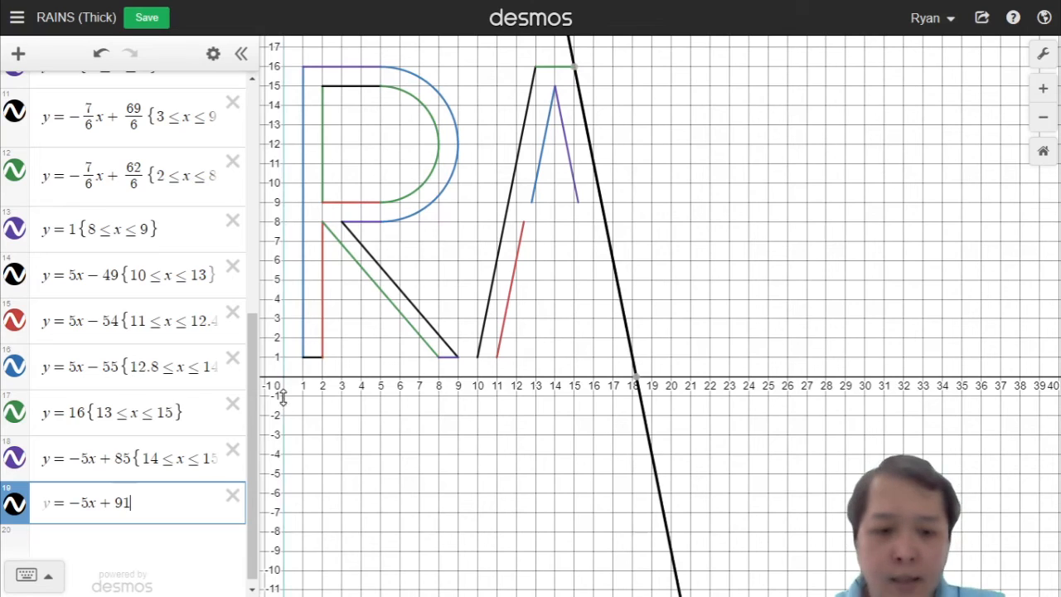
text({)
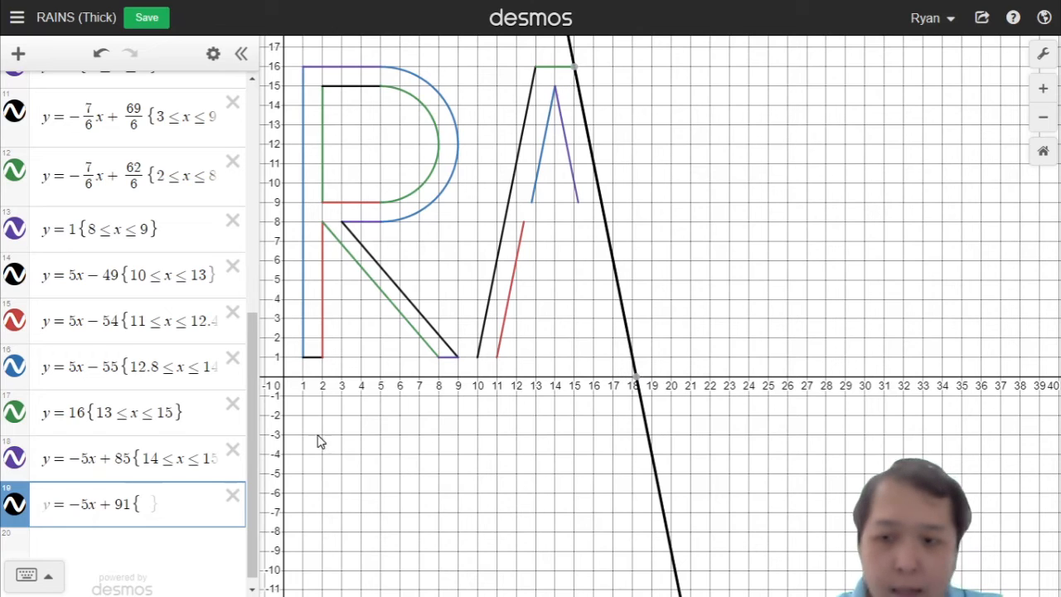
text(15<=x)
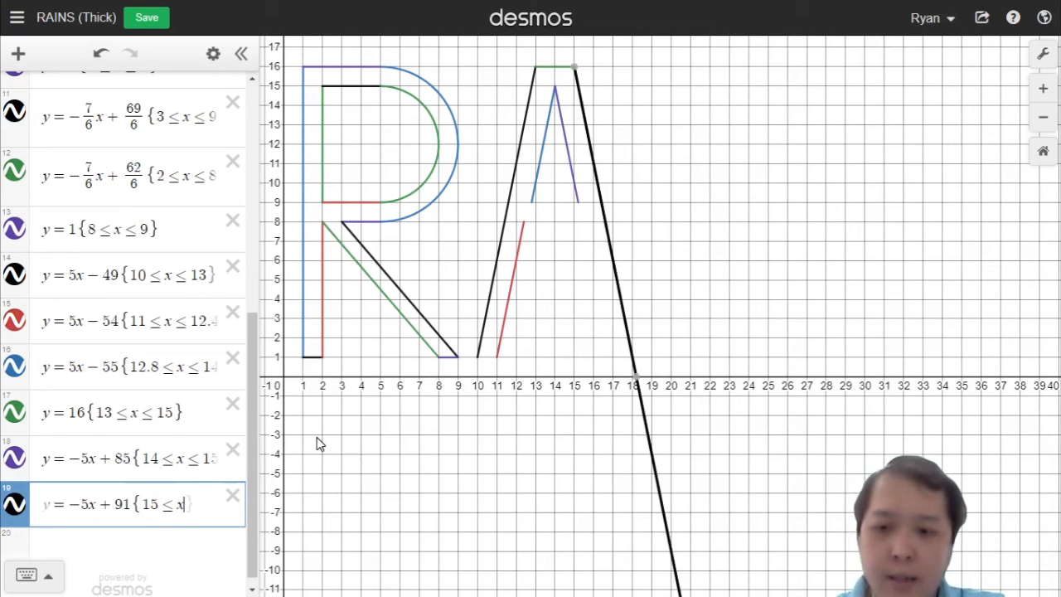
text(<=18})
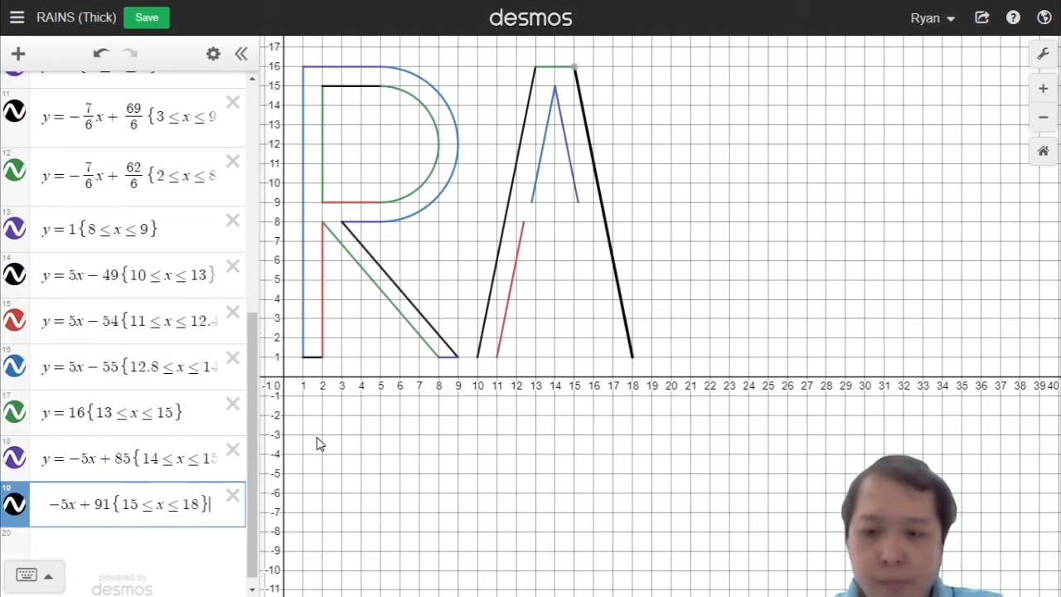
key(Return)
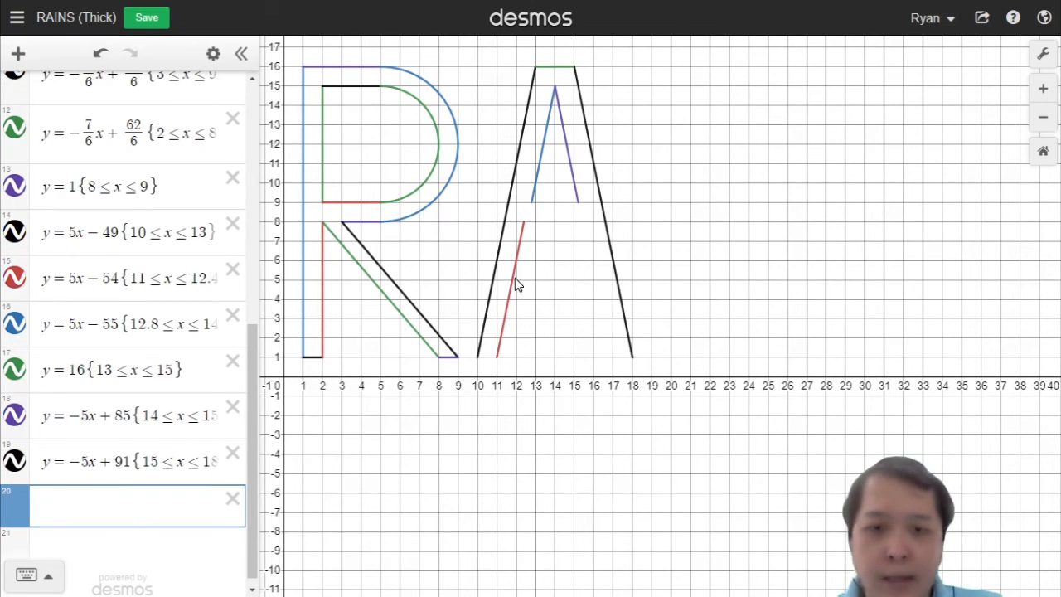
Step: Duplicate the line y = −5x + 91 into a new expression row
click(124, 462)
key(ctrl+a)
key(ctrl+c)
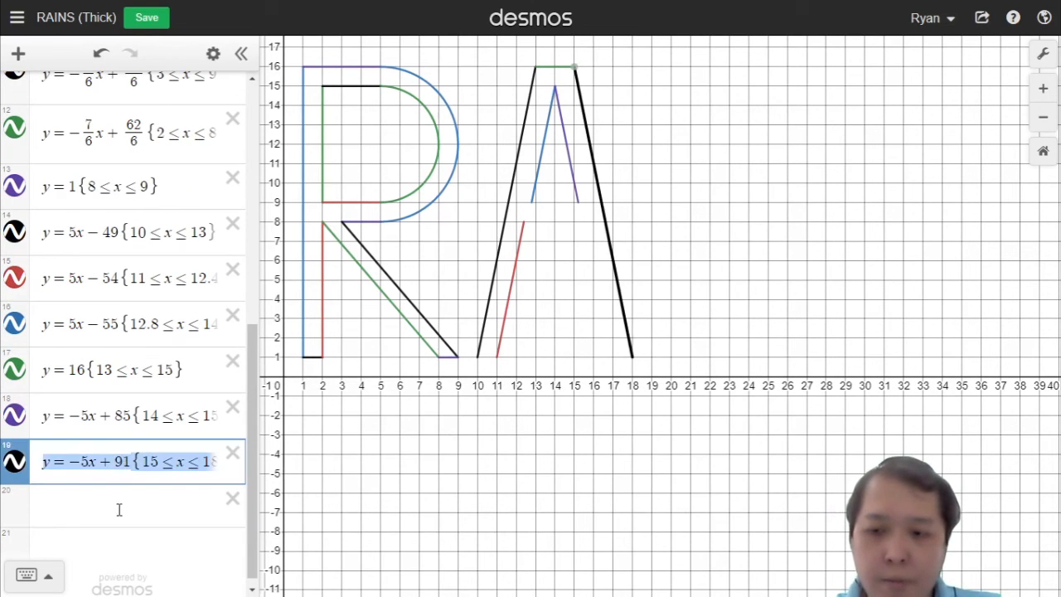
click(118, 508)
key(ctrl+v)
Step: Change the copy to y = −5x + 86 restricted to 15.6 ≤ x ≤ 17 for the lower inner right edge of the A
drag(98, 506, 392, 549)
key(BackSpace)
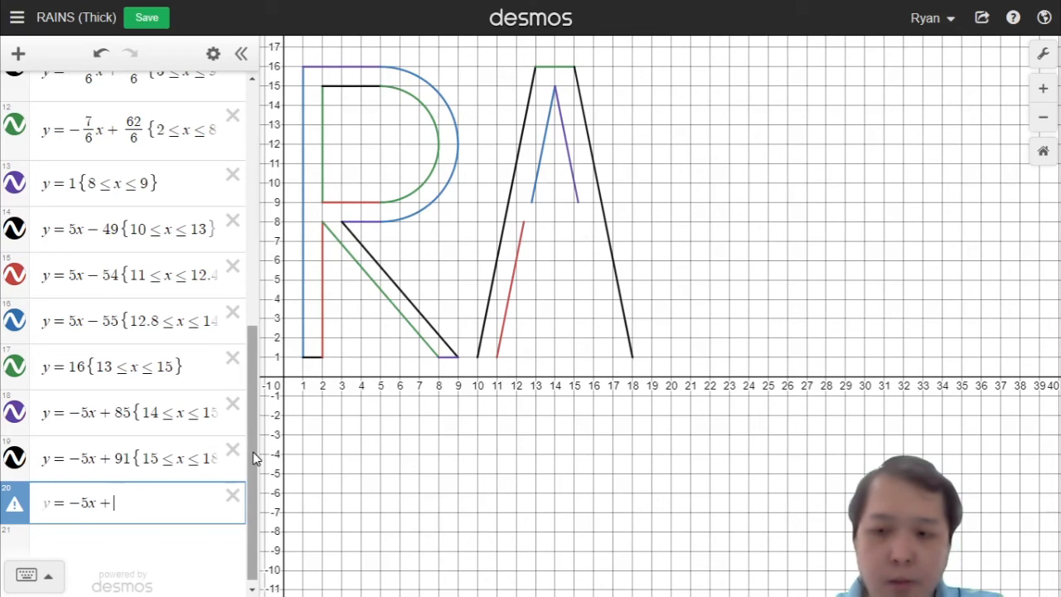
text(80)
key(BackSpace)
text(5)
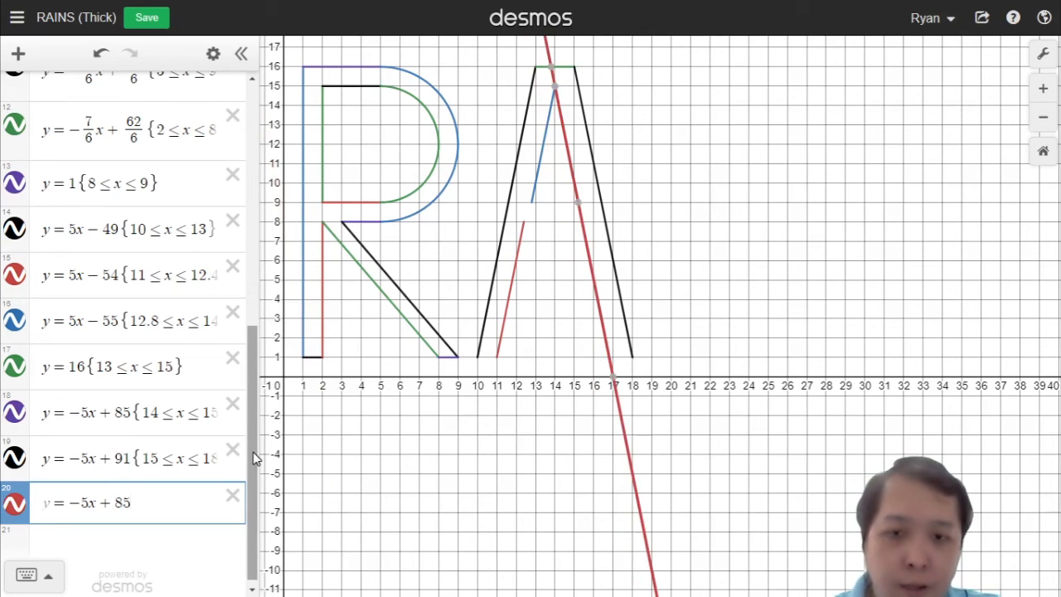
key(BackSpace)
text(6)
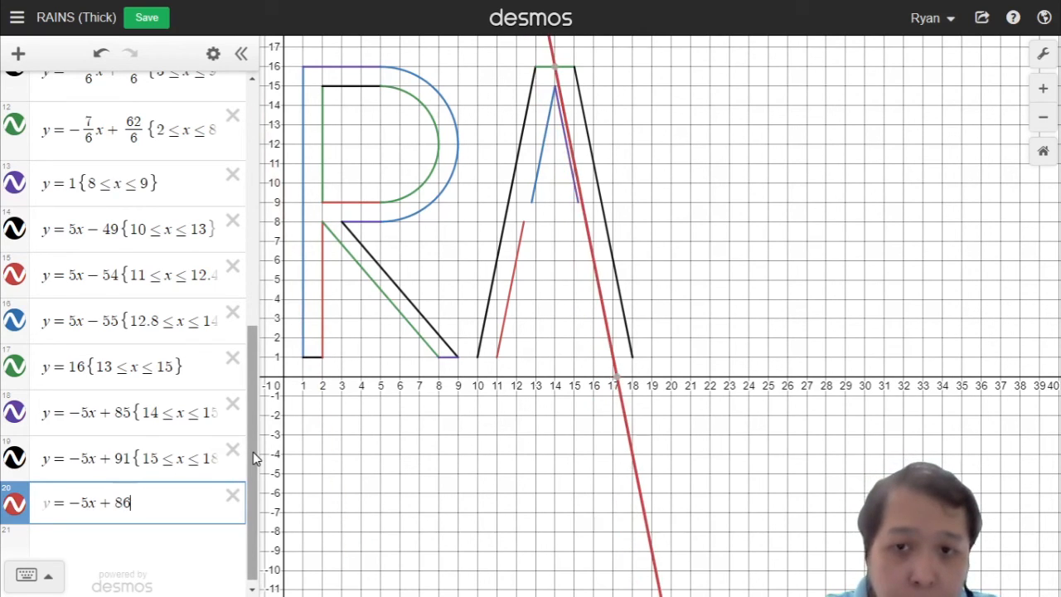
key(BackSpace)
text(6)
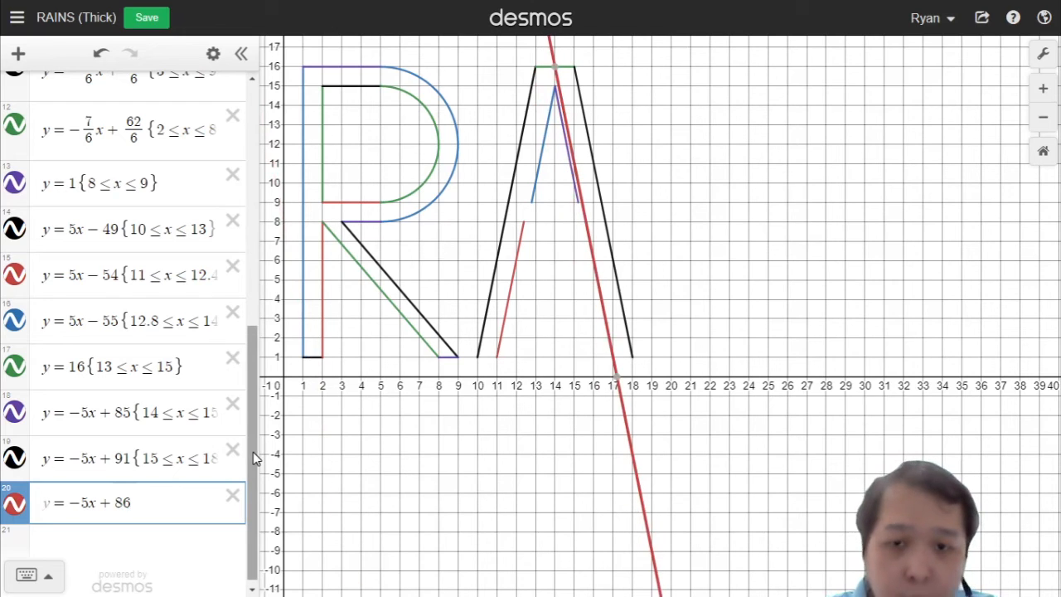
text({)
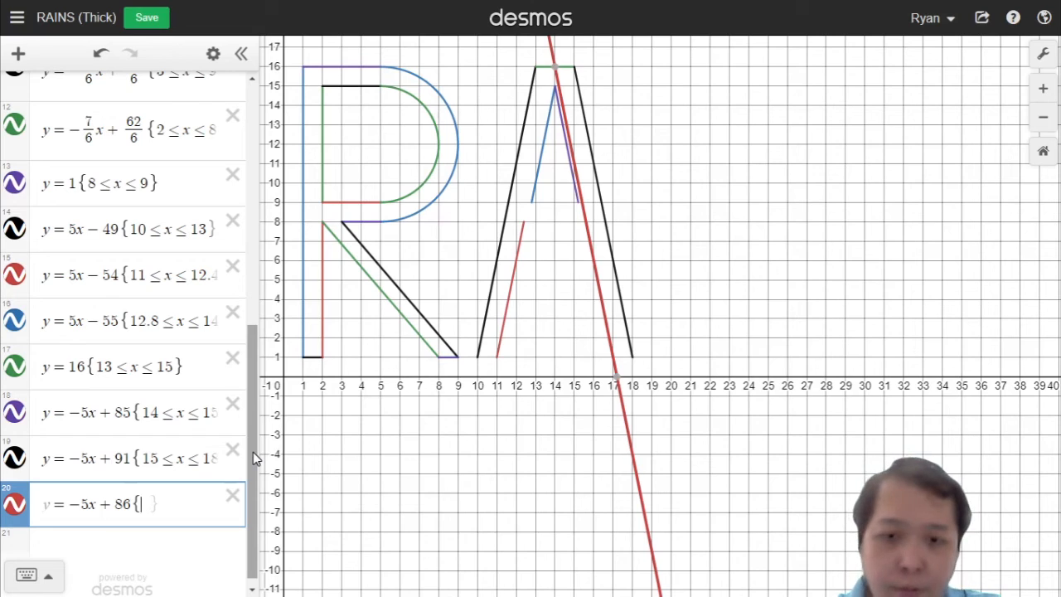
text(15.6<)
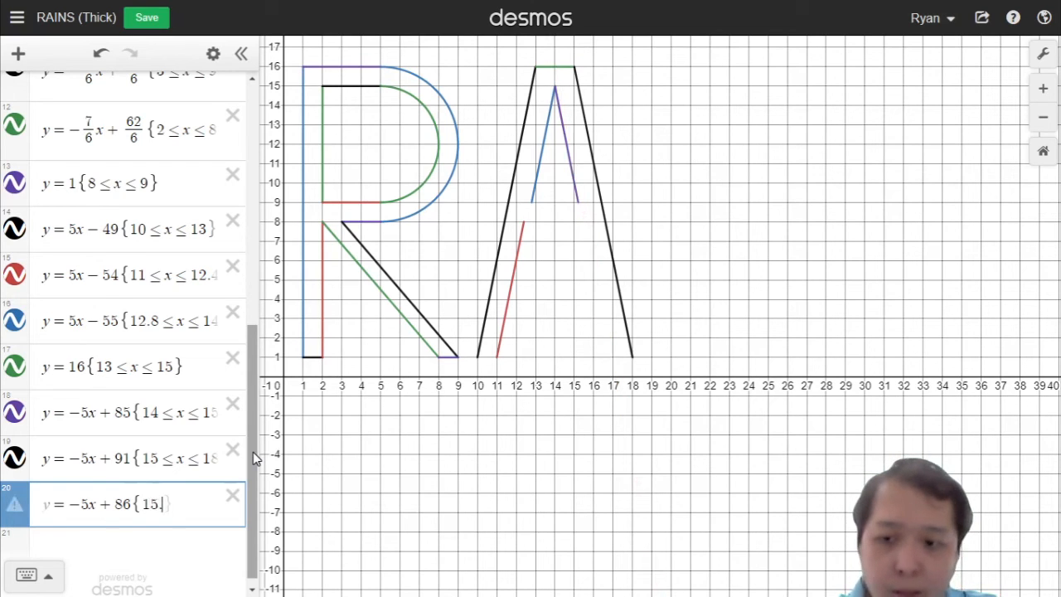
text(x)
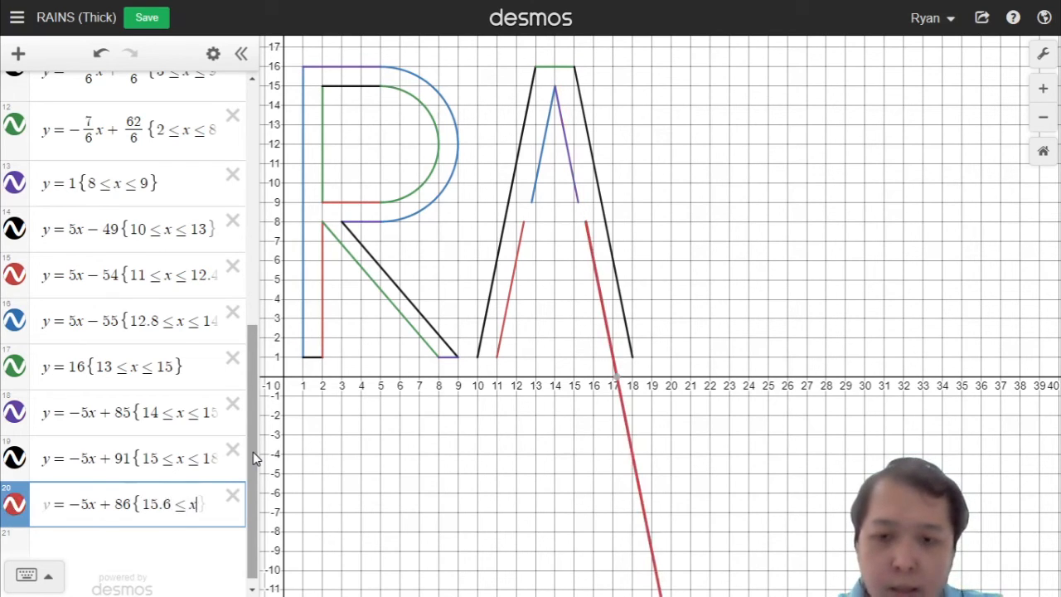
text(<17)
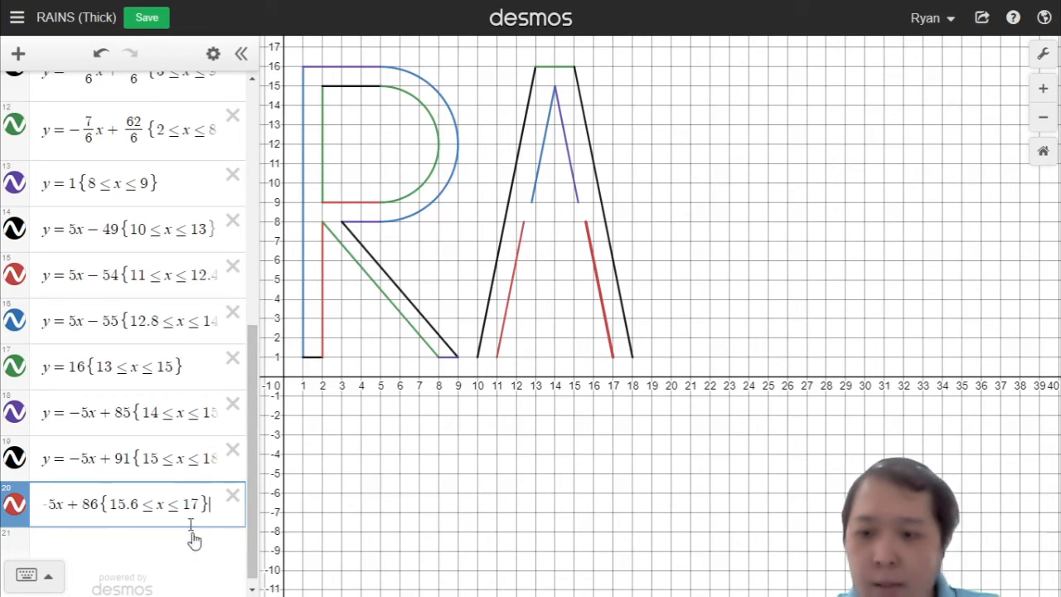
key(Return)
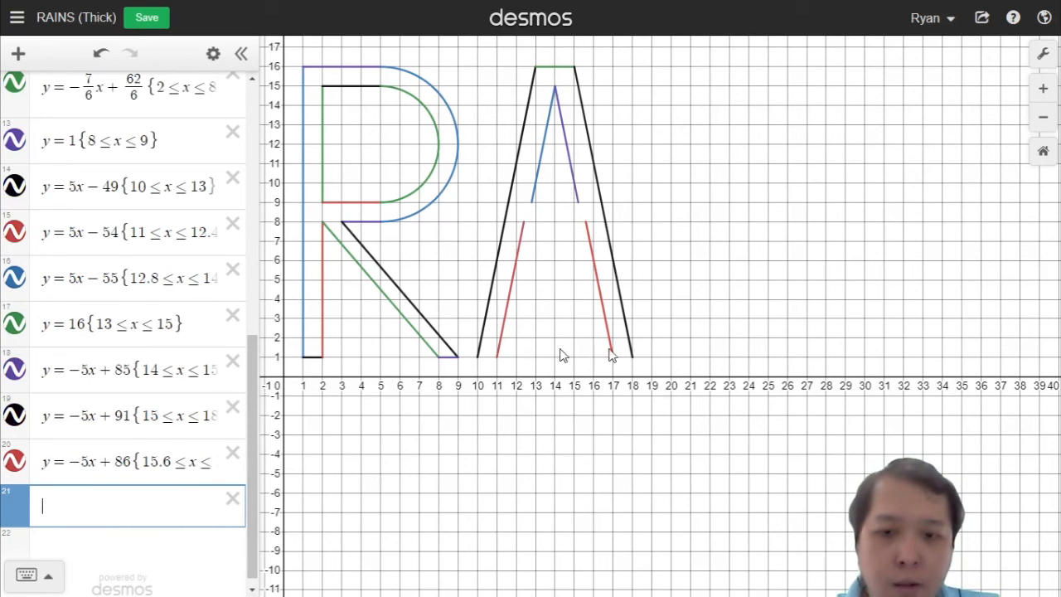
Step: Add the line y = 9 restricted to 12.8 ≤ x ≤ 15.2 as the base of the A's inner triangle
text(y )
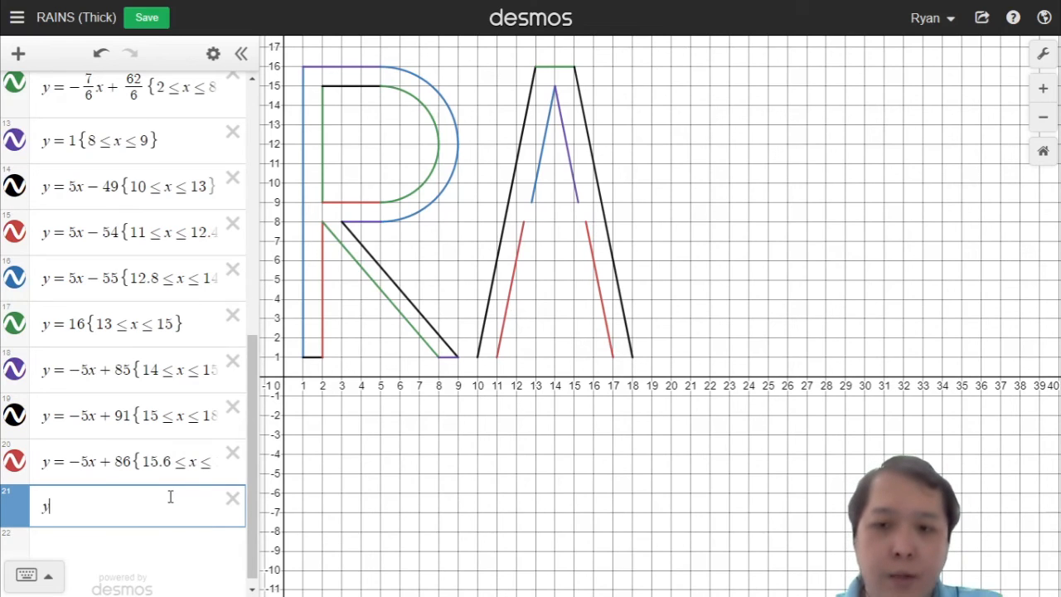
text(=)
text(9)
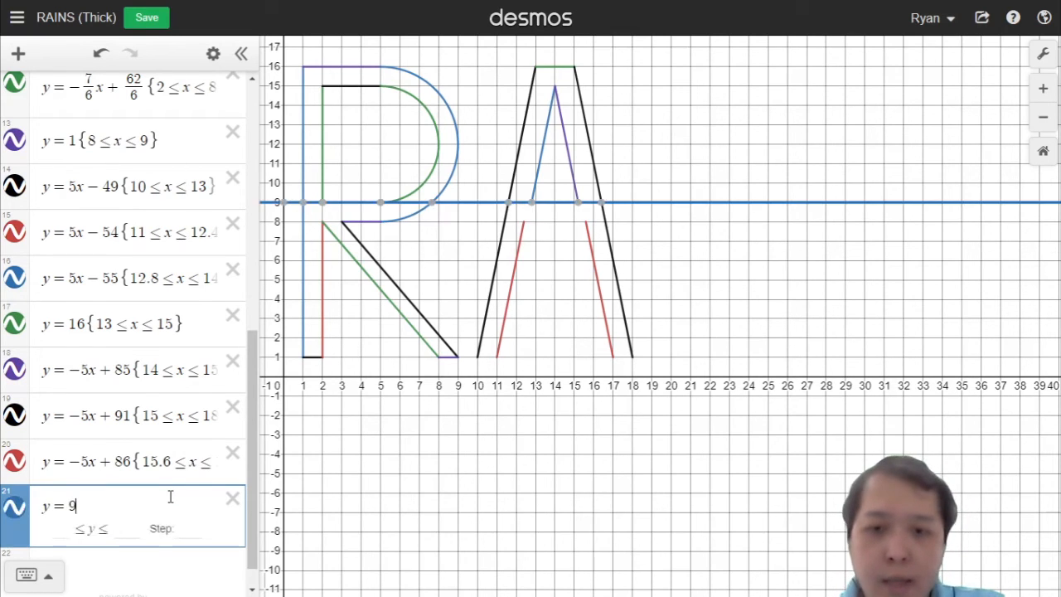
text(<)
key(BackSpace)
text({)
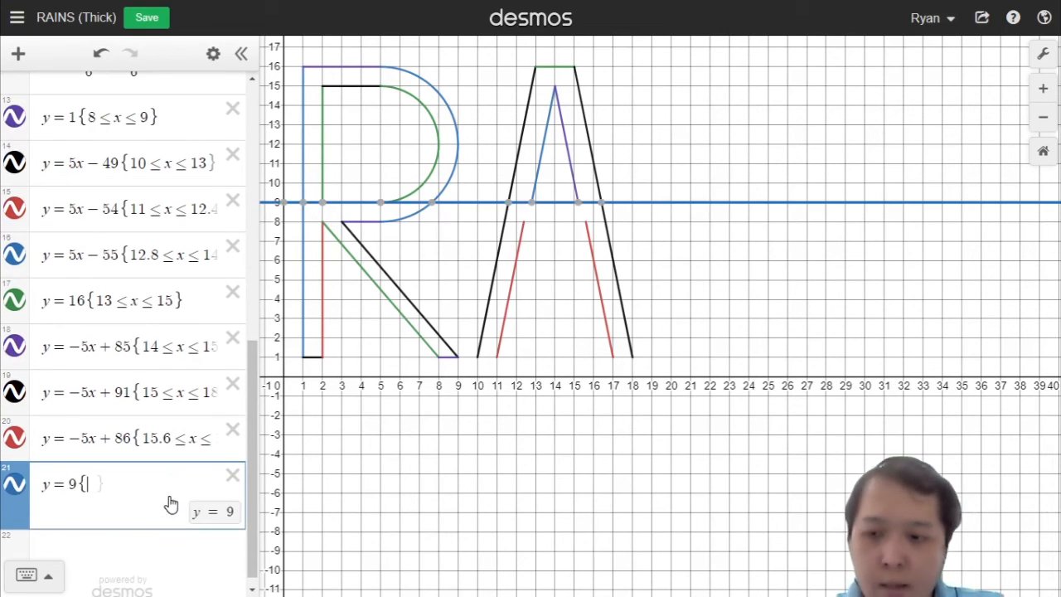
text(12)
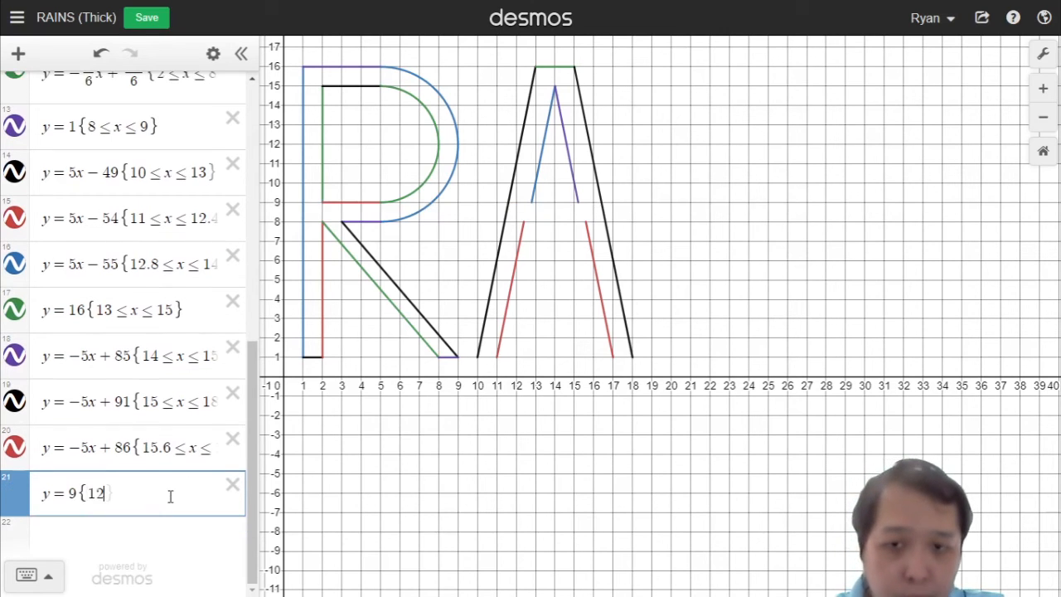
key(BackSpace)
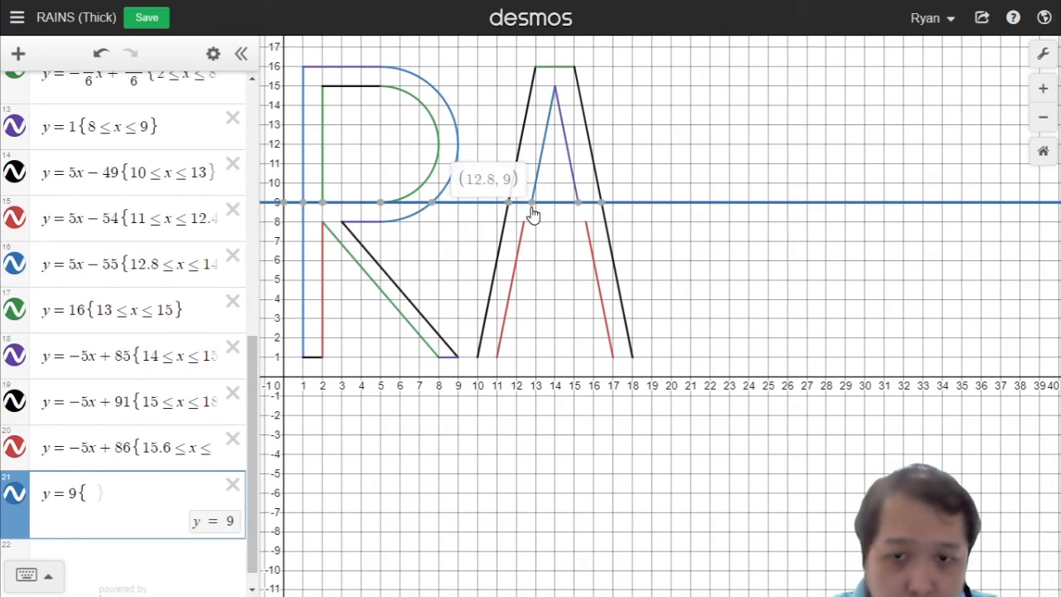
text(12.8<)
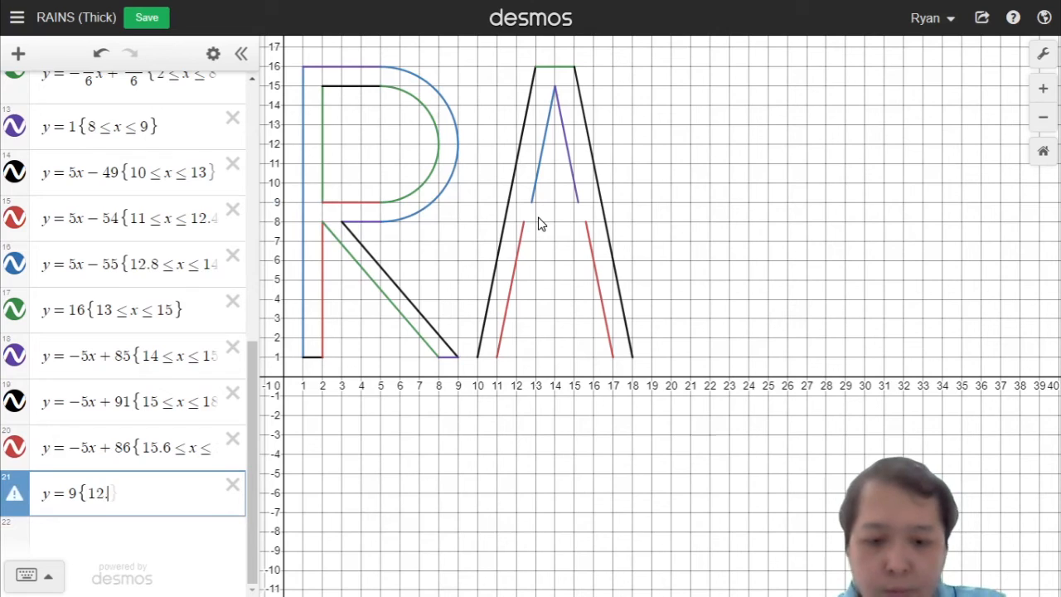
text(x<)
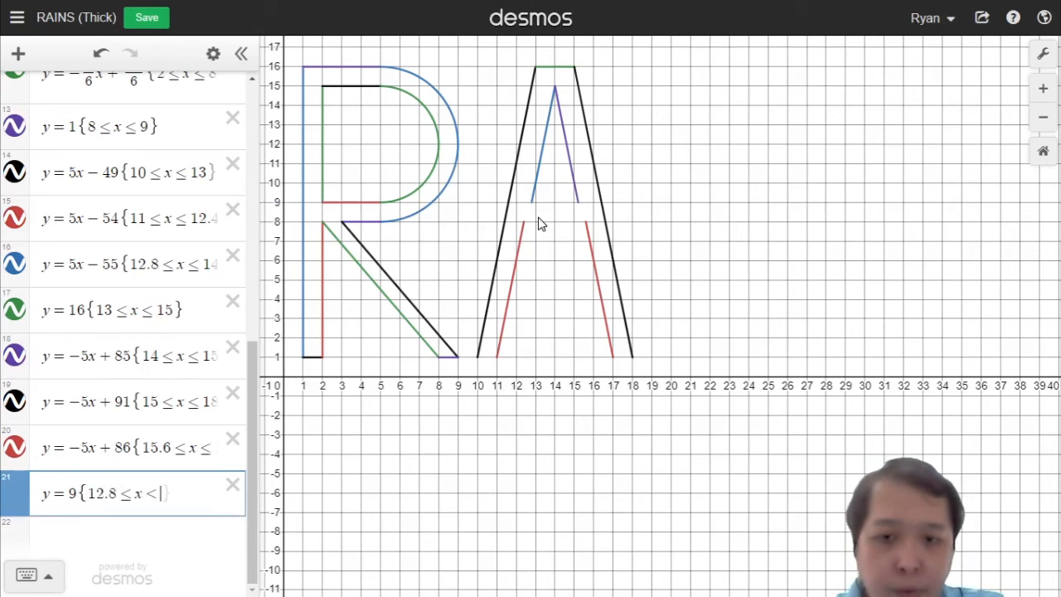
text(15.2)
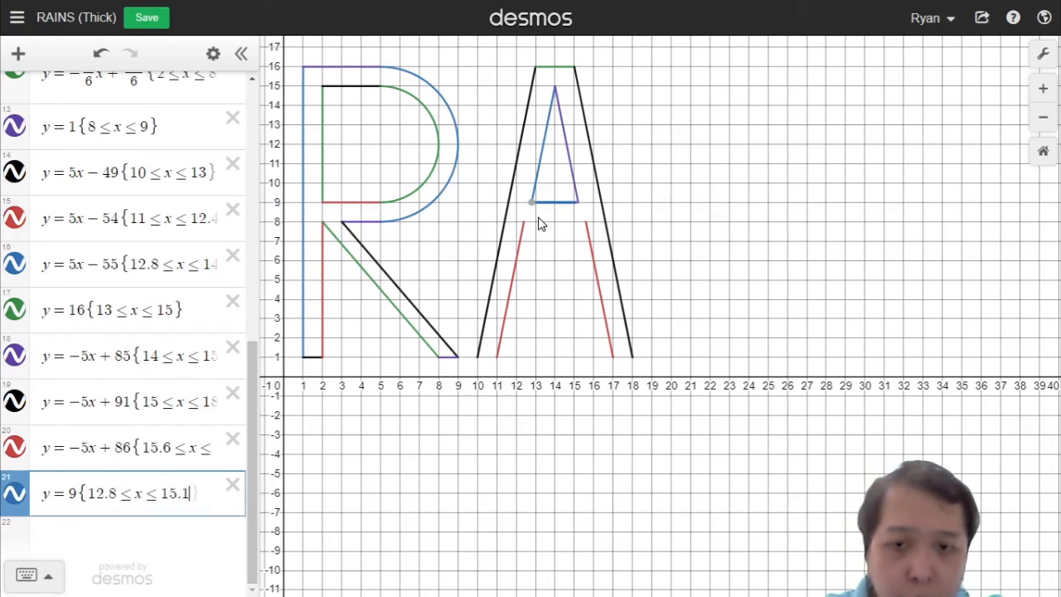
text(})
key(Return)
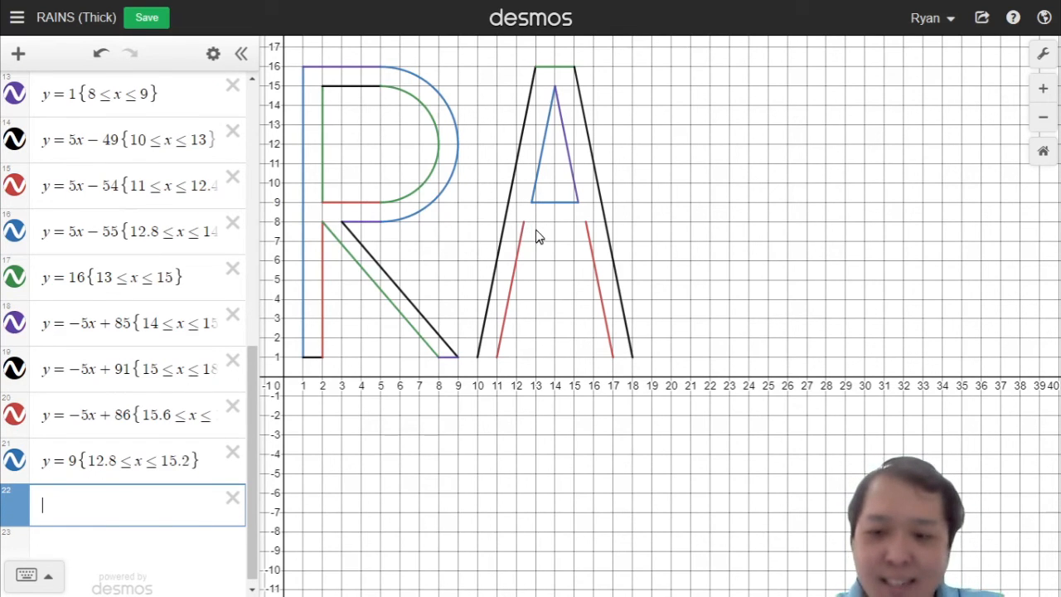
Step: Add the line y = 8 restricted to 12.4 ≤ x ≤ 15.6 as the top edge of the A's crossbar opening
text(y=8{)
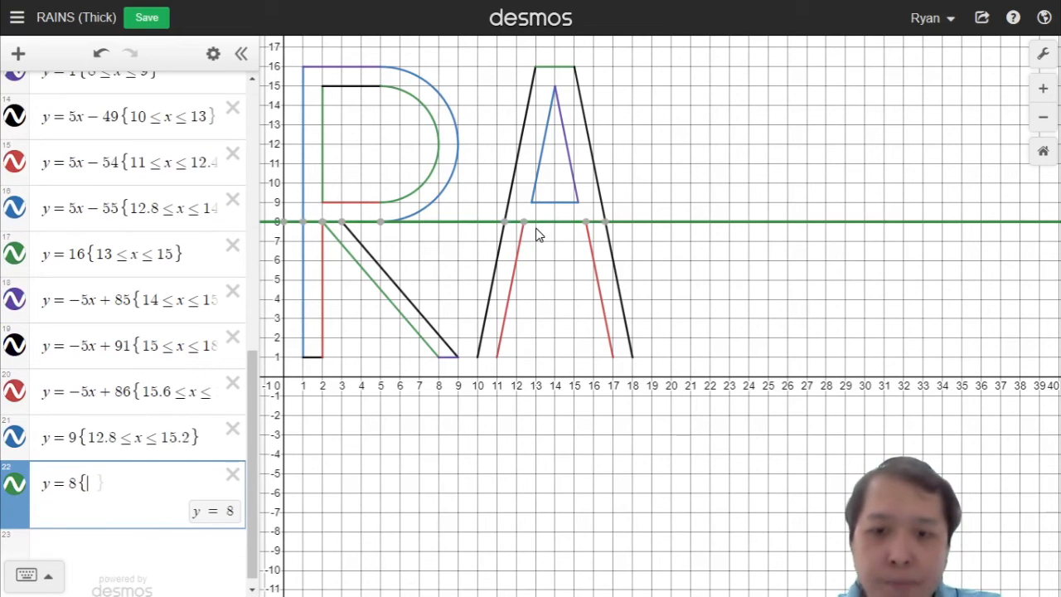
text(12)
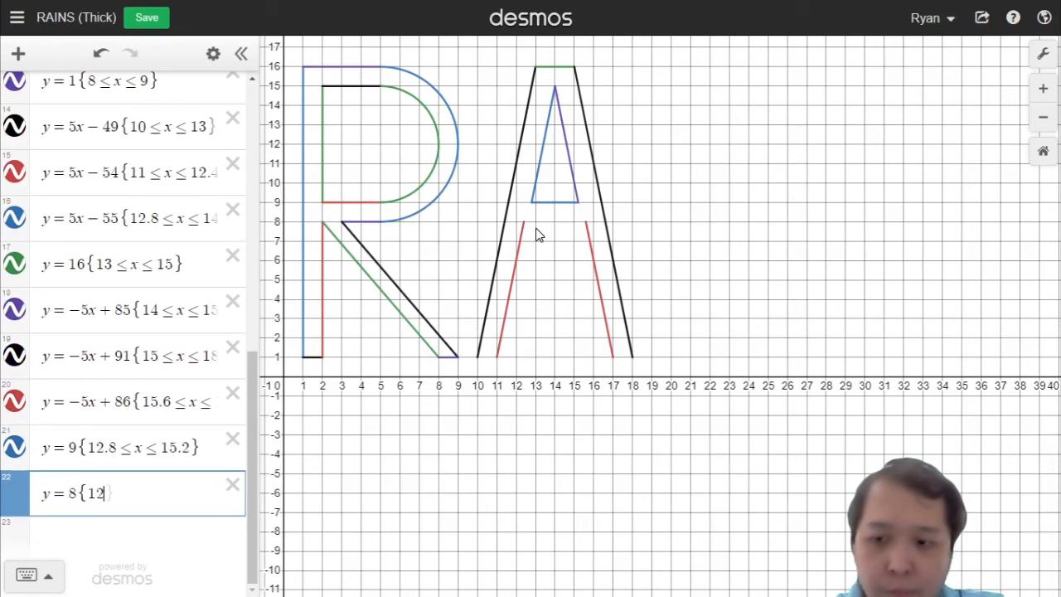
text(.4<=x<=)
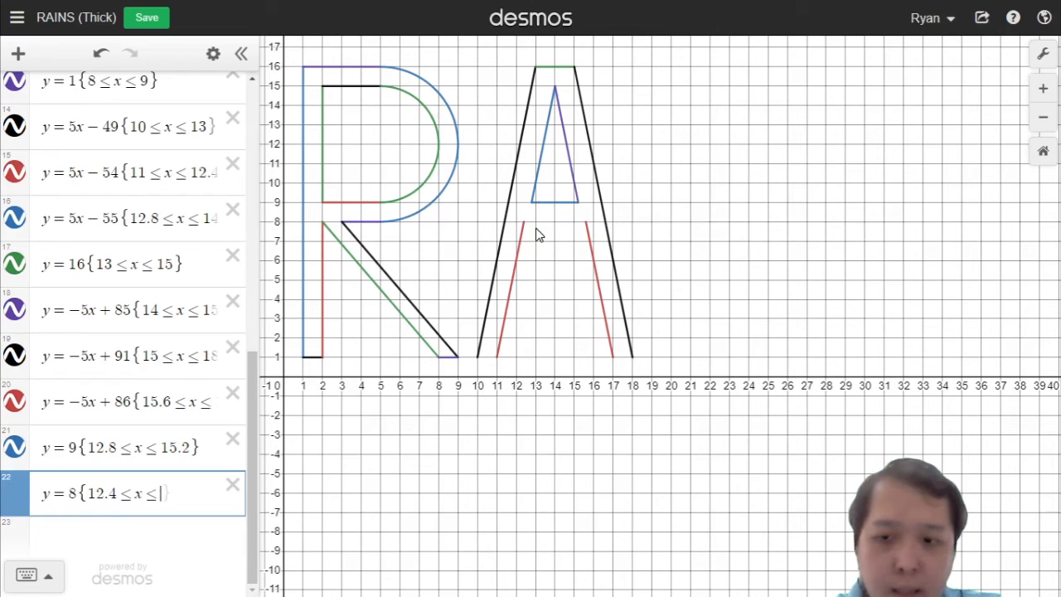
text(15.6)
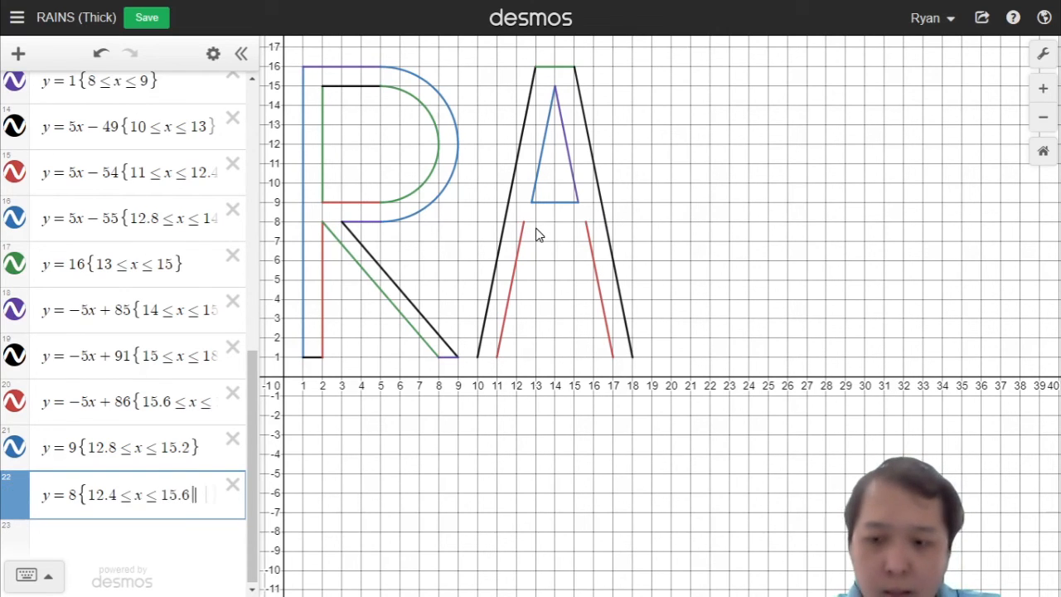
text(})
key(Return)
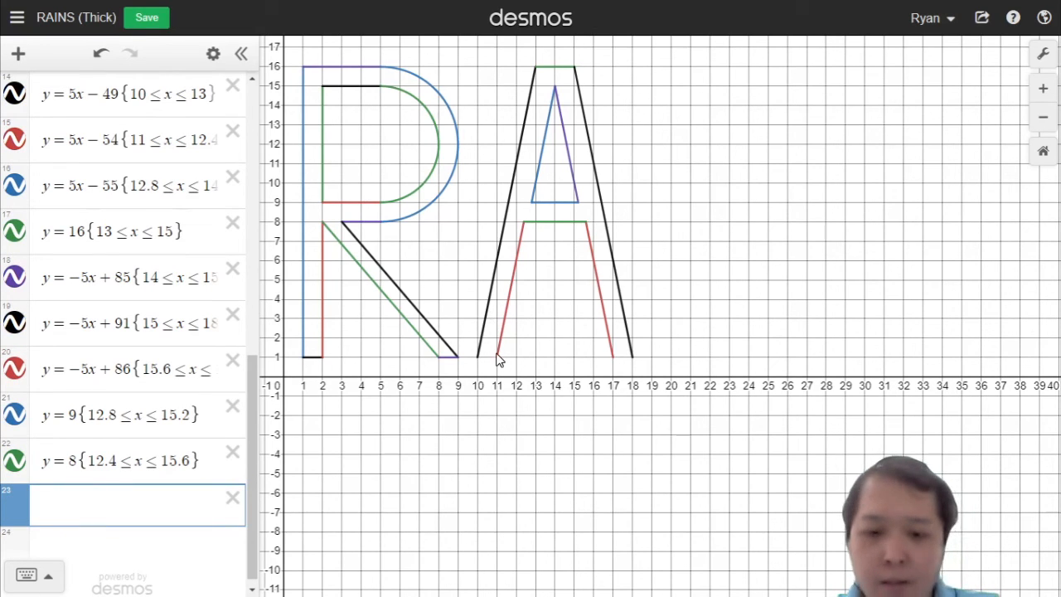
Step: Add the line y = 1 and restrict it to 10 ≤ x ≤ 11 for the A's left foot
text(y=1{)
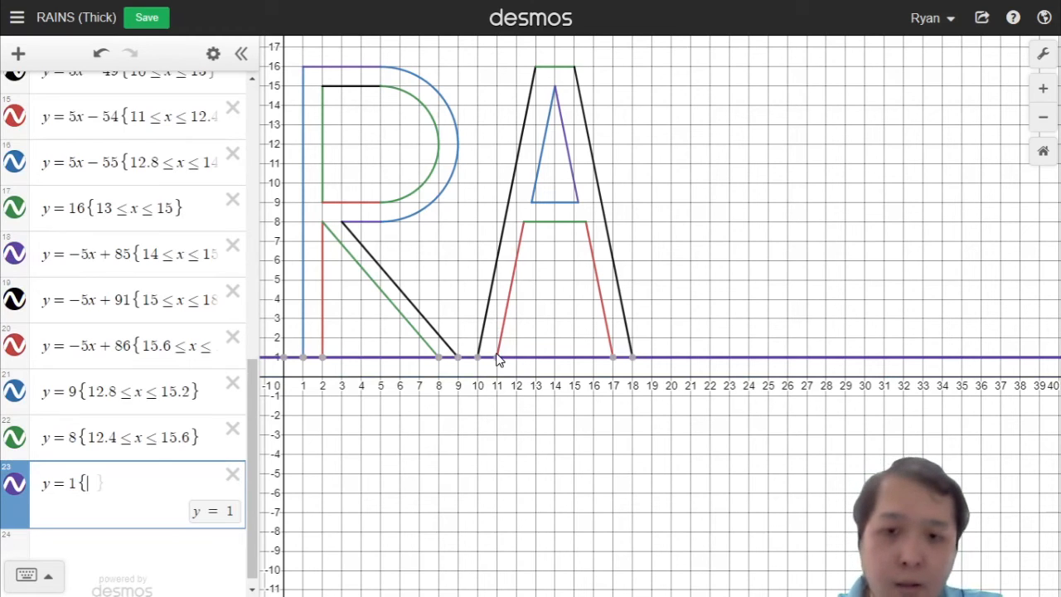
text(1)
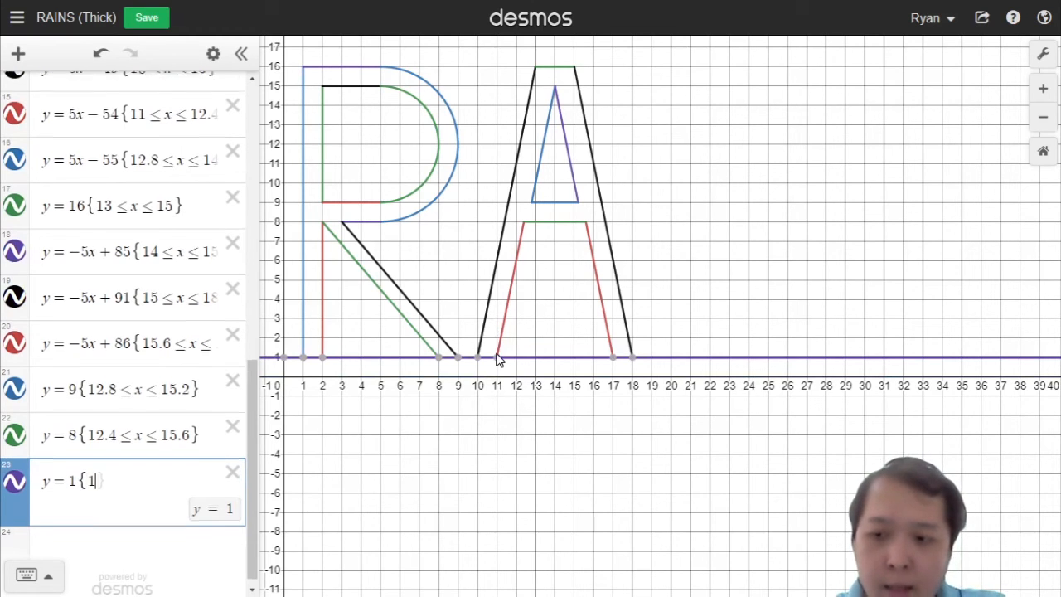
text(1<=x<=17})
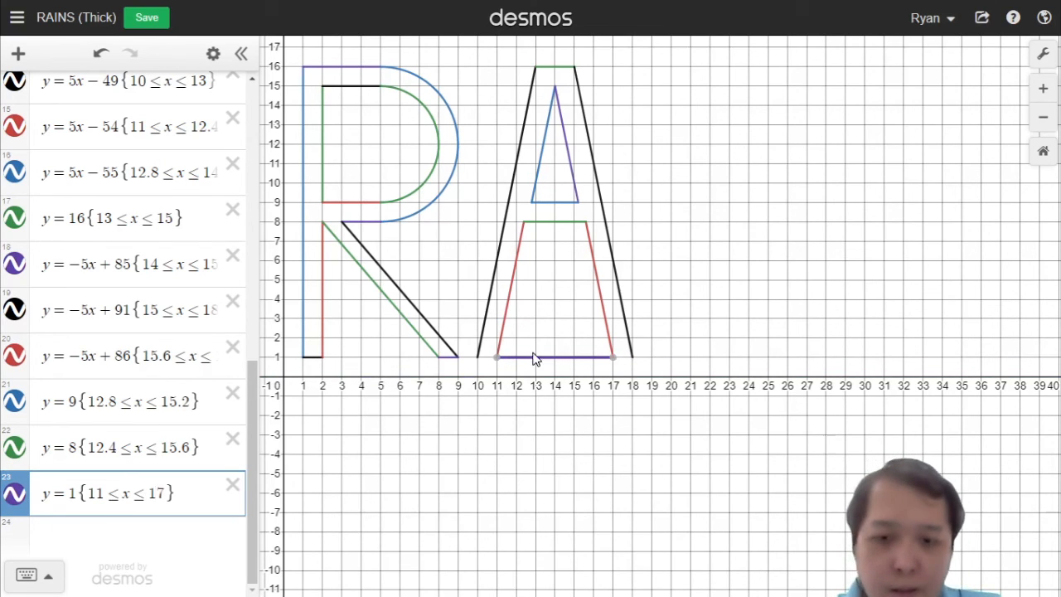
click(97, 493)
key(BackSpace)
text(0)
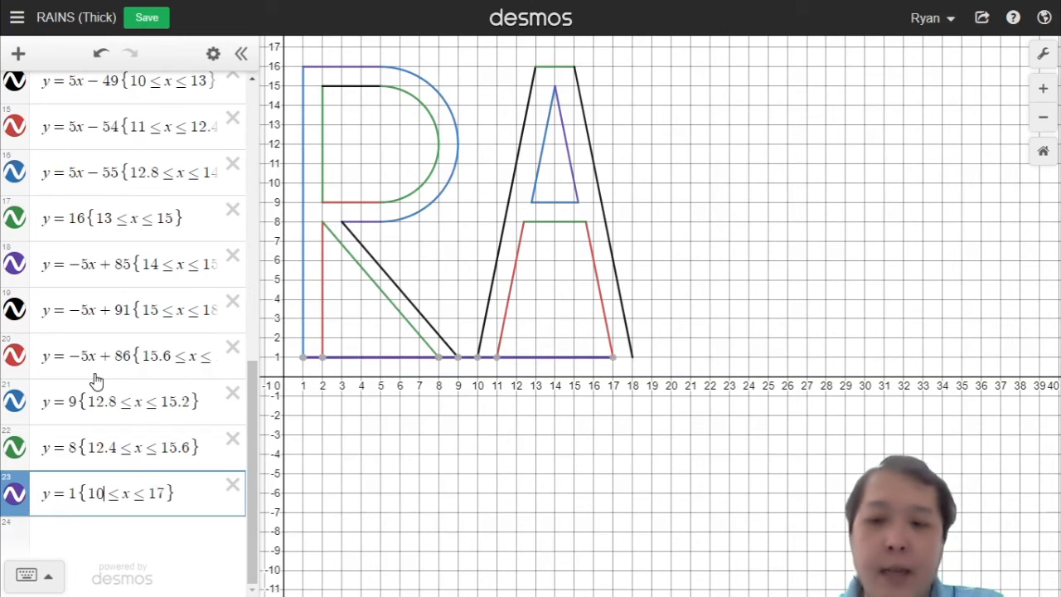
key(End)
key(BackSpace)
text(1)
key(Return)
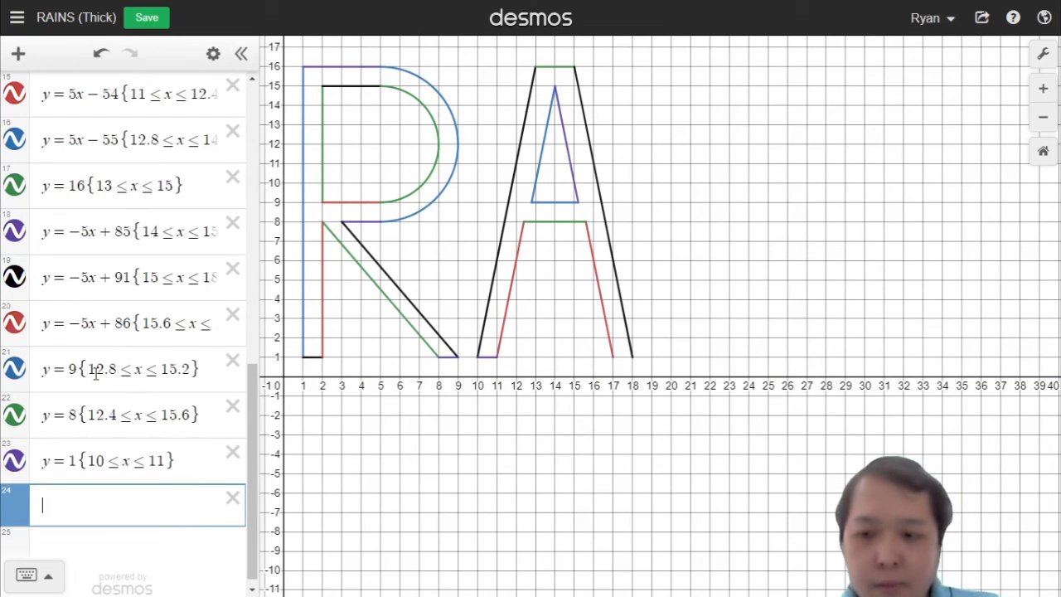
Step: Add the line y = 1 restricted to 17 ≤ x ≤ 18 for the A's right foot
text(y=1{)
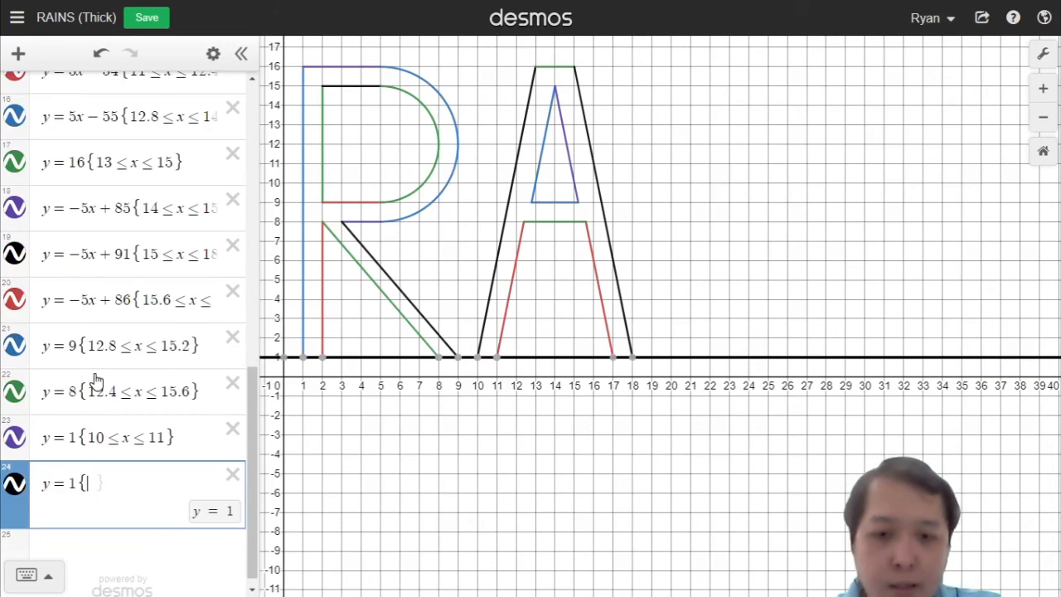
text(17)
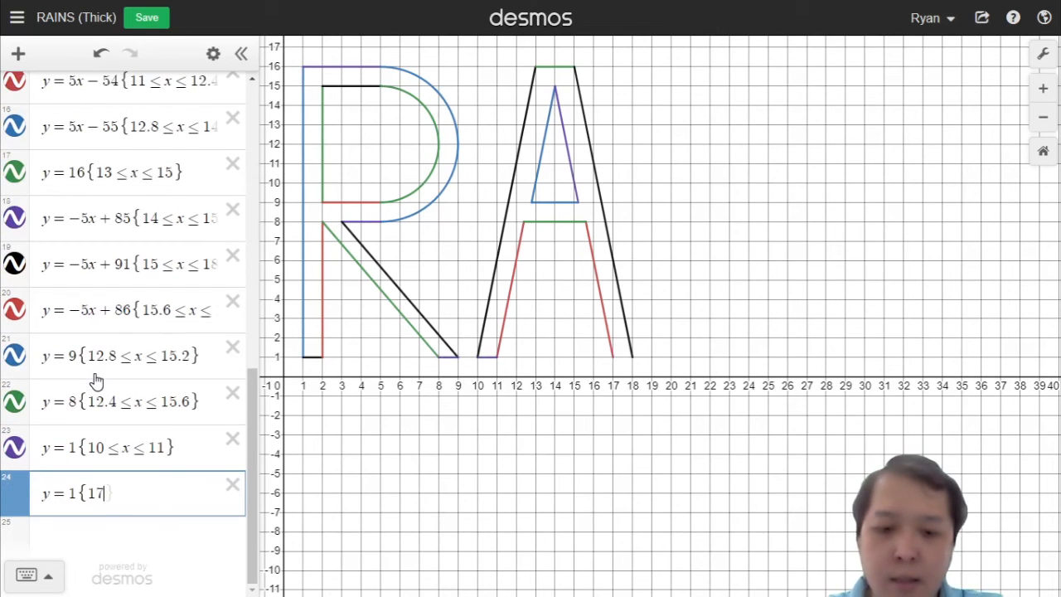
text(<=x<=18)
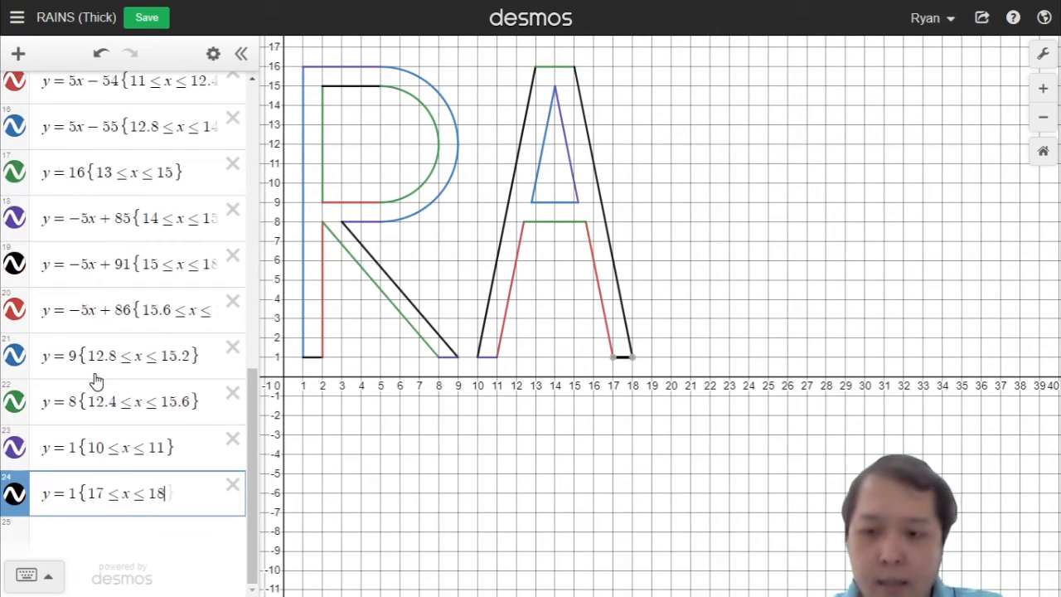
key(Return)
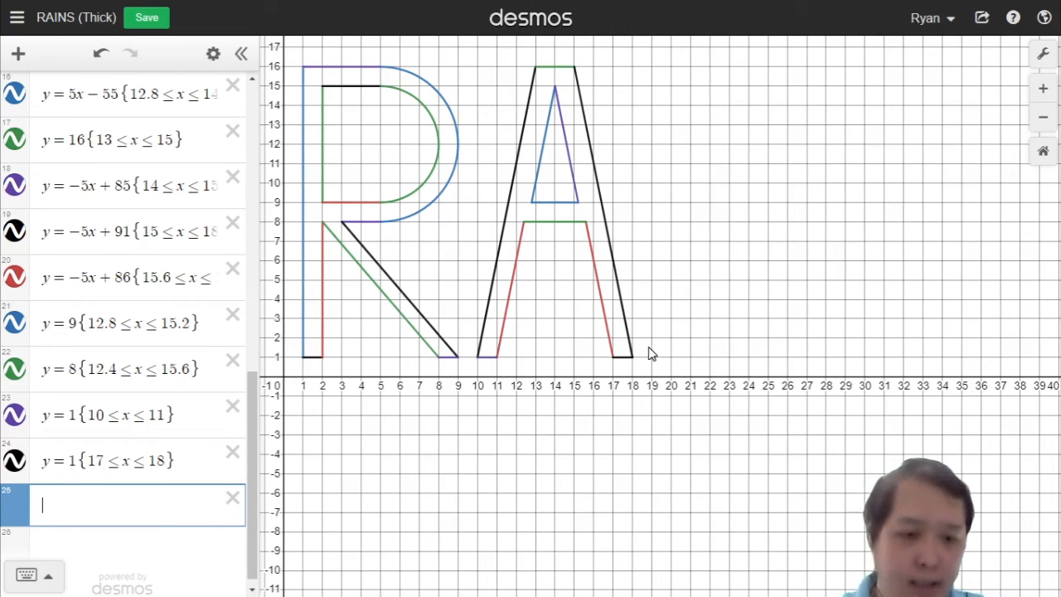
Step: Add the line y = 1 restricted to 19 ≤ x ≤ 20 as the bottom edge of the I
text(y=)
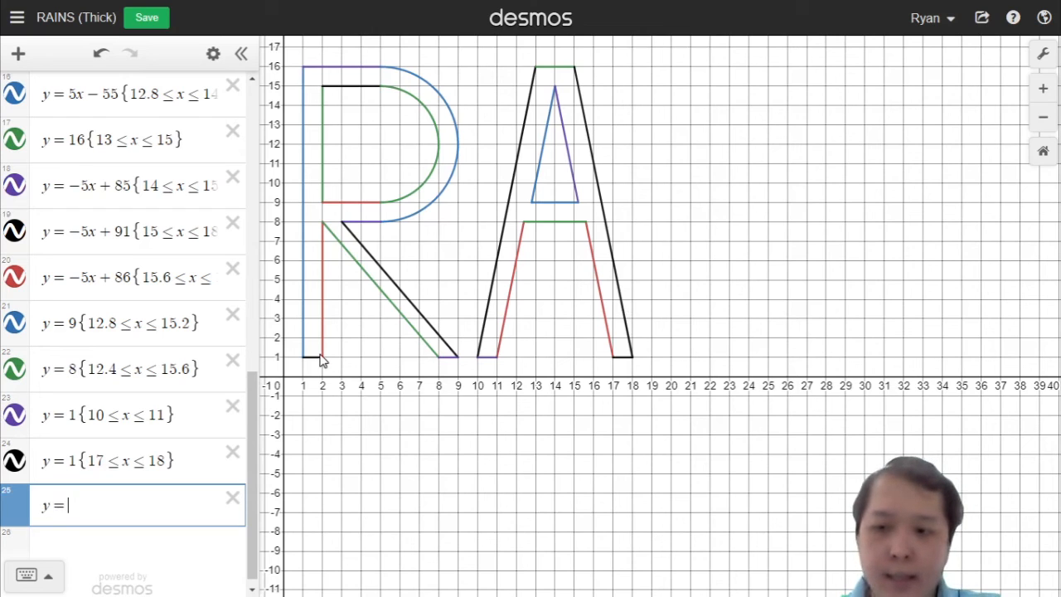
text(1)
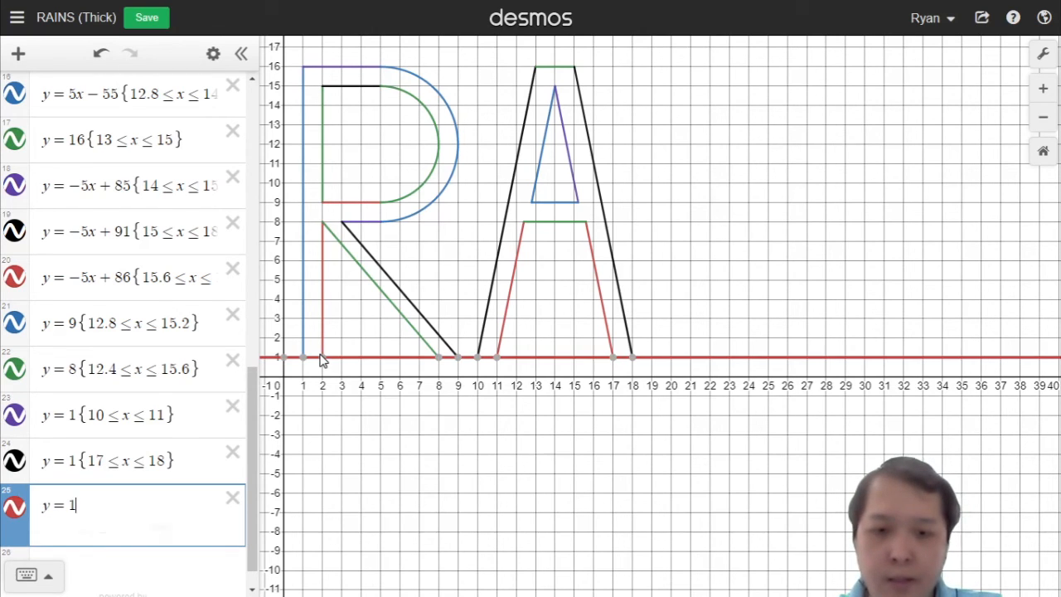
text({19<=x<=20)
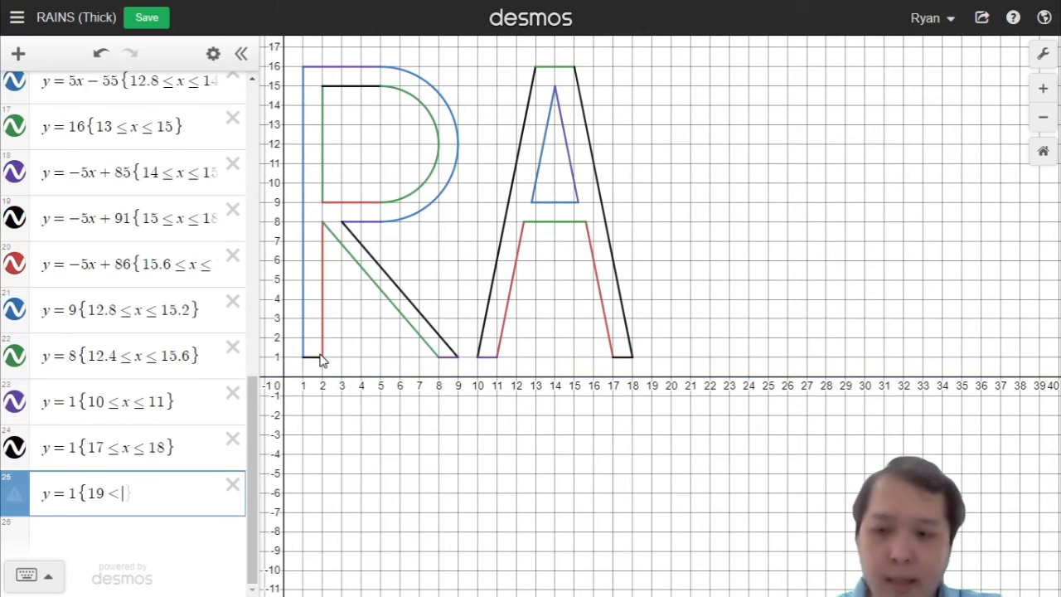
text(})
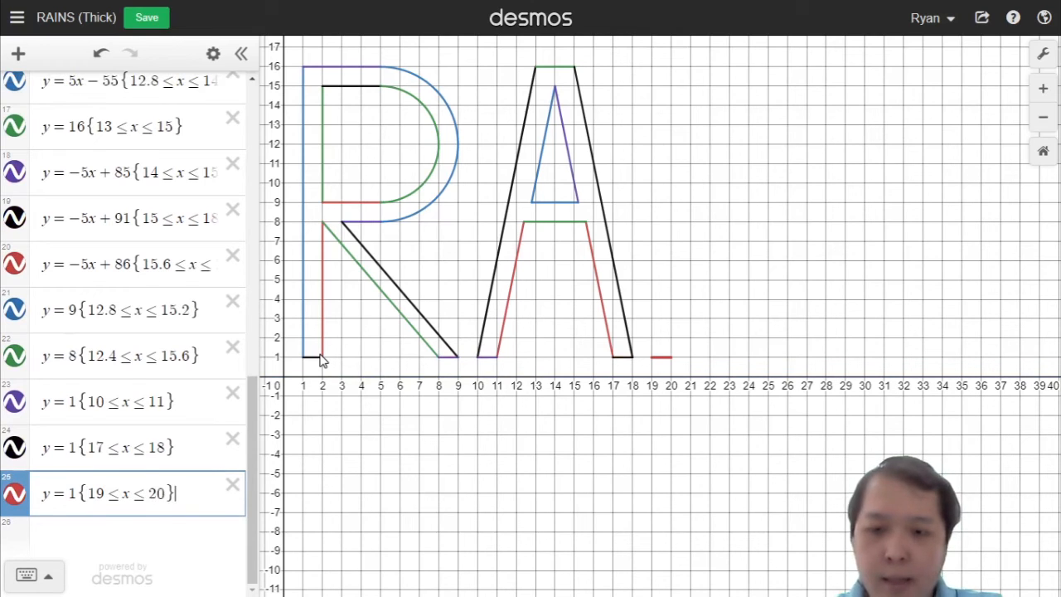
key(Return)
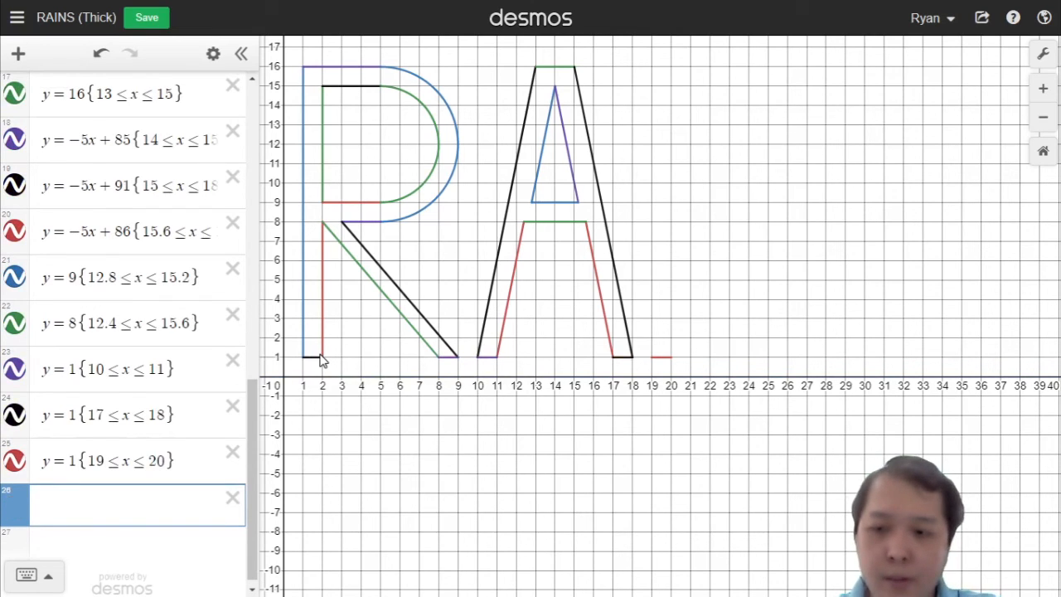
Step: Duplicate the I's bottom edge into a new row and change it to y = 16 for the I's top edge
click(146, 453)
key(ctrl+a)
key(ctrl+c)
click(125, 504)
key(ctrl+v)
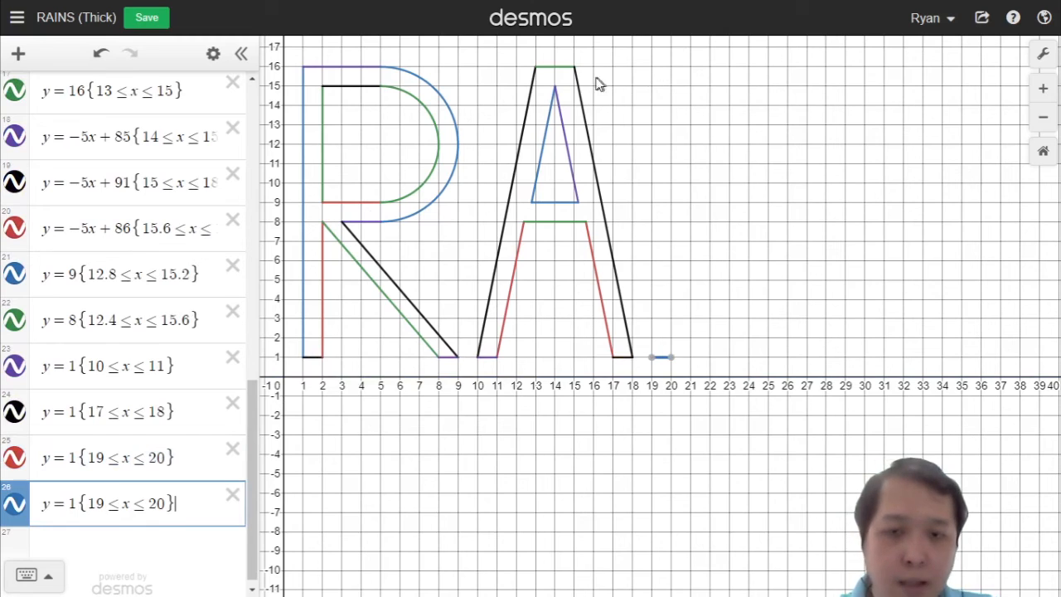
click(83, 502)
text(6)
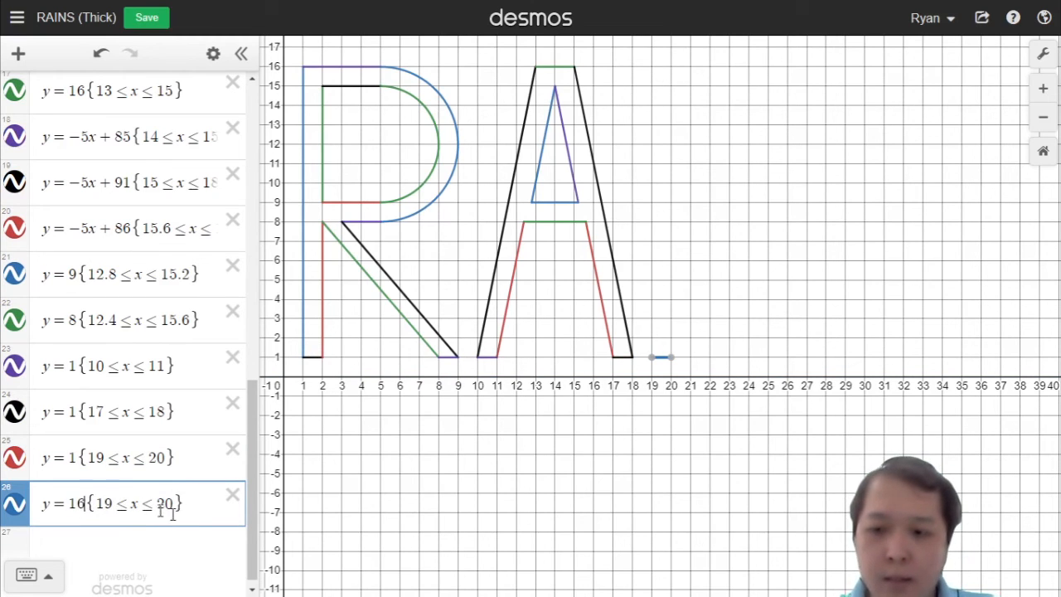
key(Return)
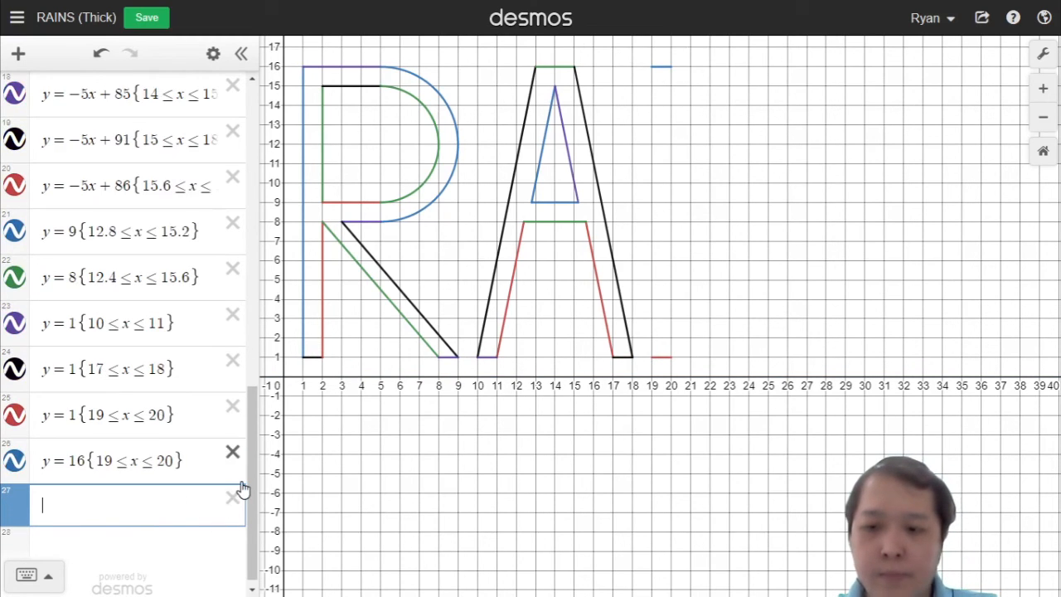
Step: Add the line x = 19 restricted to 1 ≤ y ≤ 16 as the I's left edge
text(x=)
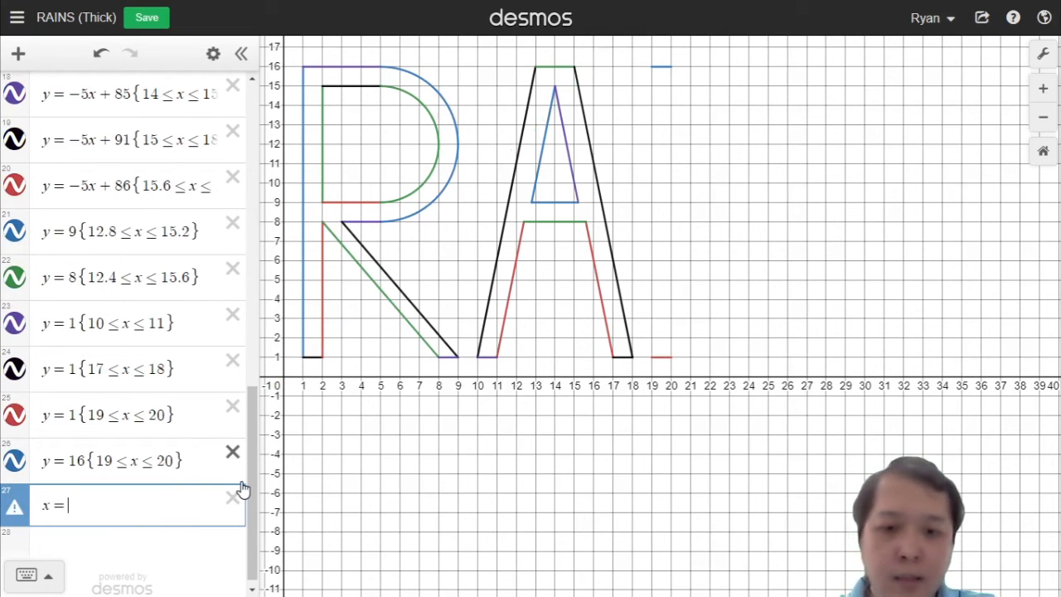
text(19<)
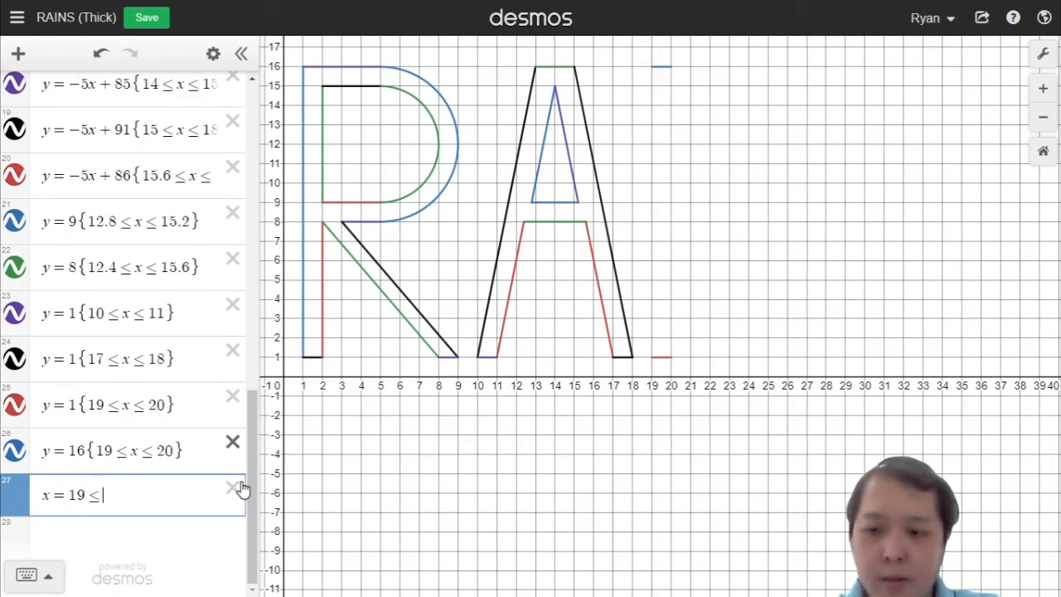
key(BackSpace)
text({)
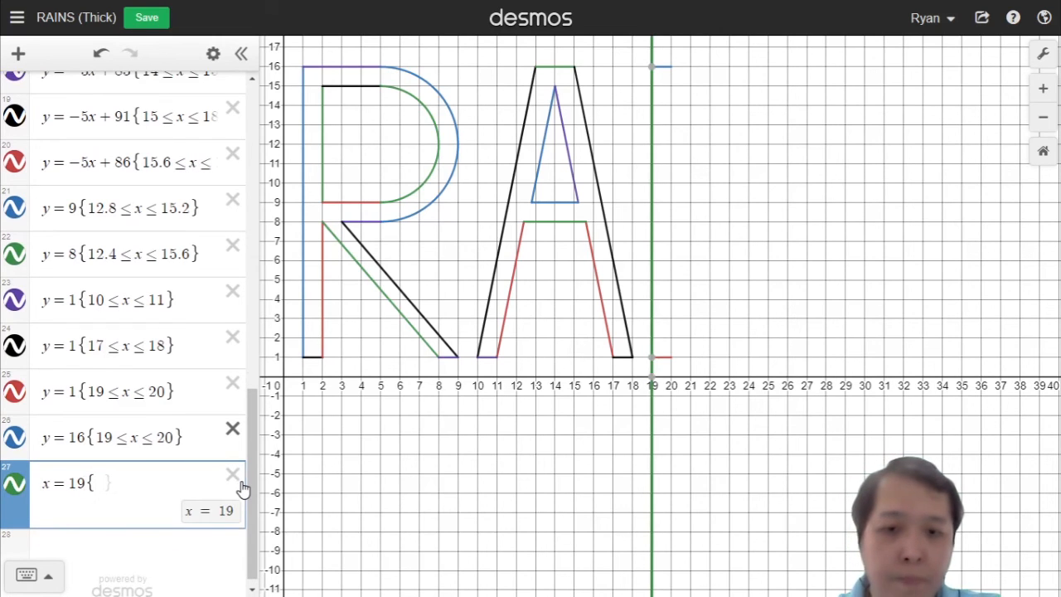
text(1<=y<)
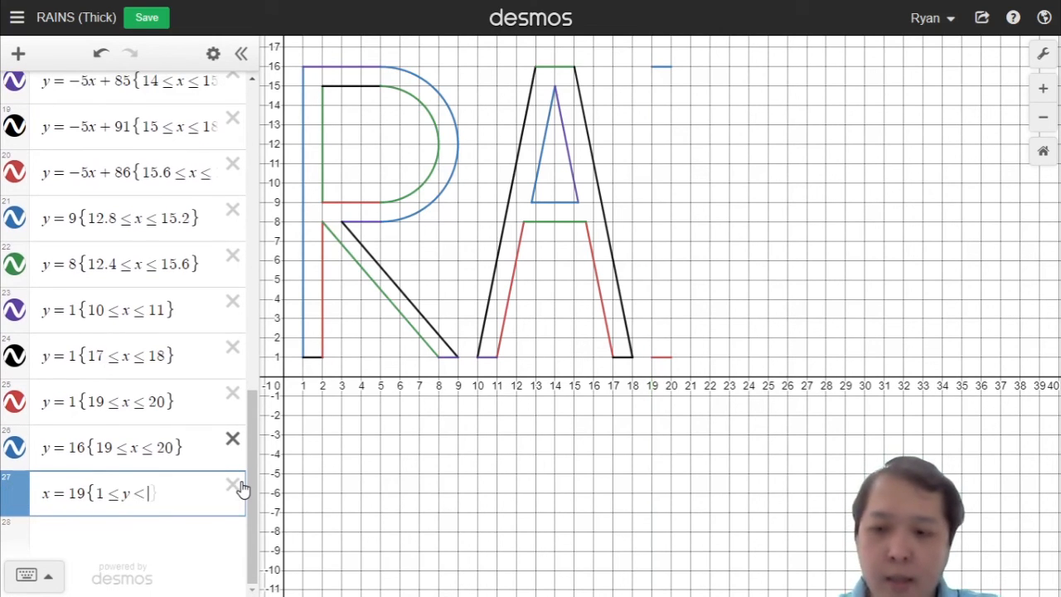
text(=15)
key(BackSpace)
text(6)
key(Right)
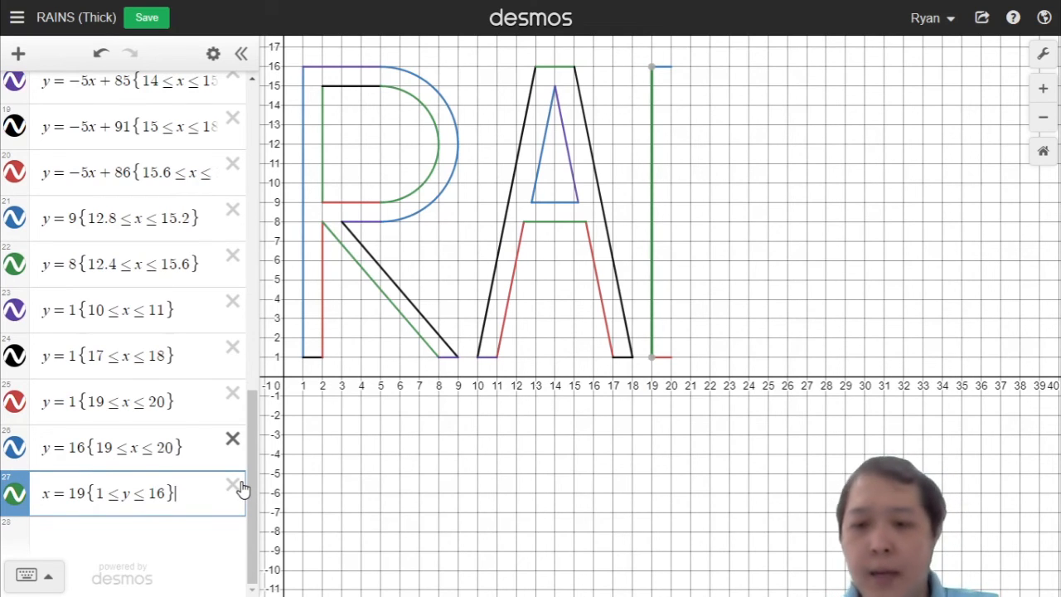
Step: Duplicate the I's left edge into a new row and change it to x = 20 for the I's right edge
key(ctrl+a)
key(ctrl+c)
key(Return)
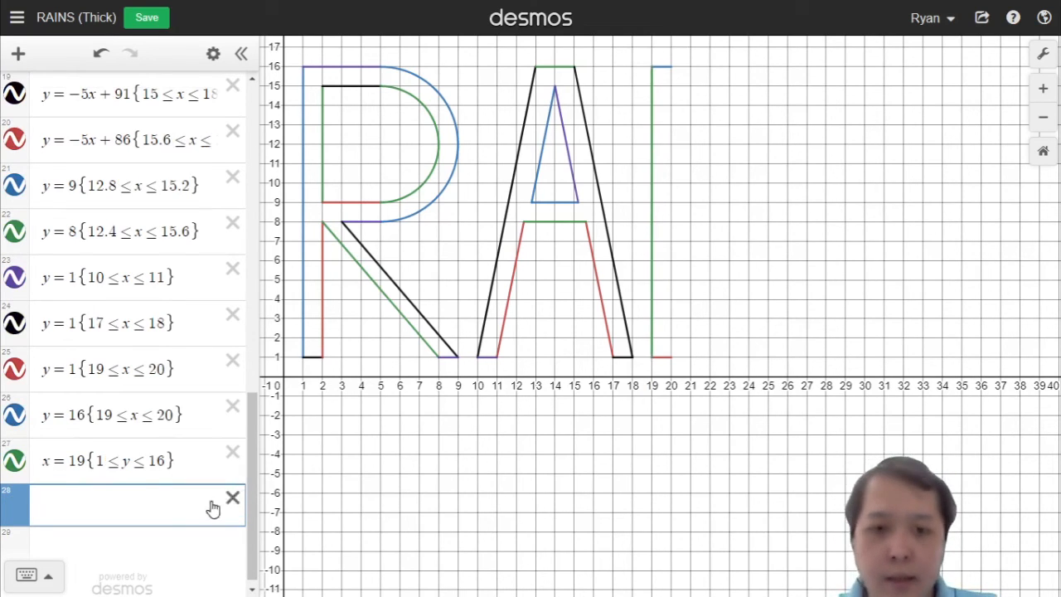
key(ctrl+v)
double_click(81, 507)
text(2)
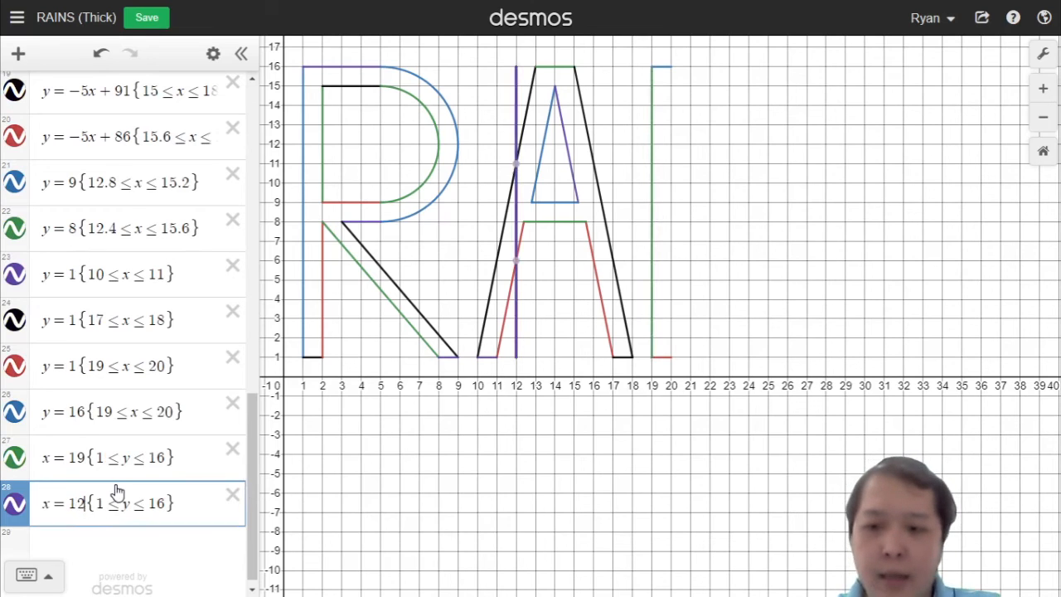
key(BackSpace)
key(BackSpace)
text(20)
key(Return)
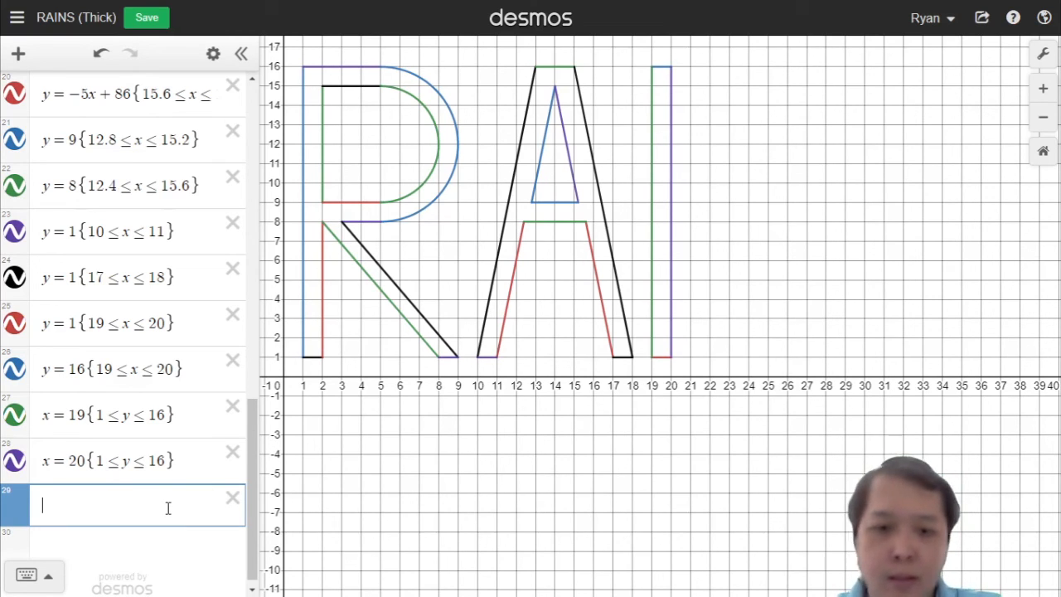
Step: Add the line x = 21 restricted to 1 ≤ y ≤ 16 as the N's left edge
text(x=21)
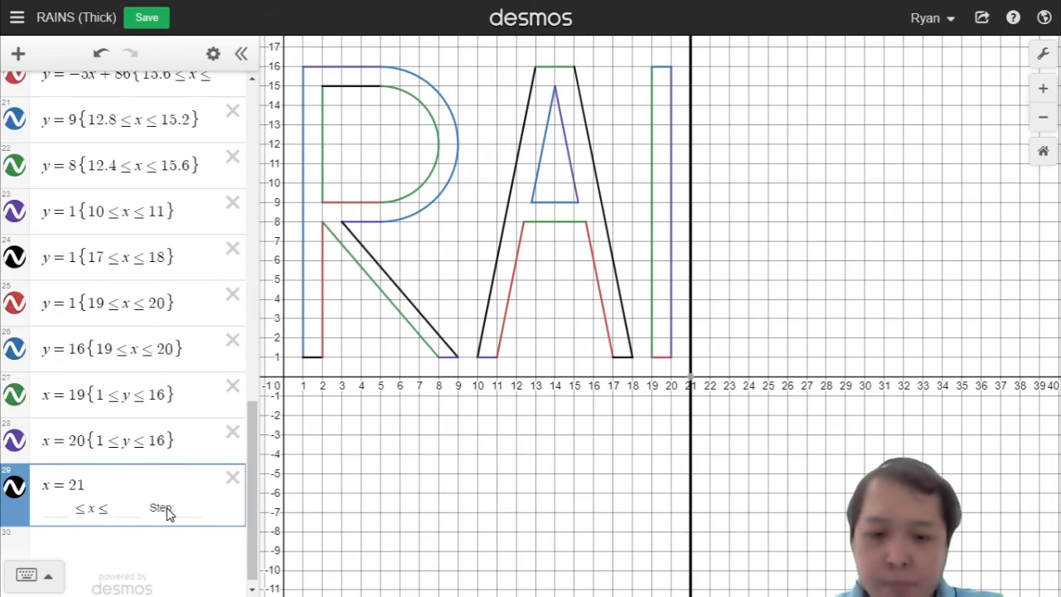
text({)
text(1<=y<=)
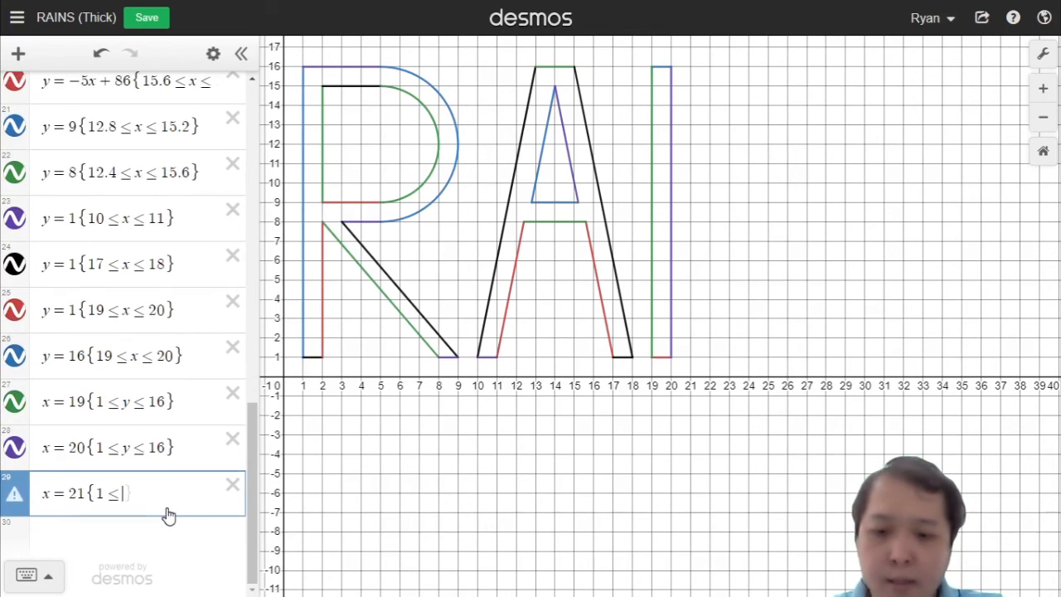
text(16)
key(Right)
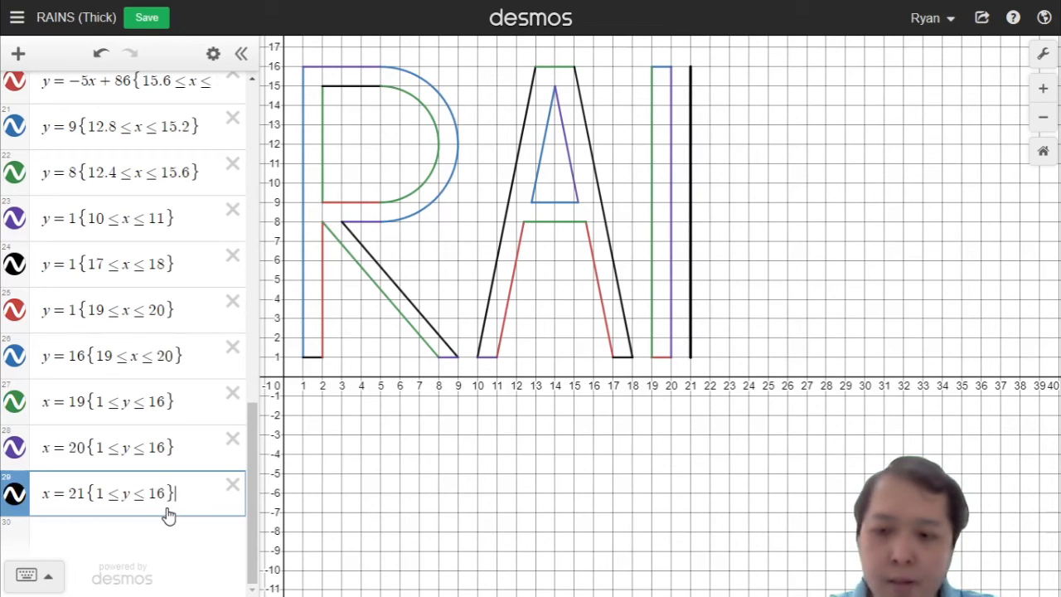
key(Return)
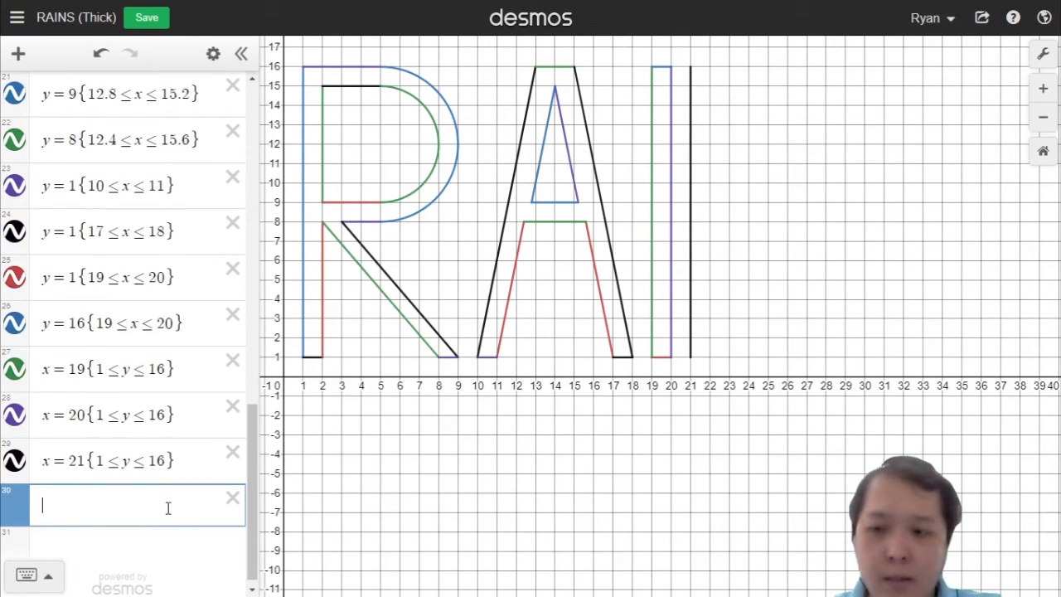
Step: Add the line y = 1 restricted to 21 ≤ x ≤ 22 as the N's bottom-left foot
text(y=)
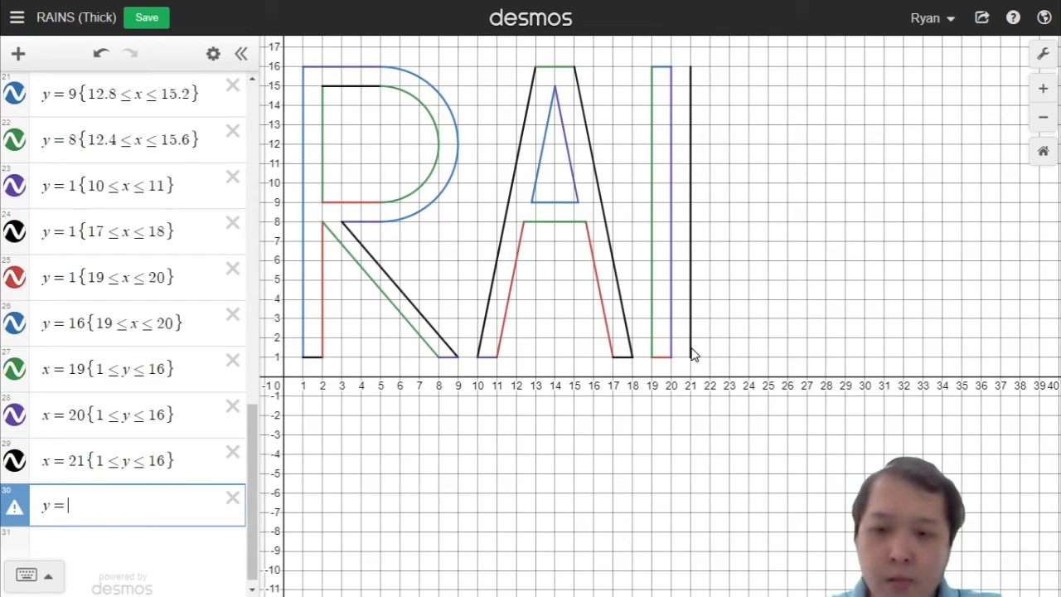
text(1{)
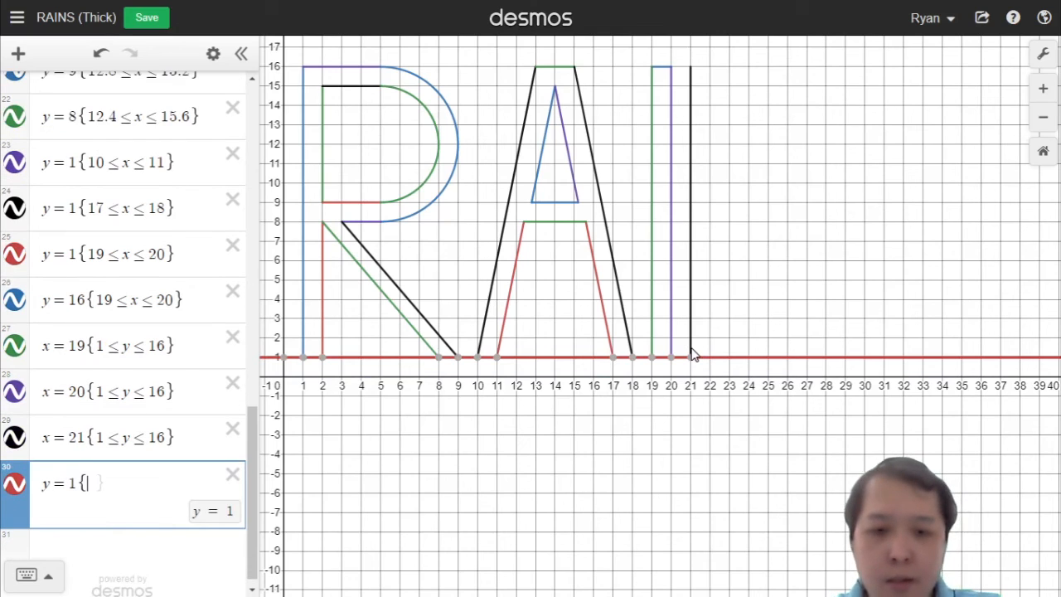
text(21<=x)
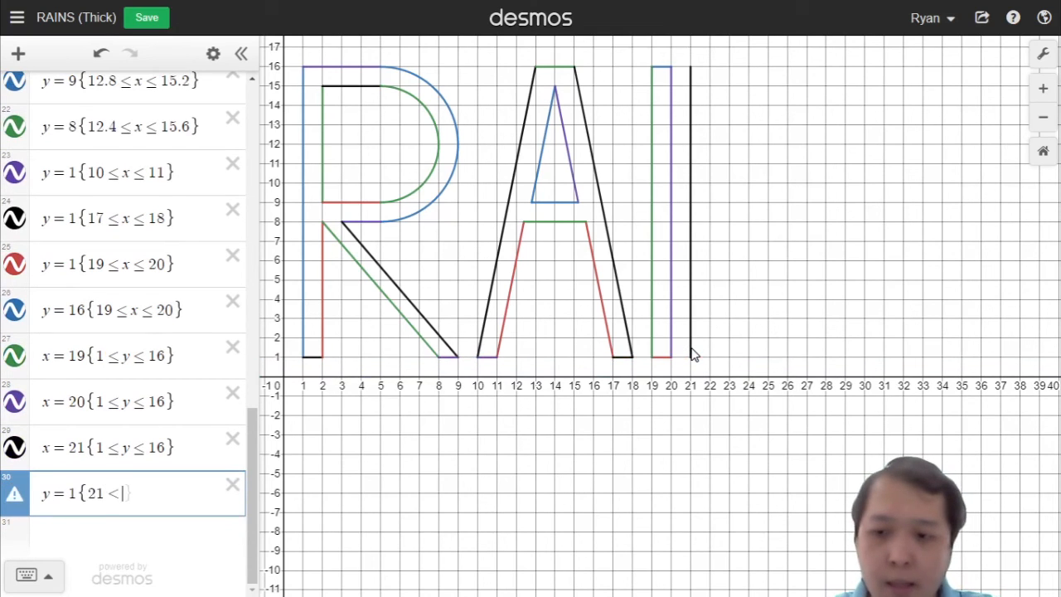
text(<=22)
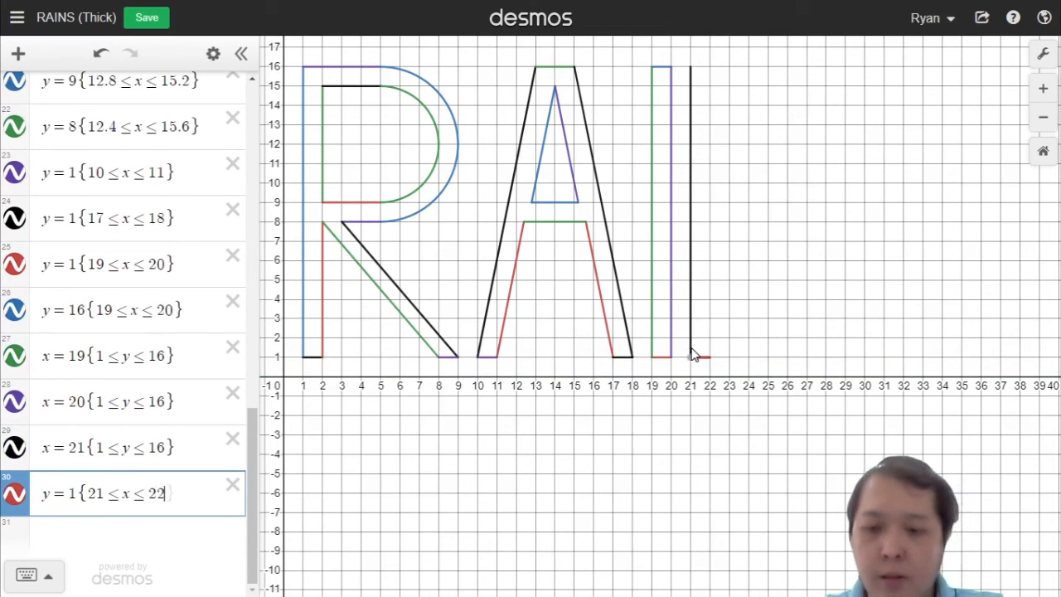
key(Return)
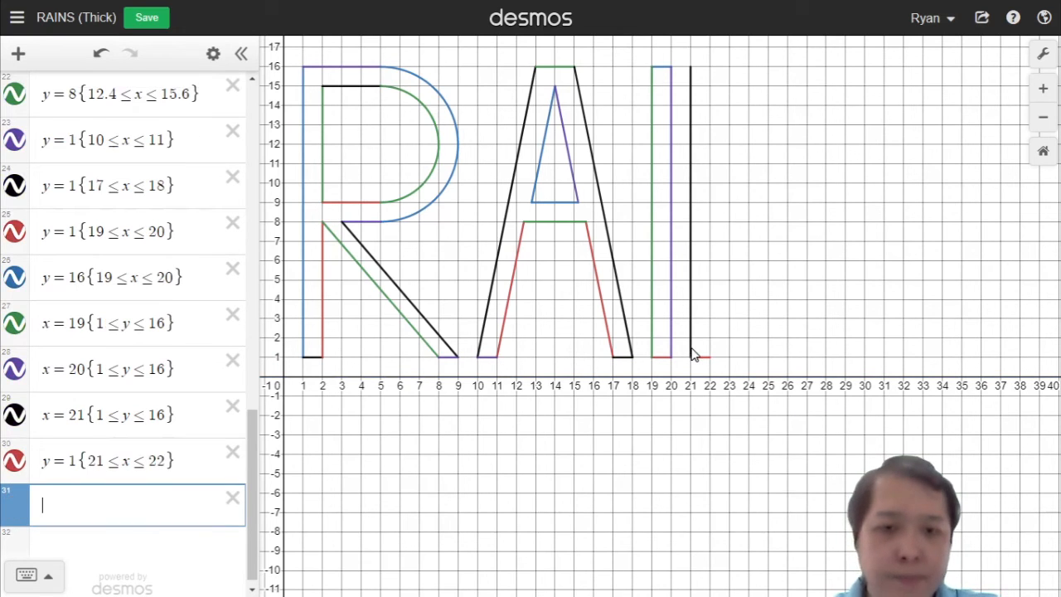
Step: Duplicate the N's bottom foot into a new row and change it to y = 16 for the N's top-left edge
click(189, 464)
key(ctrl+a)
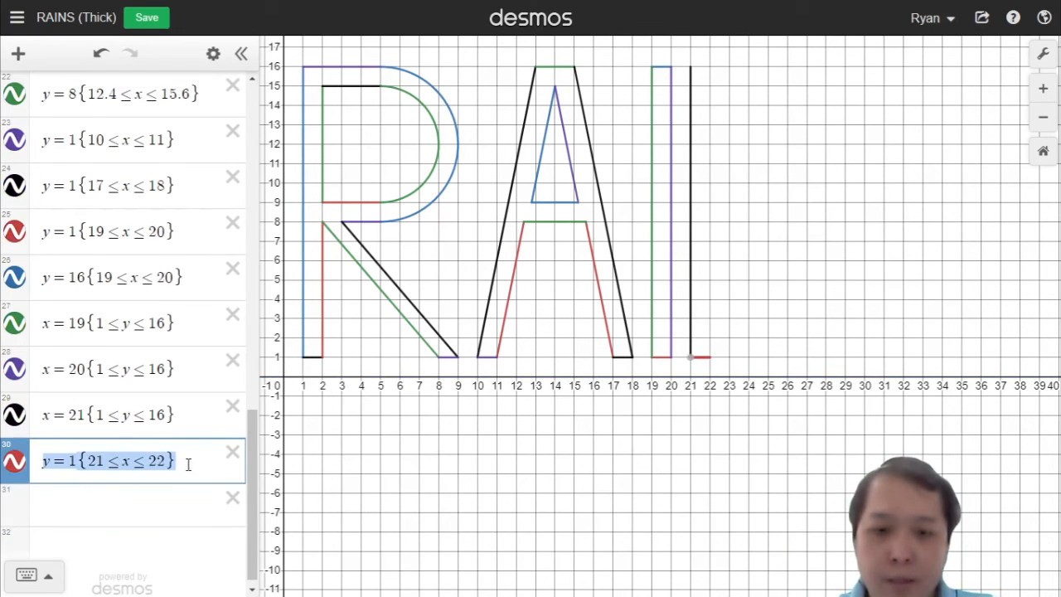
key(ctrl+c)
click(154, 501)
key(ctrl+v)
double_click(72, 503)
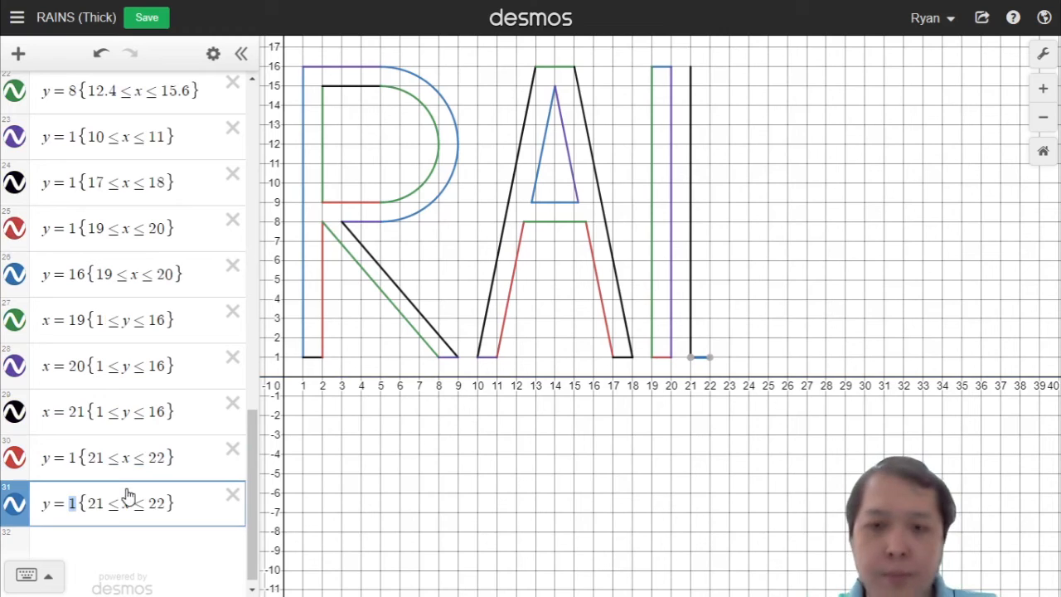
text(16)
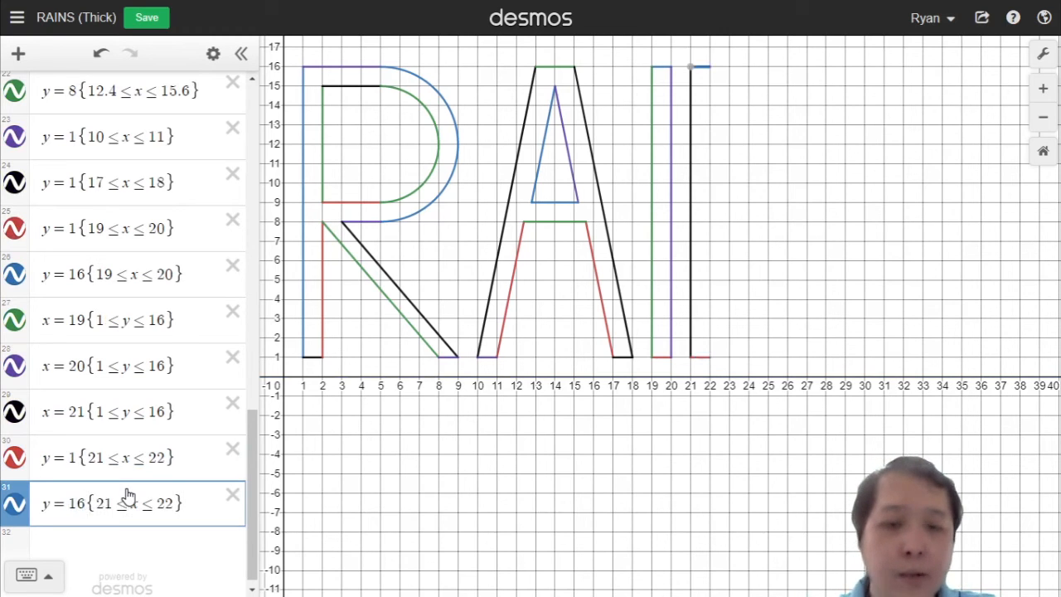
key(Return)
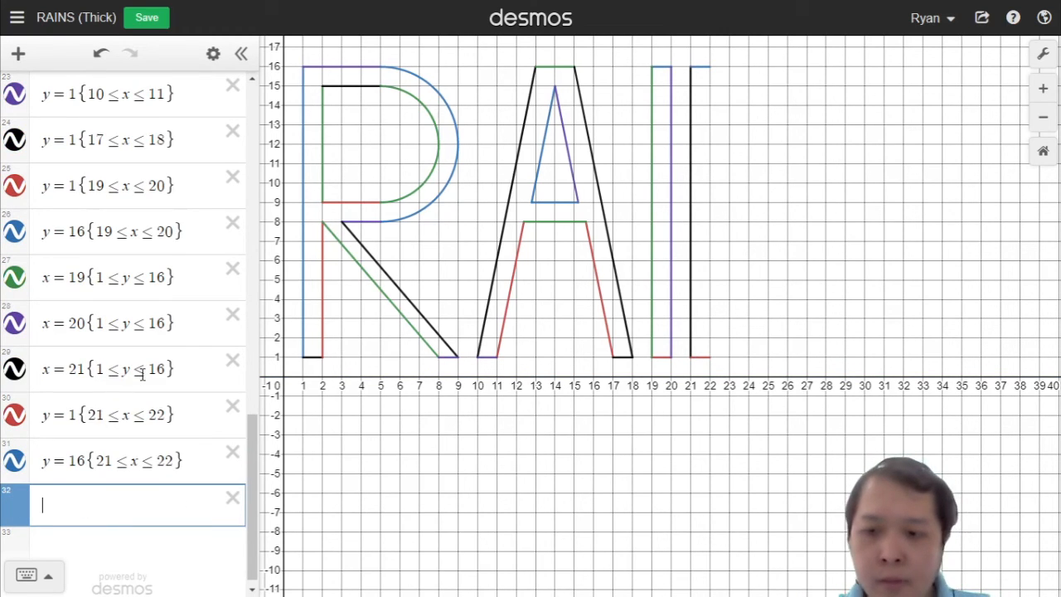
Step: Duplicate the N's left edge and change it to x = 22 with 1 ≤ y ≤ 14 for the inner stroke
click(131, 377)
key(ctrl+a)
key(ctrl+c)
click(142, 503)
key(ctrl+v)
key(Left)
key(Left)
key(Left)
key(Left)
key(Left)
key(Left)
key(Left)
key(Left)
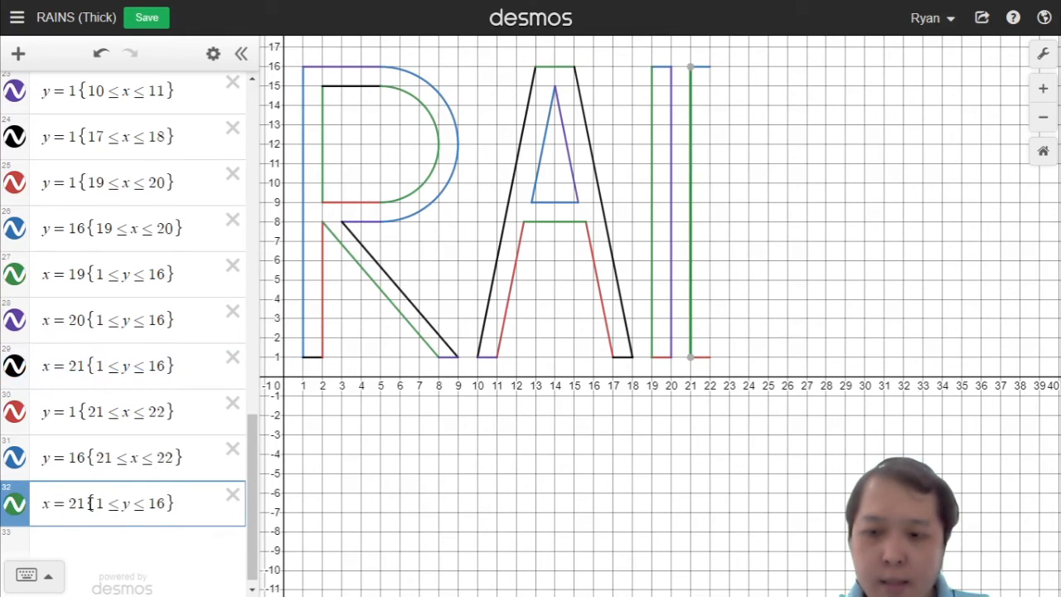
key(BackSpace)
text(2)
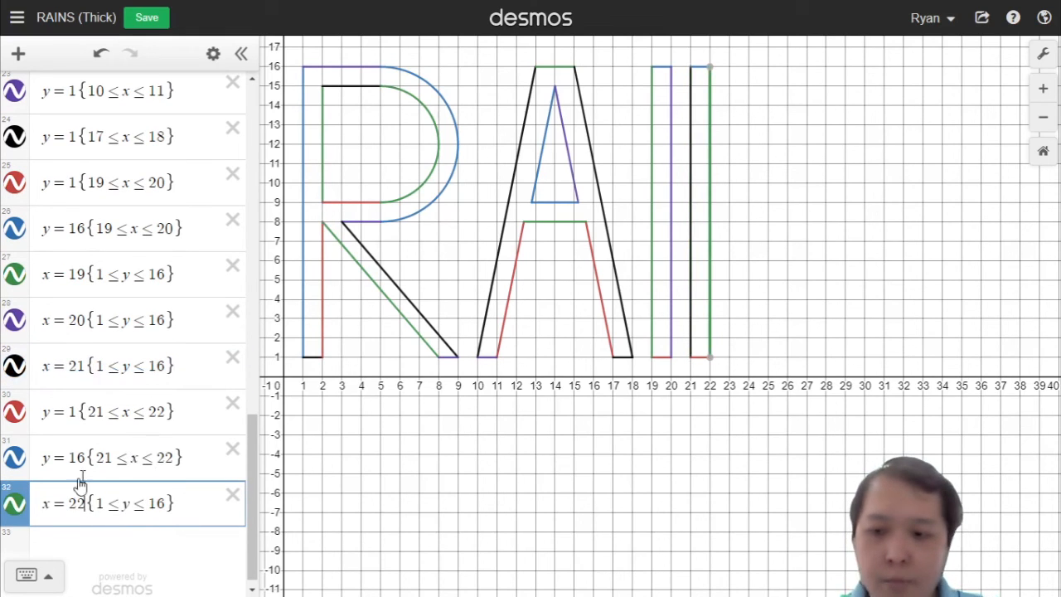
click(159, 503)
key(BackSpace)
text(4)
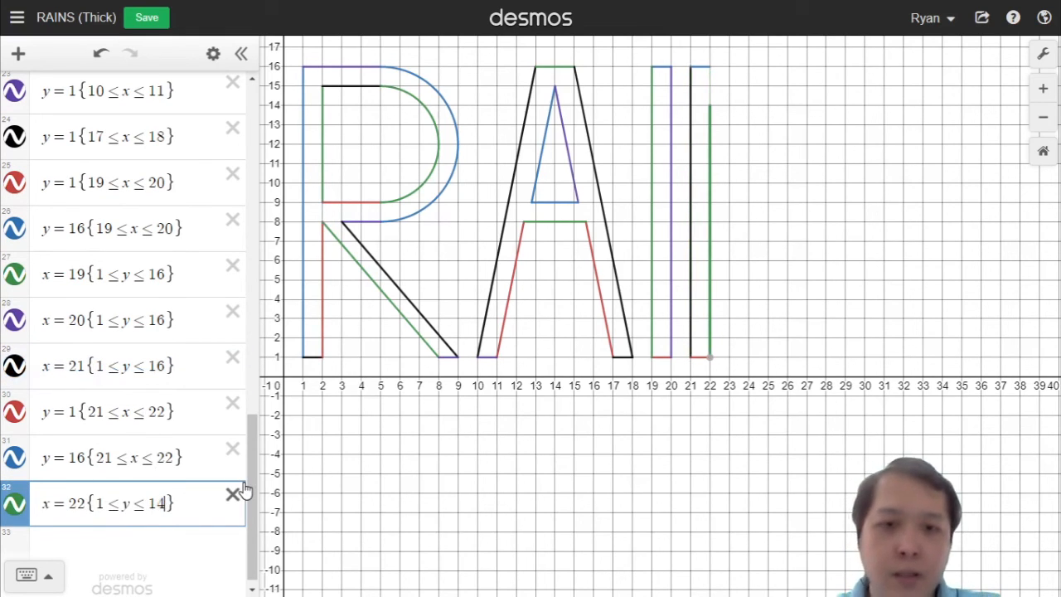
key(Return)
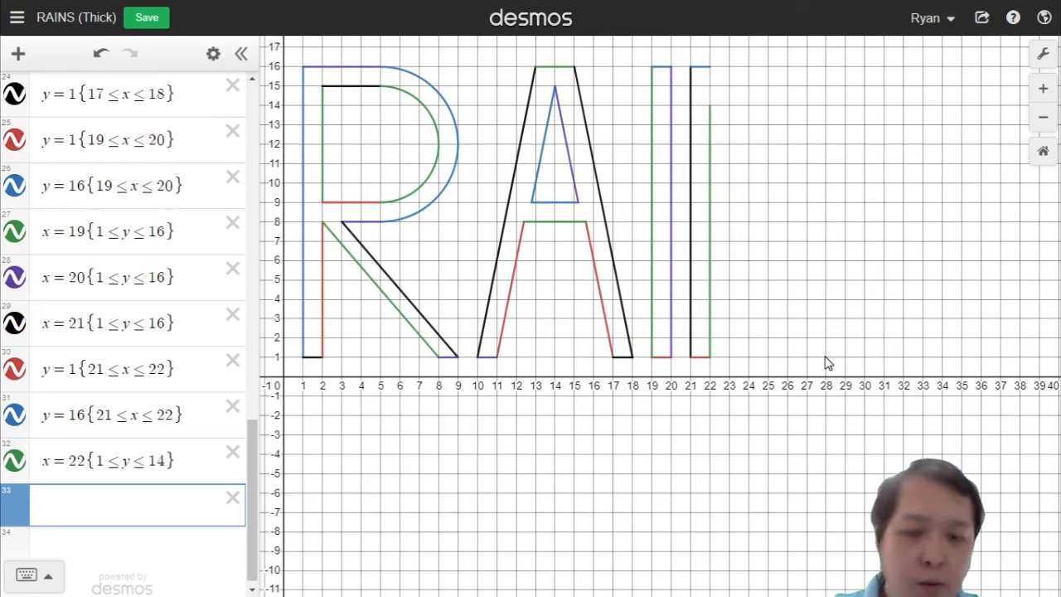
Step: Start a new line y = −13/6x + c beside the N's inner stroke, trying whole-number intercepts from 56 to 63
text(y=)
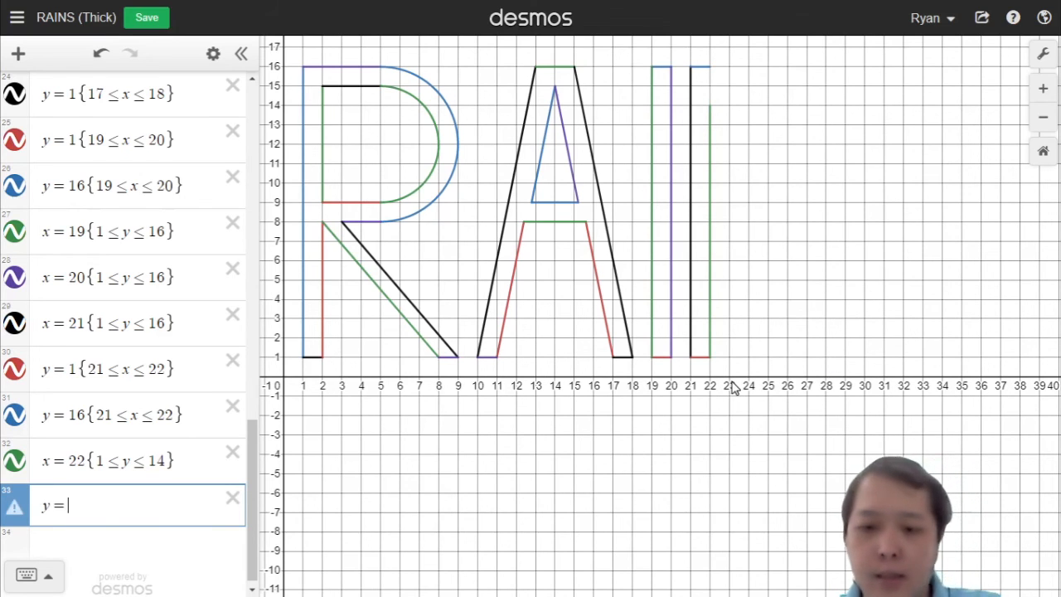
text(13/6)
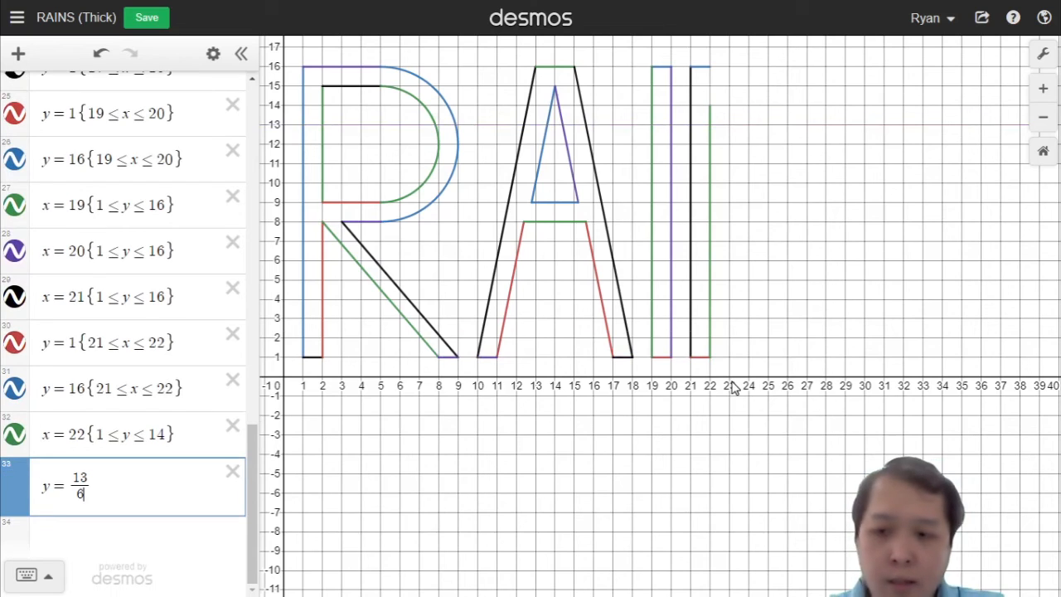
key(Right)
text(x)
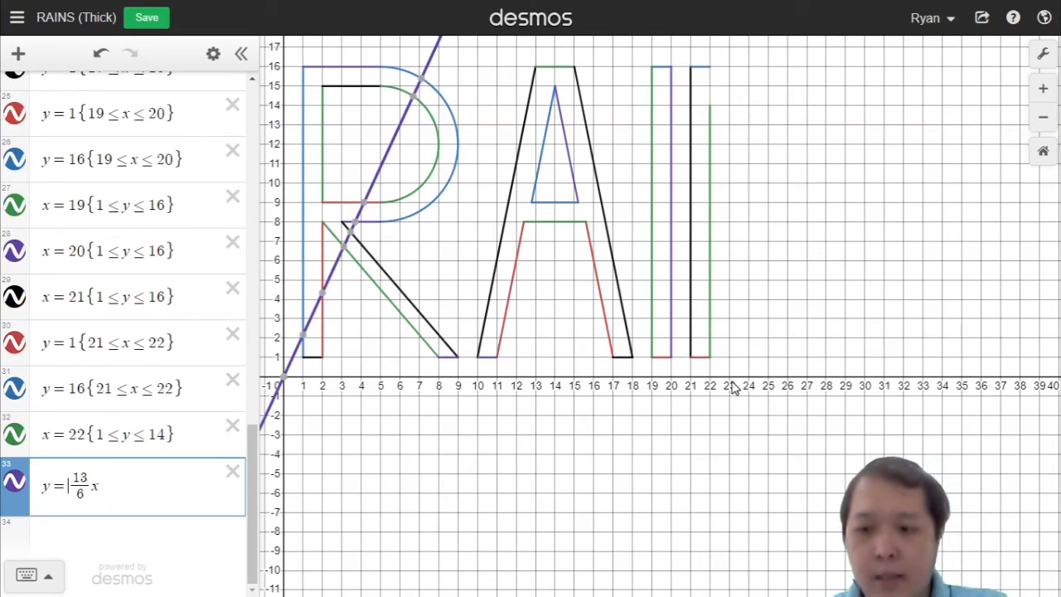
text(-)
key(Right)
key(Right)
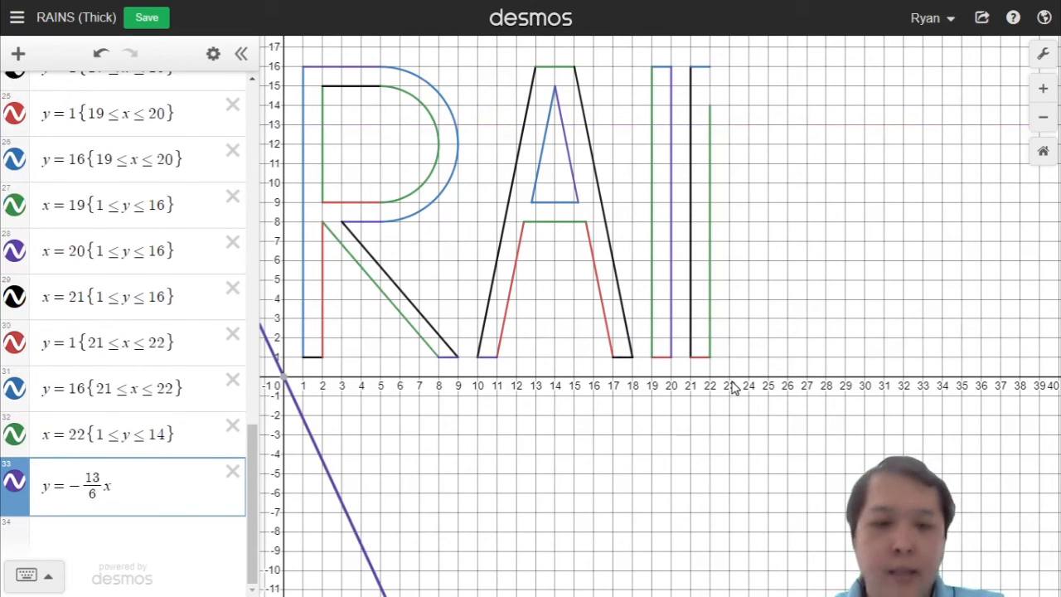
text(+ )
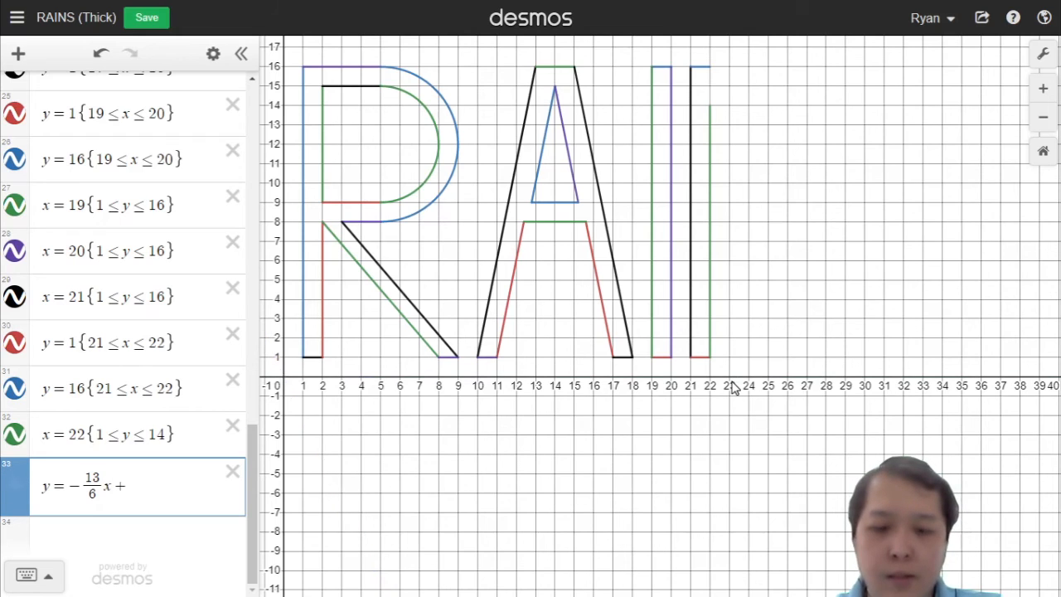
text(560)
key(BackSpace)
text(60)
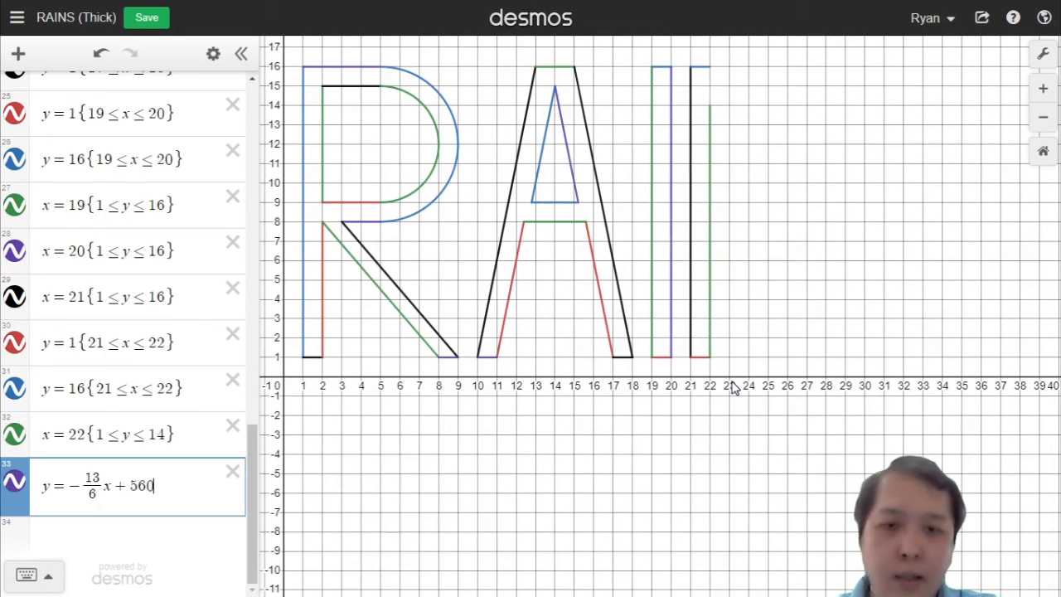
key(BackSpace)
key(BackSpace)
key(BackSpace)
text(60)
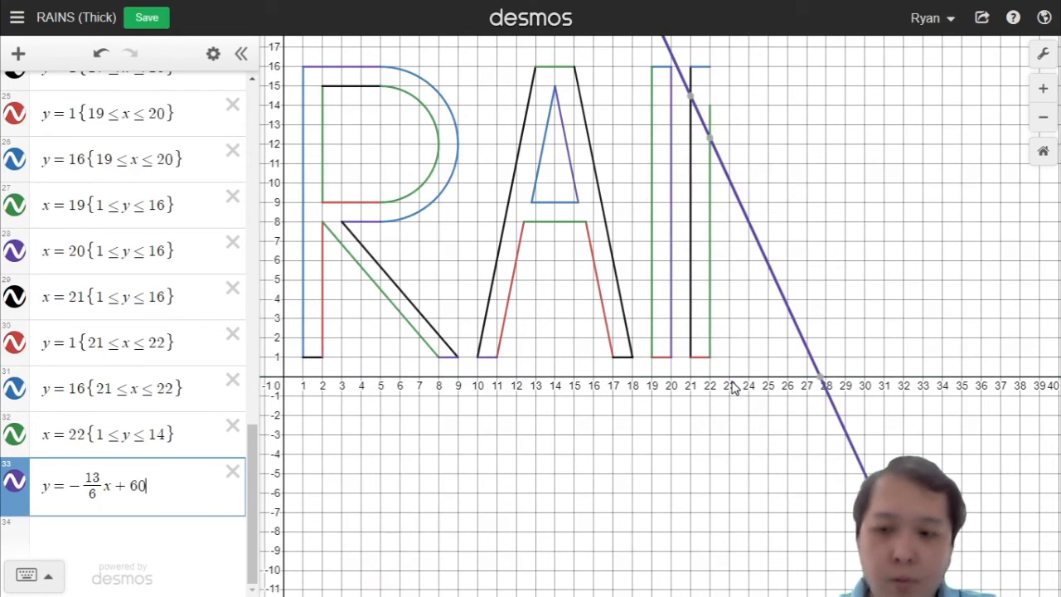
key(BackSpace)
text(1)
key(BackSpace)
text(2)
key(BackSpace)
text(3)
key(BackSpace)
text(2)
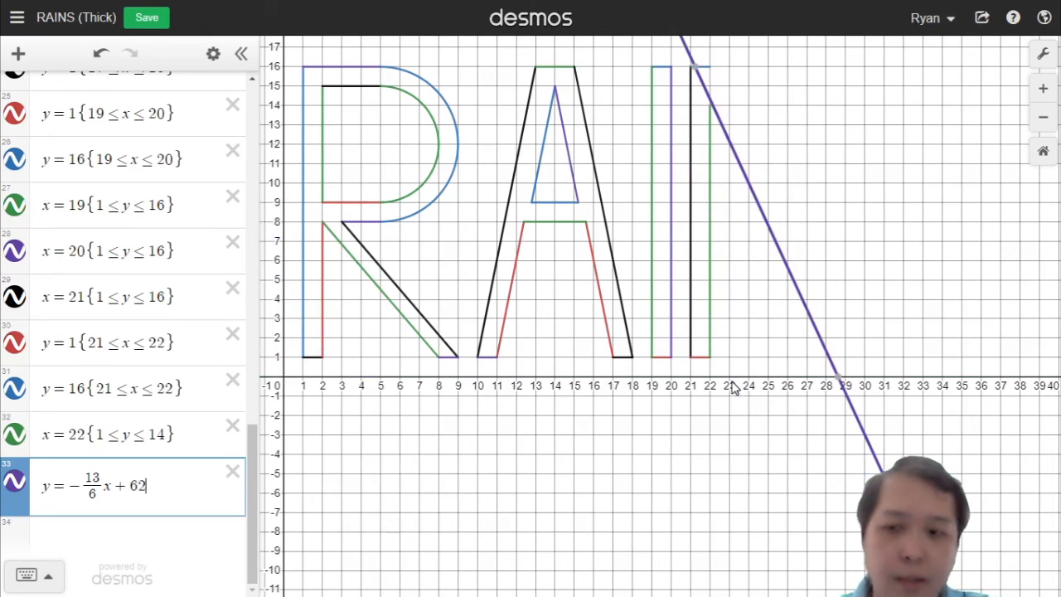
key(BackSpace)
key(BackSpace)
text(/)
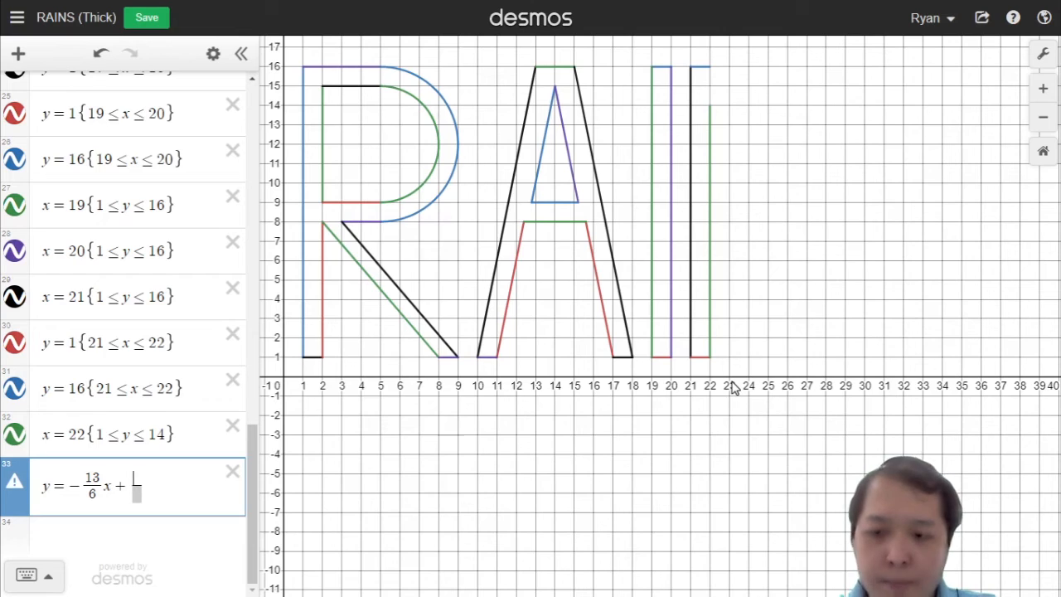
Step: Turn the intercept into a fraction over 6 and set the line to y = −13/6x + 370/6
key(Return)
key(Up)
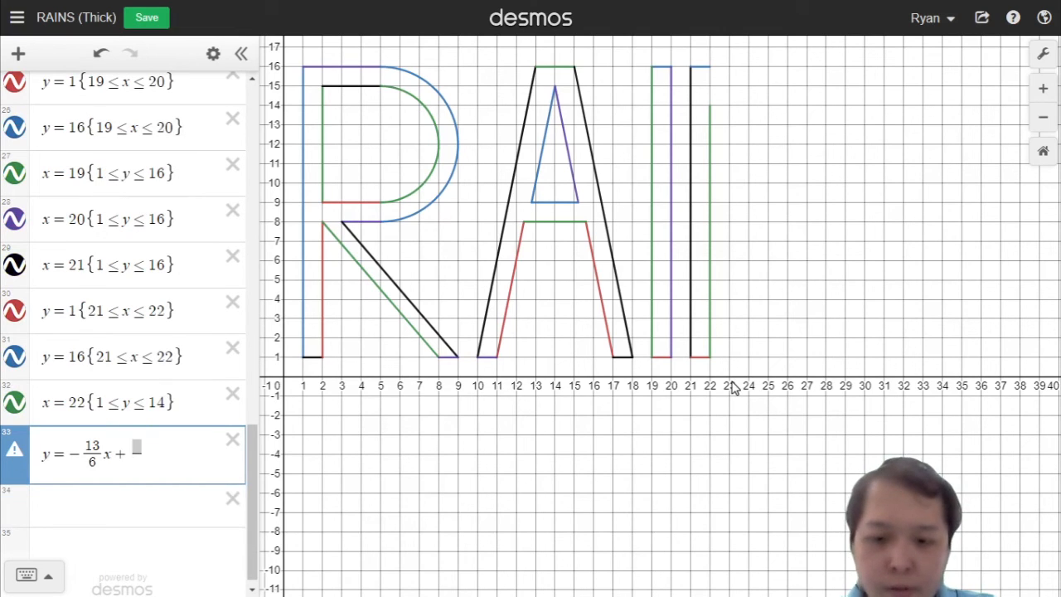
text(6)
key(Up)
text(300)
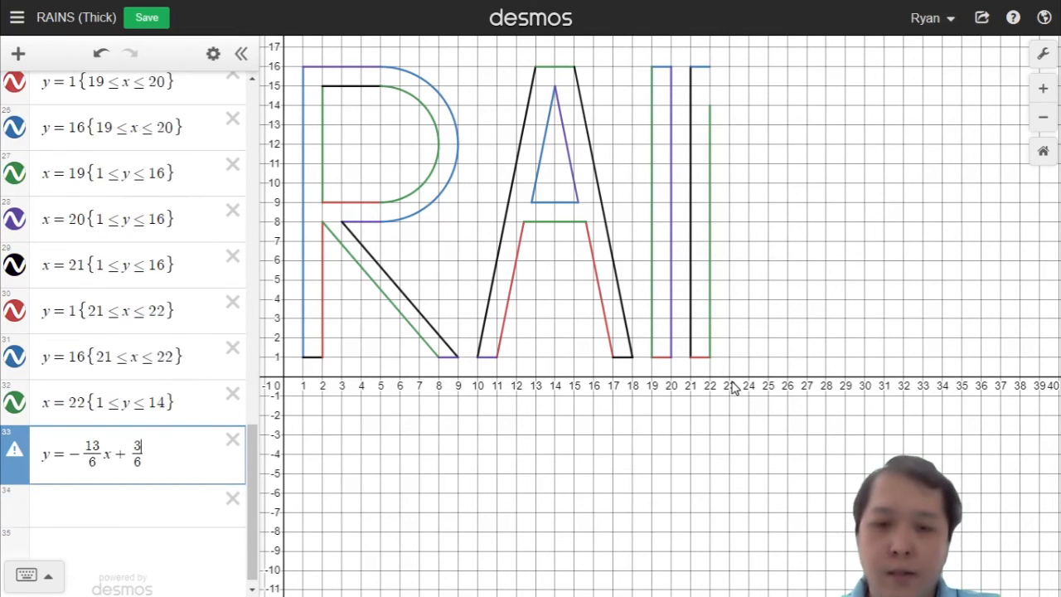
key(BackSpace)
key(BackSpace)
text(60)
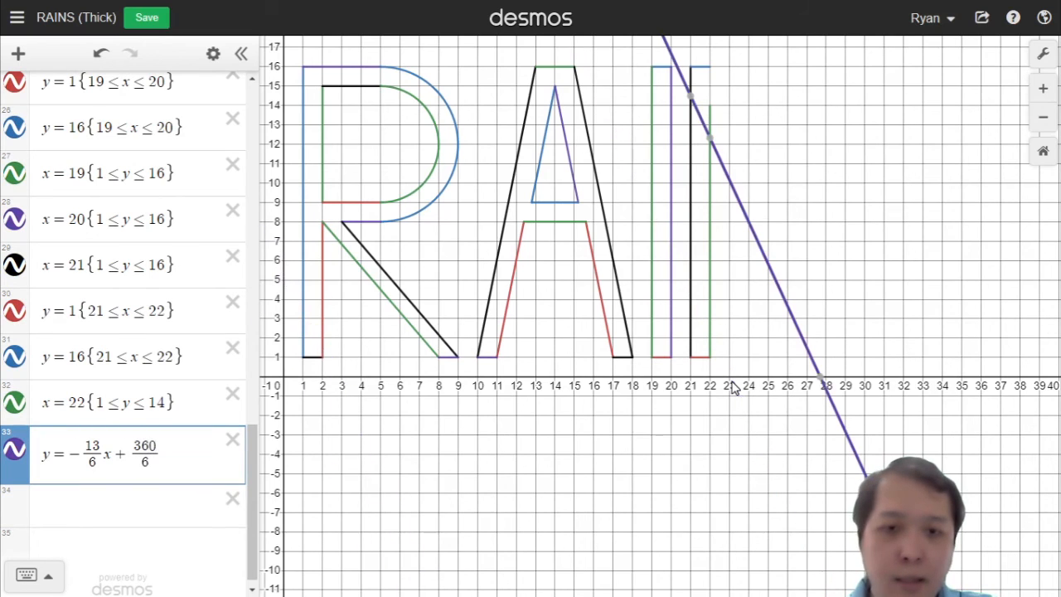
key(BackSpace)
key(BackSpace)
text(70)
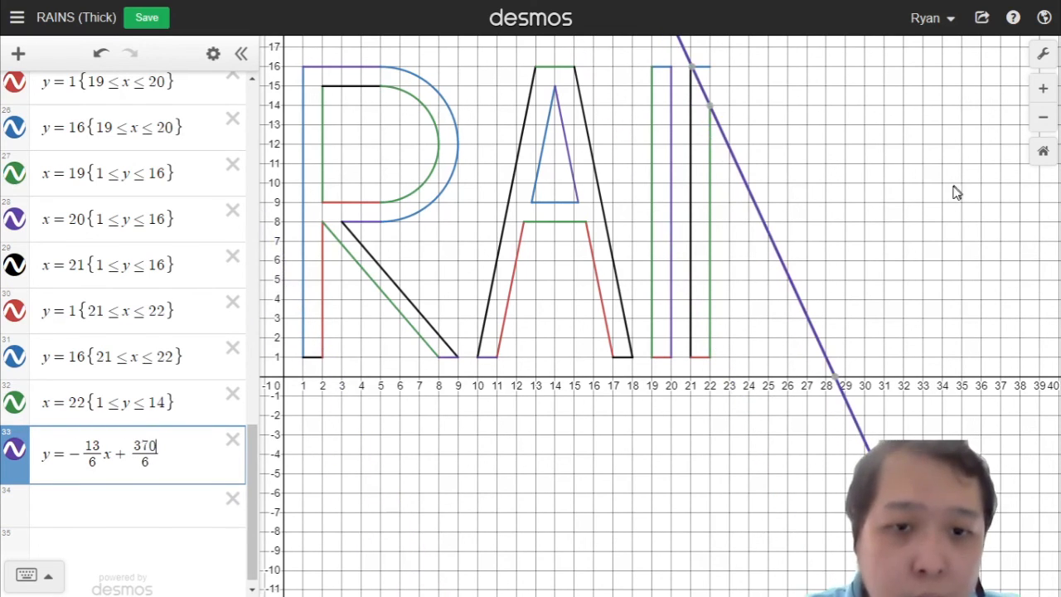
key(BackSpace)
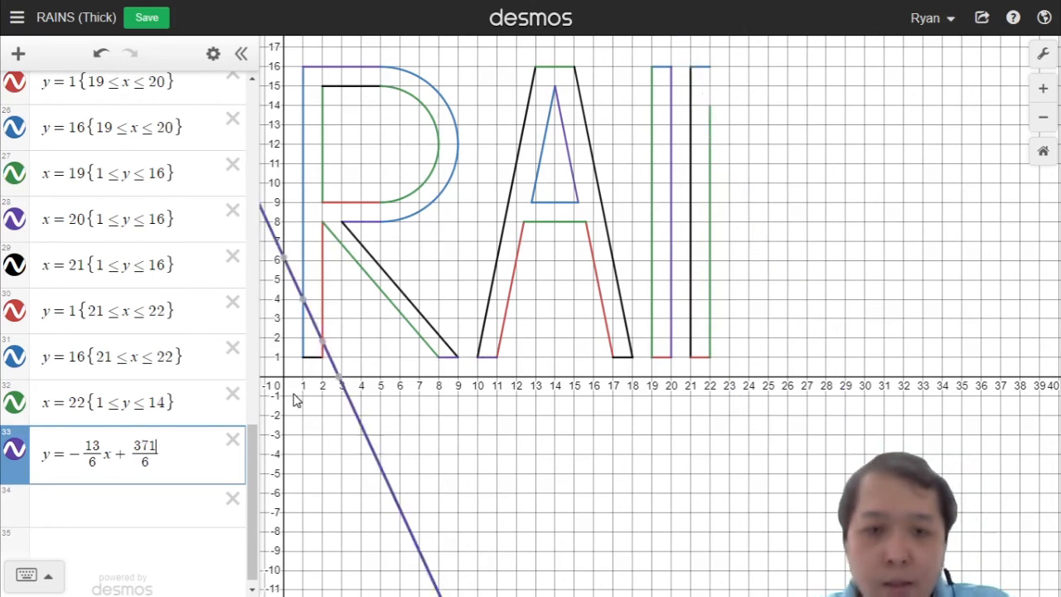
text(1)
key(BackSpace)
text(0)
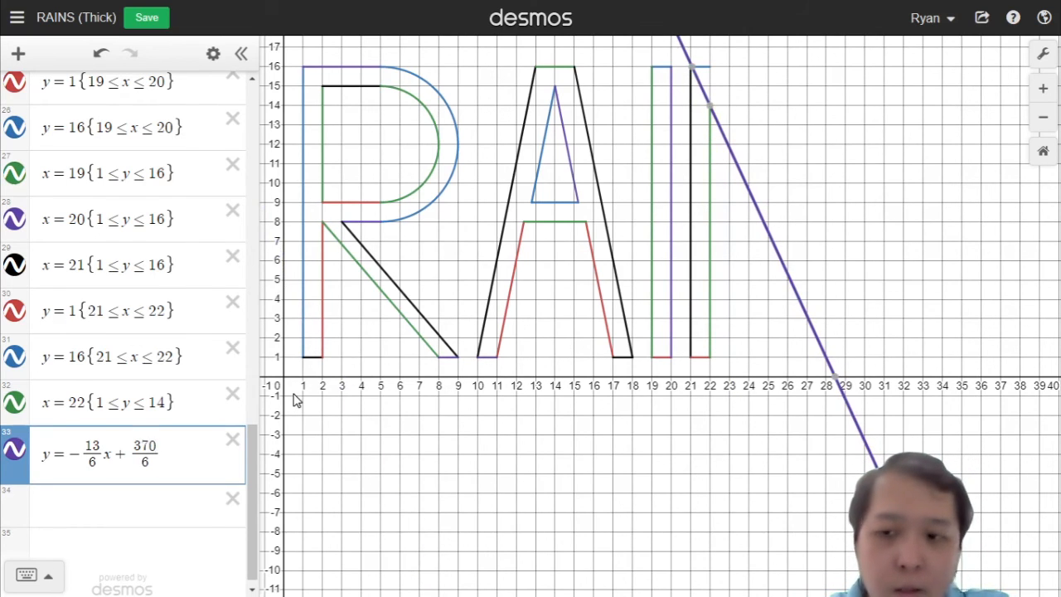
key(BackSpace)
text(1)
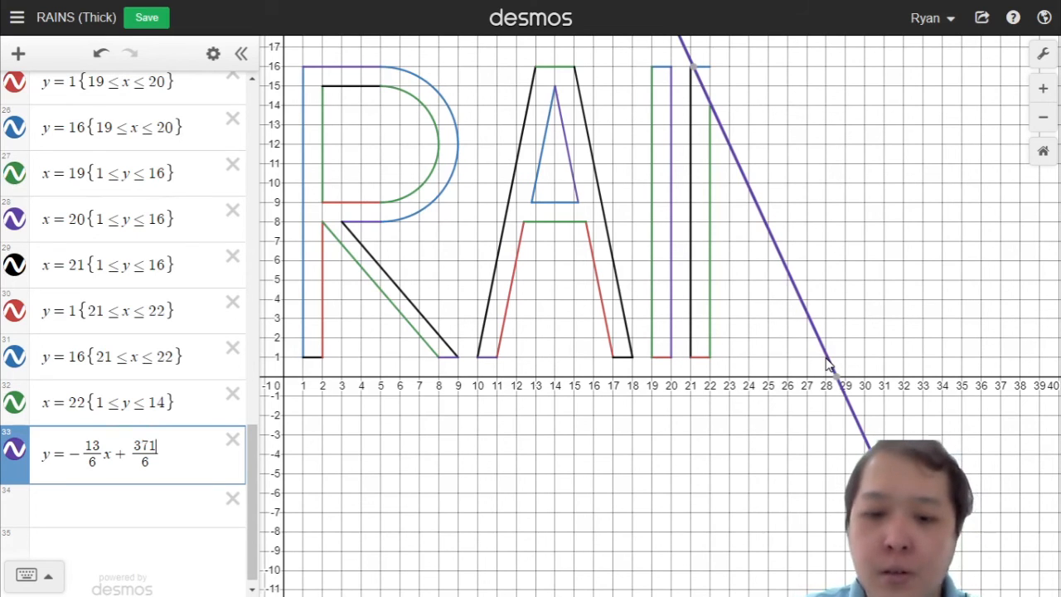
key(BackSpace)
text(0)
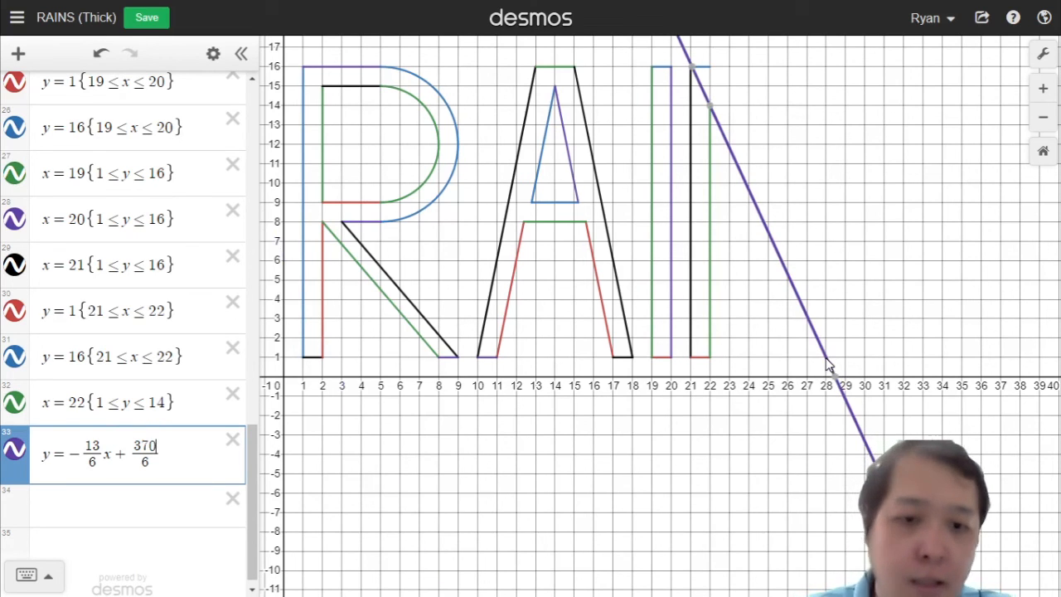
key(Return)
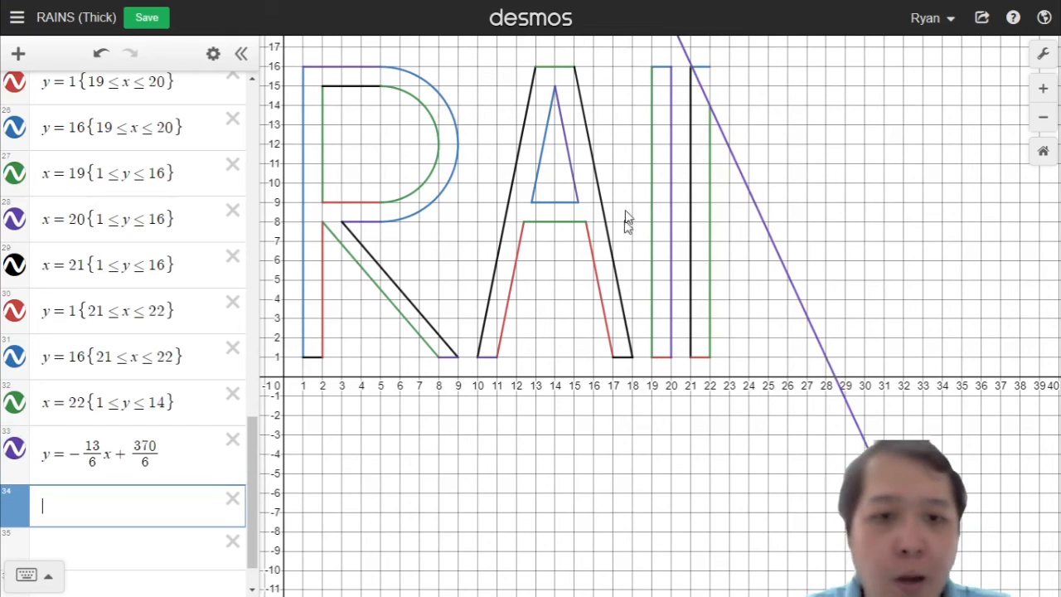
Step: Restrict the new diagonal to 22 ≤ x ≤ 28 as the N's inner diagonal
click(175, 451)
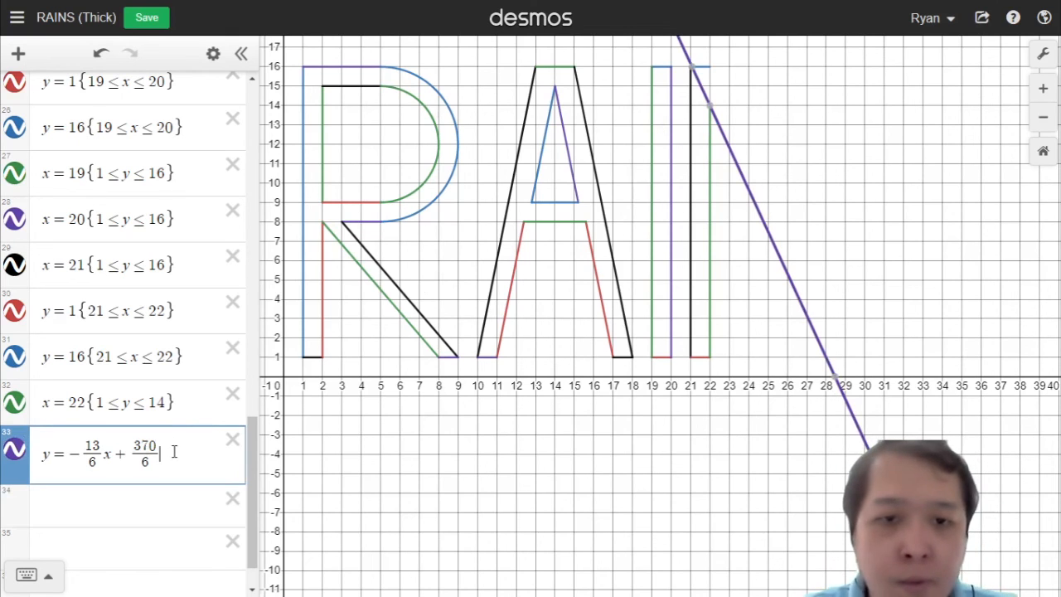
text({)
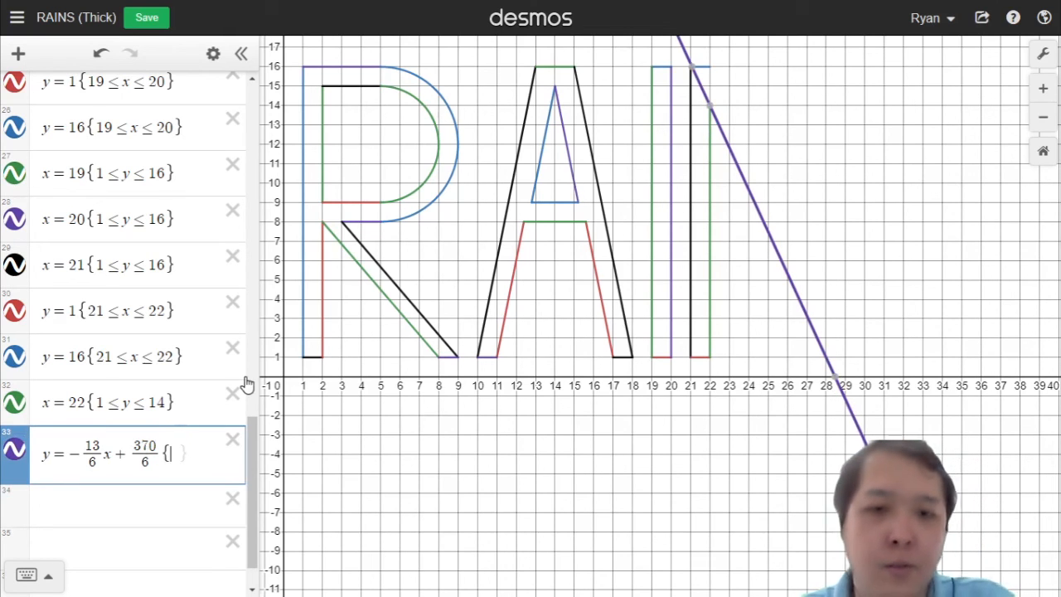
text(22<=x<=)
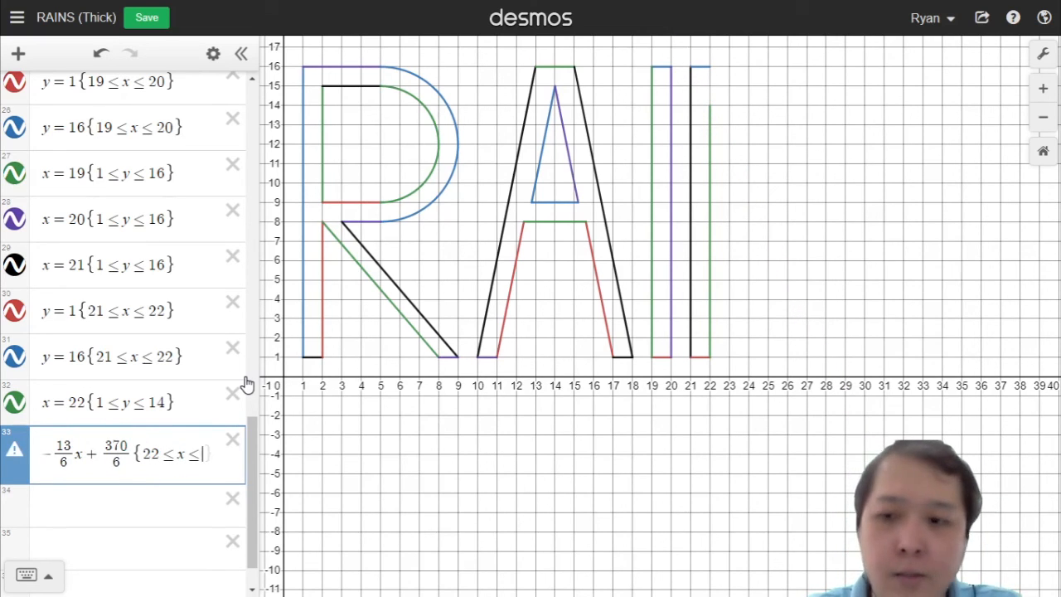
text(28)
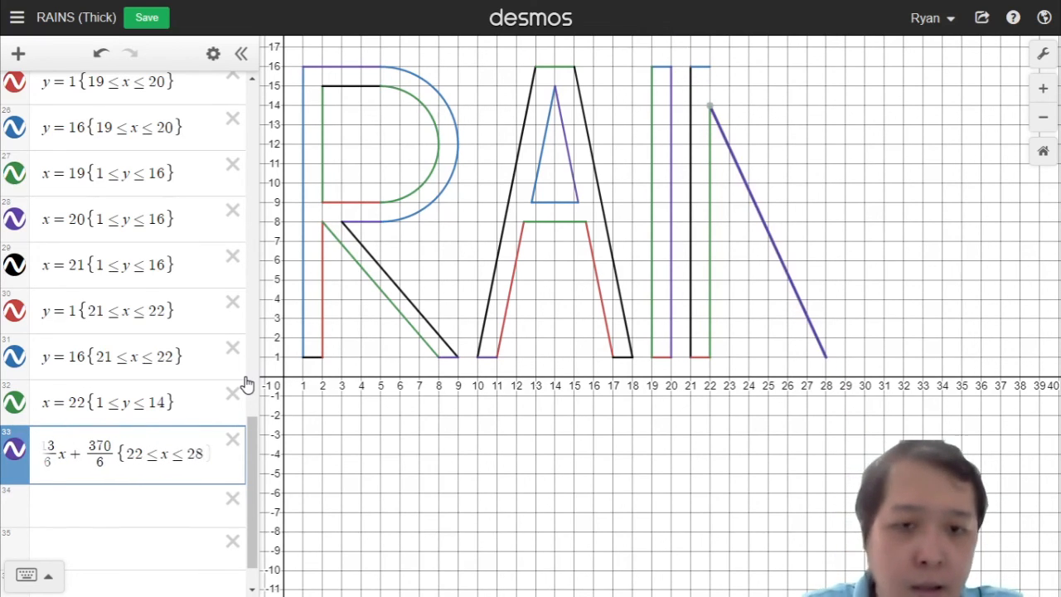
key(Right)
key(Return)
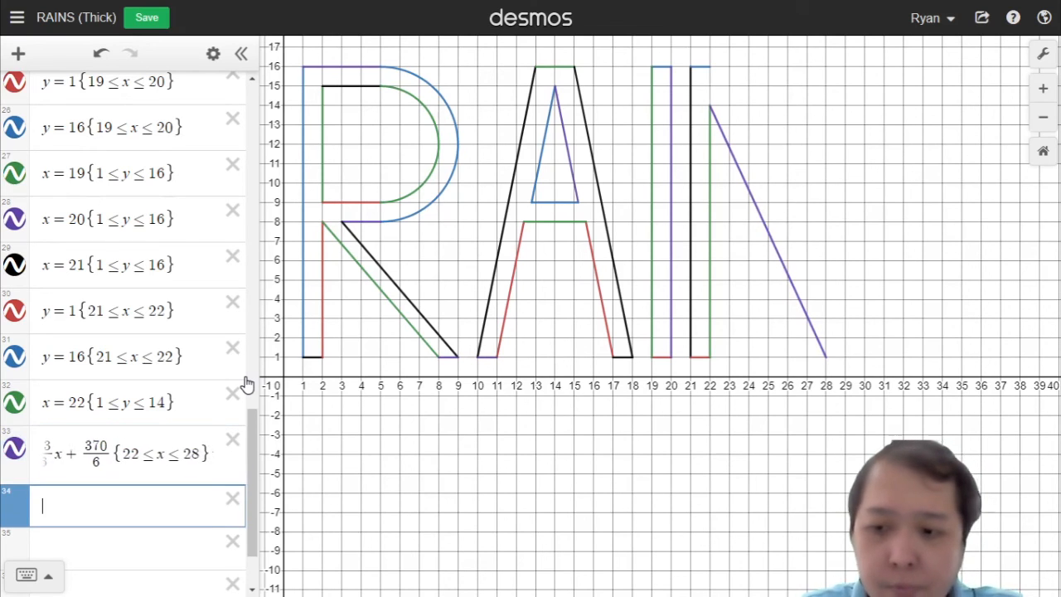
Step: Duplicate the inner diagonal into a new row and extend its range to 22 ≤ x ≤ 29
click(141, 447)
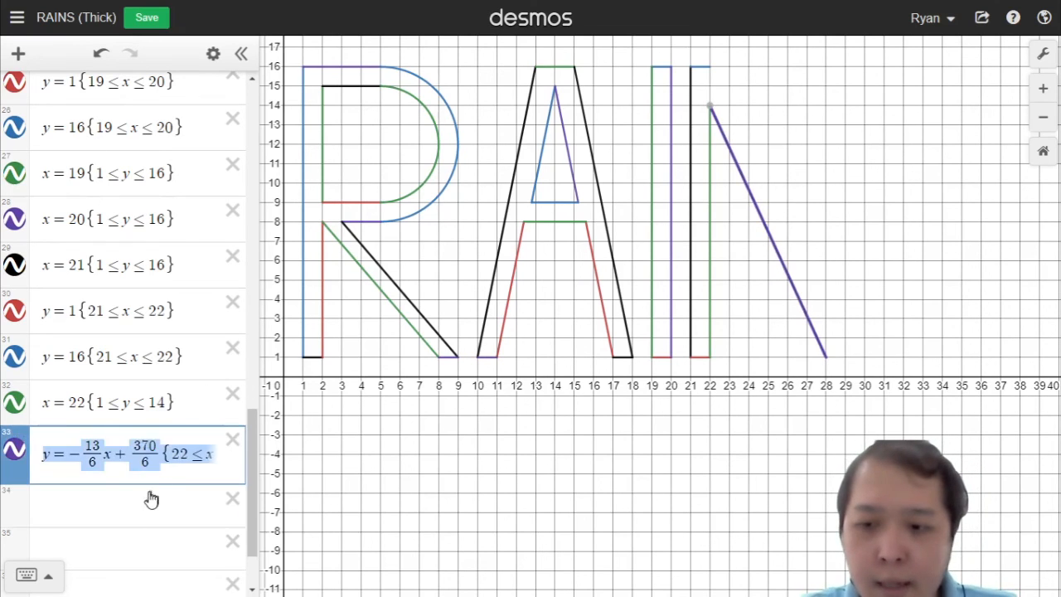
click(151, 504)
text(y=-13/6x+370/6{22≤x≤28})
drag(88, 494, 278, 502)
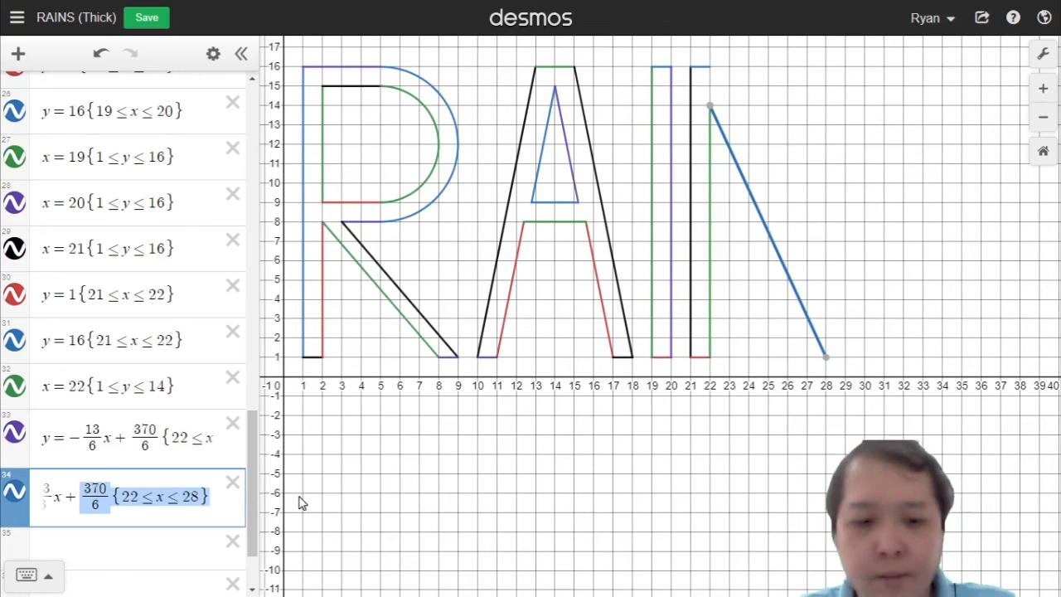
key(BackSpace)
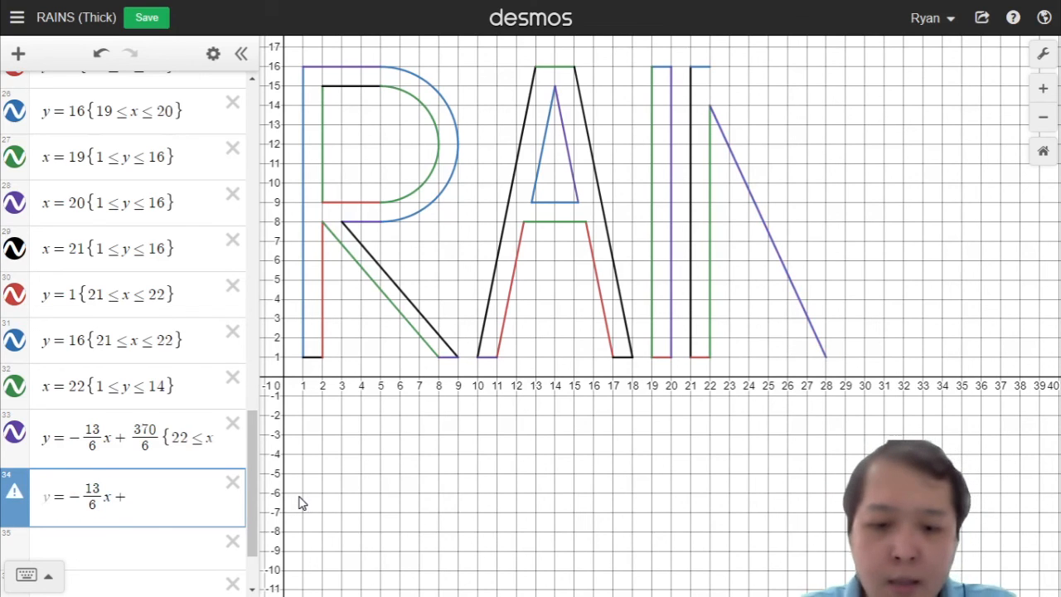
key(ctrl+z)
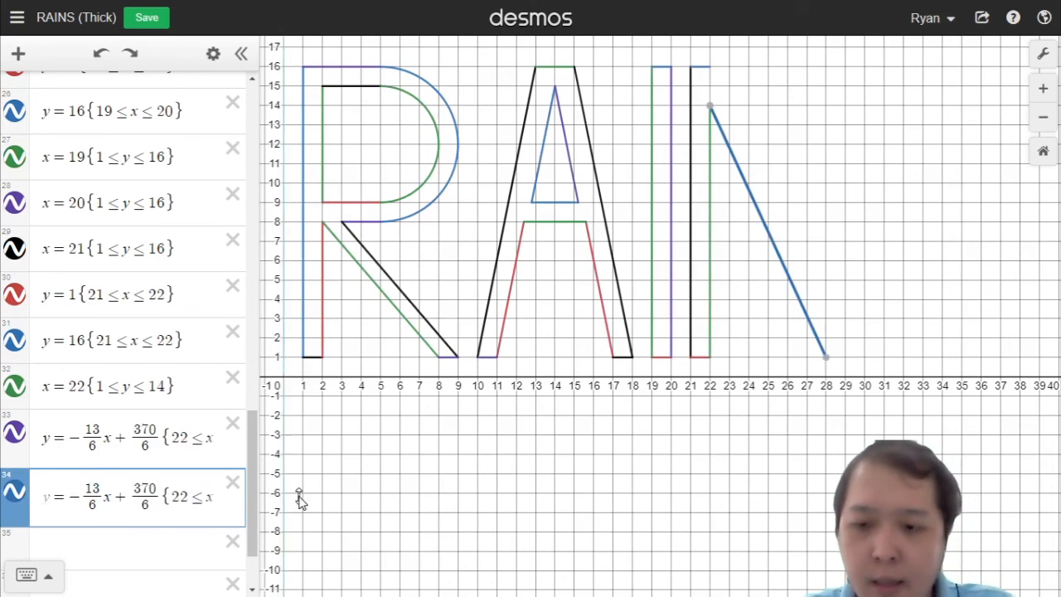
key(Right)
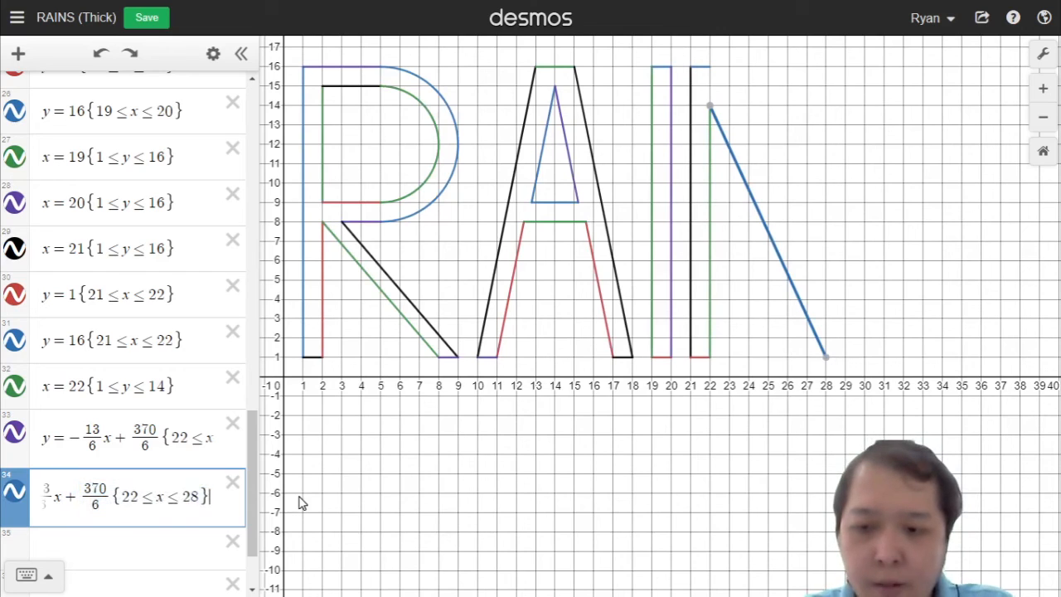
key(Left)
key(Left)
key(Left)
key(Left)
key(Left)
key(Left)
key(Left)
key(Left)
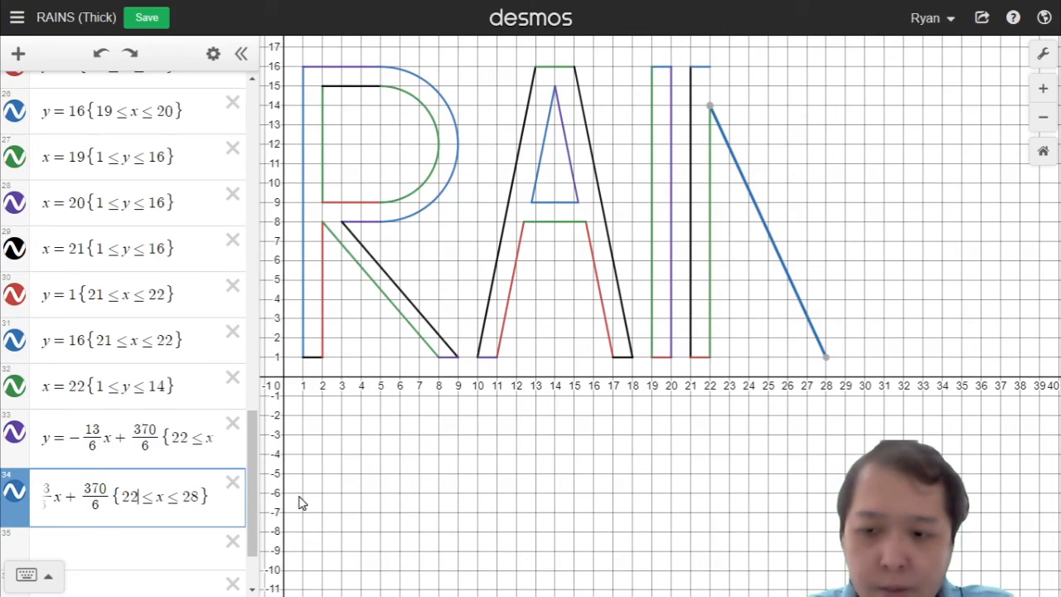
key(Right)
key(Right)
key(Right)
key(Right)
key(Right)
key(Right)
key(Right)
Step: Set the copied diagonal's intercept to 382/6 to form the N's outer diagonal
key(Left)
key(BackSpace)
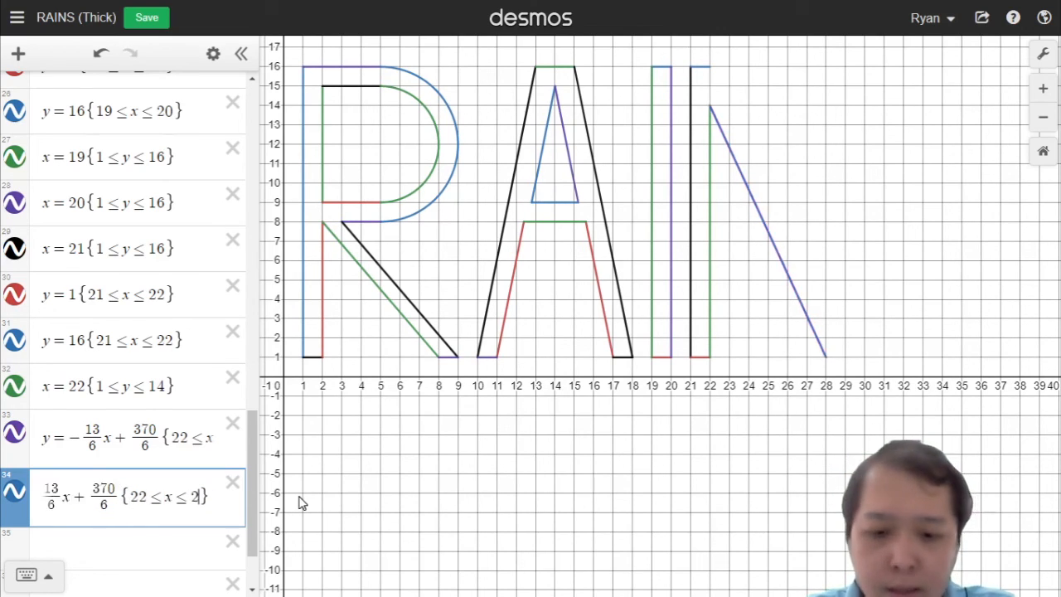
text(9)
key(Left)
key(Left)
key(Left)
key(Left)
key(Left)
key(Left)
key(Left)
key(Left)
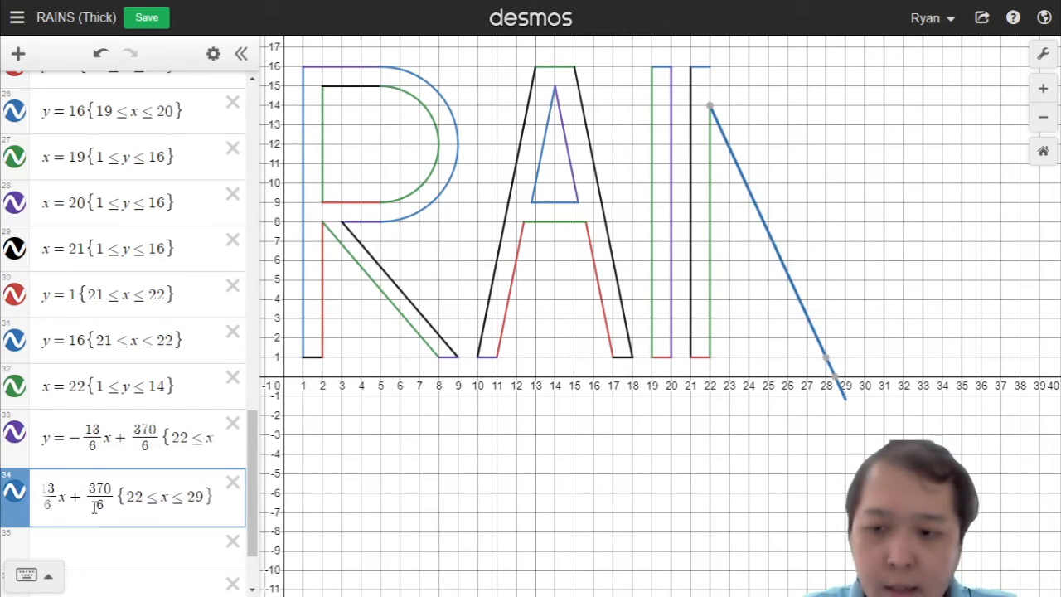
key(shift+Left)
key(Left)
key(Right)
key(Right)
key(Right)
key(Right)
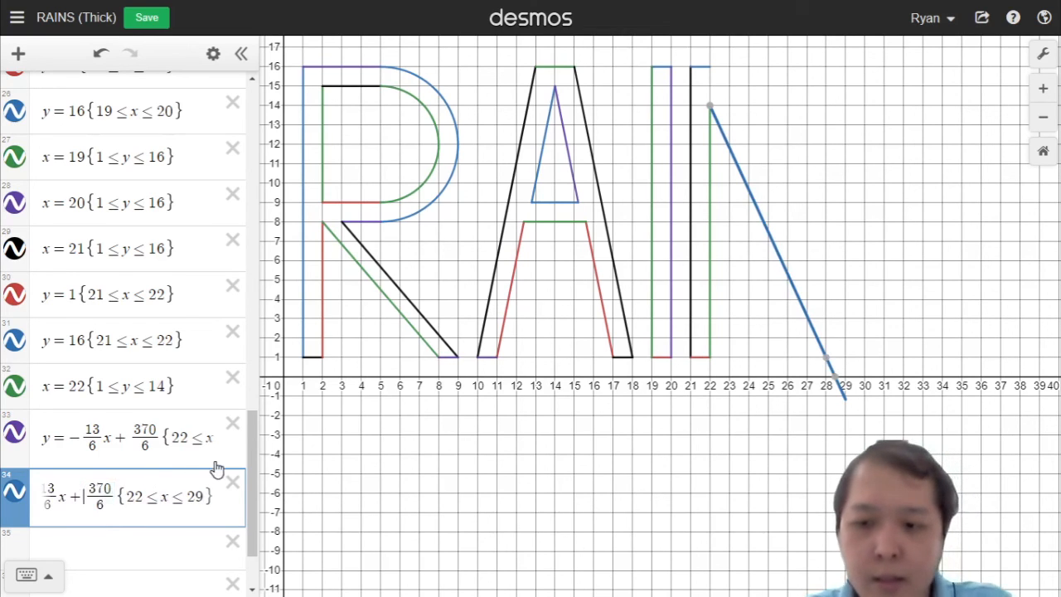
key(BackSpace)
key(BackSpace)
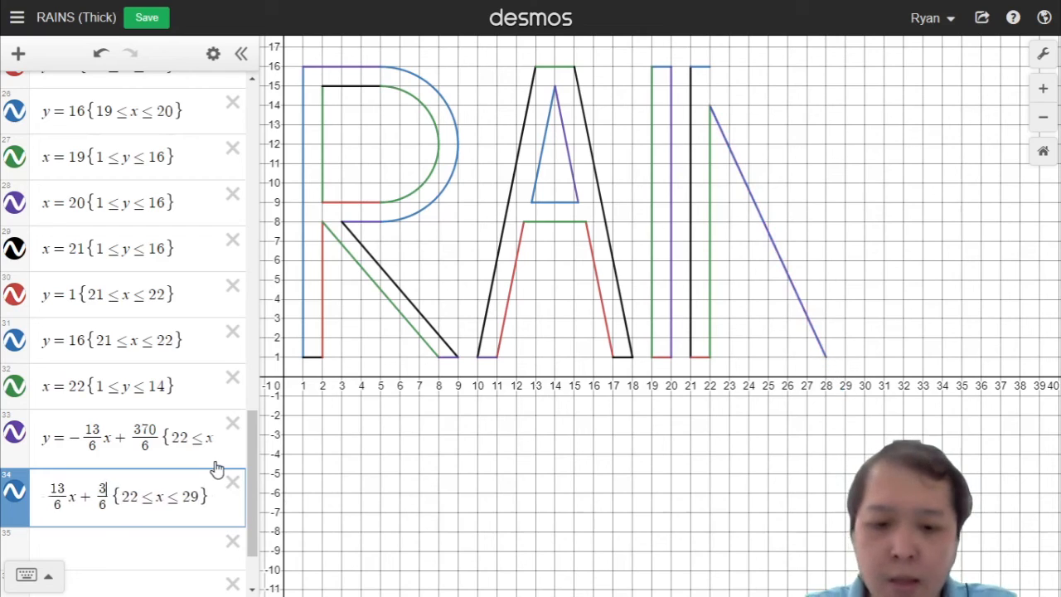
text(83)
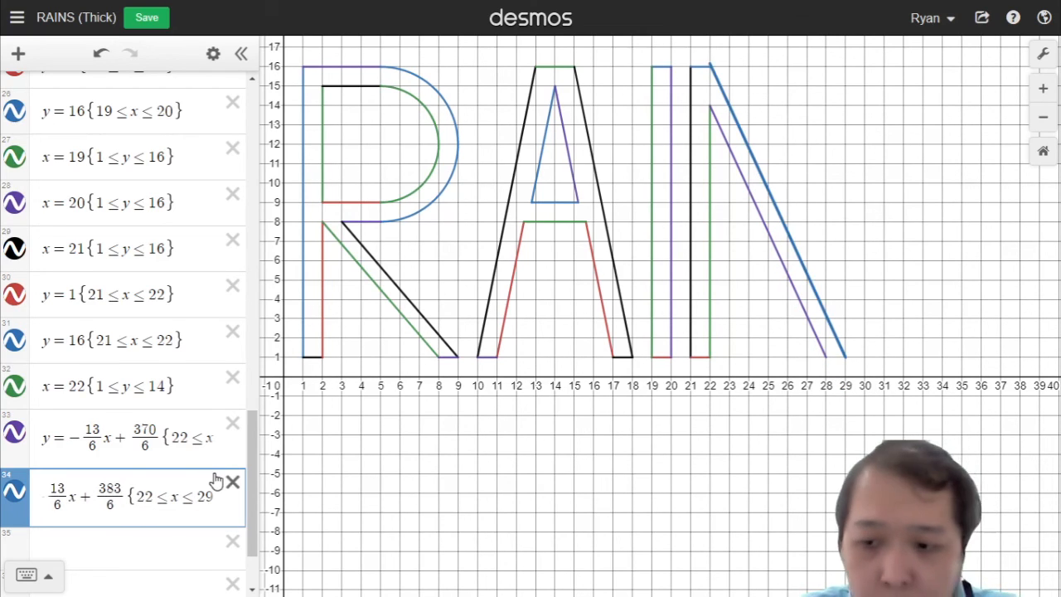
key(BackSpace)
text(2)
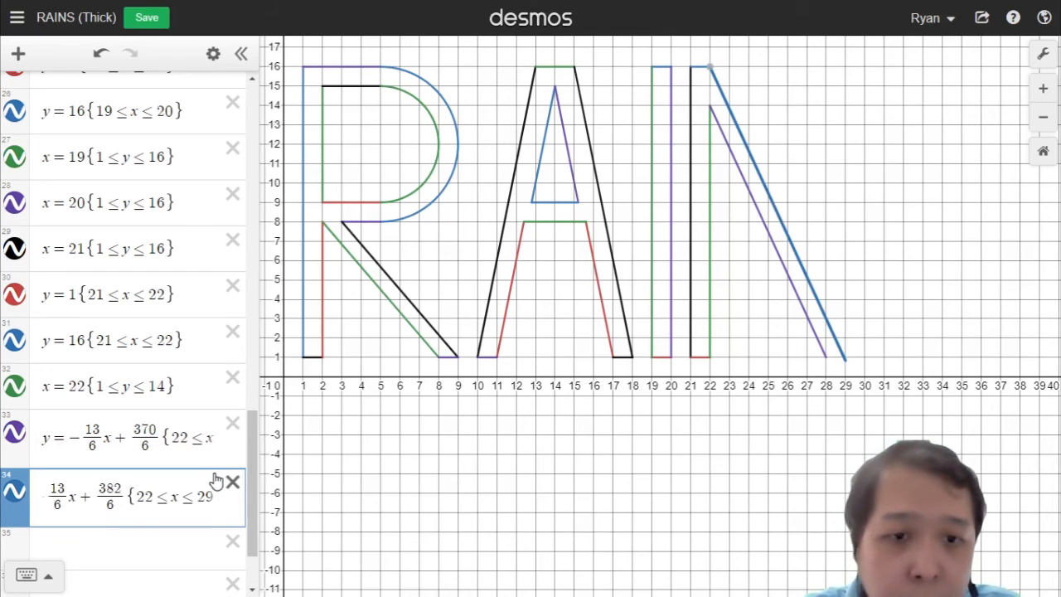
Step: Try changing the outer diagonal's intercept numerator to 383 over 6
key(BackSpace)
text(3)
key(BackSpace)
text(2)
key(BackSpace)
text(3)
key(BackSpace)
text(2)
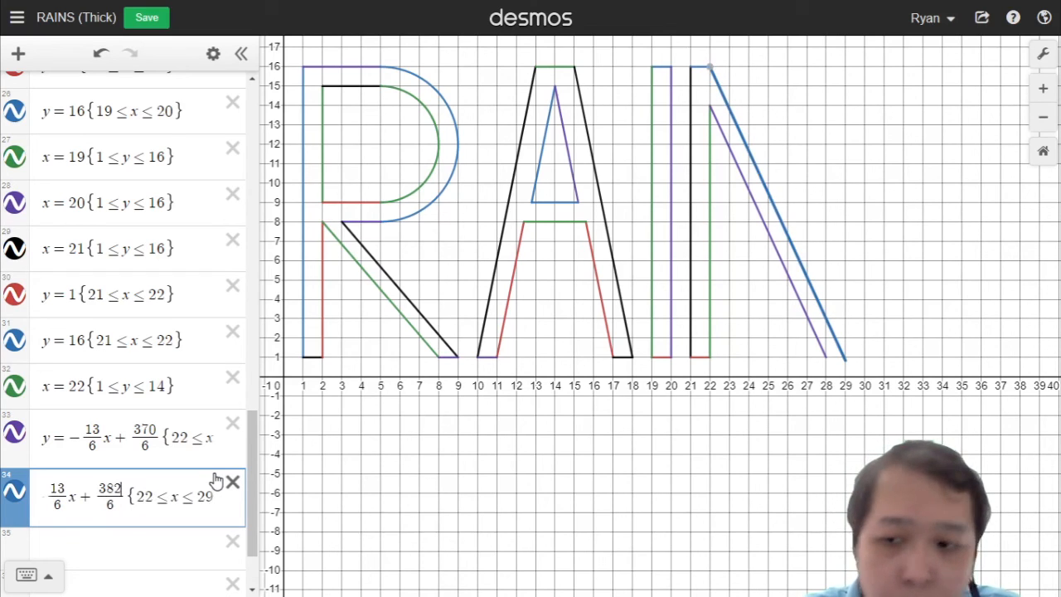
key(BackSpace)
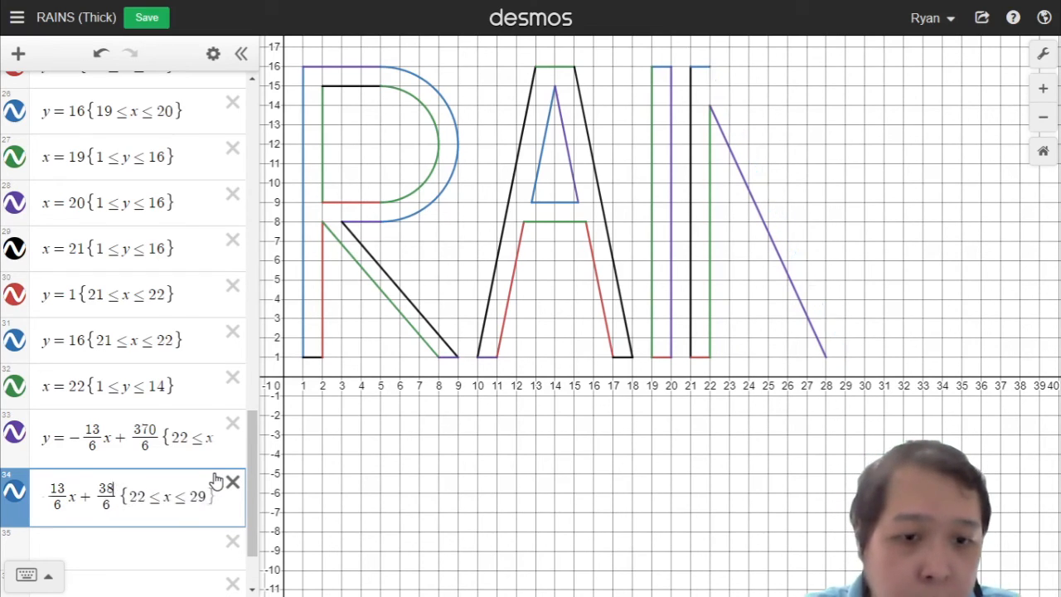
text(3)
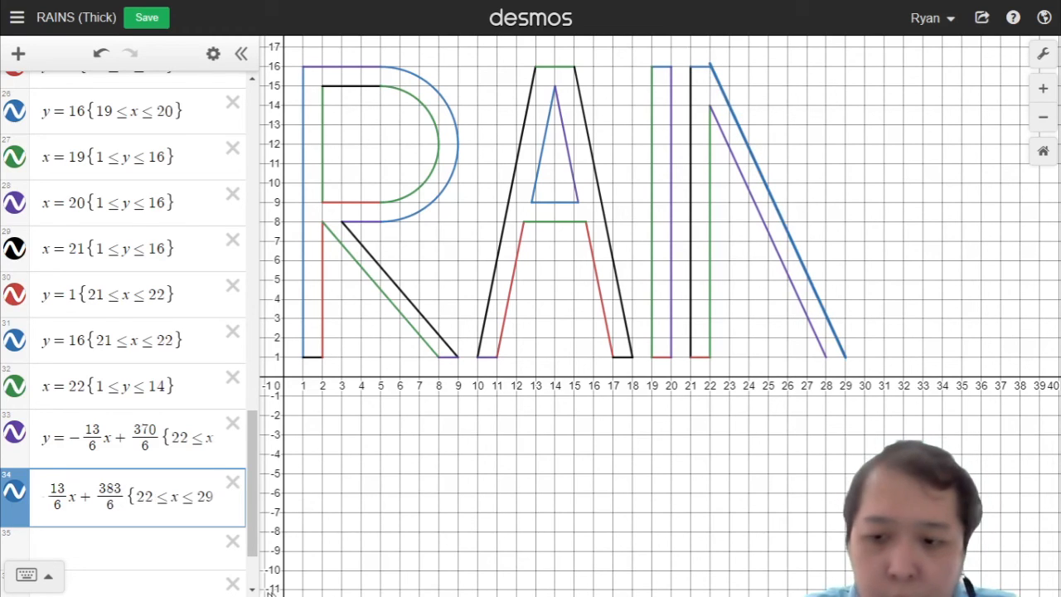
Step: Shorten the outer diagonal's range to 22 ≤ x ≤ 28
click(211, 503)
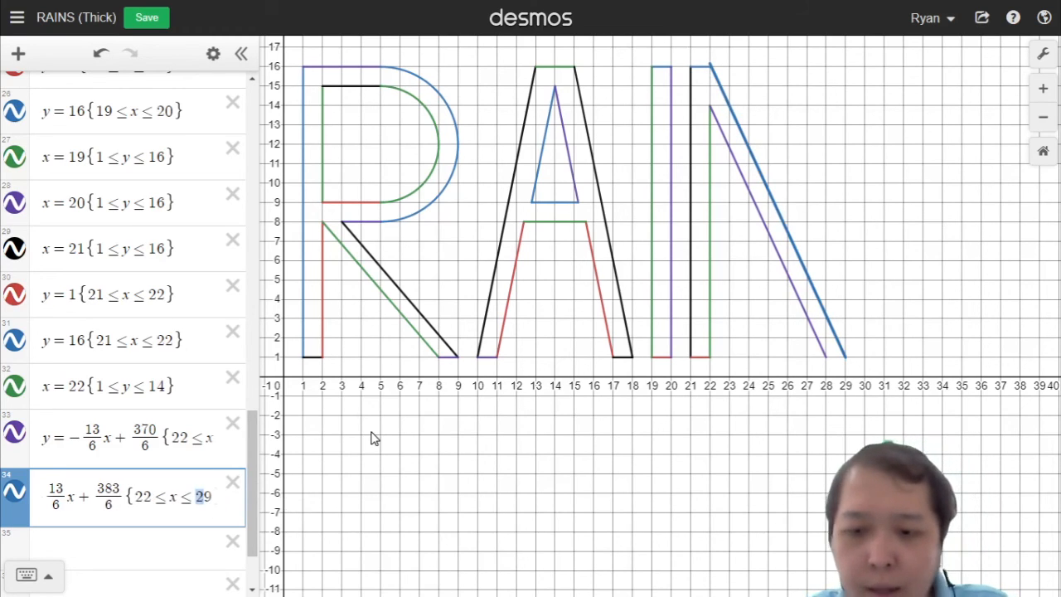
key(BackSpace)
text(8)
key(Left)
key(Left)
key(Left)
key(Left)
key(Left)
key(Left)
key(Left)
key(Left)
key(Left)
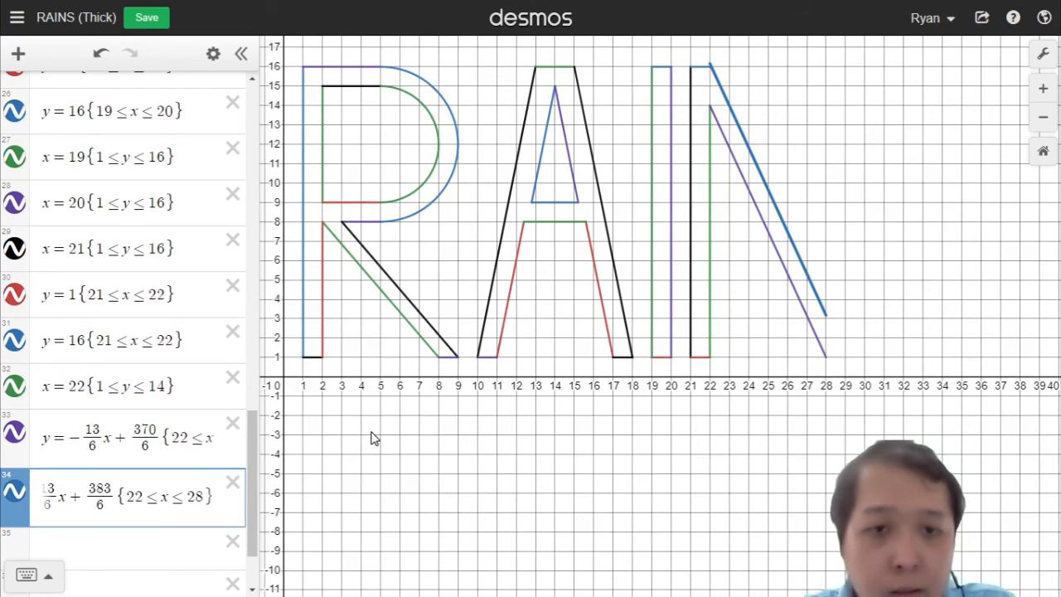
Step: Restore the outer diagonal's intercept to 382/6 and commit the equation
key(BackSpace)
text(2)
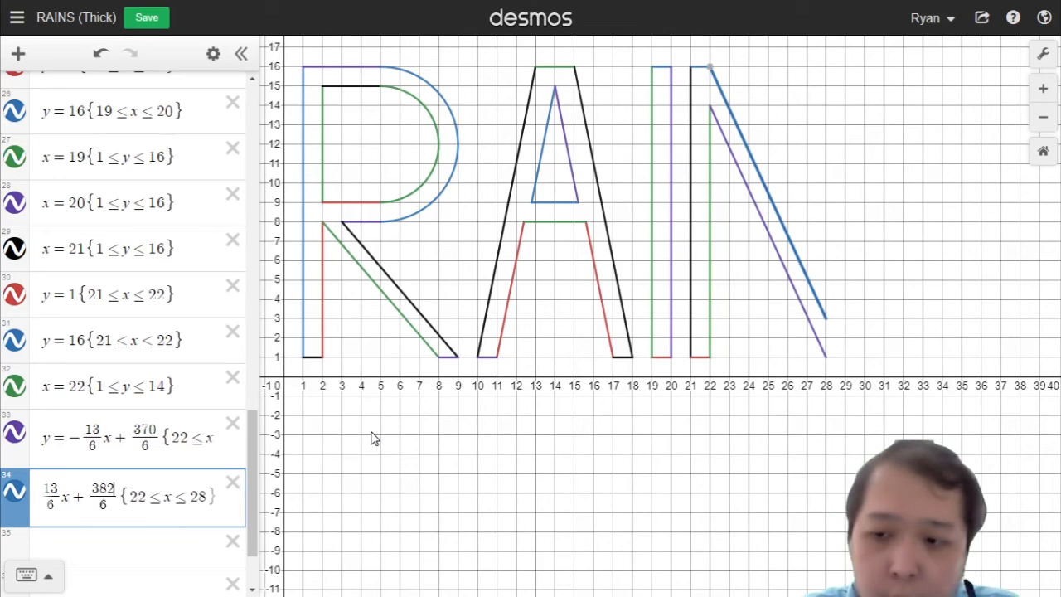
key(Left)
key(Home)
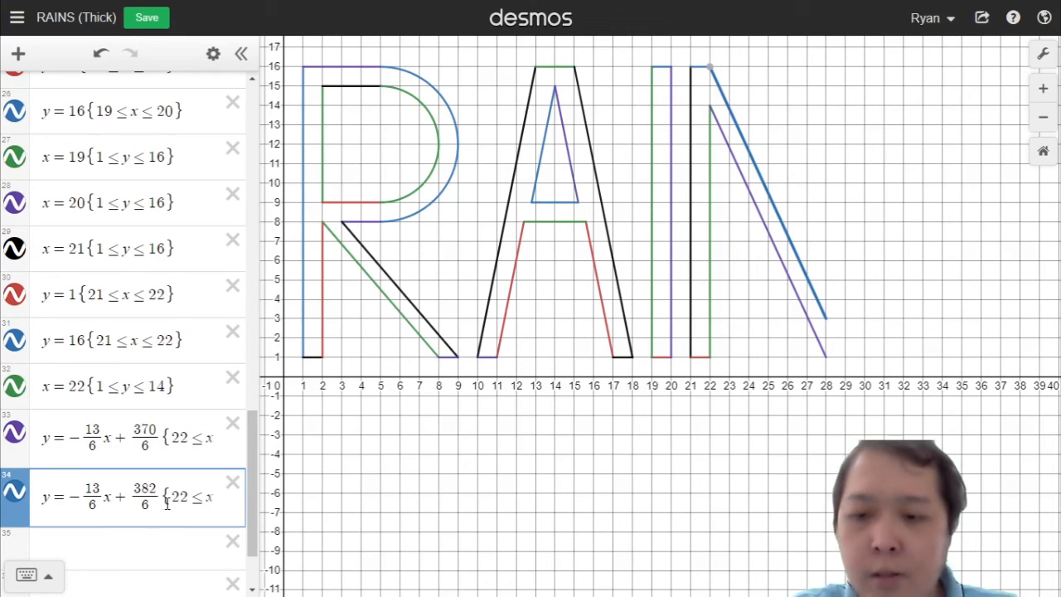
click(204, 501)
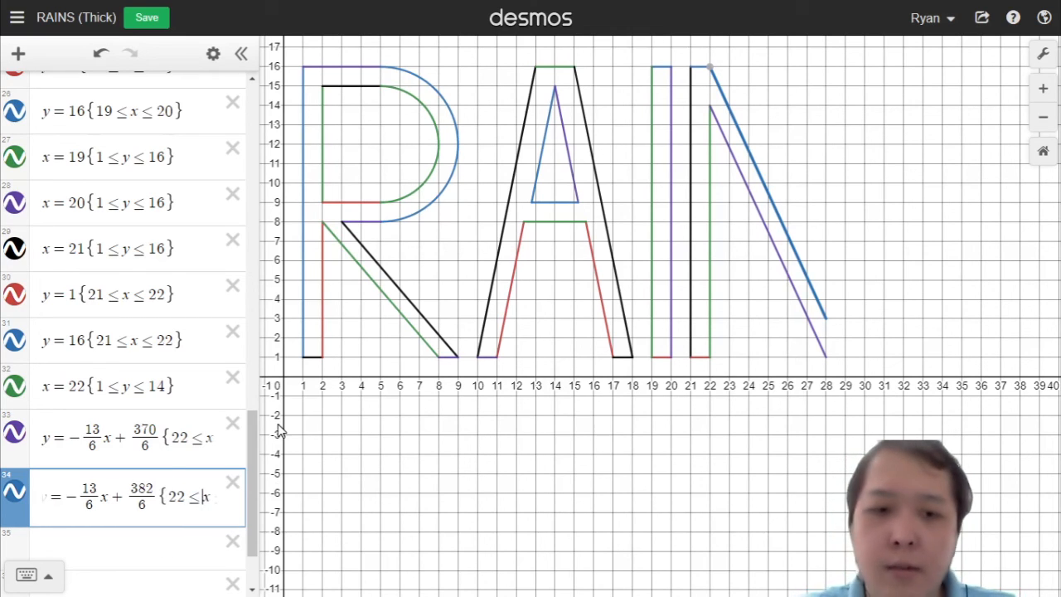
key(End)
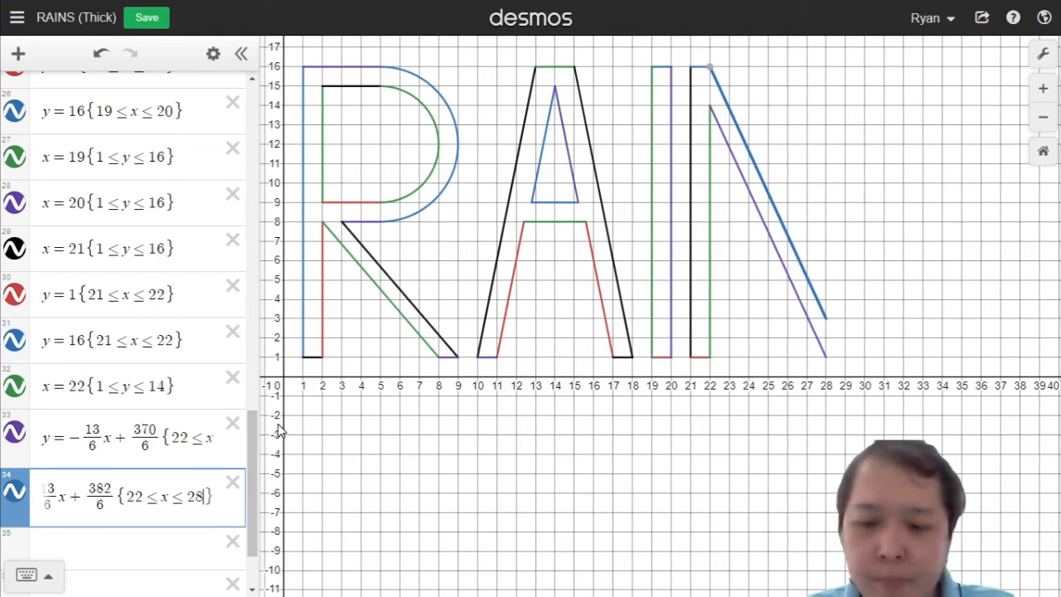
key(Return)
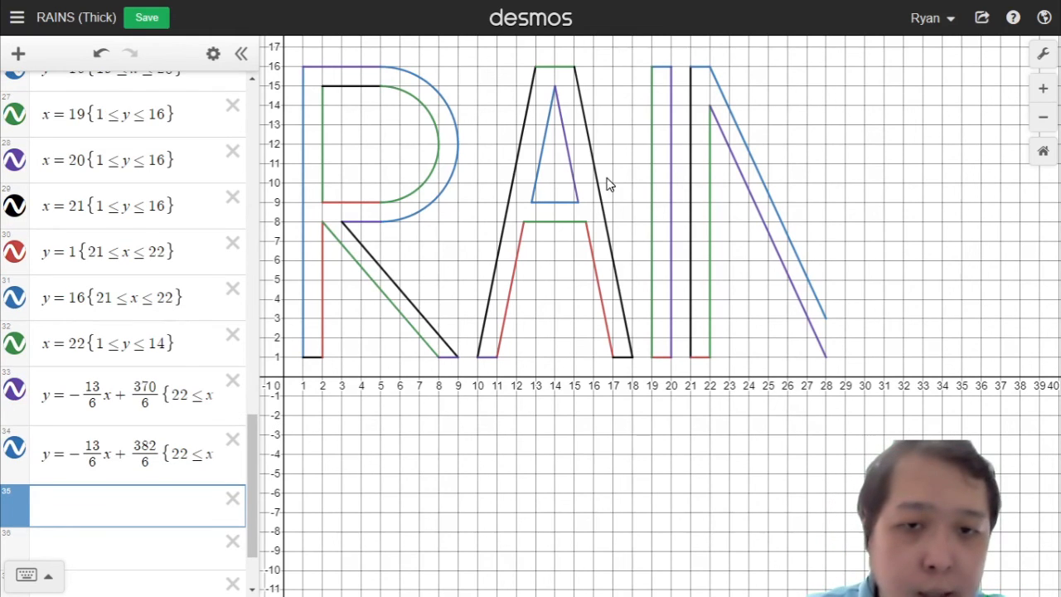
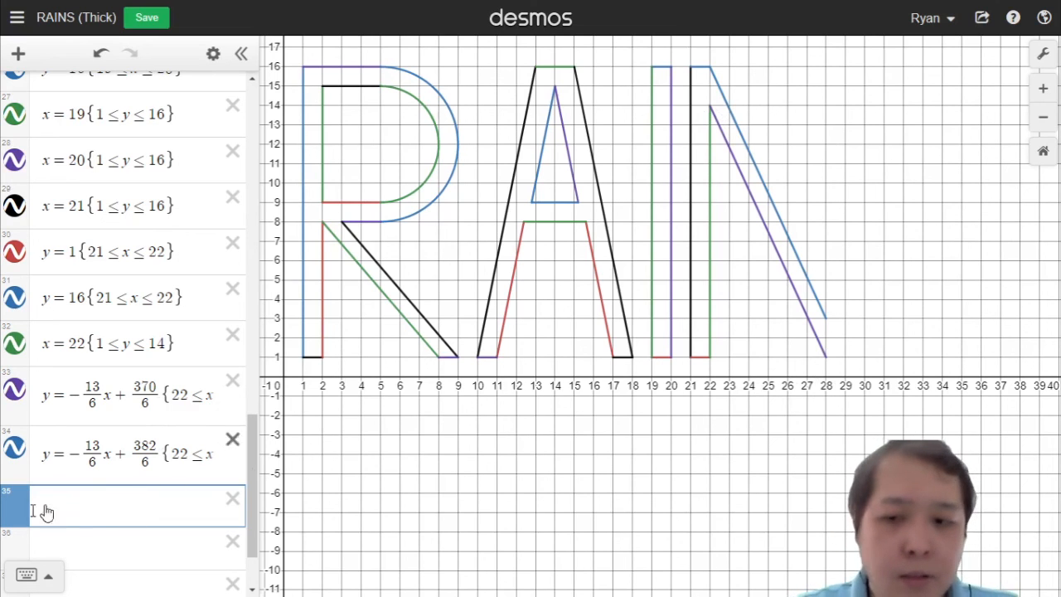
Step: Add the N's right bottom serif as y = 1 restricted to 28 ≤ x ≤ 29
text(y = 1)
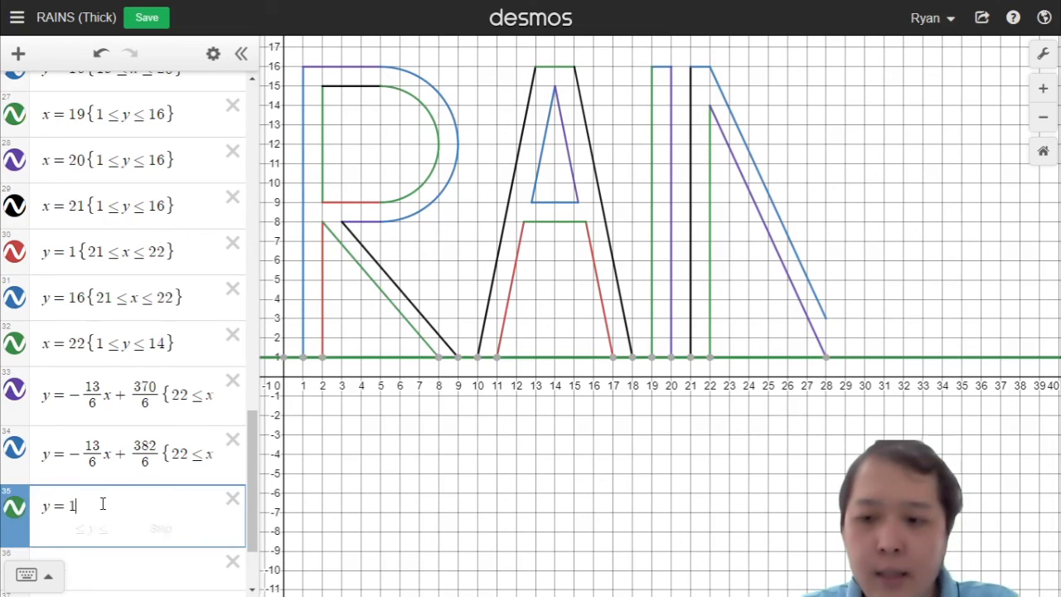
text({29)
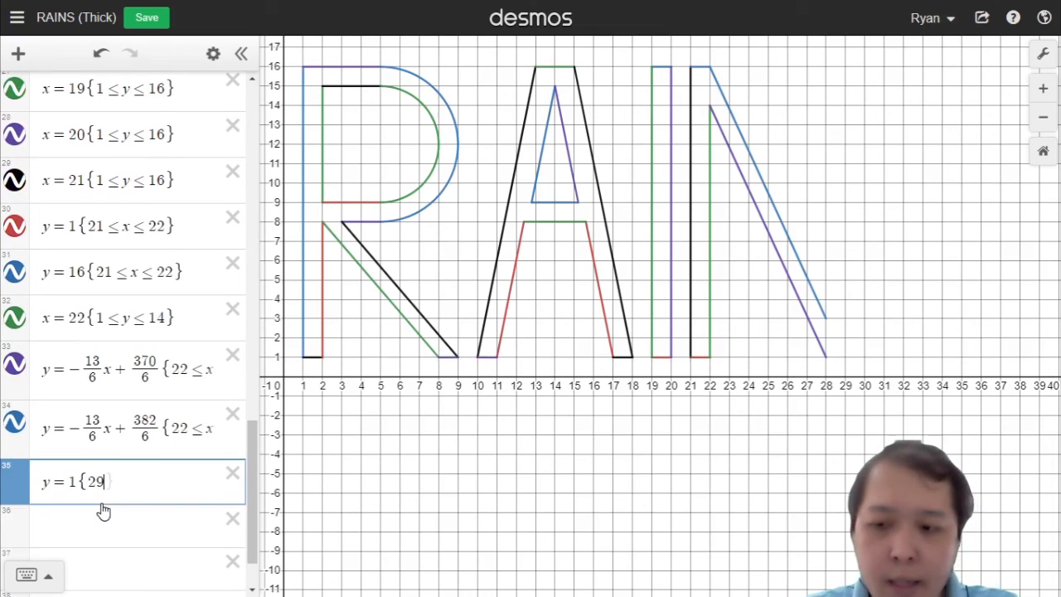
key(BackSpace)
text(8<=x<)
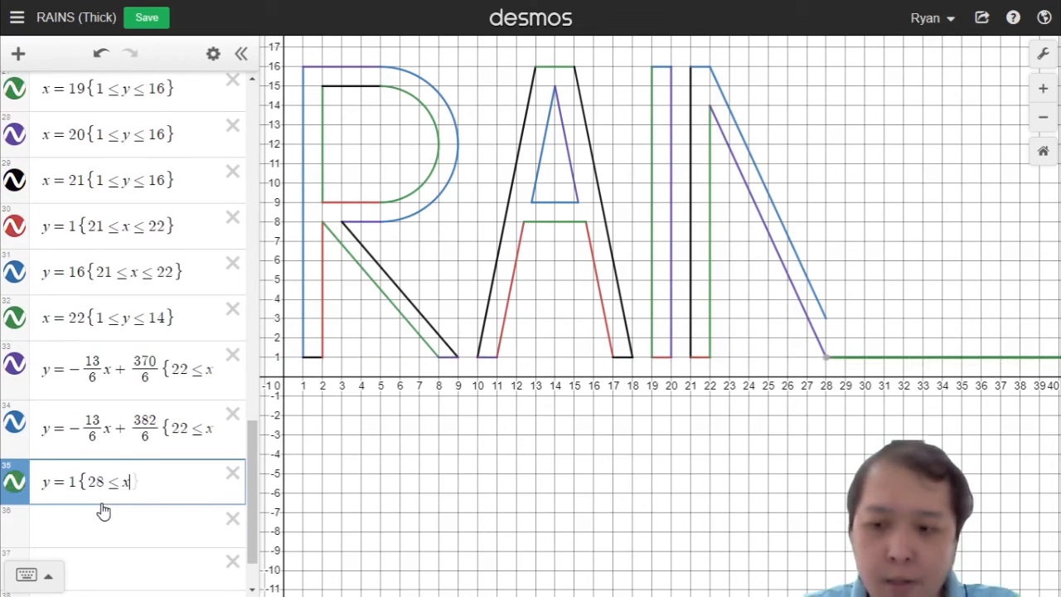
text(=29)
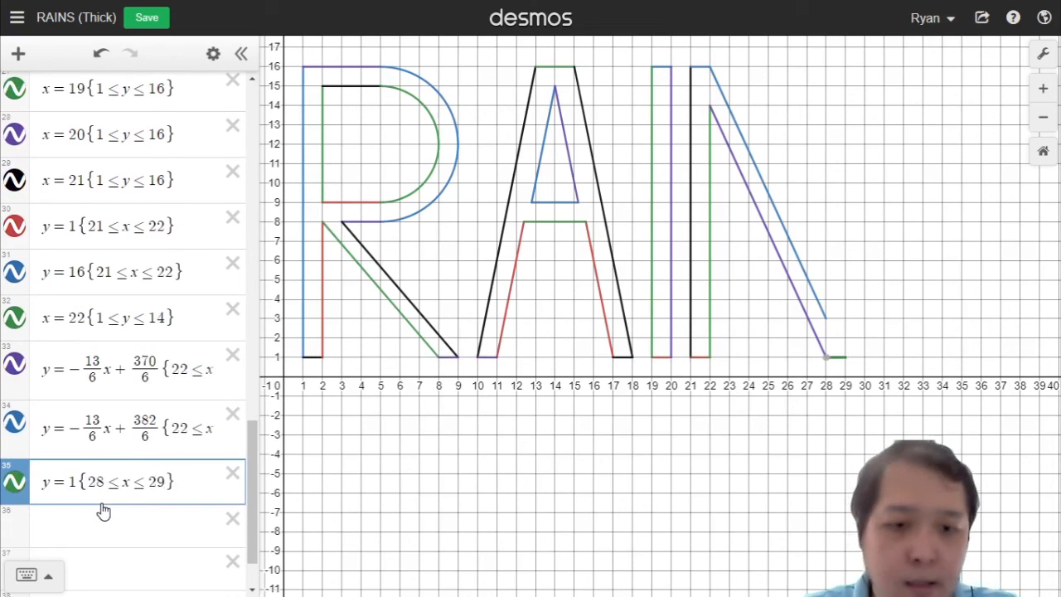
key(Return)
Step: Duplicate that equation and change it to y = 16 {28 ≤ x ≤ 29} for the top serif
key(Up)
key(ctrl+a)
key(ctrl+c)
key(Down)
key(ctrl+v)
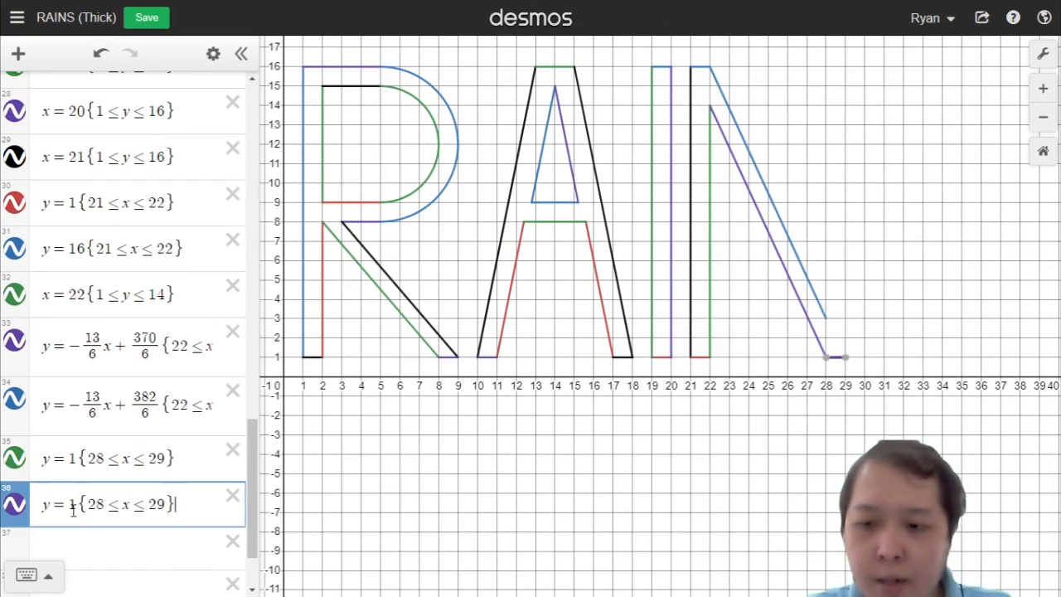
click(74, 504)
text(6)
key(Return)
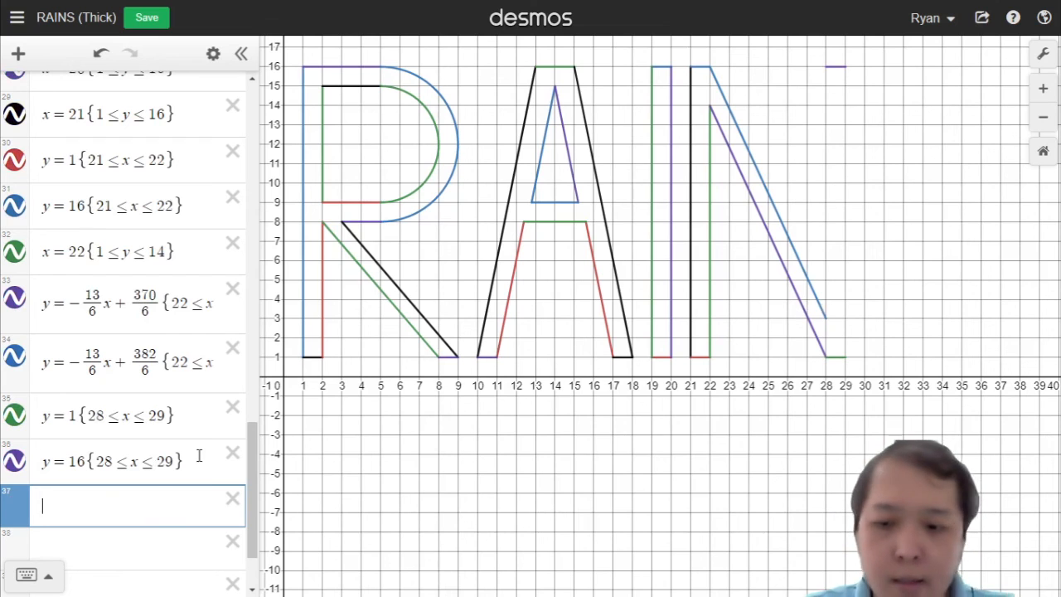
Step: Add the N's inner right vertical x = 28 restricted to 3 ≤ y ≤ 16
text(x=28)
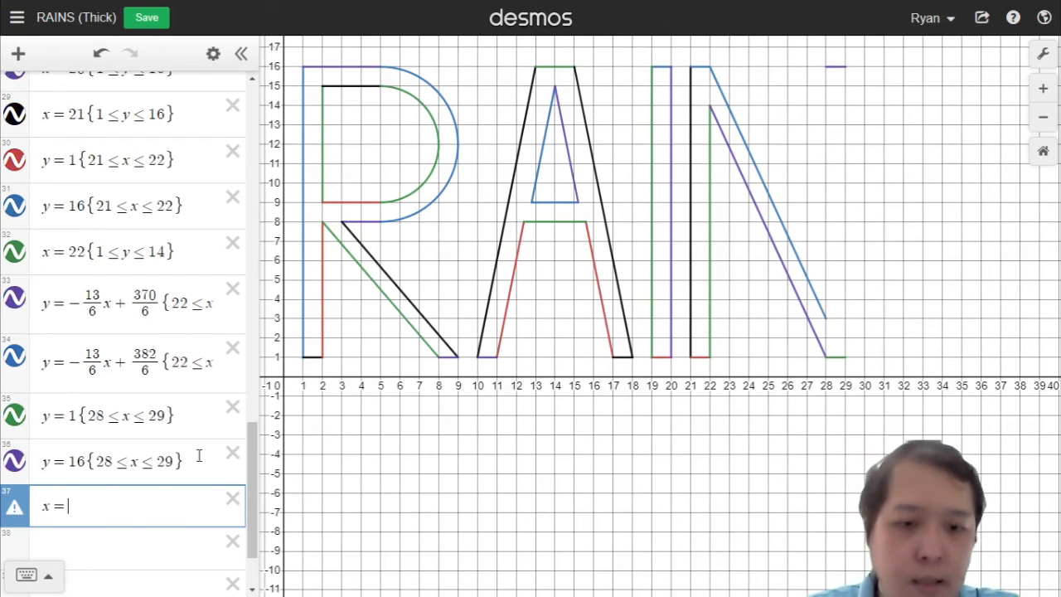
text(<)
key(BackSpace)
text({)
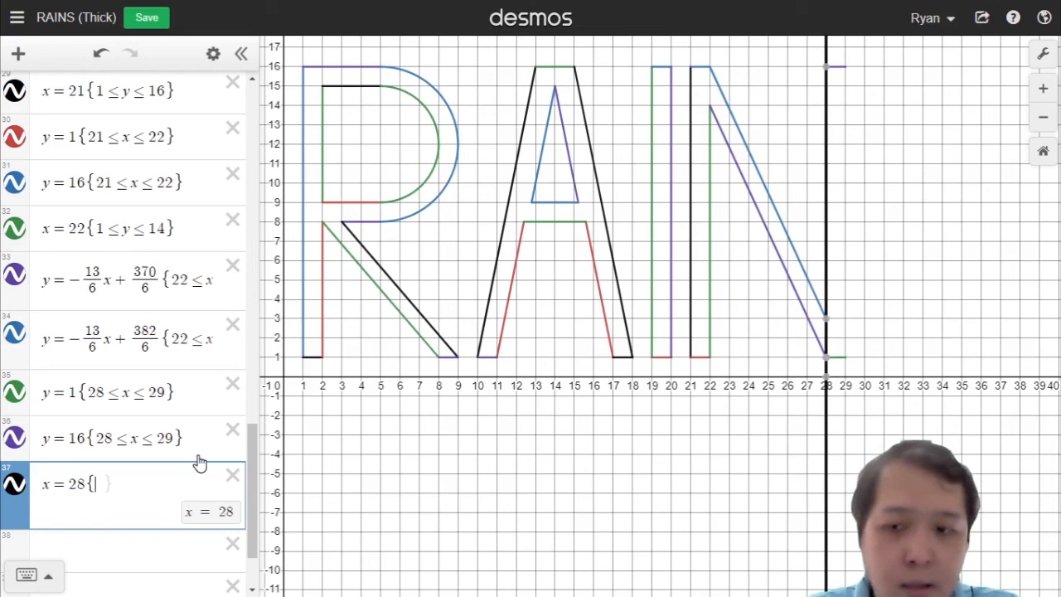
text(3<=)
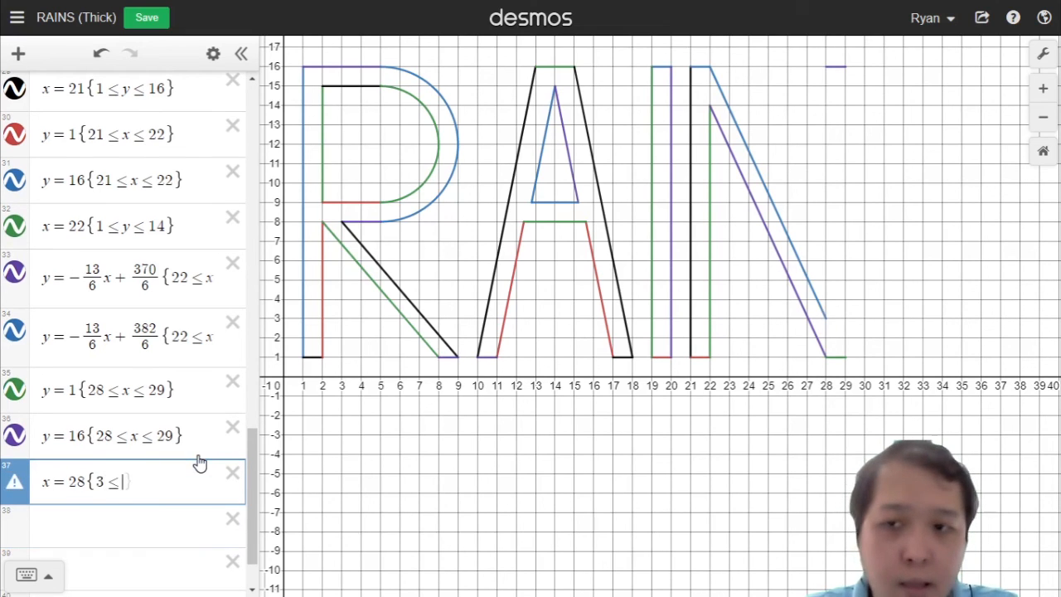
text(16<=)
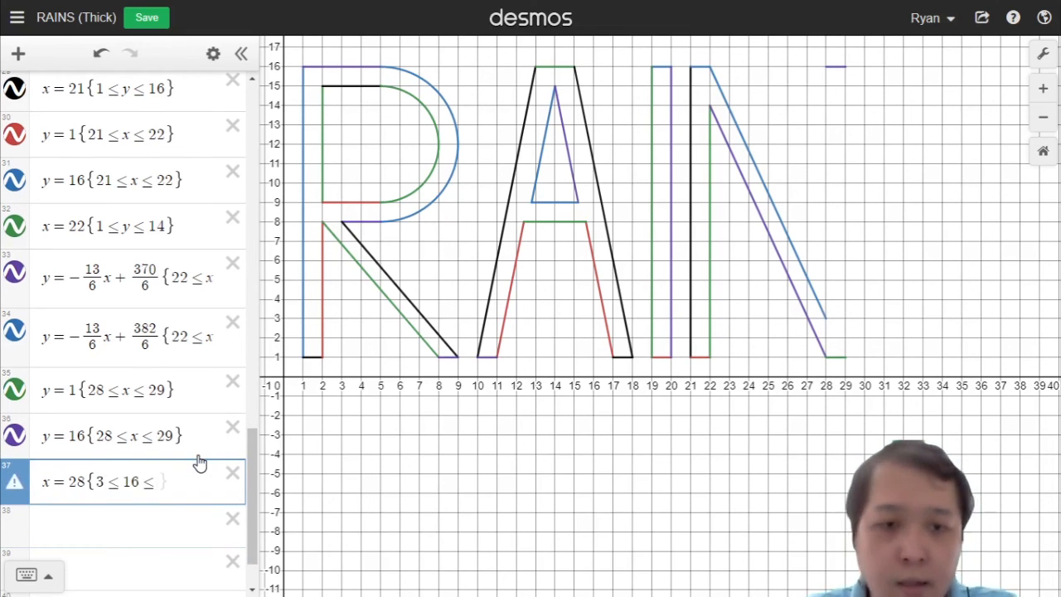
key(BackSpace)
key(Left)
text(y)
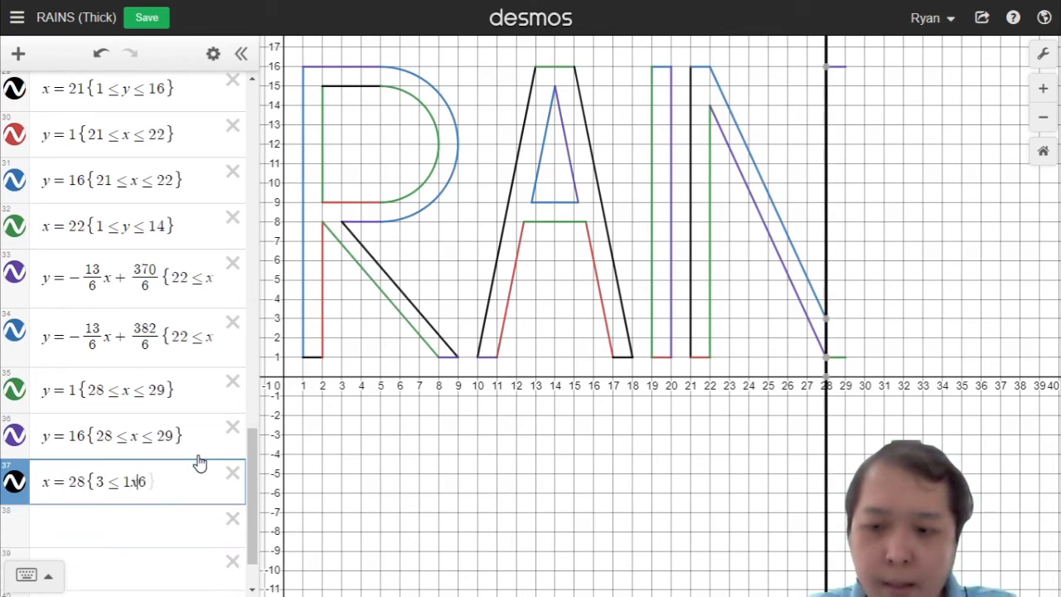
key(BackSpace)
key(BackSpace)
text(y<)
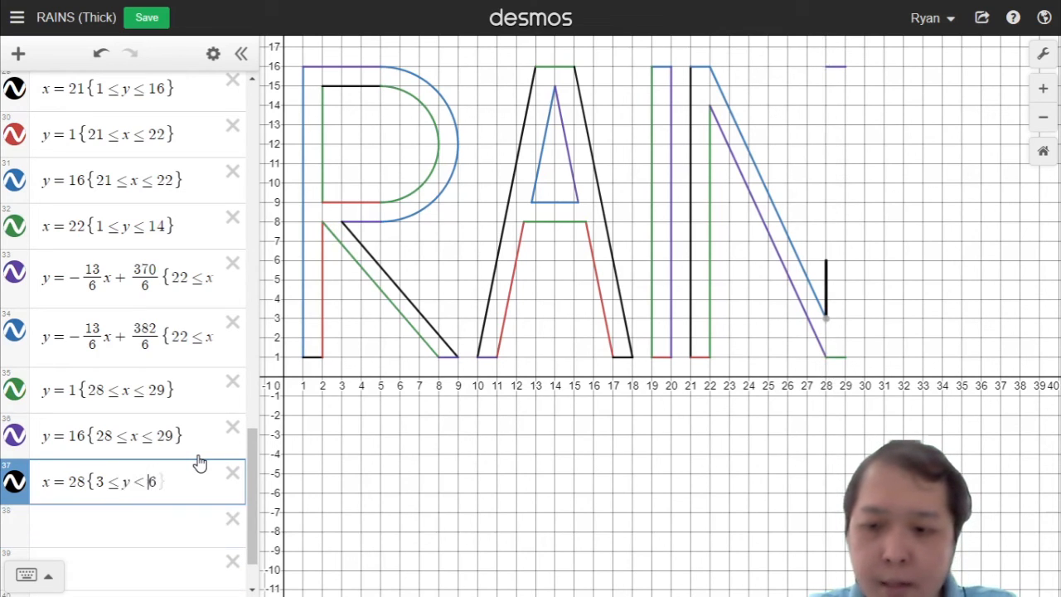
key(Left)
text(1)
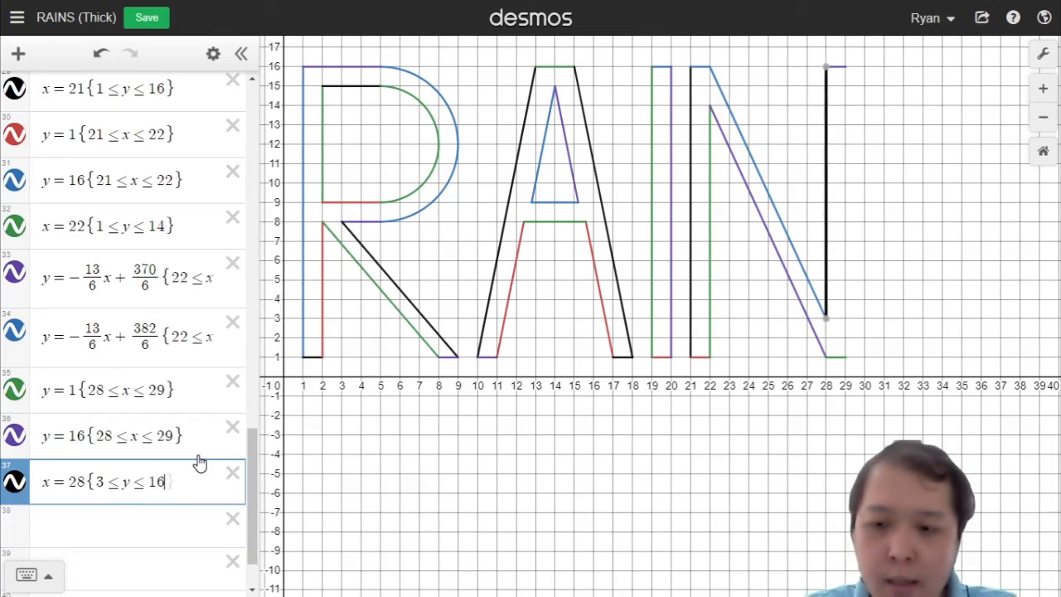
key(Right)
key(Right)
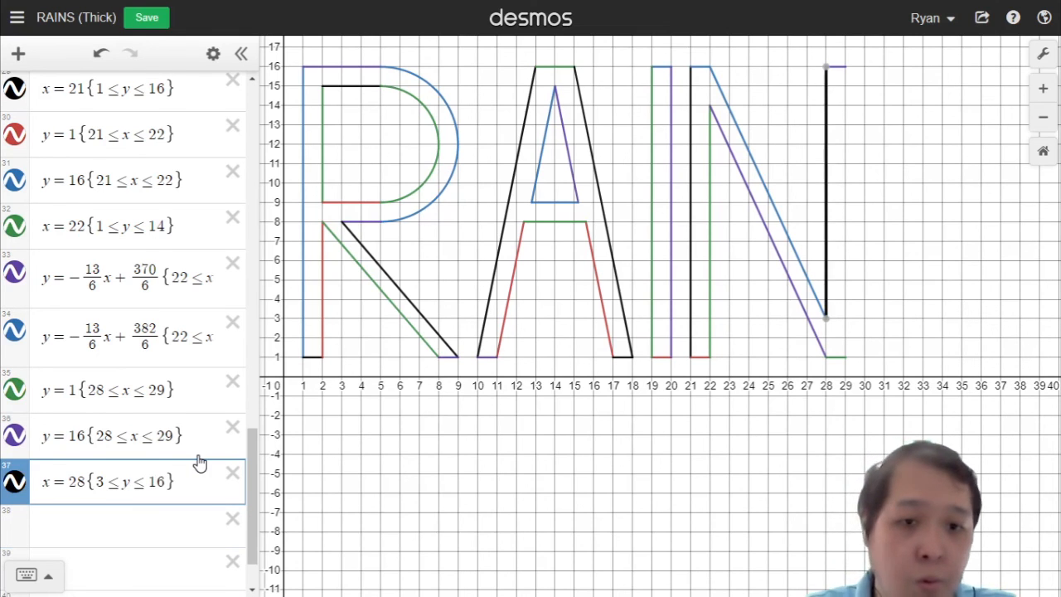
Step: Duplicate the vertical and change it to x = 29 {1 ≤ y ≤ 16} for the outer right edge
scroll(199, 455, down, 1)
key(ctrl+a)
click(150, 505)
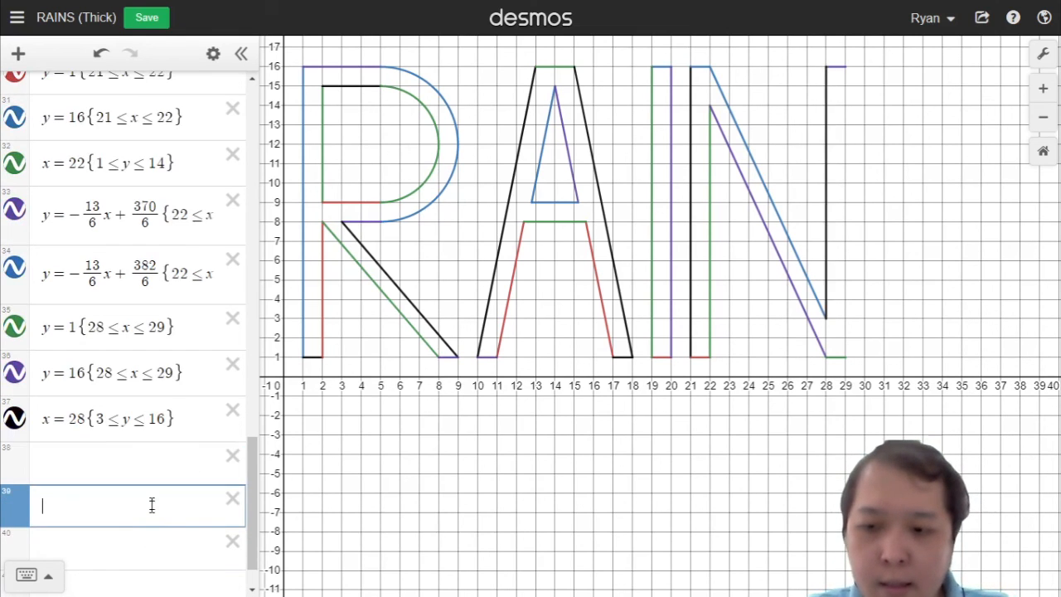
key(ctrl+v)
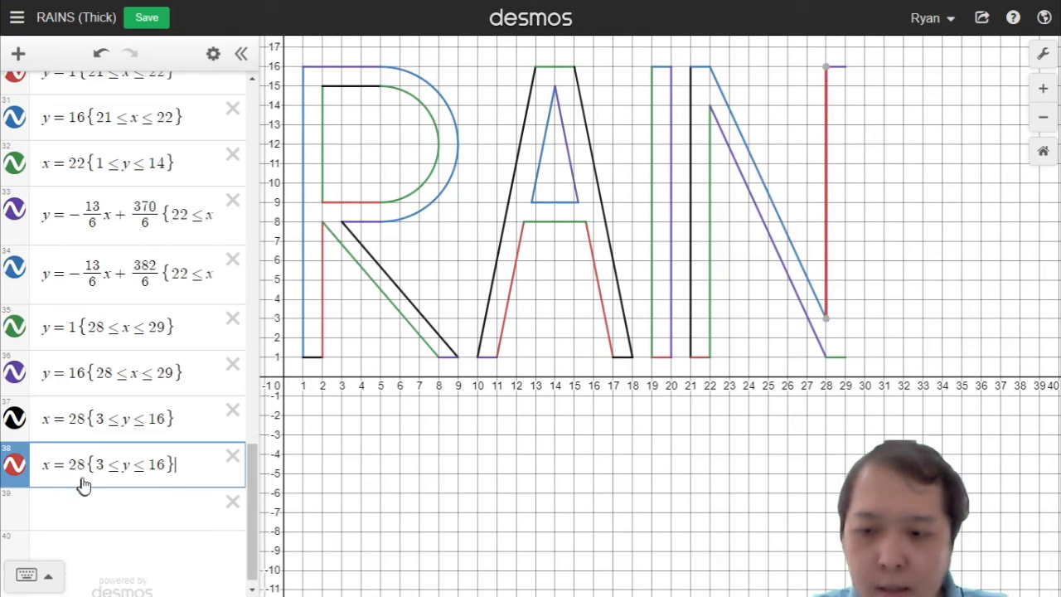
click(85, 471)
key(BackSpace)
text(9)
key(End)
key(Left)
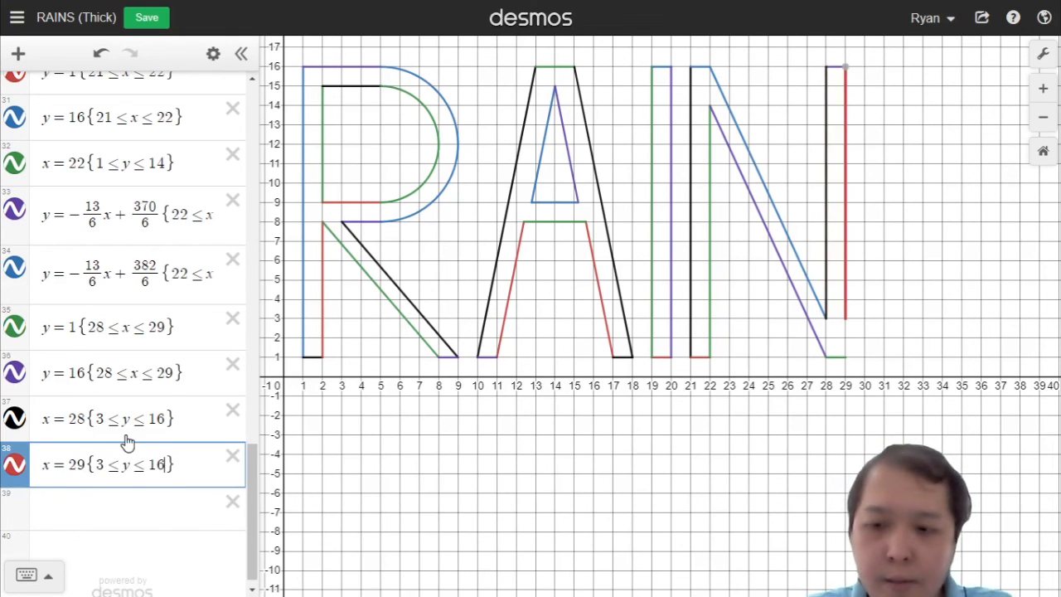
key(Left)
key(Left)
key(Left)
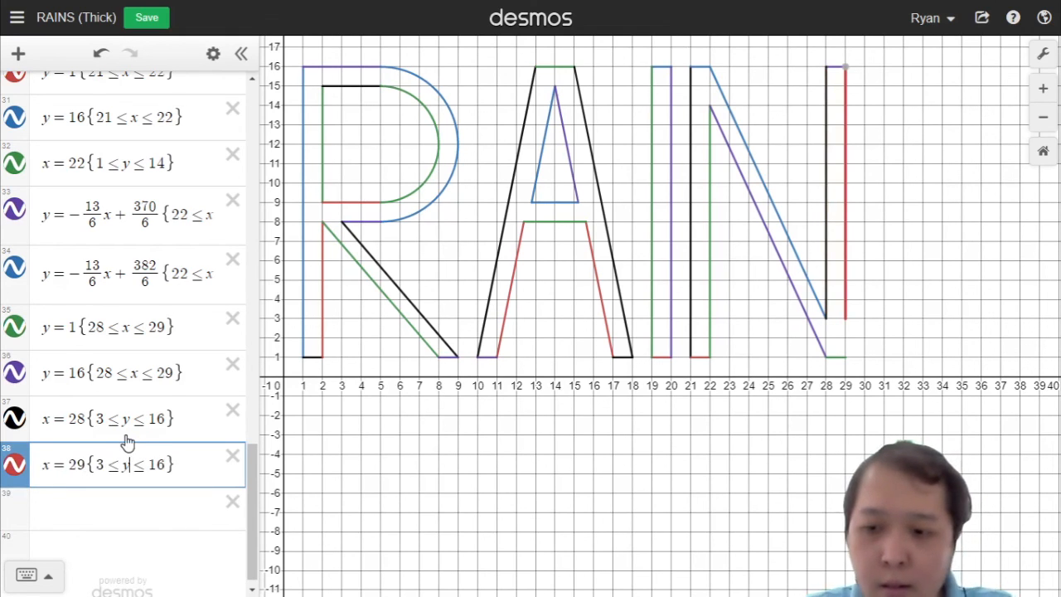
key(BackSpace)
text(1)
key(Return)
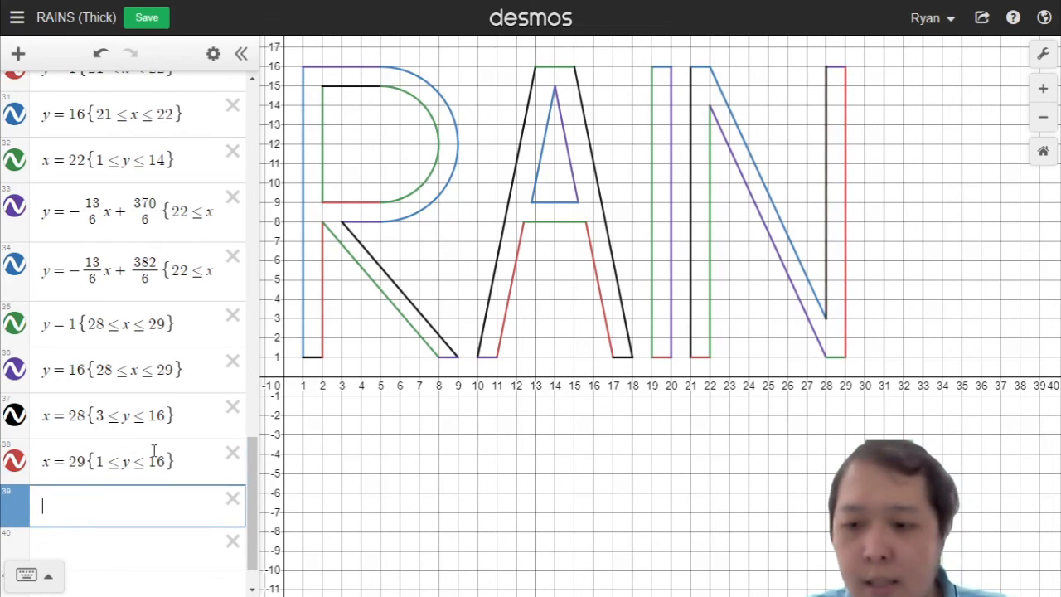
Step: Remove the extra blank row and add the S's upper arc y − 12 = √(16 − (x − 34)²)
scroll(149, 457, down, 1)
click(117, 499)
click(231, 488)
click(90, 540)
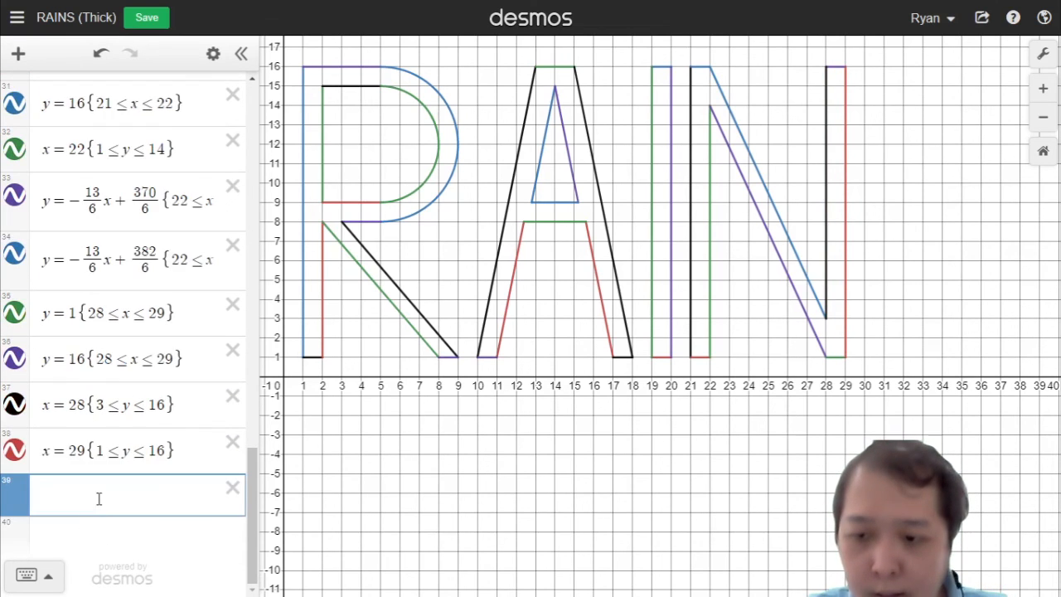
click(231, 503)
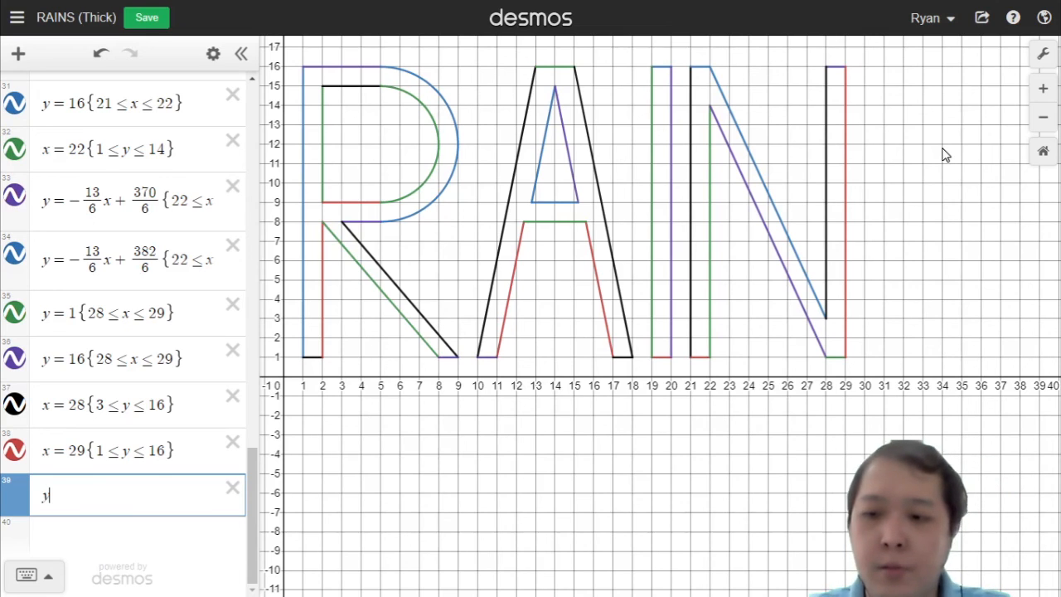
text(=)
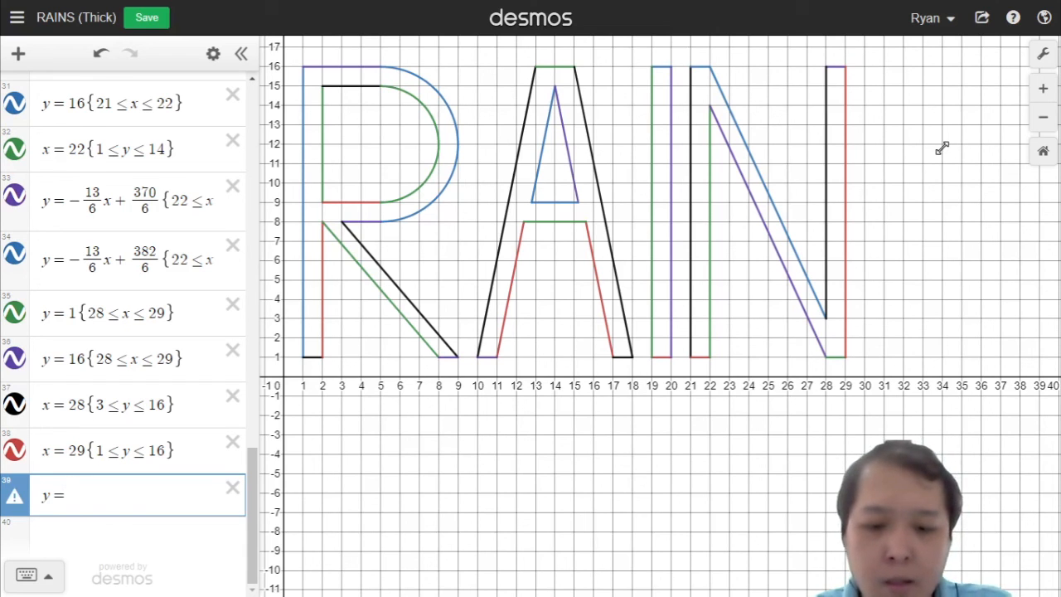
text(x)
key(BackSpace)
text(sqrt)
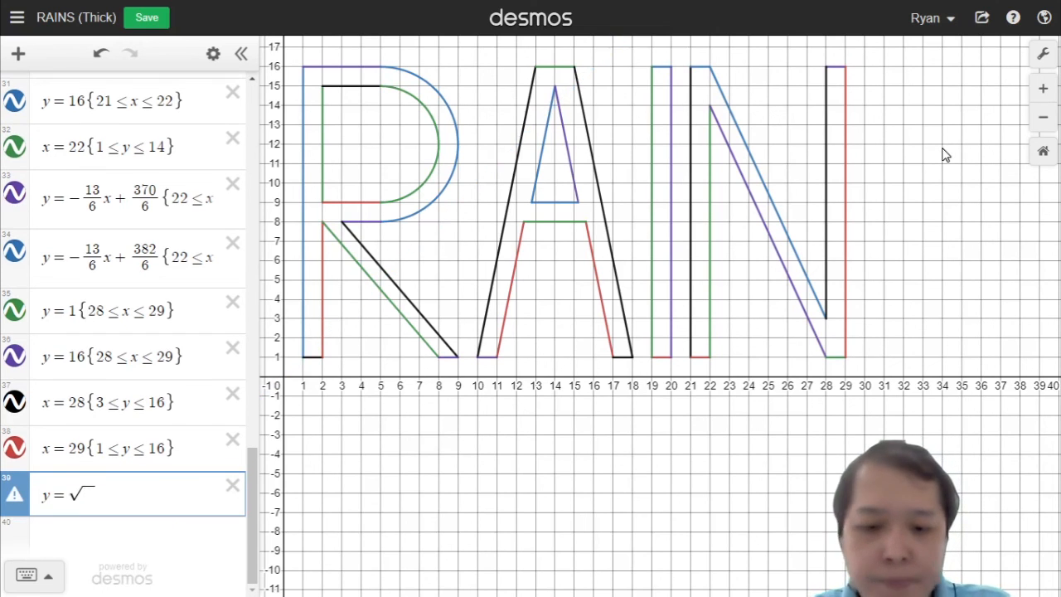
text(16)
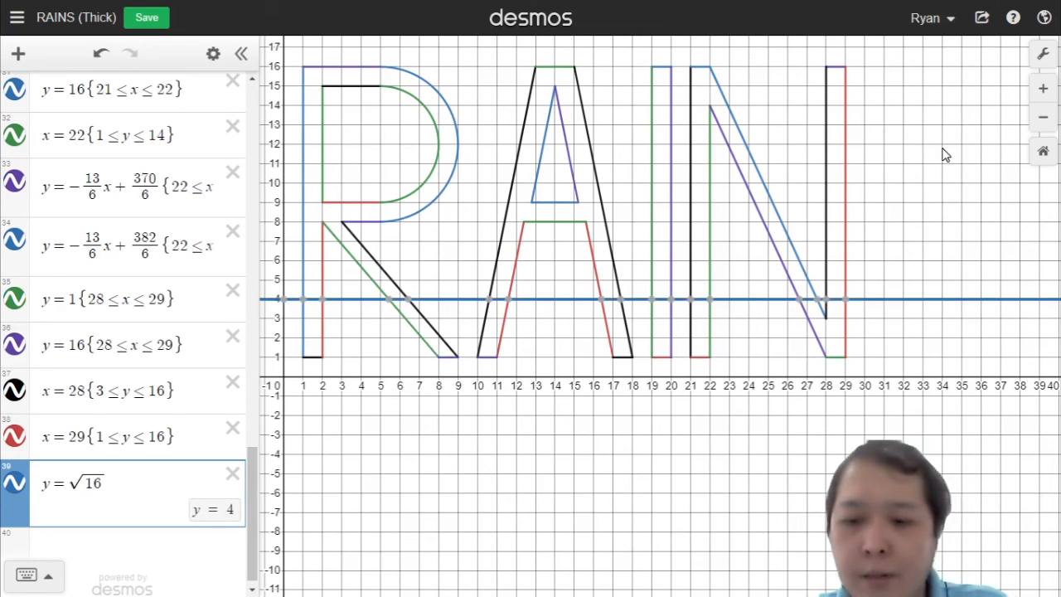
text(-(x-)
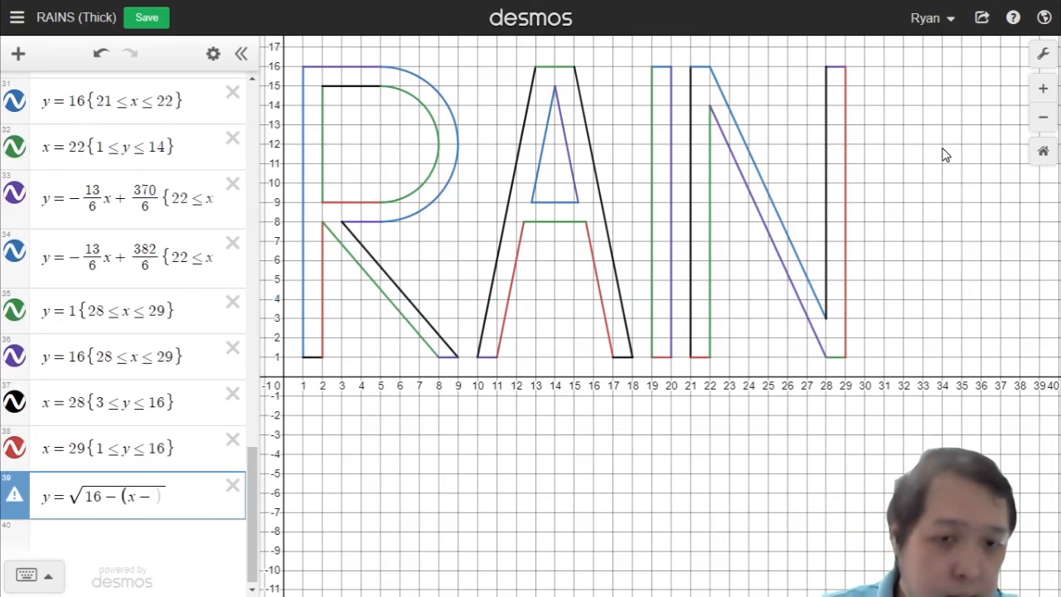
text(34)^2)
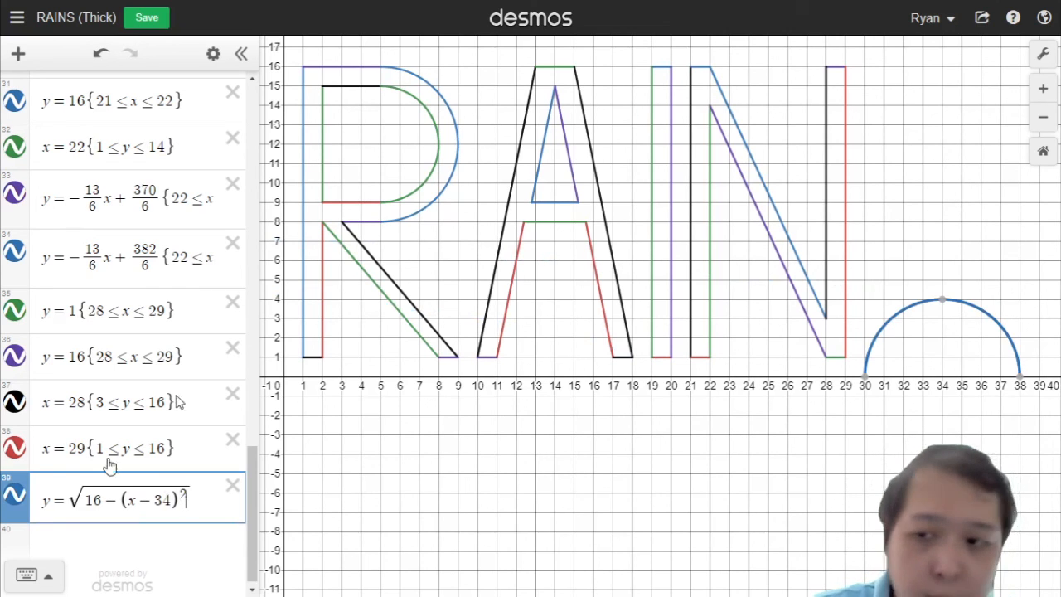
key(Home)
key(Right)
text(-12)
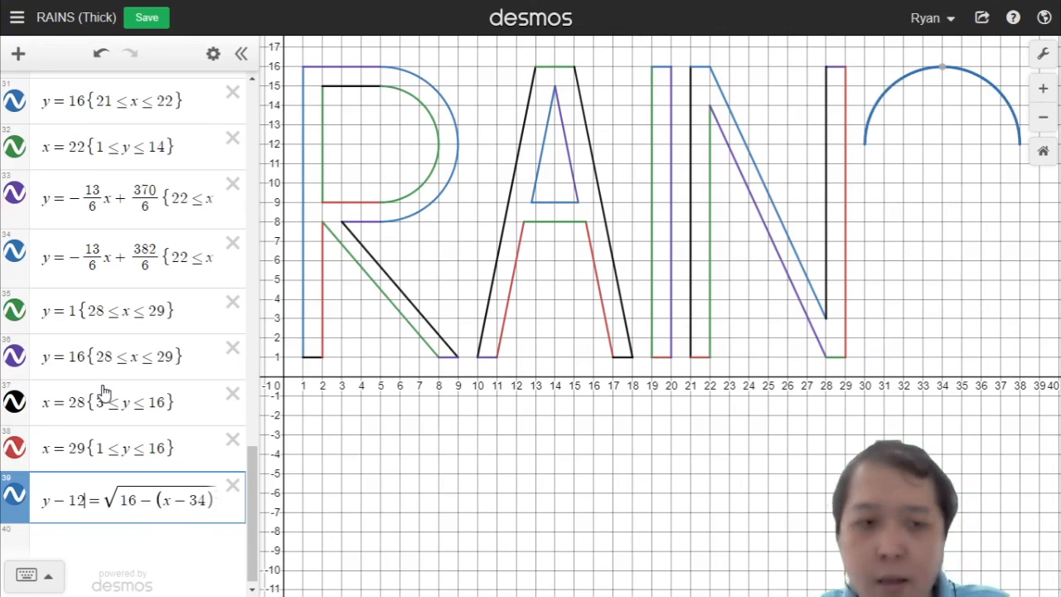
key(End)
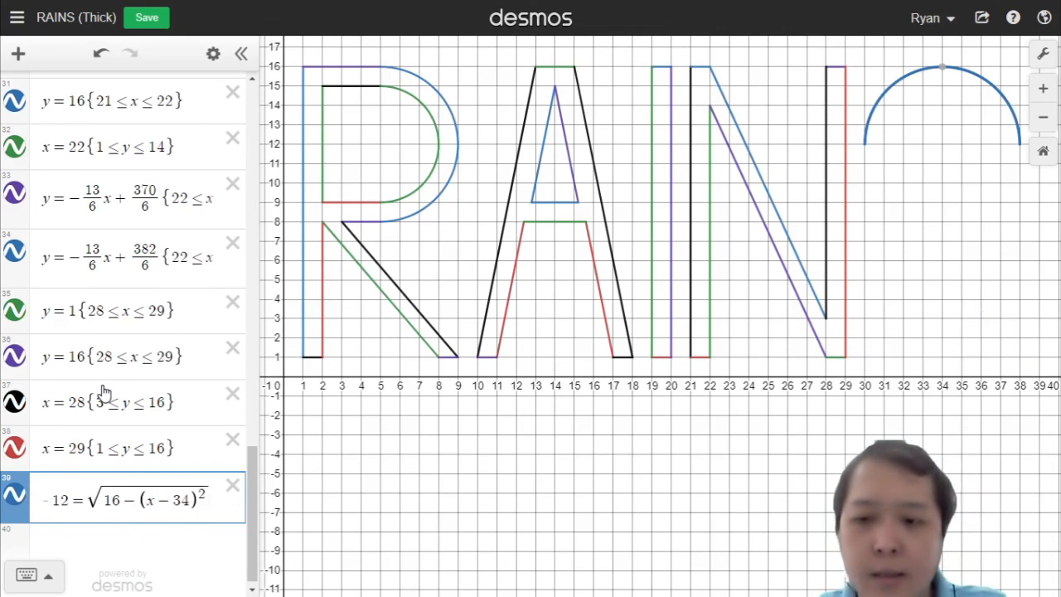
key(Return)
Step: Duplicate the arc with a negative root, restricted to 30 ≤ x ≤ 34, for the S's lower-left quarter
click(147, 466)
key(ctrl+a)
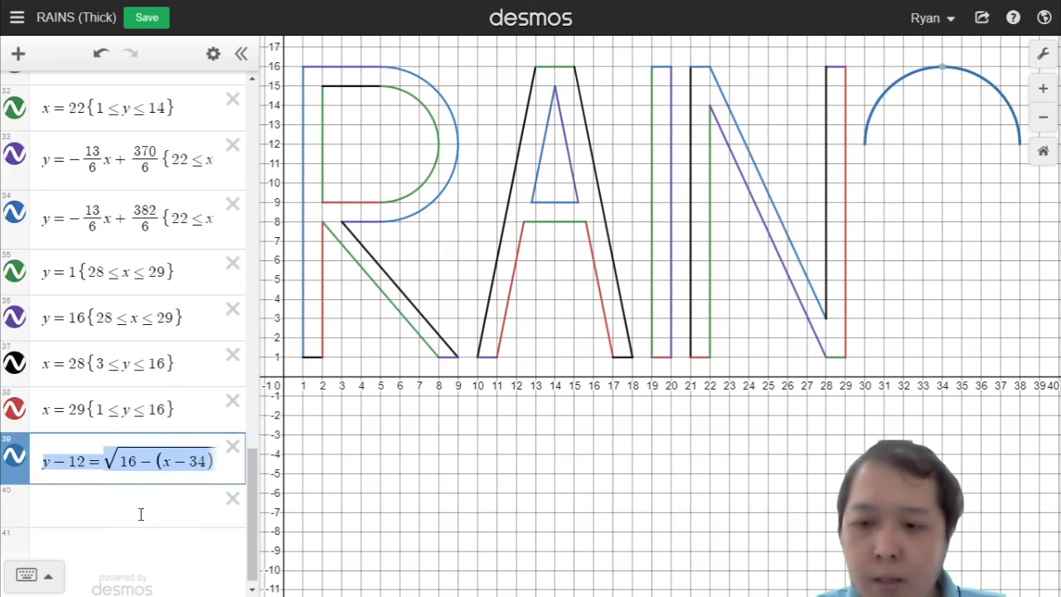
key(ctrl+c)
click(141, 514)
key(ctrl+v)
click(86, 505)
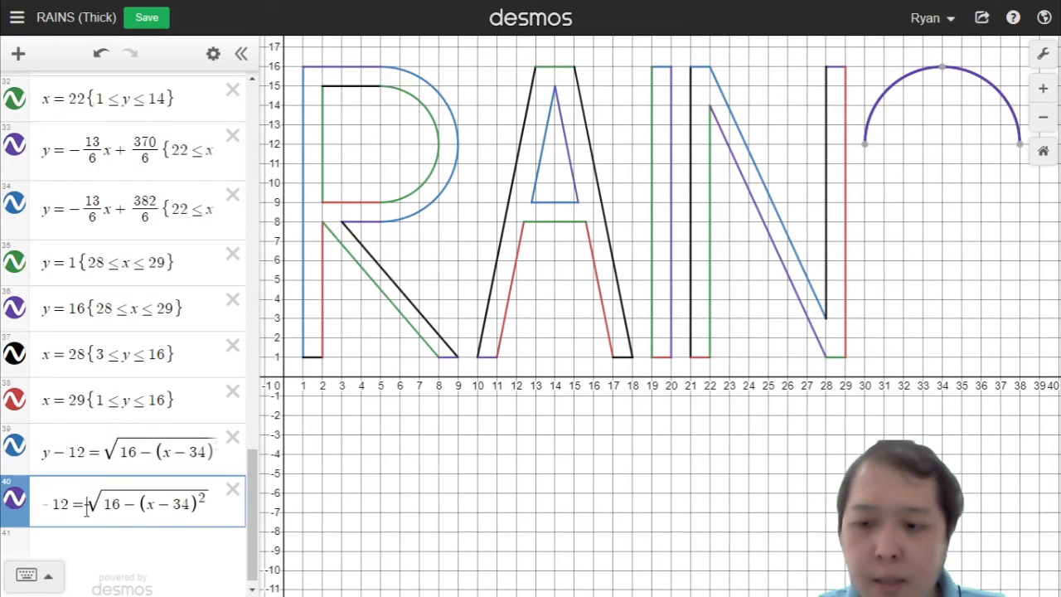
text(-)
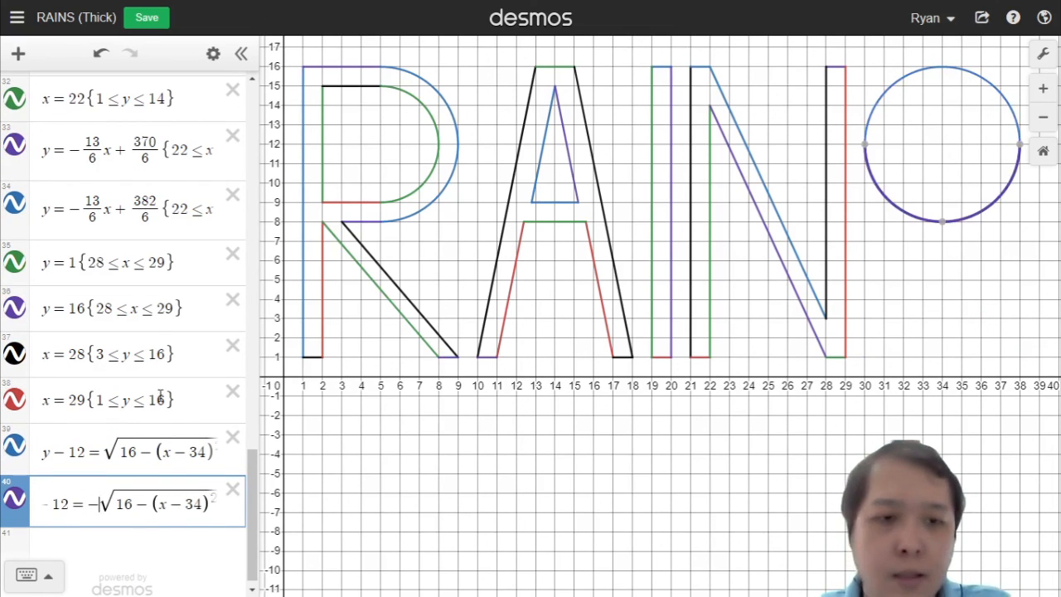
key(End)
text({)
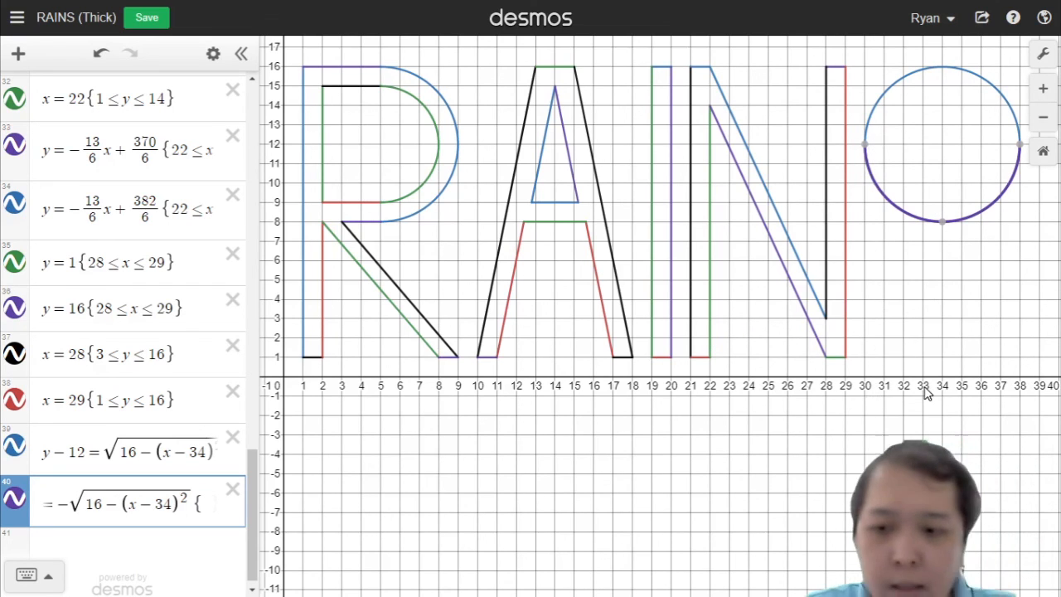
text(30<=x<=34})
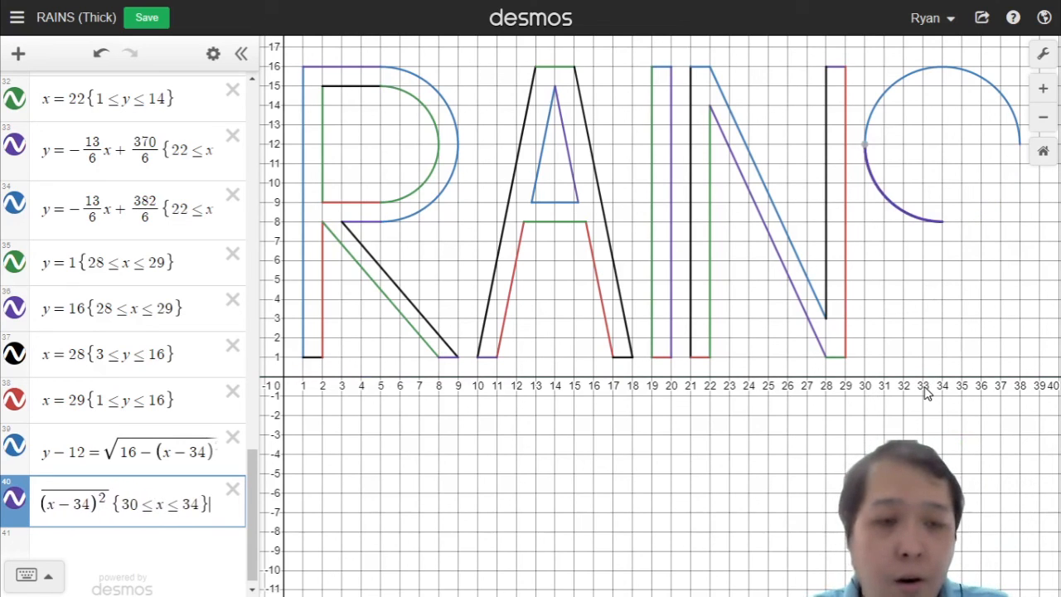
key(Return)
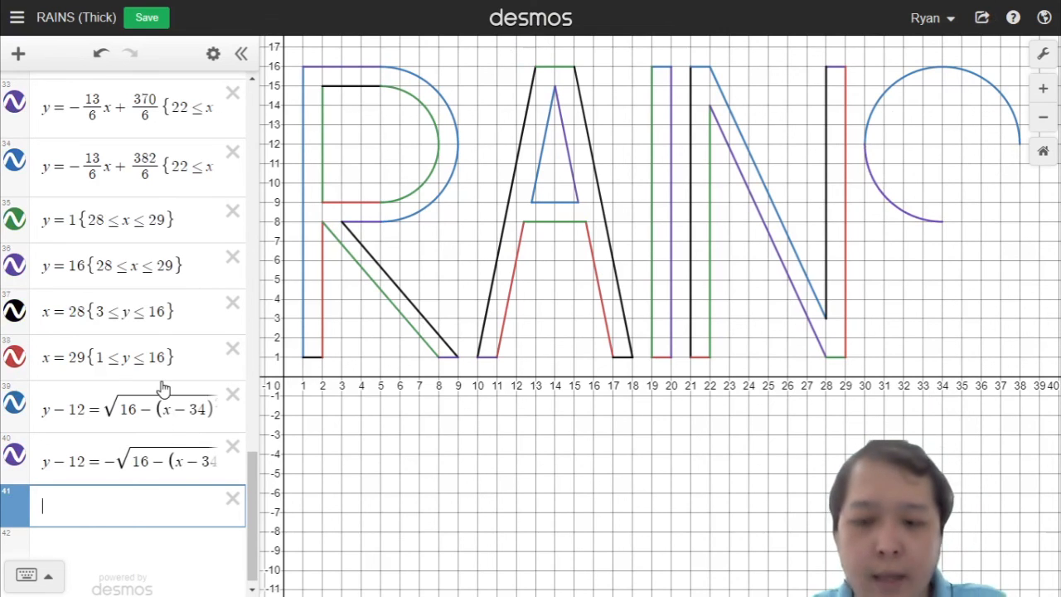
text(y=)
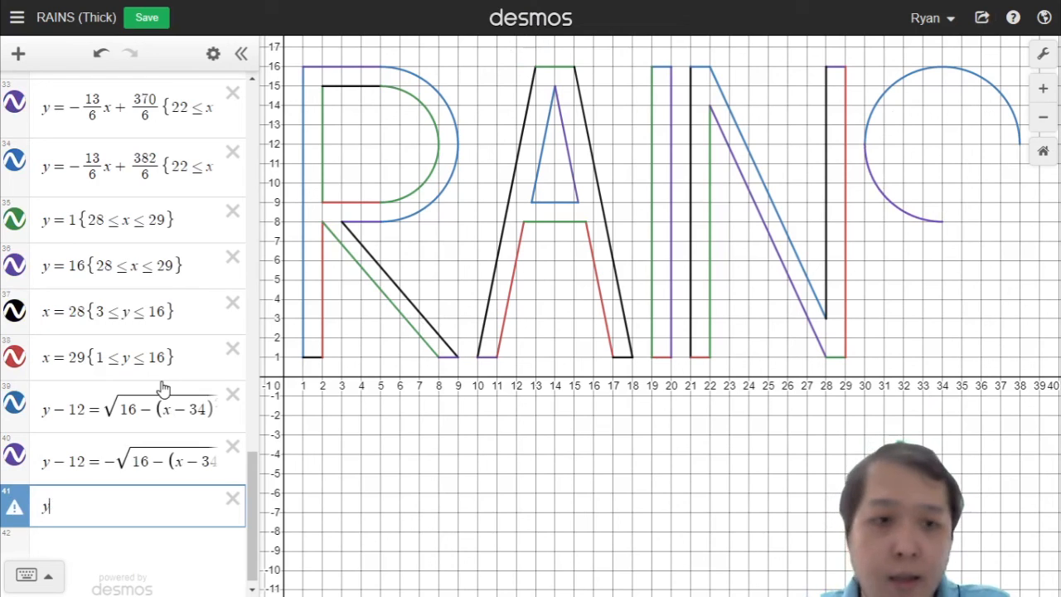
key(BackSpace)
key(BackSpace)
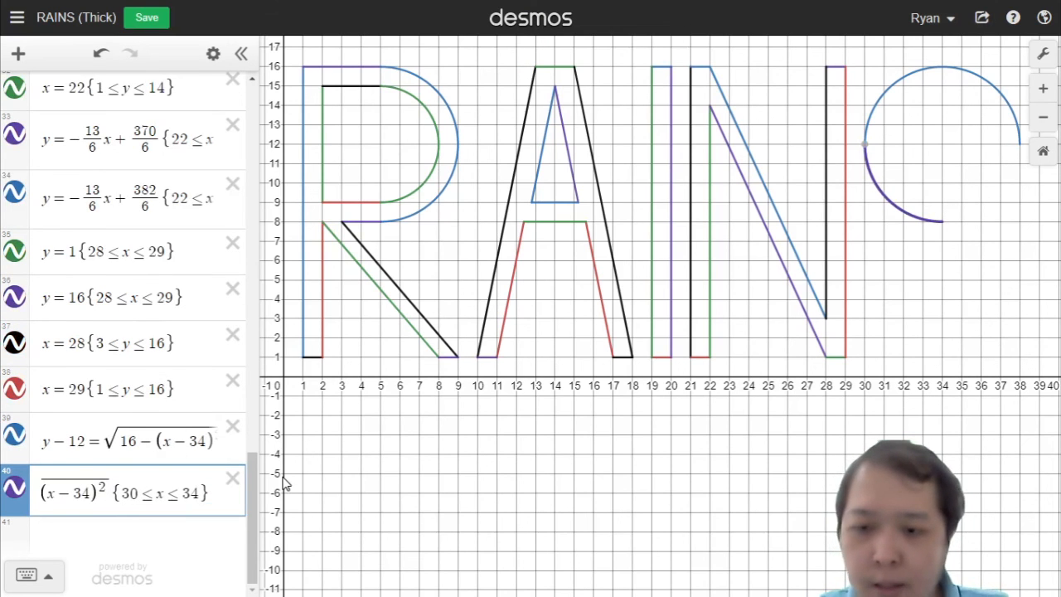
key(Return)
Step: Duplicate the S's upper arc and change its radius term to 9, giving the inner arc y − 12 = √(9 − (x − 34)²)
click(108, 425)
key(ctrl+a)
key(ctrl+c)
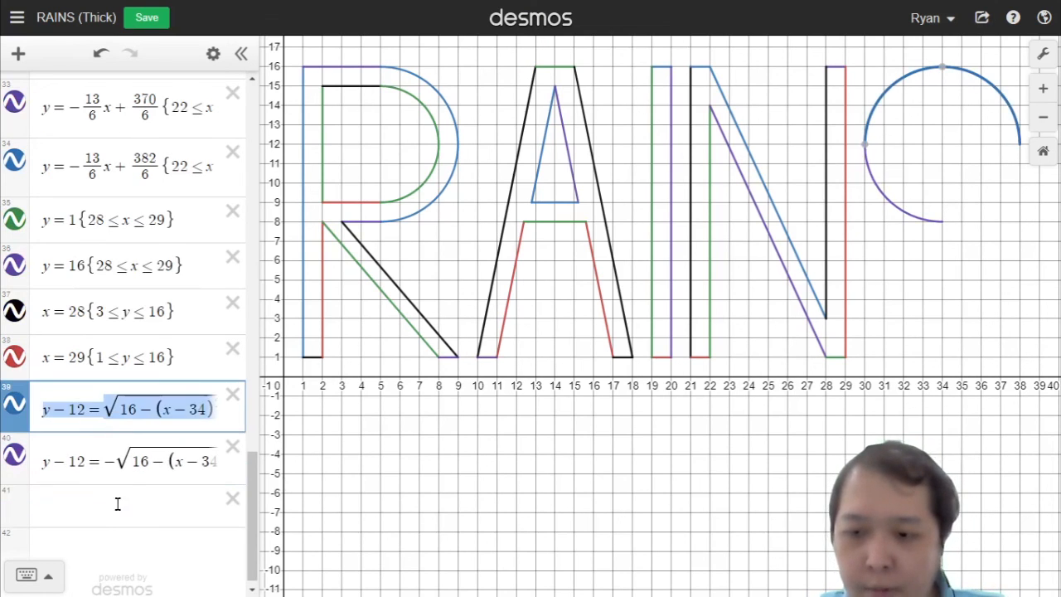
click(116, 503)
key(ctrl+v)
click(131, 507)
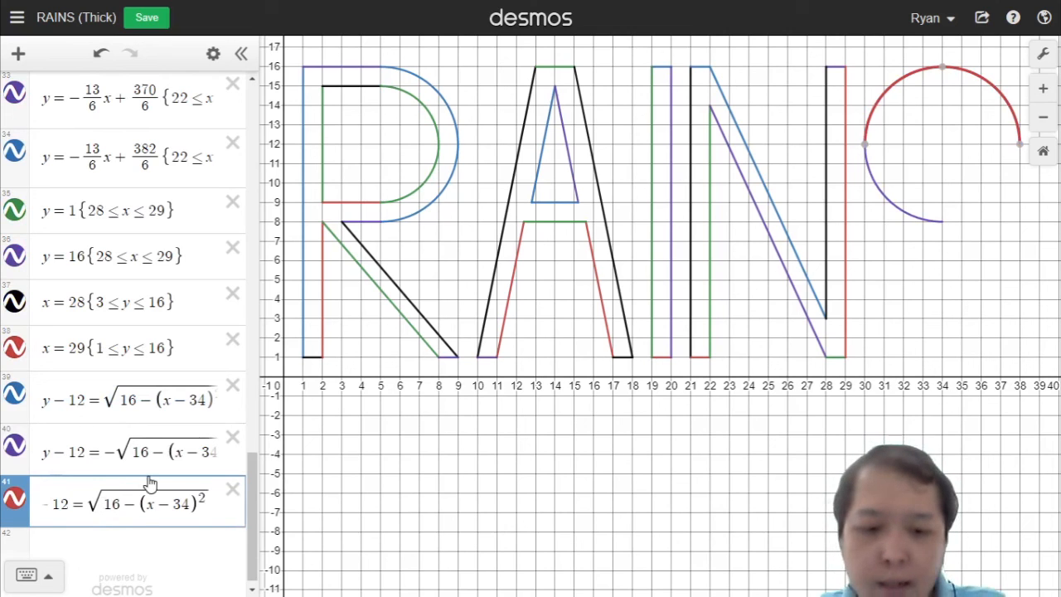
key(BackSpace)
key(BackSpace)
text(9)
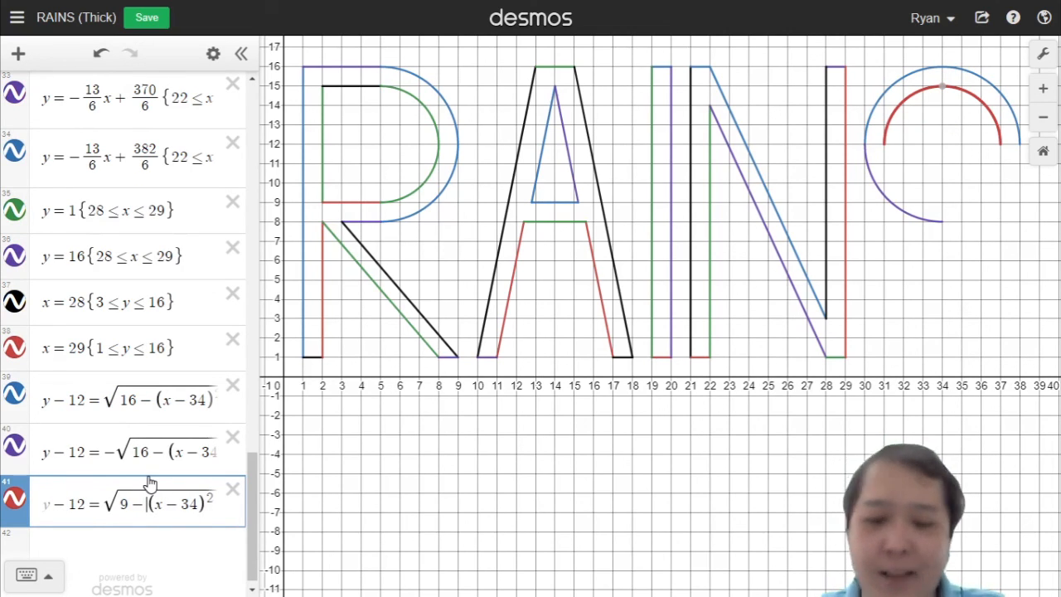
key(Return)
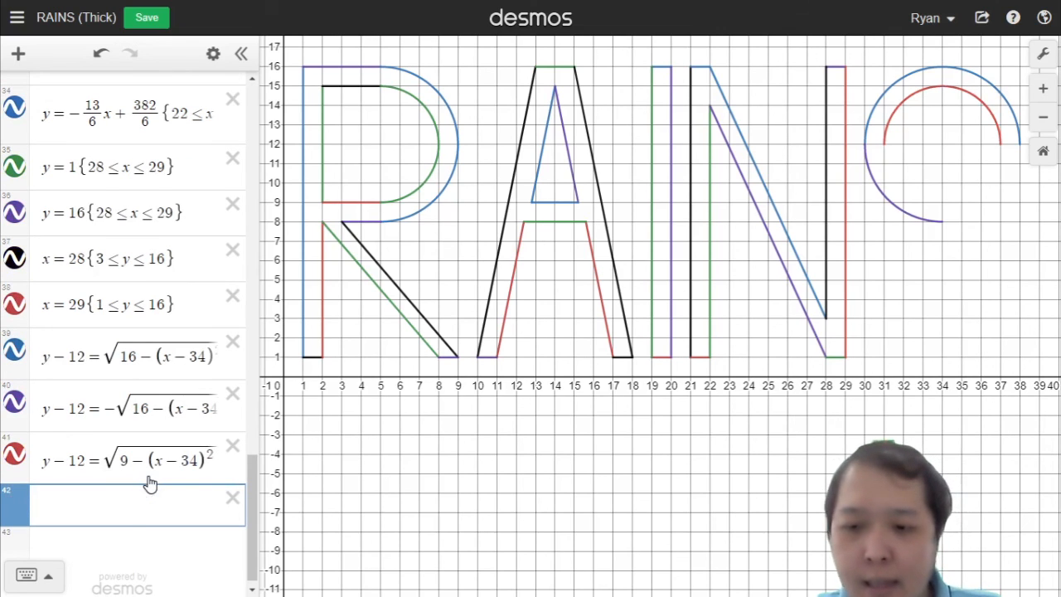
Step: Duplicate the inner arc, restrict it to 31 ≤ x ≤ 34, and make its root negative for the inner lower-left quarter
click(145, 478)
key(ctrl+a)
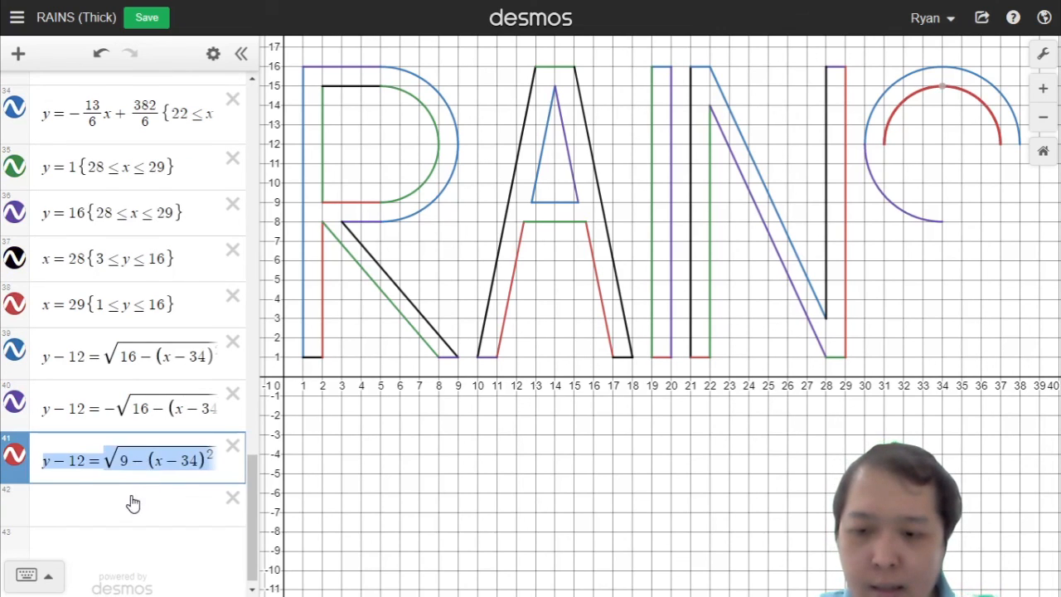
key(ctrl+c)
click(133, 503)
key(ctrl+v)
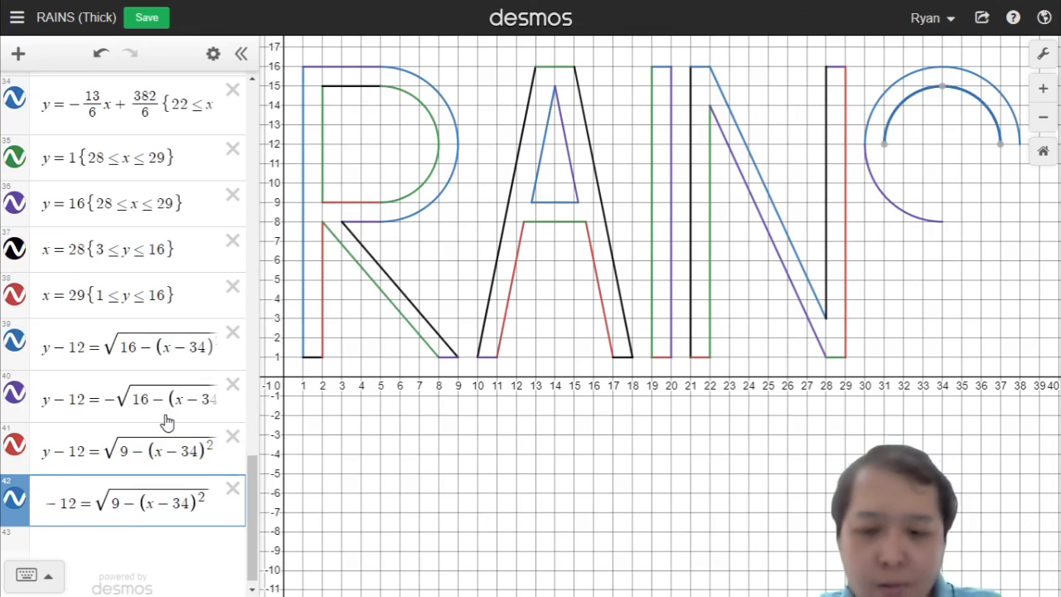
text({)
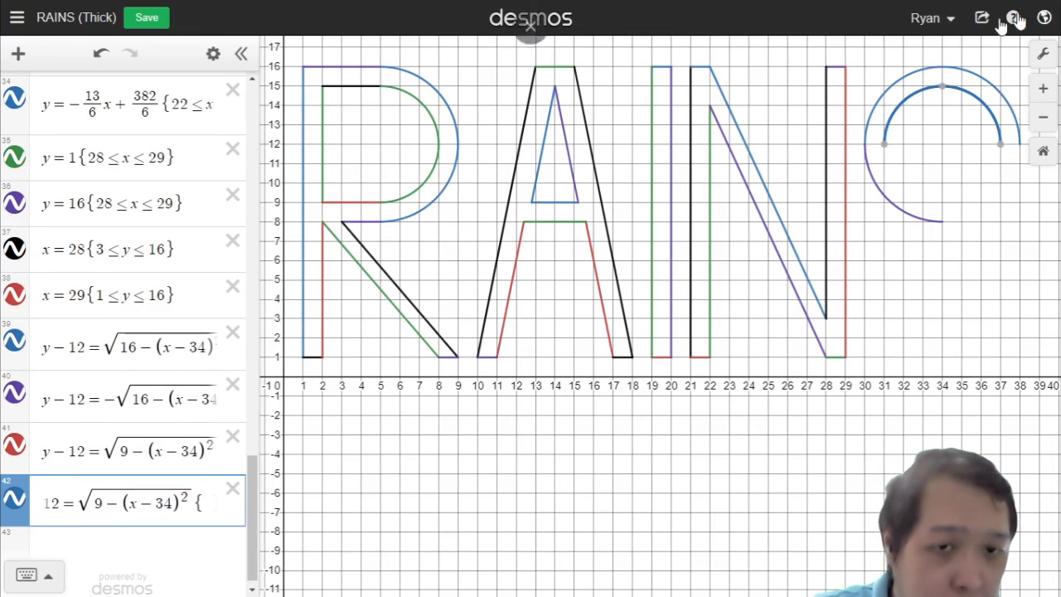
mouse_move(888, 150)
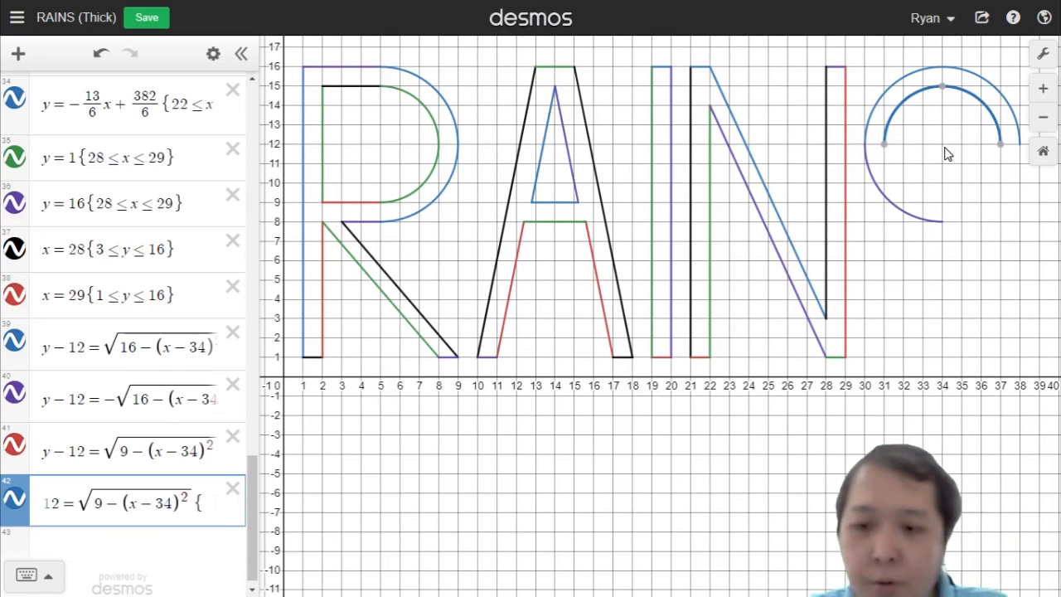
text(31<)
key(BackSpace)
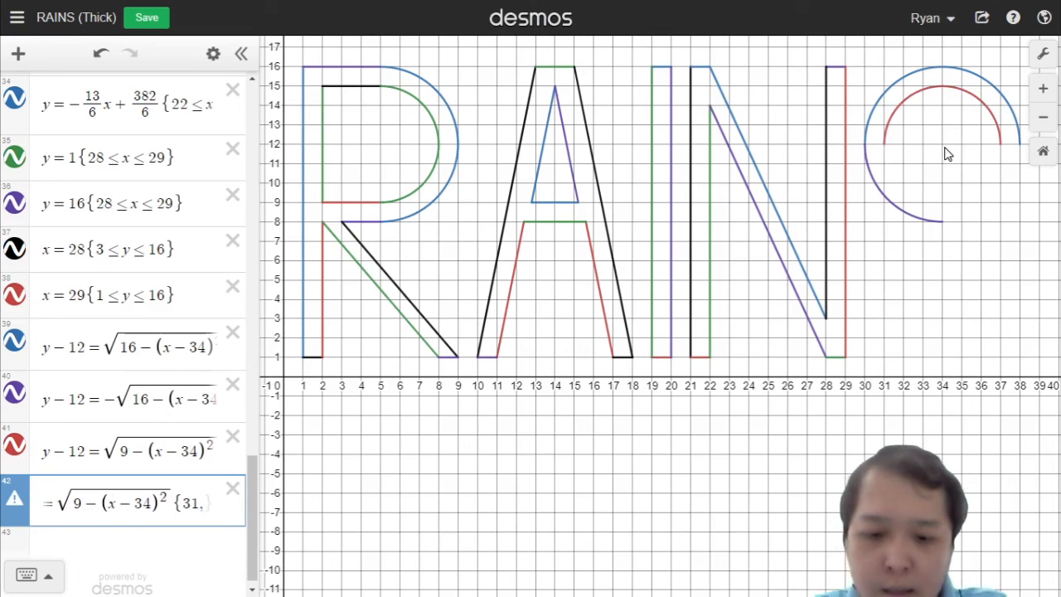
text(<=x<=34)
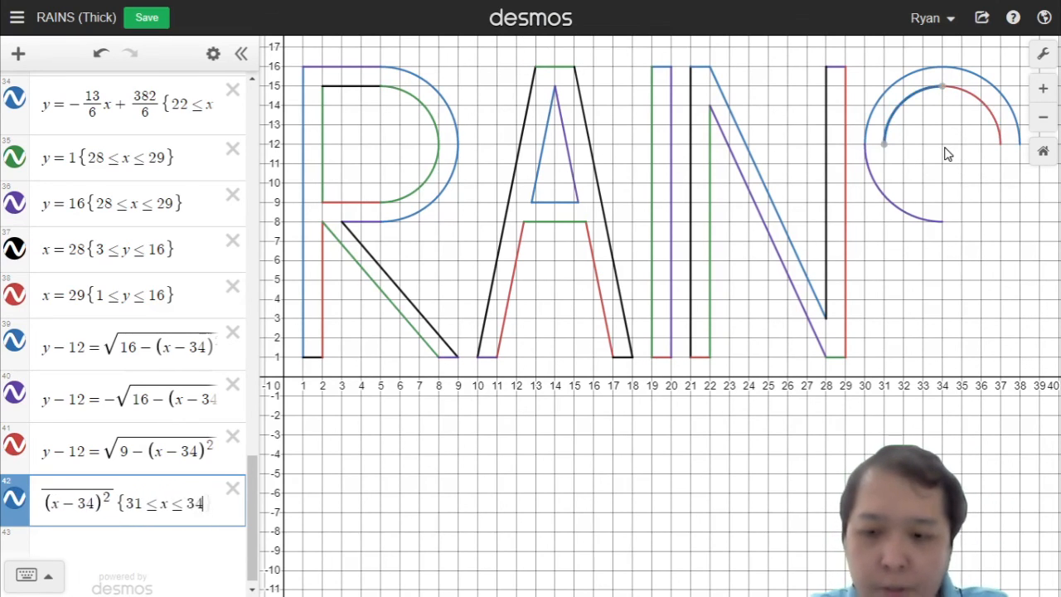
text(})
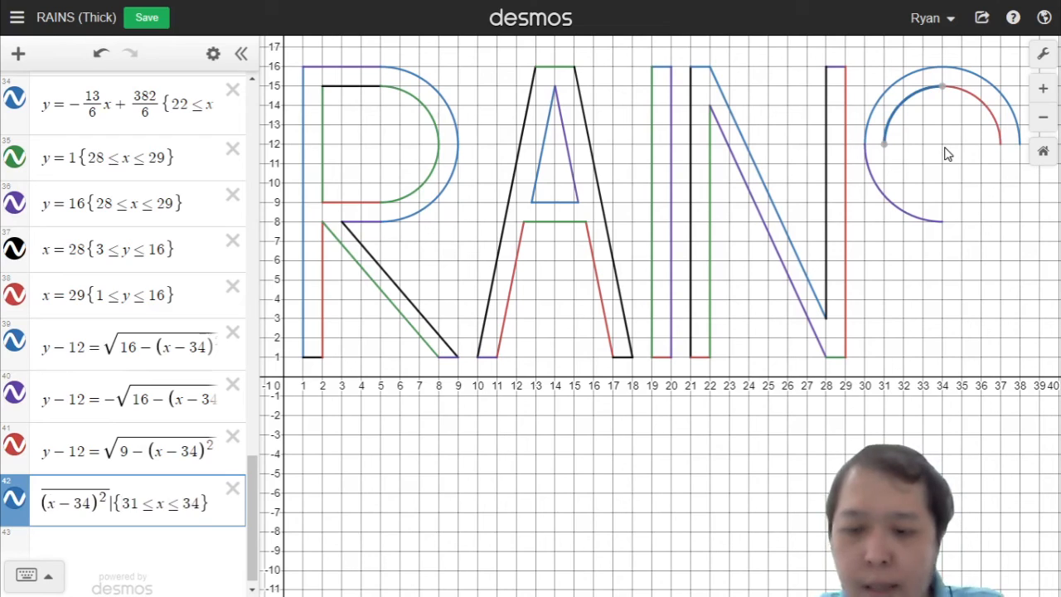
key(Left)
key(Left)
key(Left)
key(Left)
key(Left)
key(Left)
key(Left)
key(Left)
key(Left)
key(Left)
key(Left)
key(Left)
key(Left)
key(Left)
key(Left)
key(Left)
key(Left)
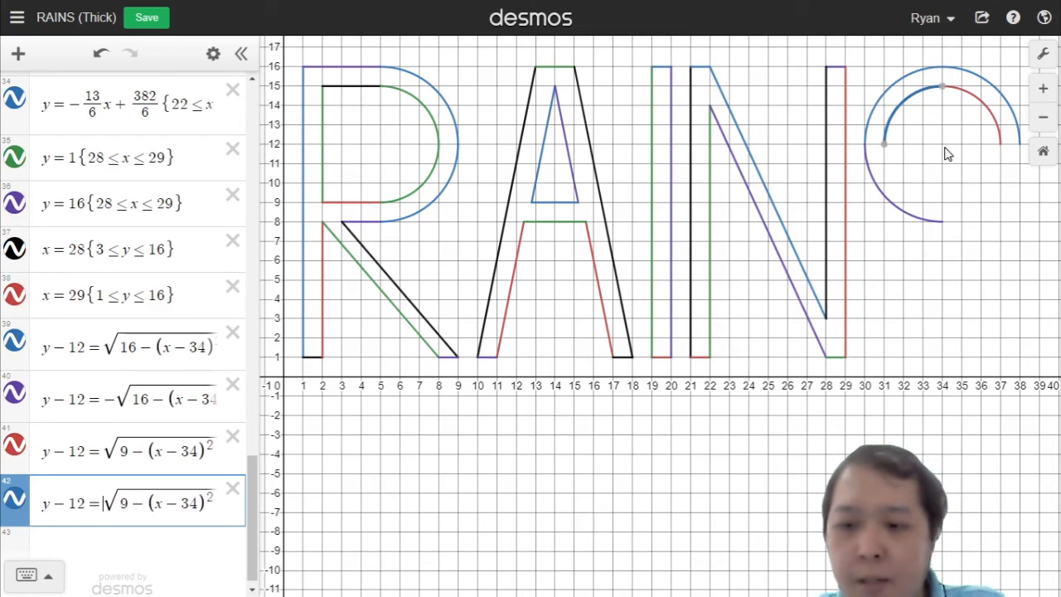
text(-)
key(Return)
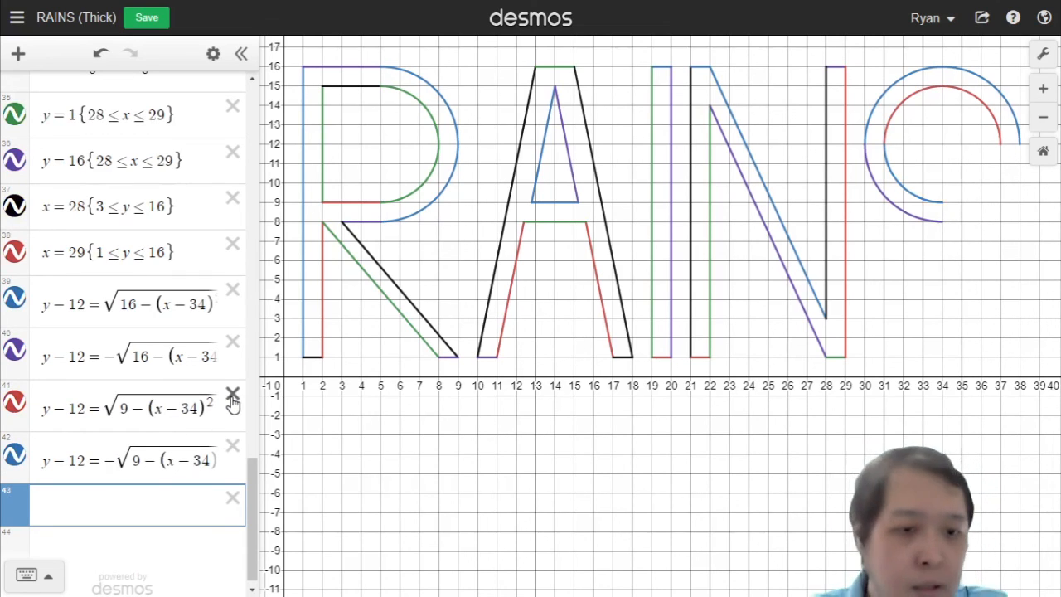
Step: Add the S's upper end cap y = 12 restricted to 37 ≤ x ≤ 38
text(=1)
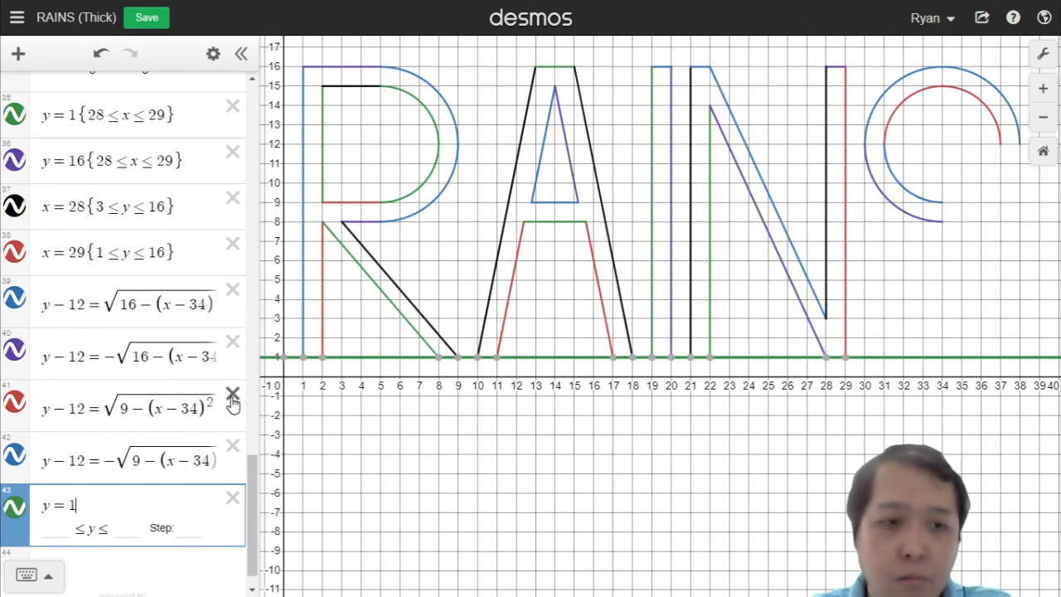
key(BackSpace)
text(12)
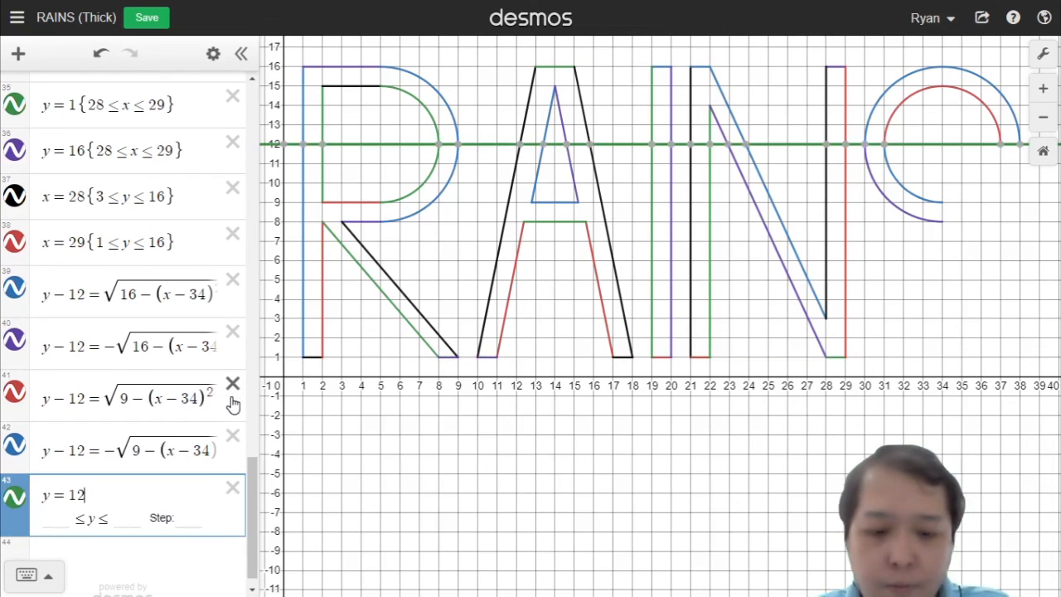
text({)
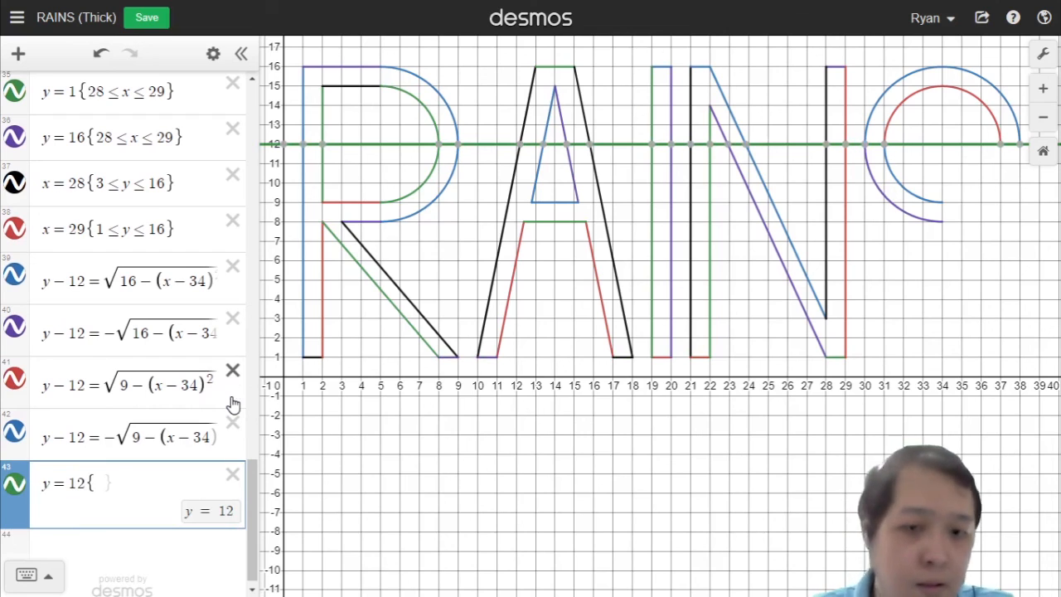
text(37<=x<=3)
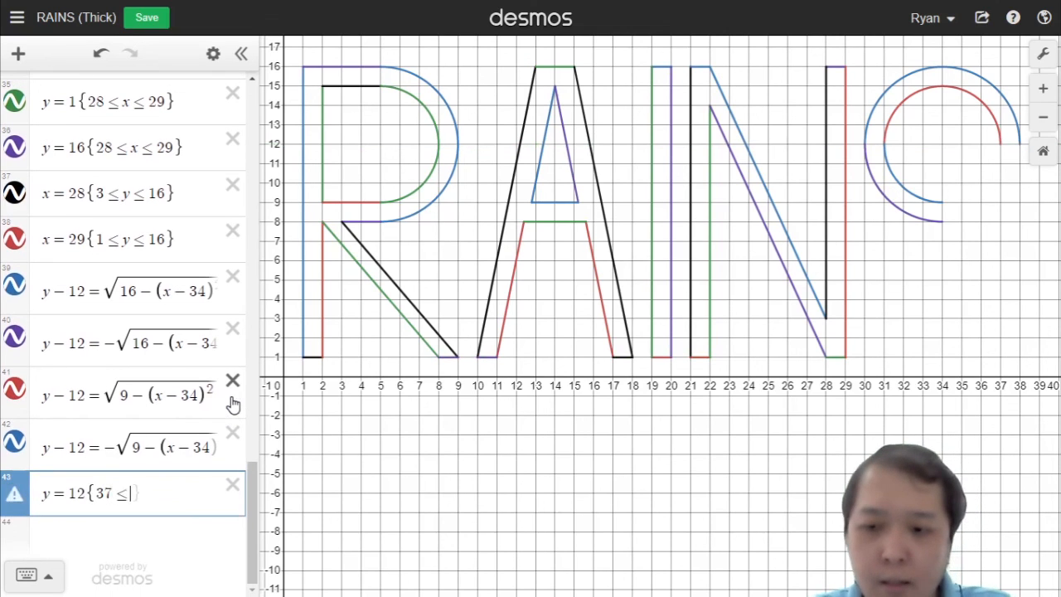
text(8)
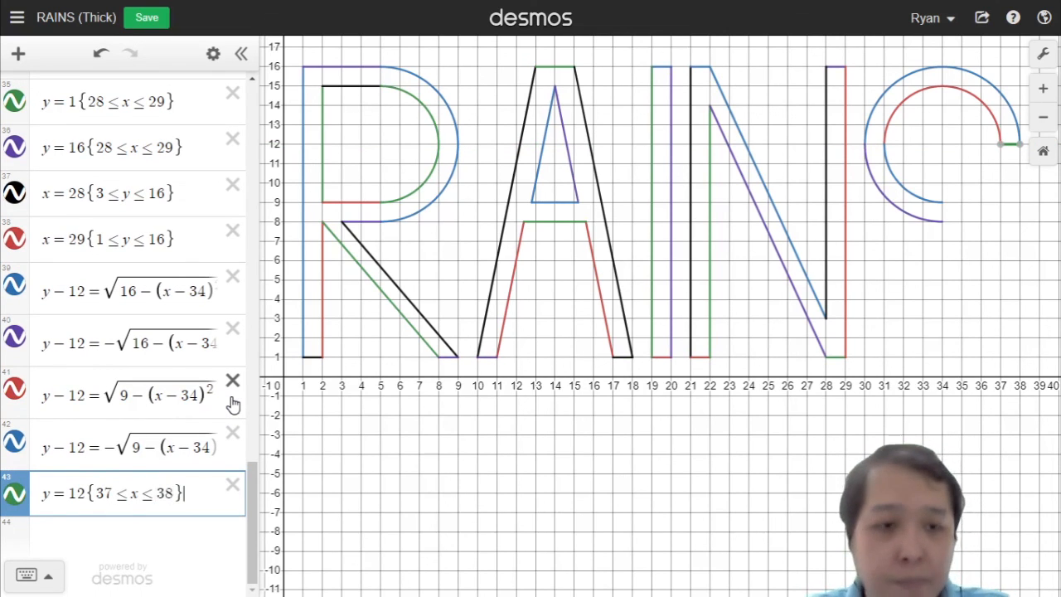
key(Return)
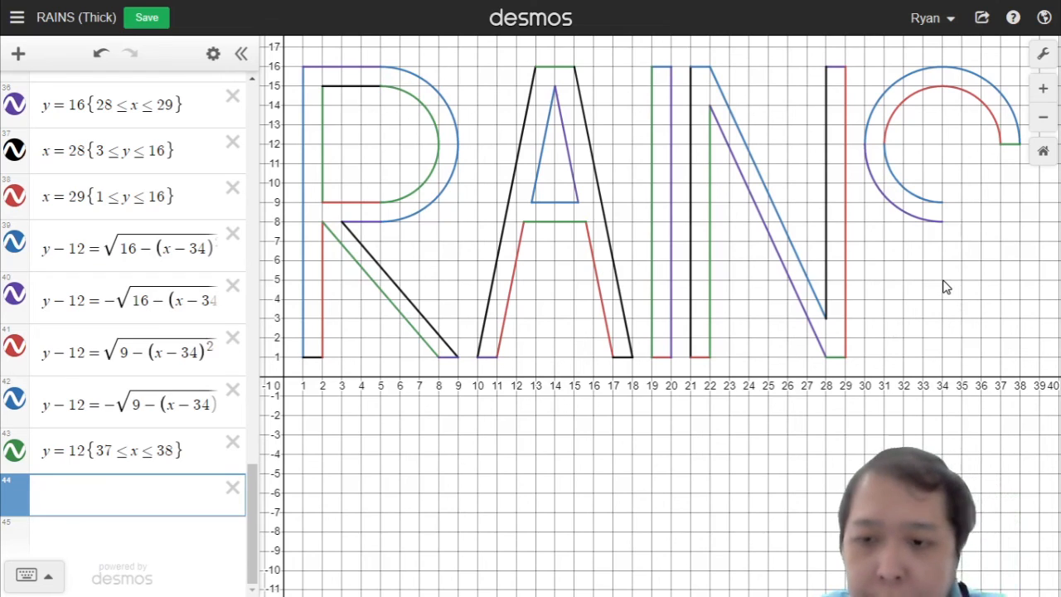
Step: Add a new semicircle y = √(16 − (x − 34)²) for the S's lower part
text(y=)
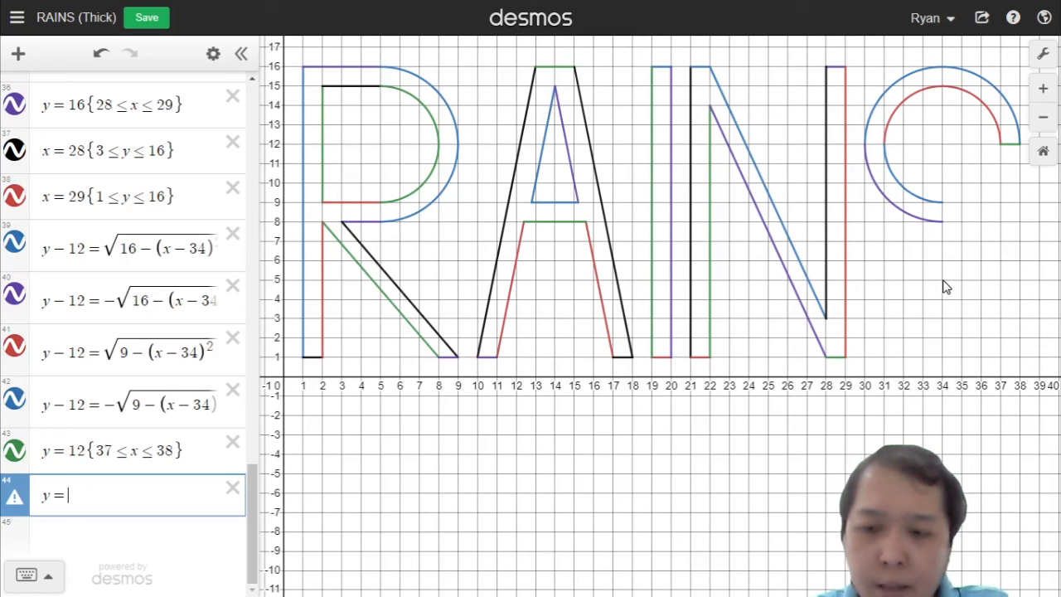
text(s)
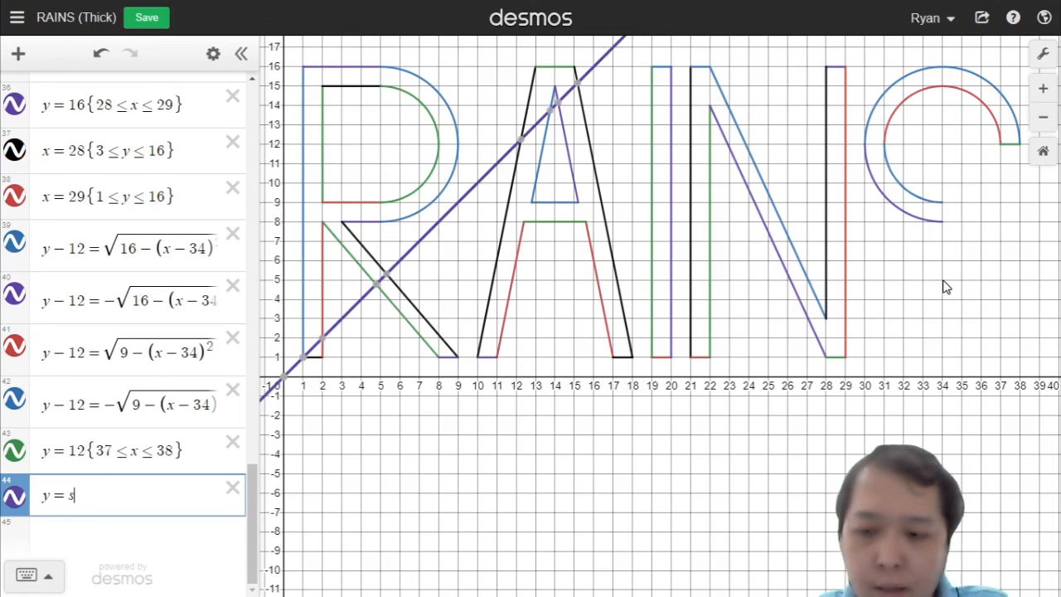
text(qrt16)
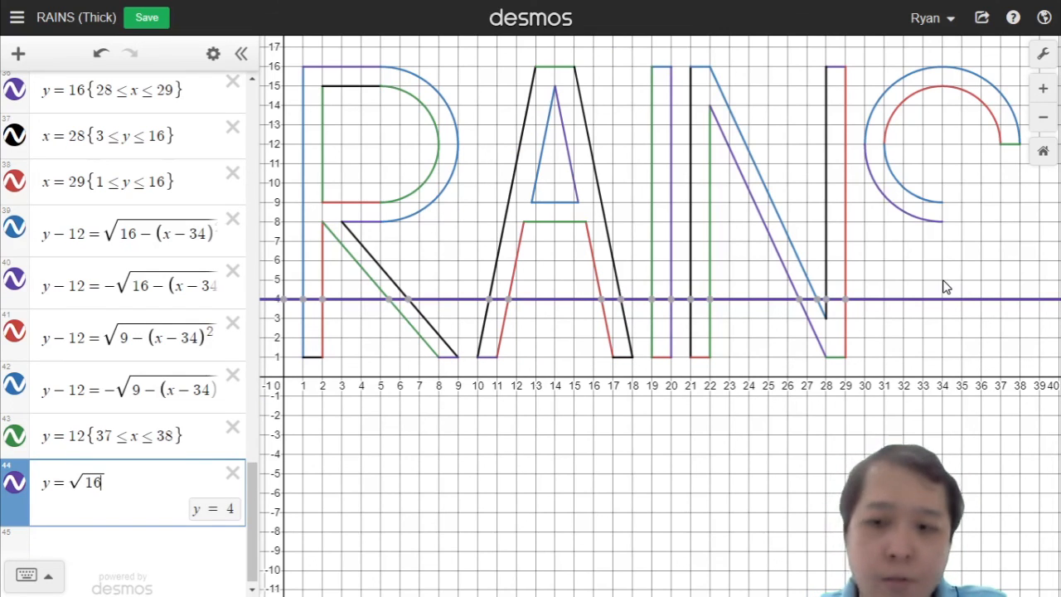
text(-(x)
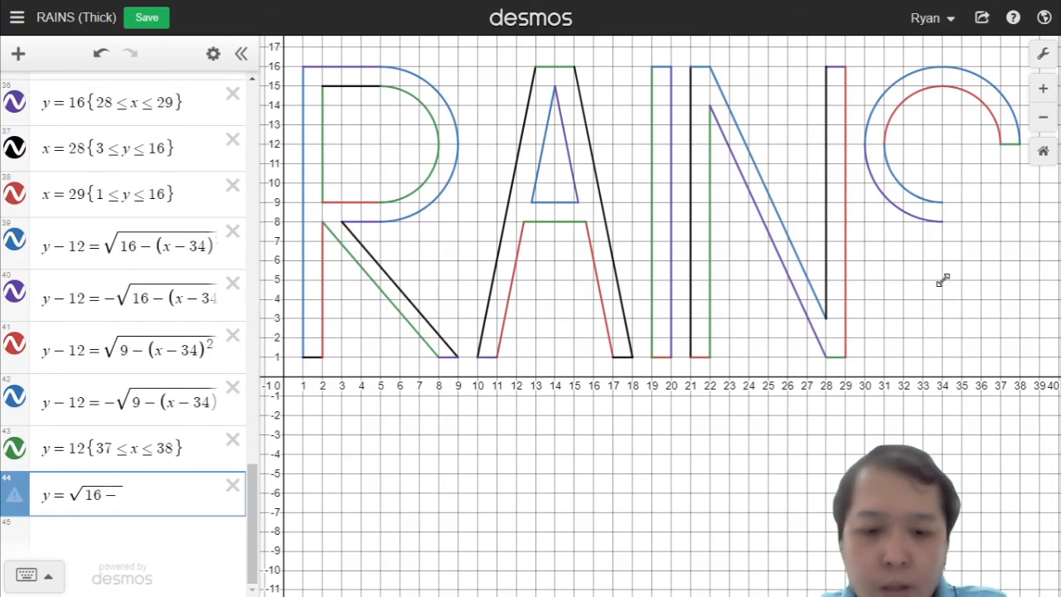
text(-34))
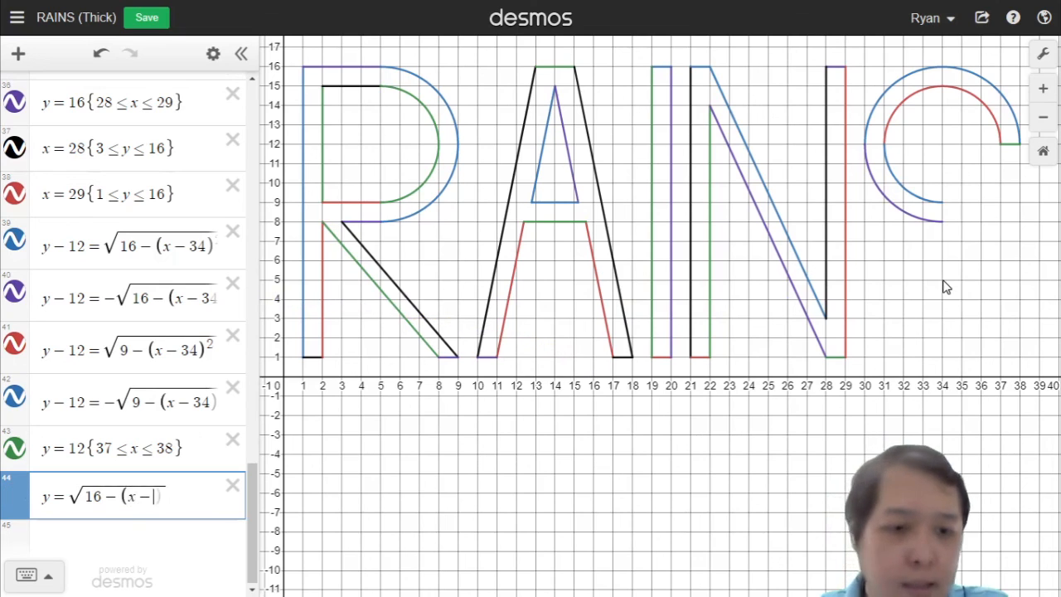
text(^2)
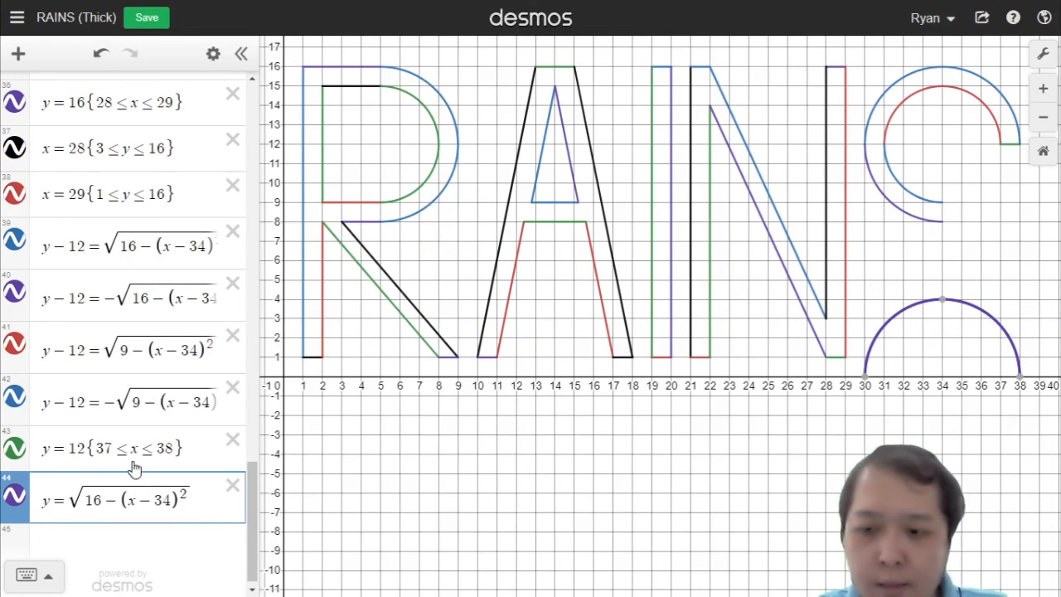
Step: Shift the new semicircle to y − 5 = √(16 − (x − 34)²) and restrict it to 34 ≤ x ≤ 38
click(51, 499)
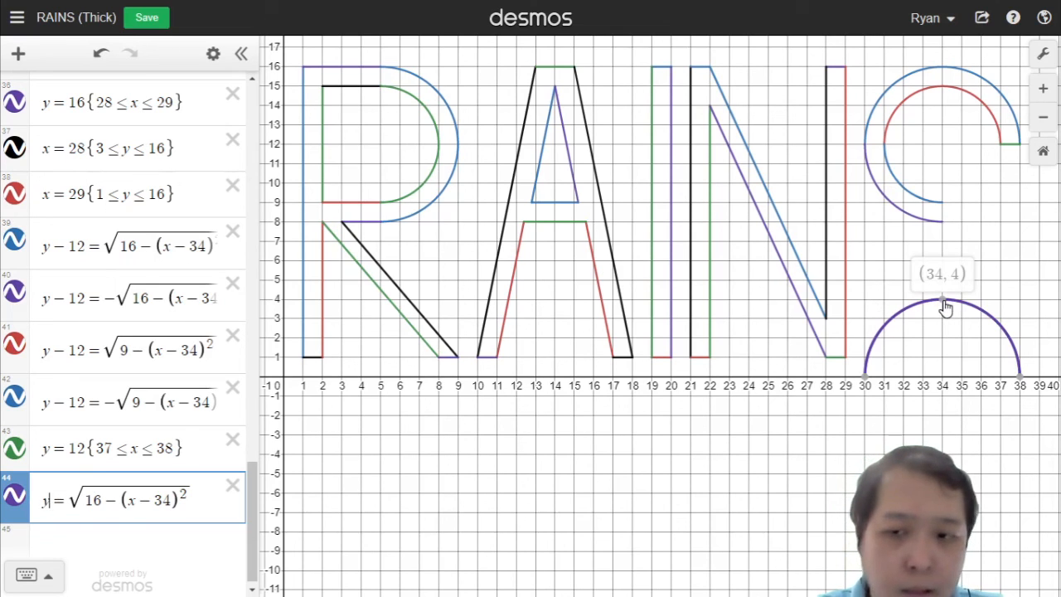
text(-4)
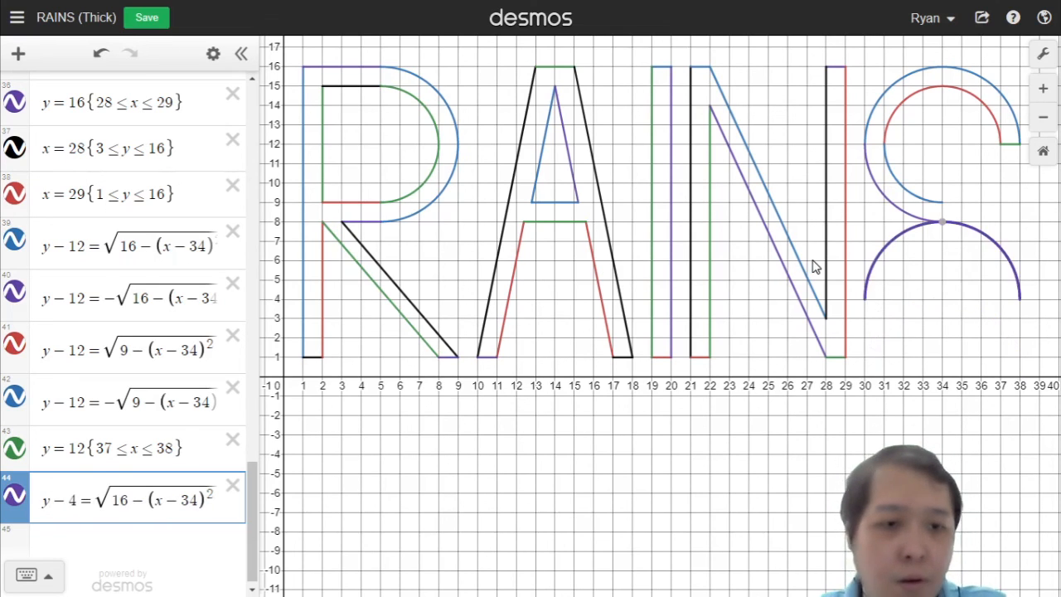
key(BackSpace)
text(5)
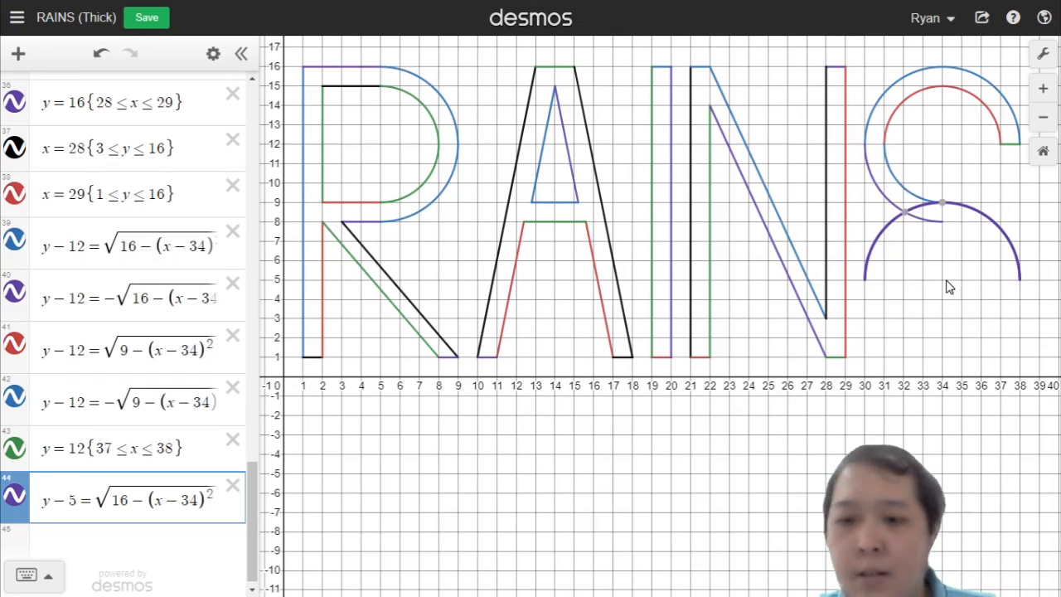
key(End)
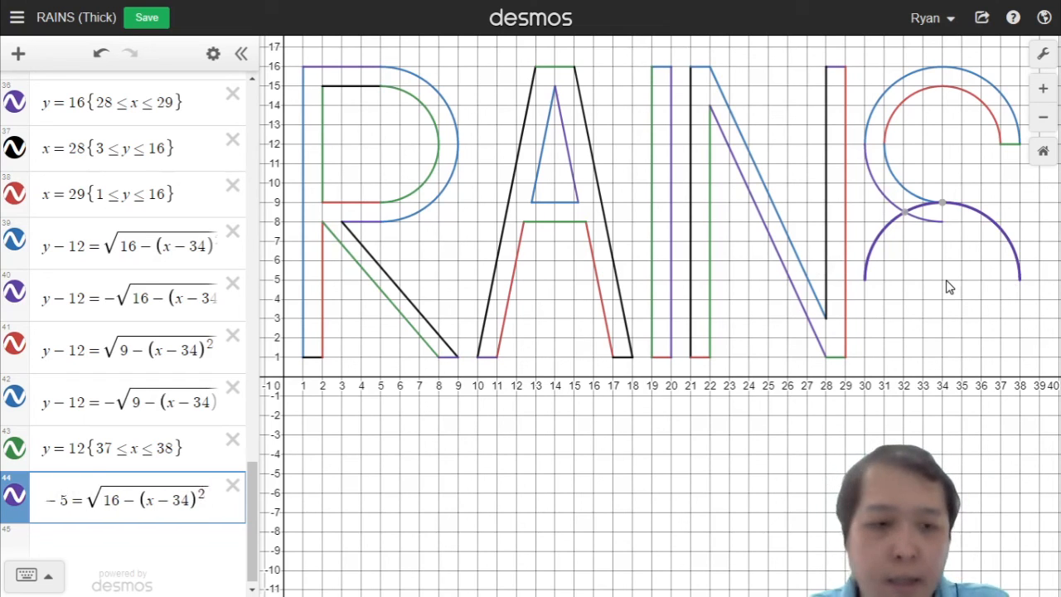
text({)
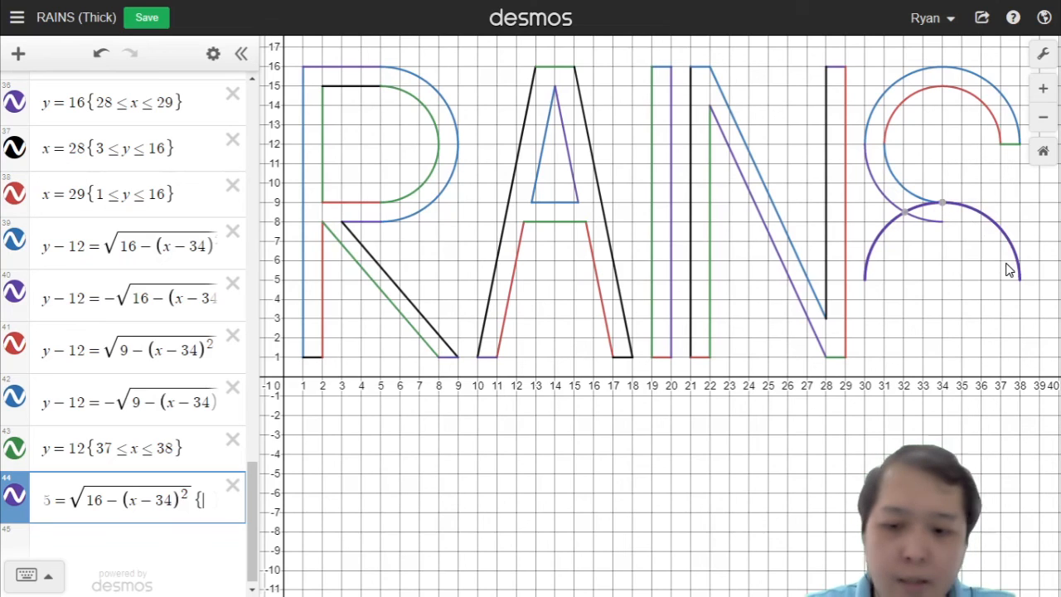
text(34<=x<=)
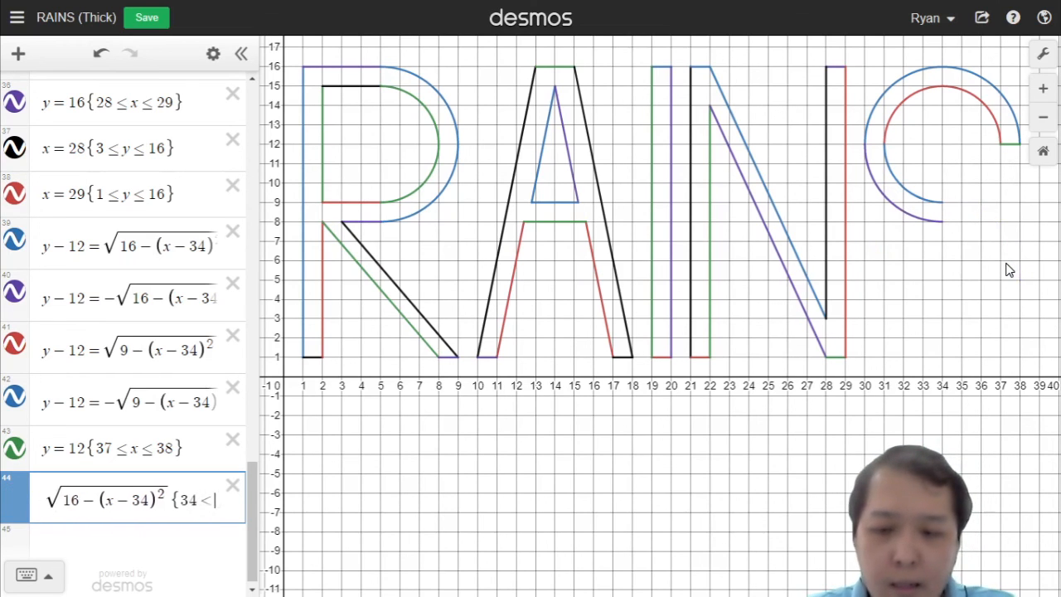
text(38})
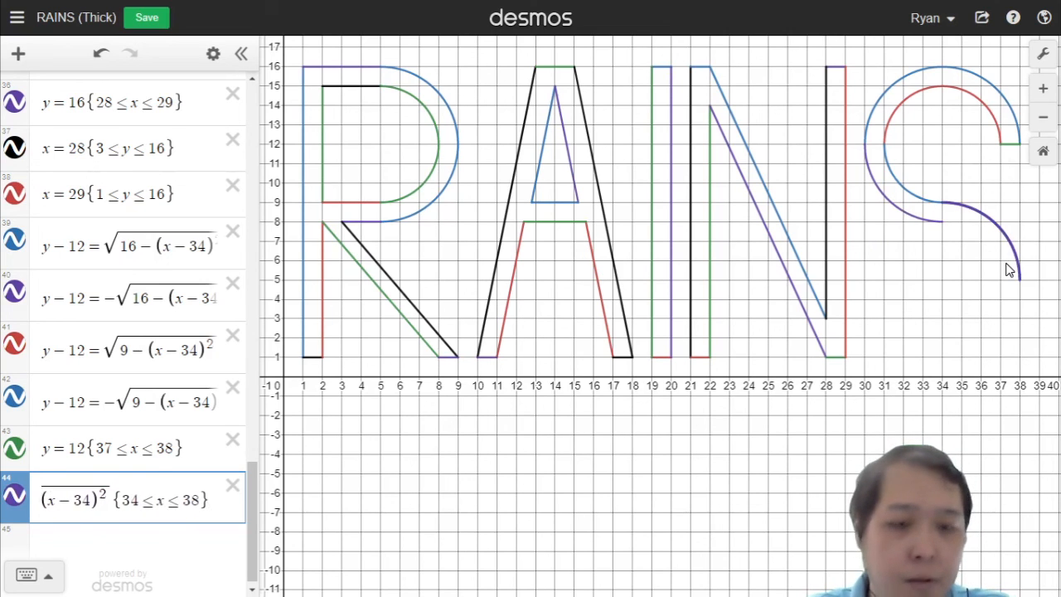
key(Return)
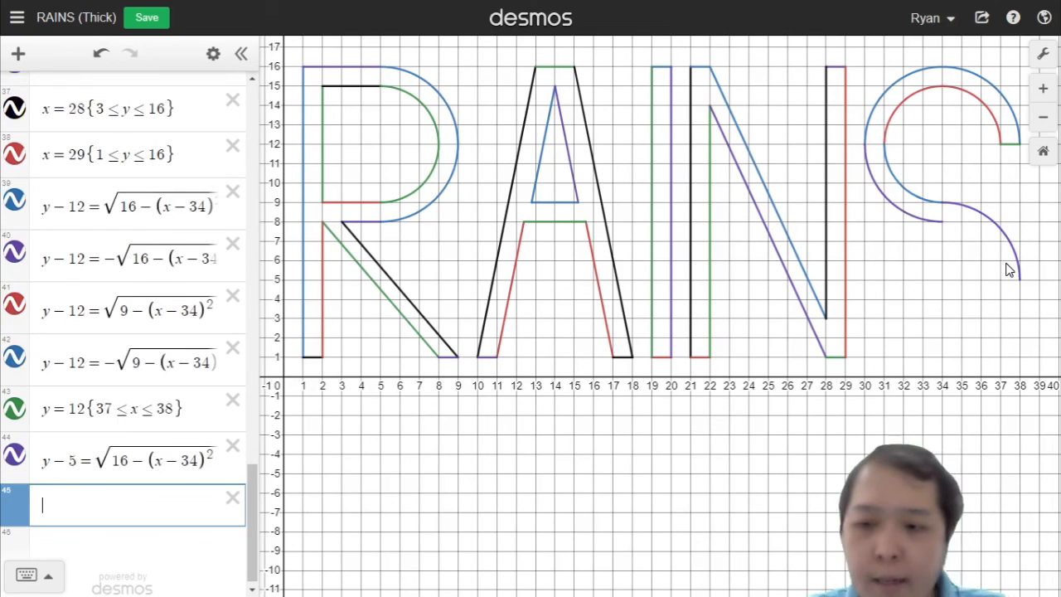
Step: Duplicate the shifted semicircle, remove its restriction, and negate the root to form y − 5 = −√(16 − (x − 34)²) for the outer bottom curve
click(162, 469)
key(ctrl+a)
key(ctrl+c)
click(163, 500)
key(ctrl+v)
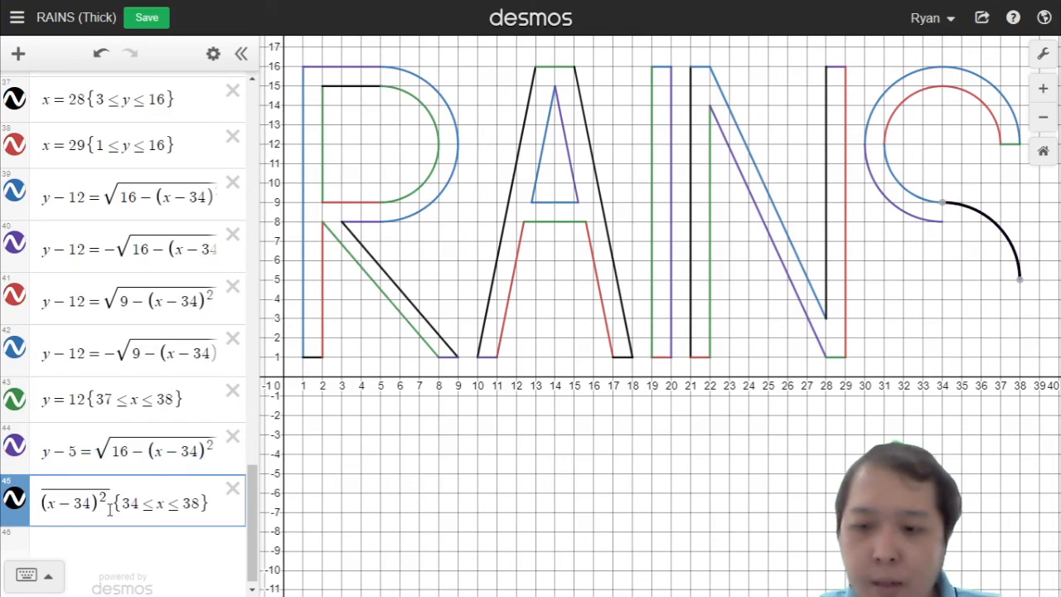
drag(116, 507, 368, 509)
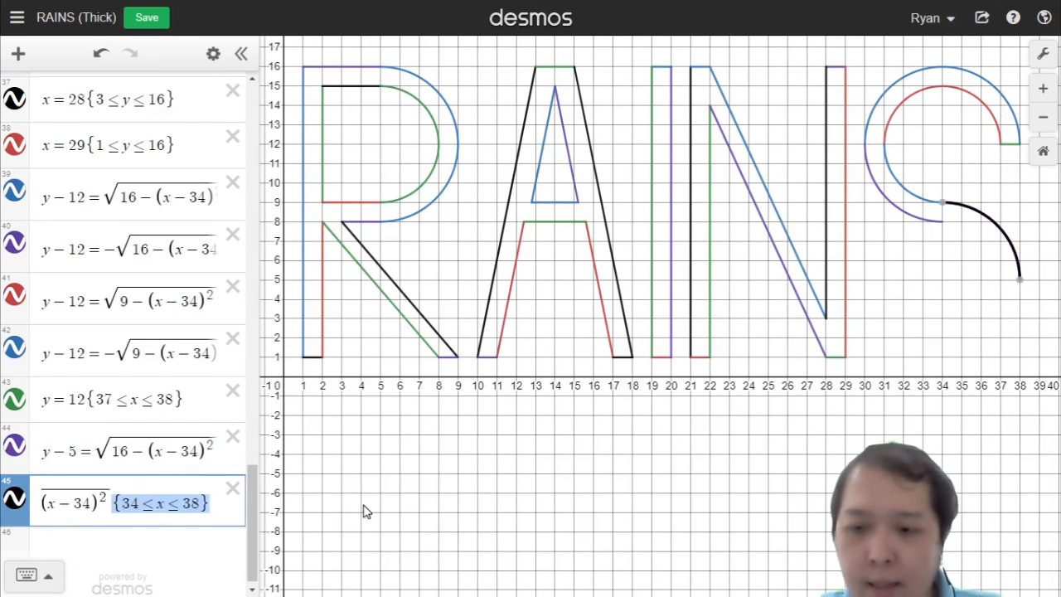
key(BackSpace)
key(Home)
key(Right)
key(Right)
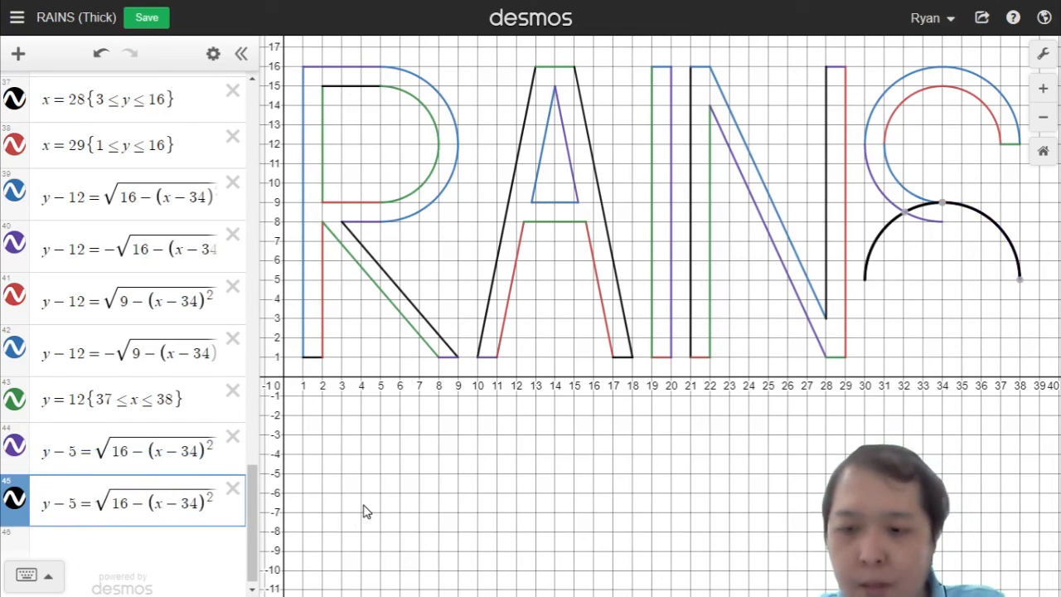
text(-)
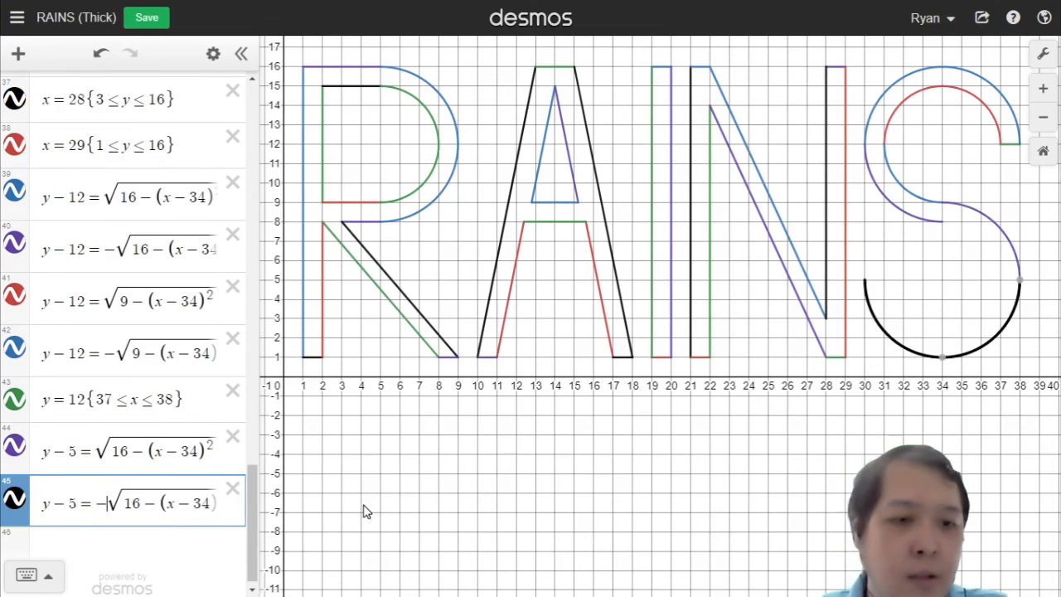
key(Return)
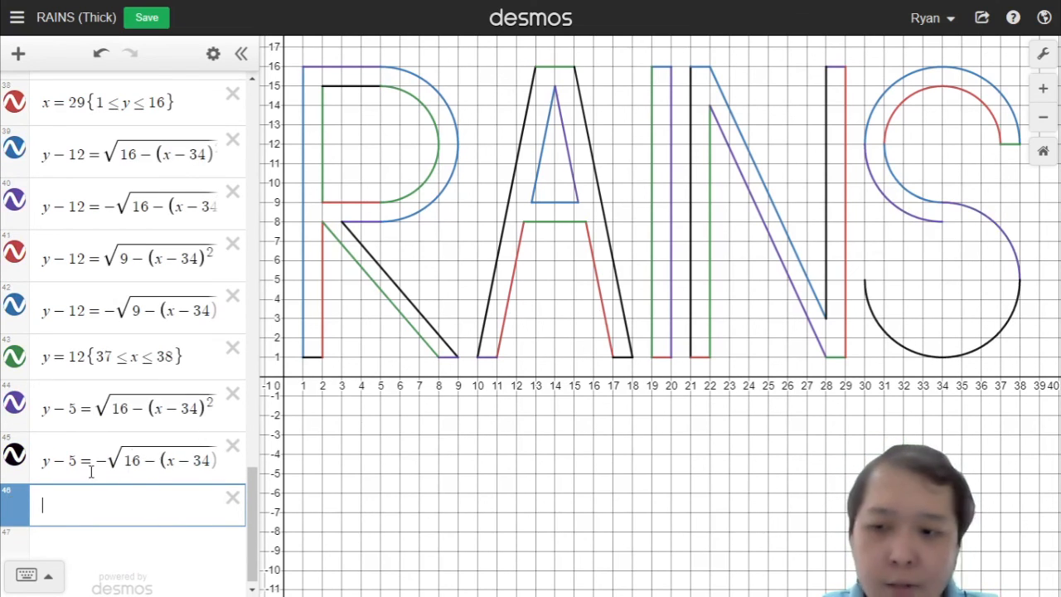
Step: Paste another copy of the restricted semicircle and change 16 to 9, giving y − 5 = √(9 − (x − 34)²){34 ≤ x ≤ 38}
drag(134, 461, 139, 459)
click(147, 414)
key(ctrl+a)
click(147, 505)
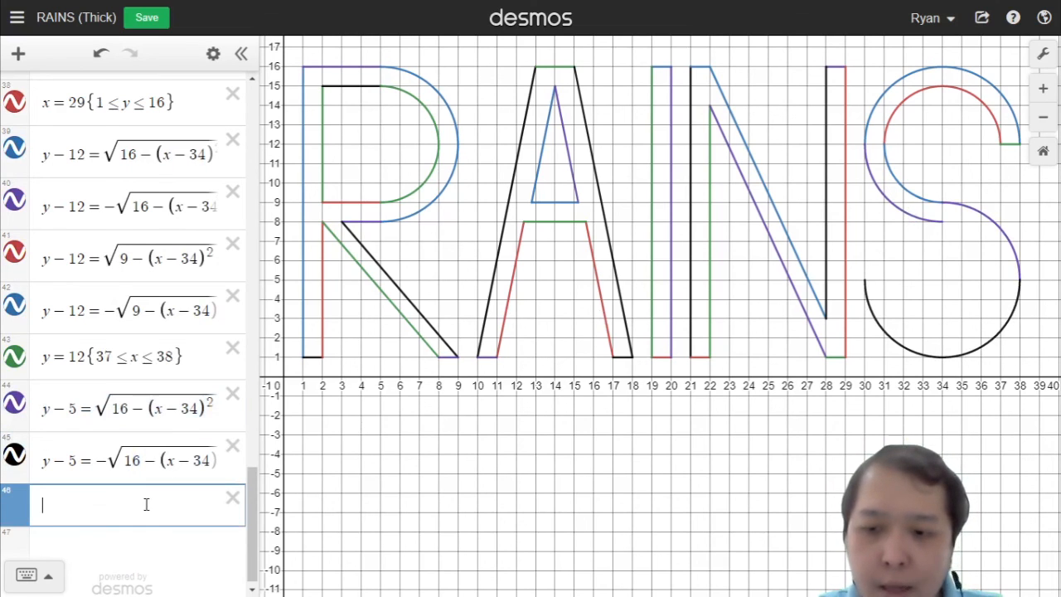
key(ctrl+v)
key(Left)
key(Left)
key(Left)
key(Left)
key(Left)
key(Left)
key(Left)
key(Left)
key(Left)
key(Left)
key(Left)
key(Left)
key(Left)
key(Left)
key(Left)
key(Left)
key(Left)
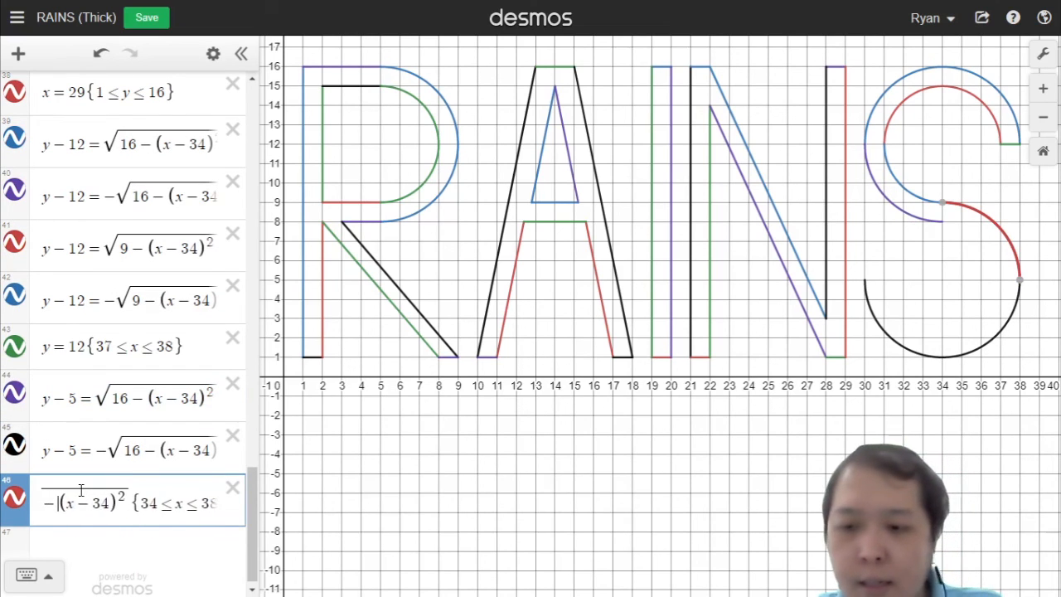
key(Left)
key(Left)
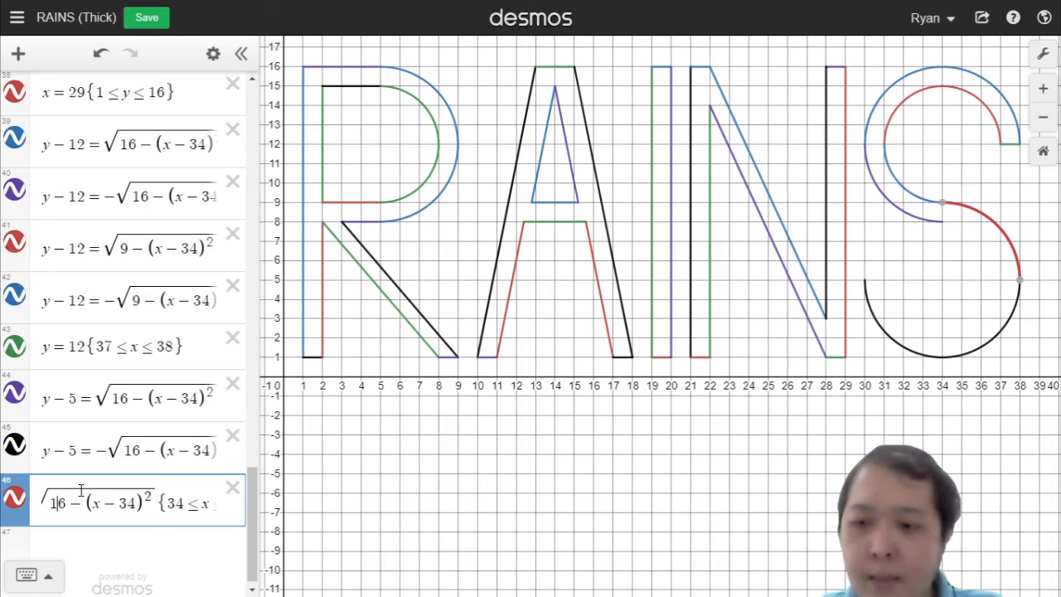
key(BackSpace)
key(BackSpace)
text(9)
key(Return)
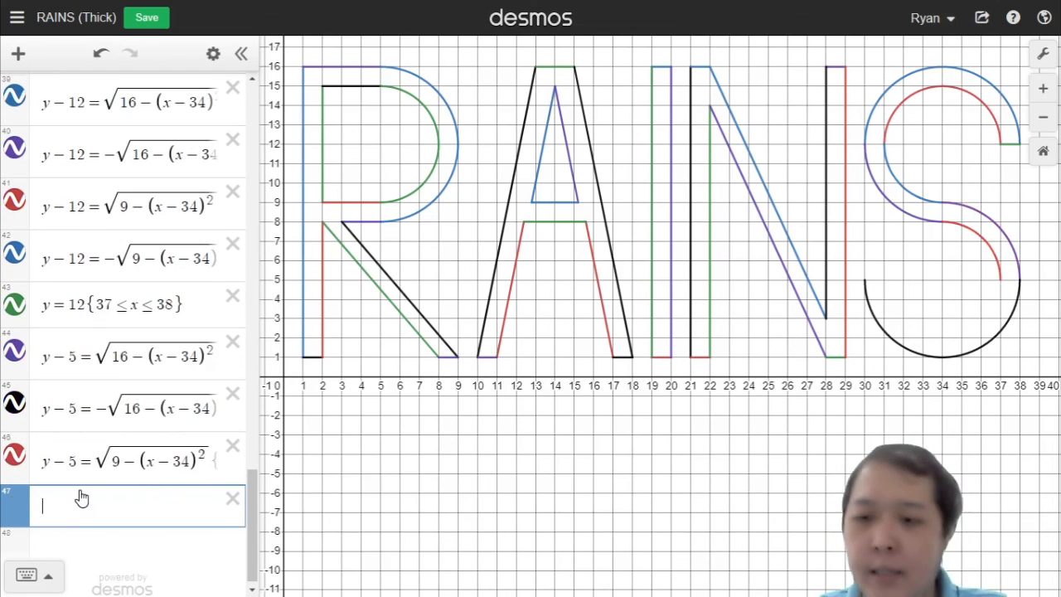
Step: Duplicate the outer bottom curve and change 16 to 9, giving the inner bottom curve y − 5 = −√(9 − (x − 34)²)
click(79, 424)
key(ctrl+a)
key(ctrl+c)
click(124, 504)
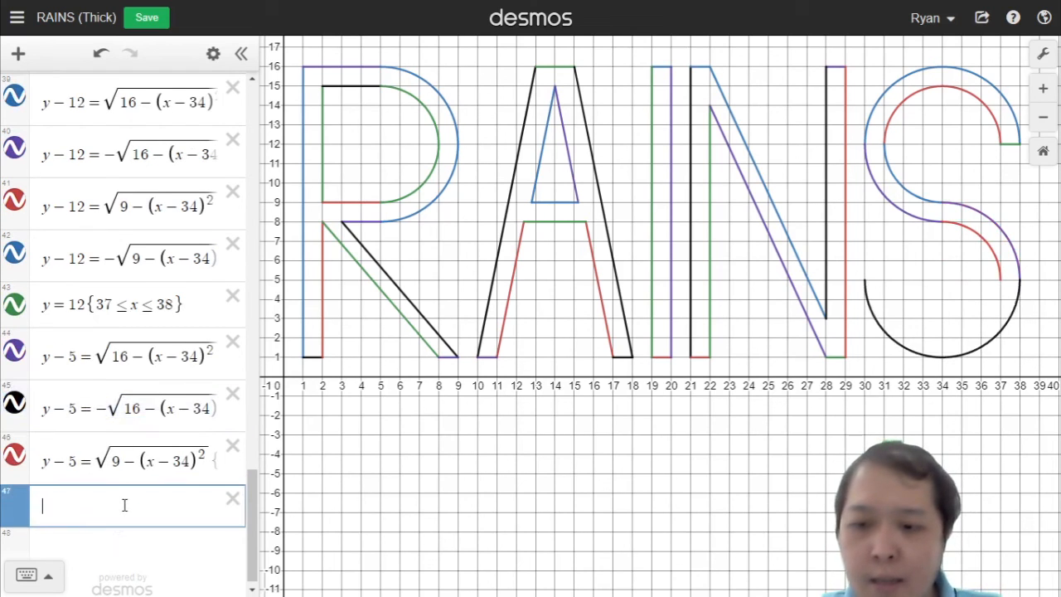
key(ctrl+v)
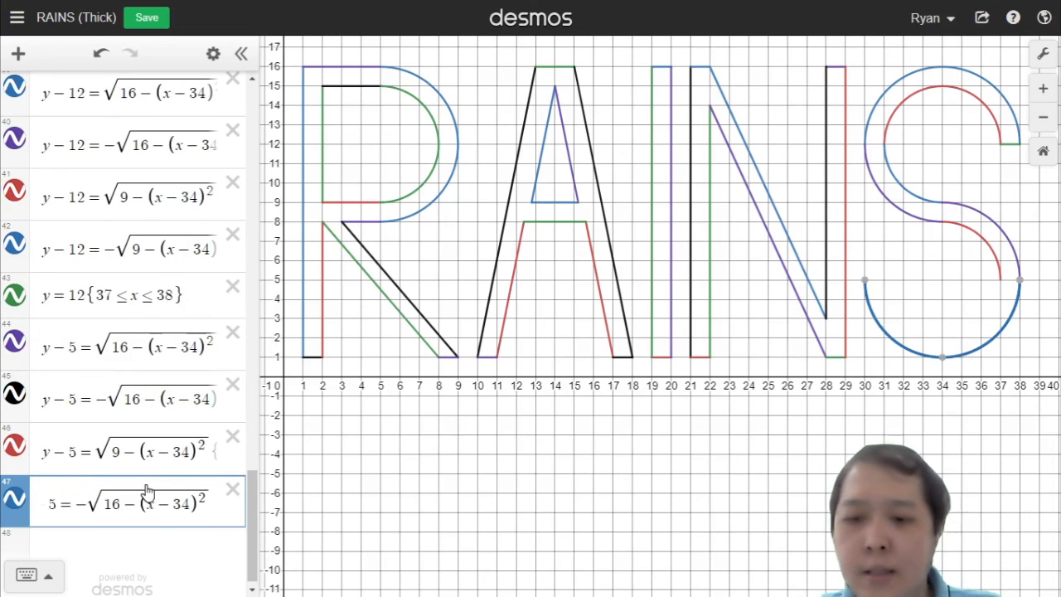
key(Left)
key(Left)
key(Left)
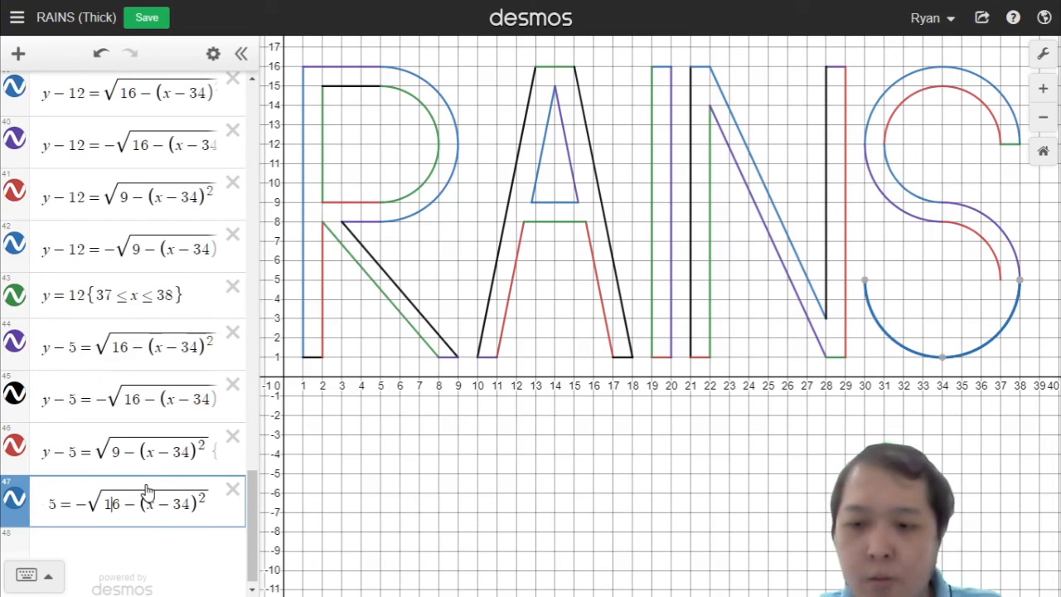
key(BackSpace)
key(BackSpace)
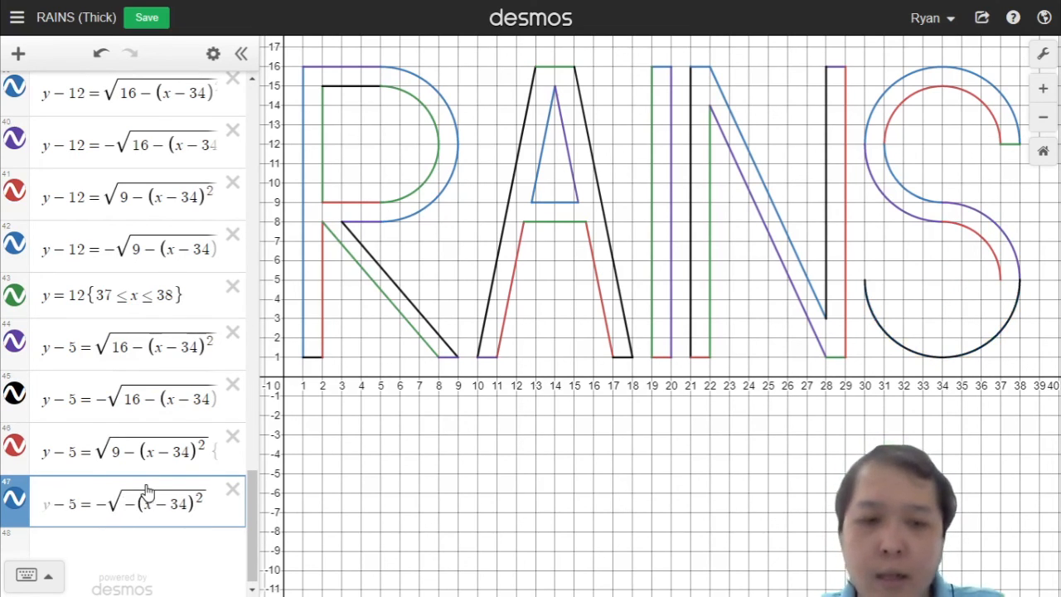
text(9)
key(Return)
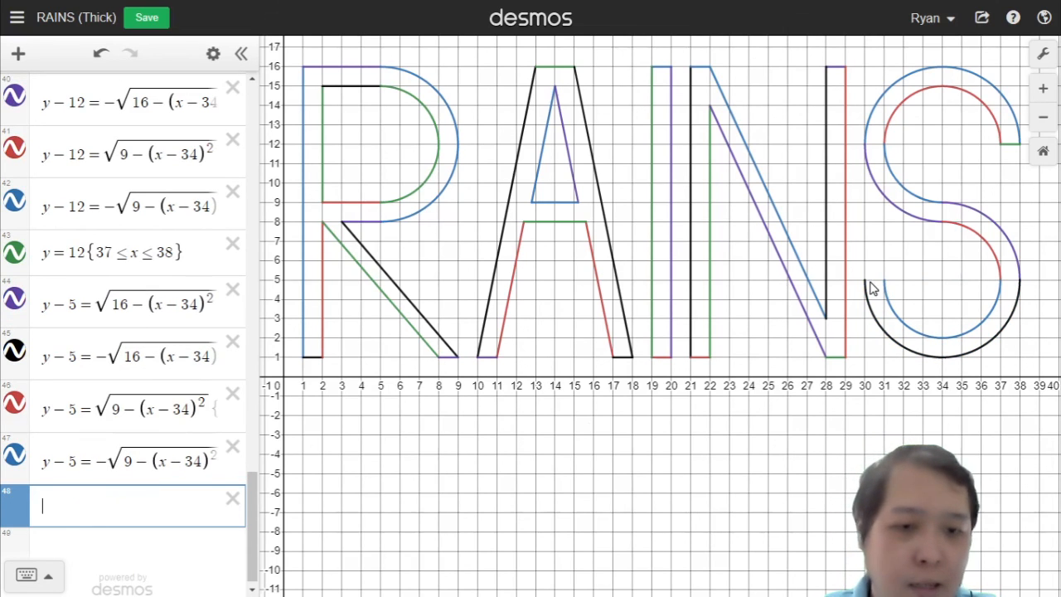
Step: Add the S's lower end cap y = 5 restricted to 30 ≤ x ≤ 31
text(y=15)
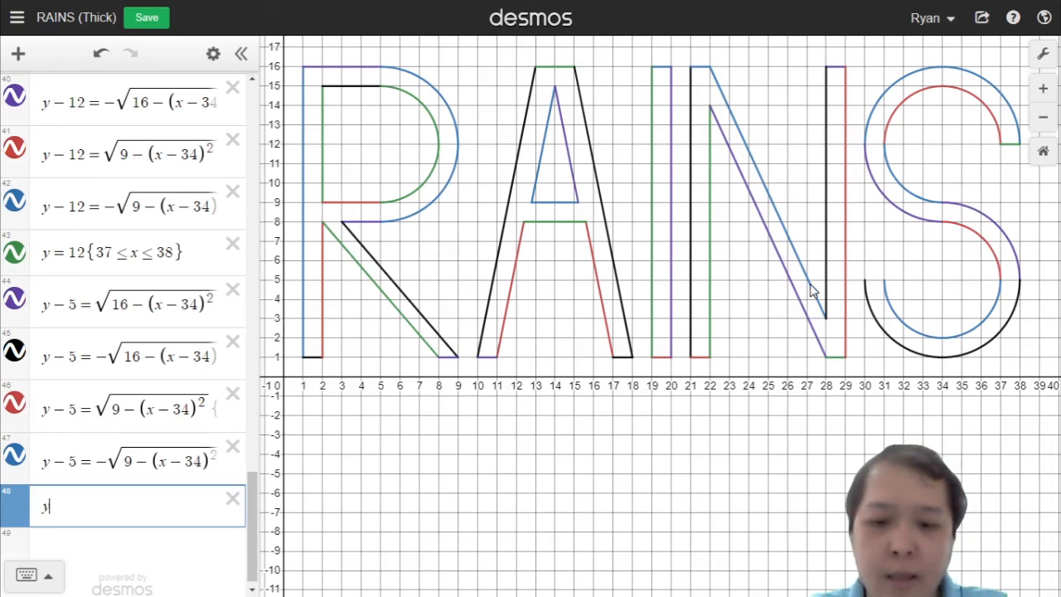
key(BackSpace)
key(BackSpace)
text(5})
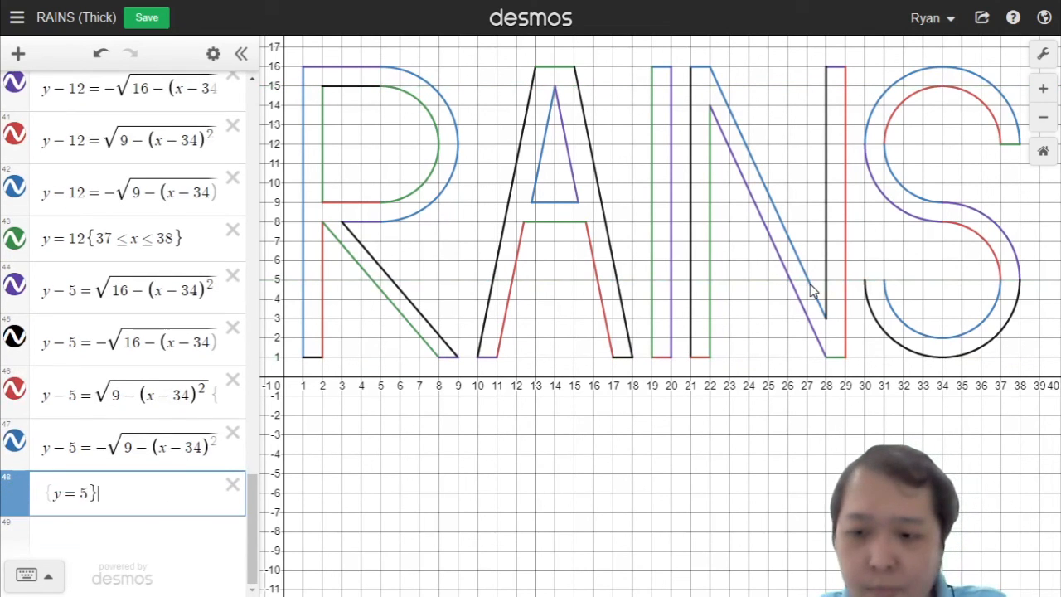
key(BackSpace)
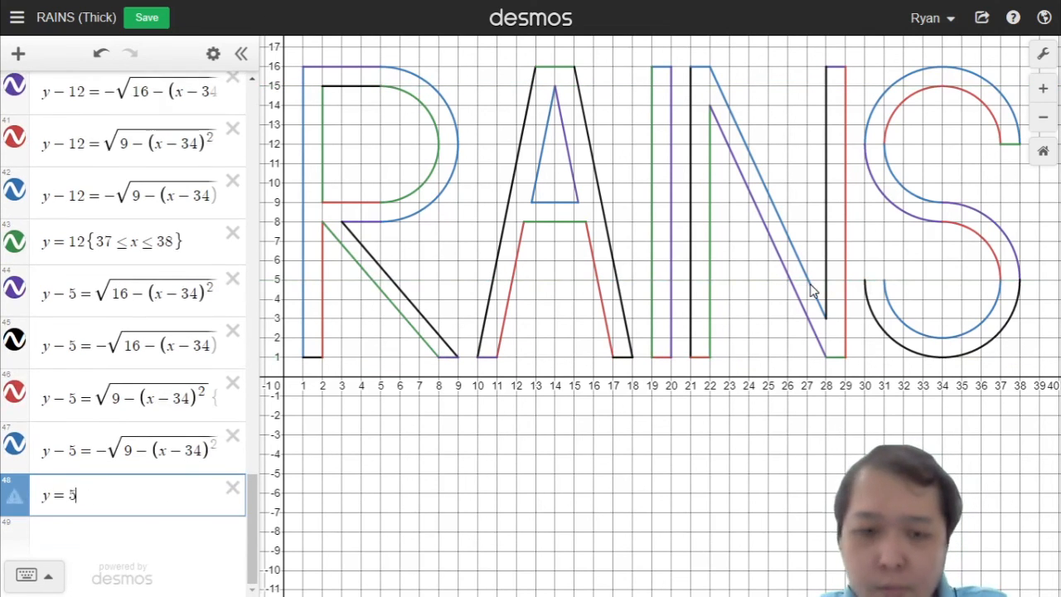
text({30)
text(<=x<=3)
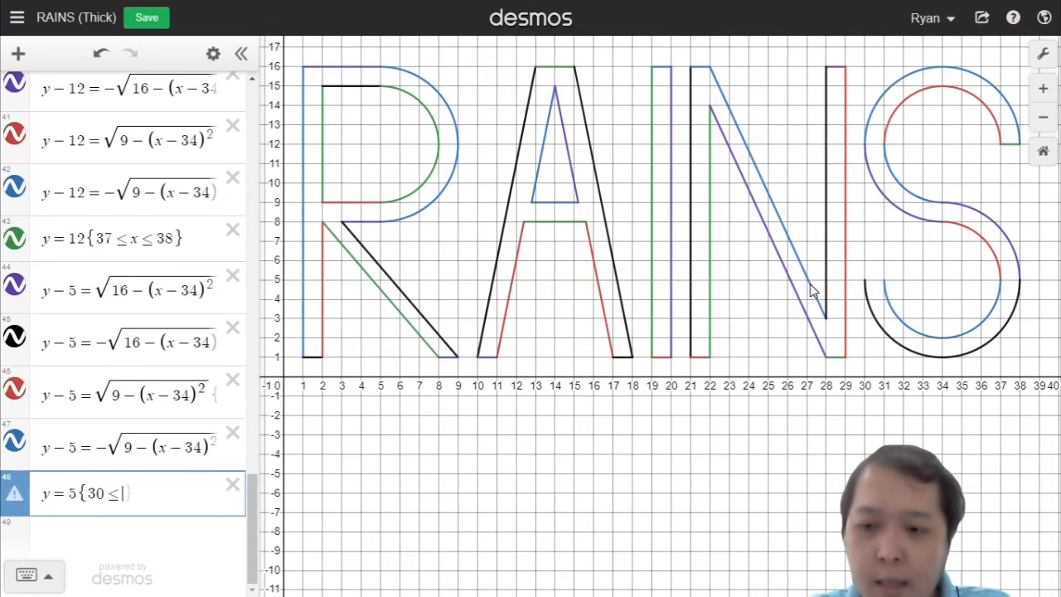
text(1})
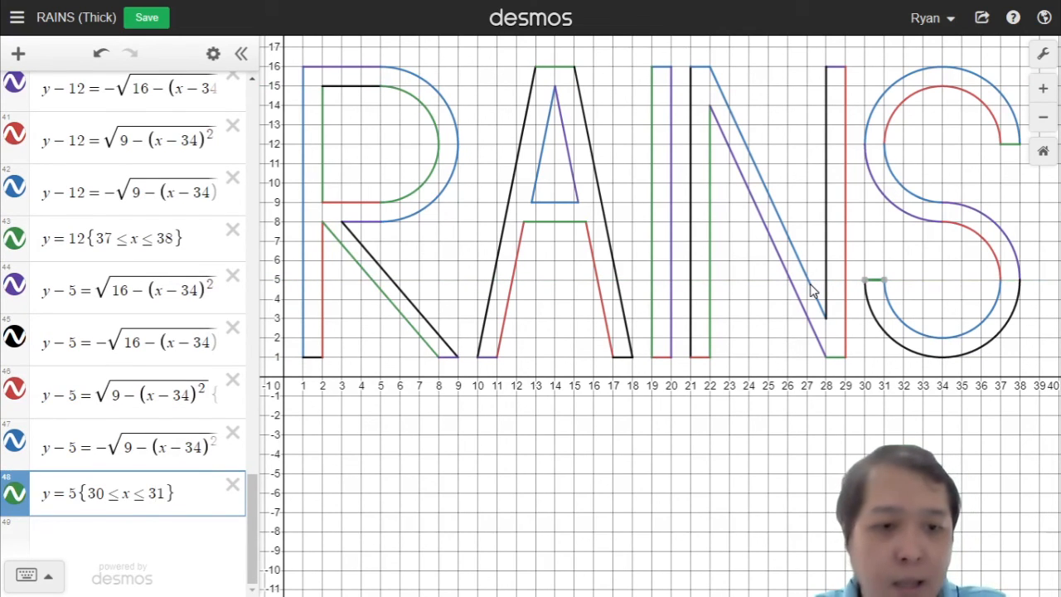
key(Return)
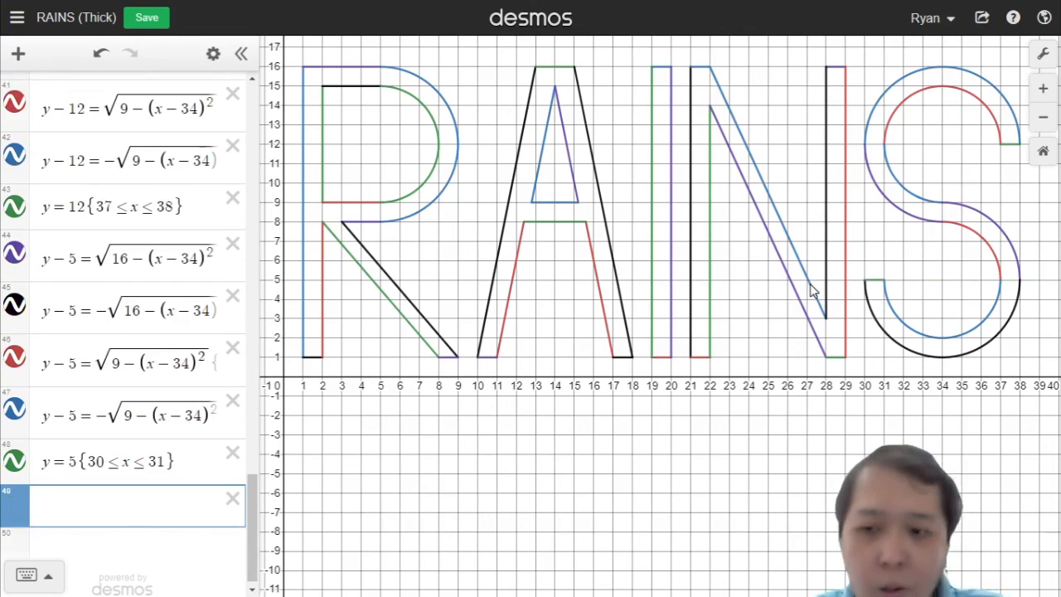
Step: Inspect the finished letters on the graph and review the whole list of equations
scroll(686, 165, down, 2)
scroll(694, 282, up, 1)
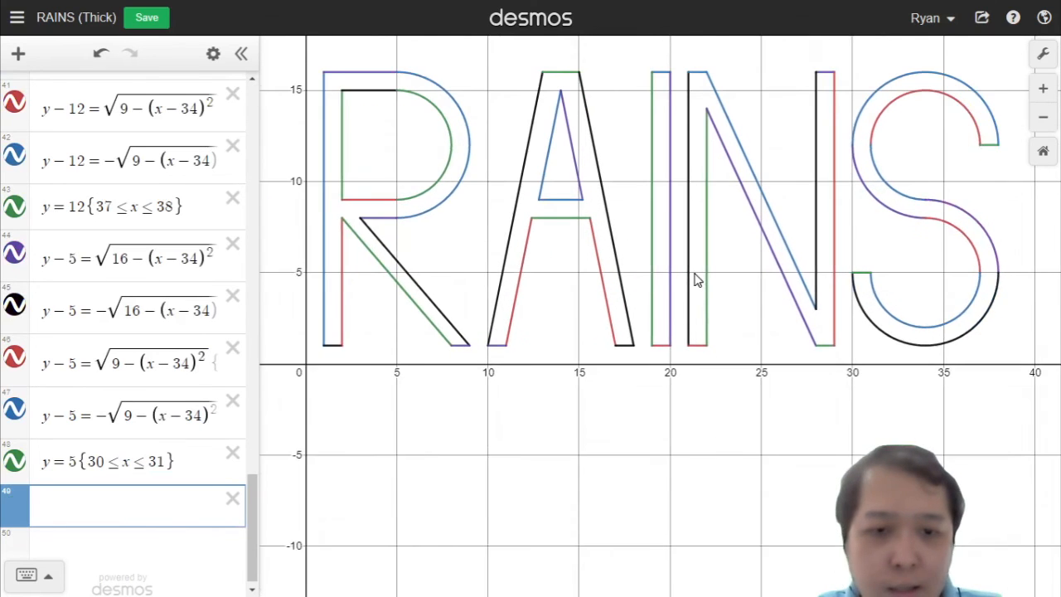
scroll(695, 281, up, 1)
click(232, 497)
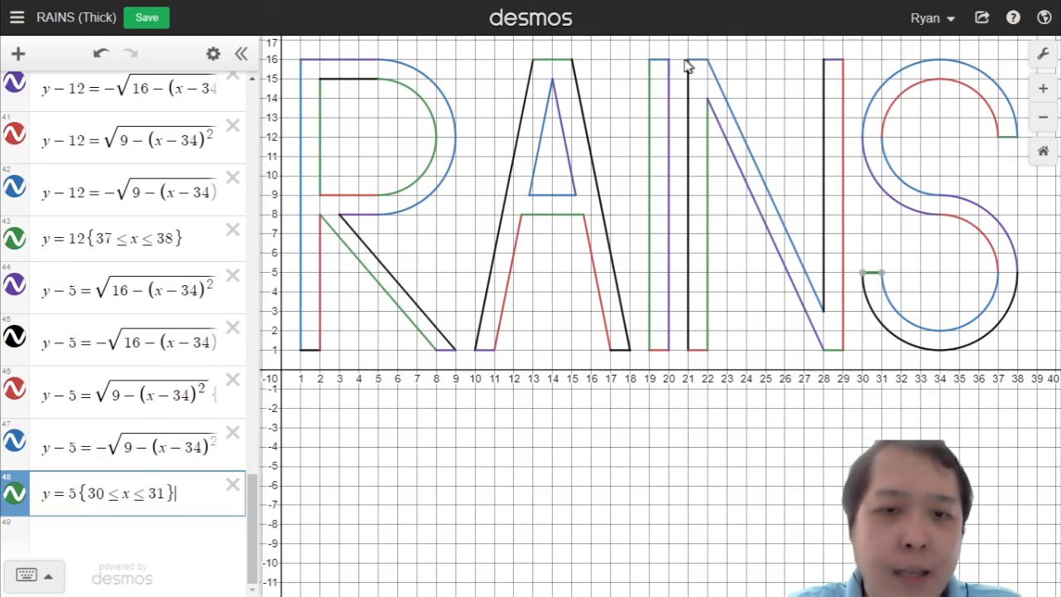
click(551, 83)
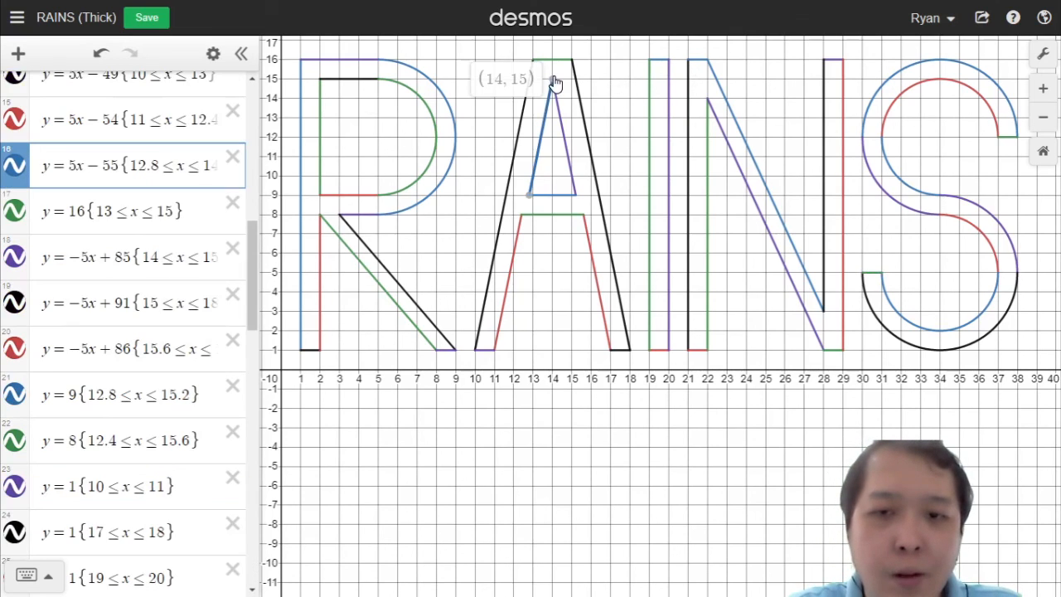
click(580, 195)
click(622, 142)
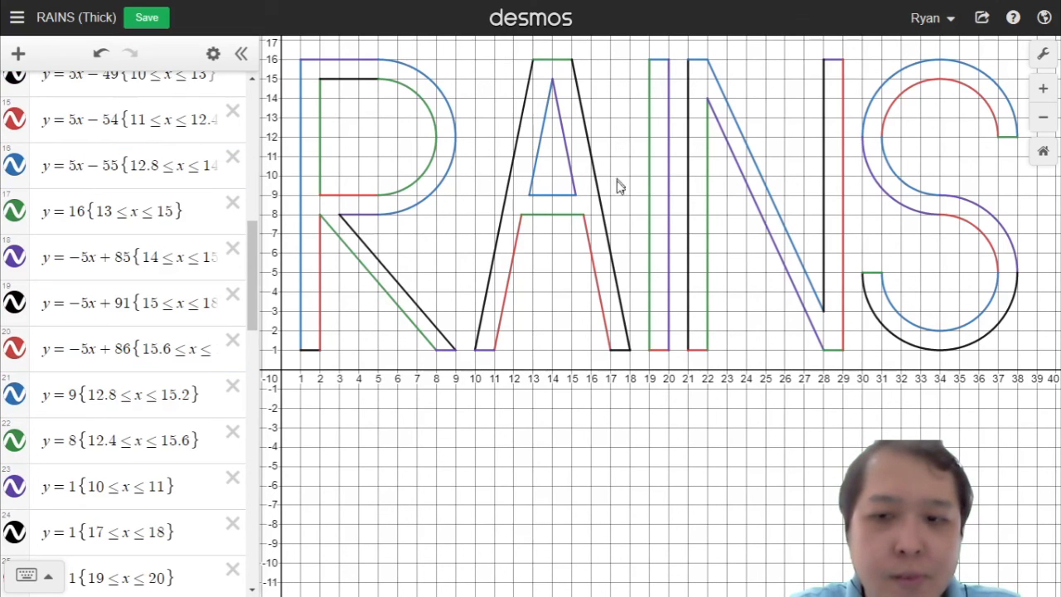
scroll(82, 286, down, 7)
scroll(103, 290, down, 5)
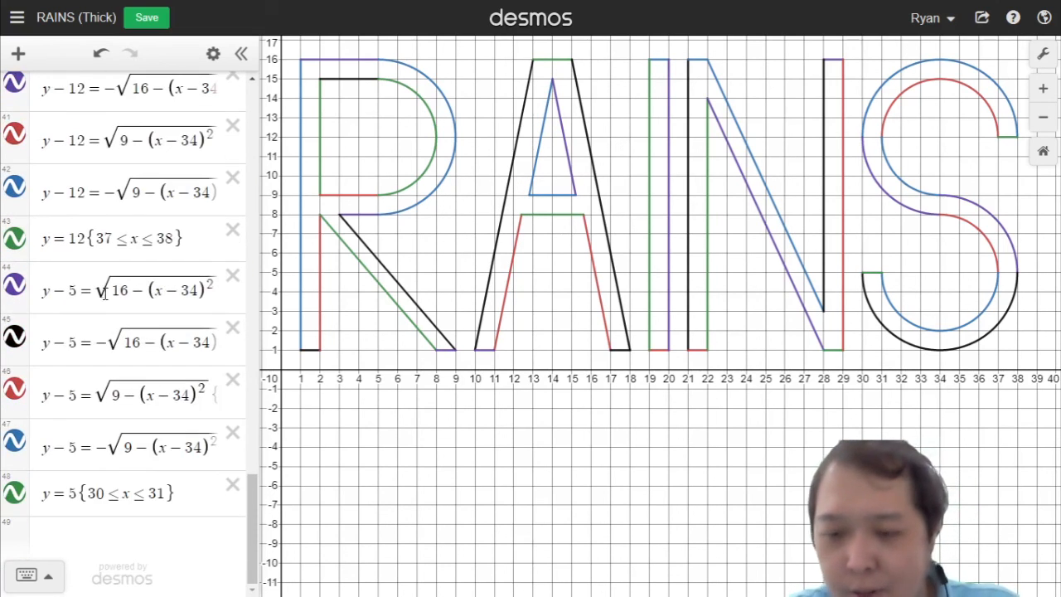
scroll(106, 290, up, 20)
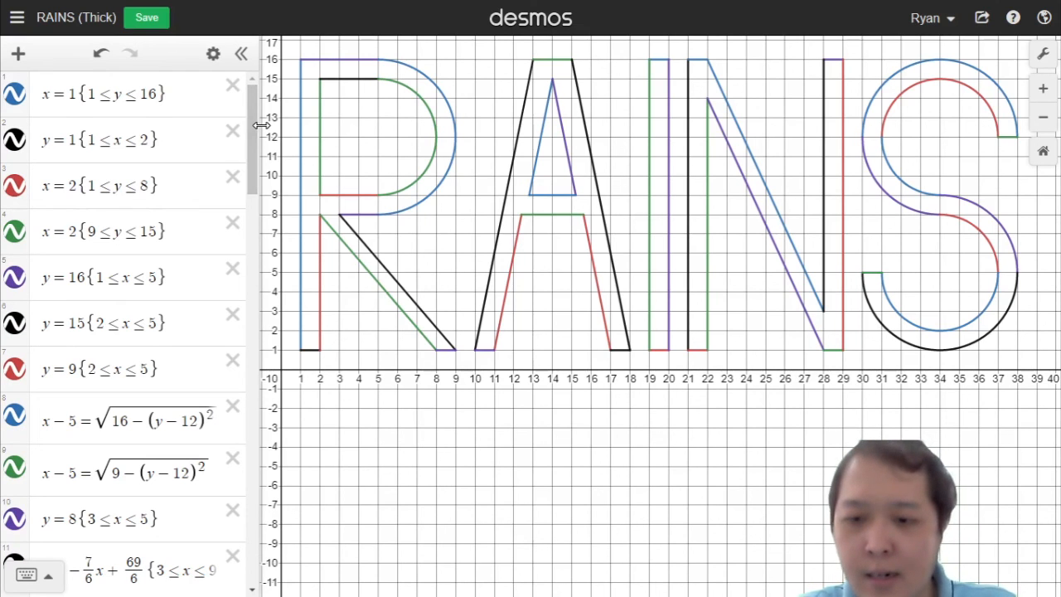
drag(261, 124, 434, 136)
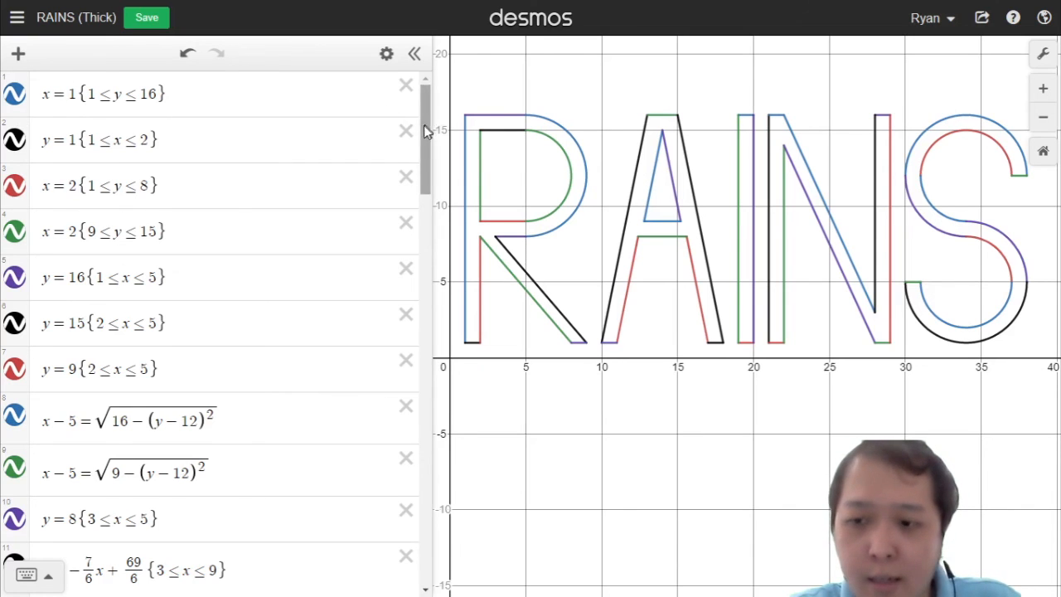
drag(423, 125, 426, 222)
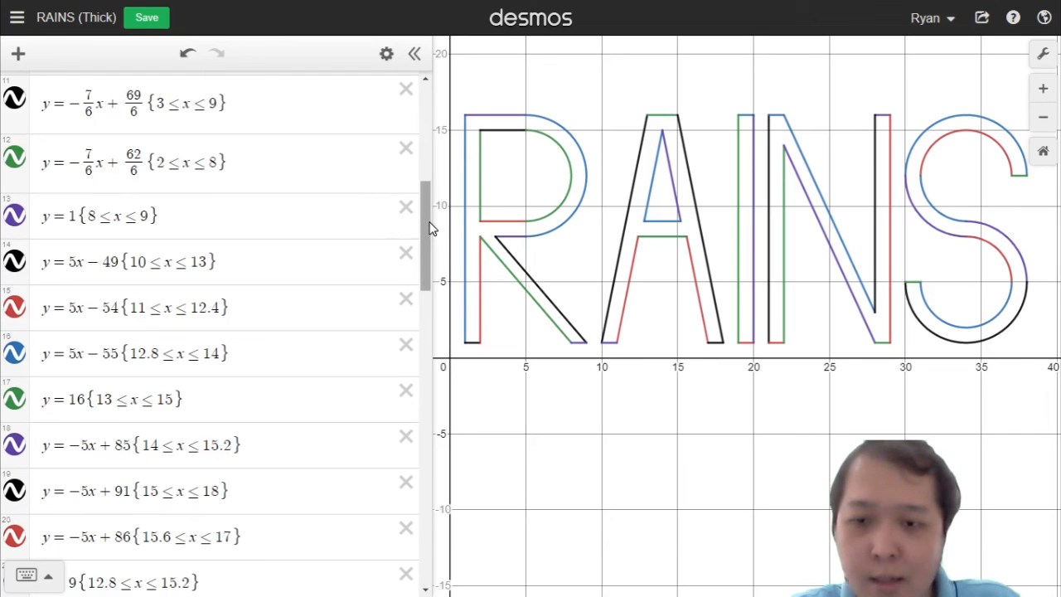
drag(430, 227, 416, 323)
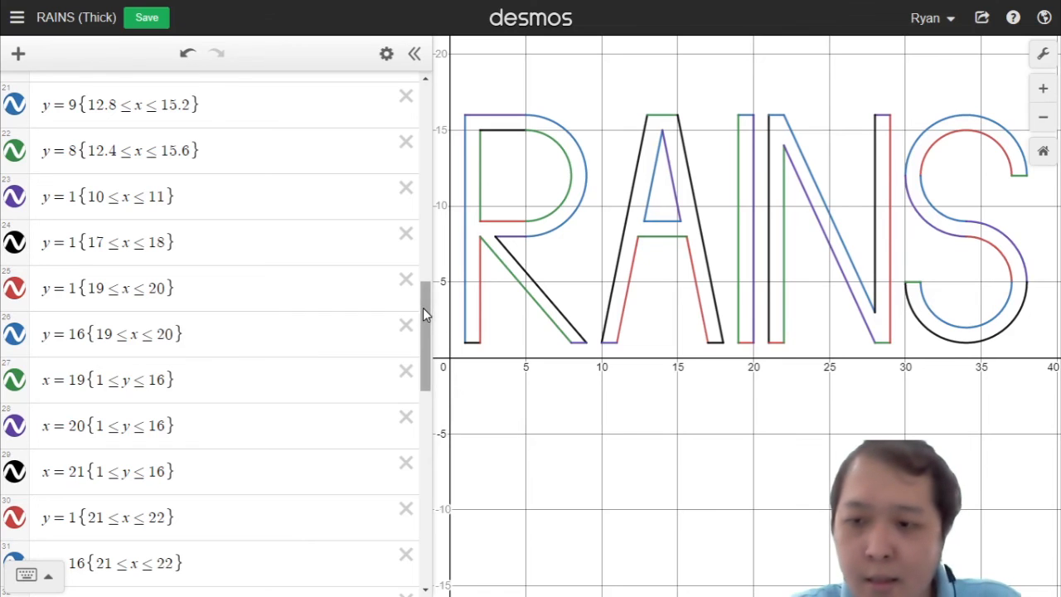
drag(422, 307, 432, 404)
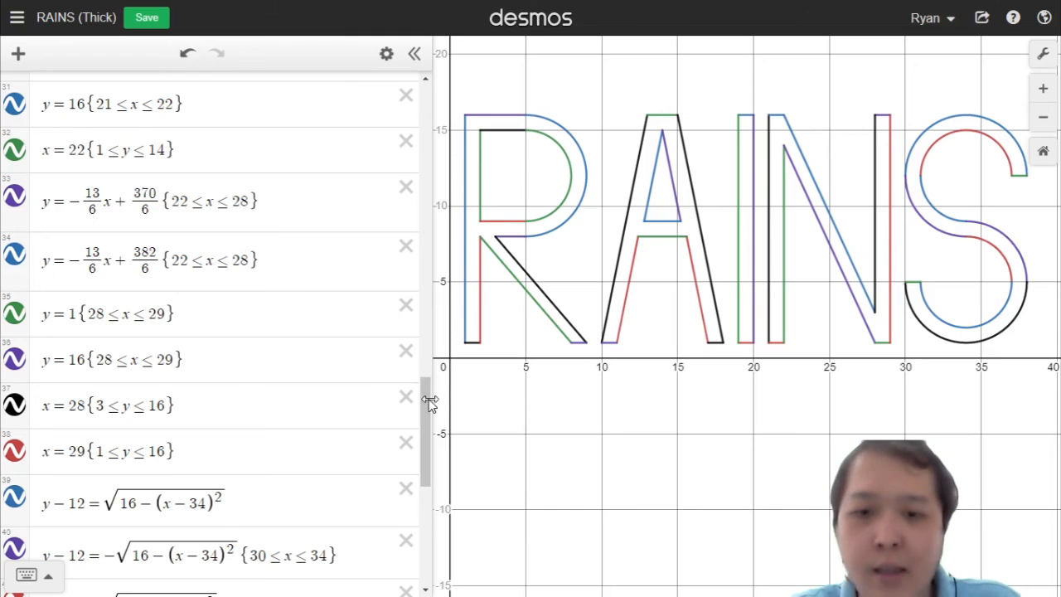
drag(431, 403, 422, 506)
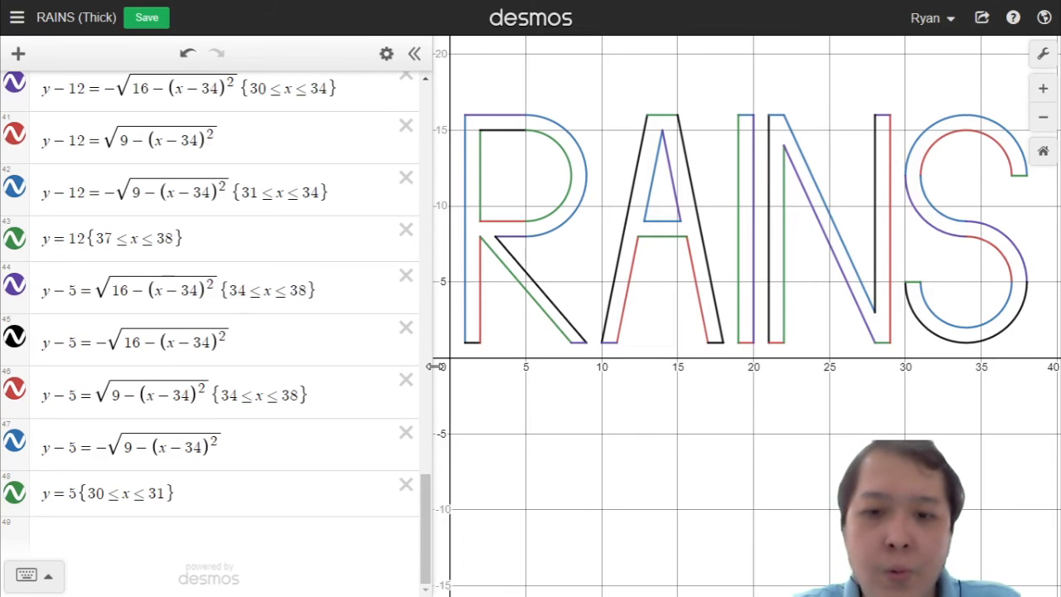
drag(436, 440, 209, 430)
scroll(437, 303, up, 1)
scroll(434, 302, down, 1)
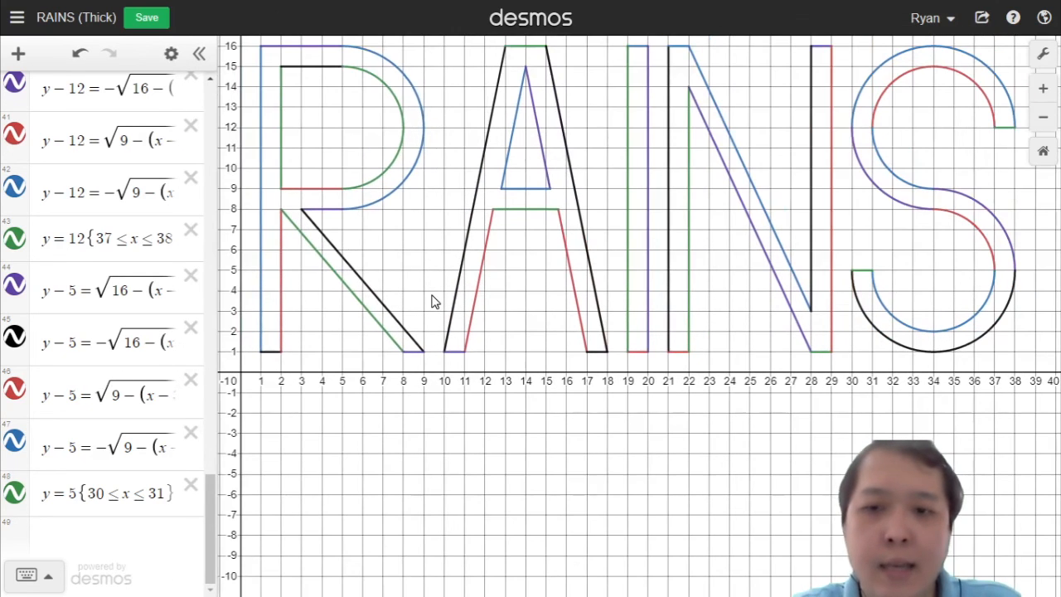